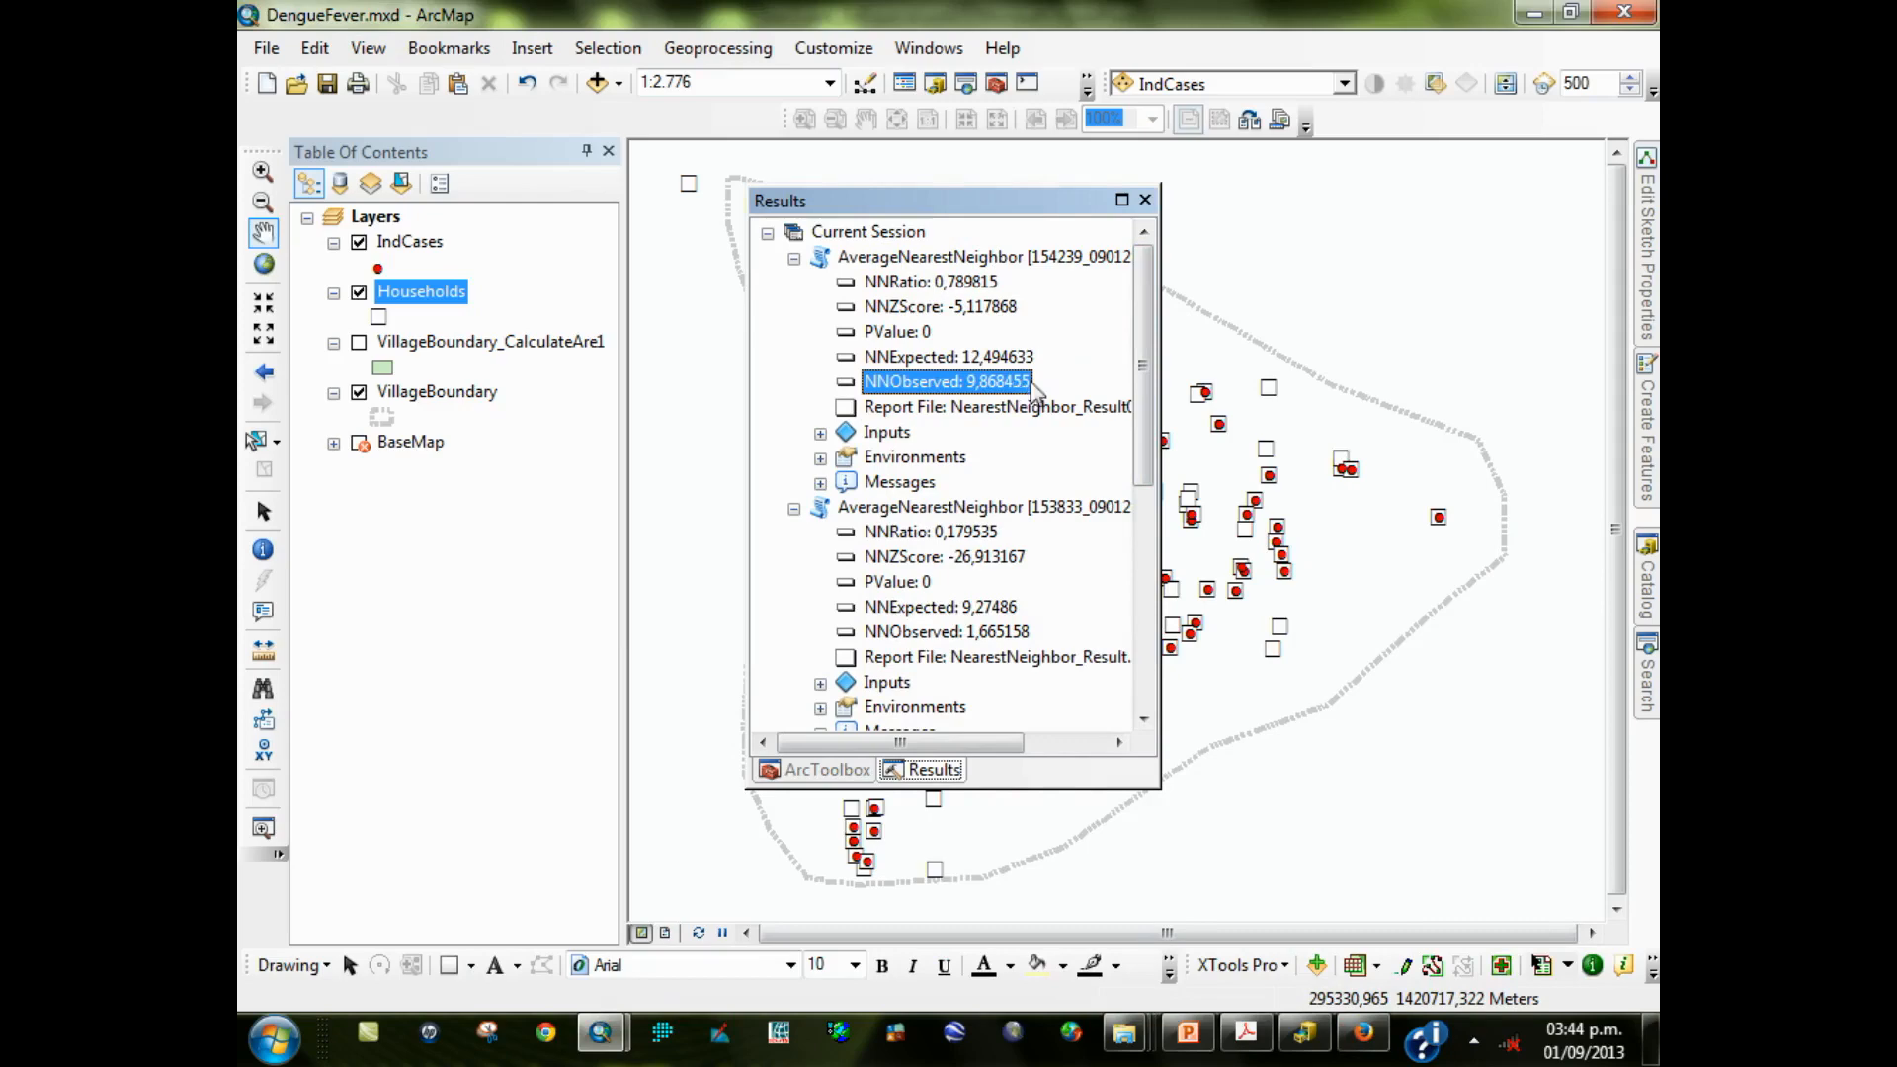
# Review the newest run's NNExpected and NNObserved results, and switch to PowerPoint to view the Average Nearest Neighbor formulas on slide 19
pyautogui.click(1010, 358)
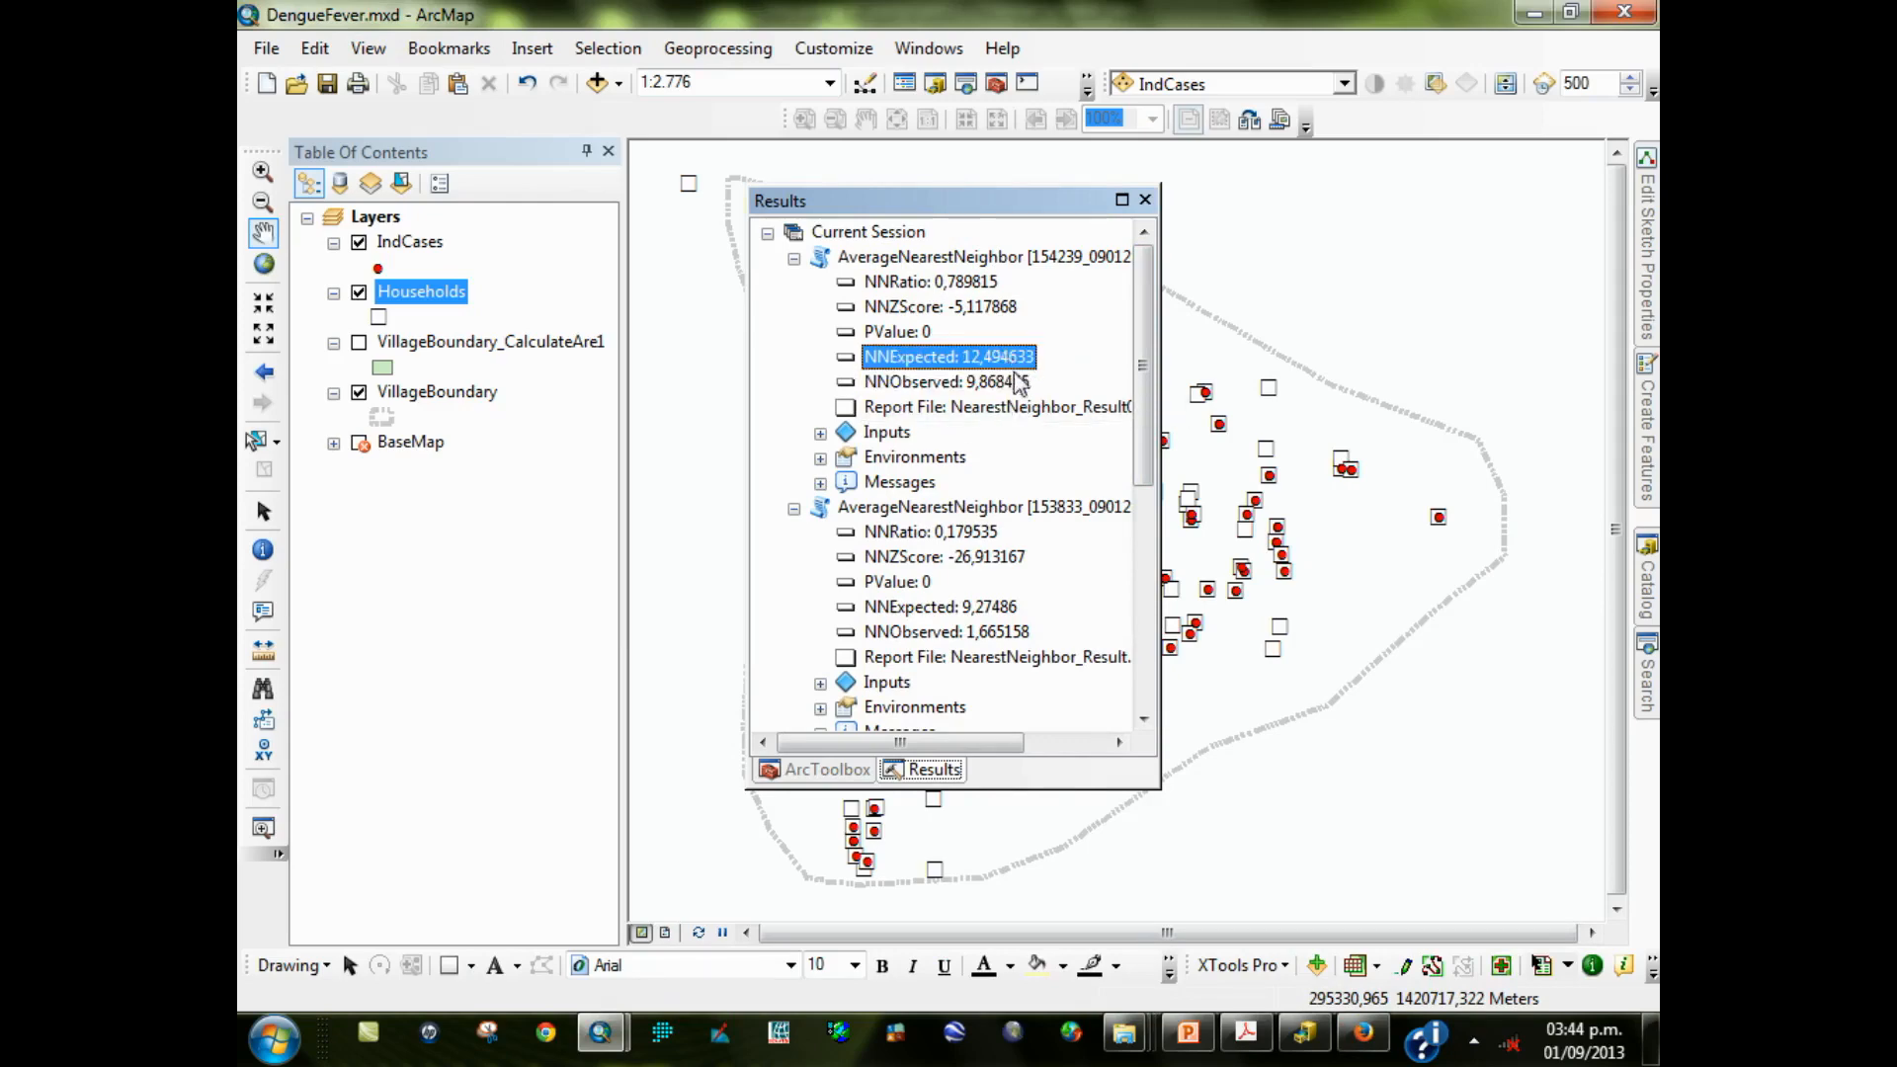
pyautogui.click(1014, 382)
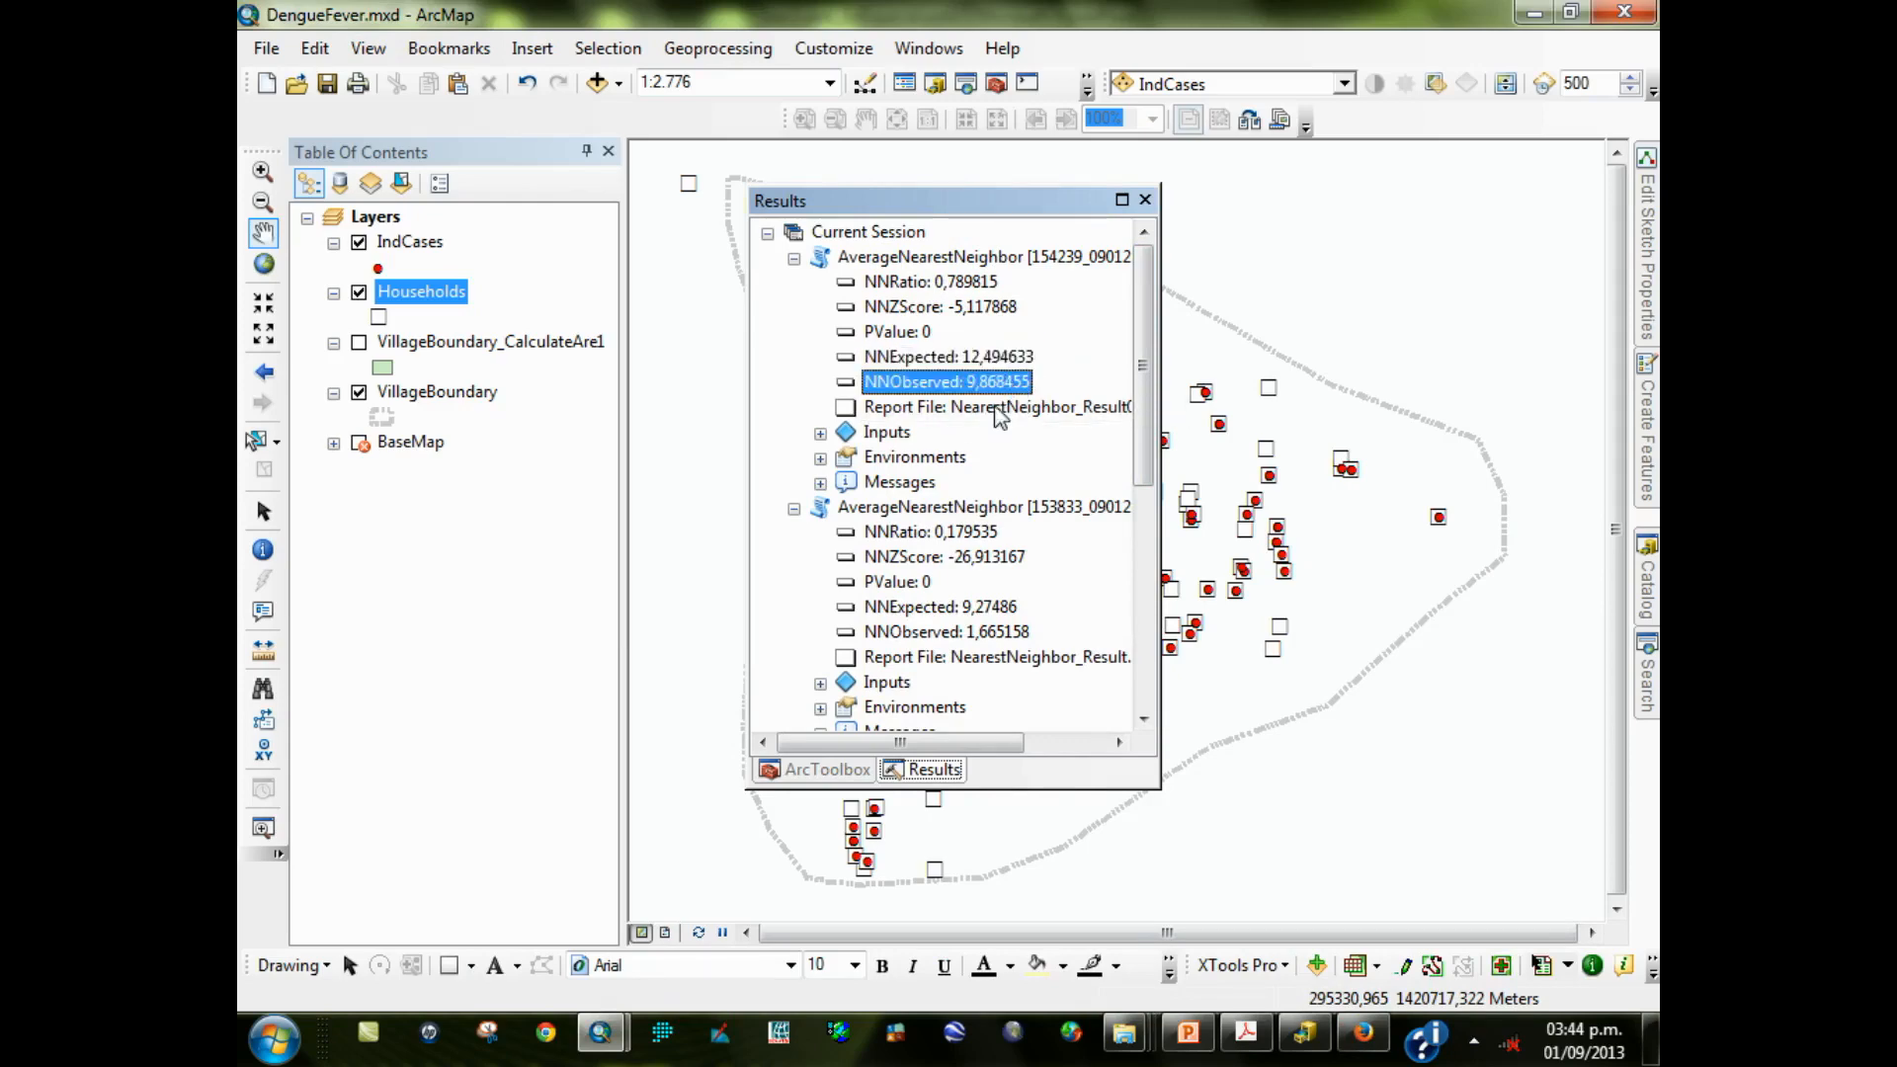
pyautogui.click(1189, 1032)
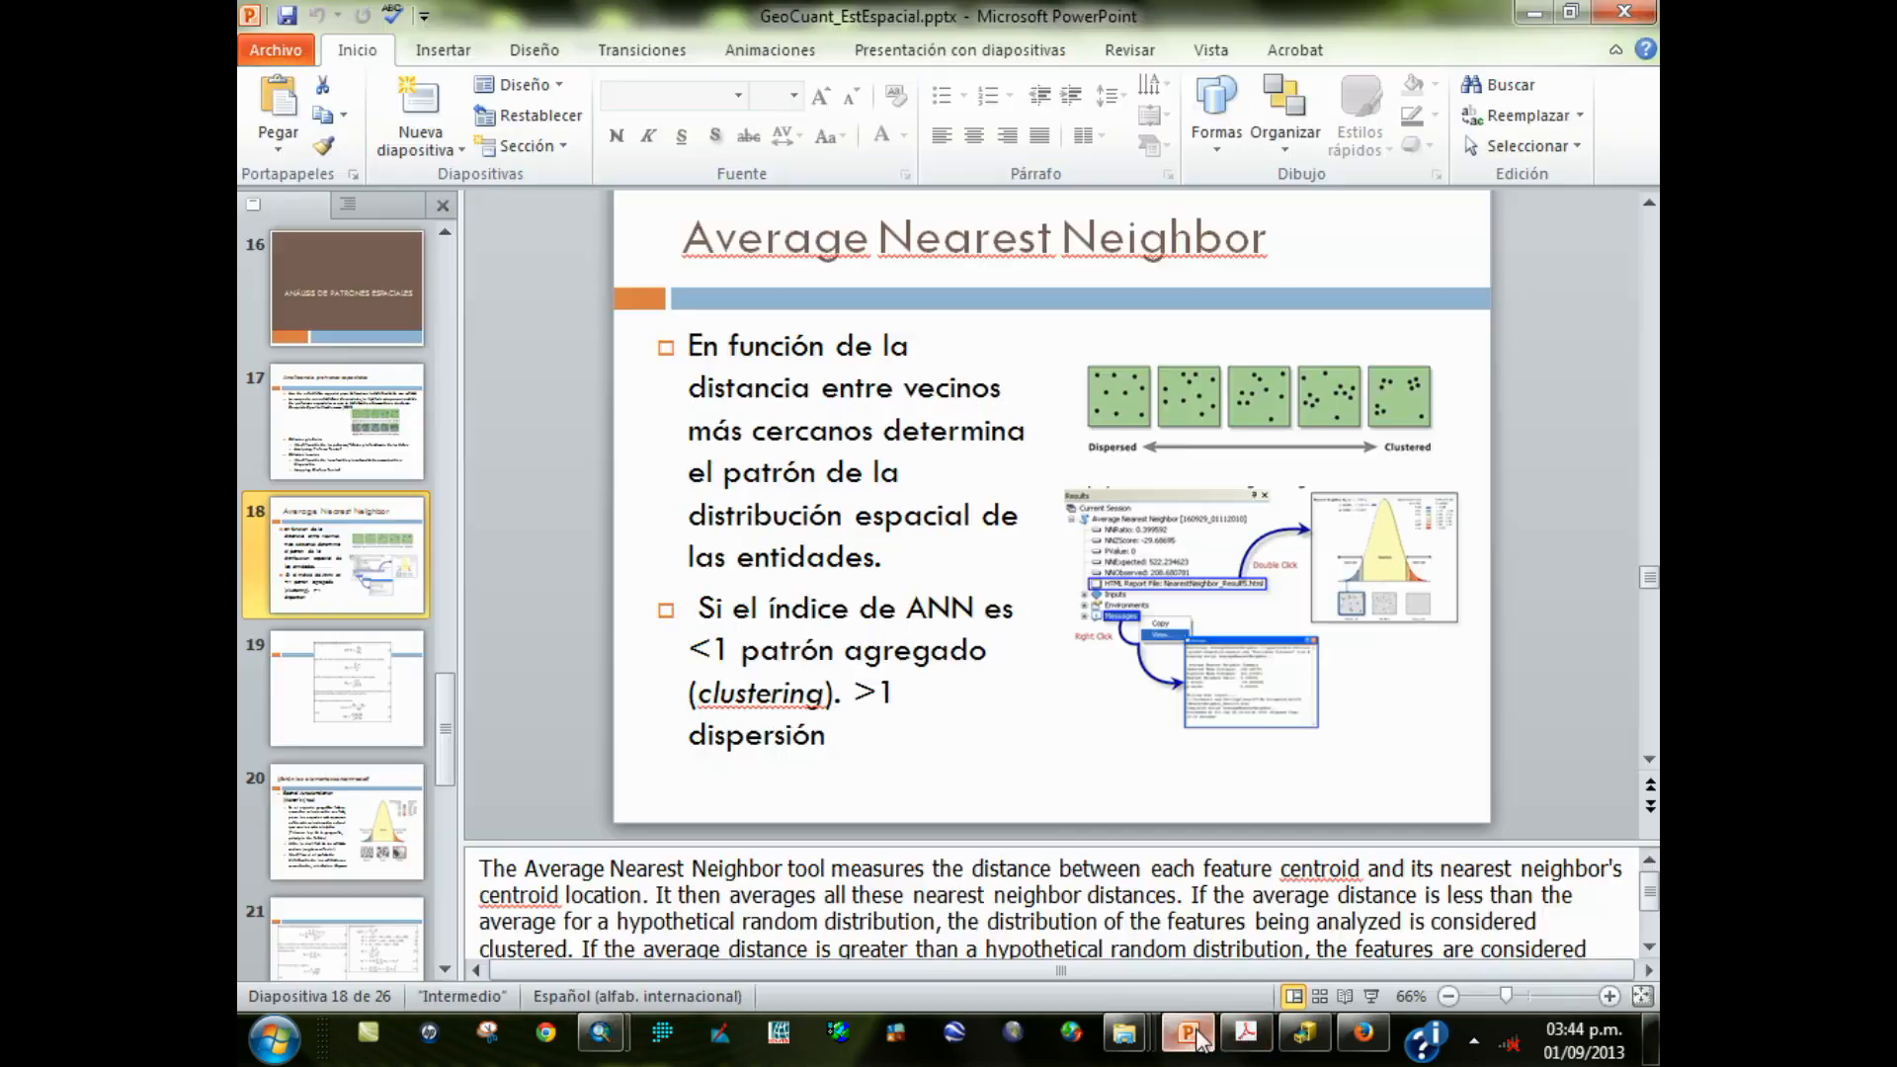
pyautogui.click(400, 678)
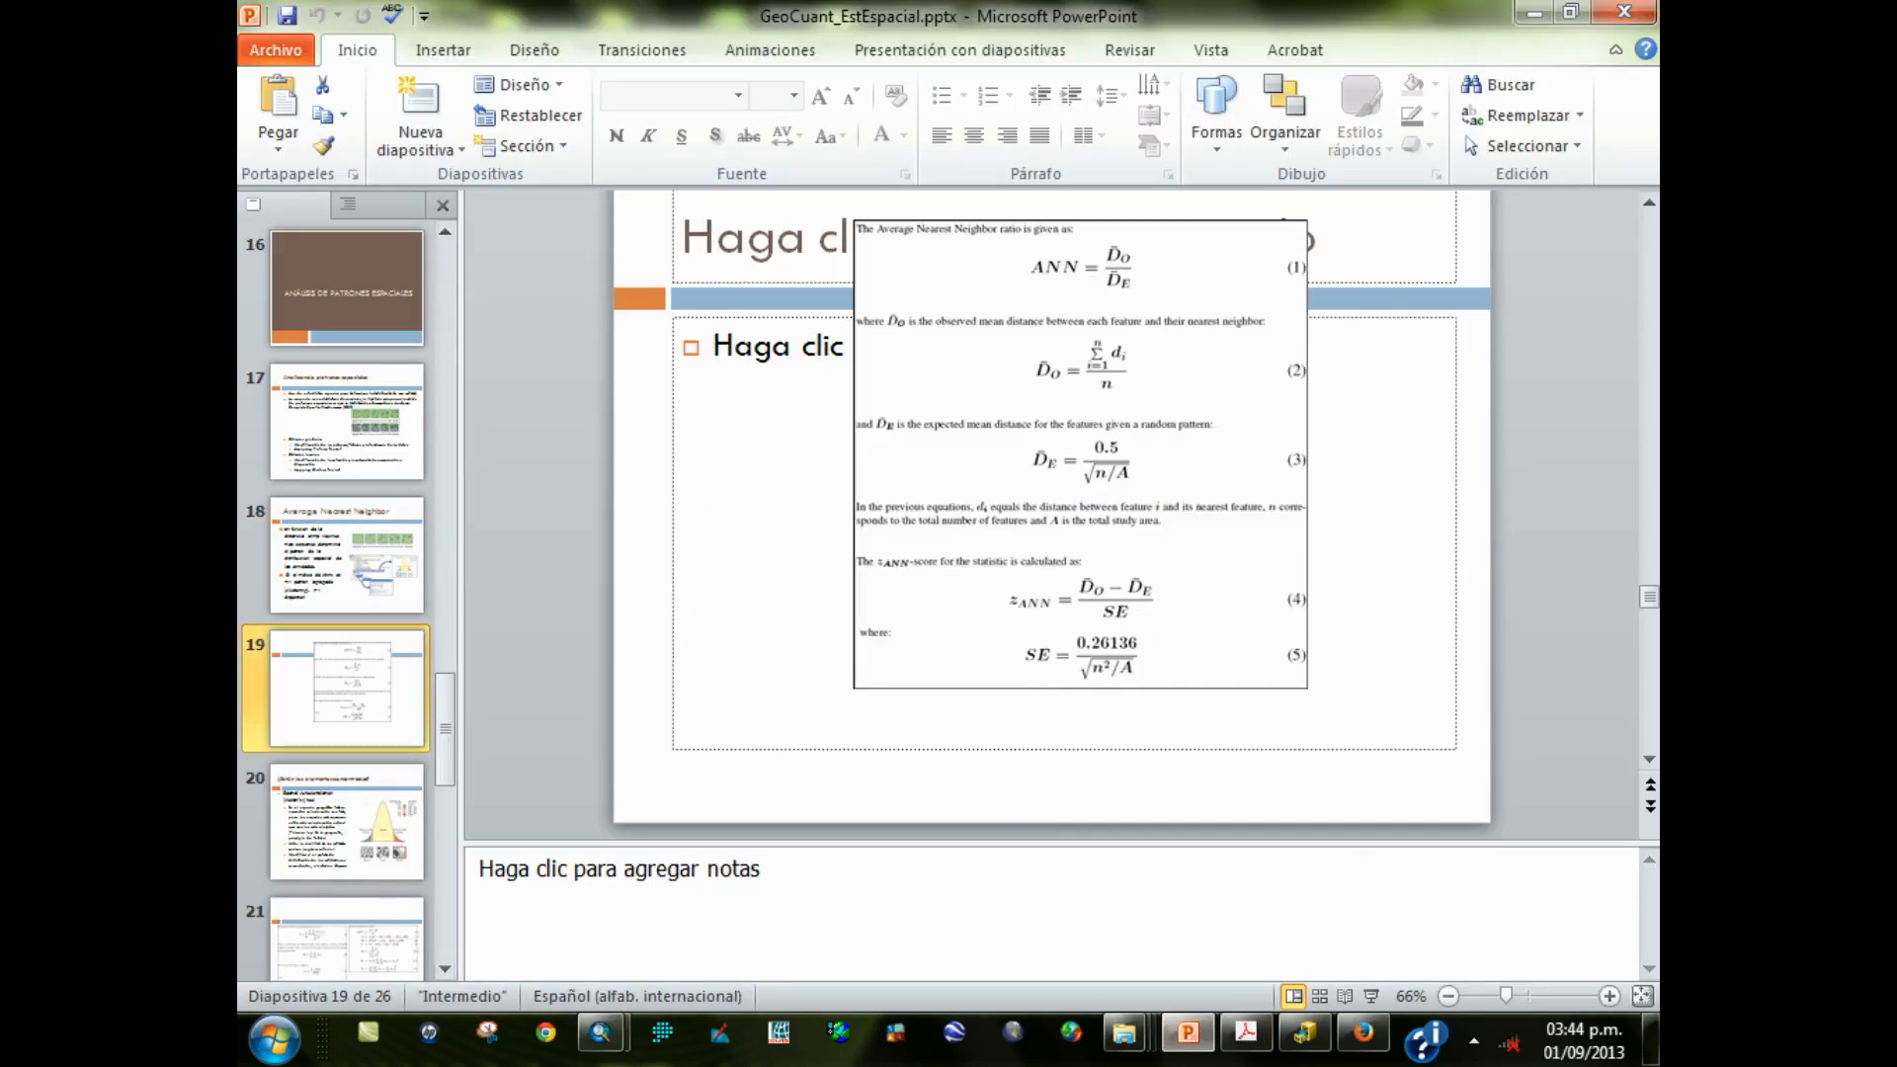
# Search the Windows programs for "calc" and open the Calculator
pyautogui.click(1362, 1037)
pyautogui.click(1304, 1032)
pyautogui.click(274, 1037)
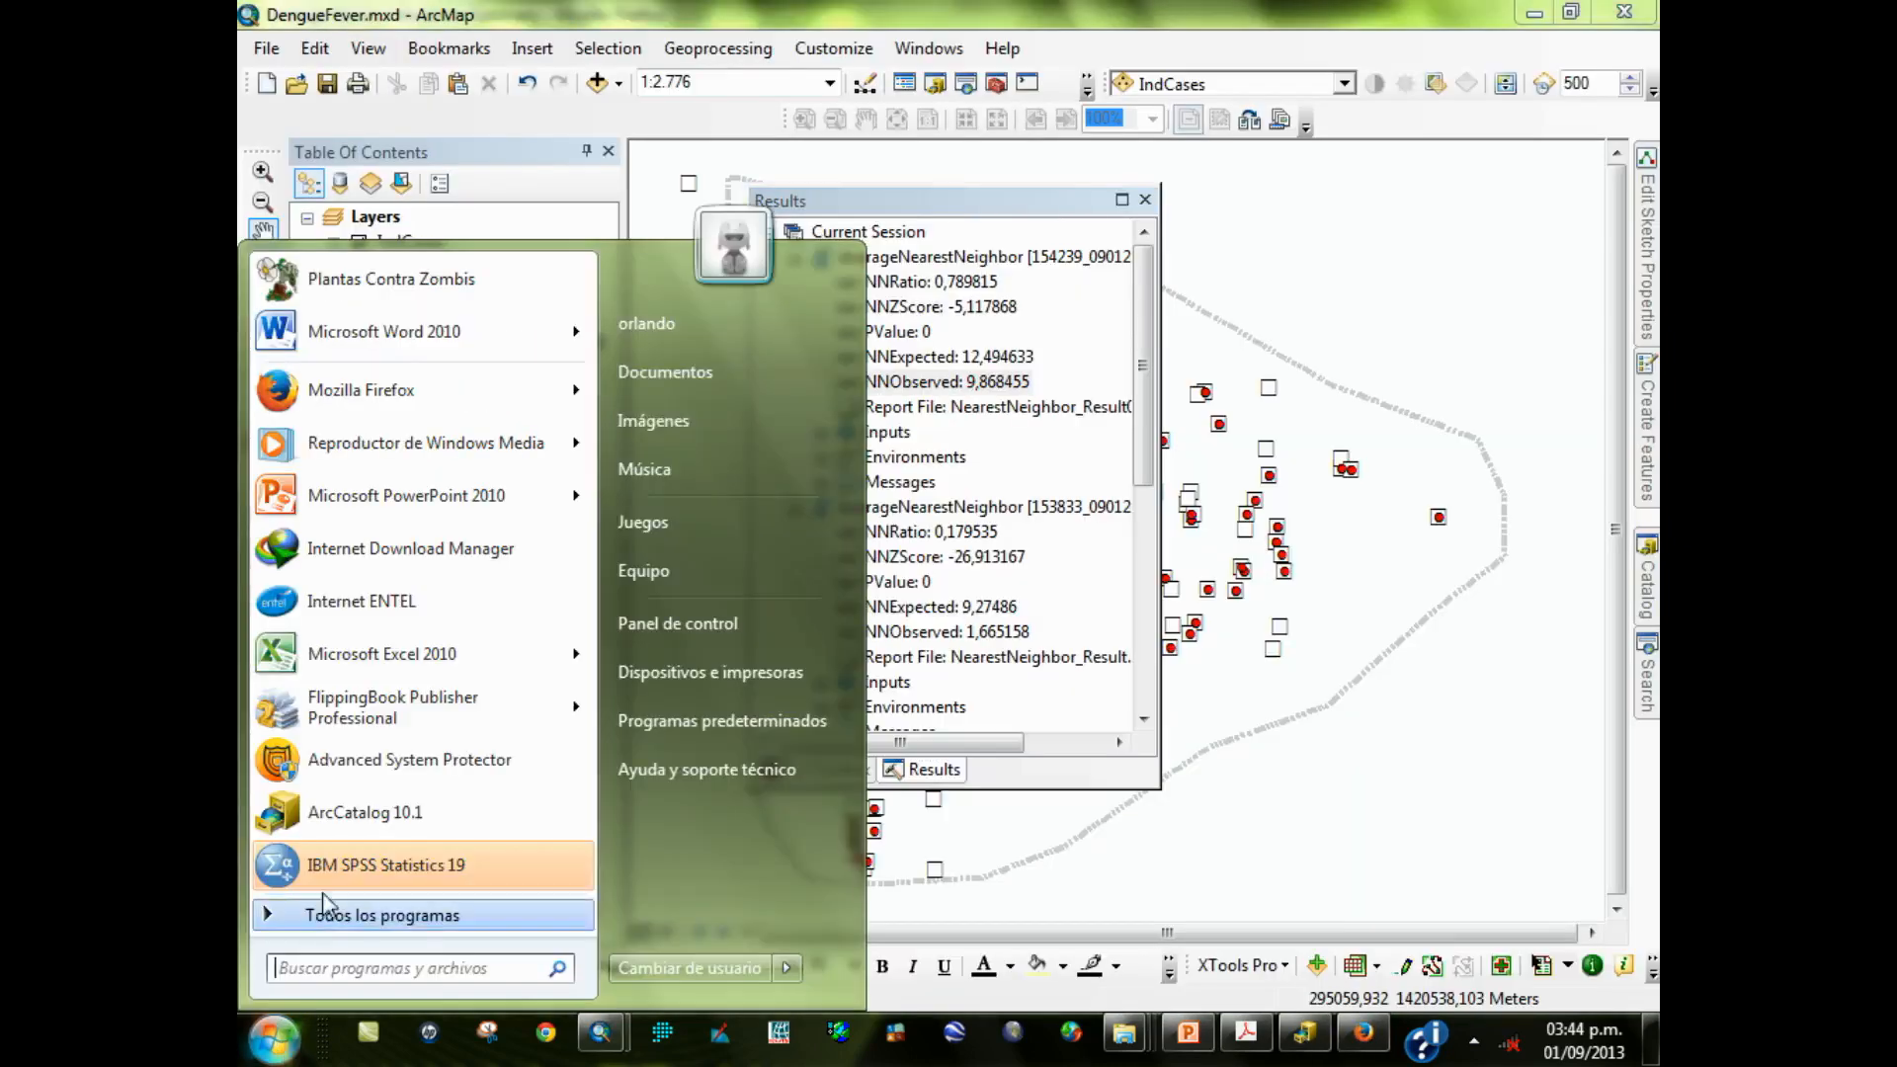
pyautogui.write('calc')
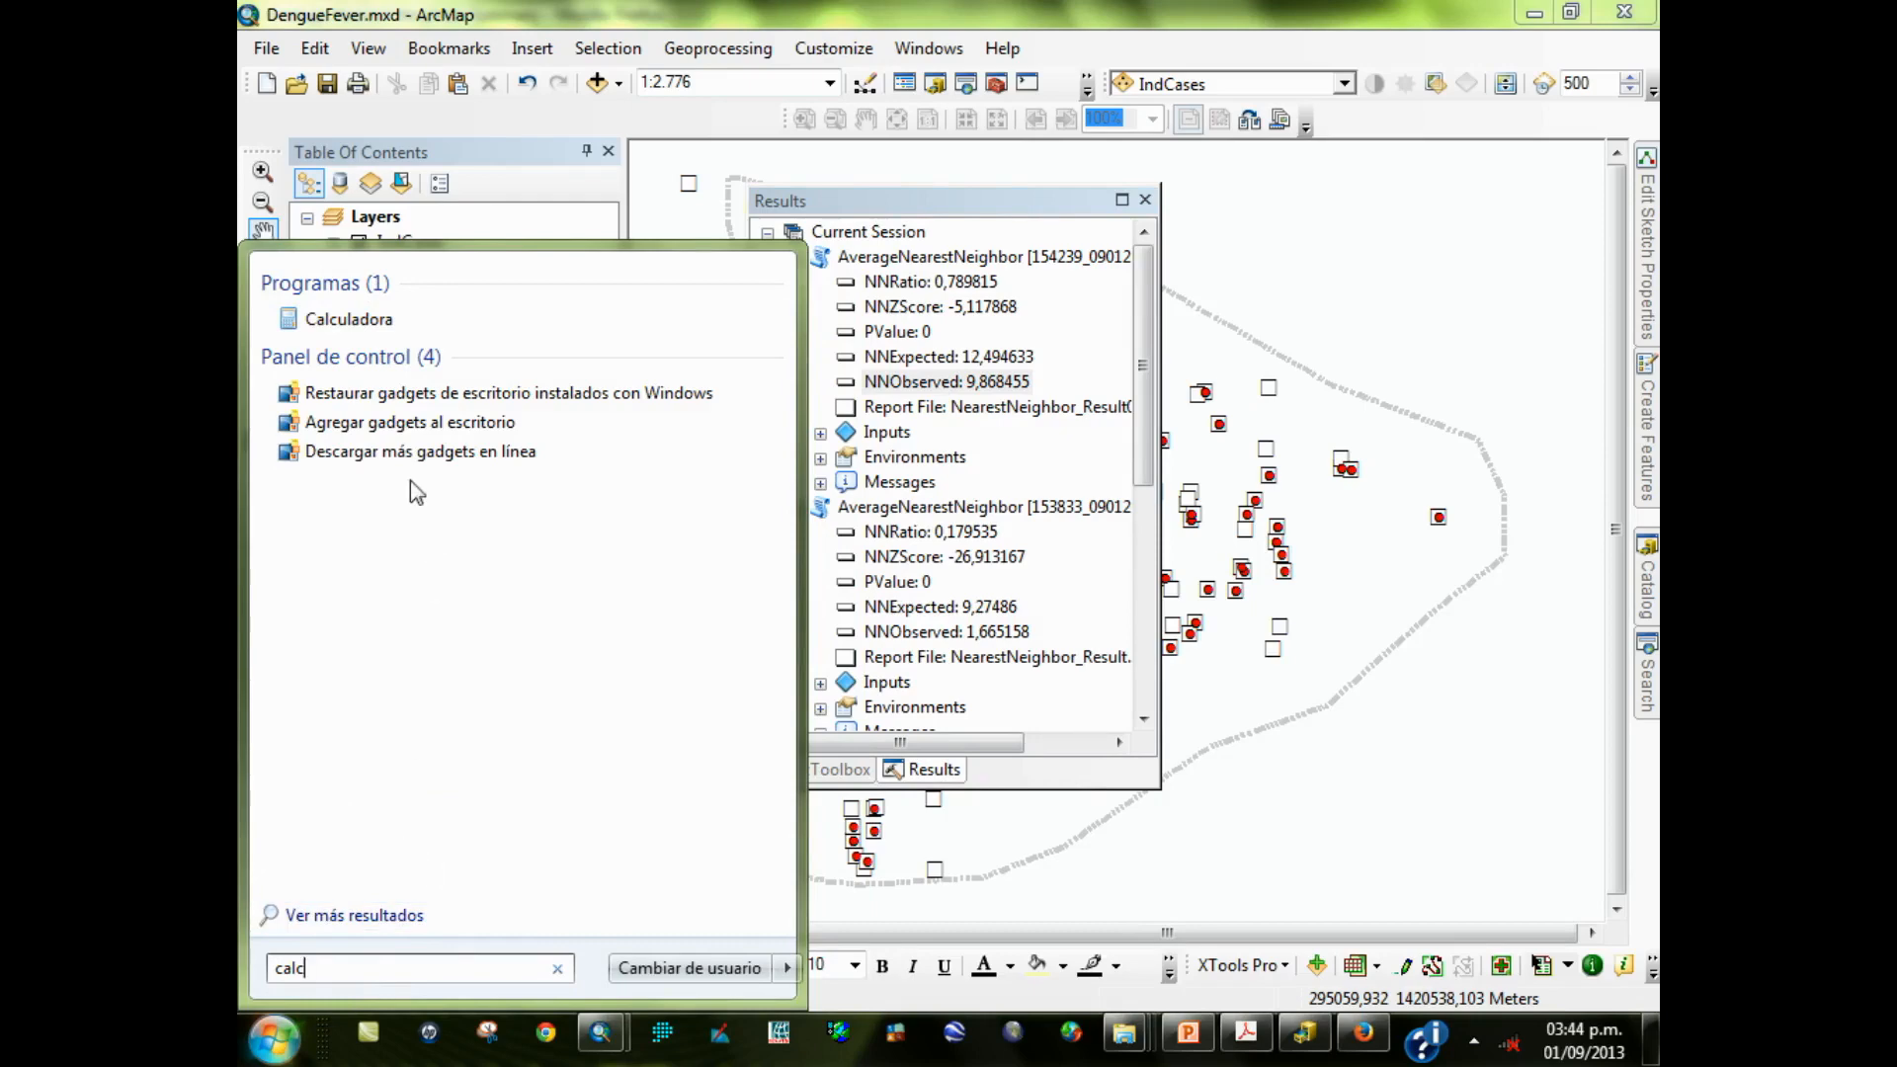
pyautogui.click(376, 326)
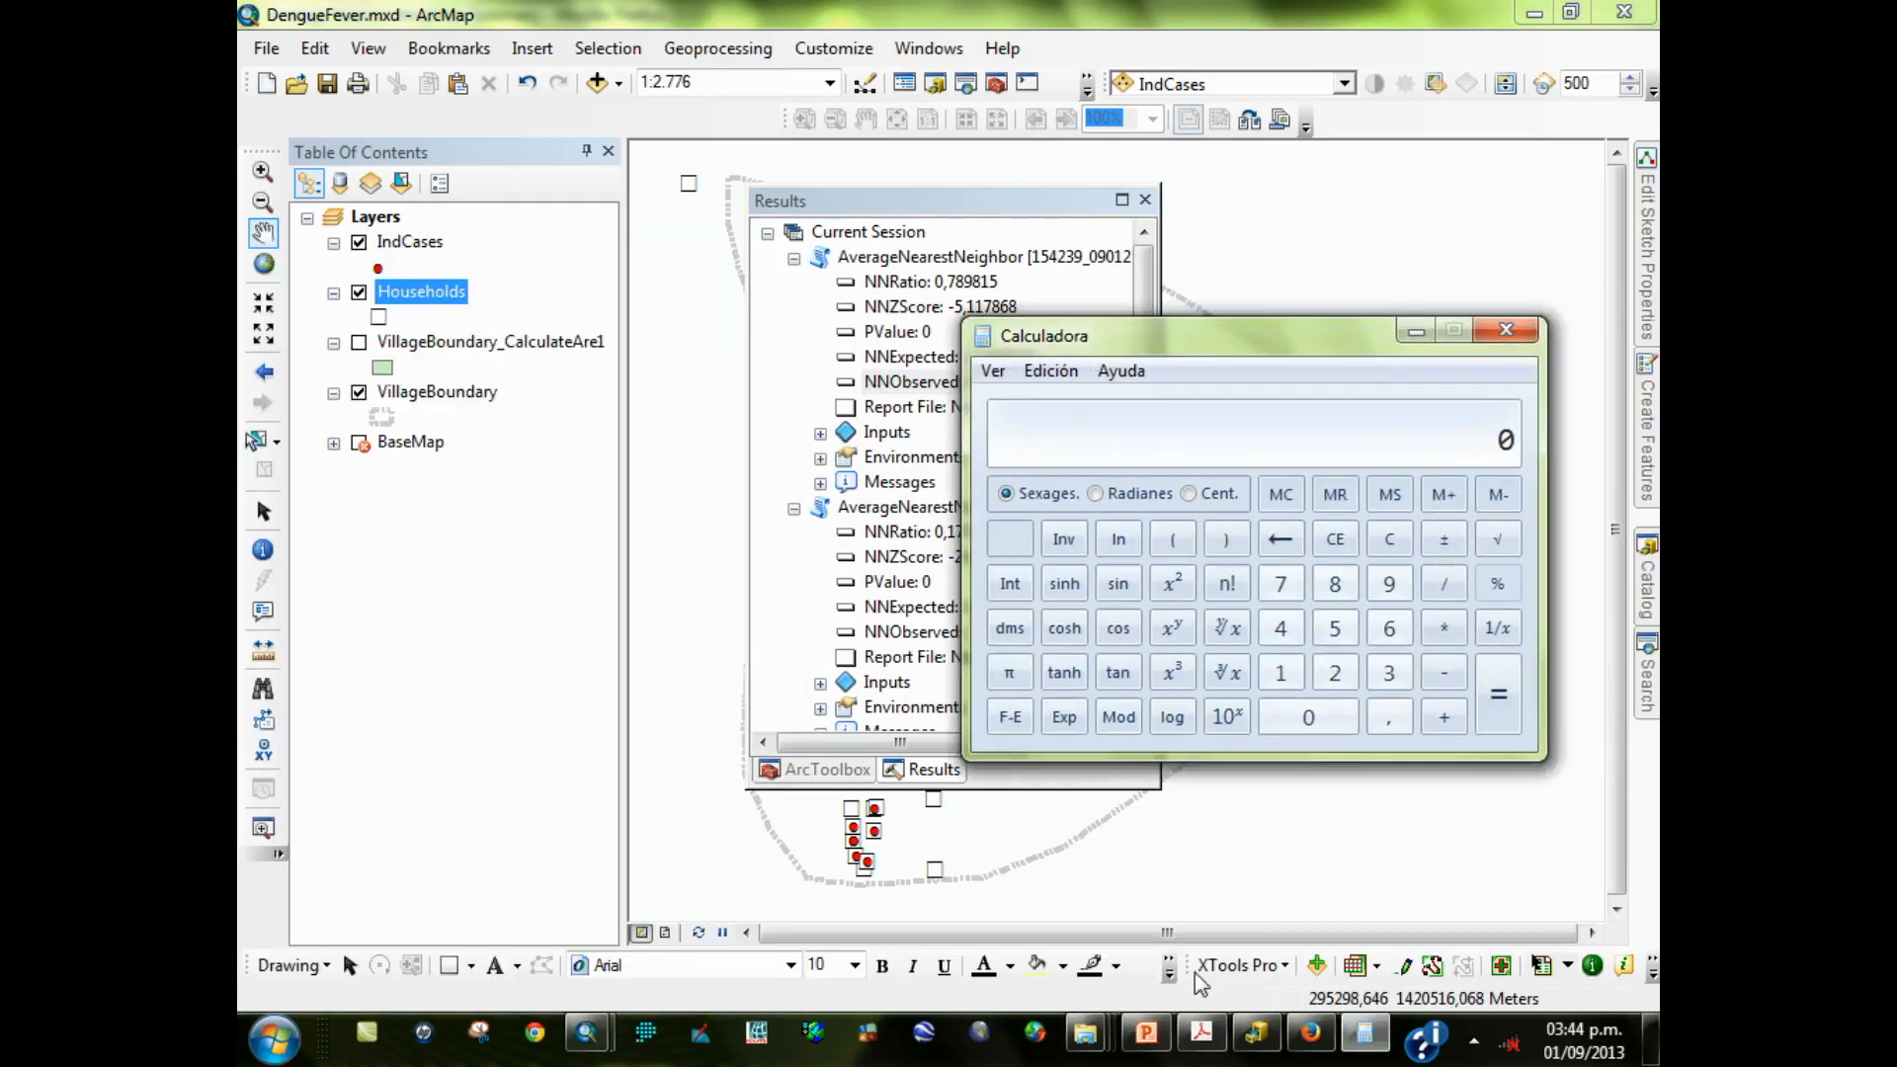
# Recheck the ANN formula in PowerPoint, minimize the presentation, and move the Calculator clear of the first run's values in Results
pyautogui.click(1146, 1032)
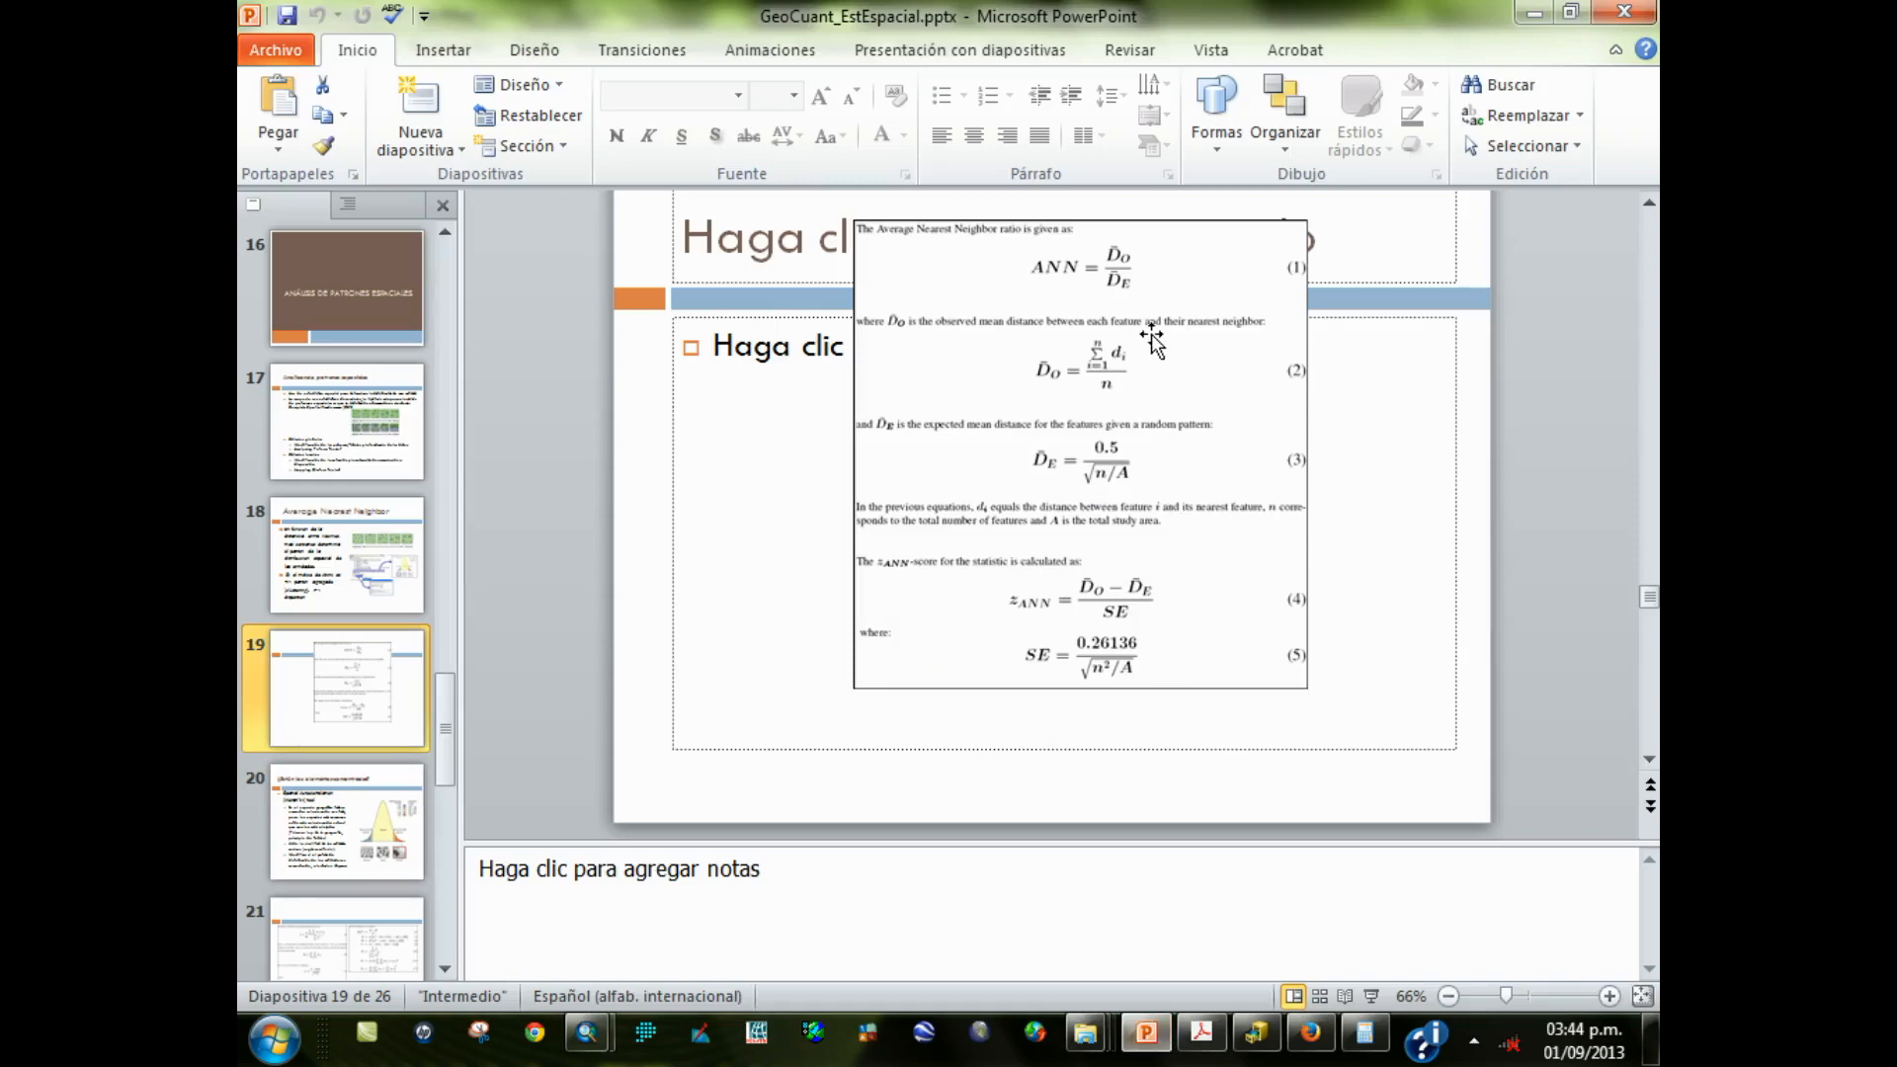
pyautogui.click(1537, 14)
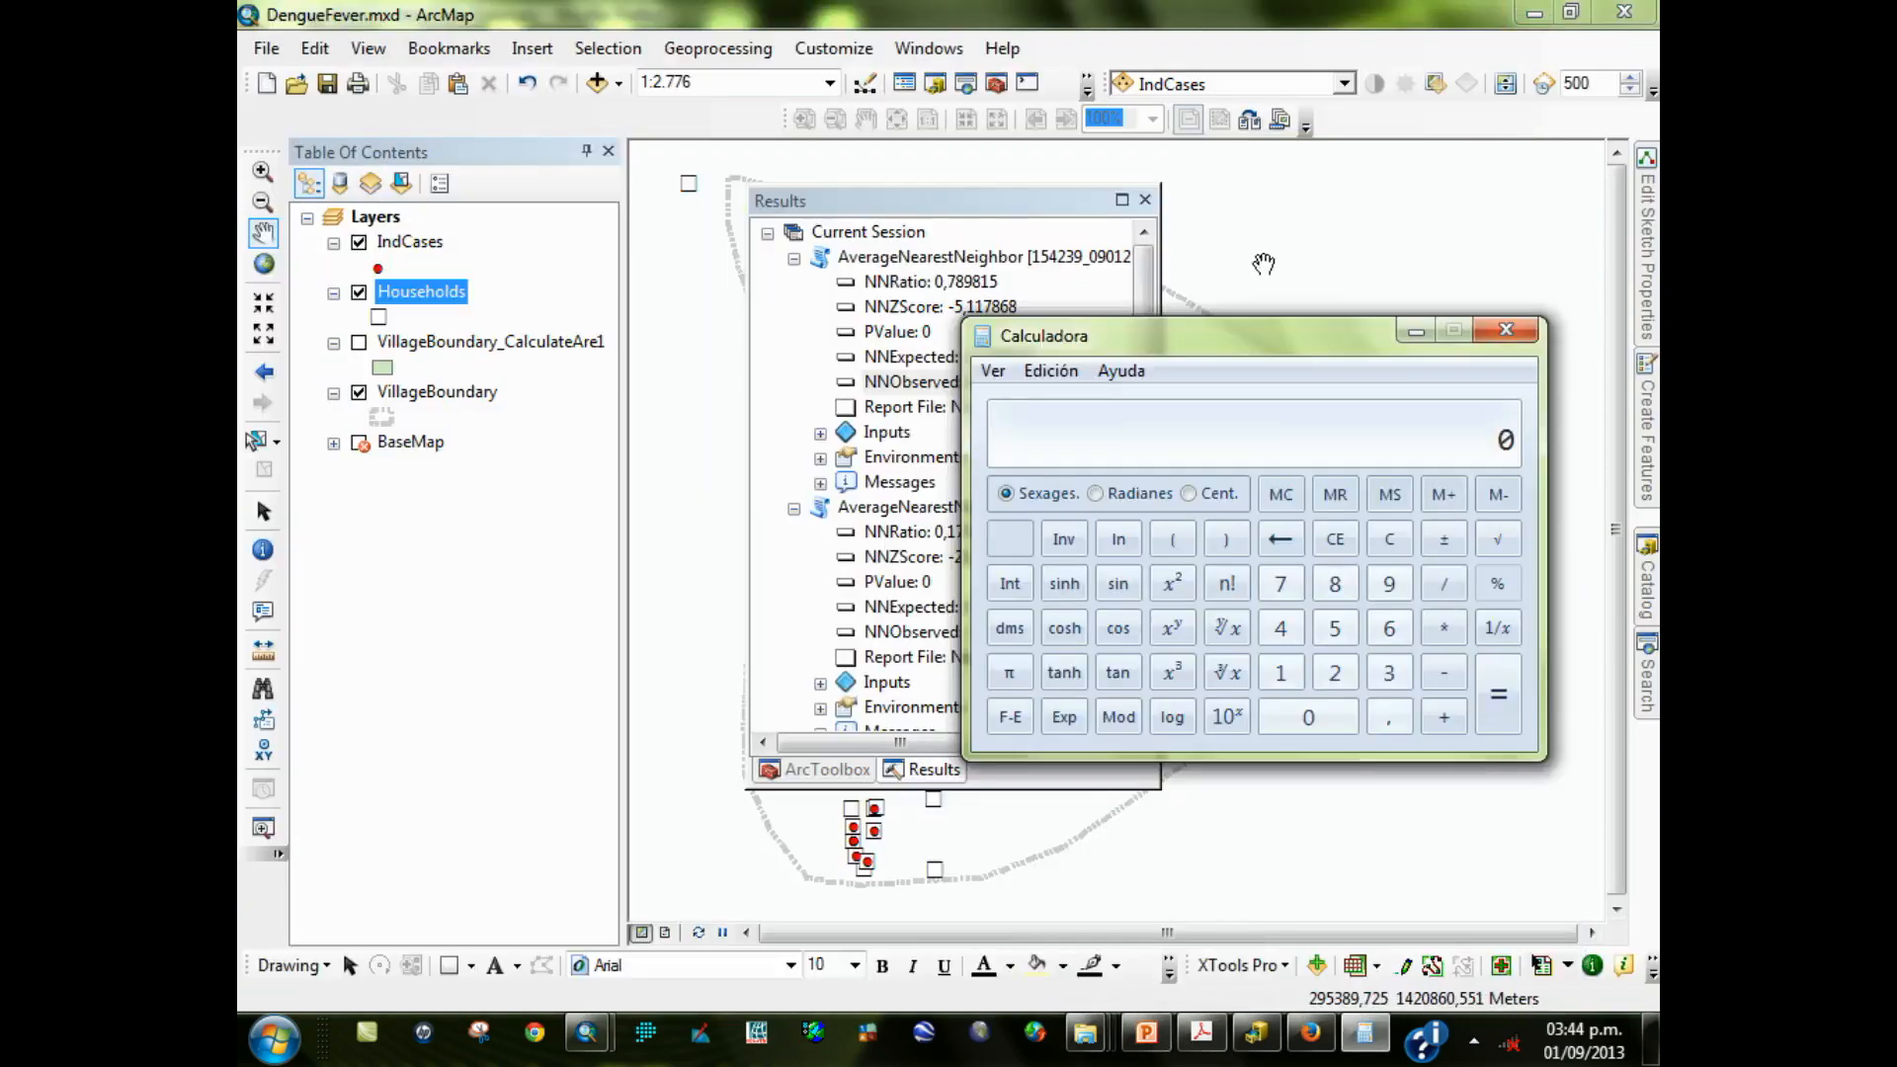
pyautogui.moveTo(1242, 336); pyautogui.dragTo(804, 464)
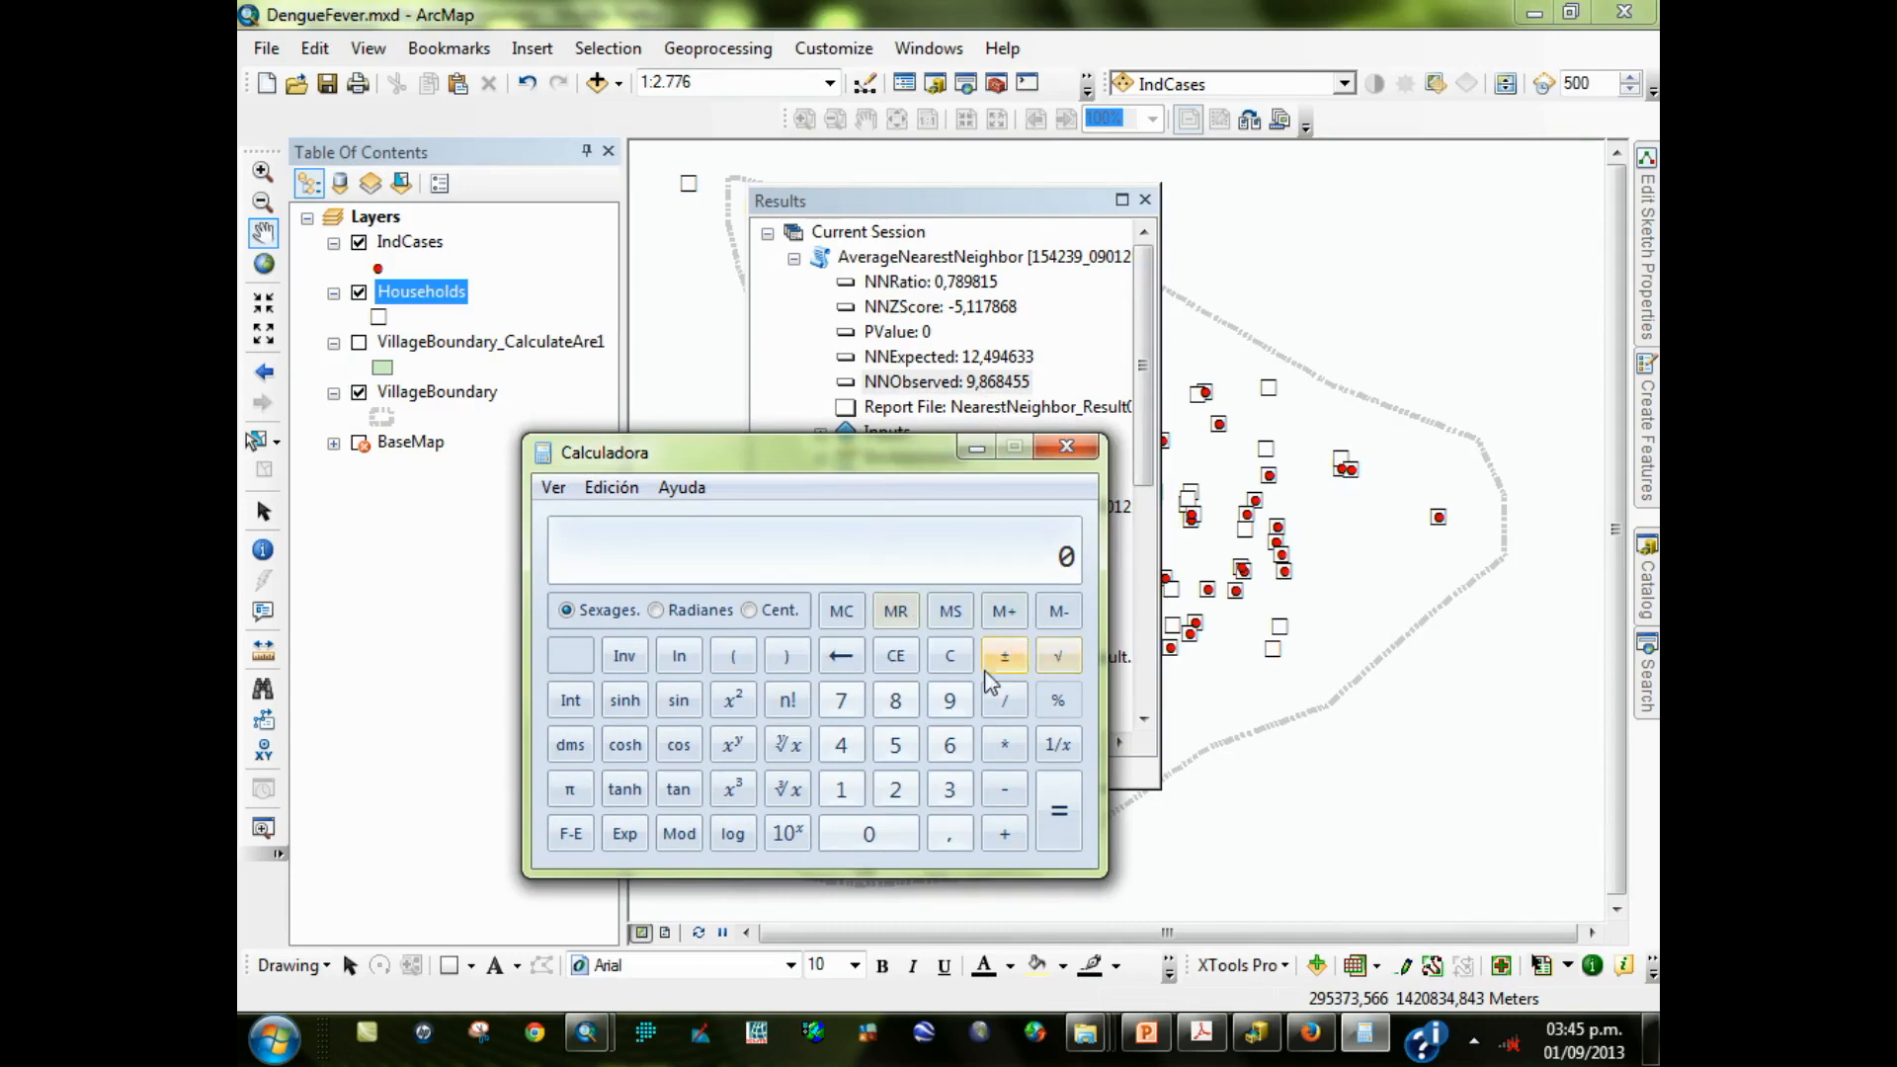
# Calculate the nearest neighbor ratio by dividing the observed distance 9,87 by the expected distance 12,5
pyautogui.click(946, 837)
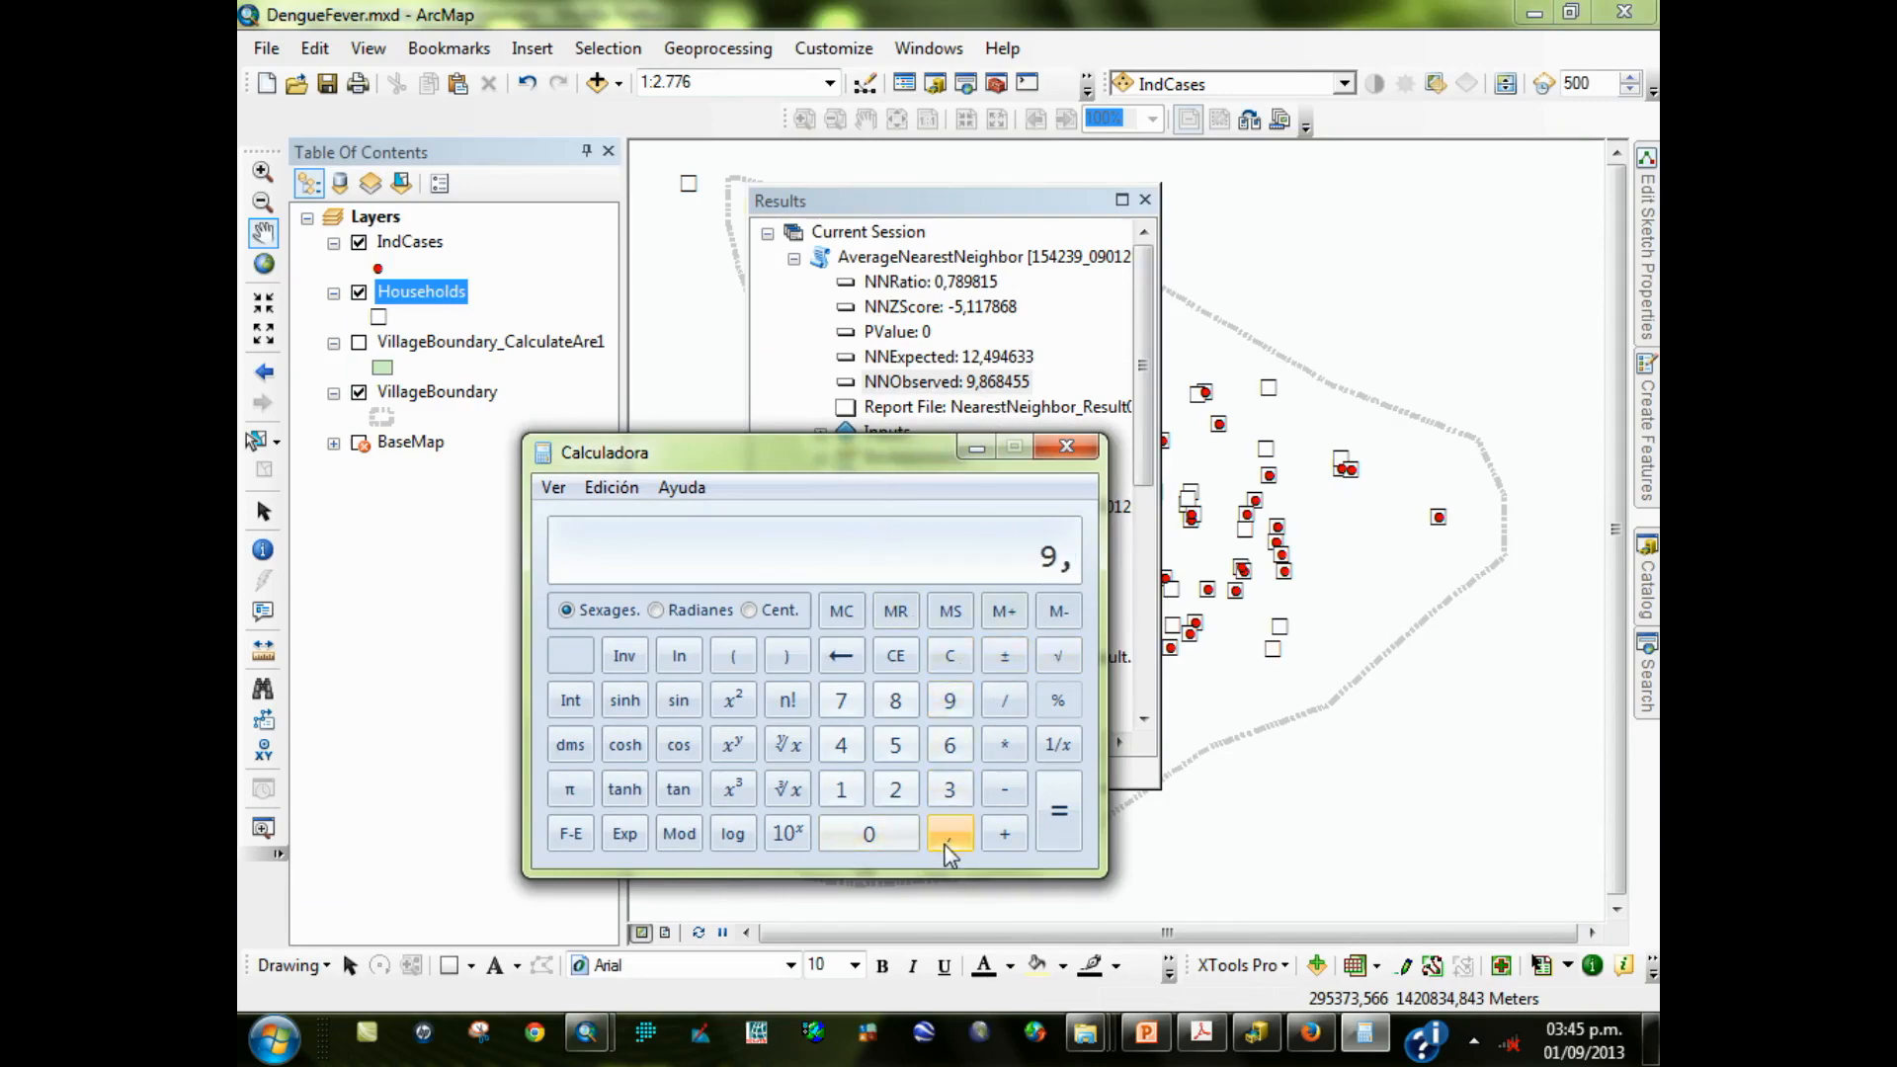
pyautogui.click(907, 704)
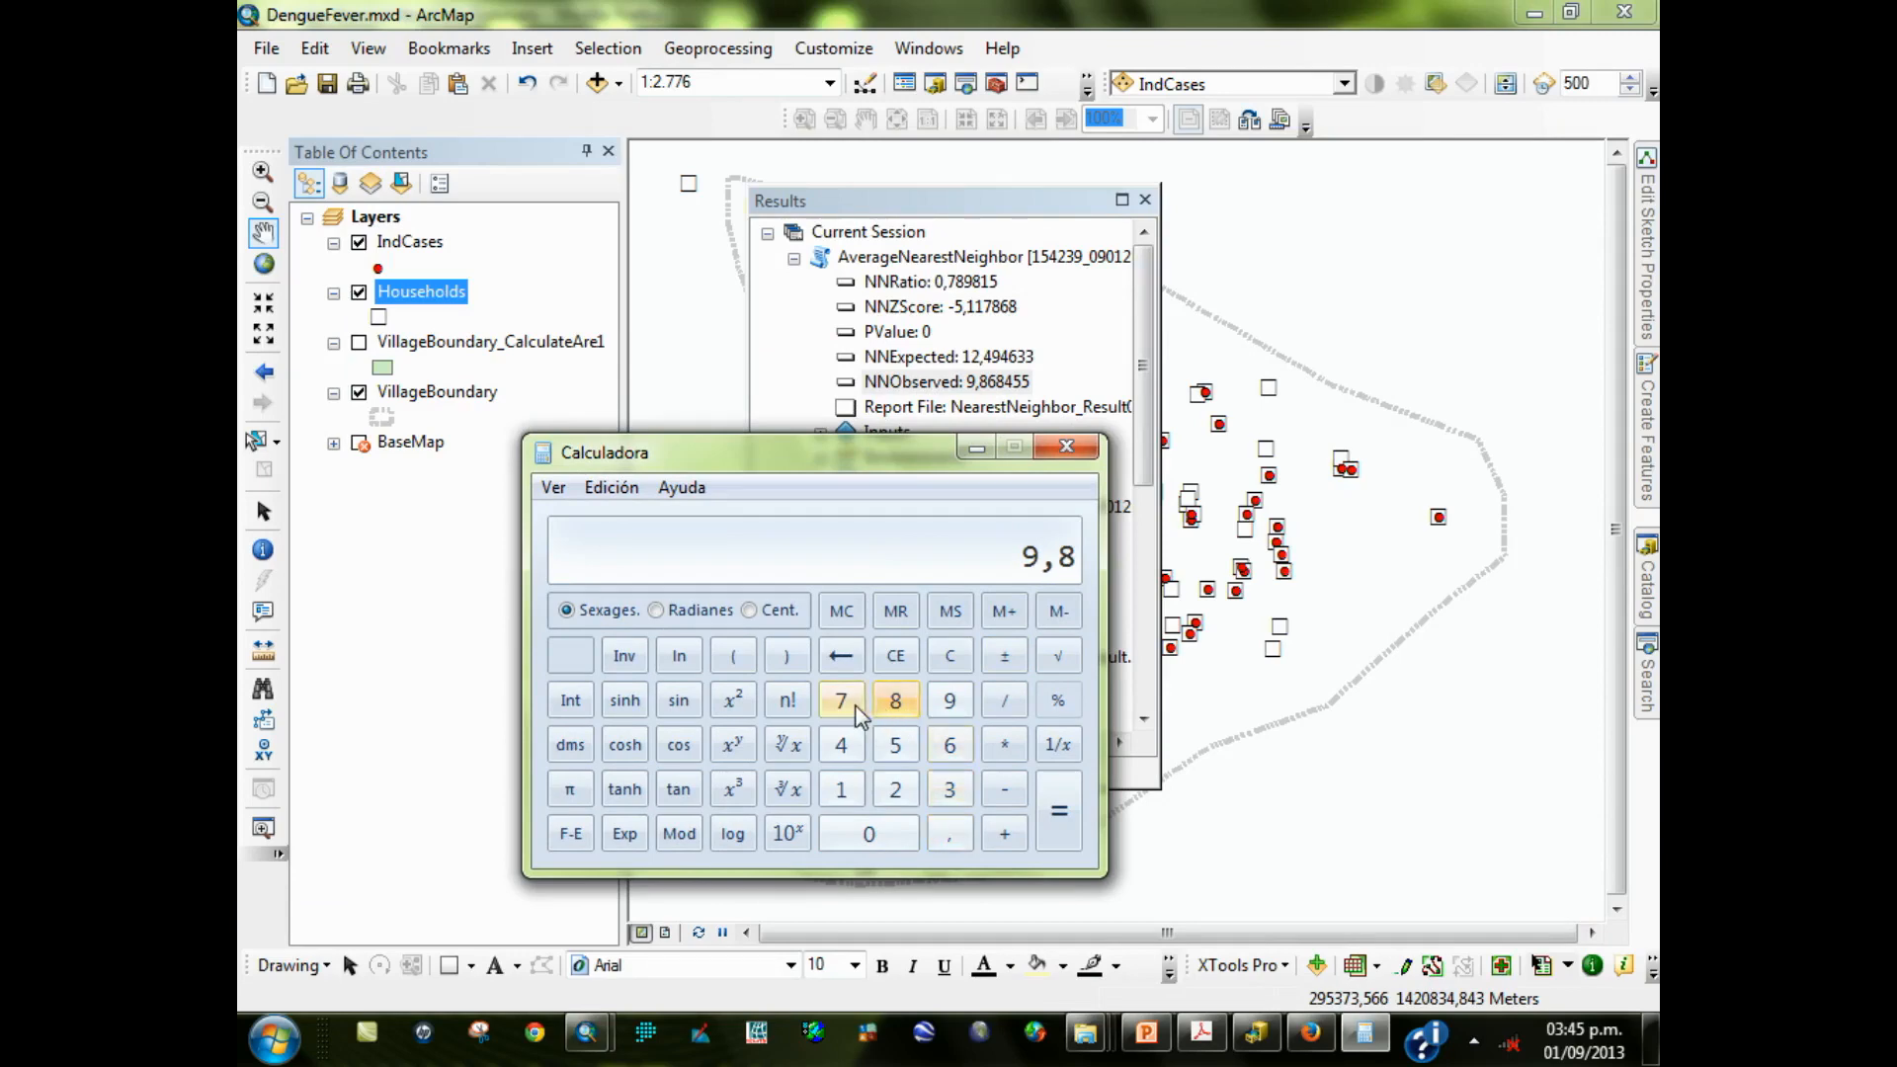
pyautogui.click(841, 701)
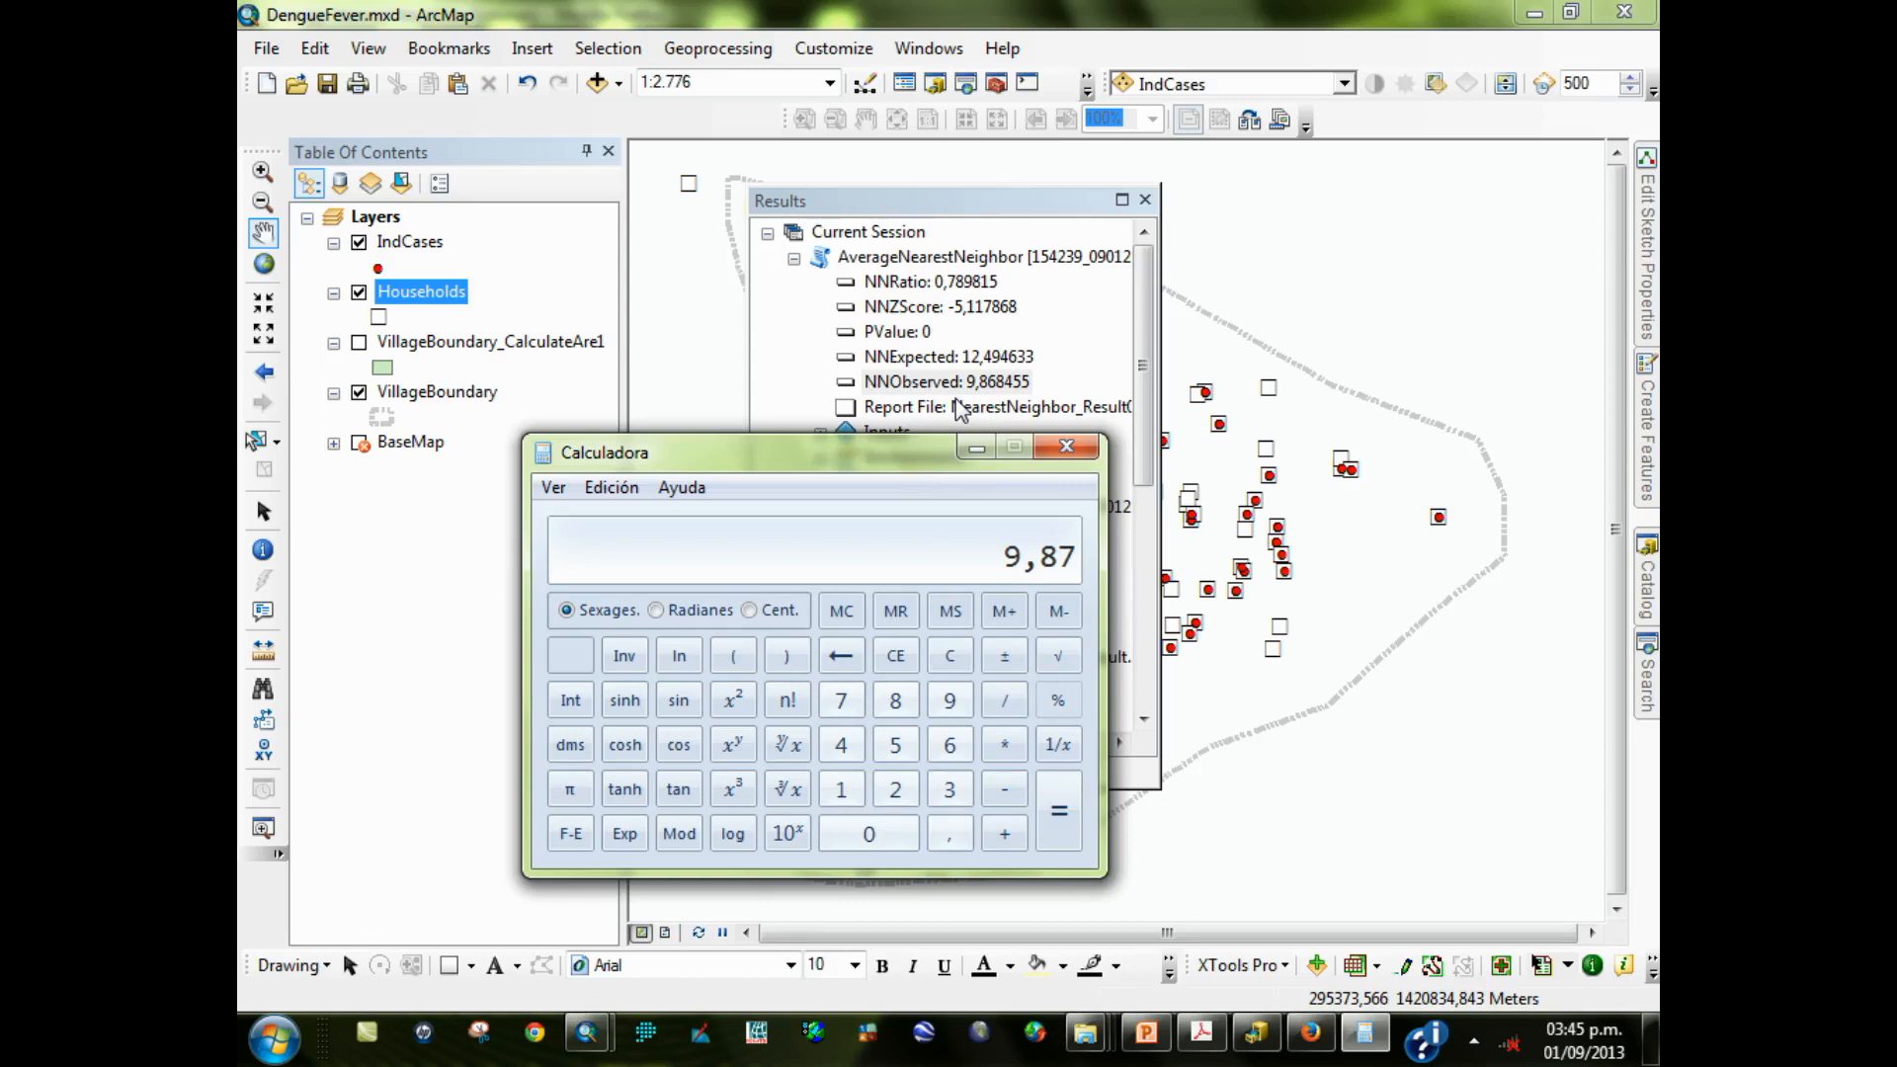
pyautogui.click(1018, 720)
pyautogui.click(858, 790)
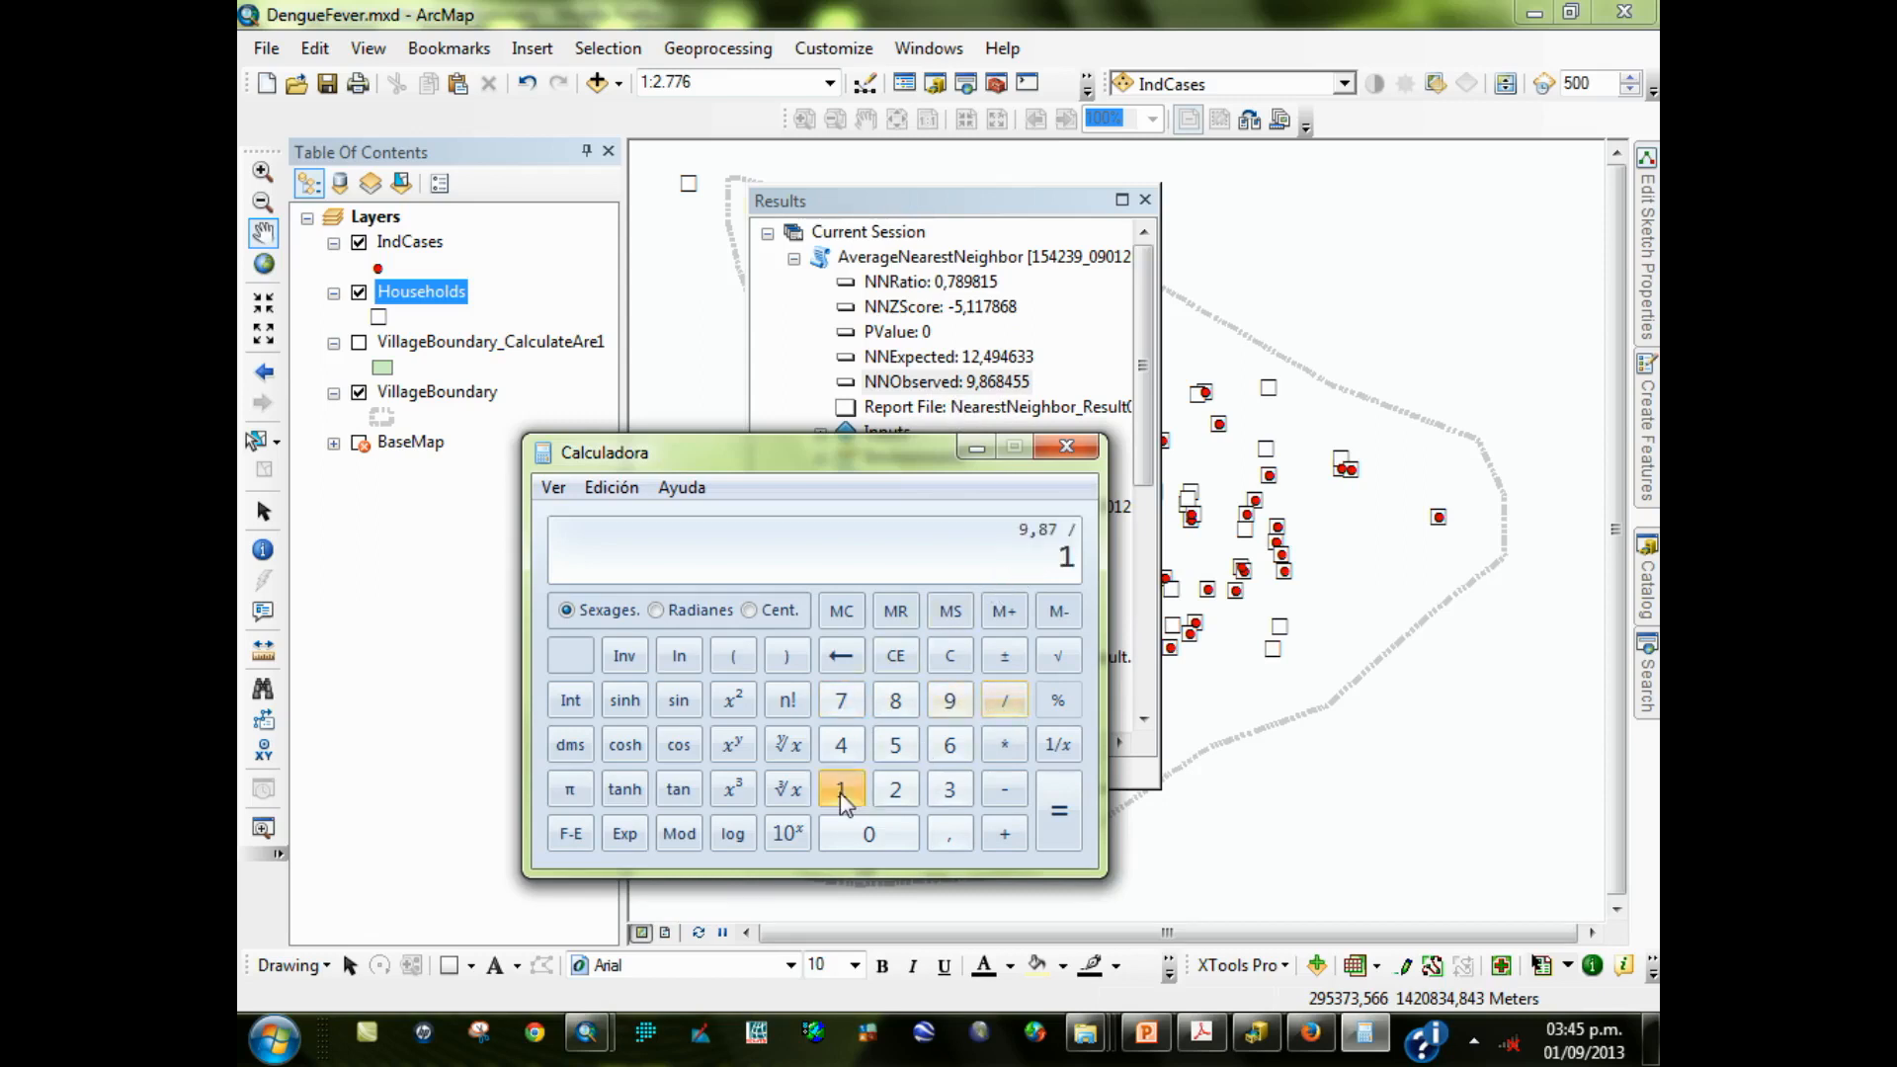
pyautogui.click(892, 799)
pyautogui.click(950, 836)
pyautogui.click(896, 745)
pyautogui.click(1059, 812)
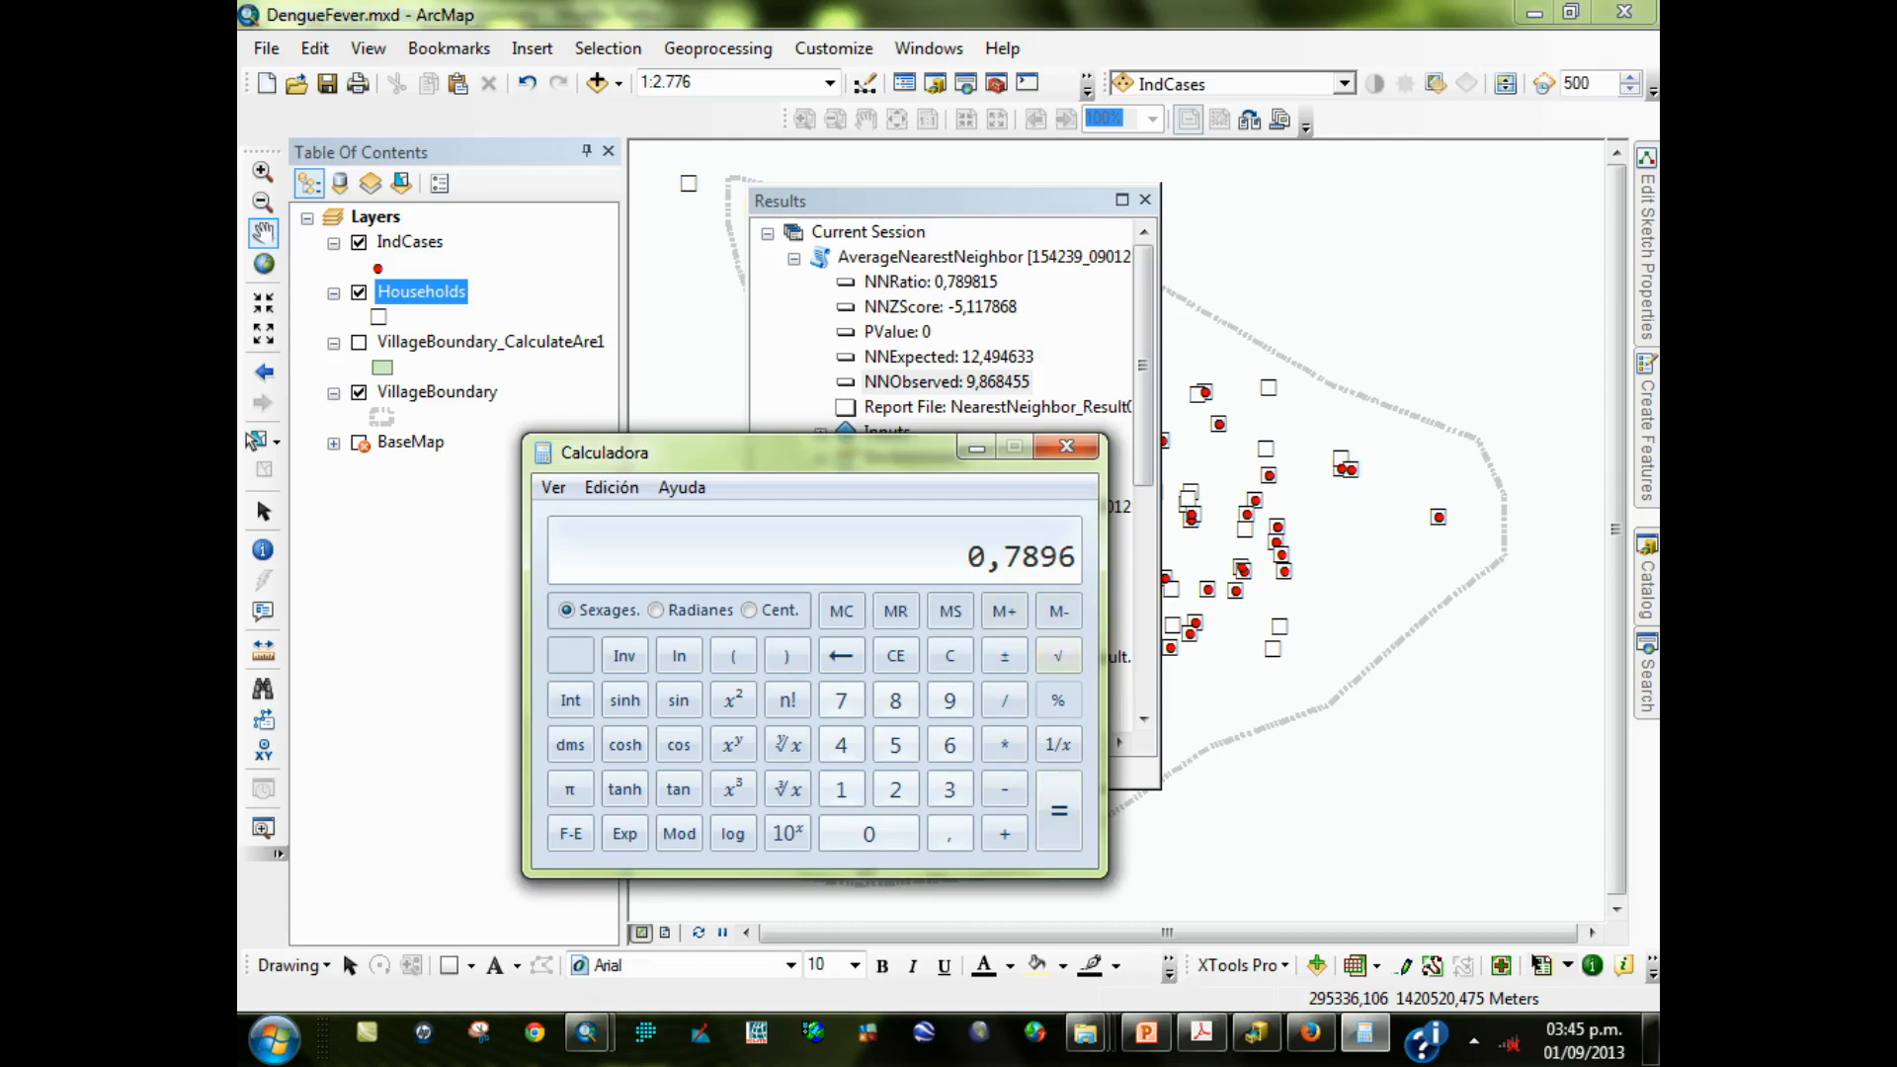
# Switch to Firefox and compare the nearest neighbor ratio and summary values in the Average Nearest Neighbor Summary report
pyautogui.click(1309, 1033)
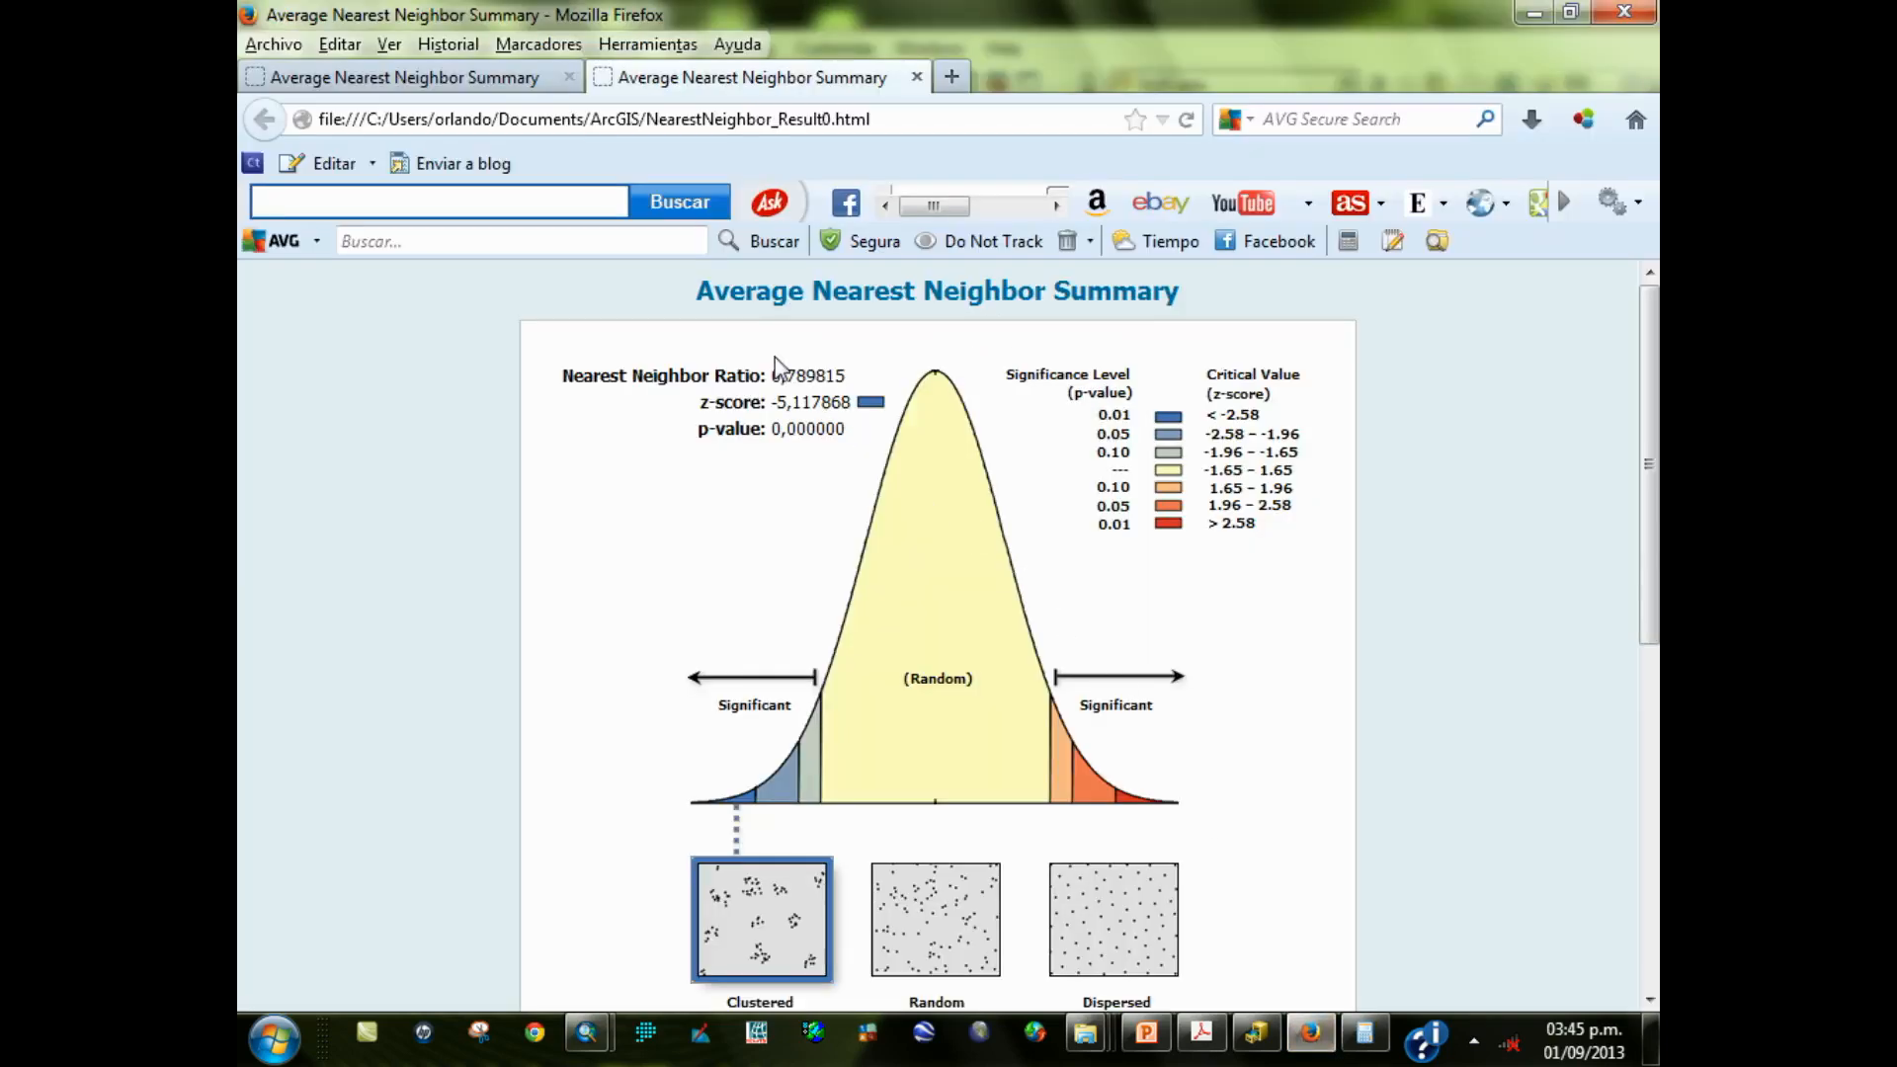
pyautogui.moveTo(788, 376); pyautogui.dragTo(828, 392)
pyautogui.scroll(-7, 1225, 777)
pyautogui.scroll(4, 1236, 796)
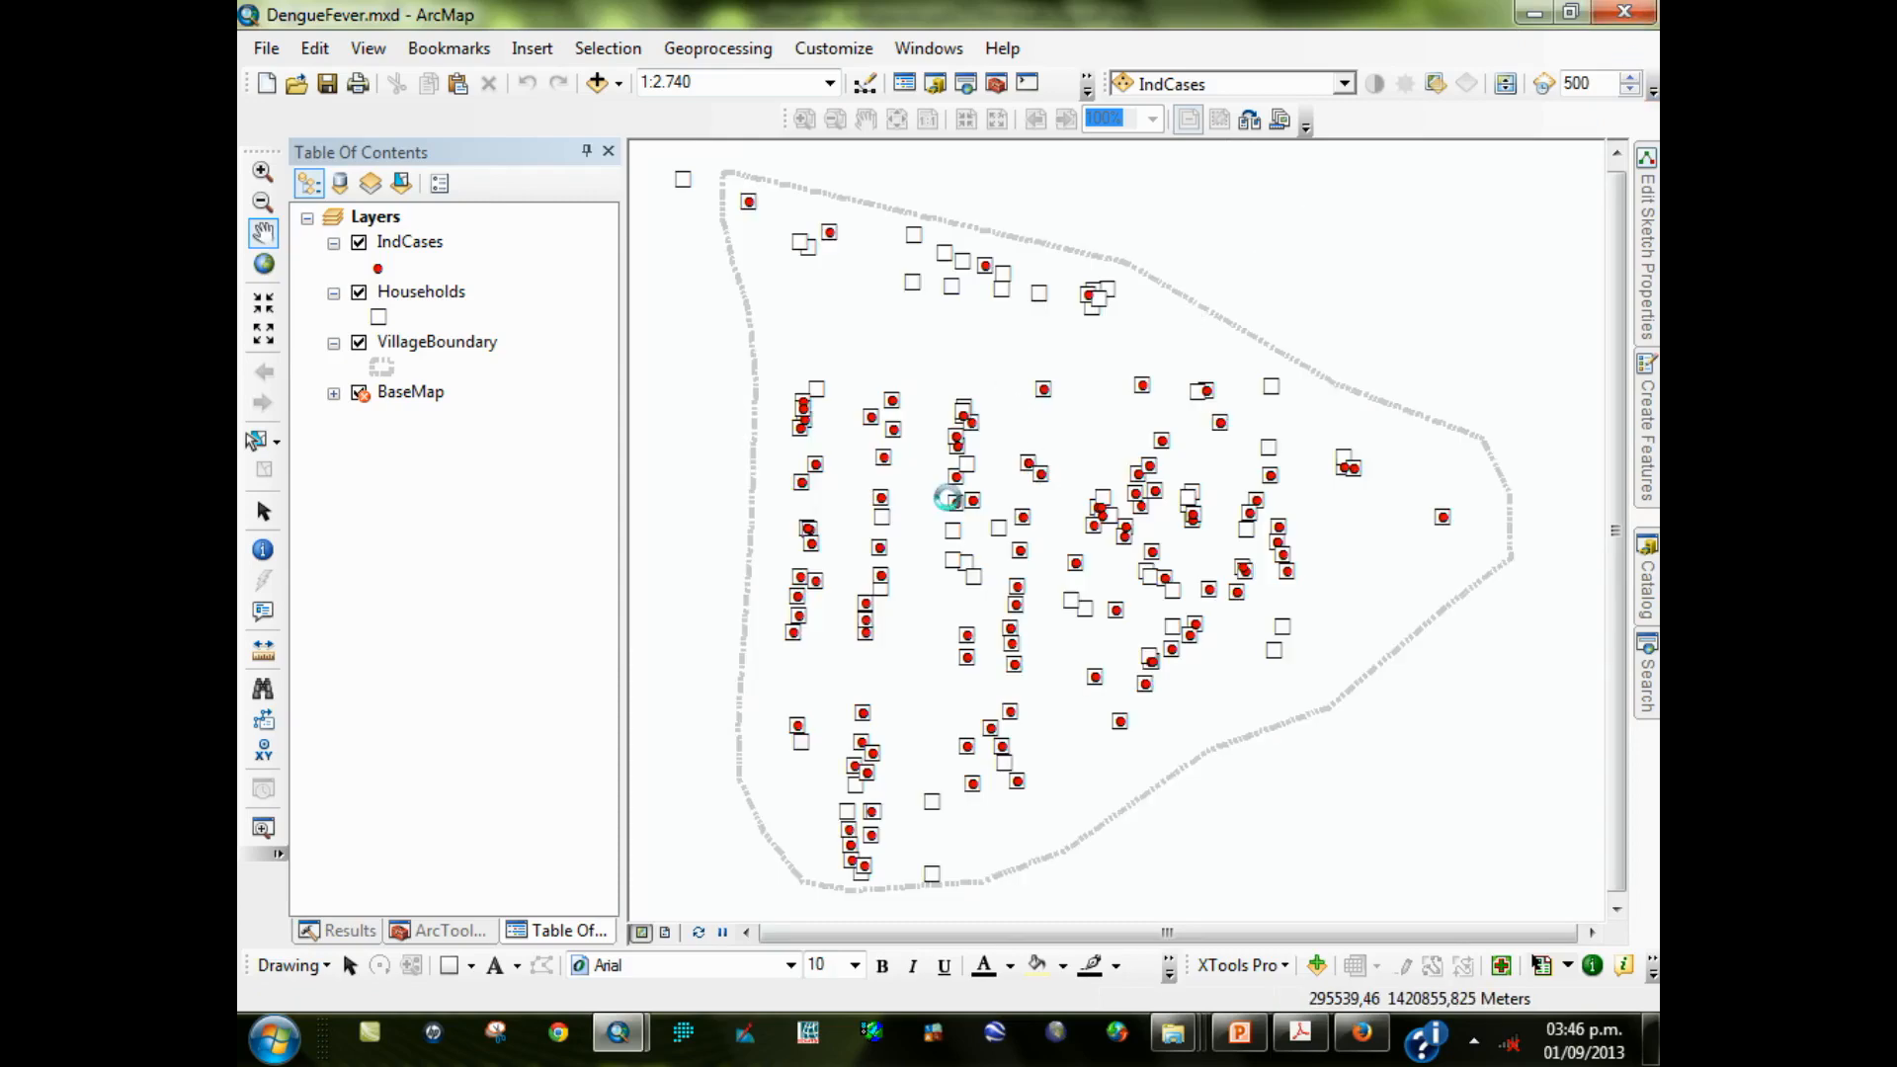
# Return to ArcMap from the formula slide and inspect the inputs of the AverageNearestNeighbor [154239_09012013] run in Results
pyautogui.click(966, 585)
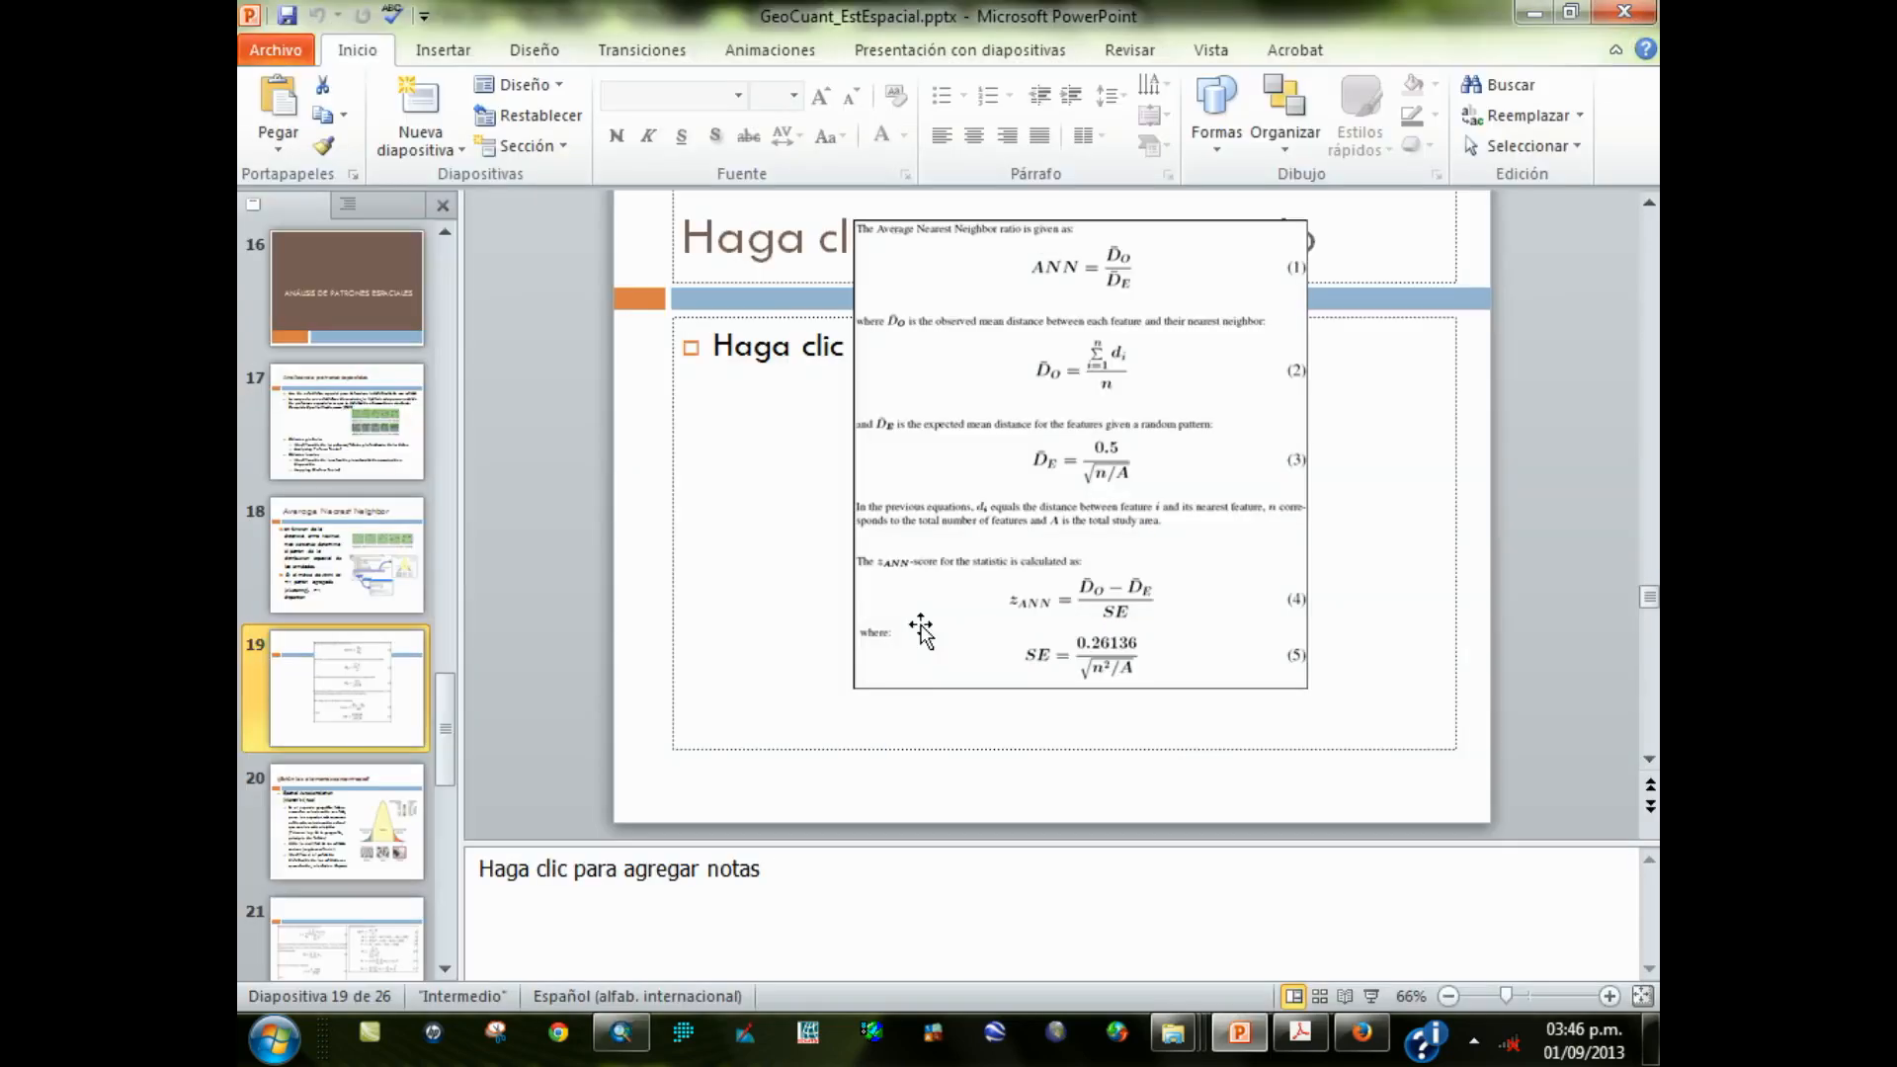
pyautogui.click(647, 1032)
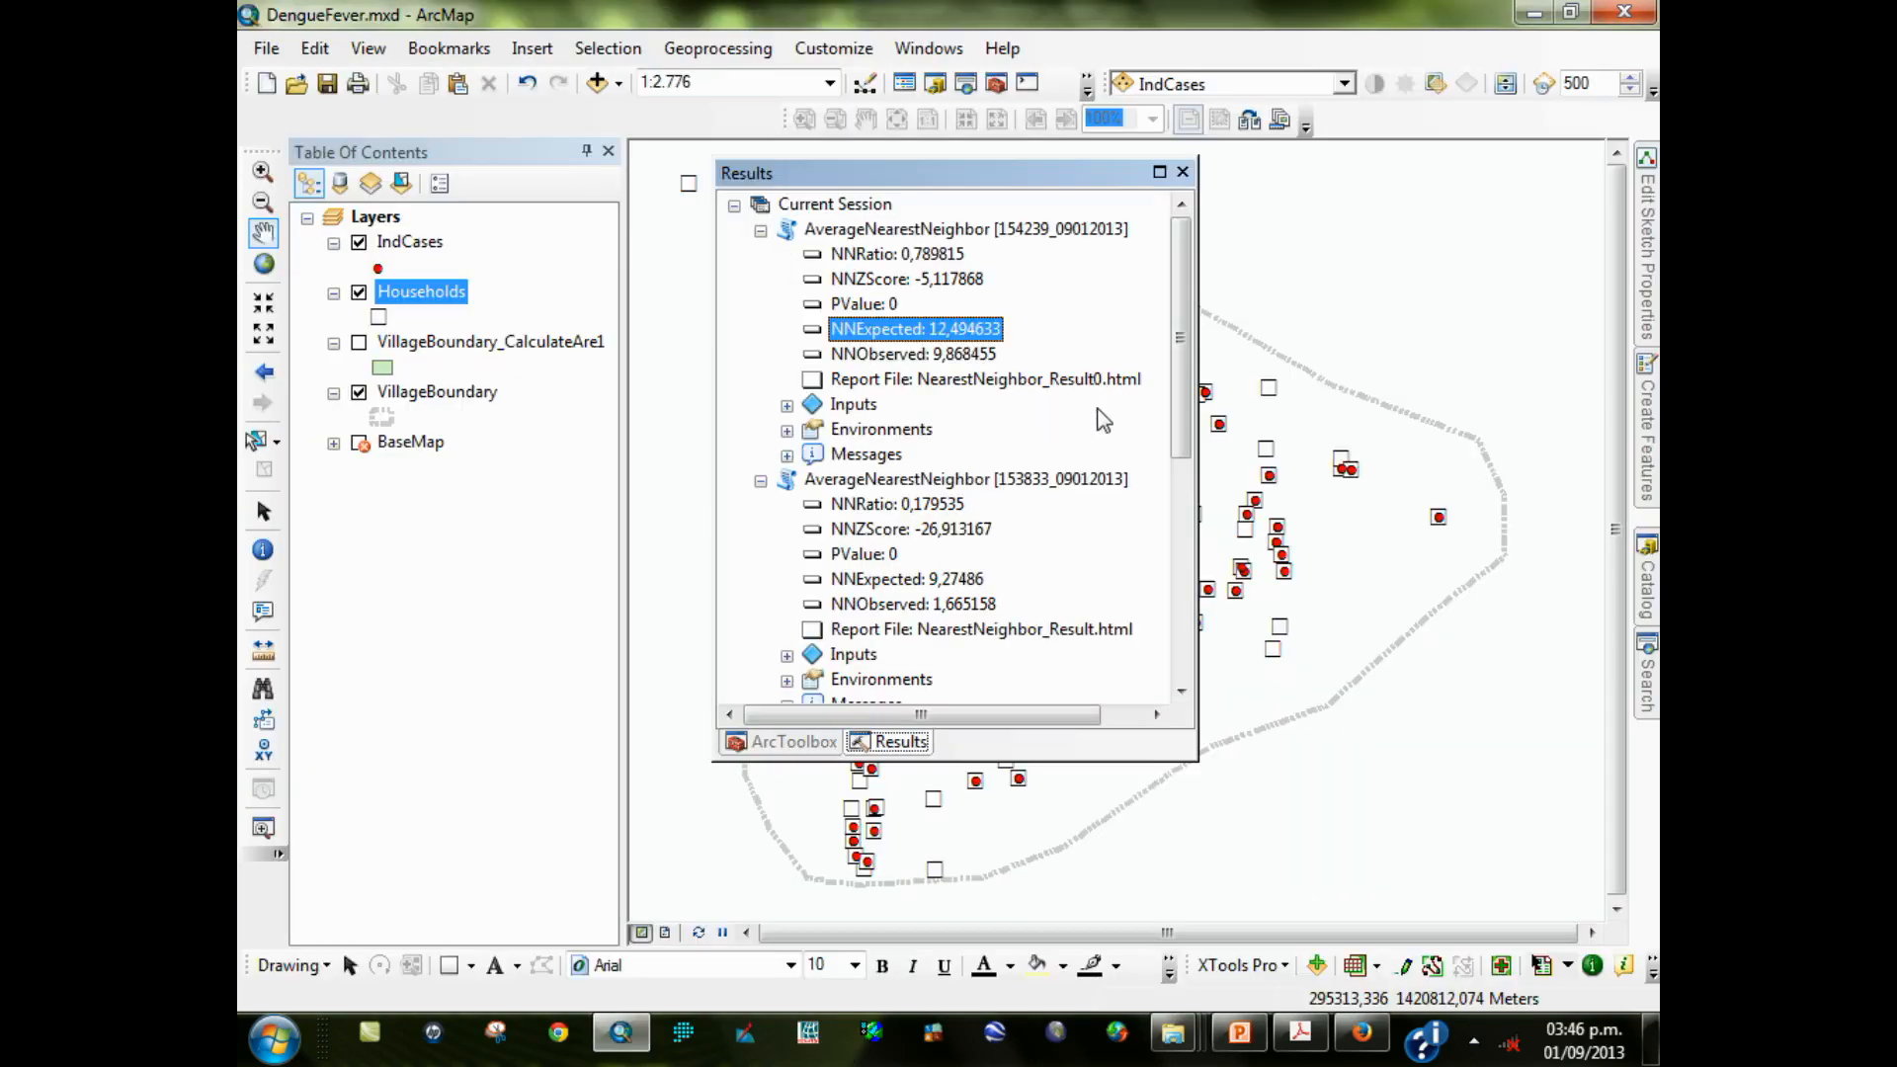
pyautogui.scroll(-1, 1152, 437)
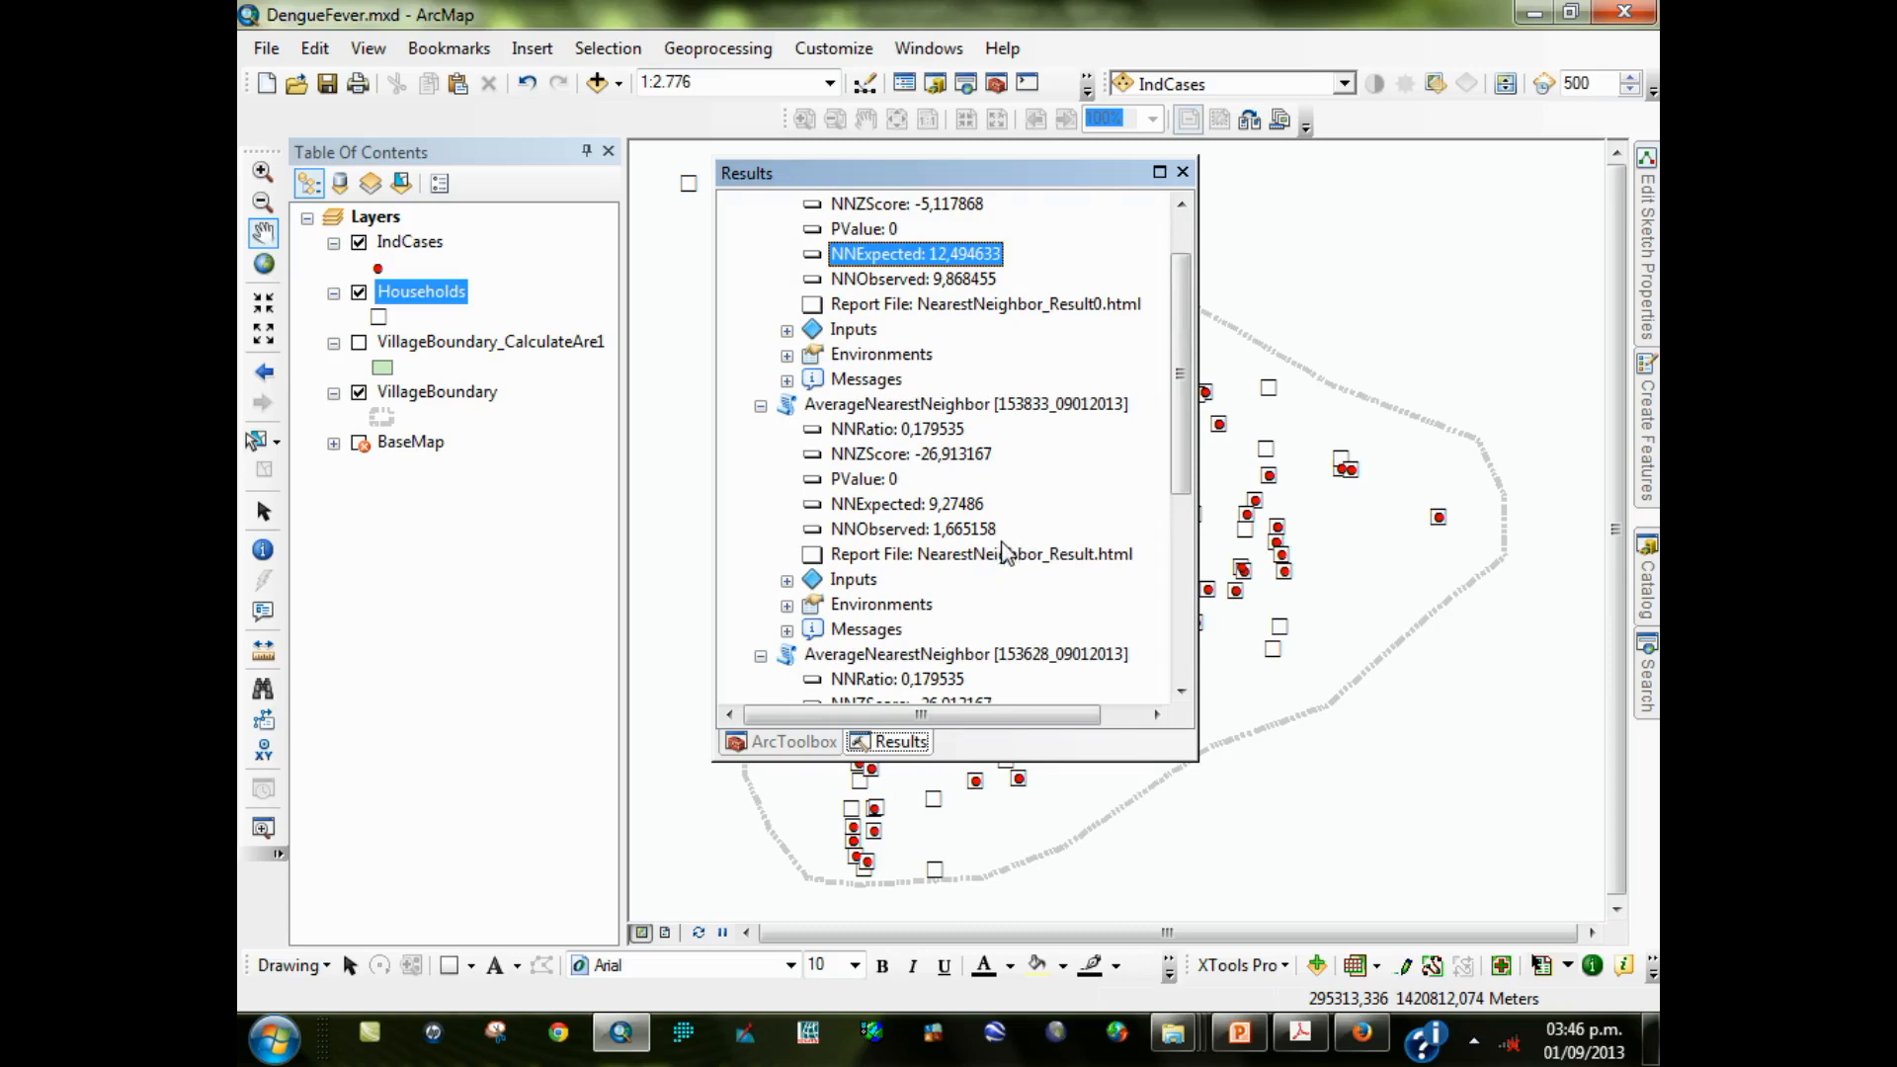
pyautogui.scroll(1, 1006, 543)
pyautogui.click(856, 405)
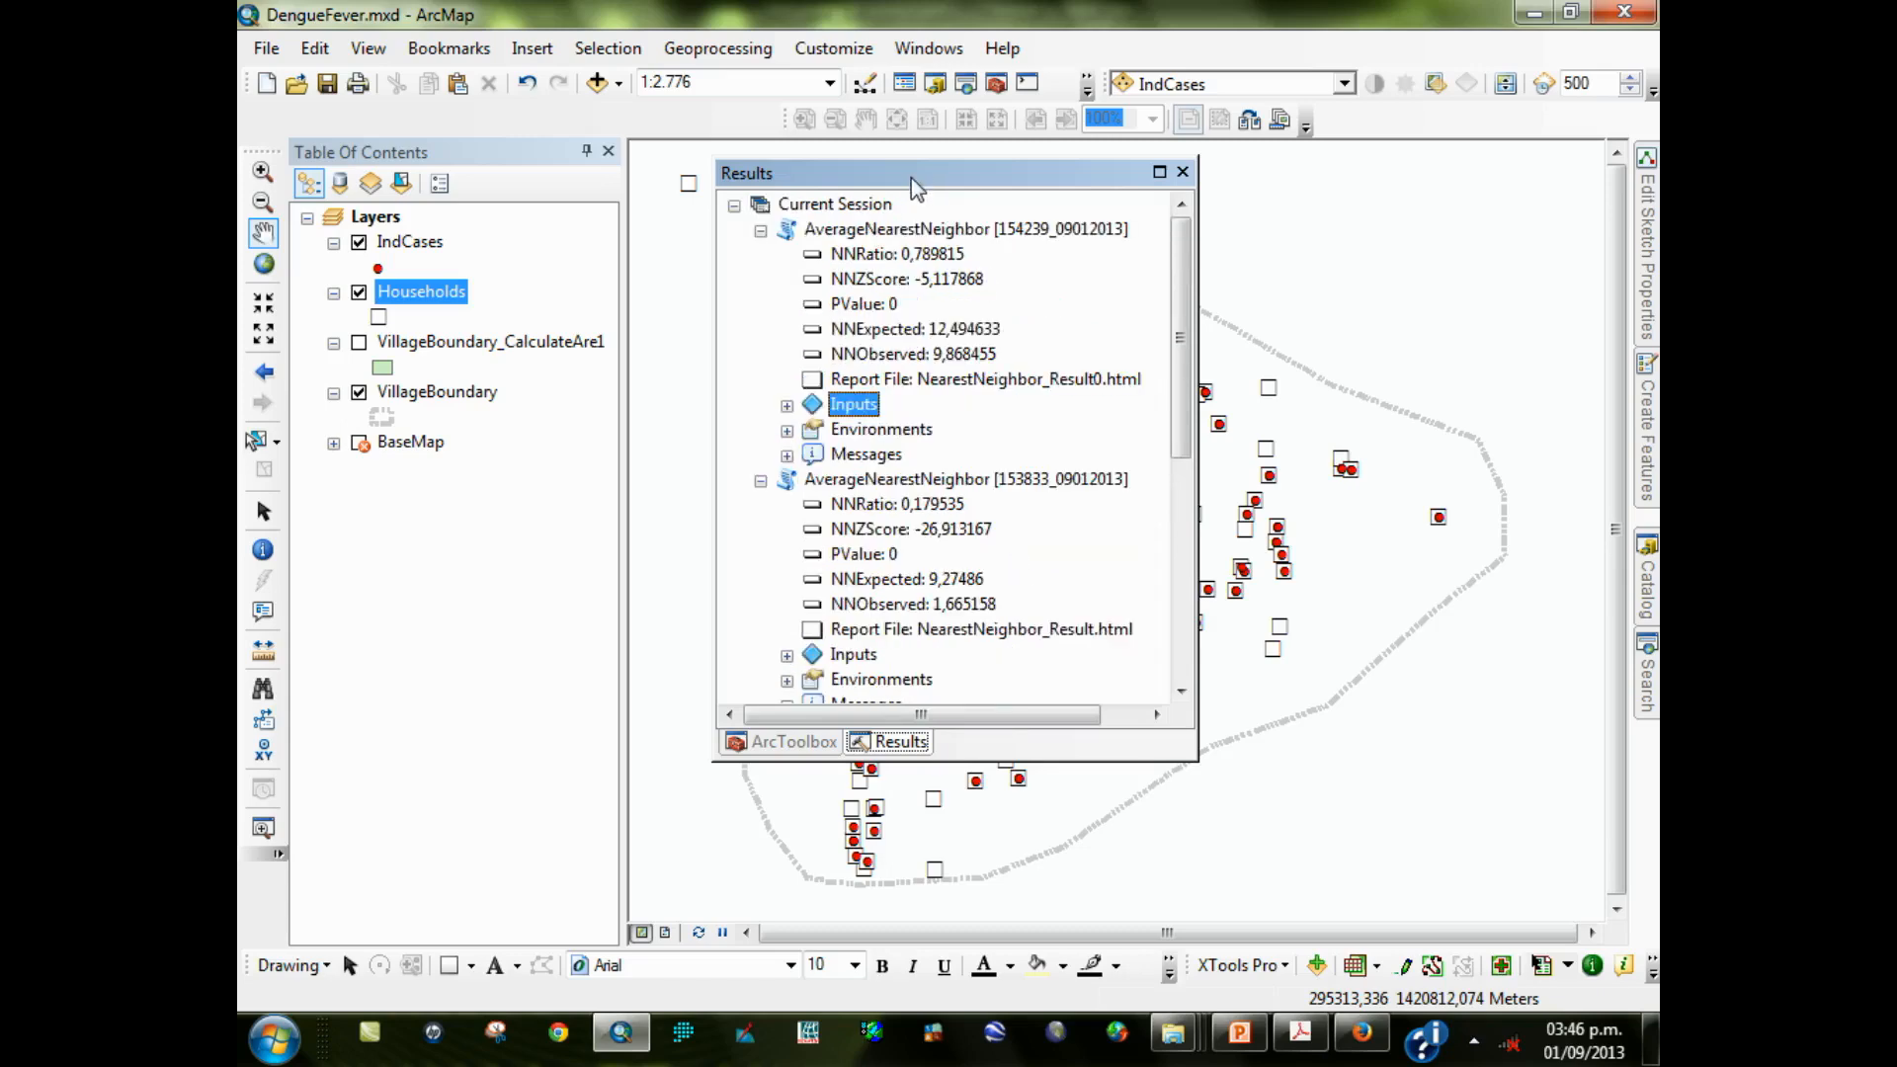
pyautogui.moveTo(917, 188); pyautogui.dragTo(1333, 299)
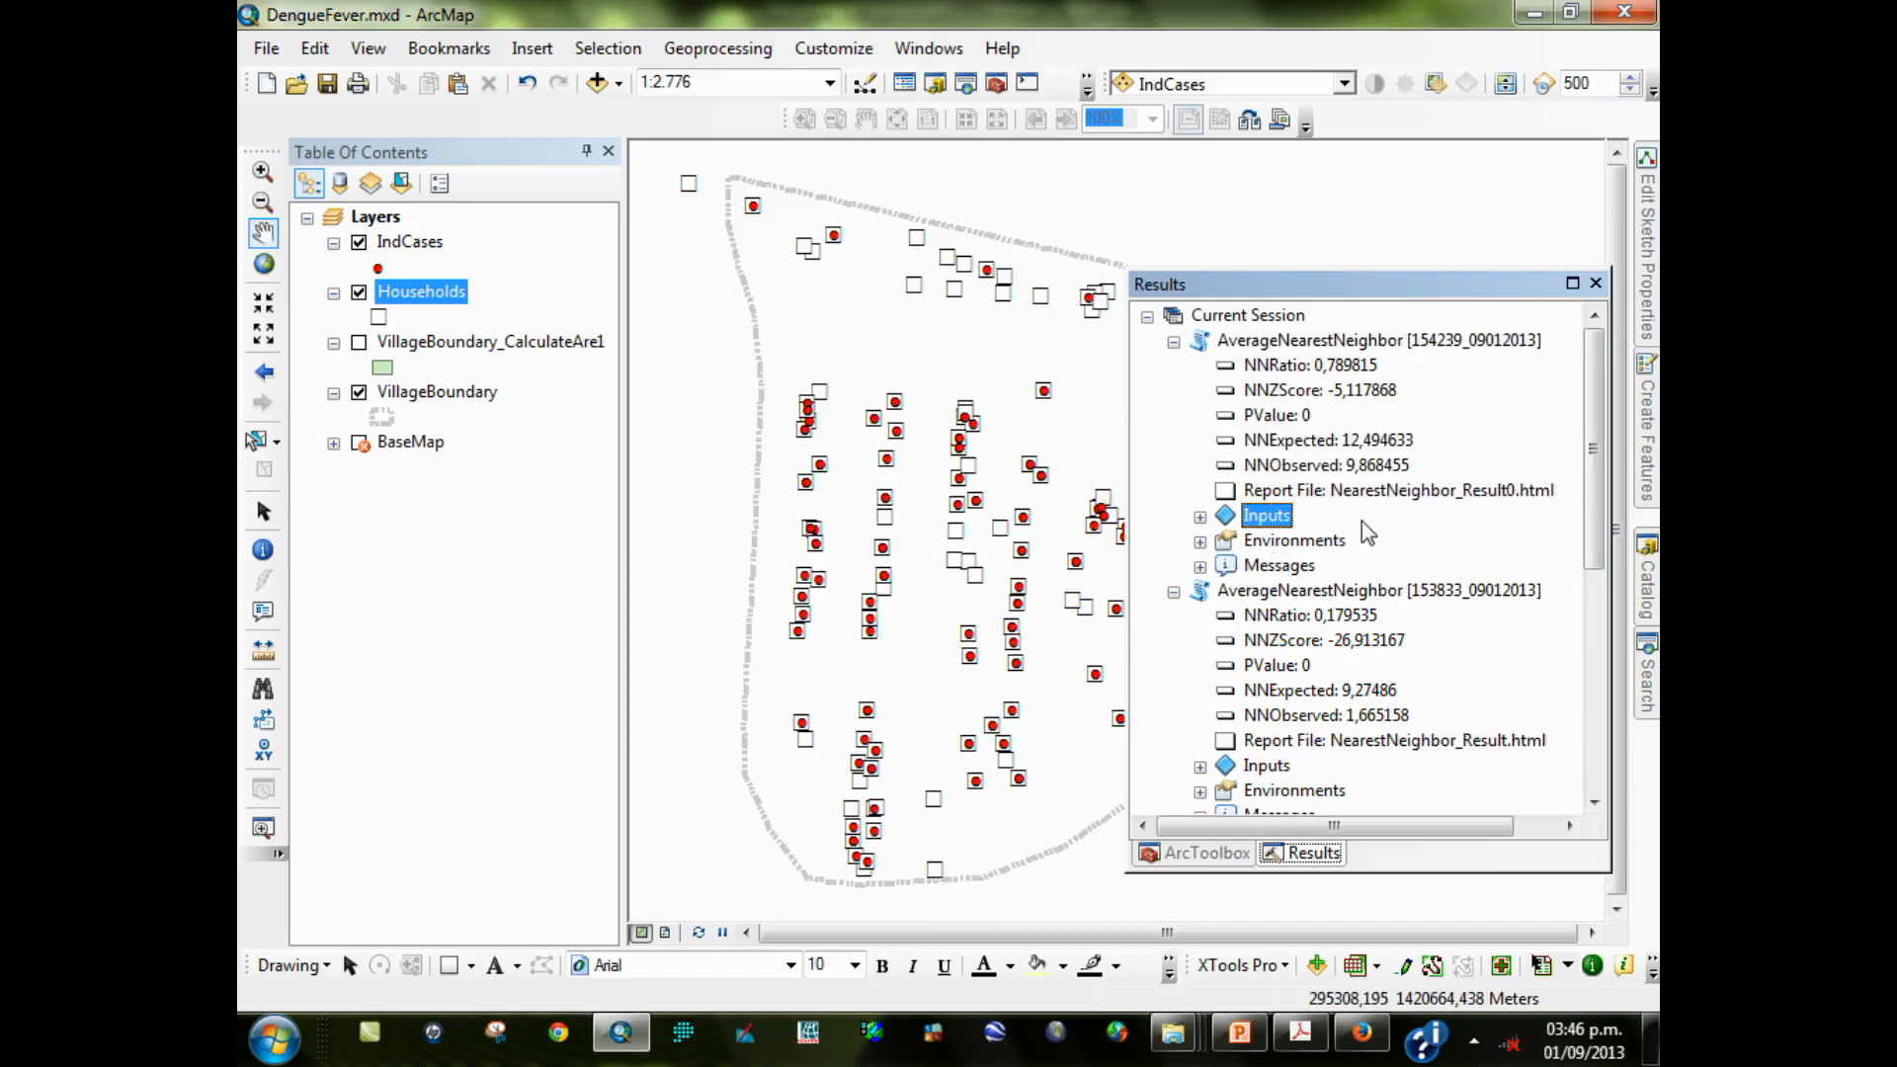
pyautogui.click(1201, 516)
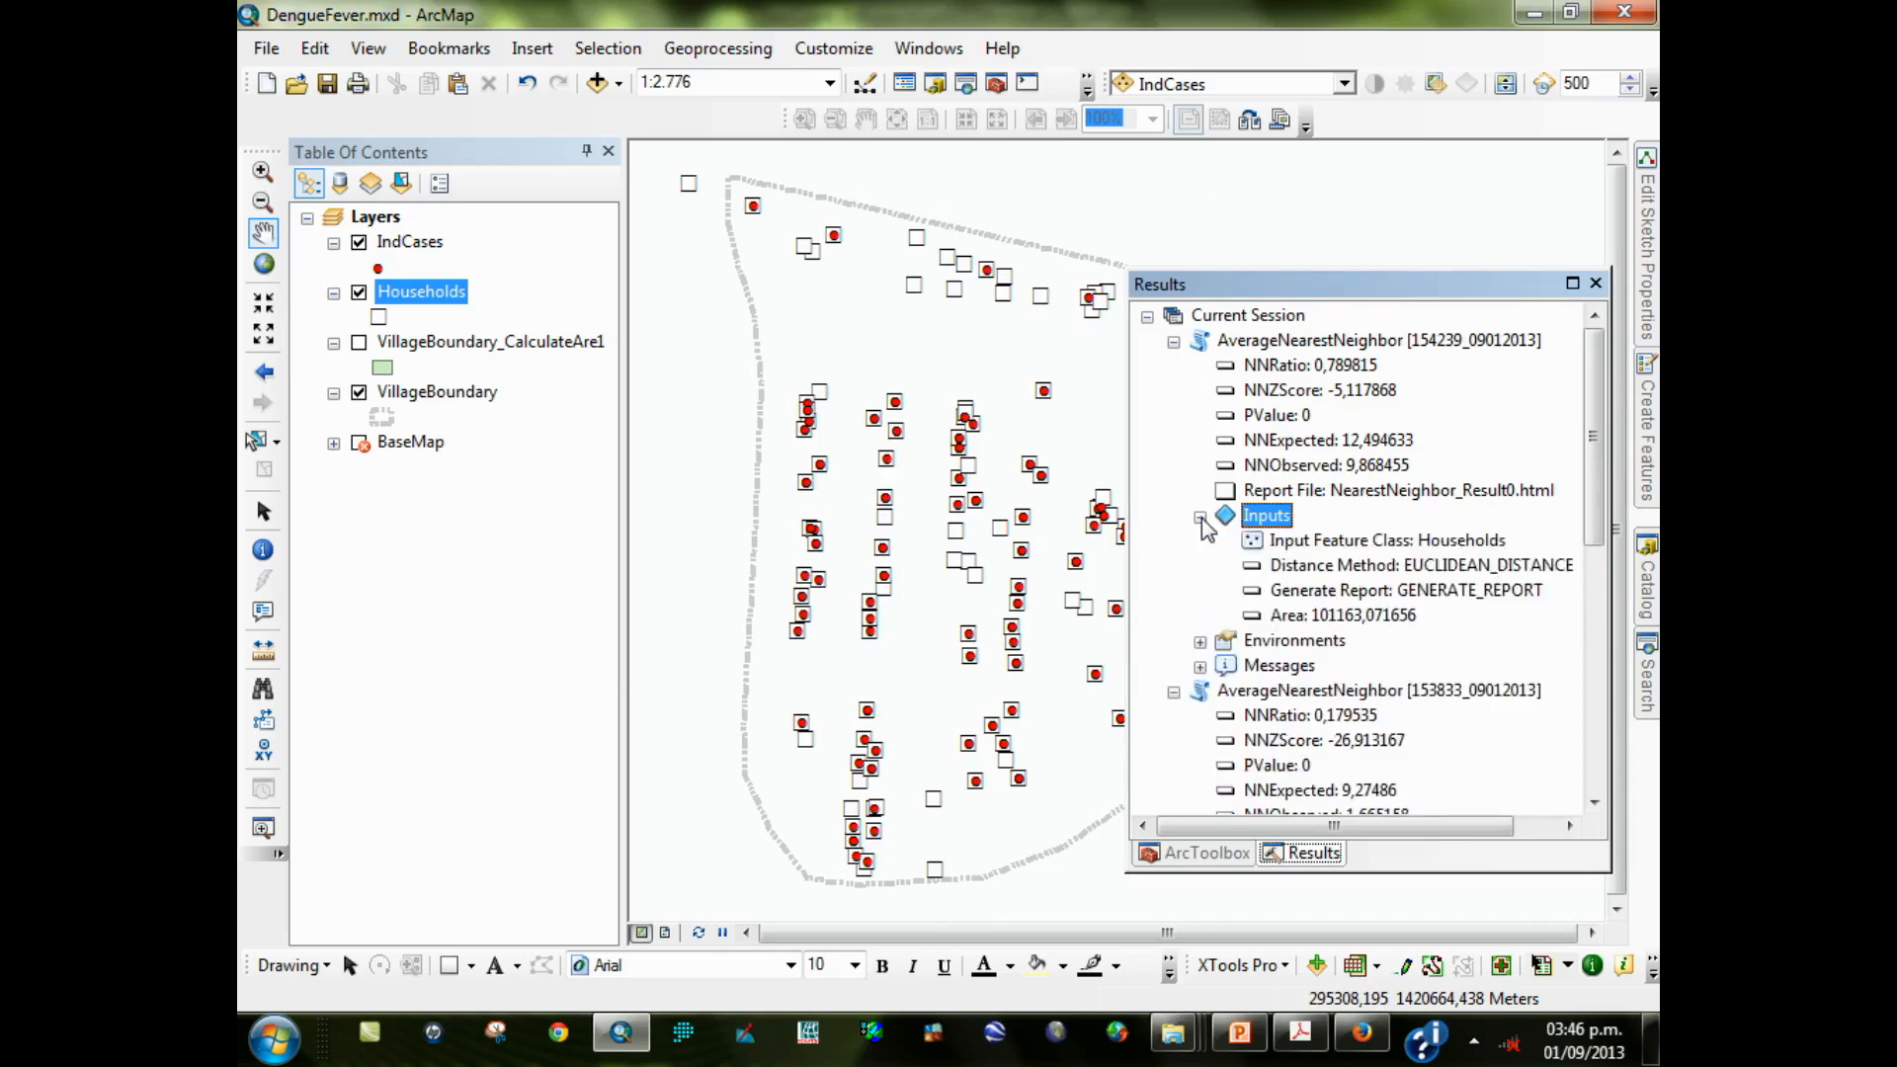
pyautogui.click(1202, 517)
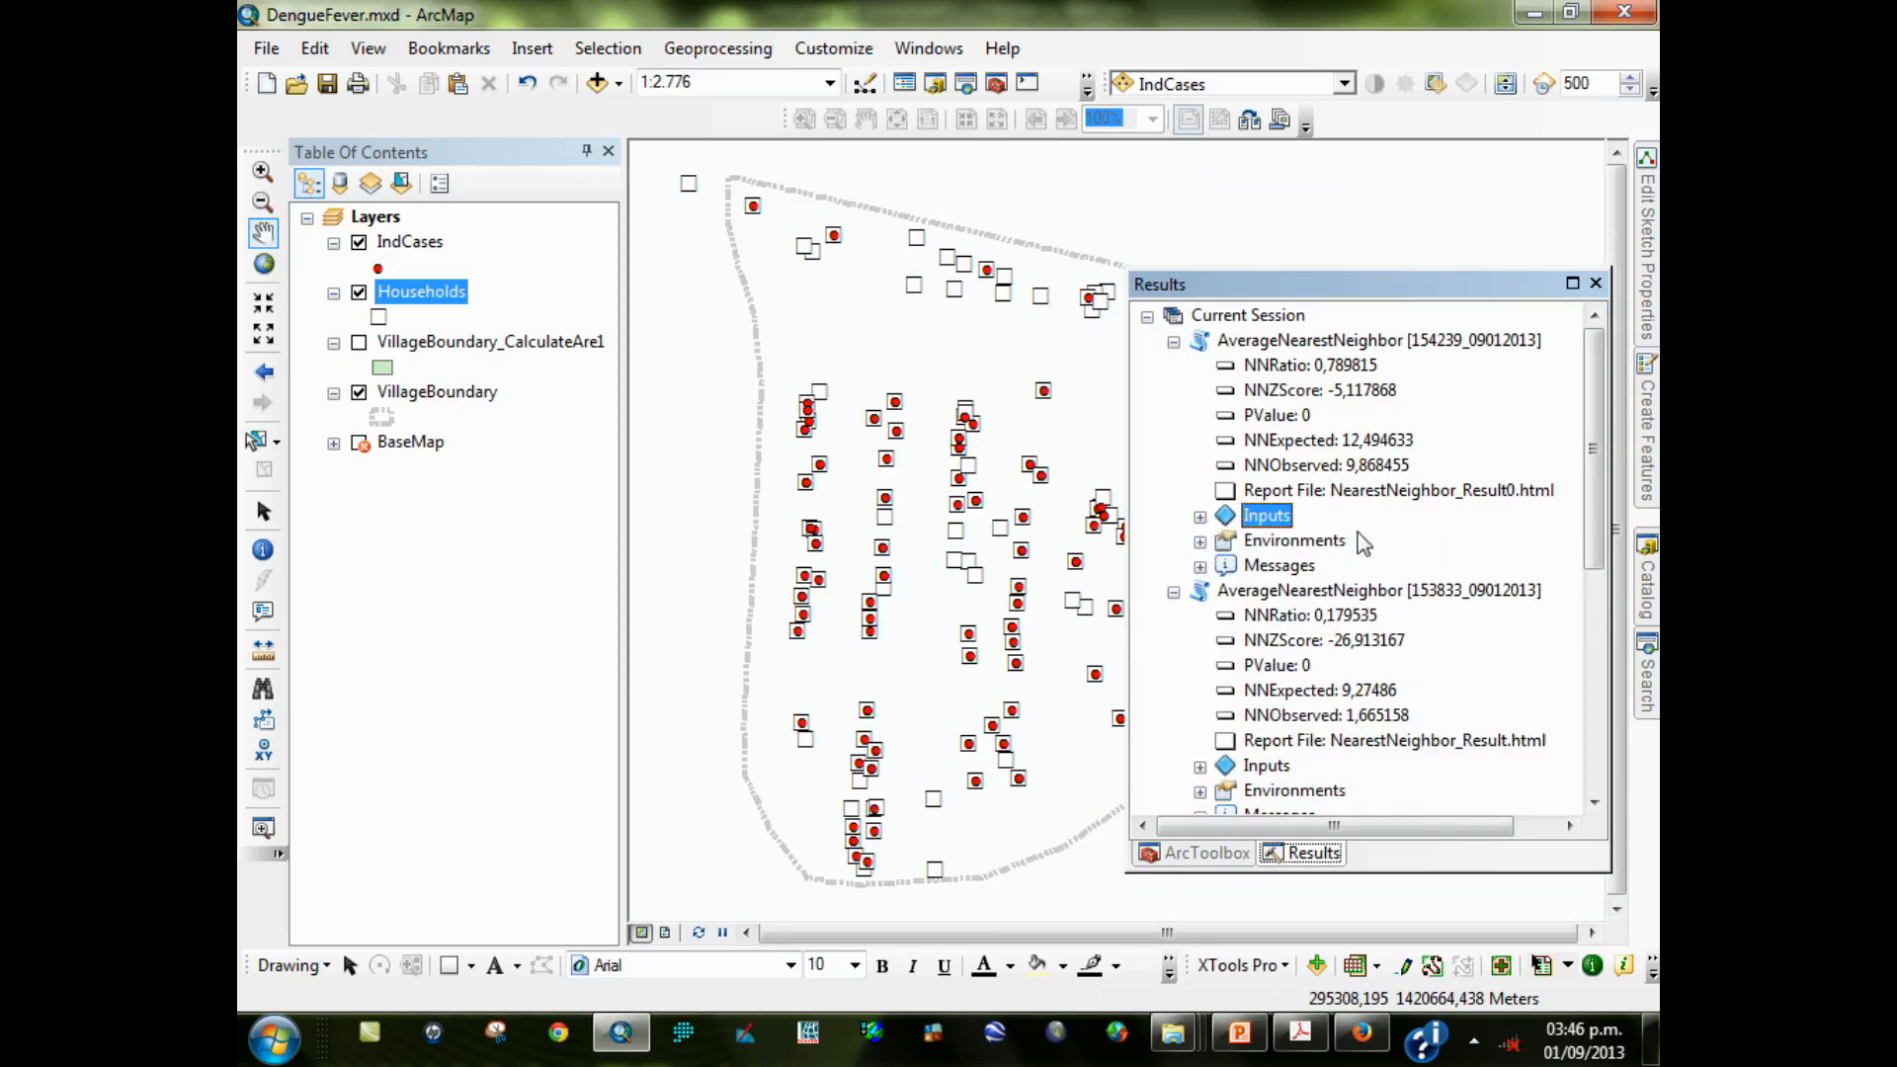
# Check the newest run's NNObserved entry and close the Results window to uncover the map
pyautogui.click(1375, 494)
pyautogui.click(1403, 466)
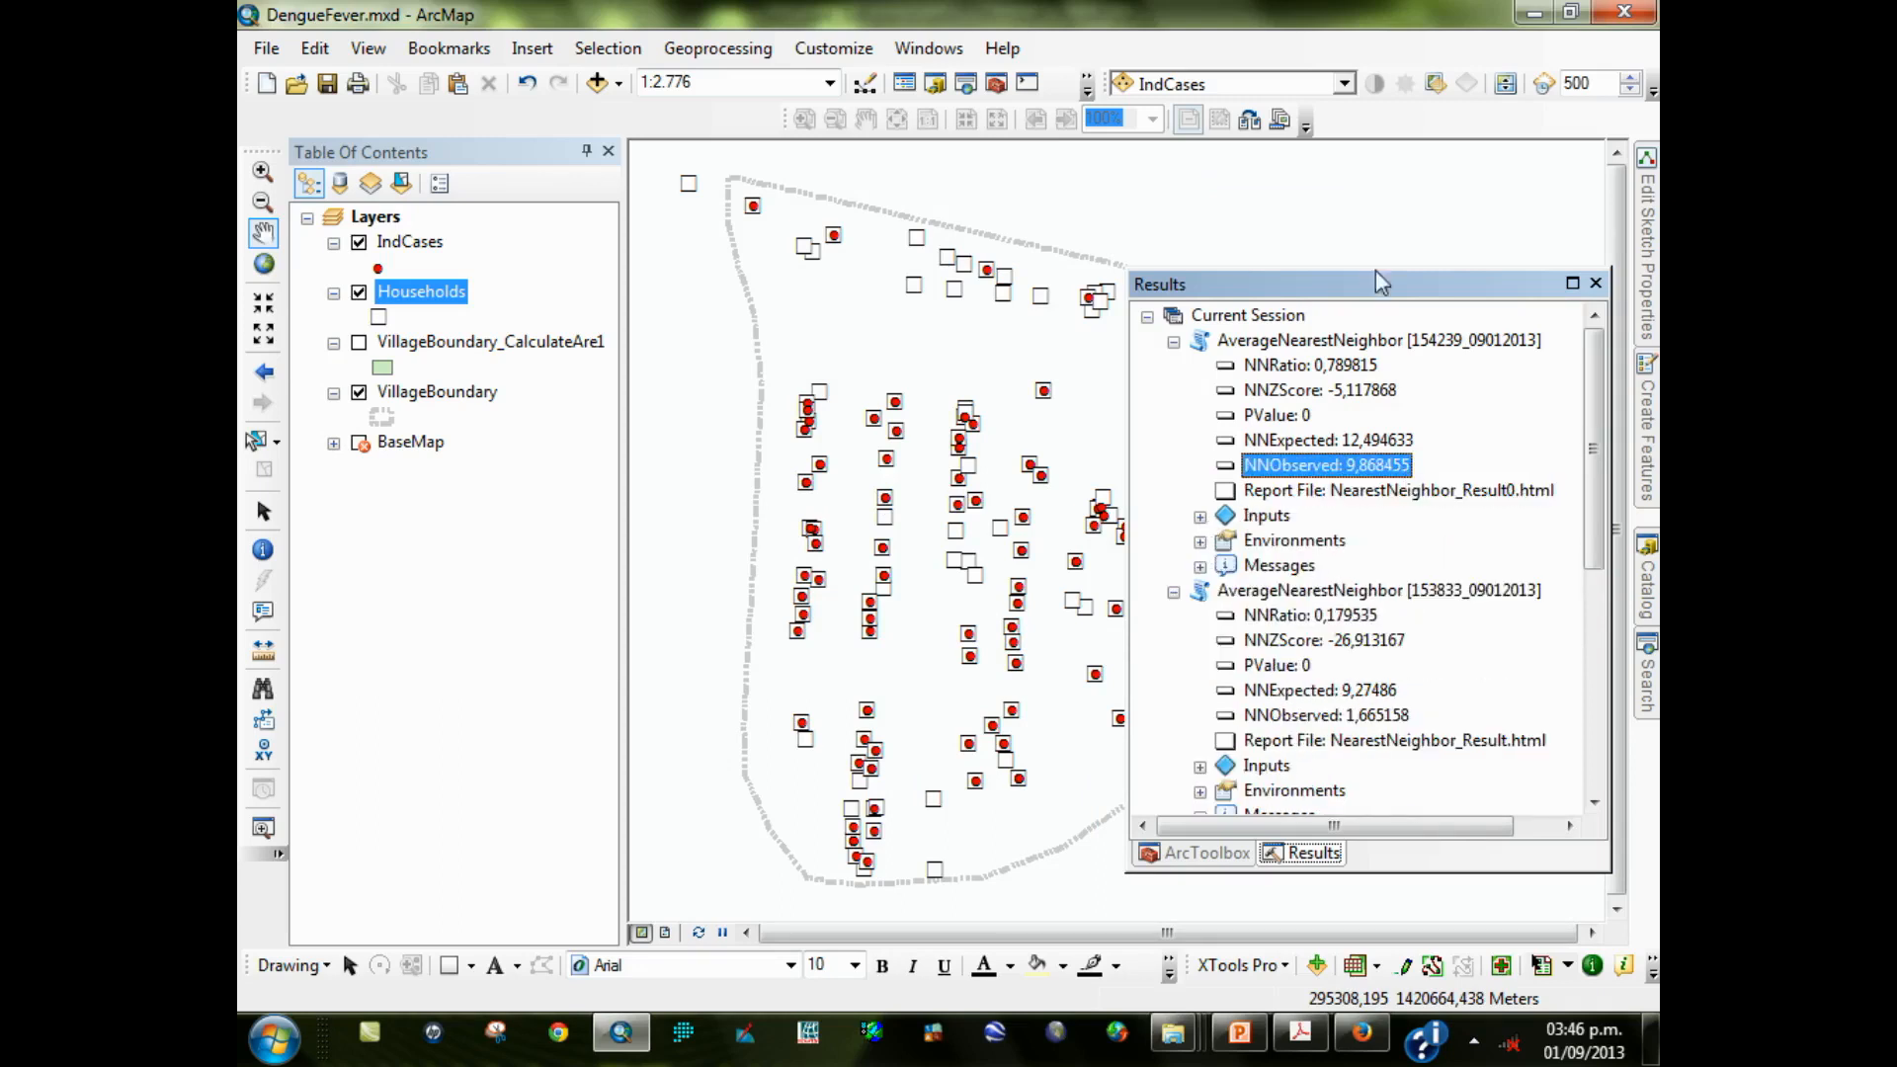
pyautogui.moveTo(1343, 294); pyautogui.dragTo(1417, 320)
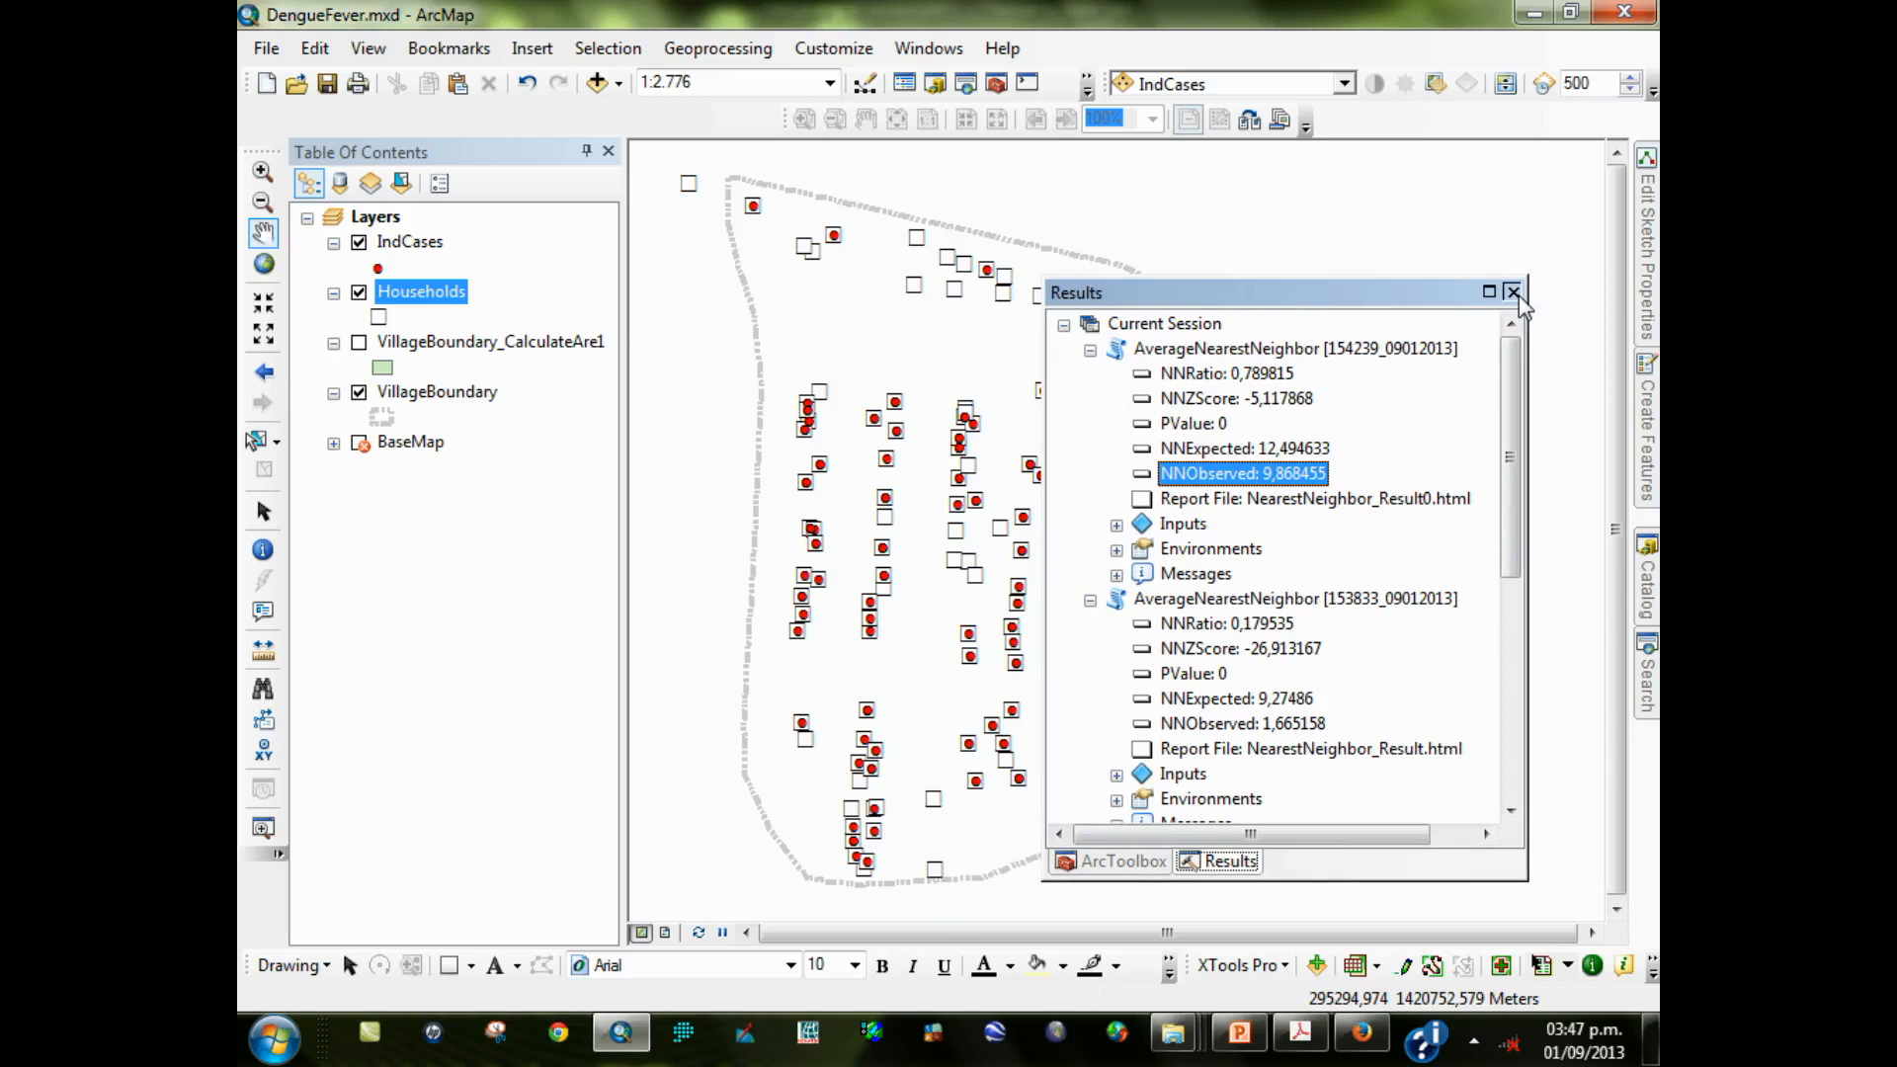
pyautogui.click(1513, 292)
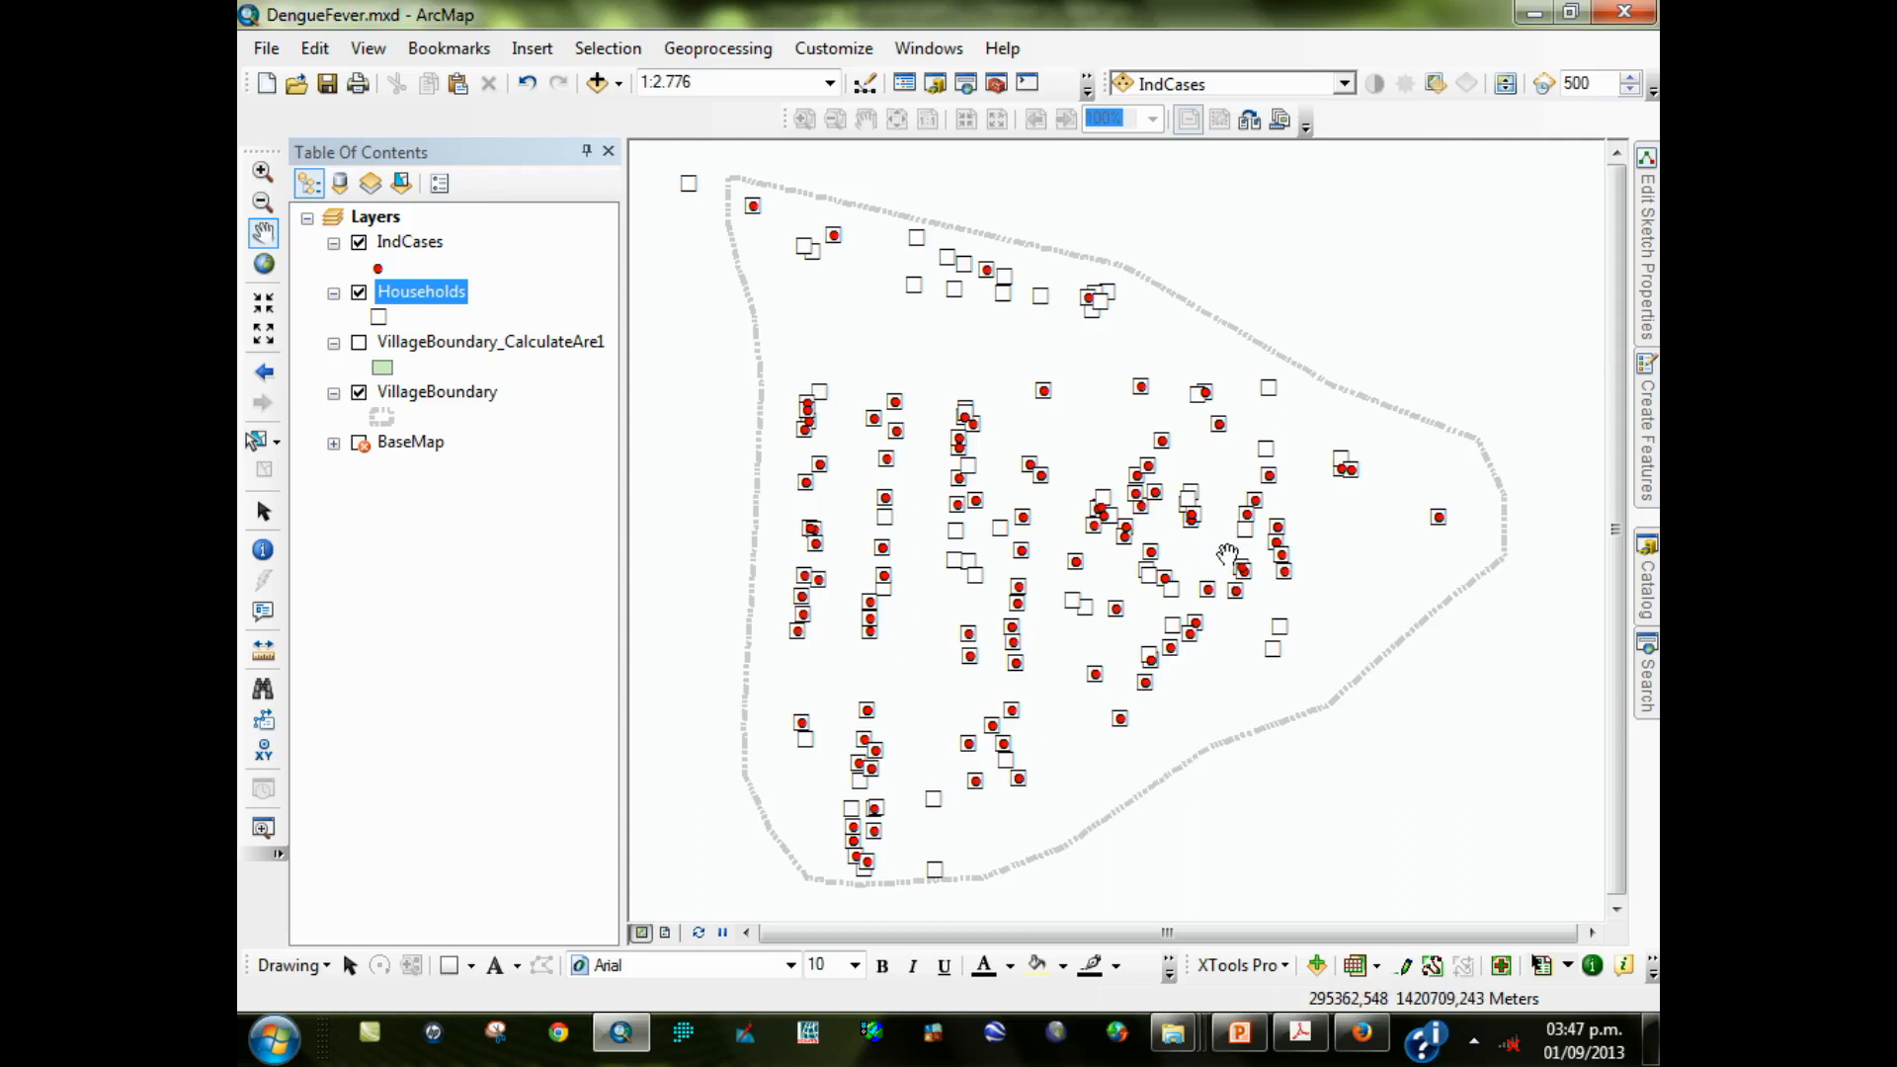
# Open ArcToolbox, expand Utilities and Mapping Clusters under Spatial Statistics Tools, and select Hot Spot Analysis (Getis-Ord Gi*)
pyautogui.click(998, 85)
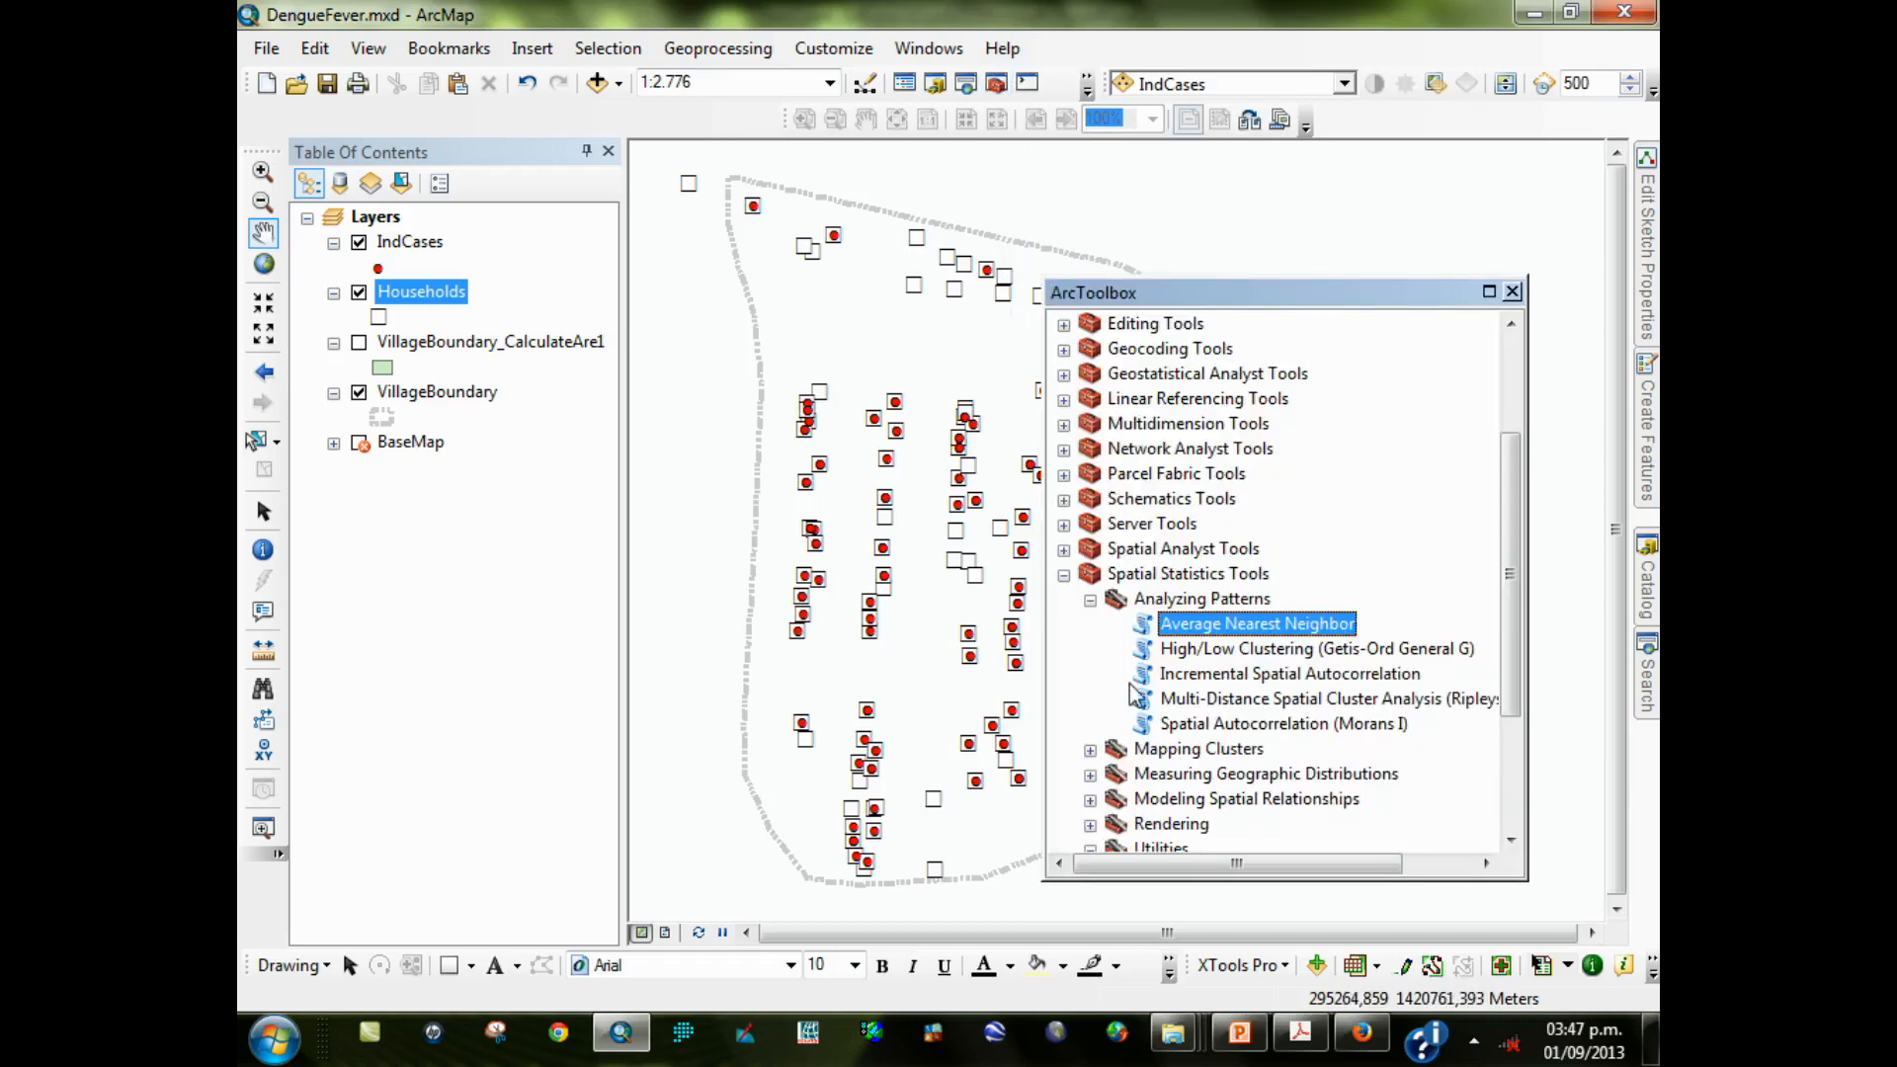
pyautogui.doubleClick(1161, 846)
pyautogui.click(1089, 601)
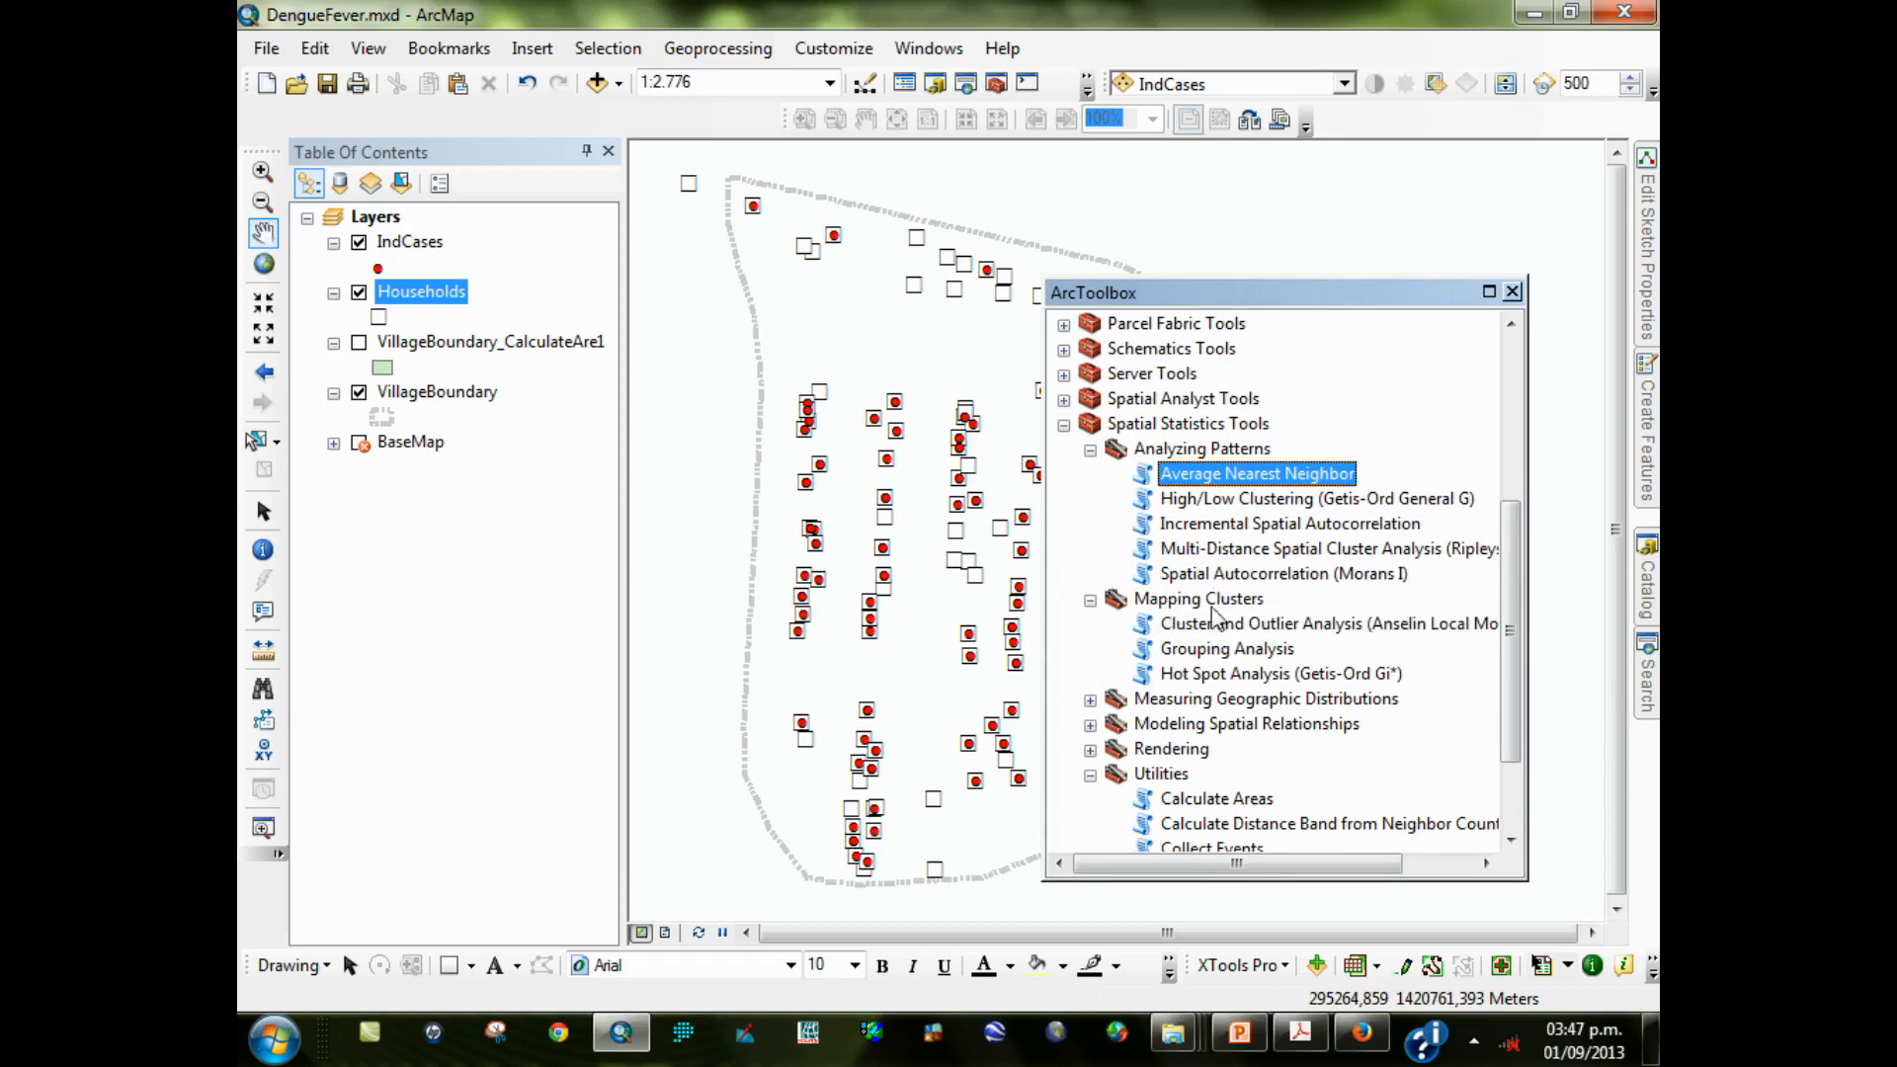
pyautogui.click(1235, 679)
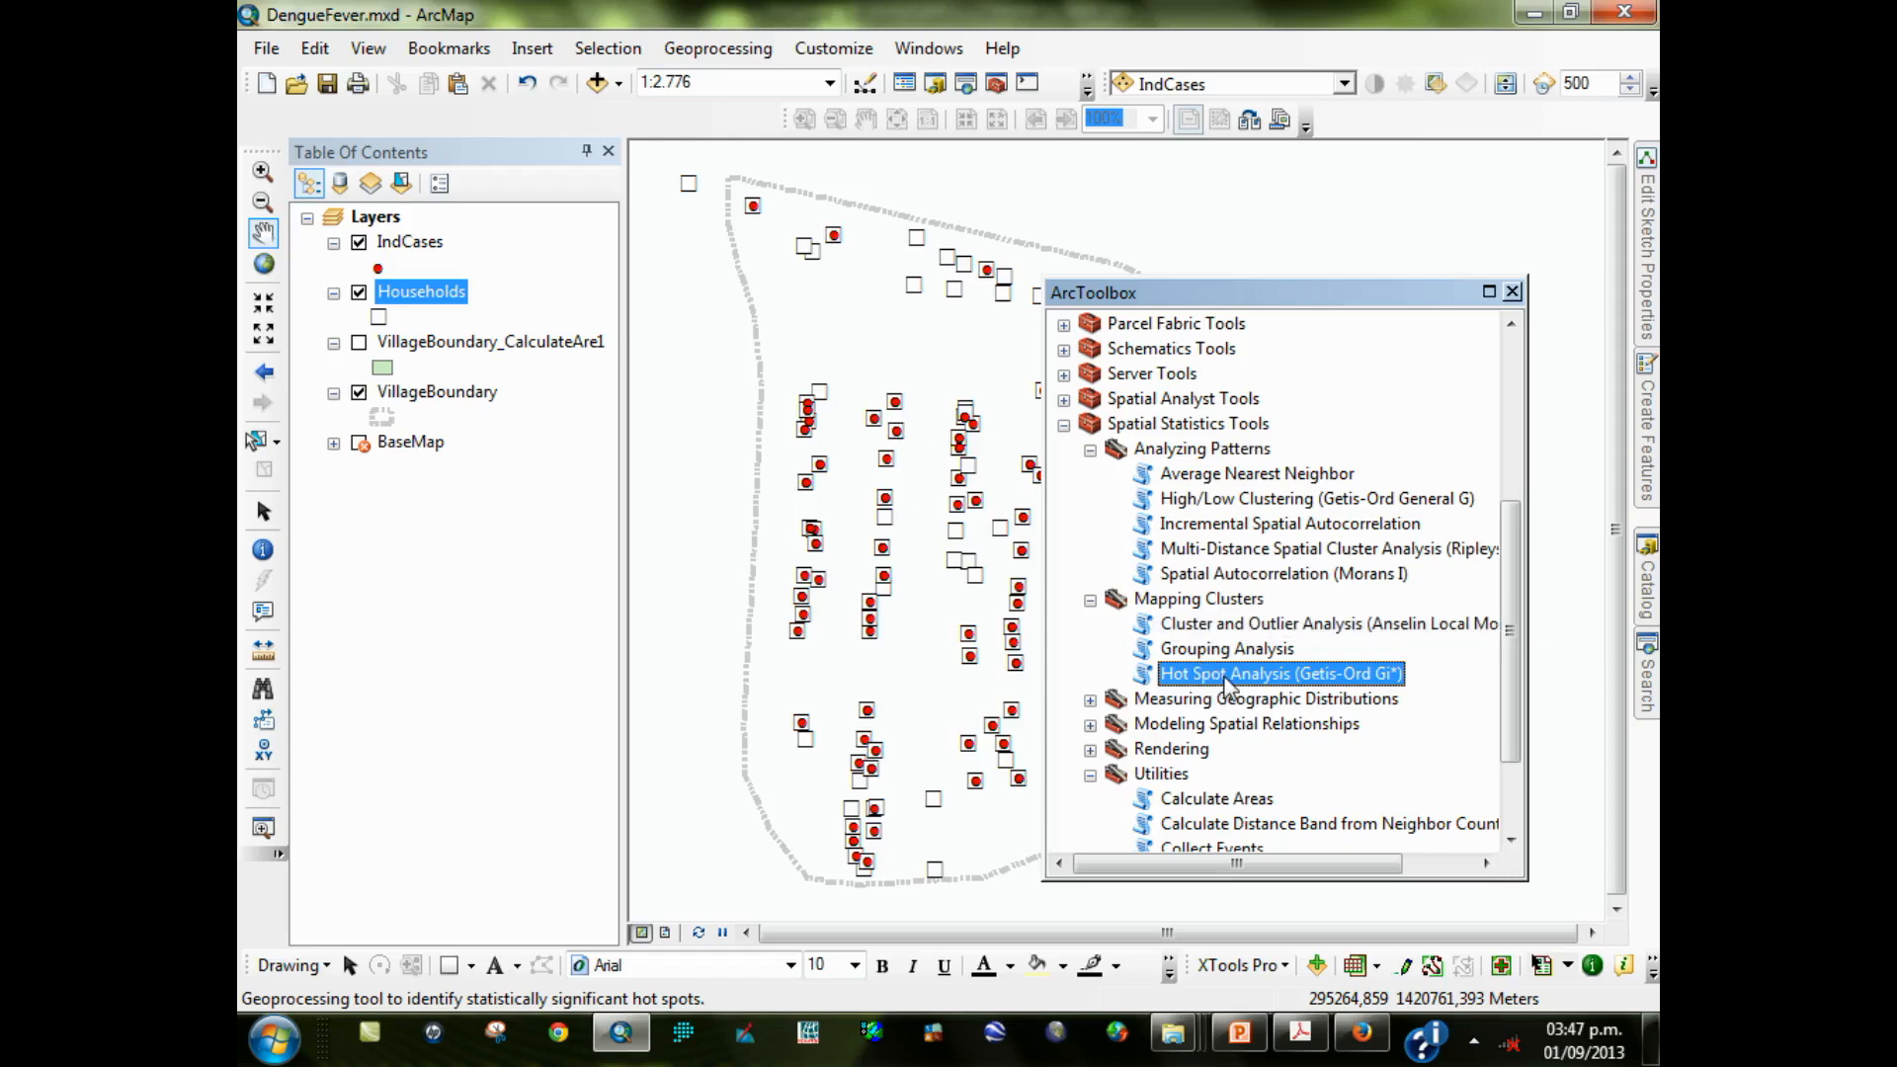
# Switch to the Patrones espaciales HSA.pdf guide in Acrobat and read the report comparison and hot spot introduction on page 5
pyautogui.click(1300, 1032)
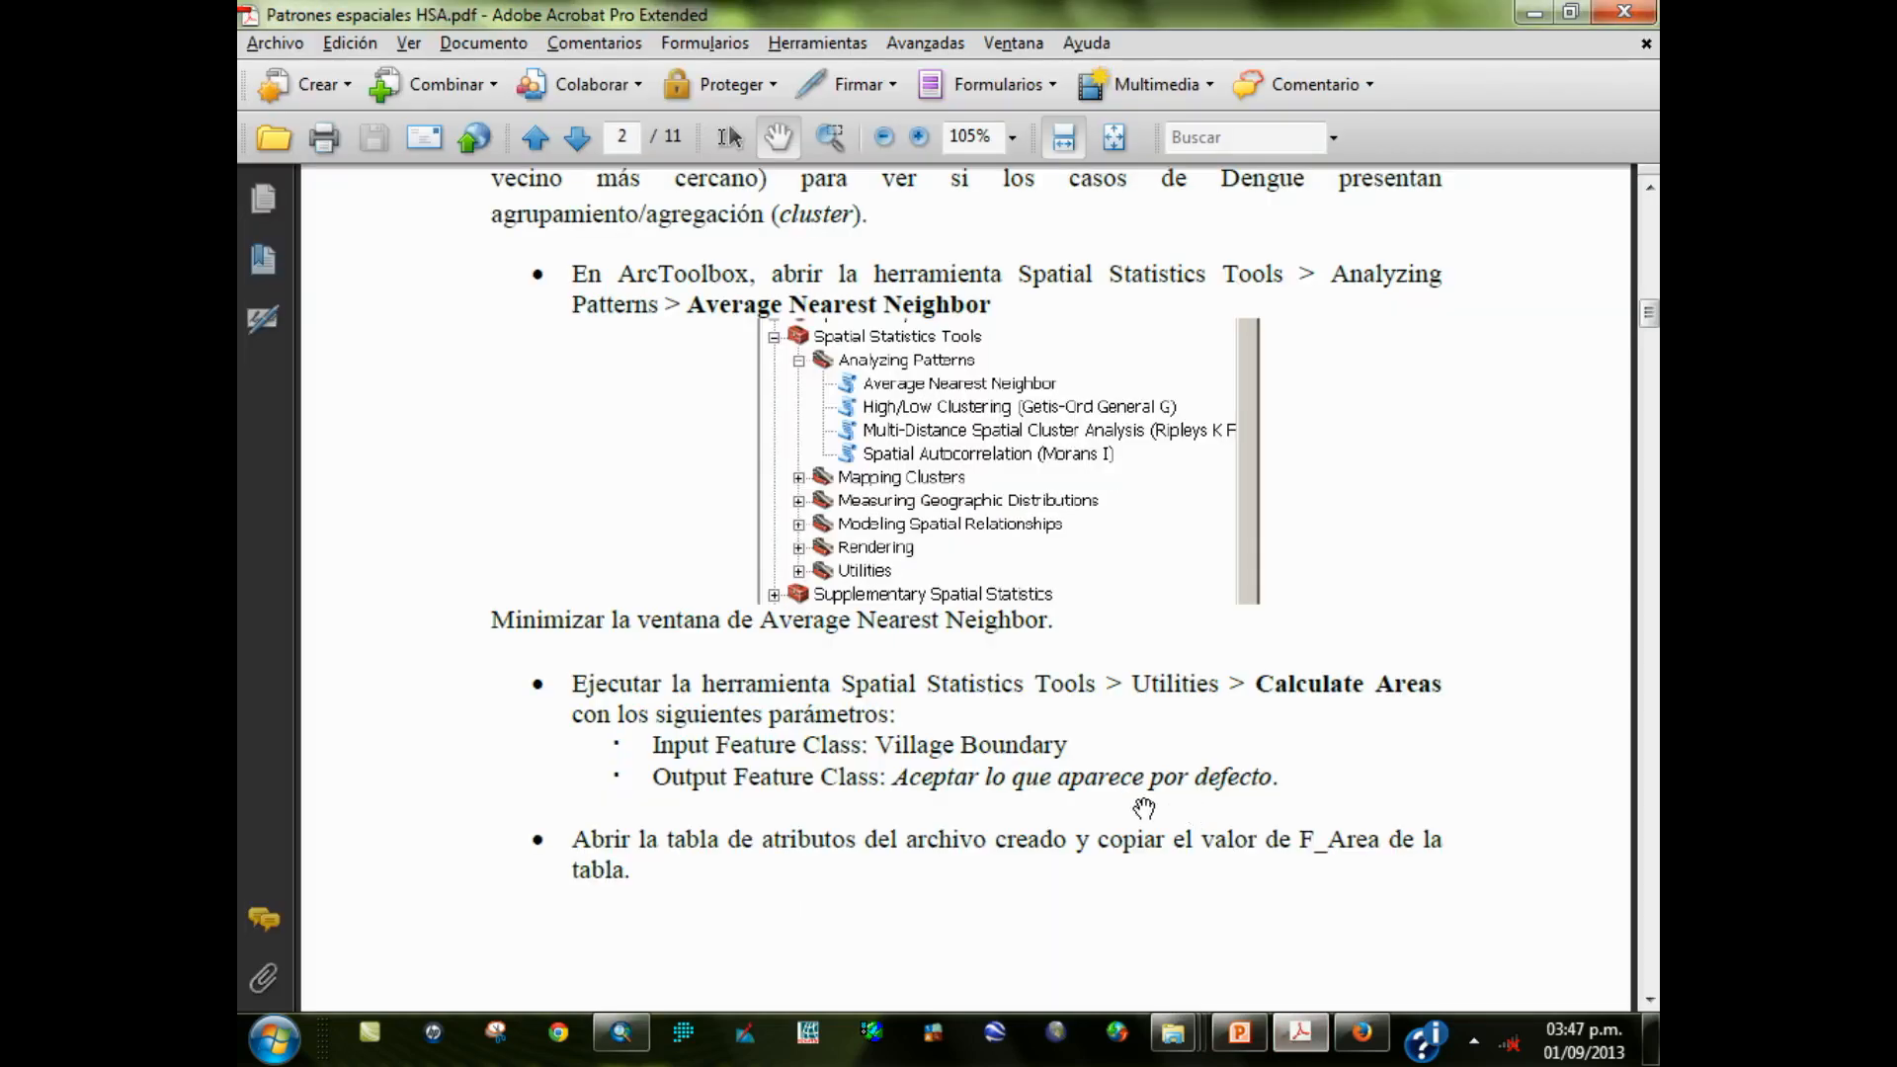
pyautogui.scroll(-15, 1116, 543)
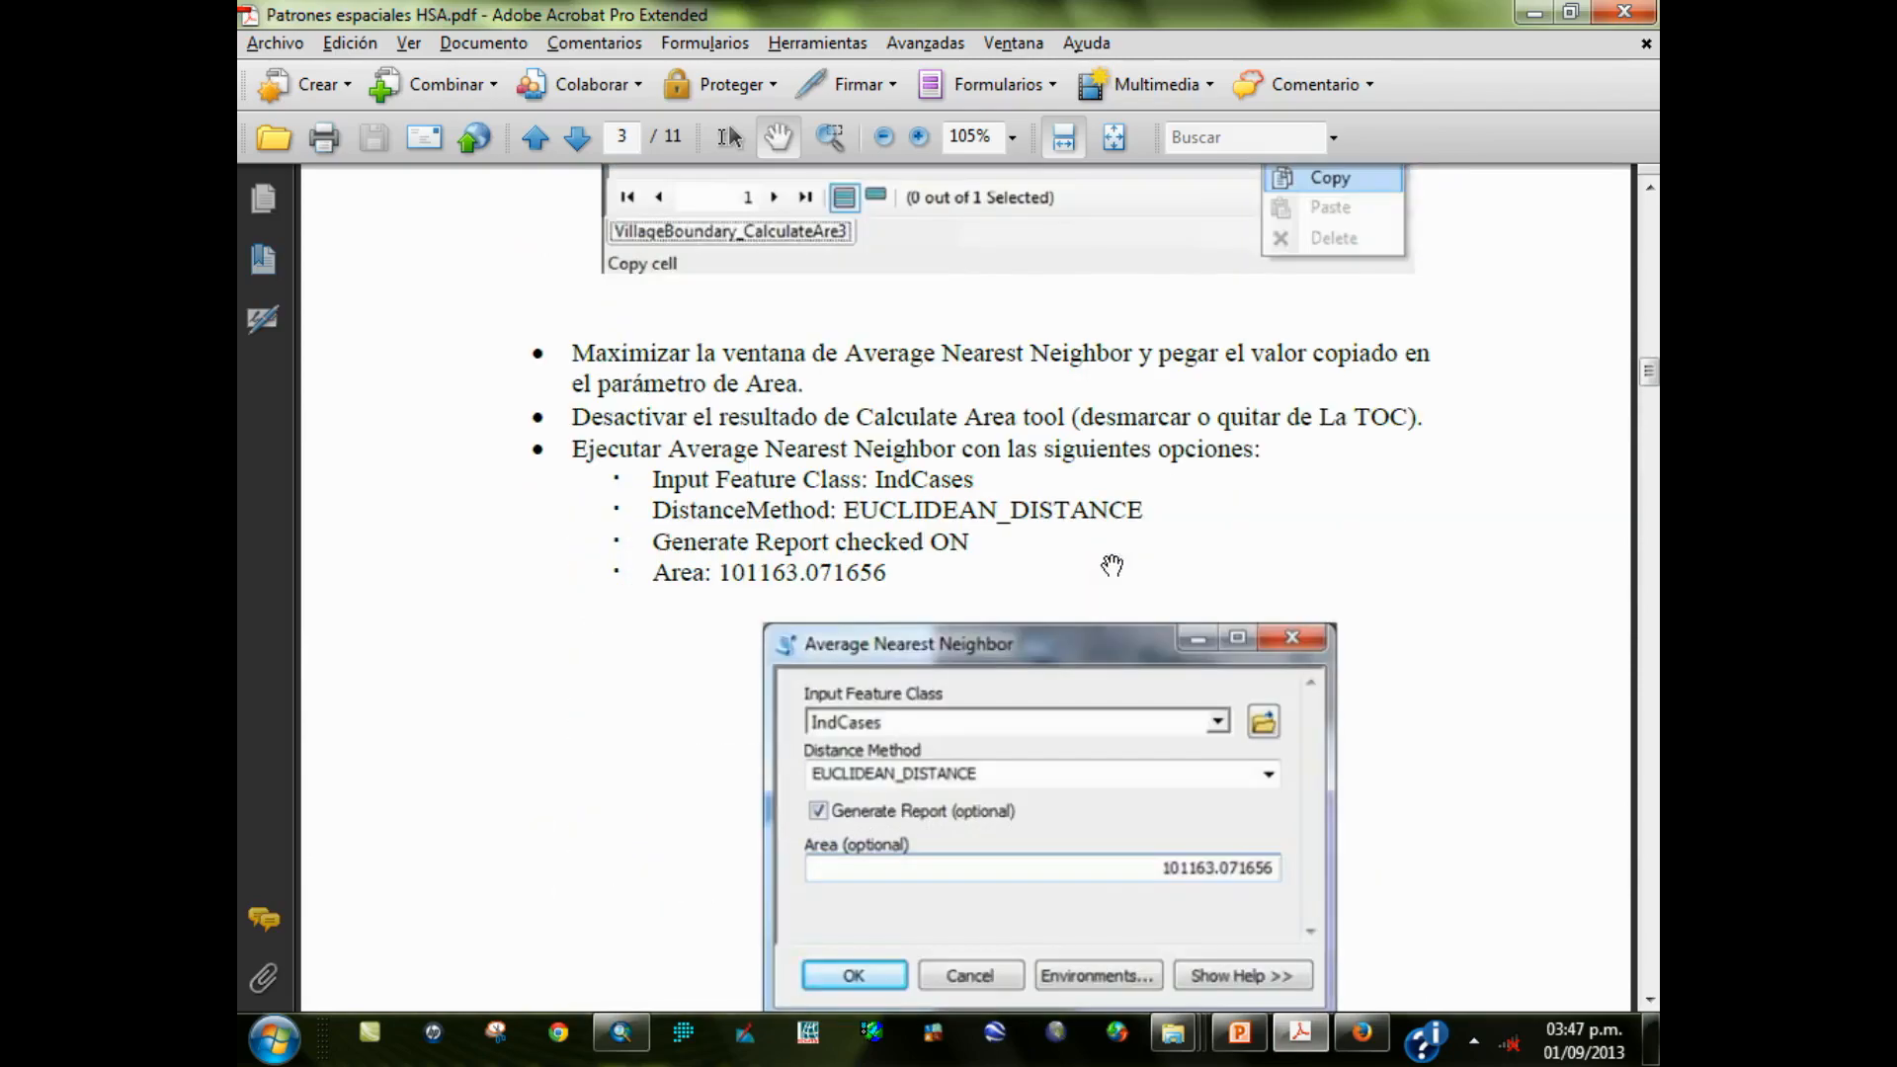
pyautogui.scroll(-20, 1052, 529)
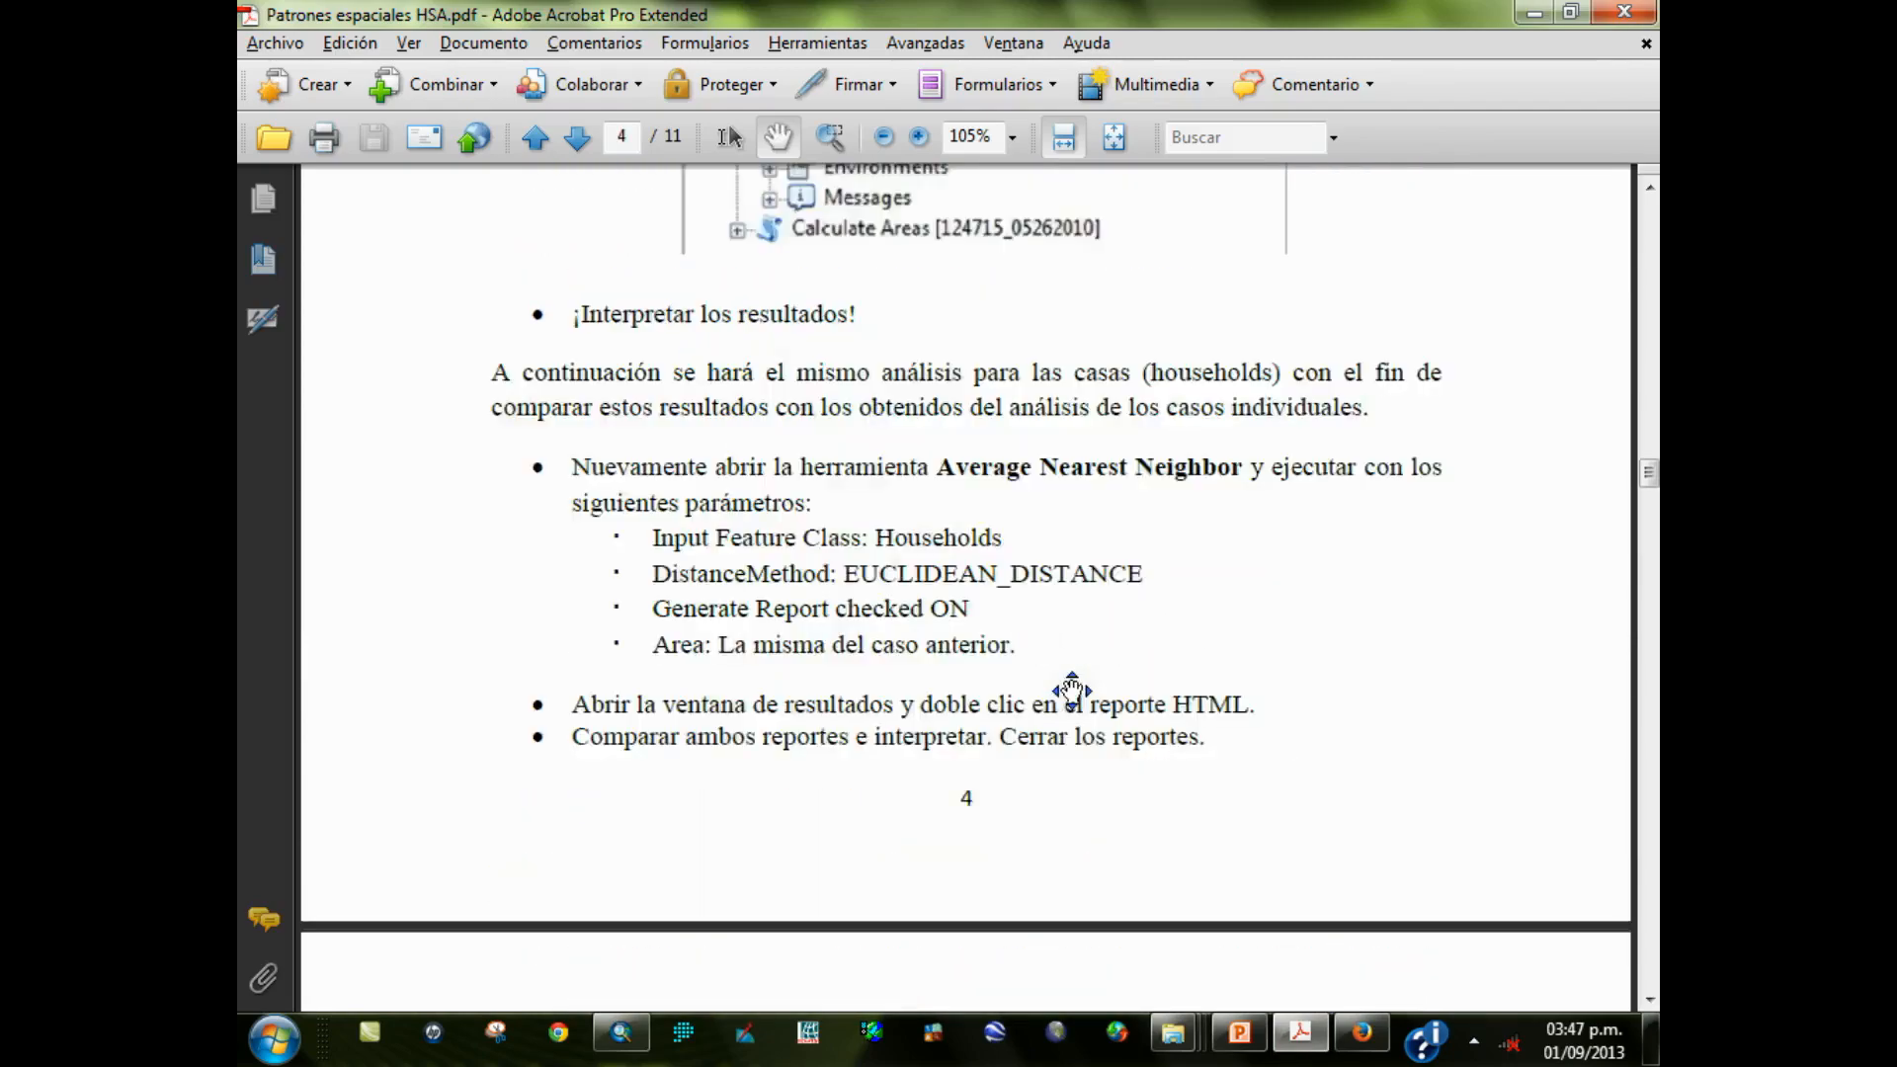
pyautogui.scroll(-15, 1032, 619)
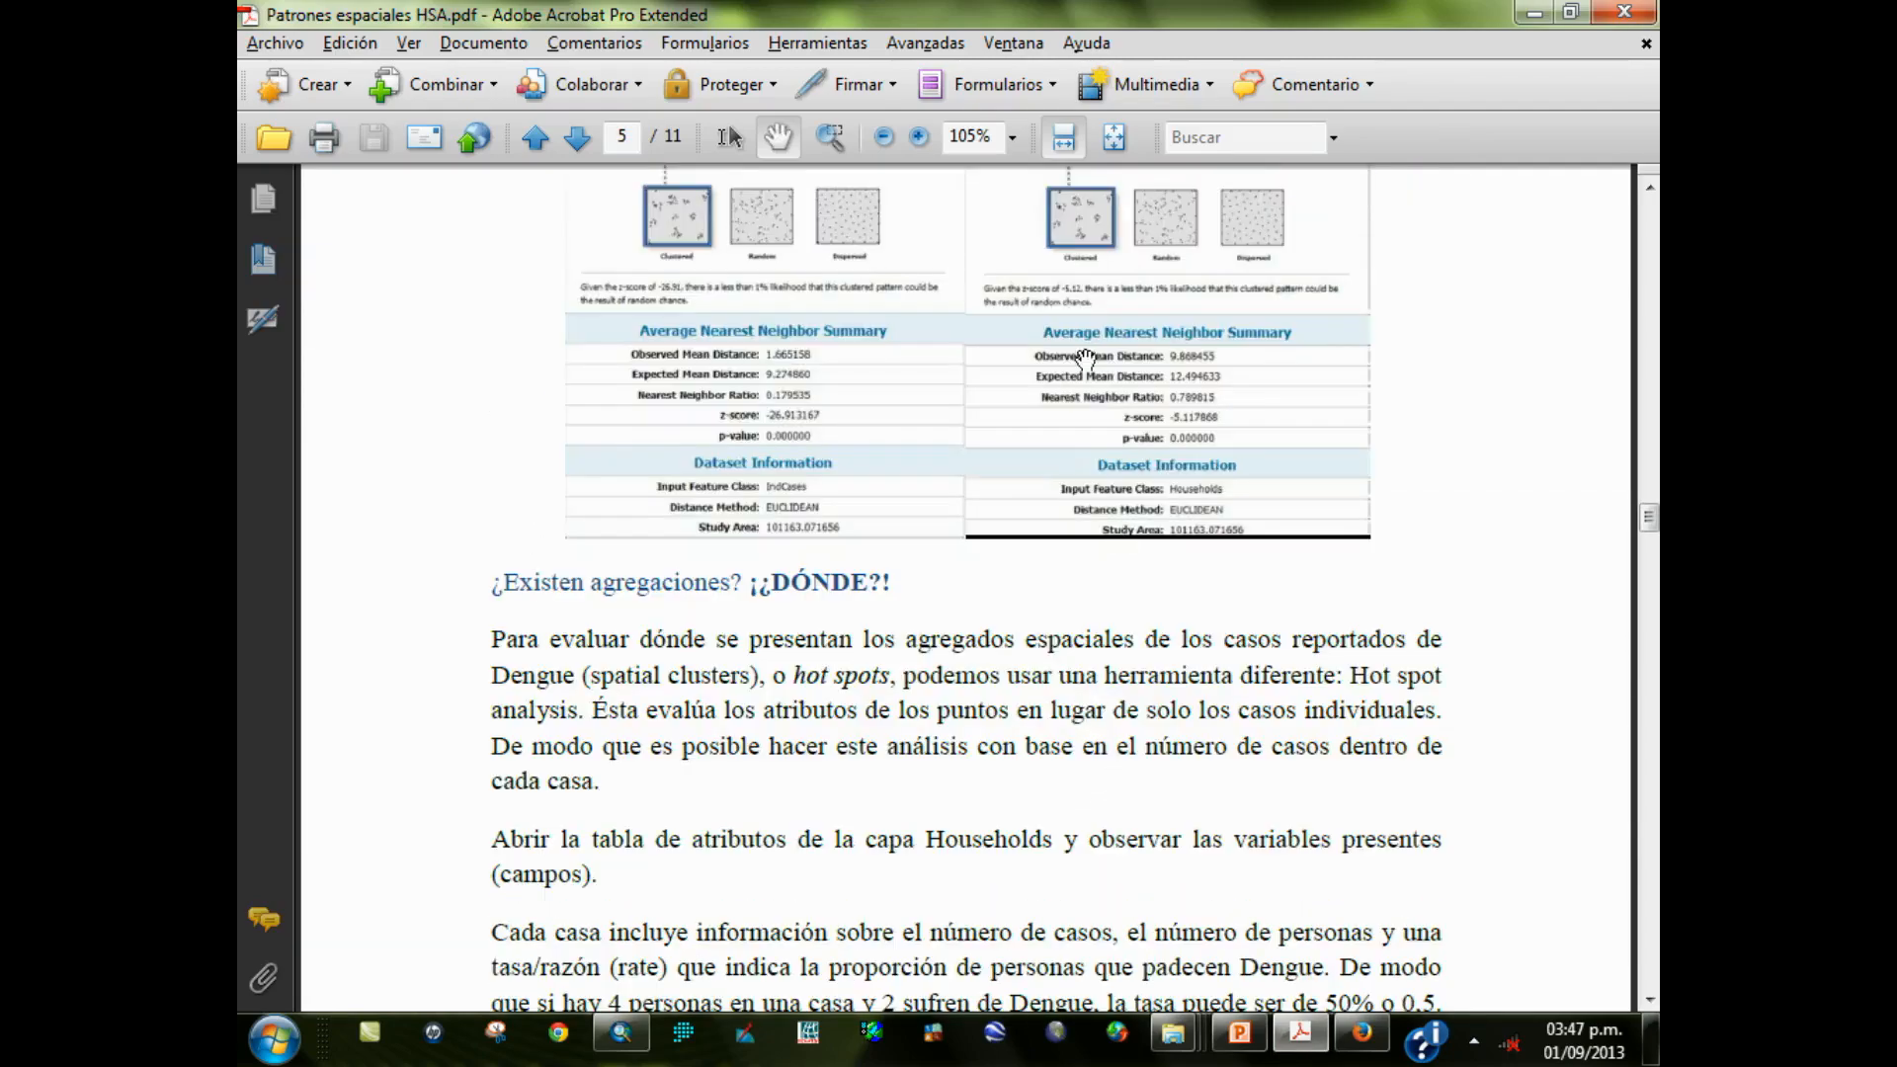
pyautogui.scroll(8, 1086, 748)
pyautogui.scroll(-9, 1087, 746)
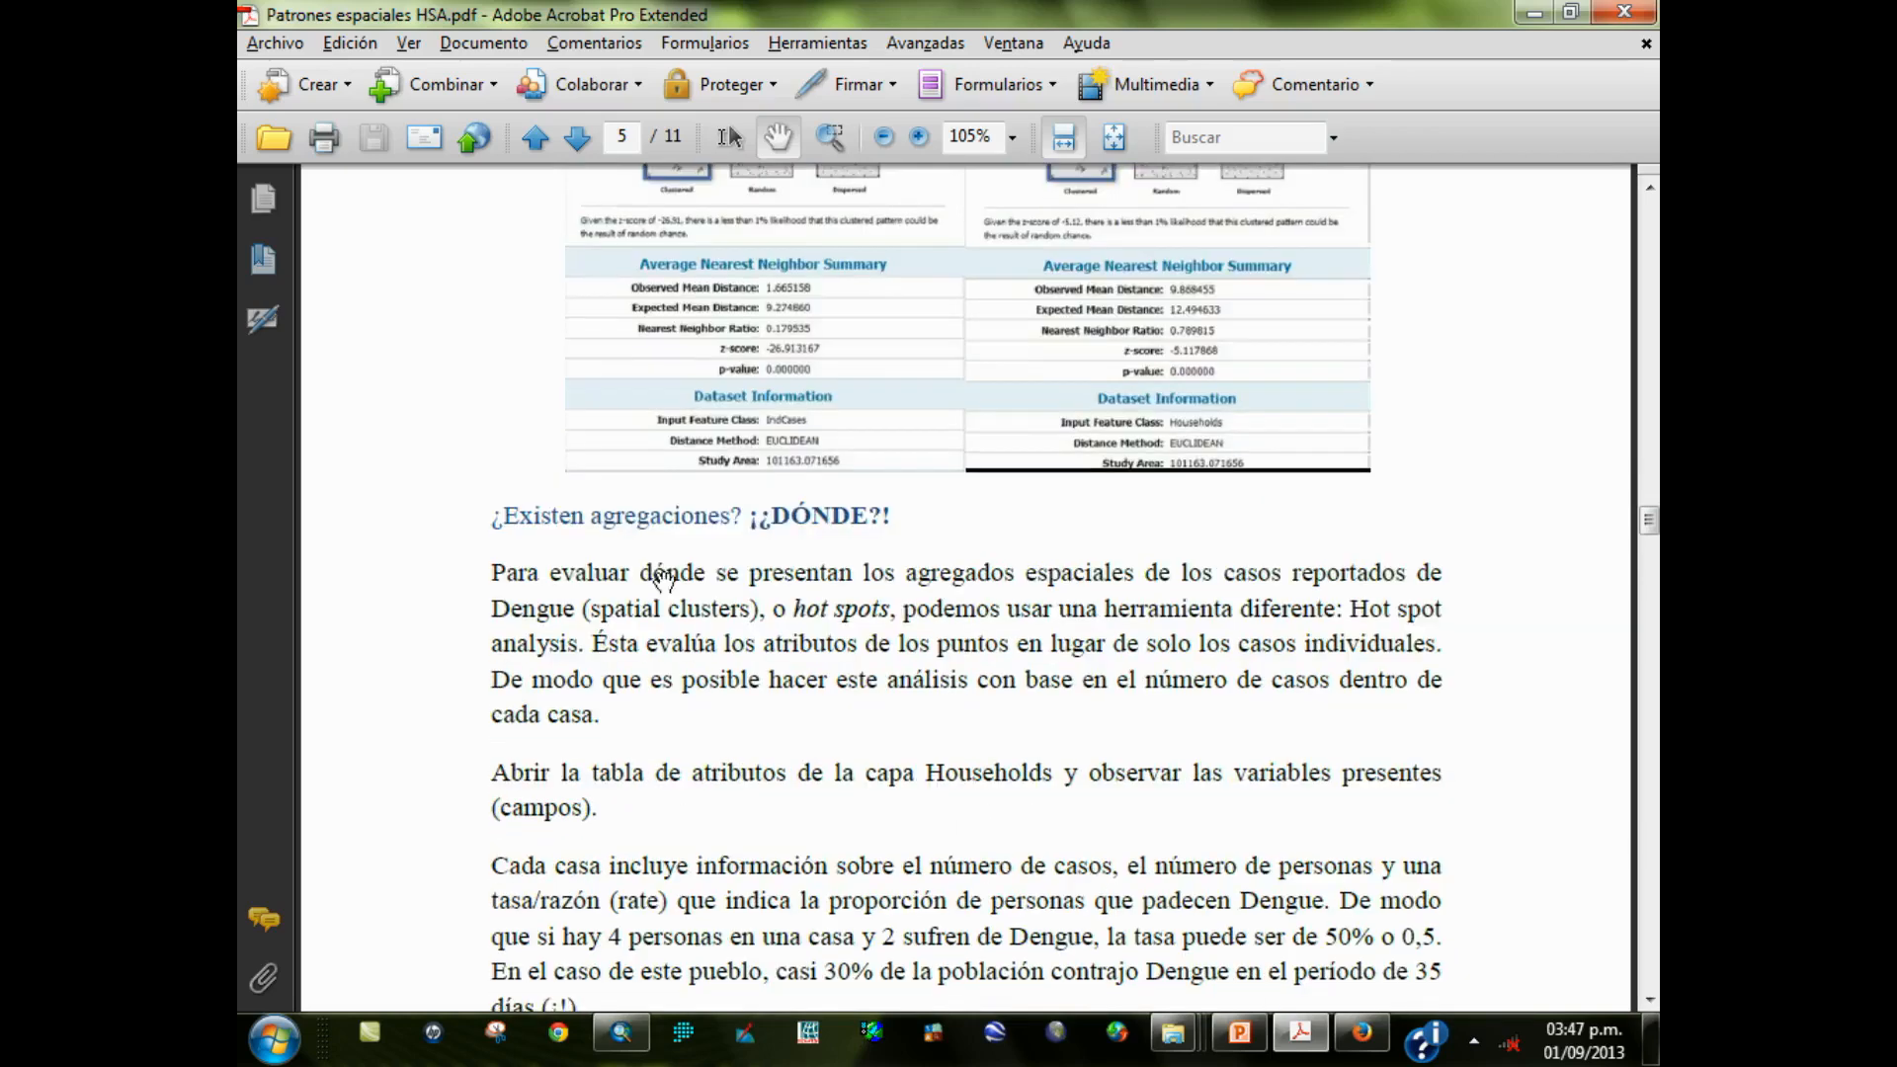
# Read the guide's page 5 paragraphs on the Households attributes and infection rate, and return to ArcMap's Hot Spot Analysis (Getis-Ord Gi*) entry
pyautogui.scroll(-4, 1004, 838)
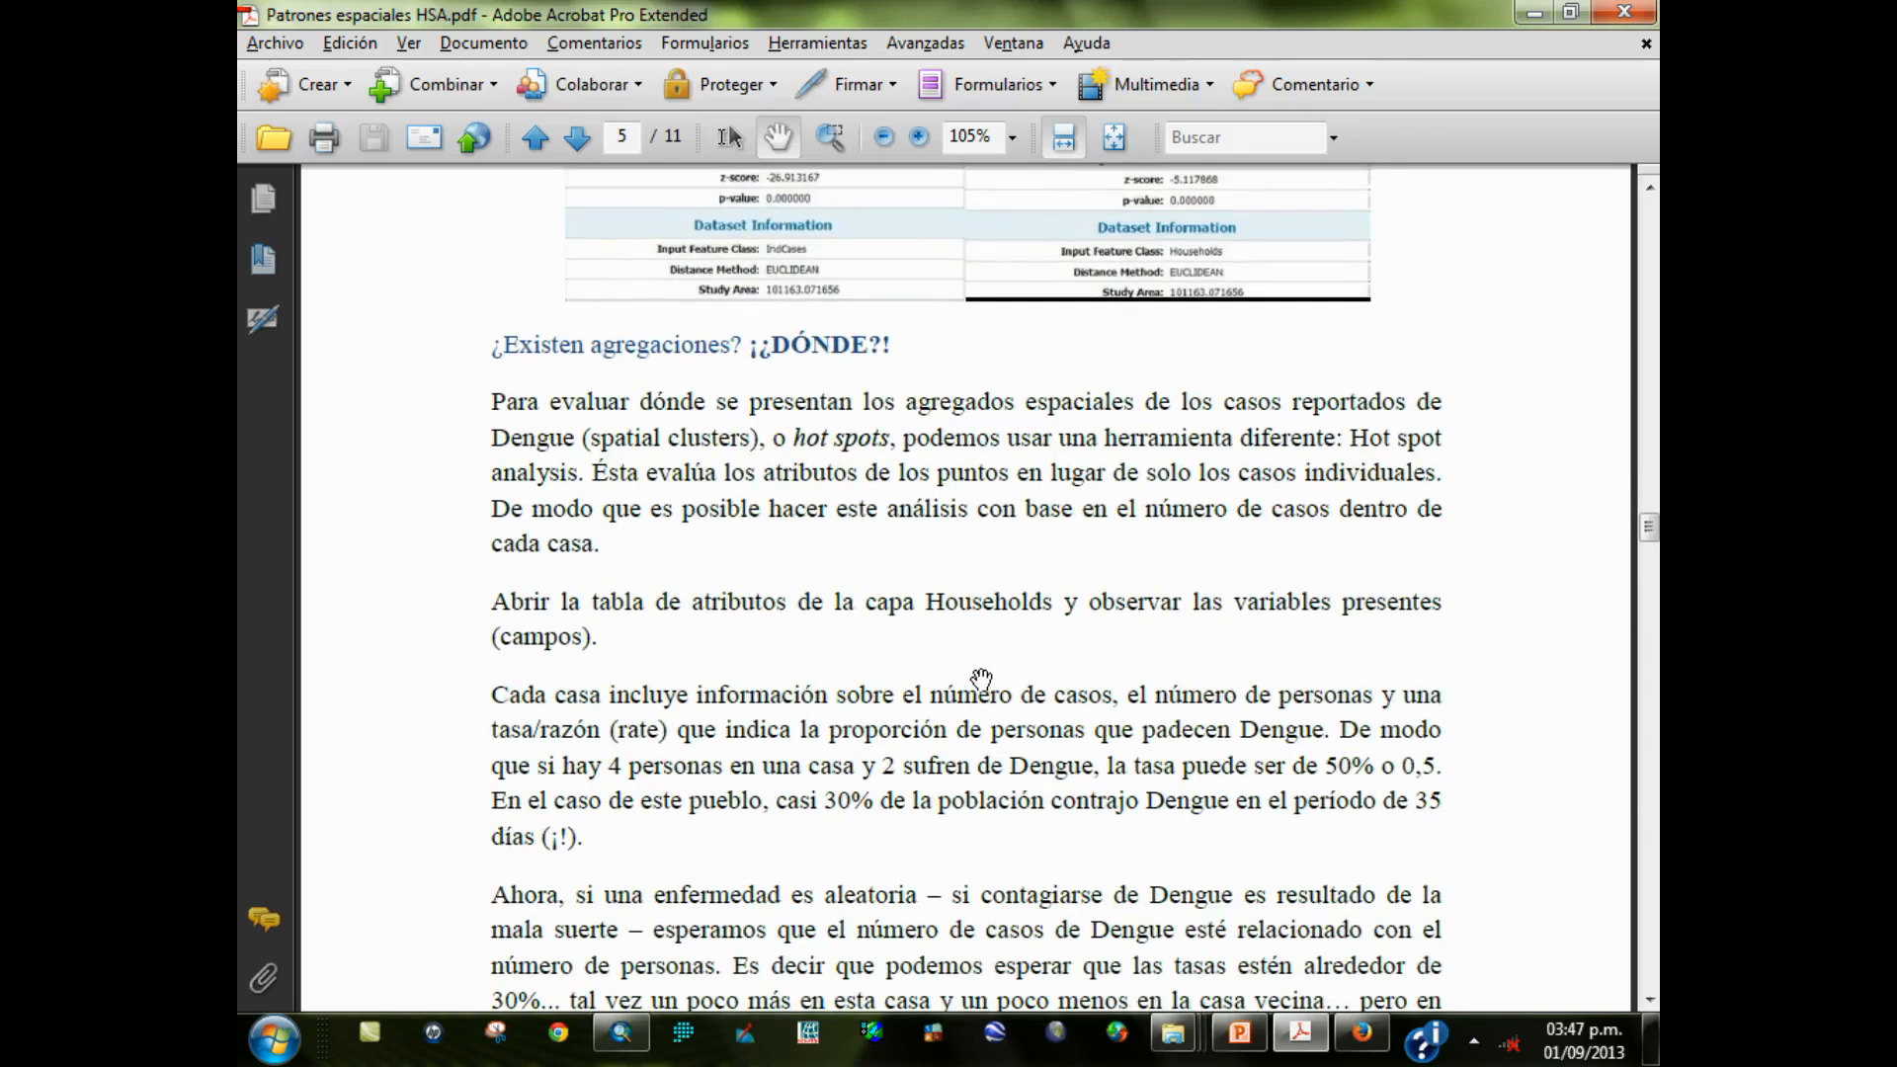
pyautogui.moveTo(1004, 838); pyautogui.dragTo(1005, 757)
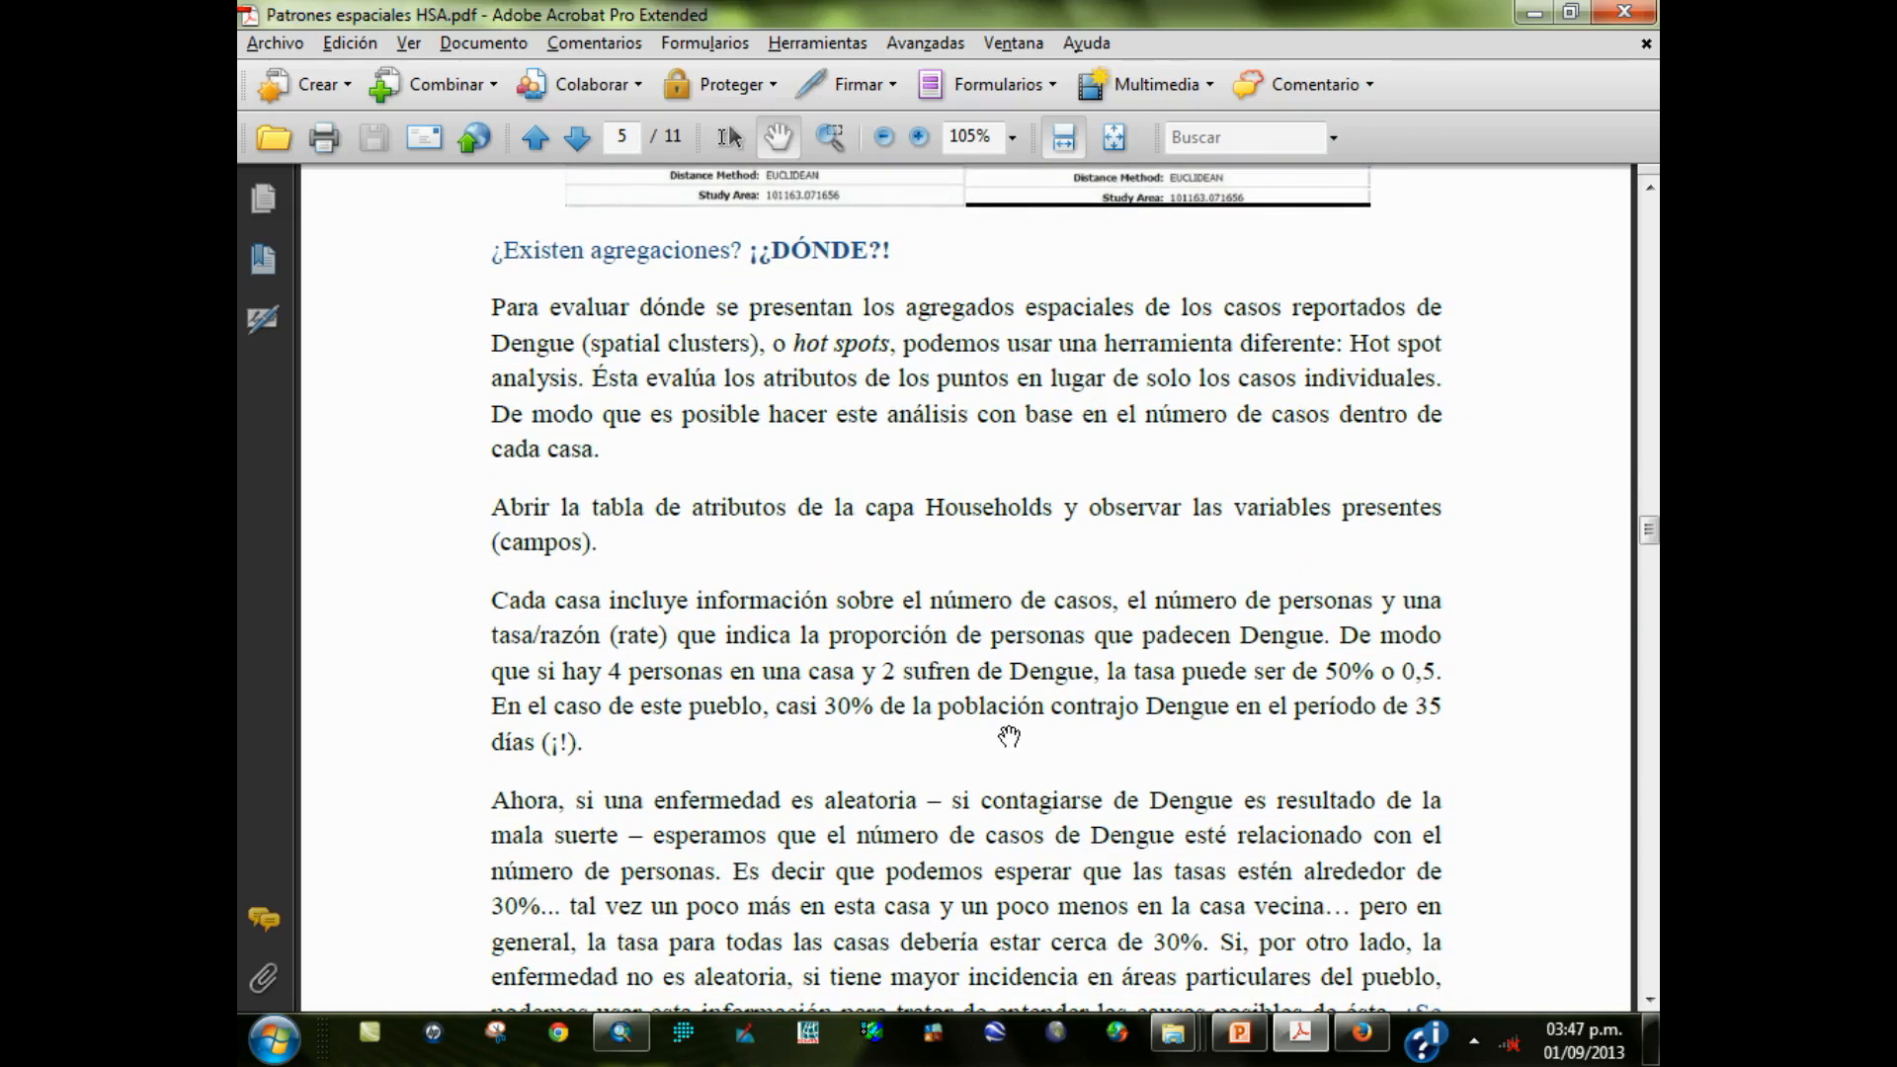
pyautogui.hotkey('alt', 'Tab')
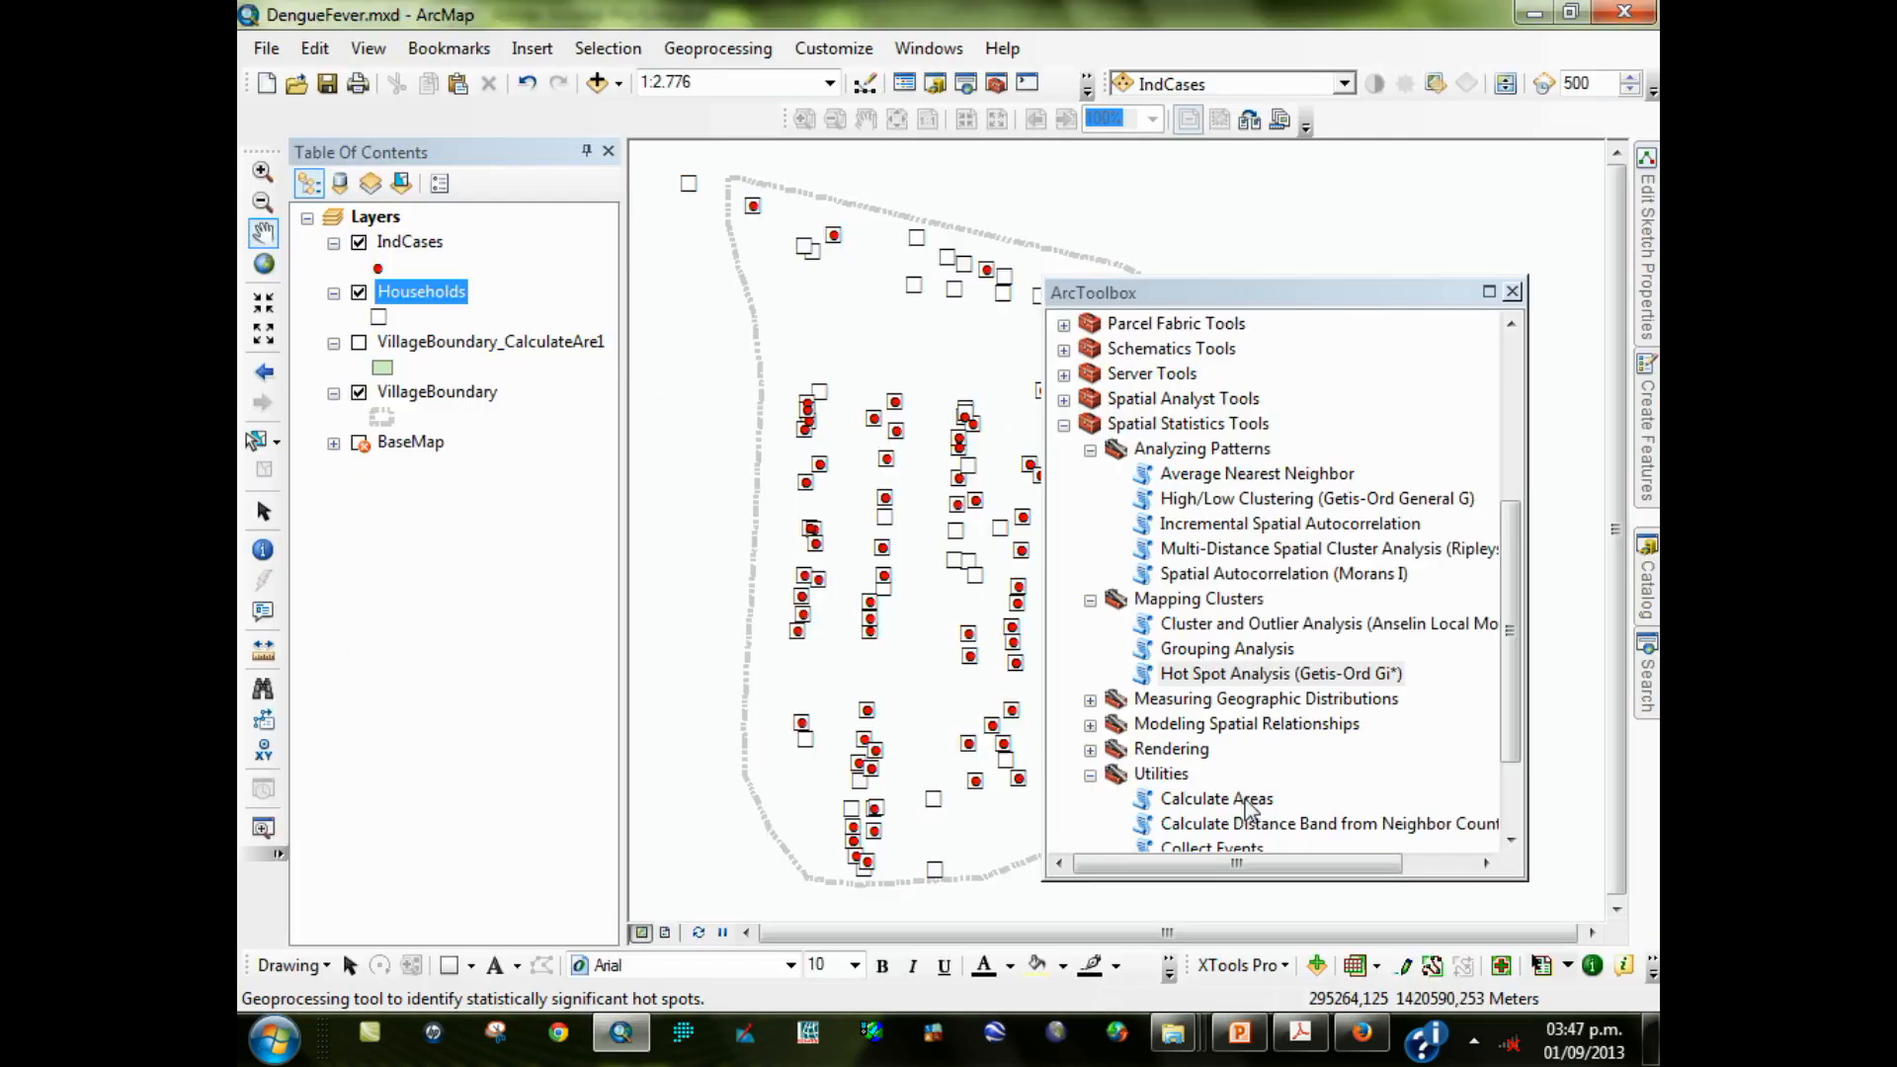
pyautogui.click(1342, 678)
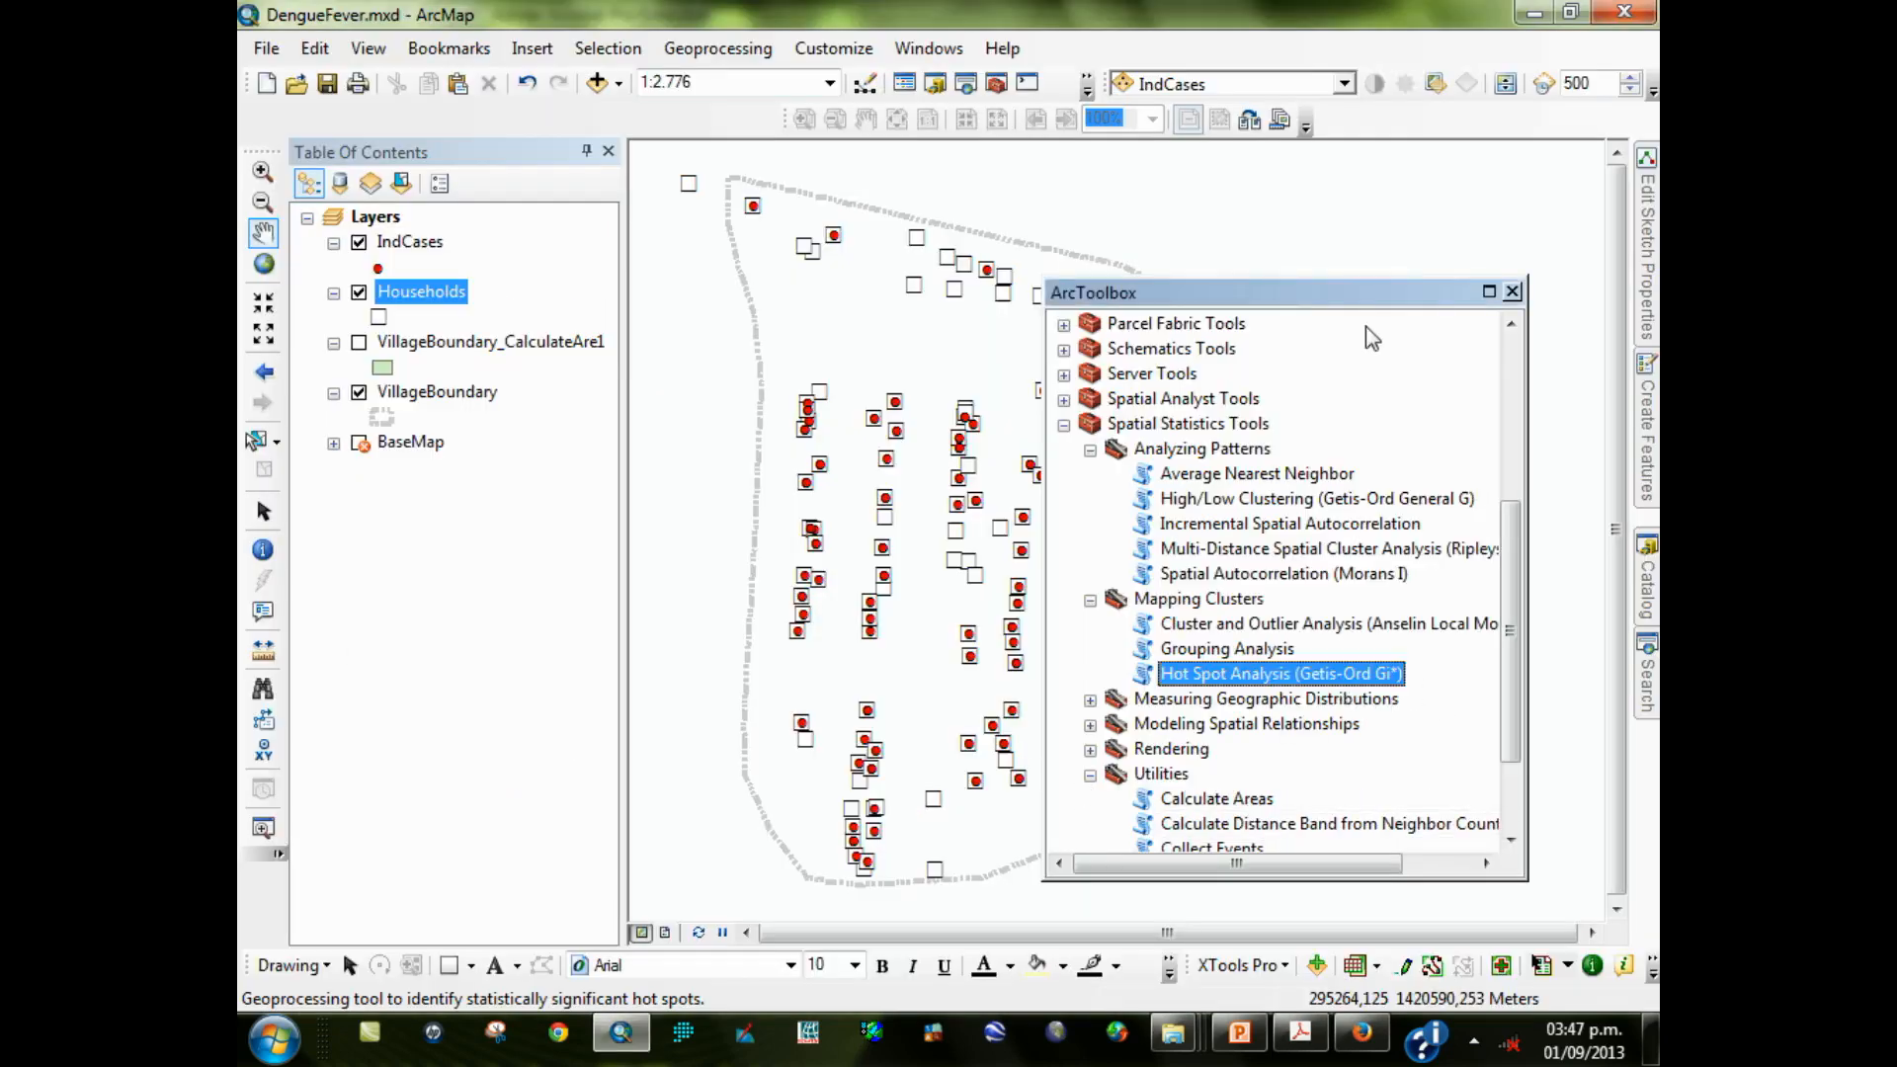
pyautogui.moveTo(1331, 293); pyautogui.dragTo(1341, 287)
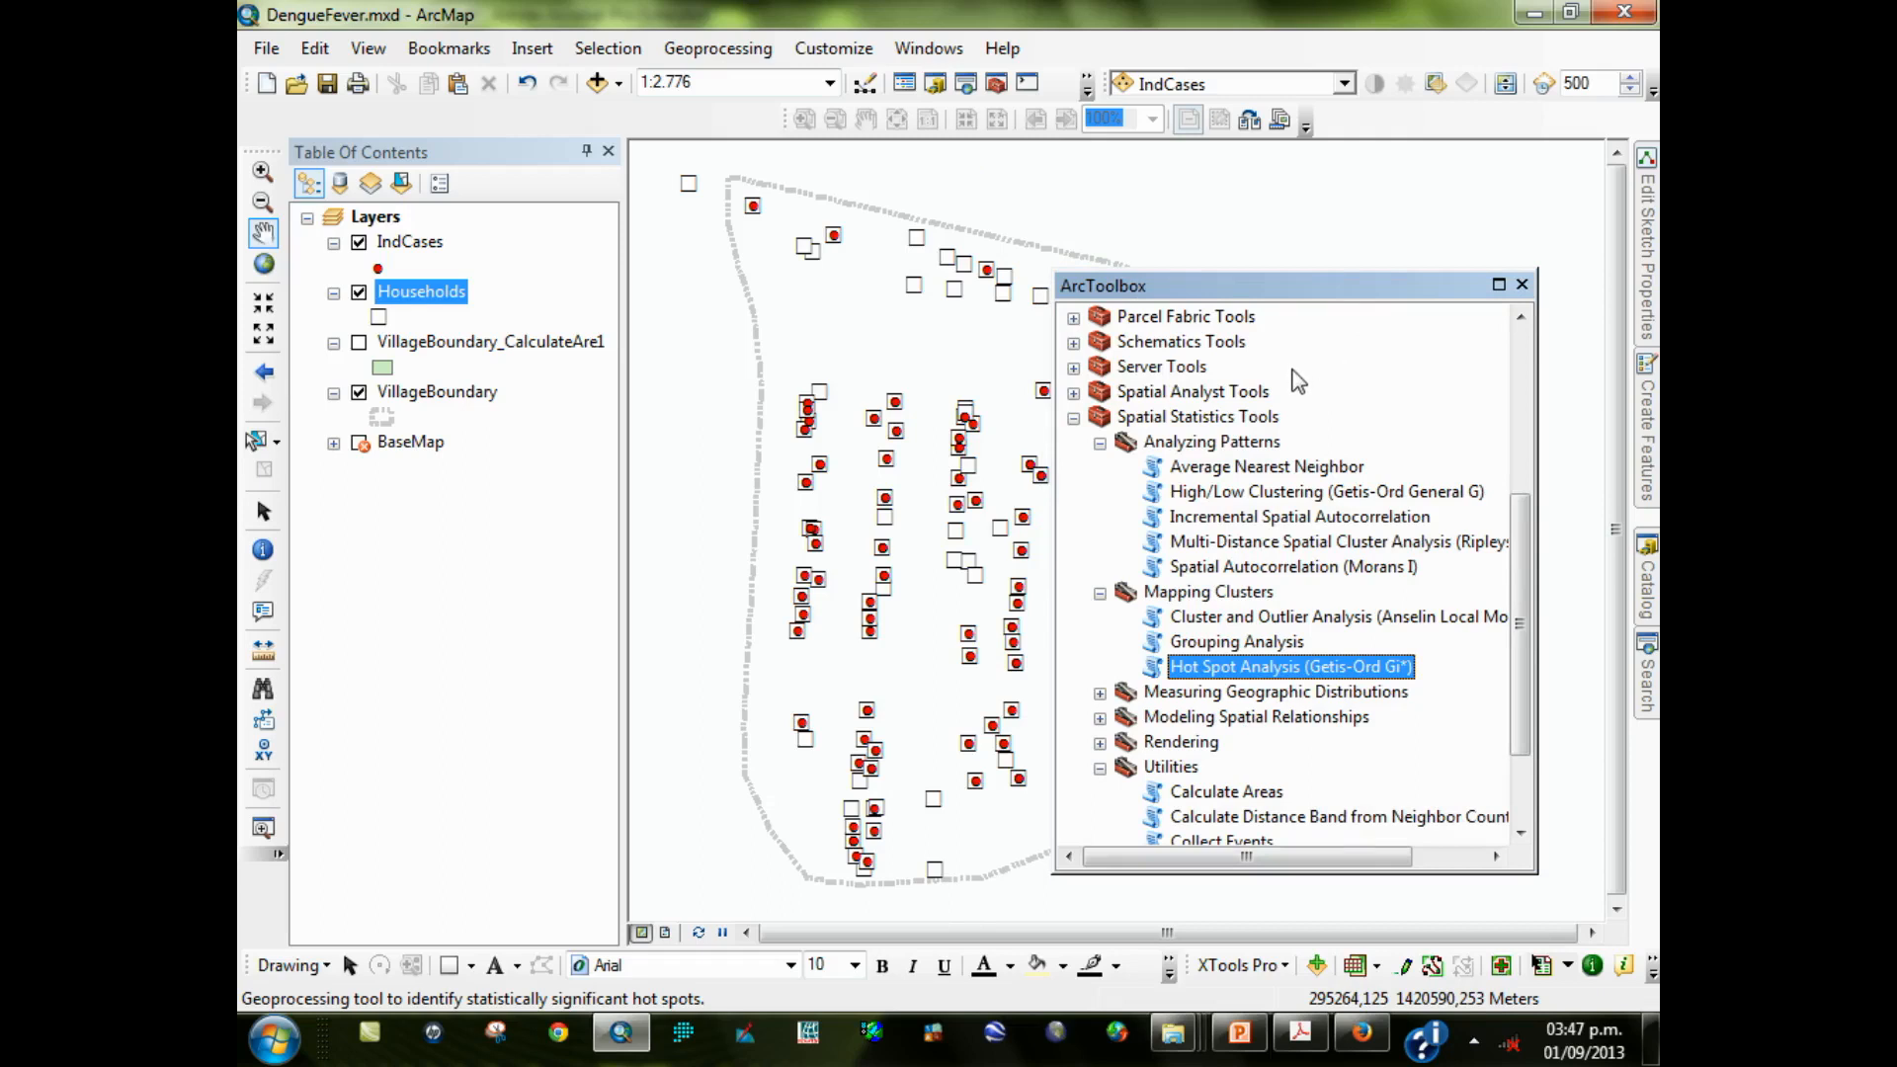
# Open the attribute table of the Households layer and move ArcToolbox clear of it
pyautogui.rightClick(446, 297)
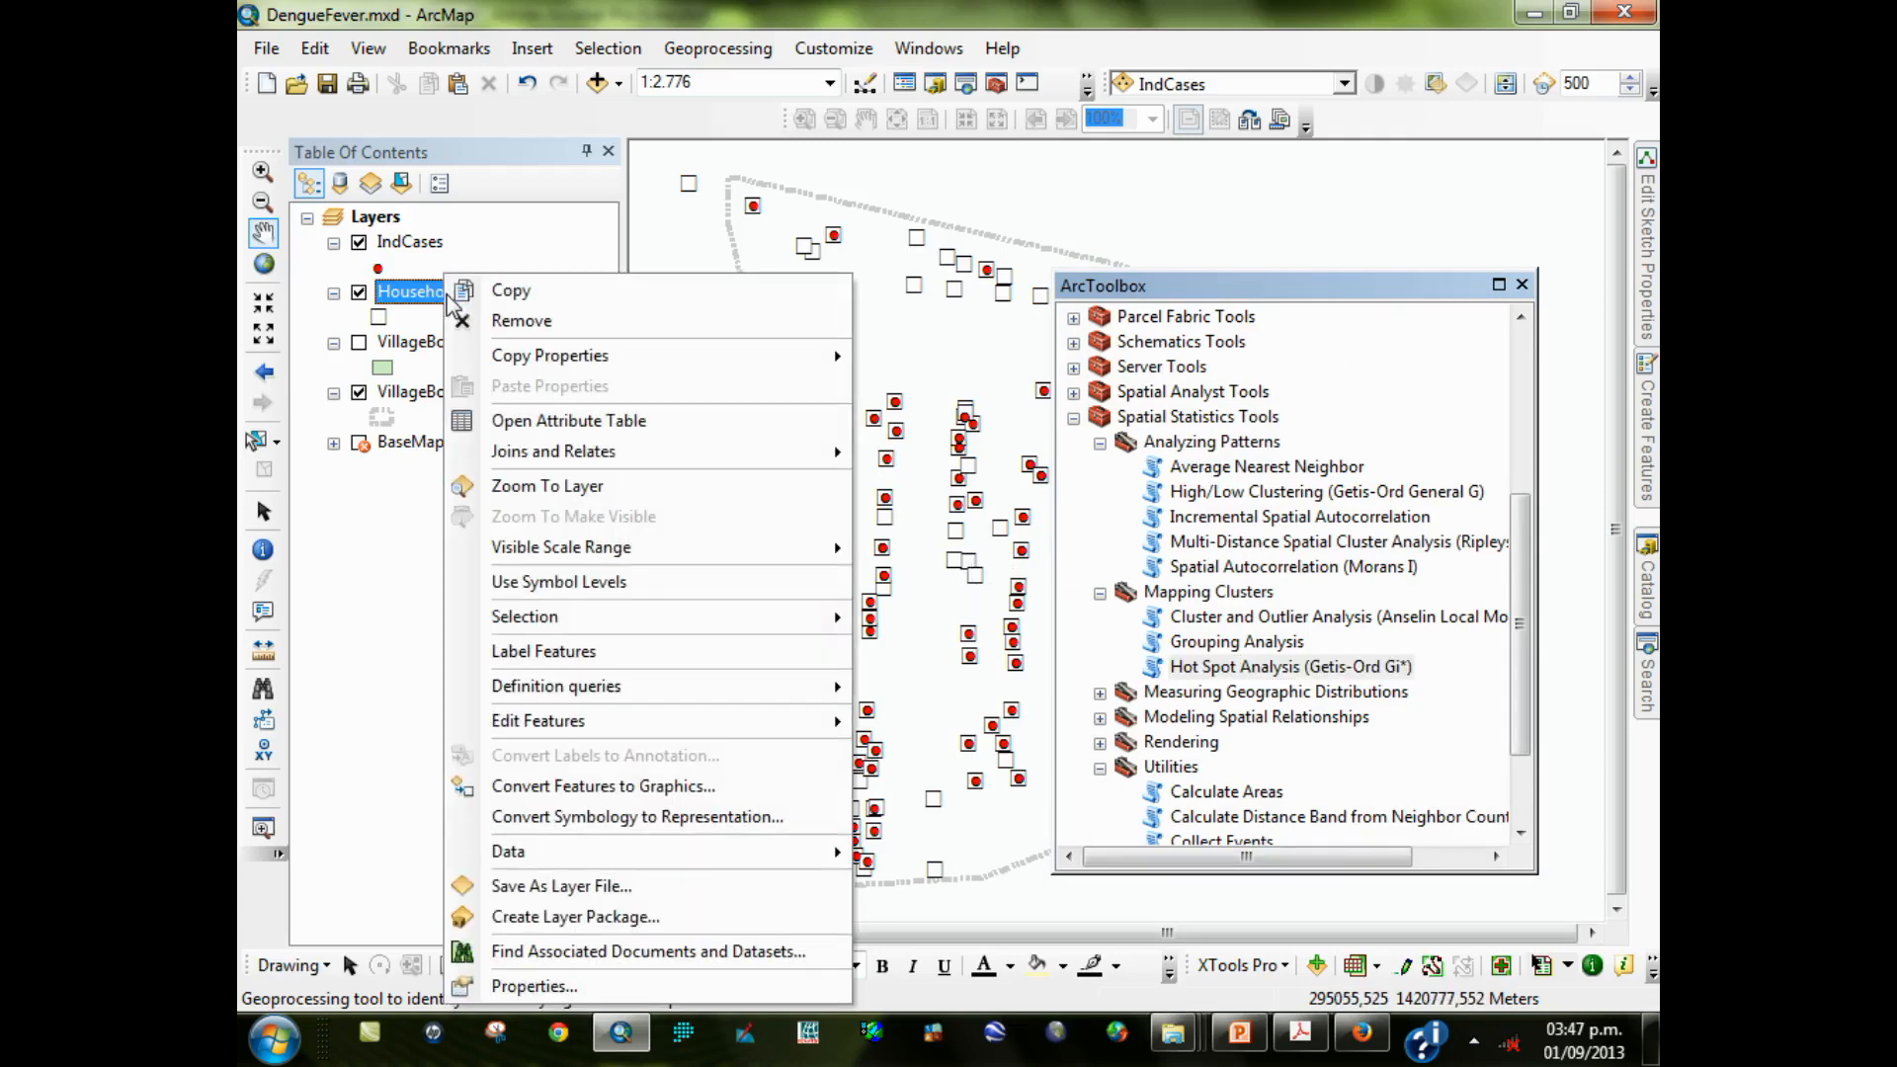
pyautogui.click(550, 422)
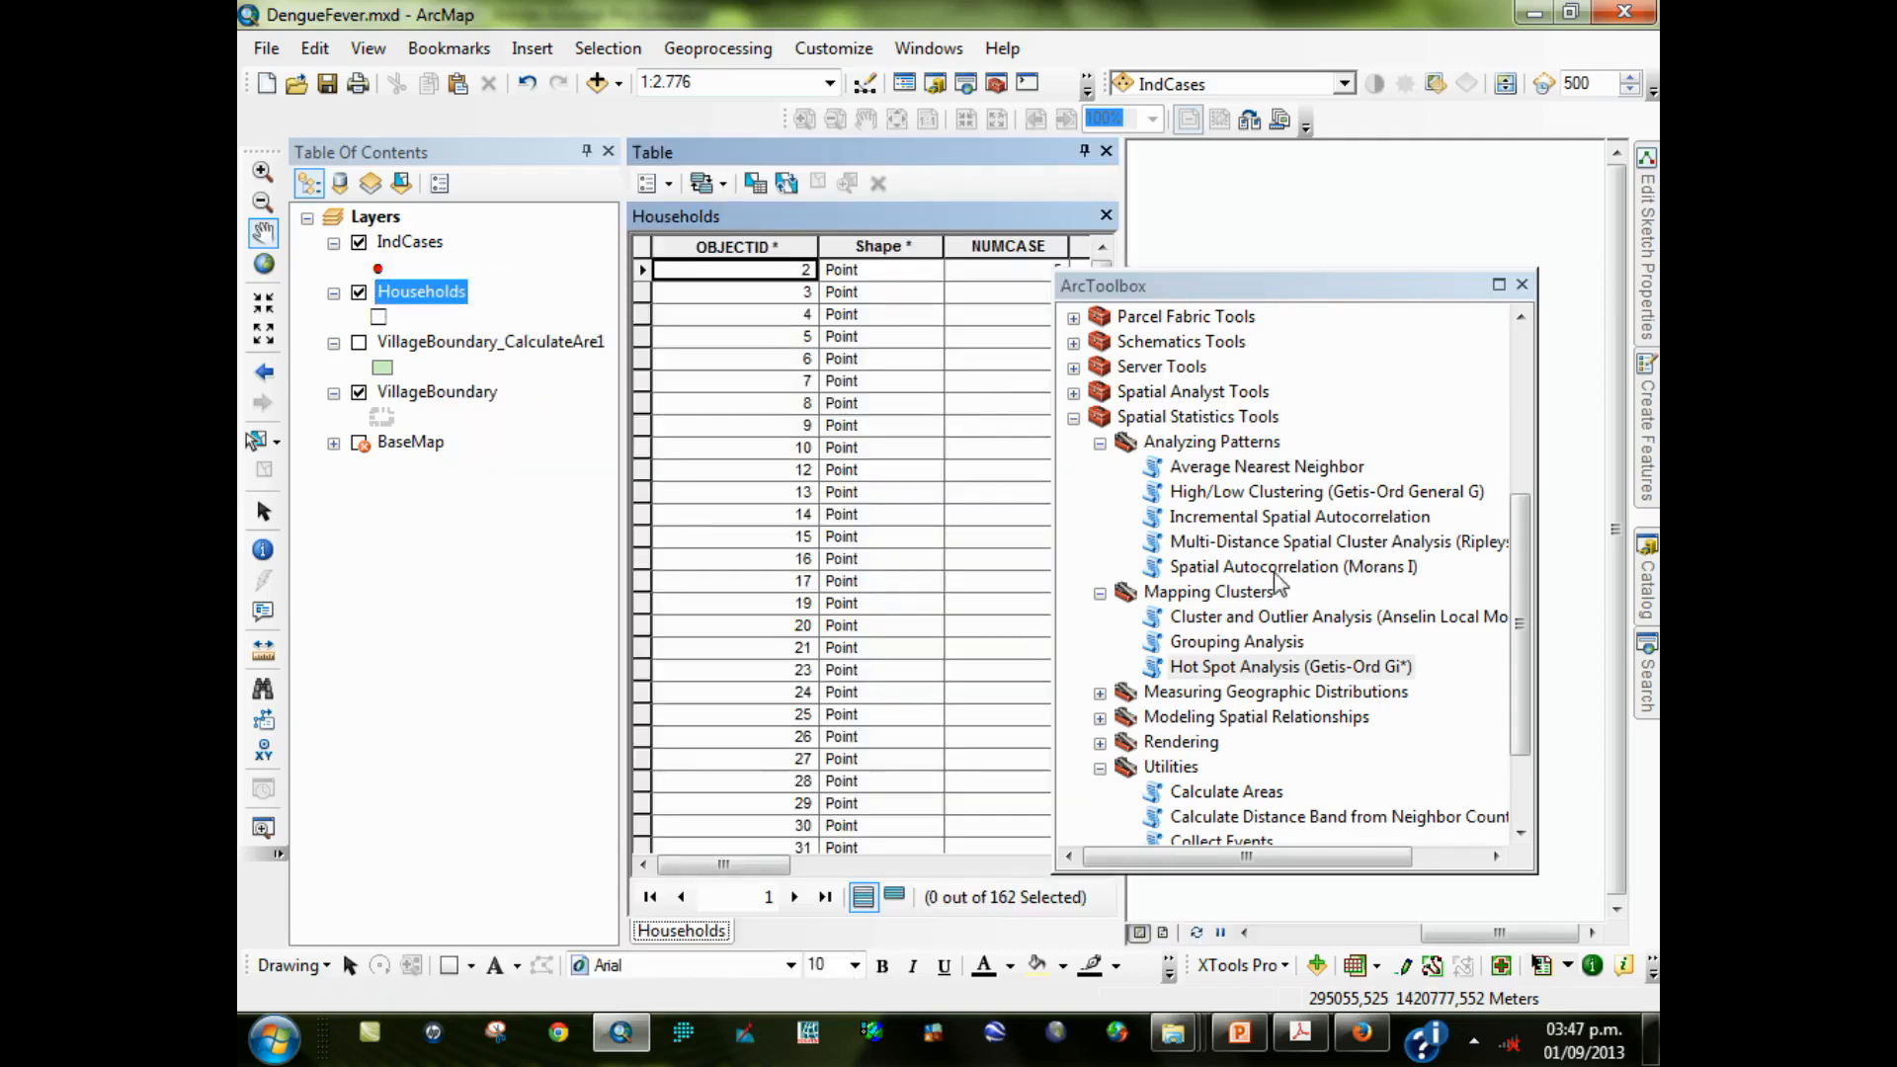
pyautogui.moveTo(1403, 286)
pyautogui.mouseDown()
pyautogui.moveTo(1384, 296)
pyautogui.moveTo(1433, 296)
pyautogui.mouseUp()
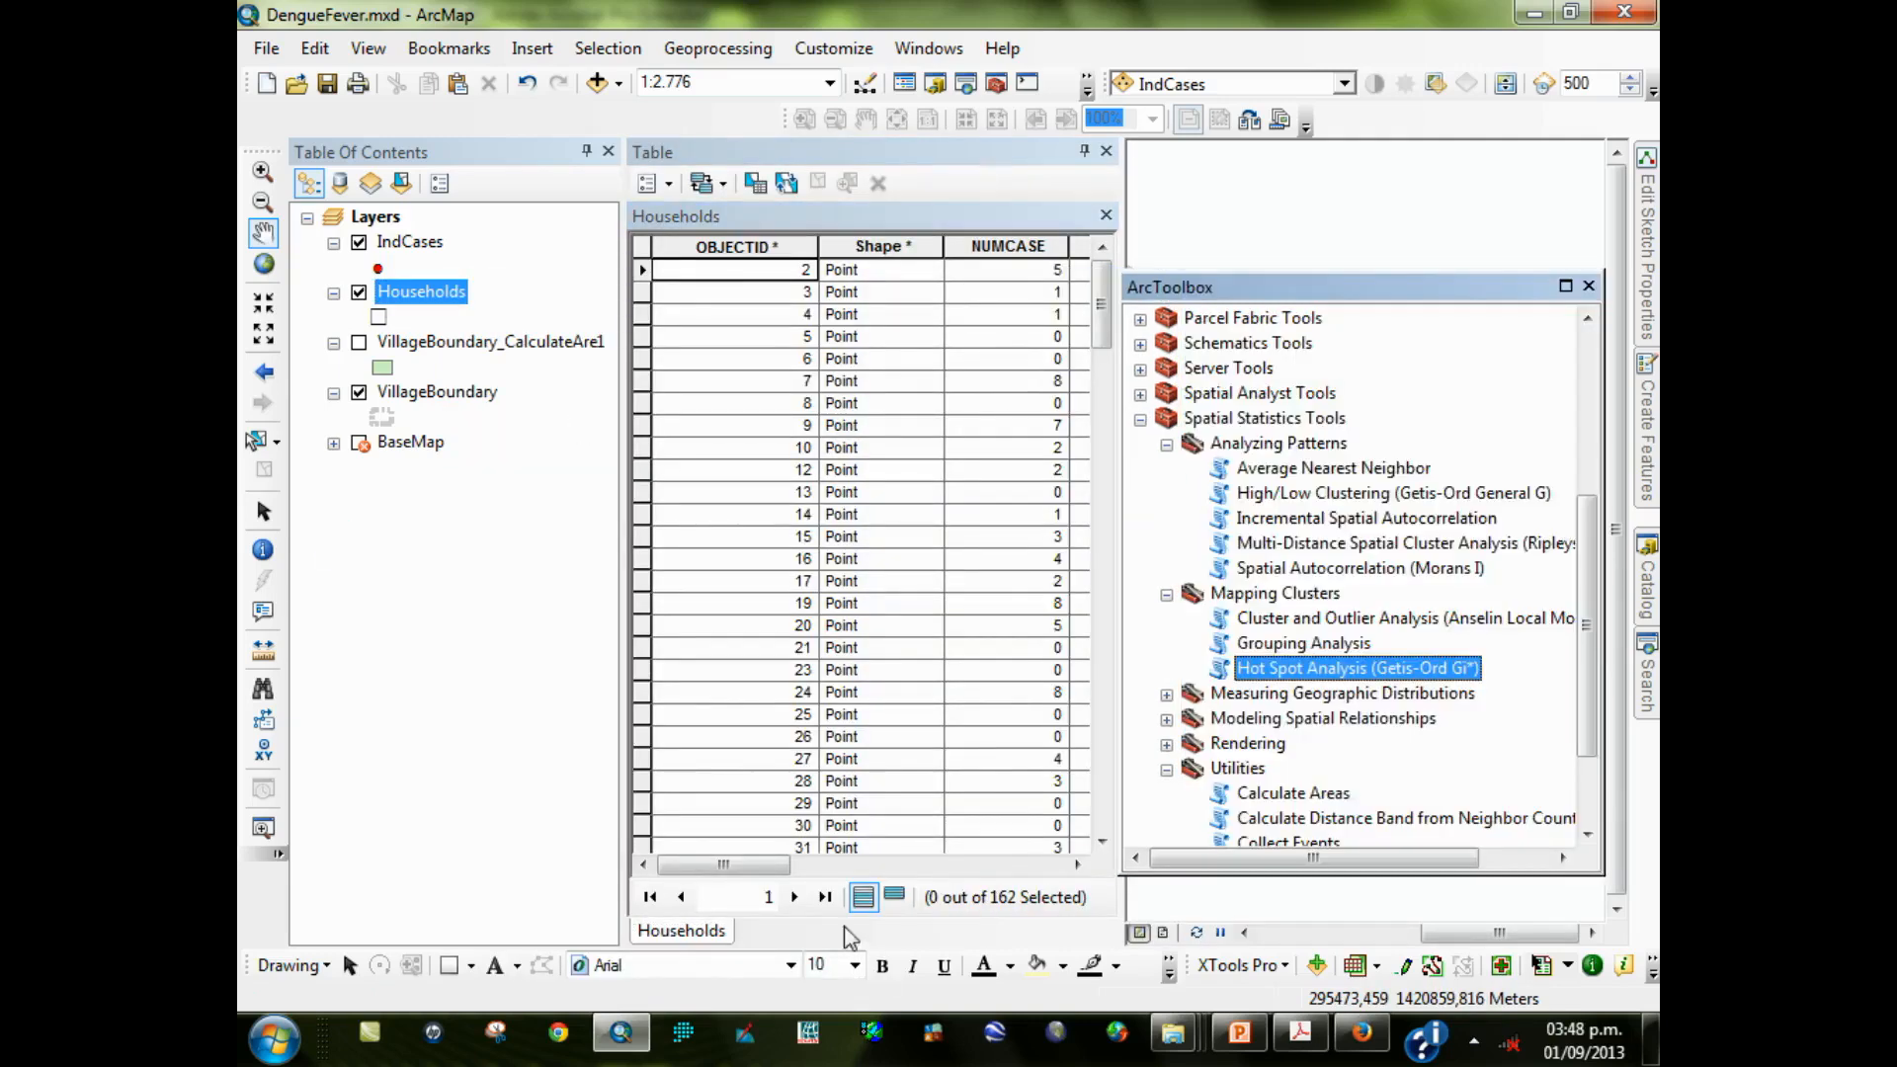
# Review the NUMCASE, HH_POP and HHRate fields and narrow the HHRate column so they fit side by side
pyautogui.moveTo(759, 872); pyautogui.dragTo(826, 872)
pyautogui.click(850, 279)
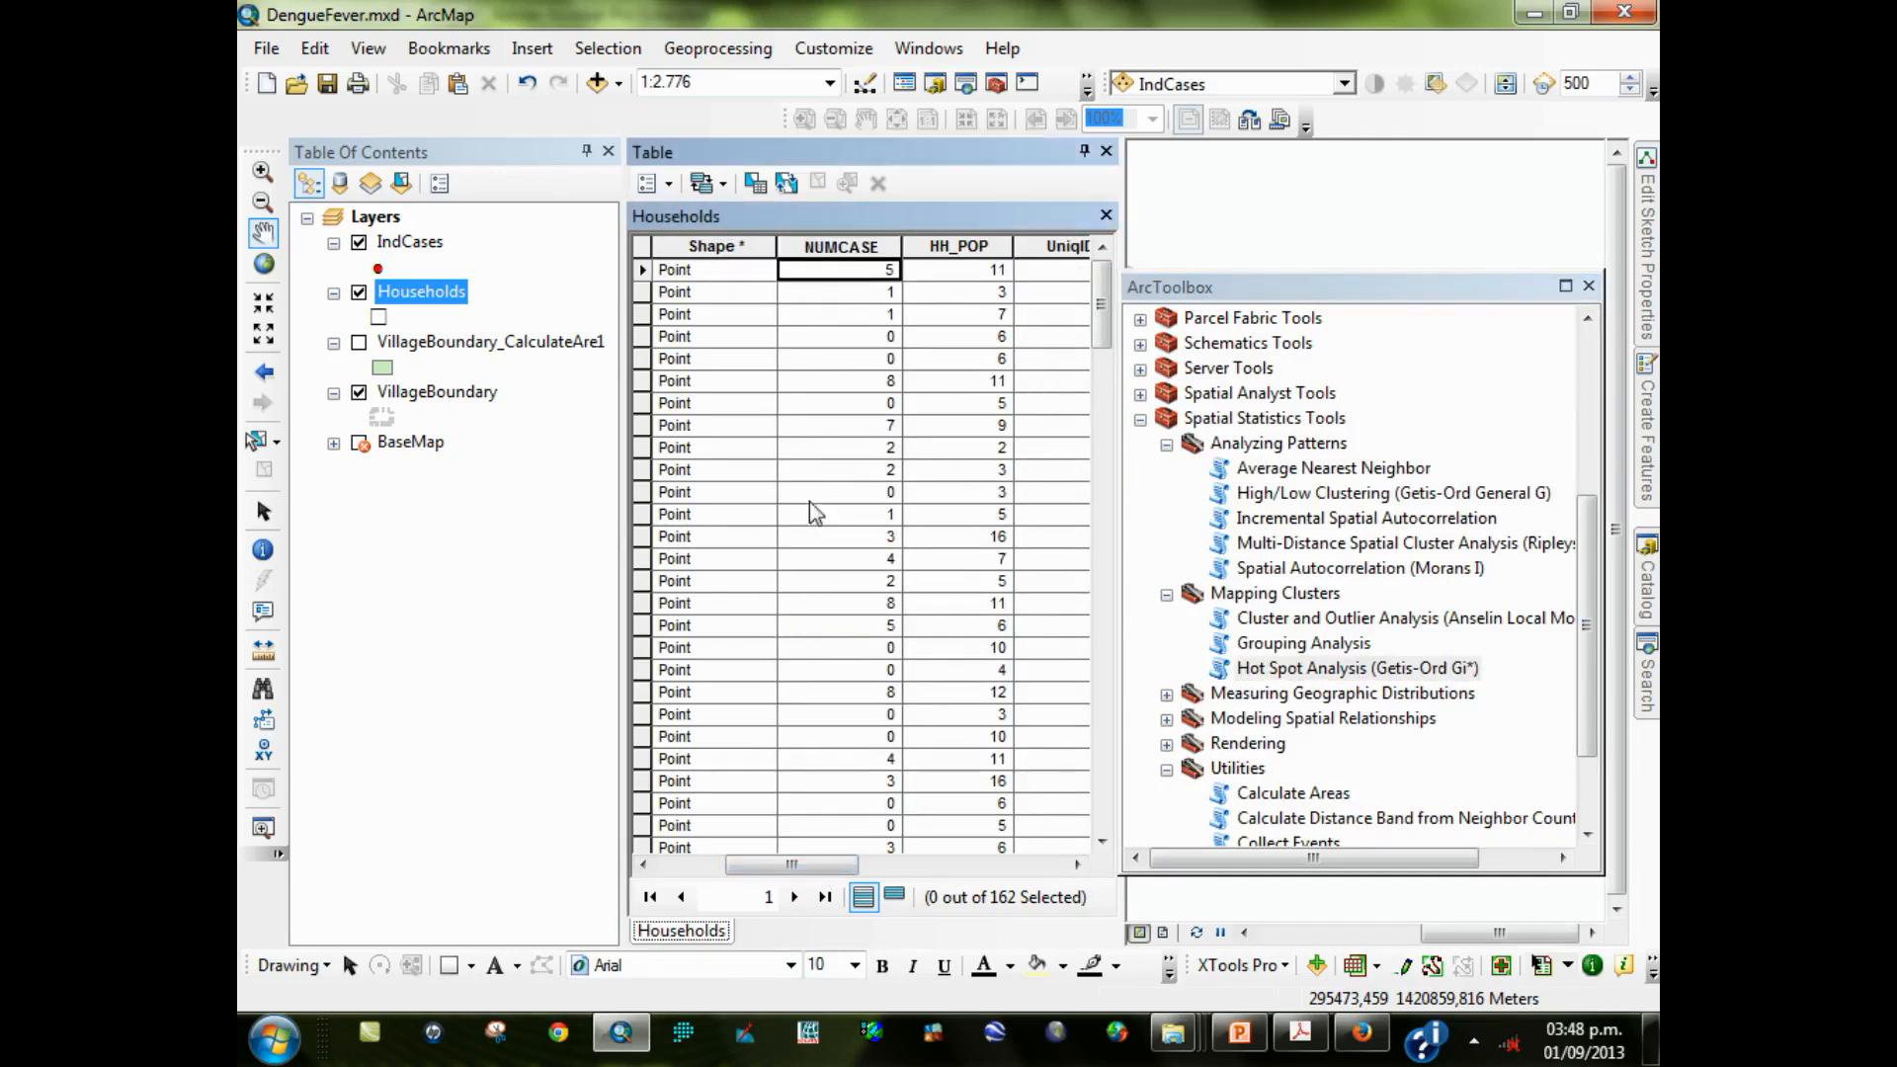
pyautogui.moveTo(786, 868); pyautogui.dragTo(859, 869)
pyautogui.click(847, 270)
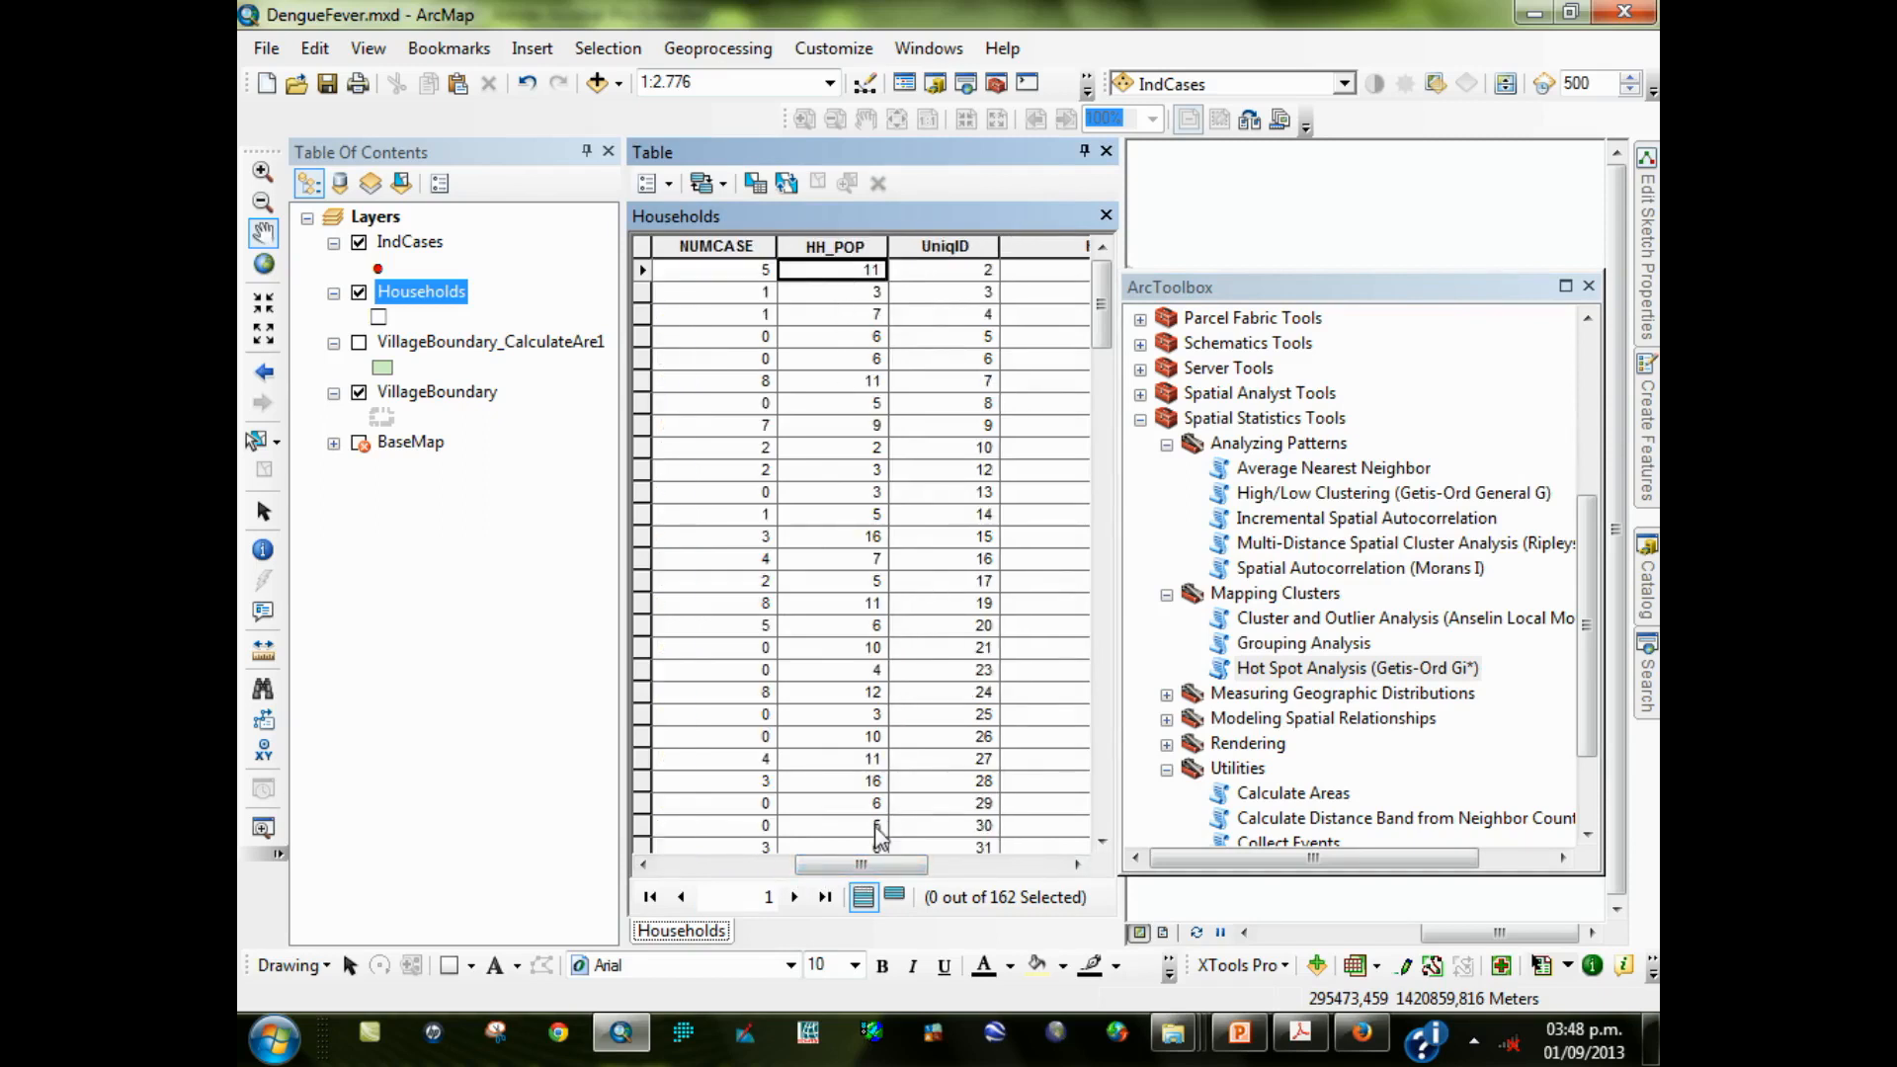
pyautogui.moveTo(867, 866); pyautogui.dragTo(988, 873)
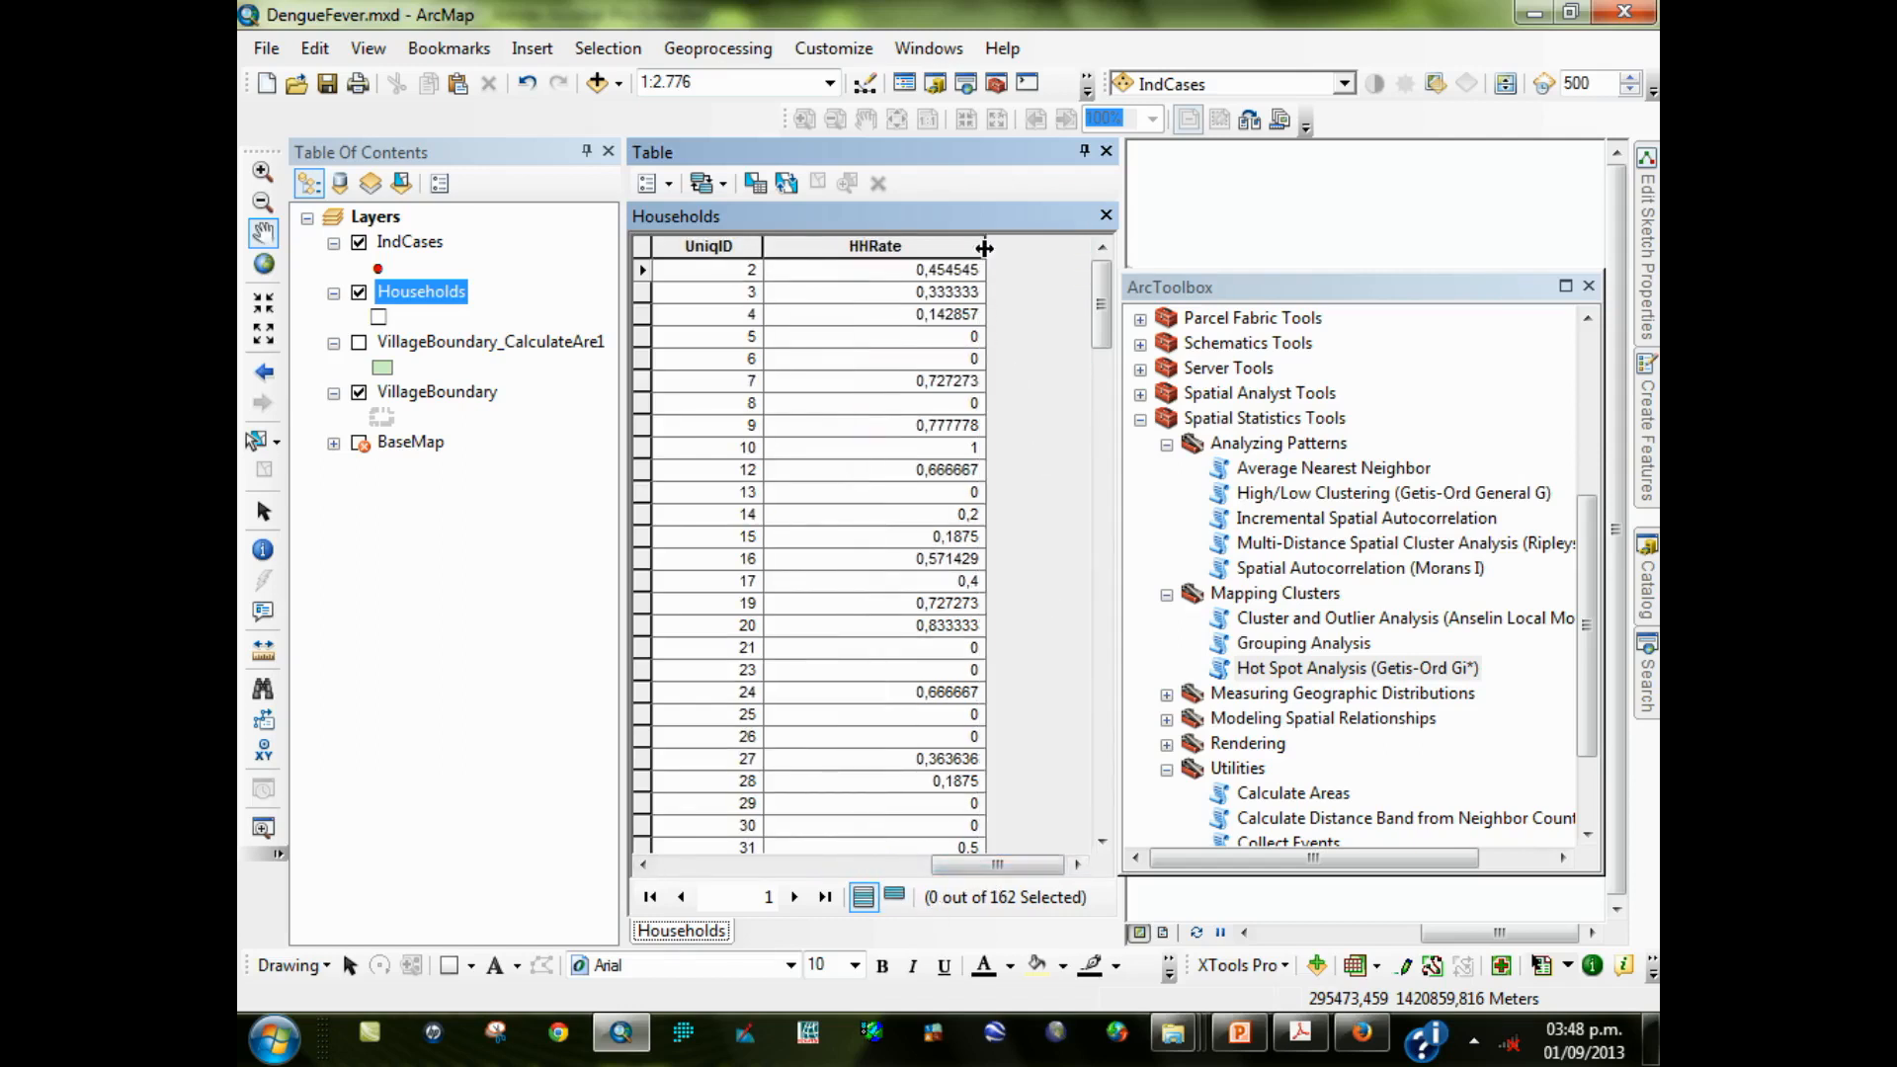
pyautogui.moveTo(984, 247); pyautogui.dragTo(854, 245)
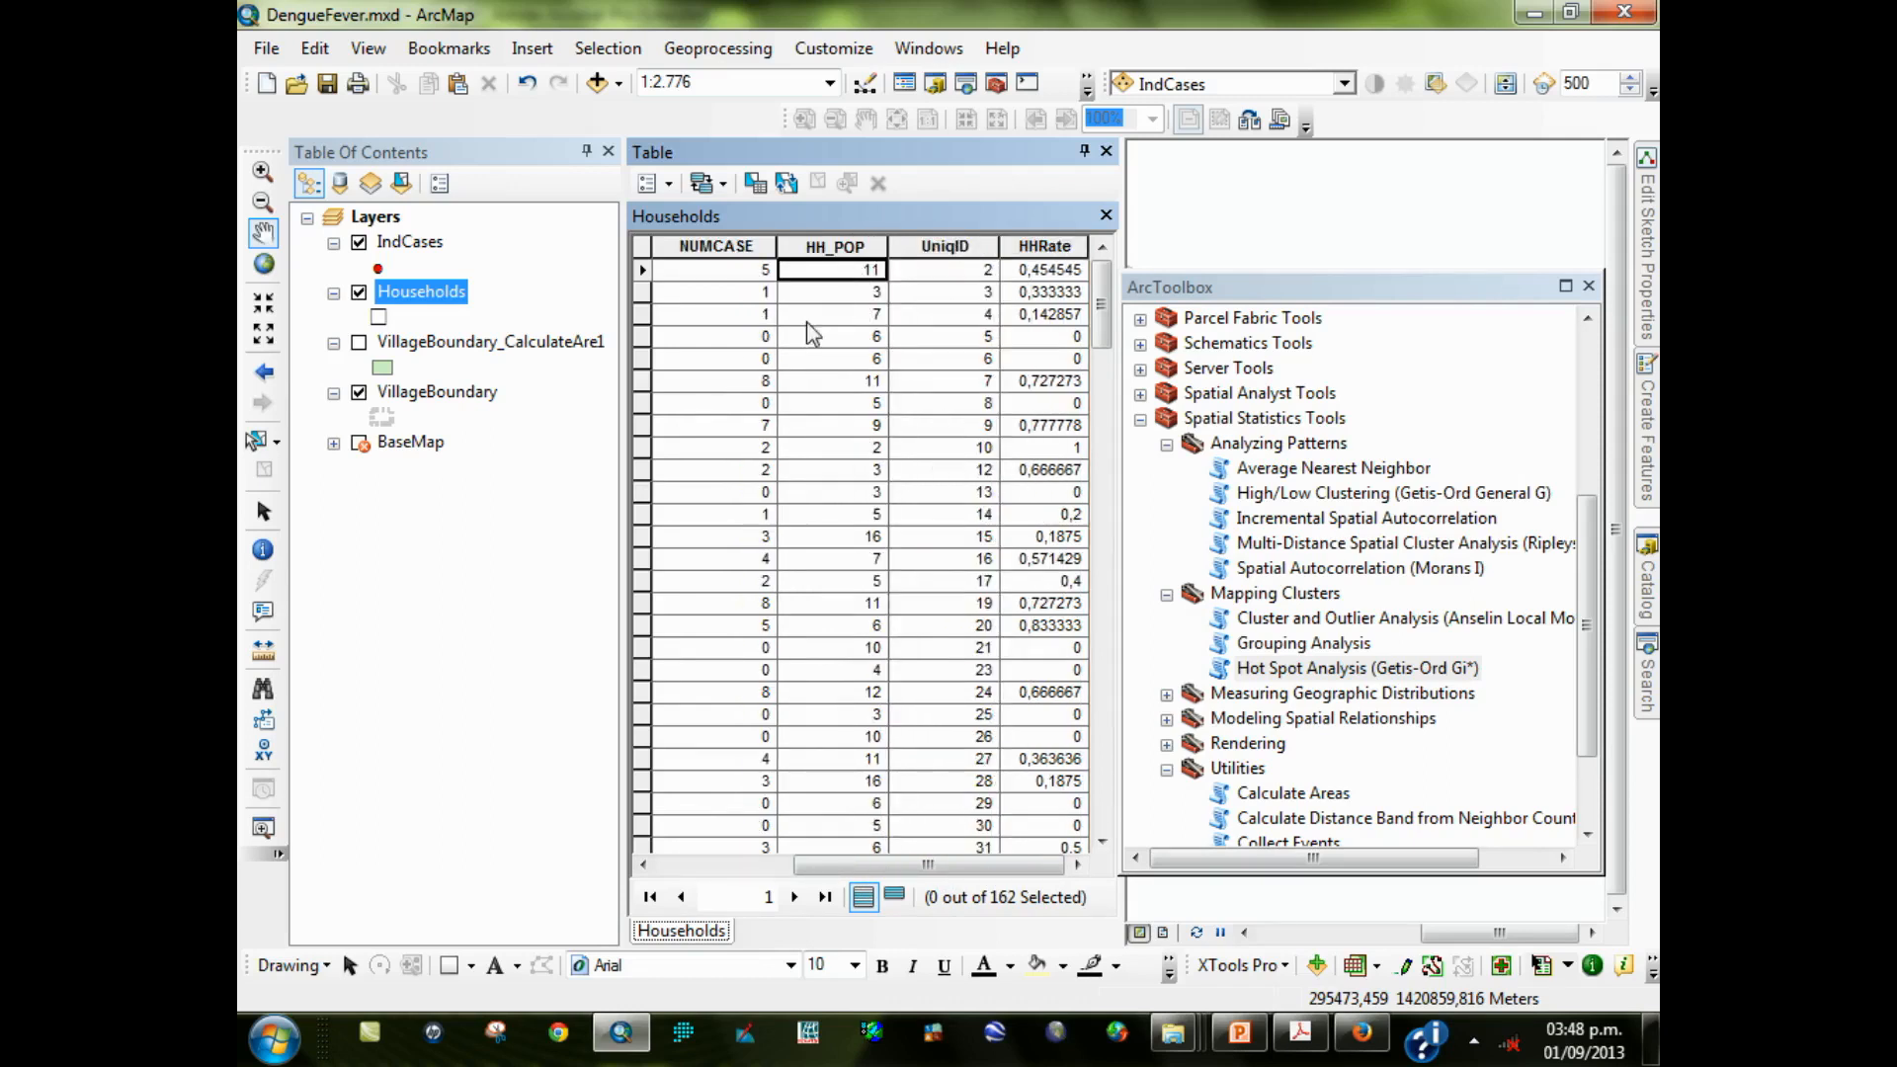
# Compare the first household's case count in NUMCASE with its HH_POP population and its HHRate value
pyautogui.click(728, 274)
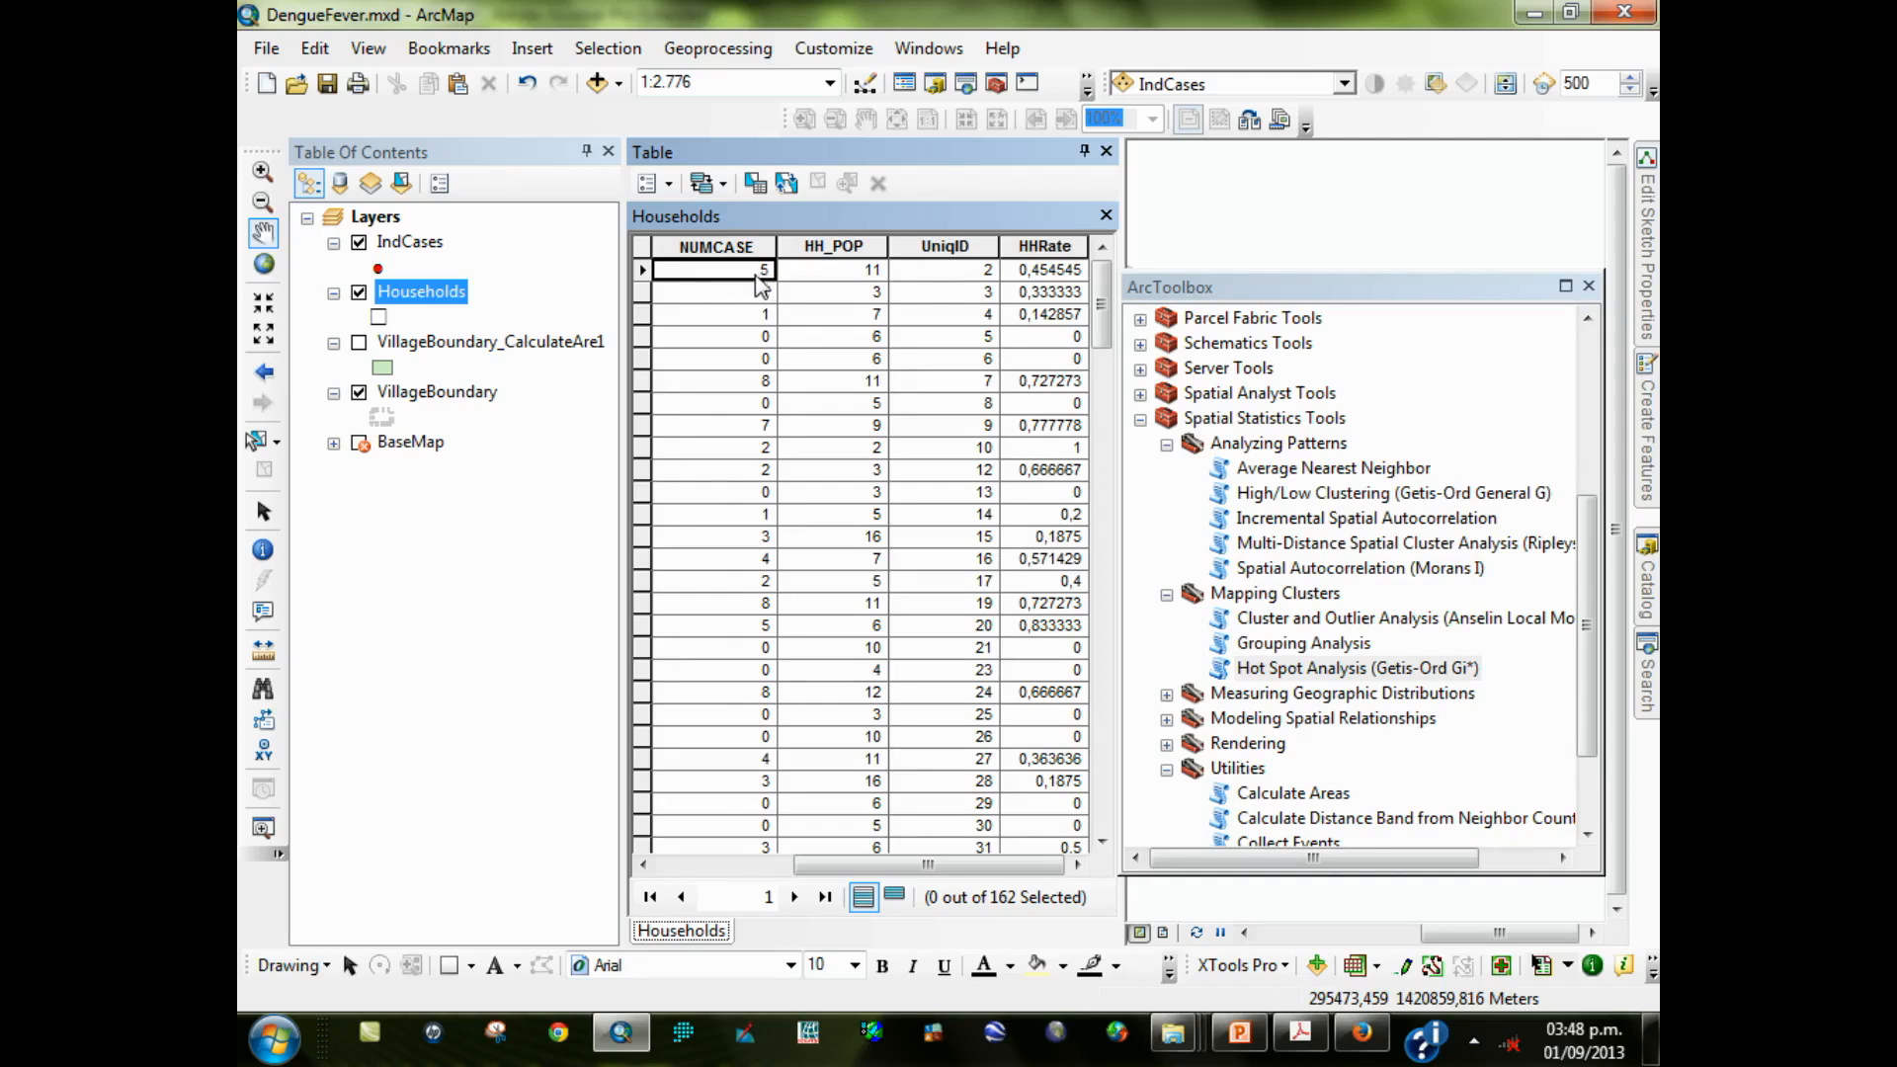
pyautogui.click(837, 276)
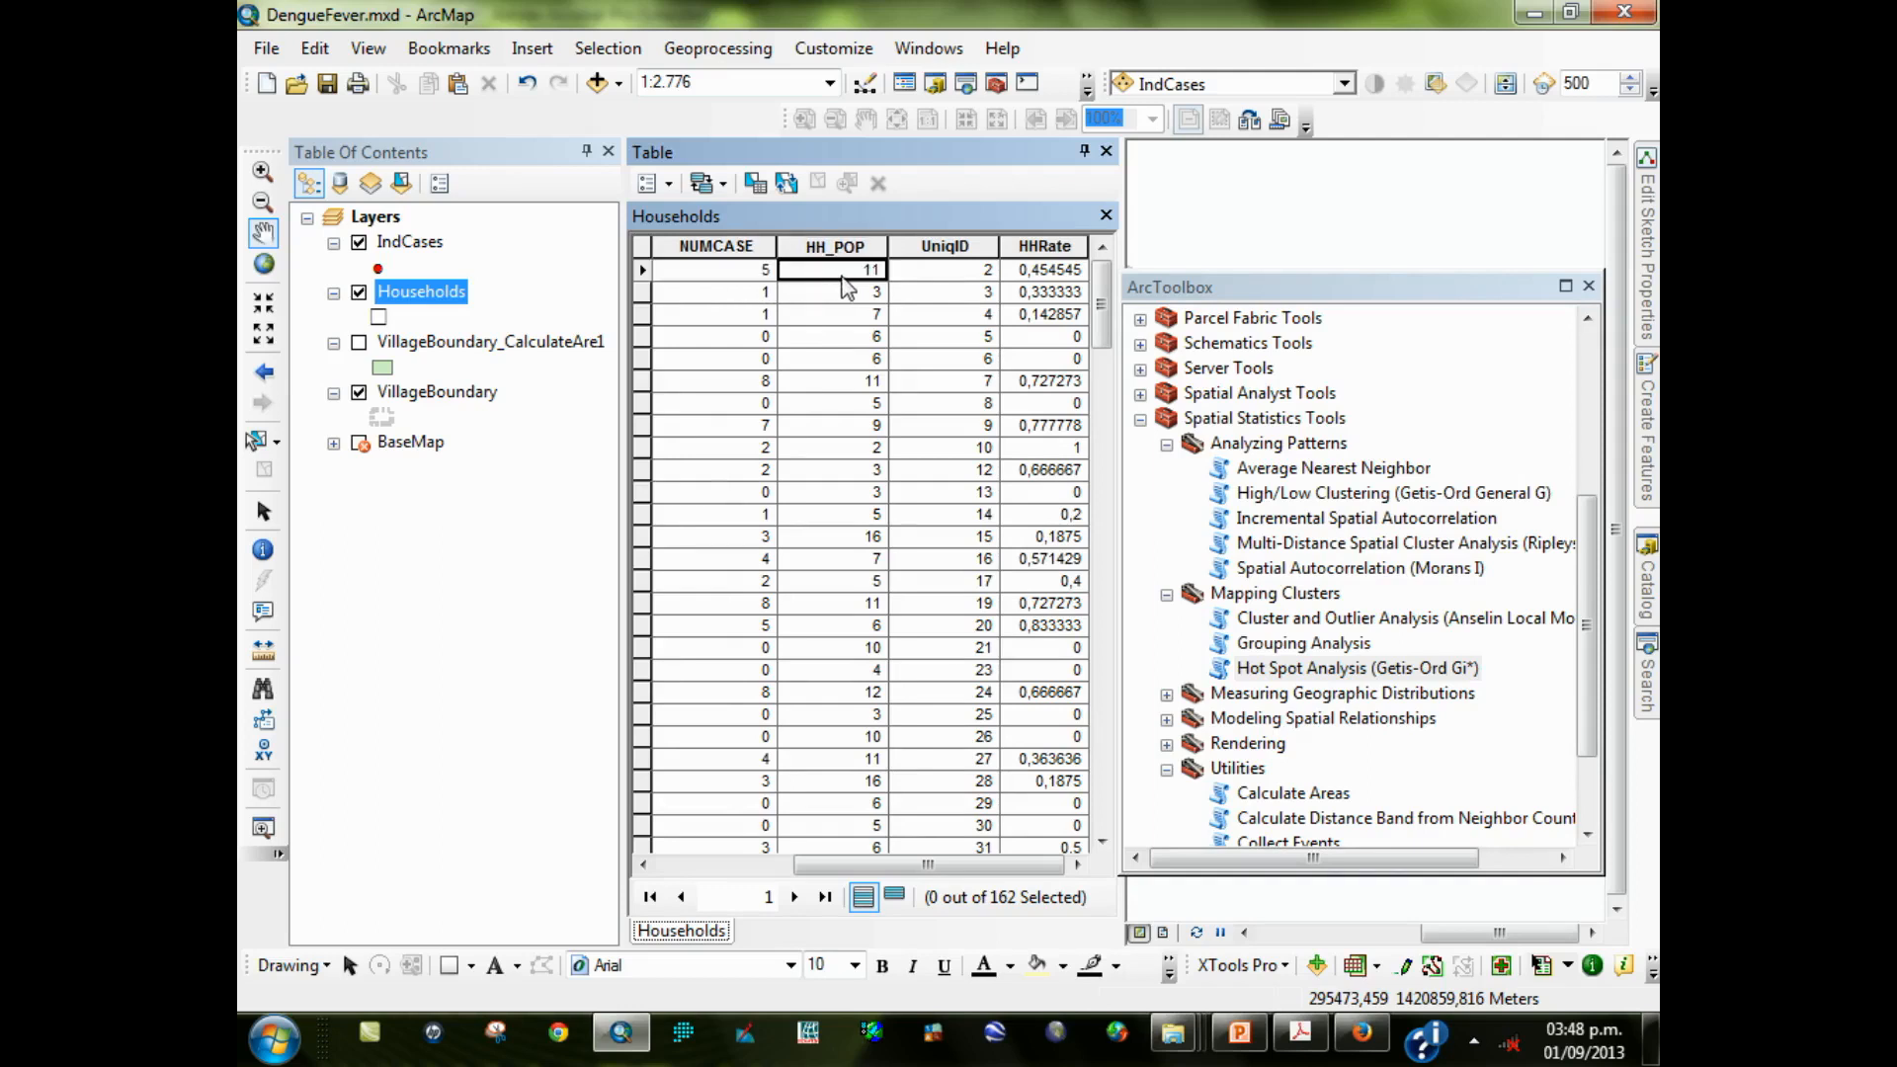
pyautogui.click(275, 1037)
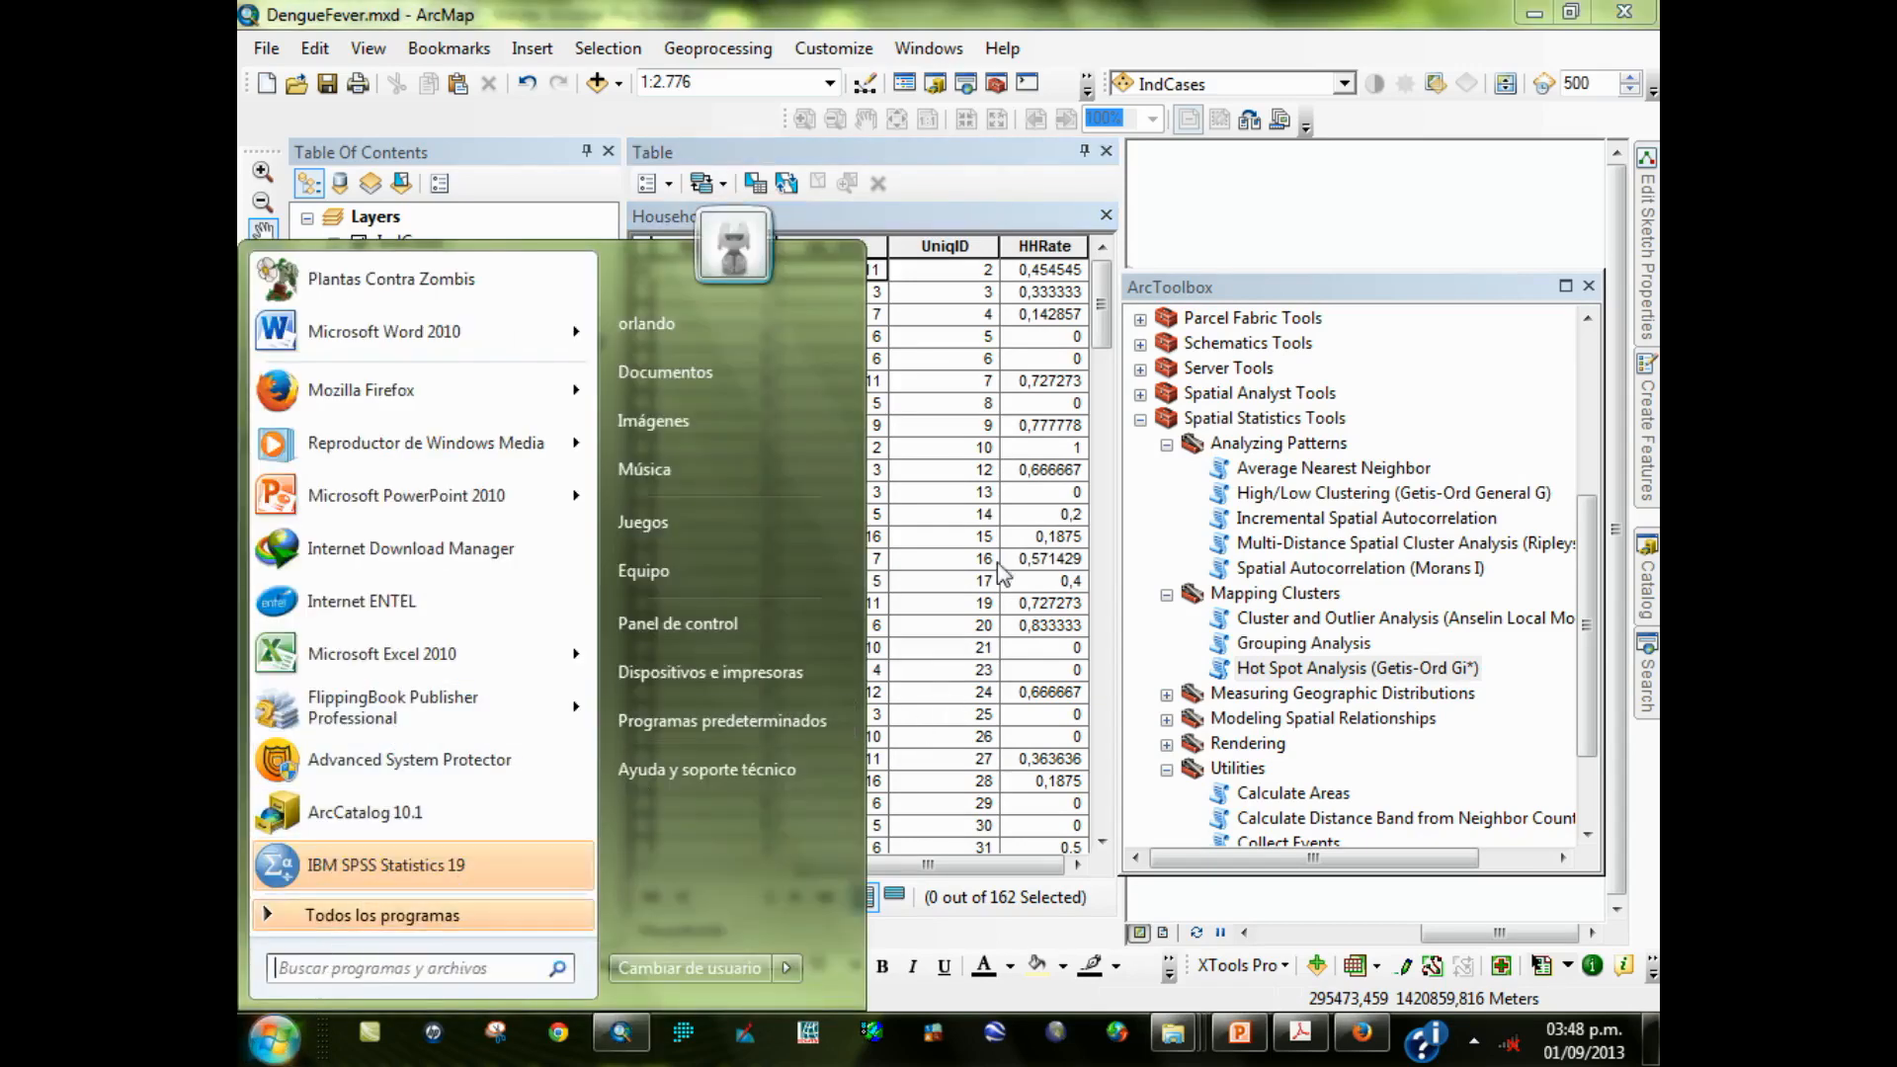
pyautogui.click(957, 493)
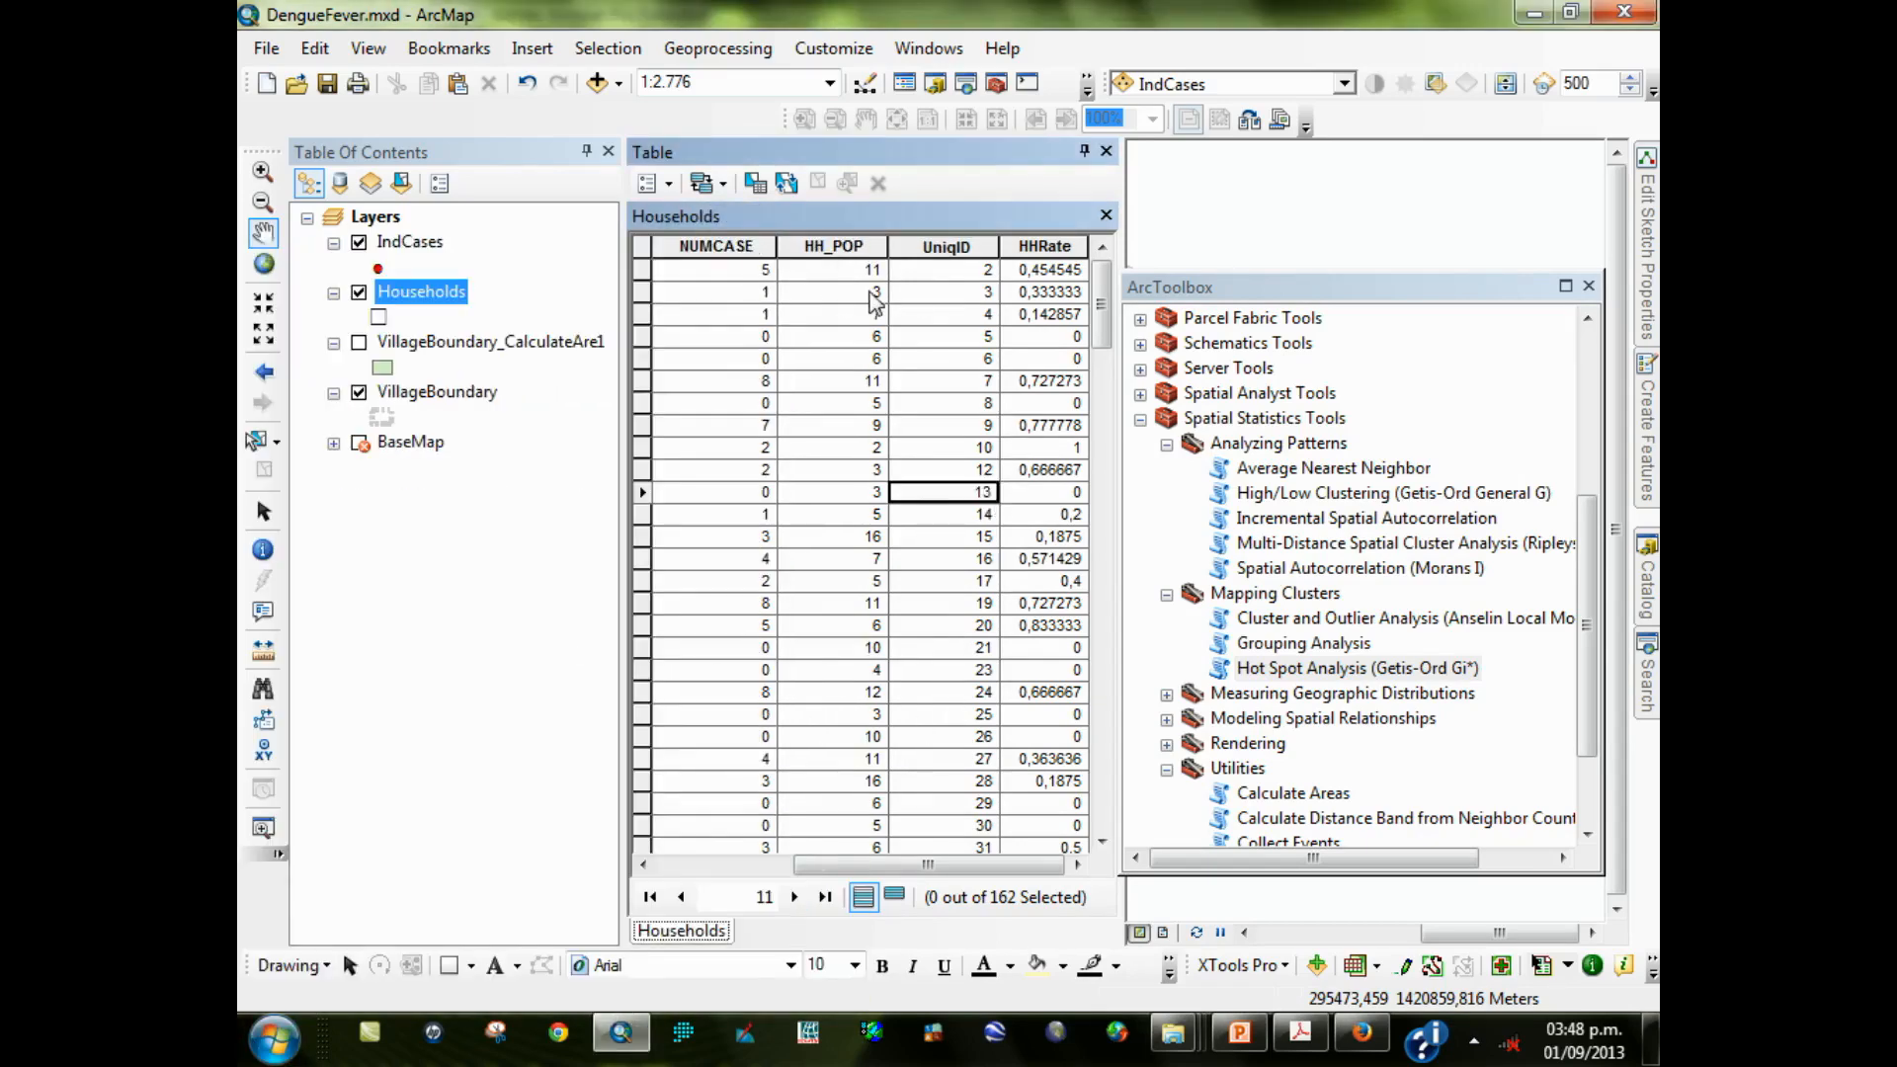
pyautogui.click(1035, 273)
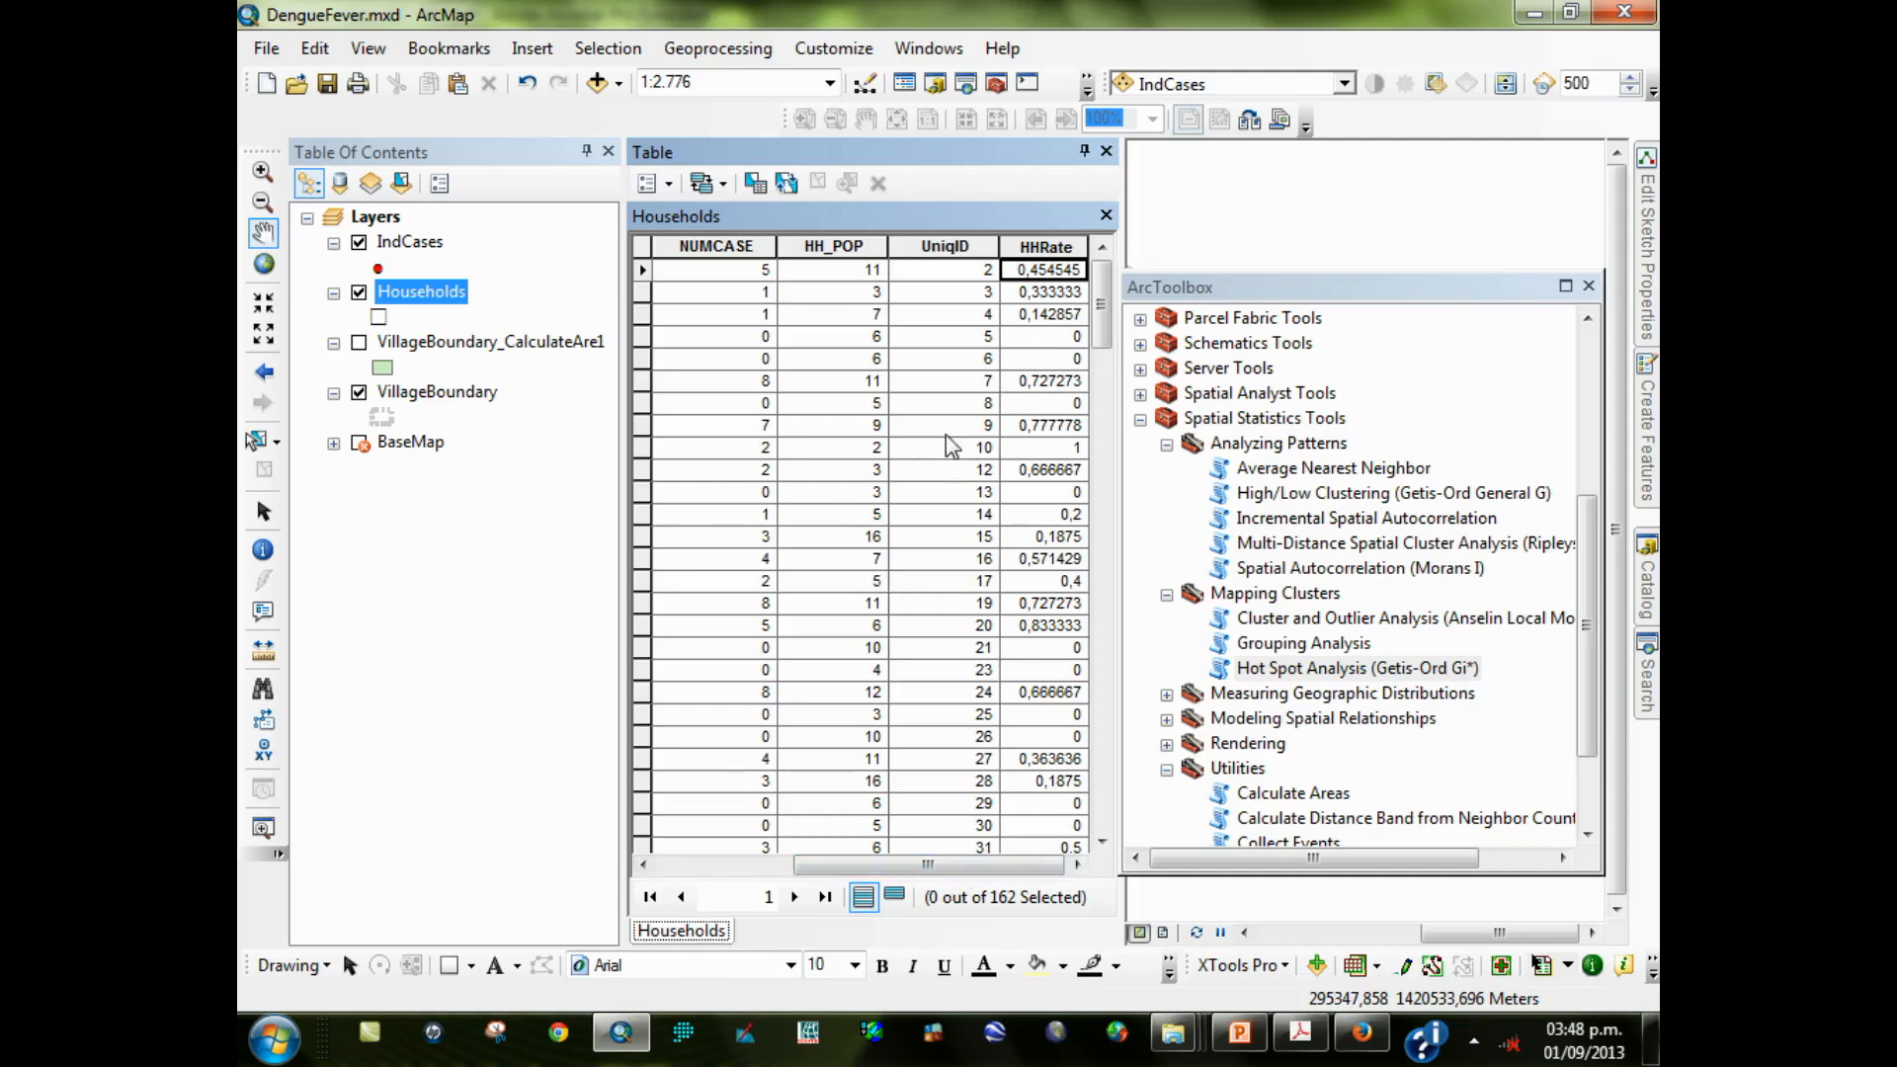
# Check HHRate and HH_POP for the household with UniqID 20 and look over the neighbouring records
pyautogui.scroll(-3, 929, 461)
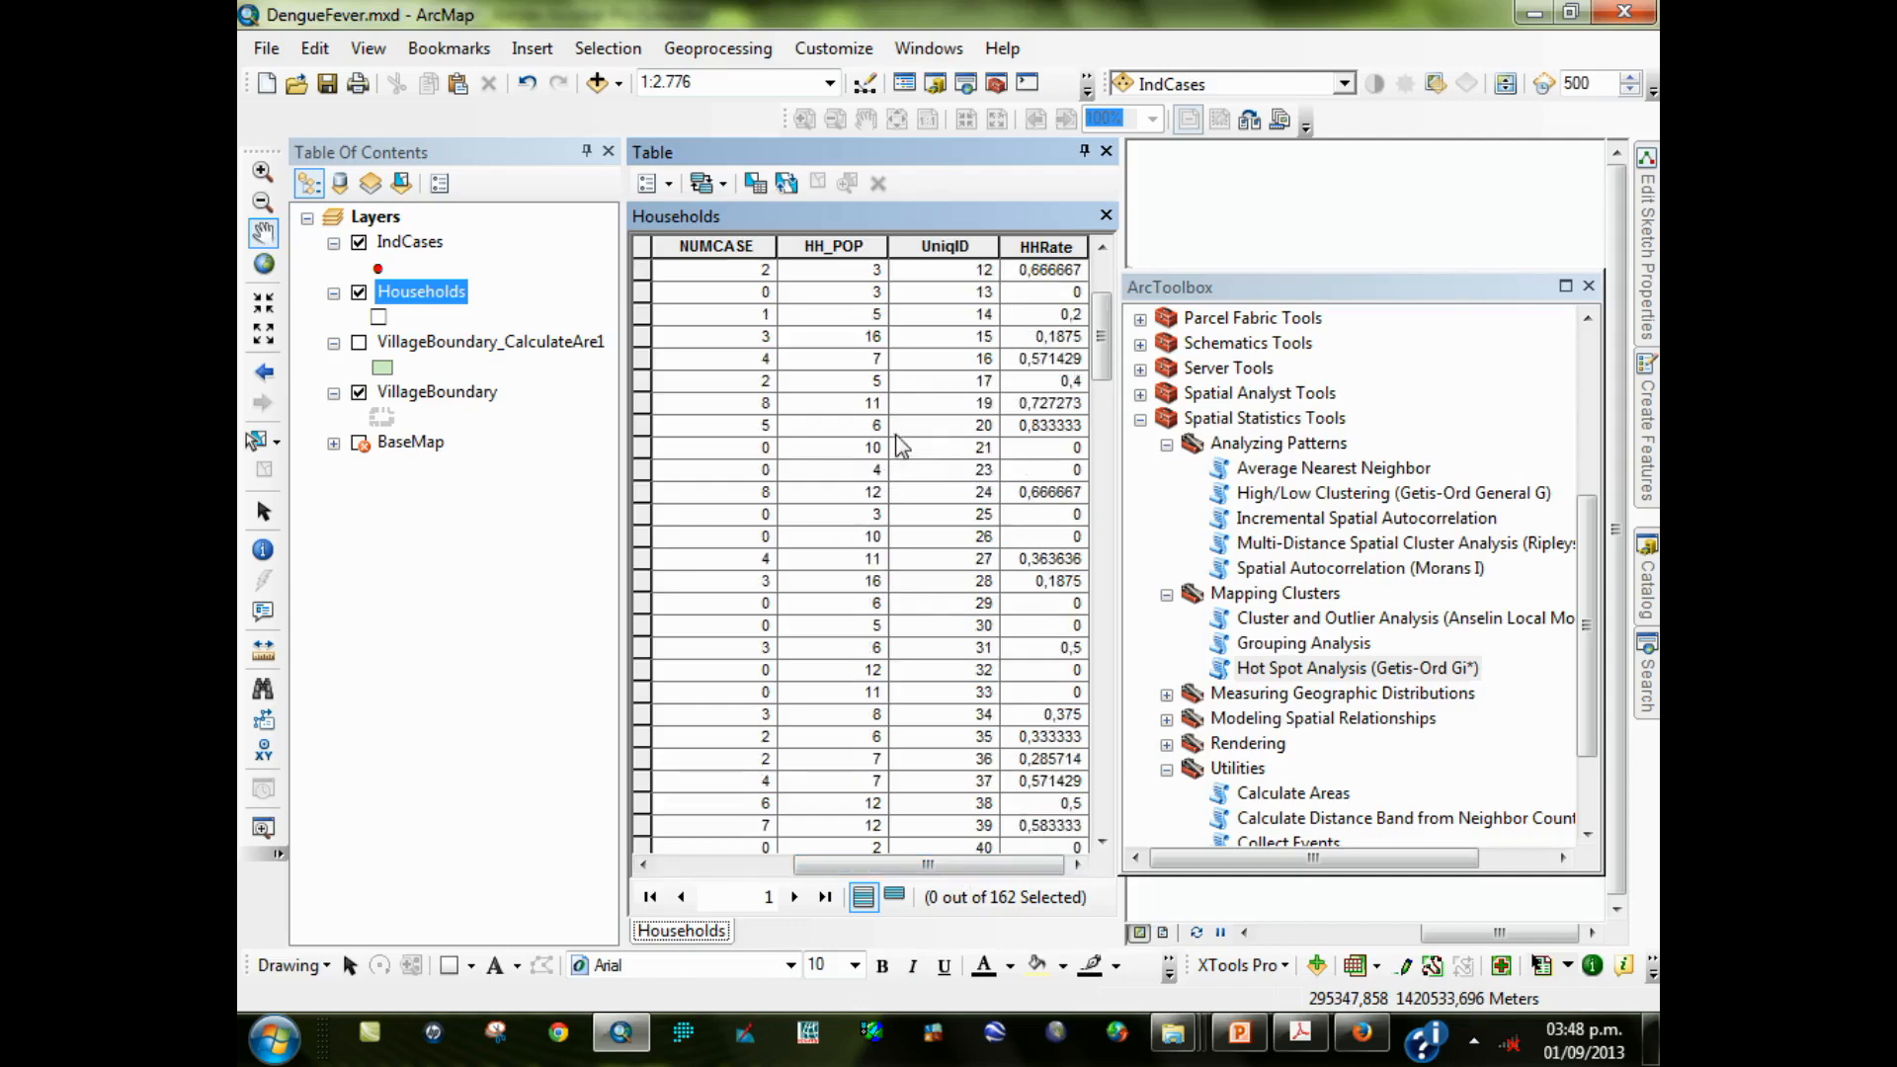
pyautogui.click(1050, 424)
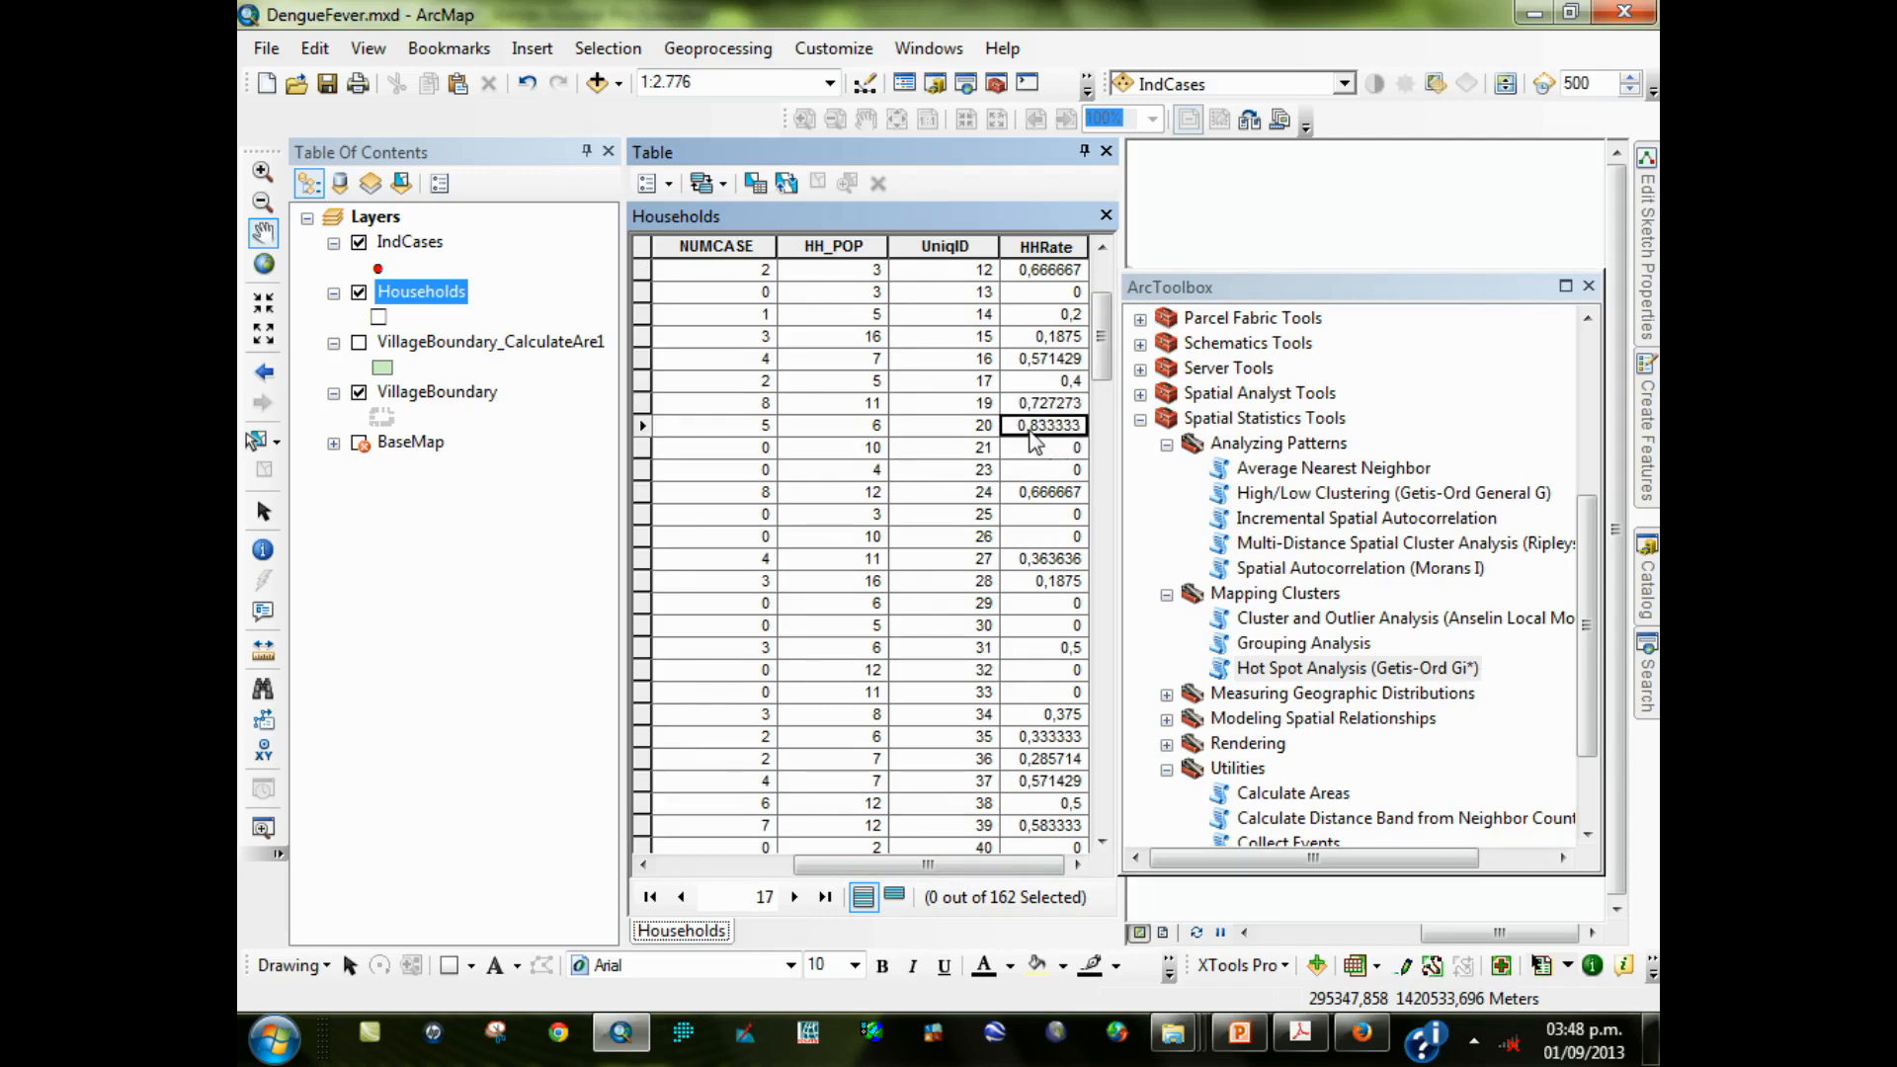
pyautogui.click(863, 427)
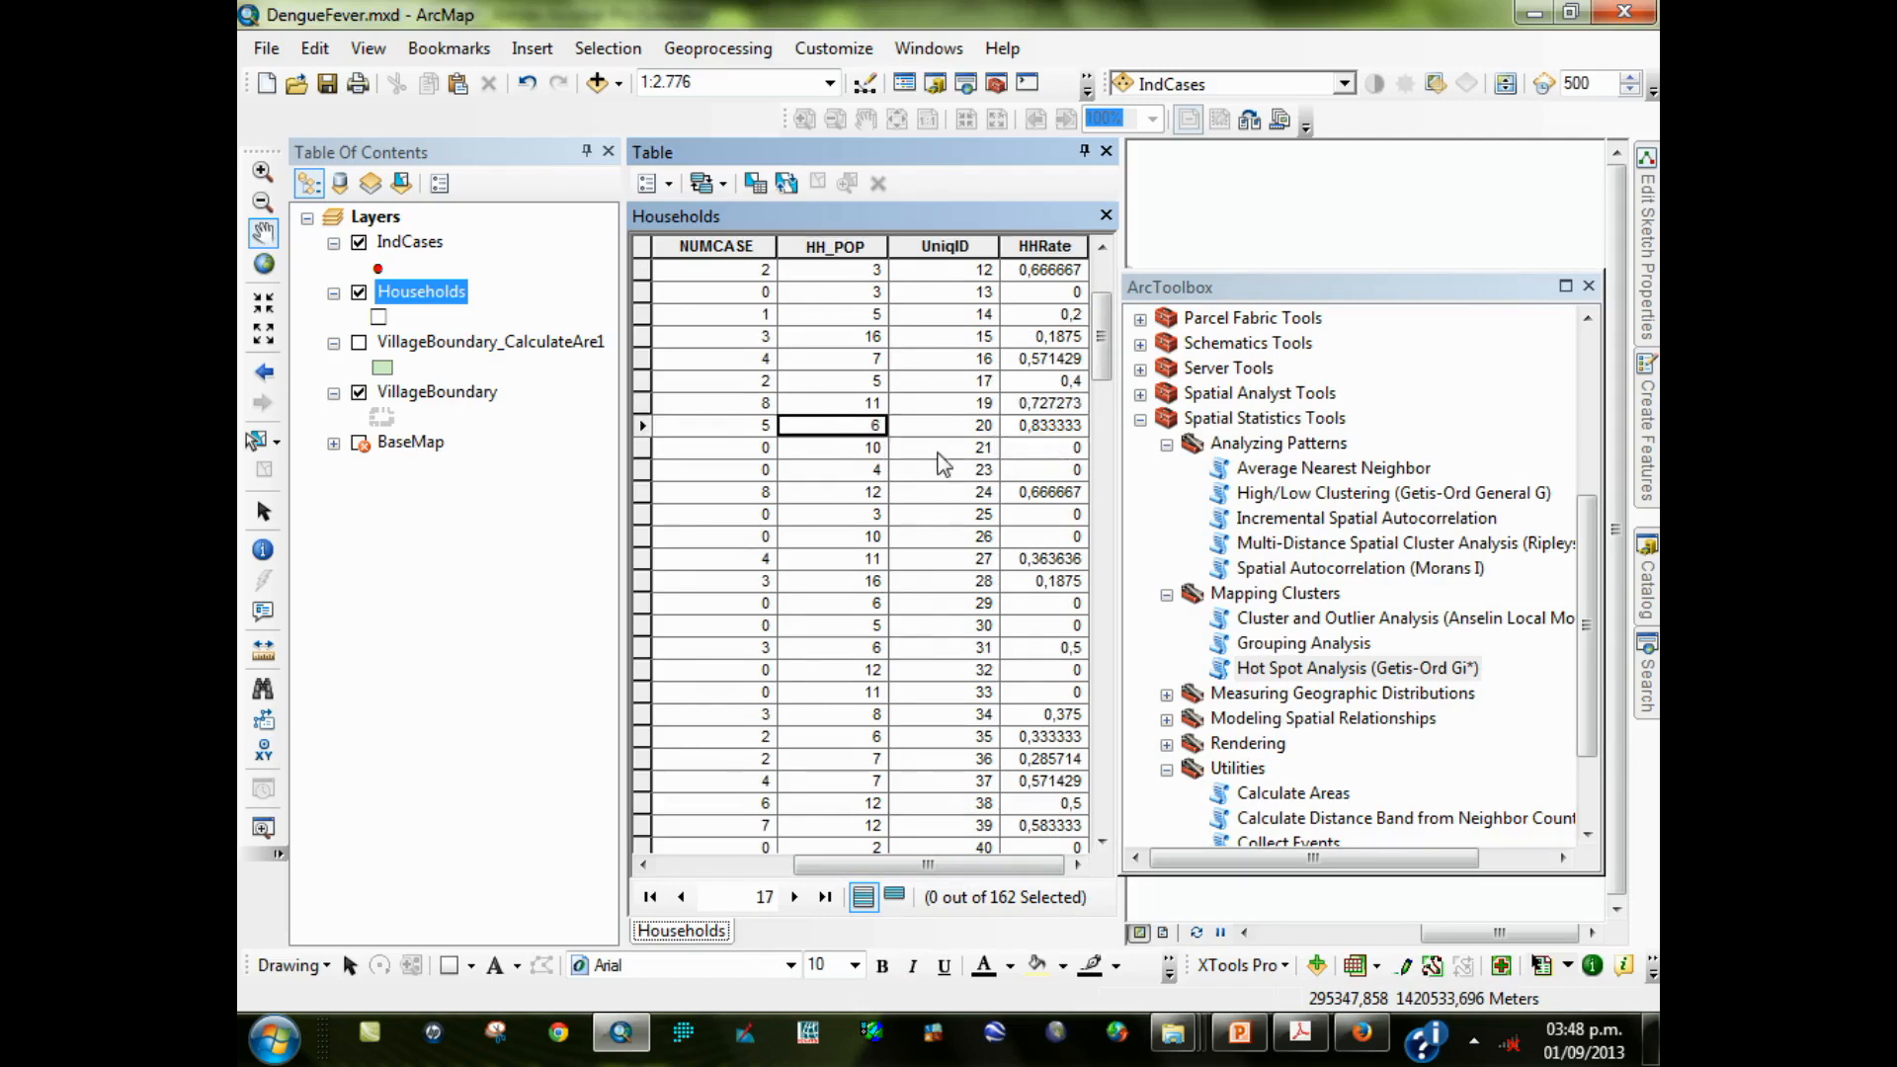
pyautogui.scroll(-3, 938, 459)
pyautogui.scroll(3, 933, 572)
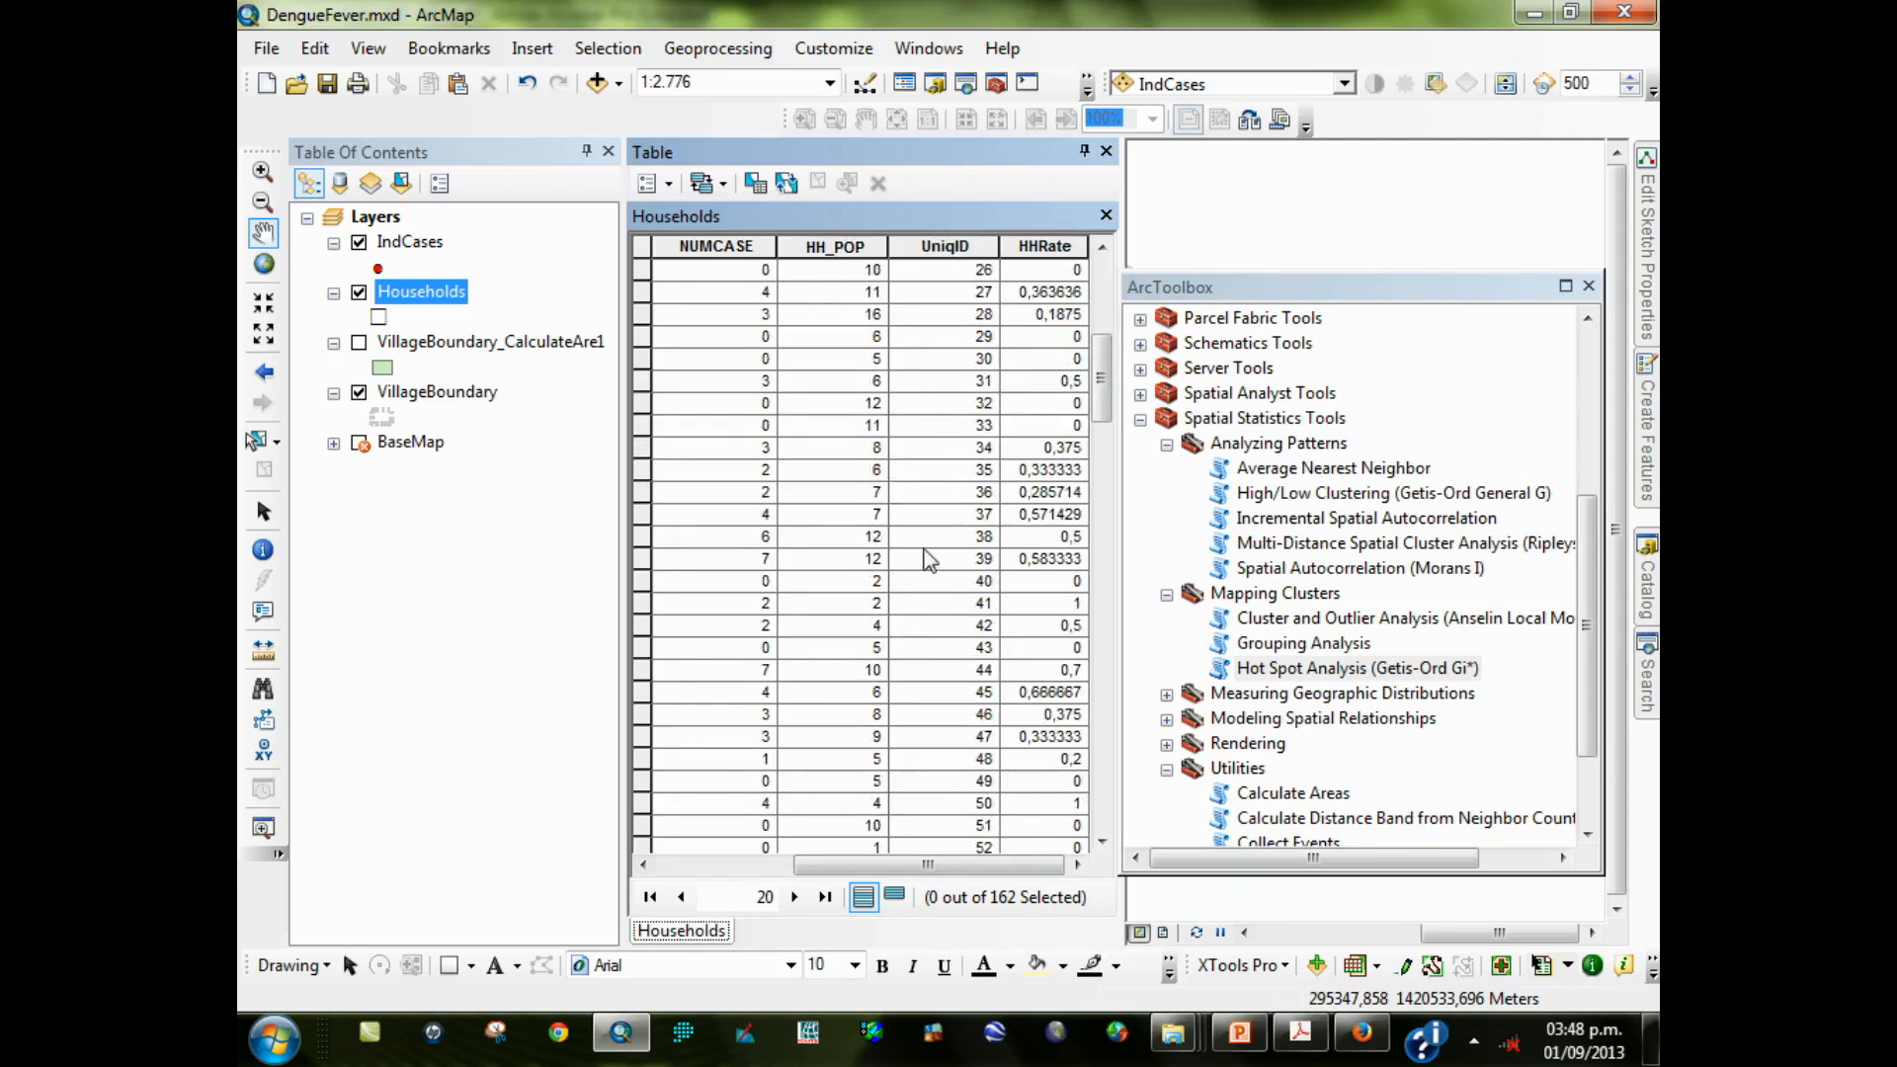
pyautogui.scroll(1, 926, 511)
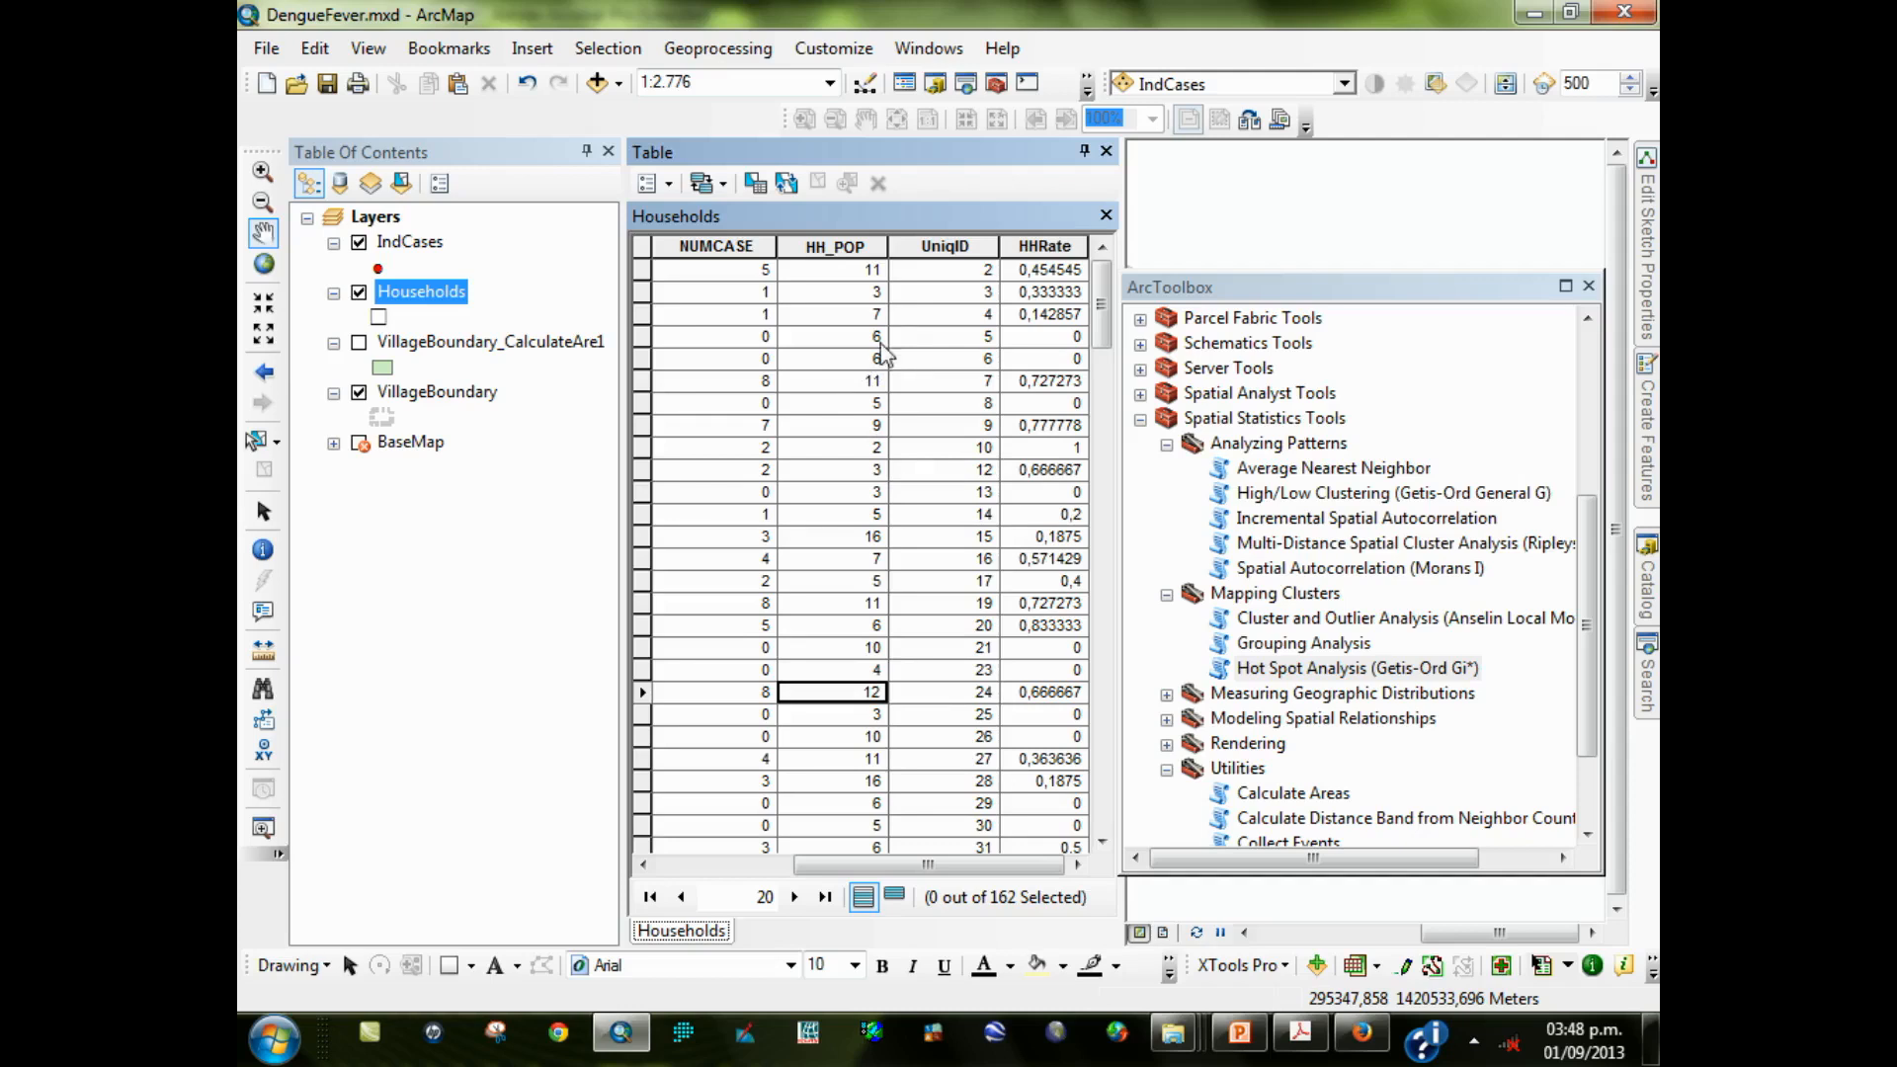
# Show the statistics of the HH_POP field and examine its minimum, mean and frequency distribution
pyautogui.click(839, 246)
pyautogui.rightClick(839, 246)
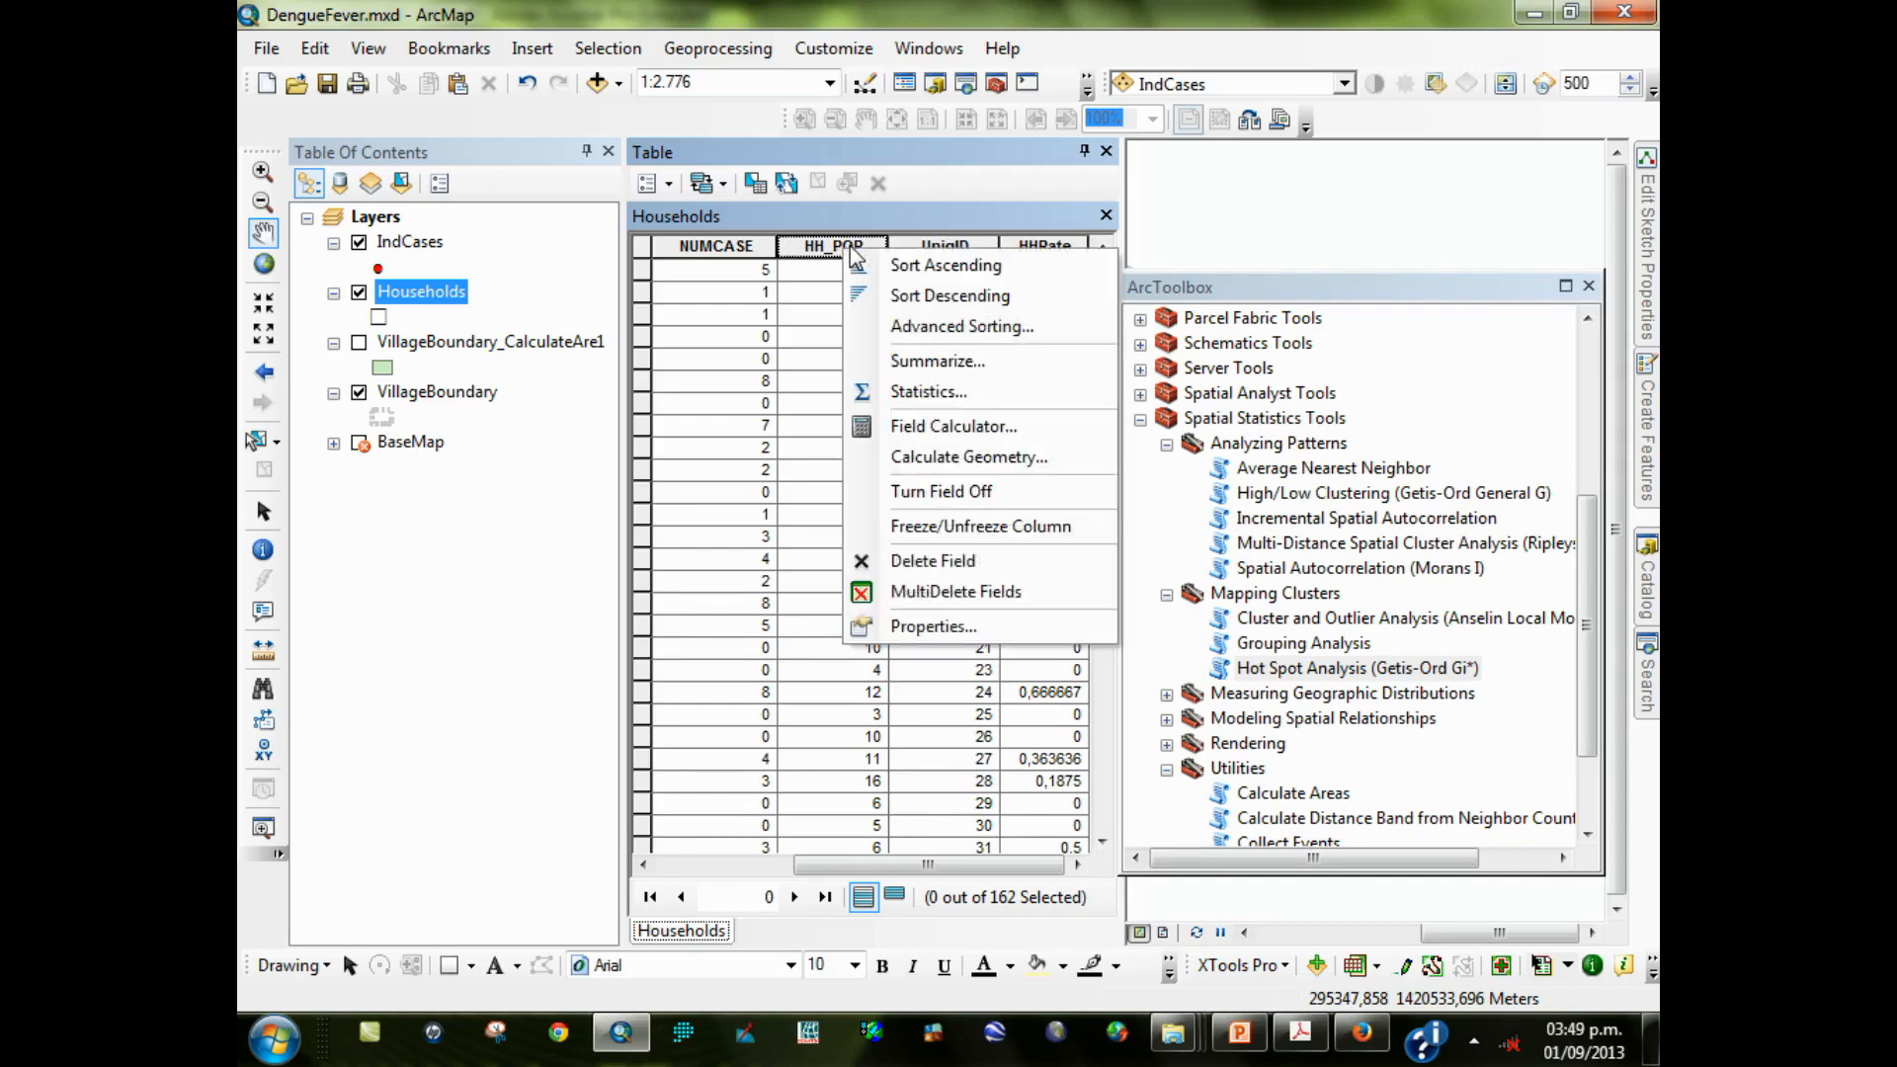
pyautogui.click(1017, 393)
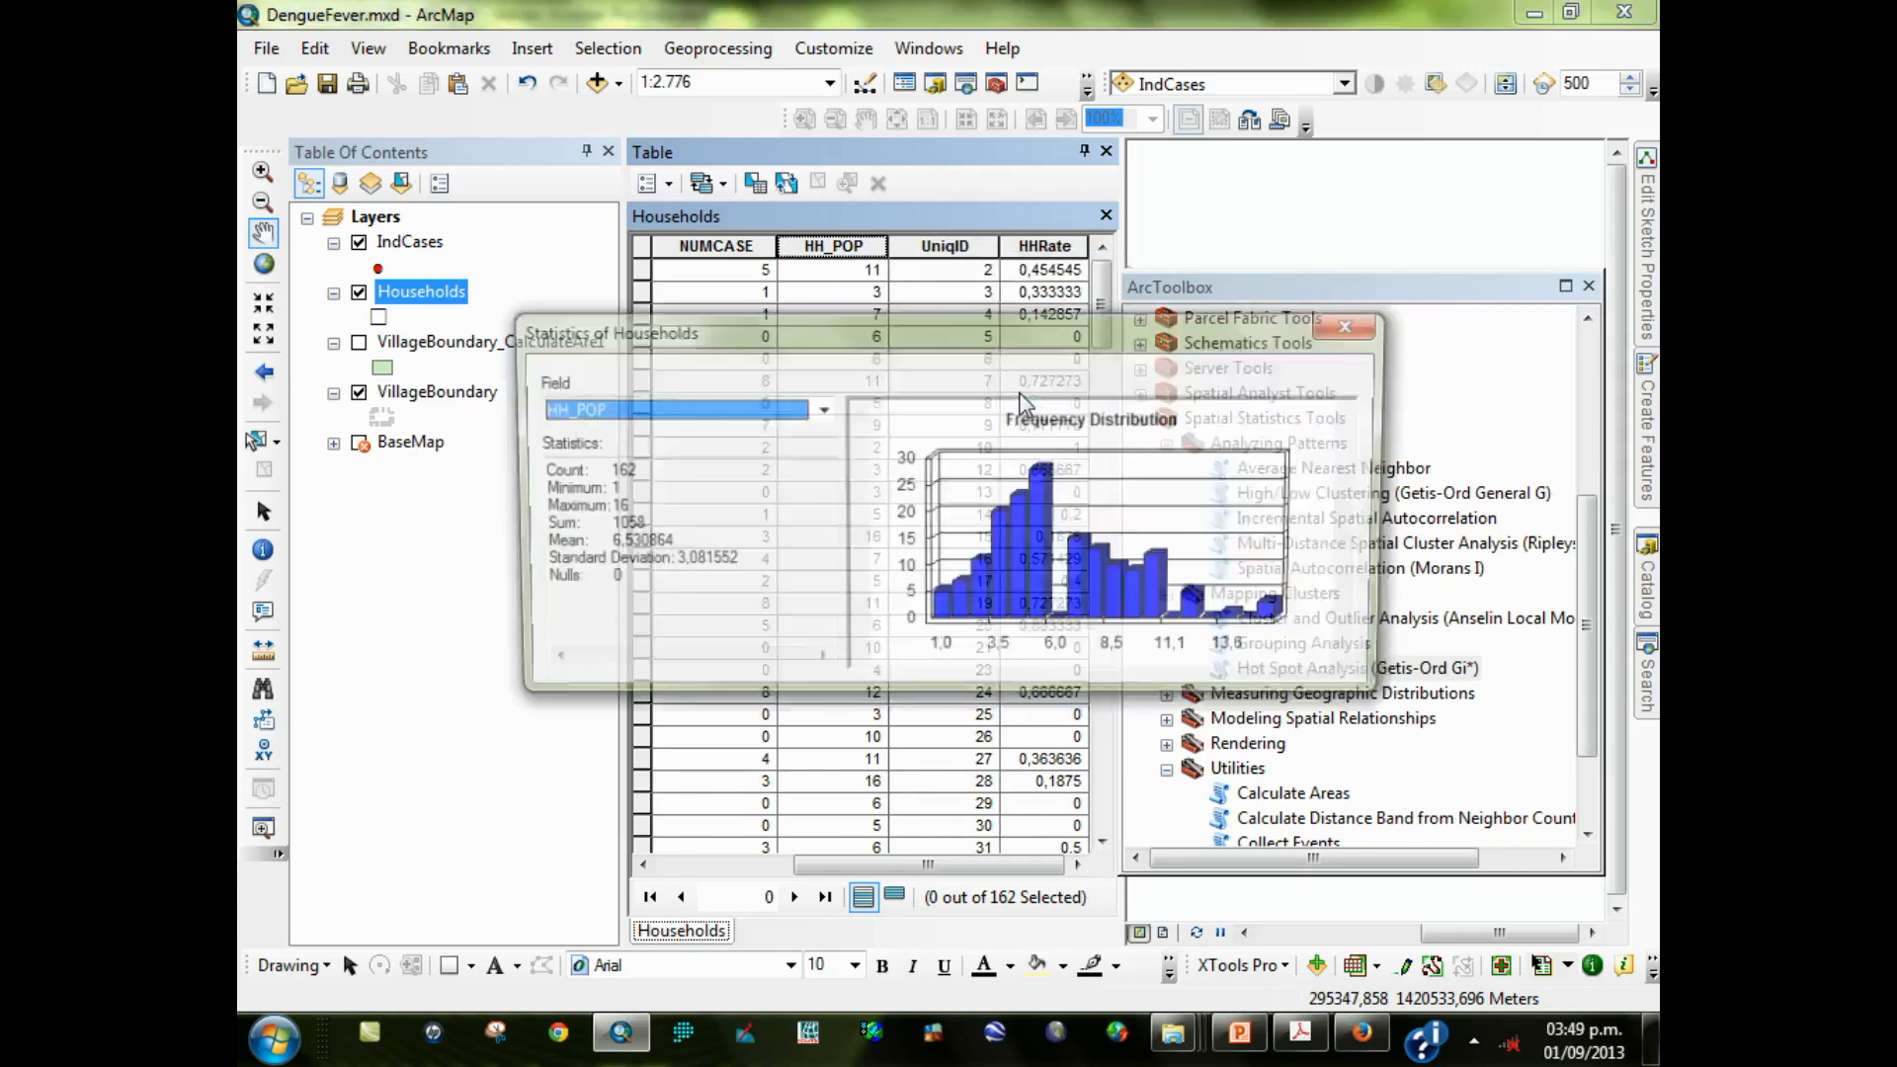
pyautogui.moveTo(1030, 341); pyautogui.dragTo(1018, 288)
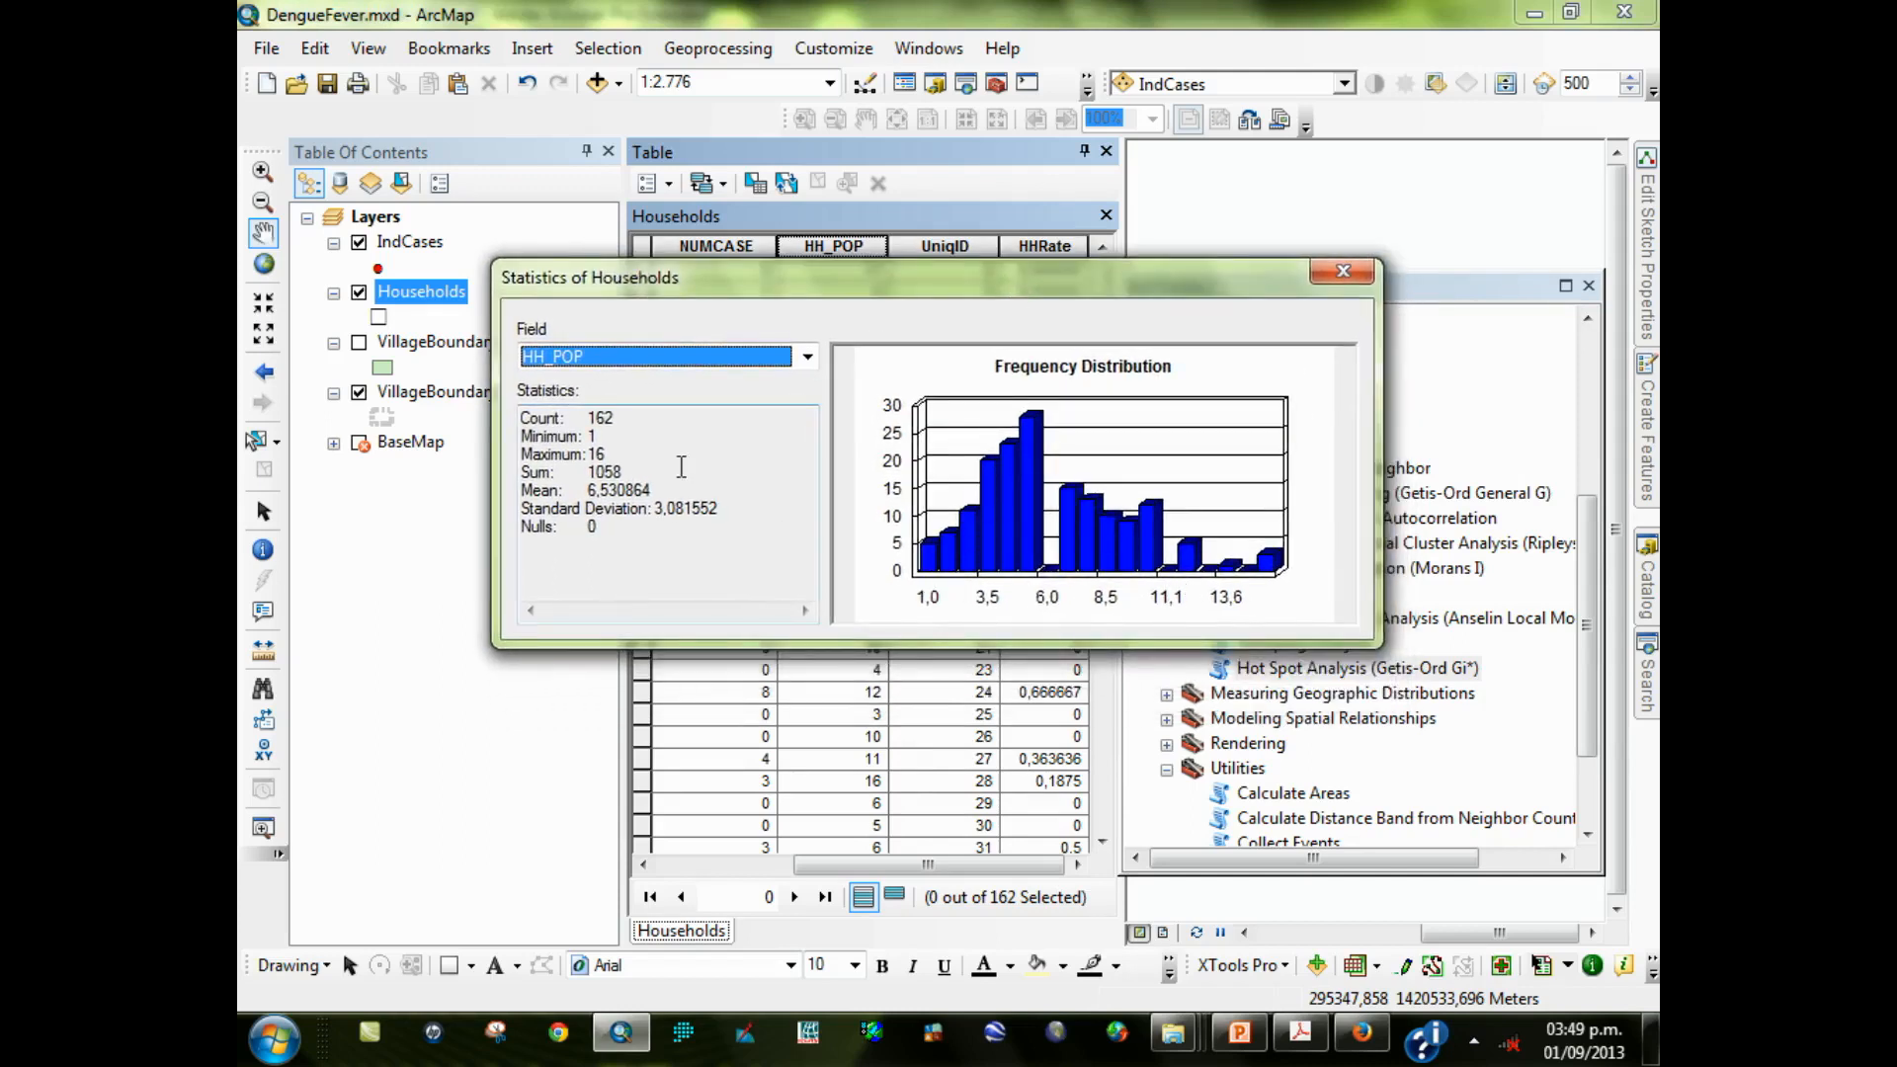
pyautogui.click(593, 437)
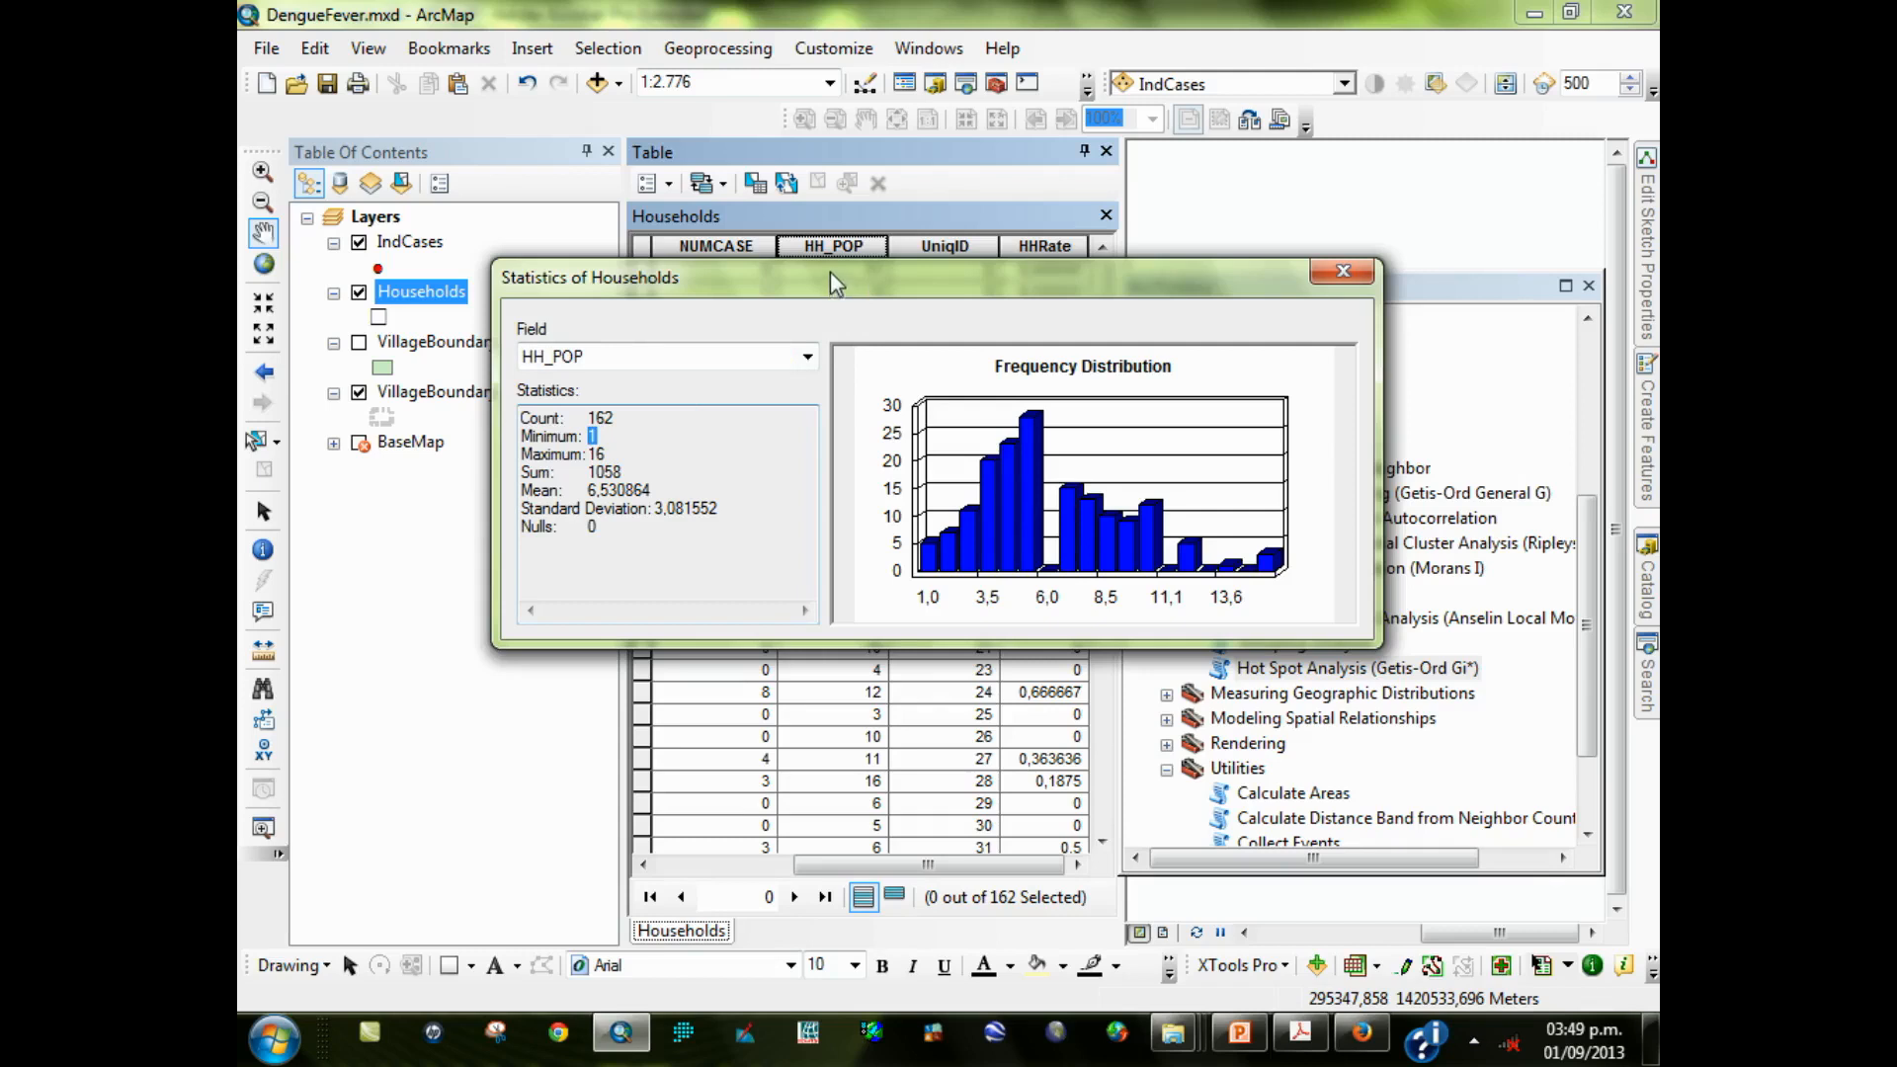
pyautogui.moveTo(830, 271); pyautogui.dragTo(919, 303)
pyautogui.moveTo(704, 486); pyautogui.dragTo(747, 512)
pyautogui.click(721, 535)
pyautogui.click(748, 522)
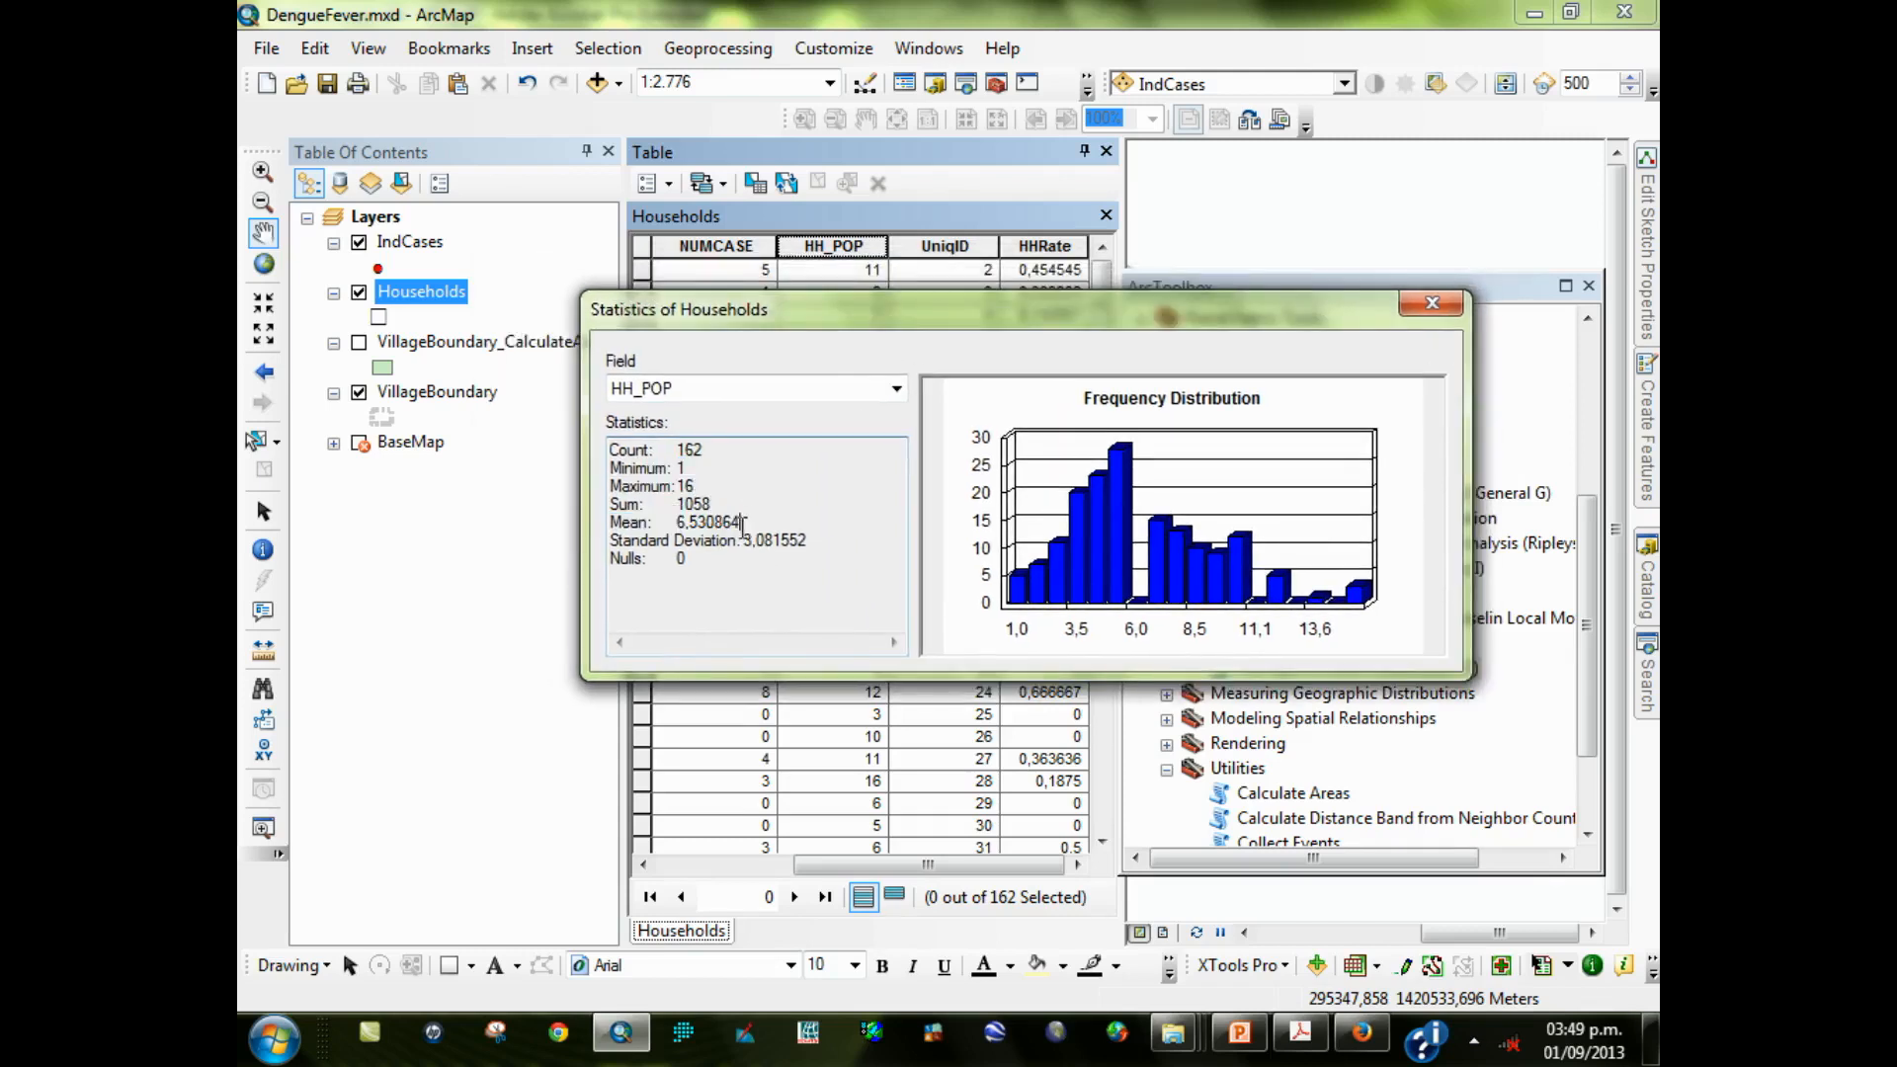
# Switch the statistics to the HHRate field, check its mean and distribution, and close the statistics window
pyautogui.click(893, 392)
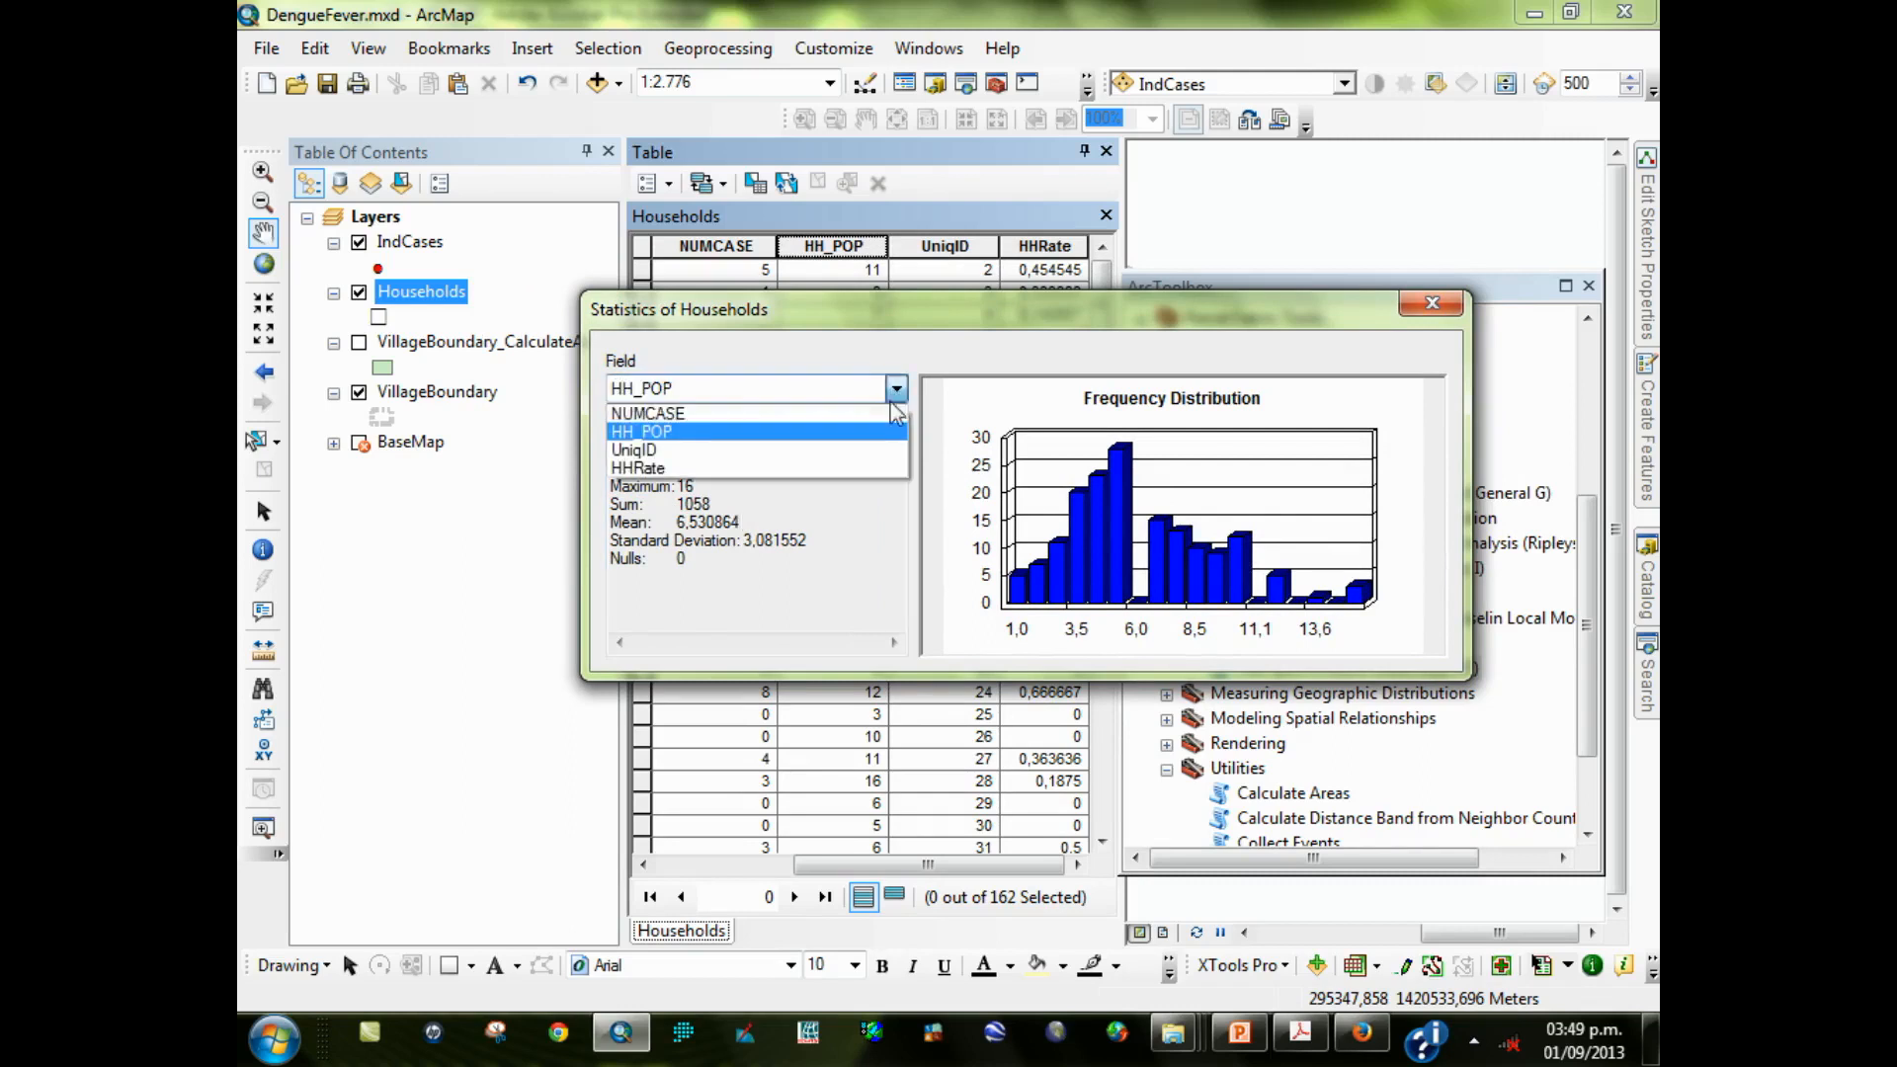
pyautogui.click(826, 468)
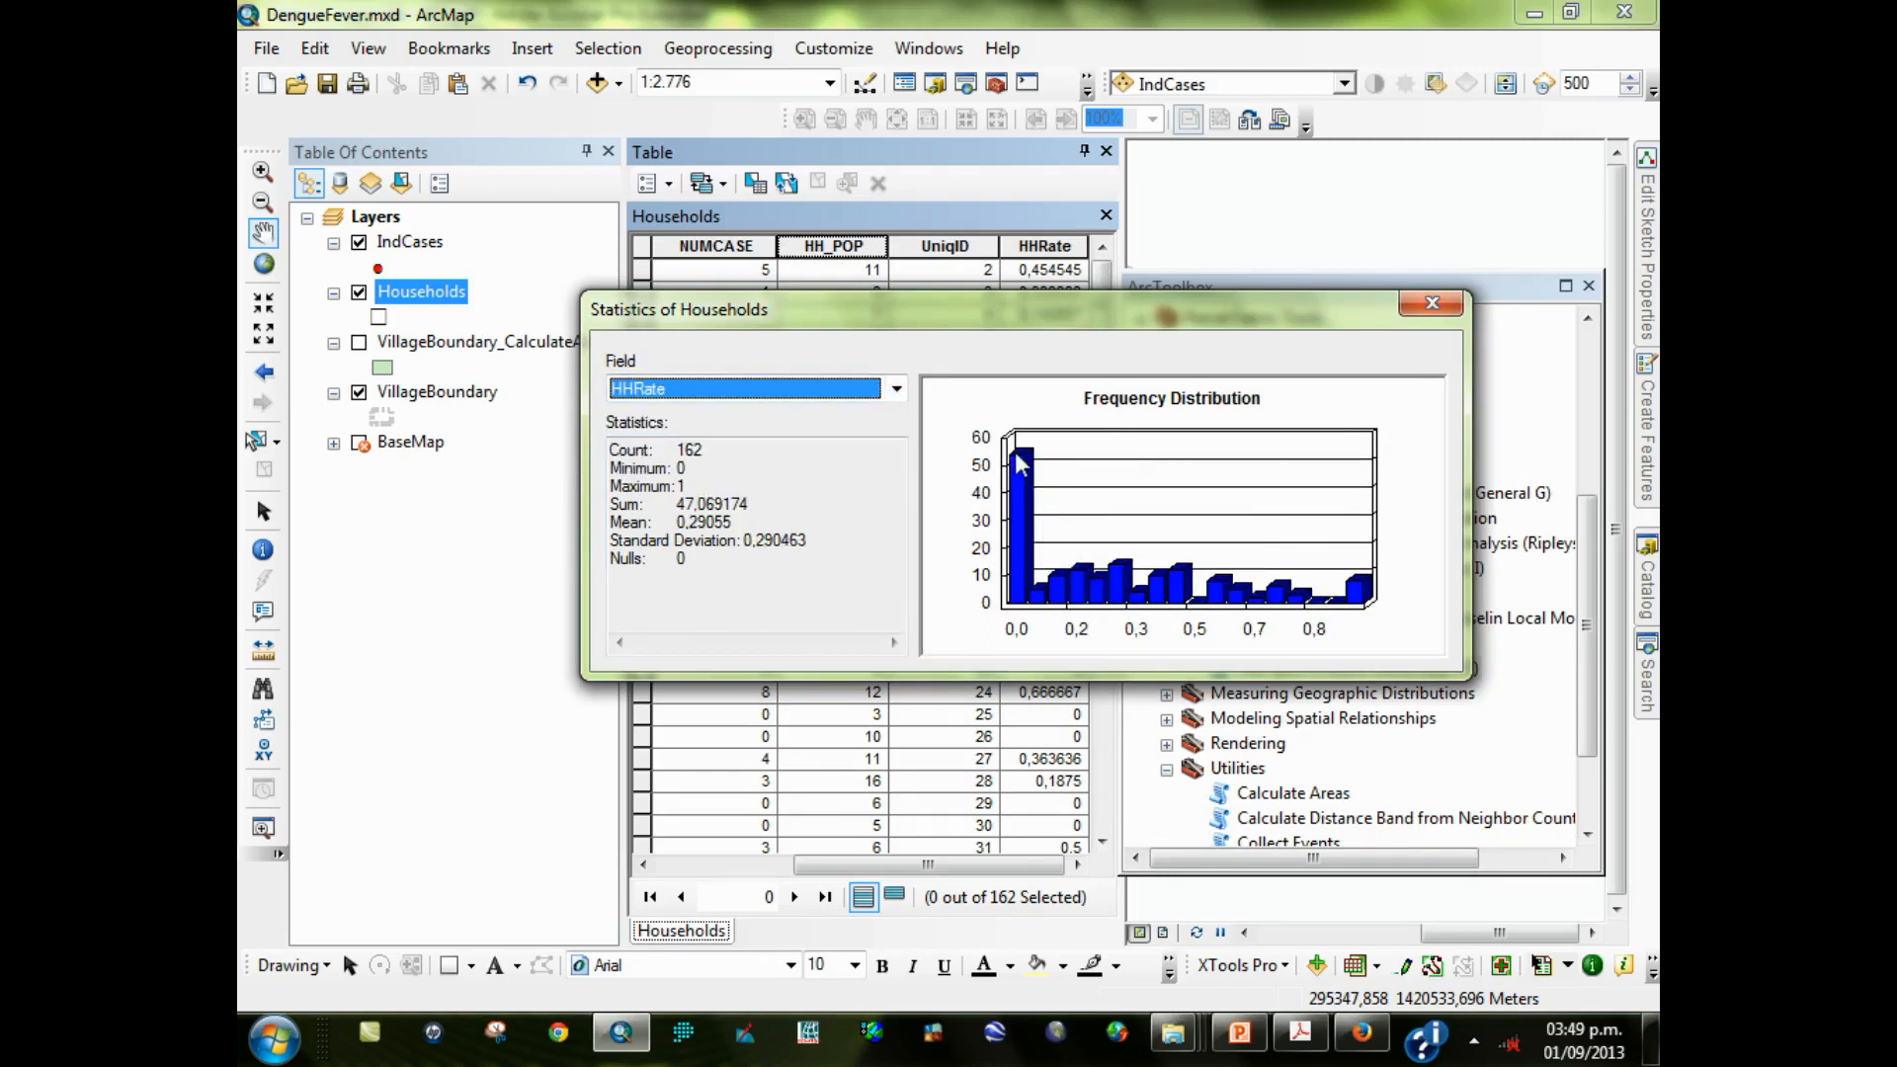
pyautogui.click(755, 521)
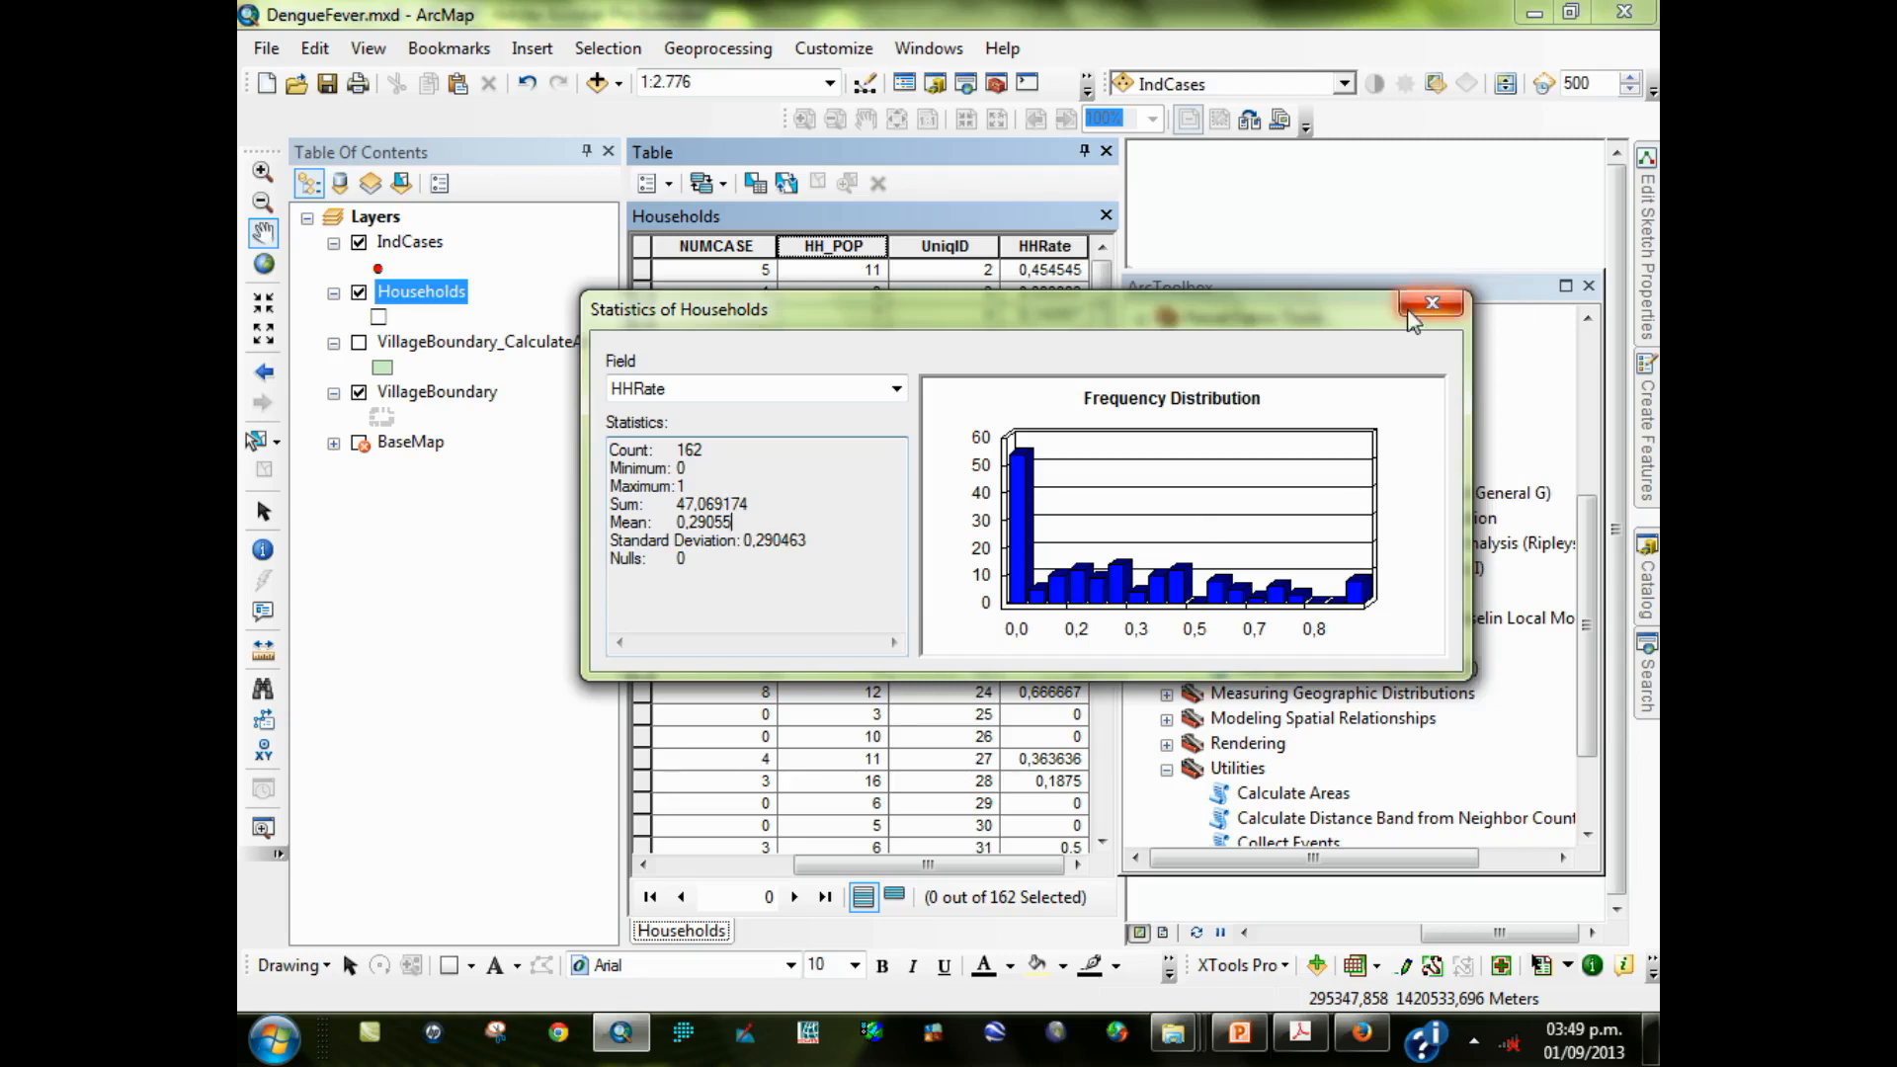
pyautogui.click(1431, 302)
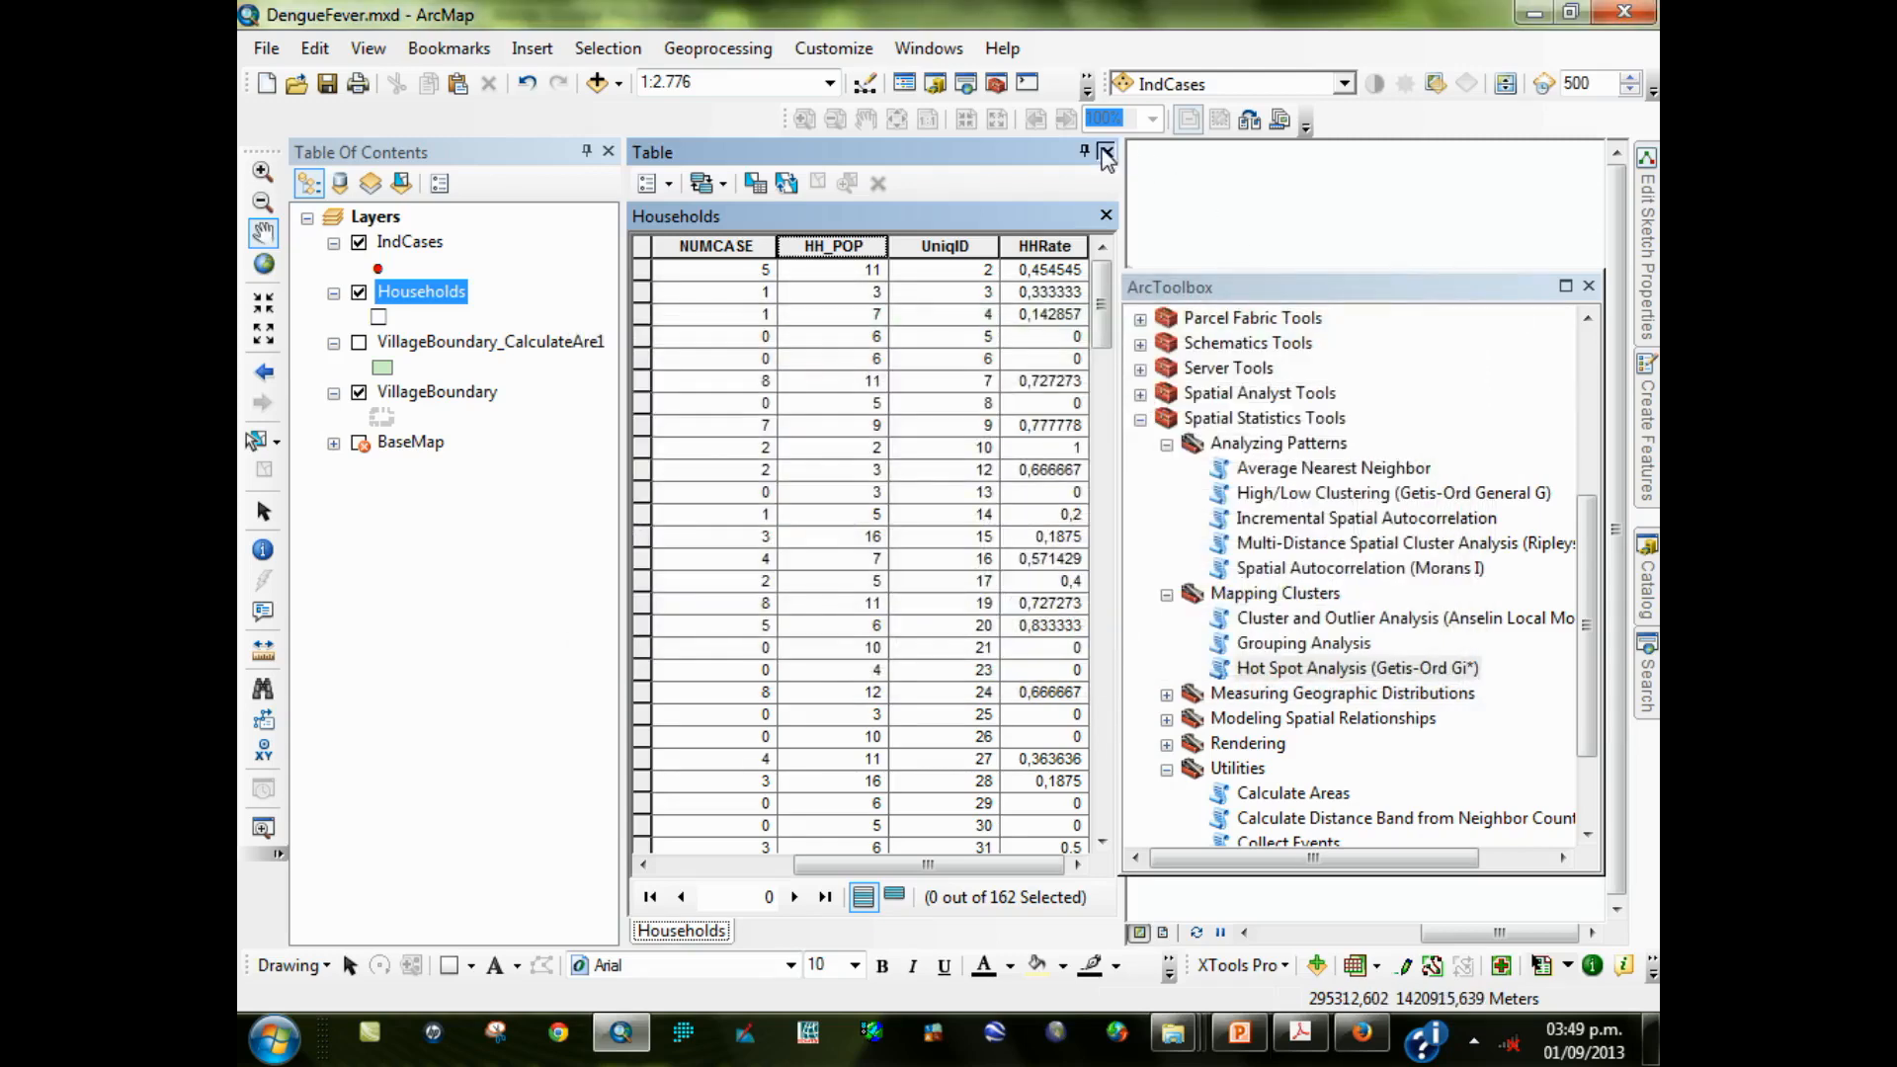
# Close the Households table and open the Hot Spot Analysis (Getis-Ord Gi*) tool, keeping FIXED_DISTANCE_BAND as the conceptualization of spatial relationships
pyautogui.click(1106, 153)
pyautogui.moveTo(1242, 282); pyautogui.dragTo(1281, 224)
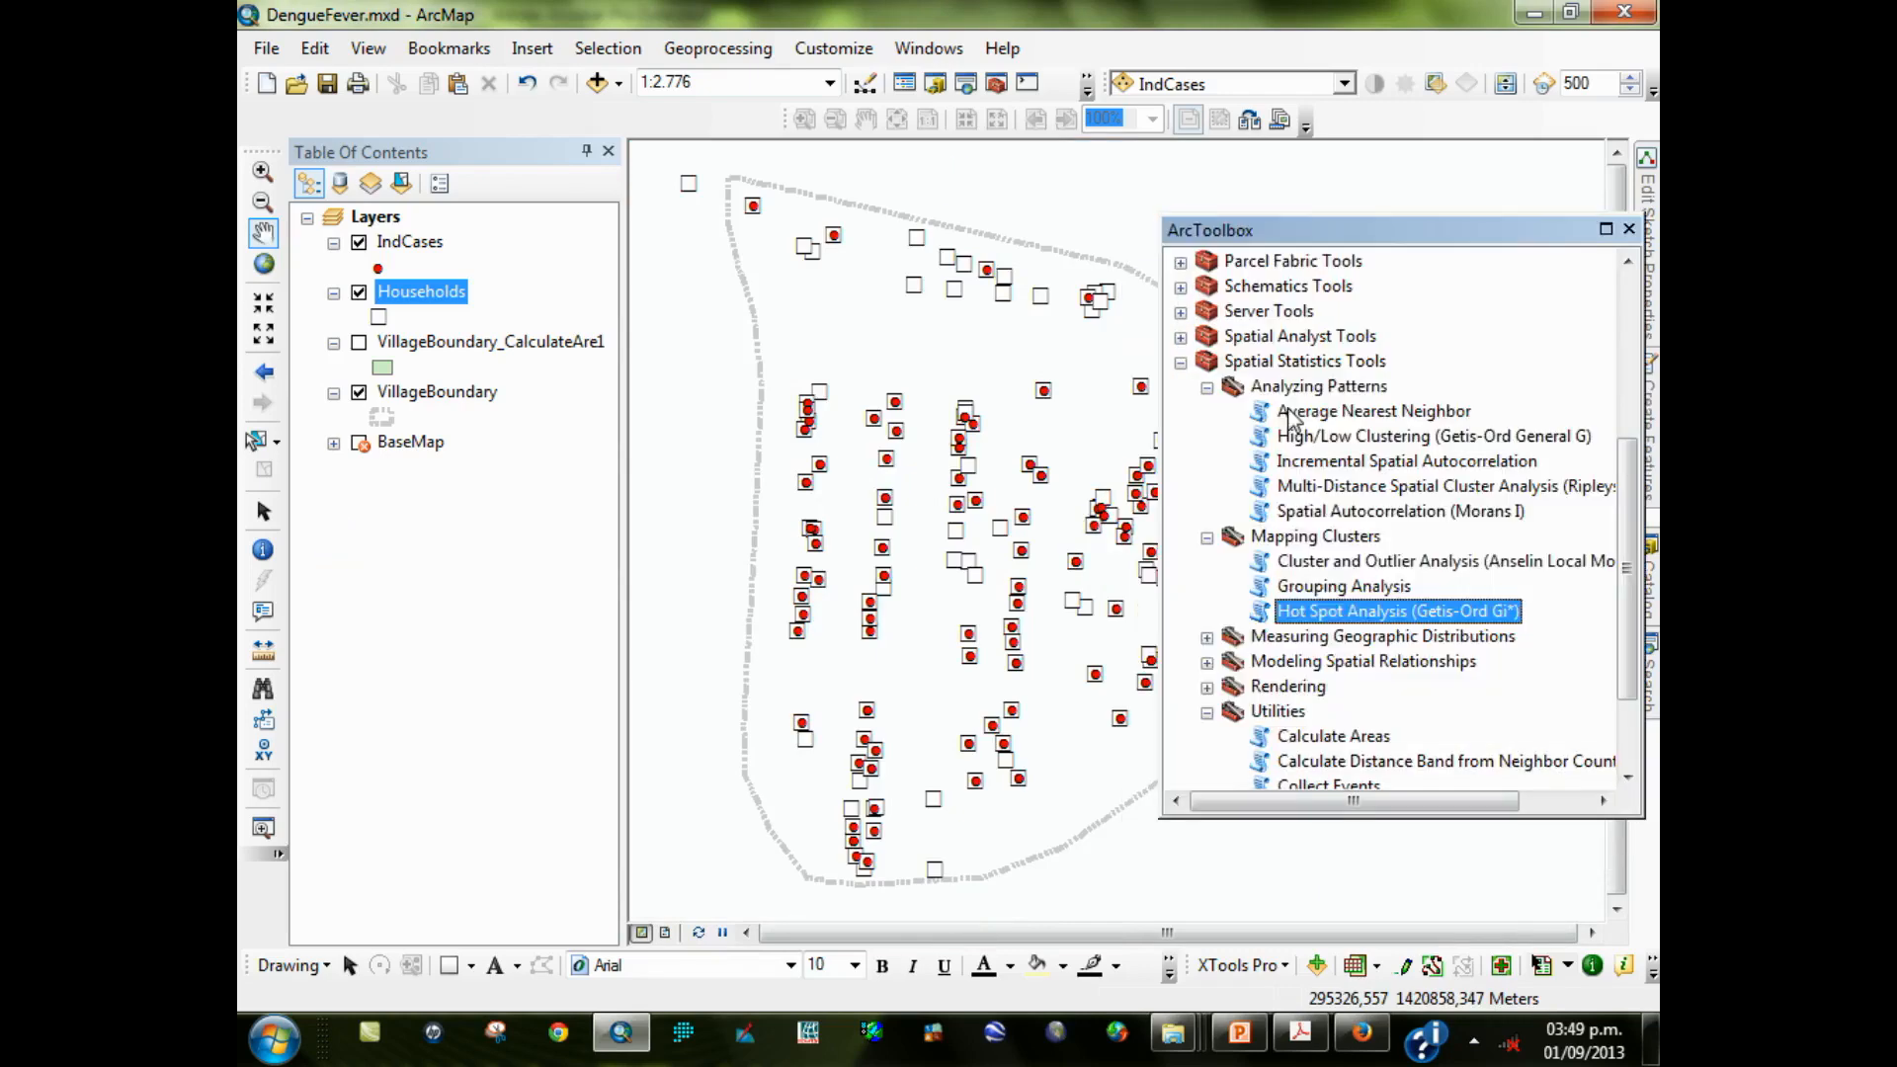
pyautogui.doubleClick(1352, 611)
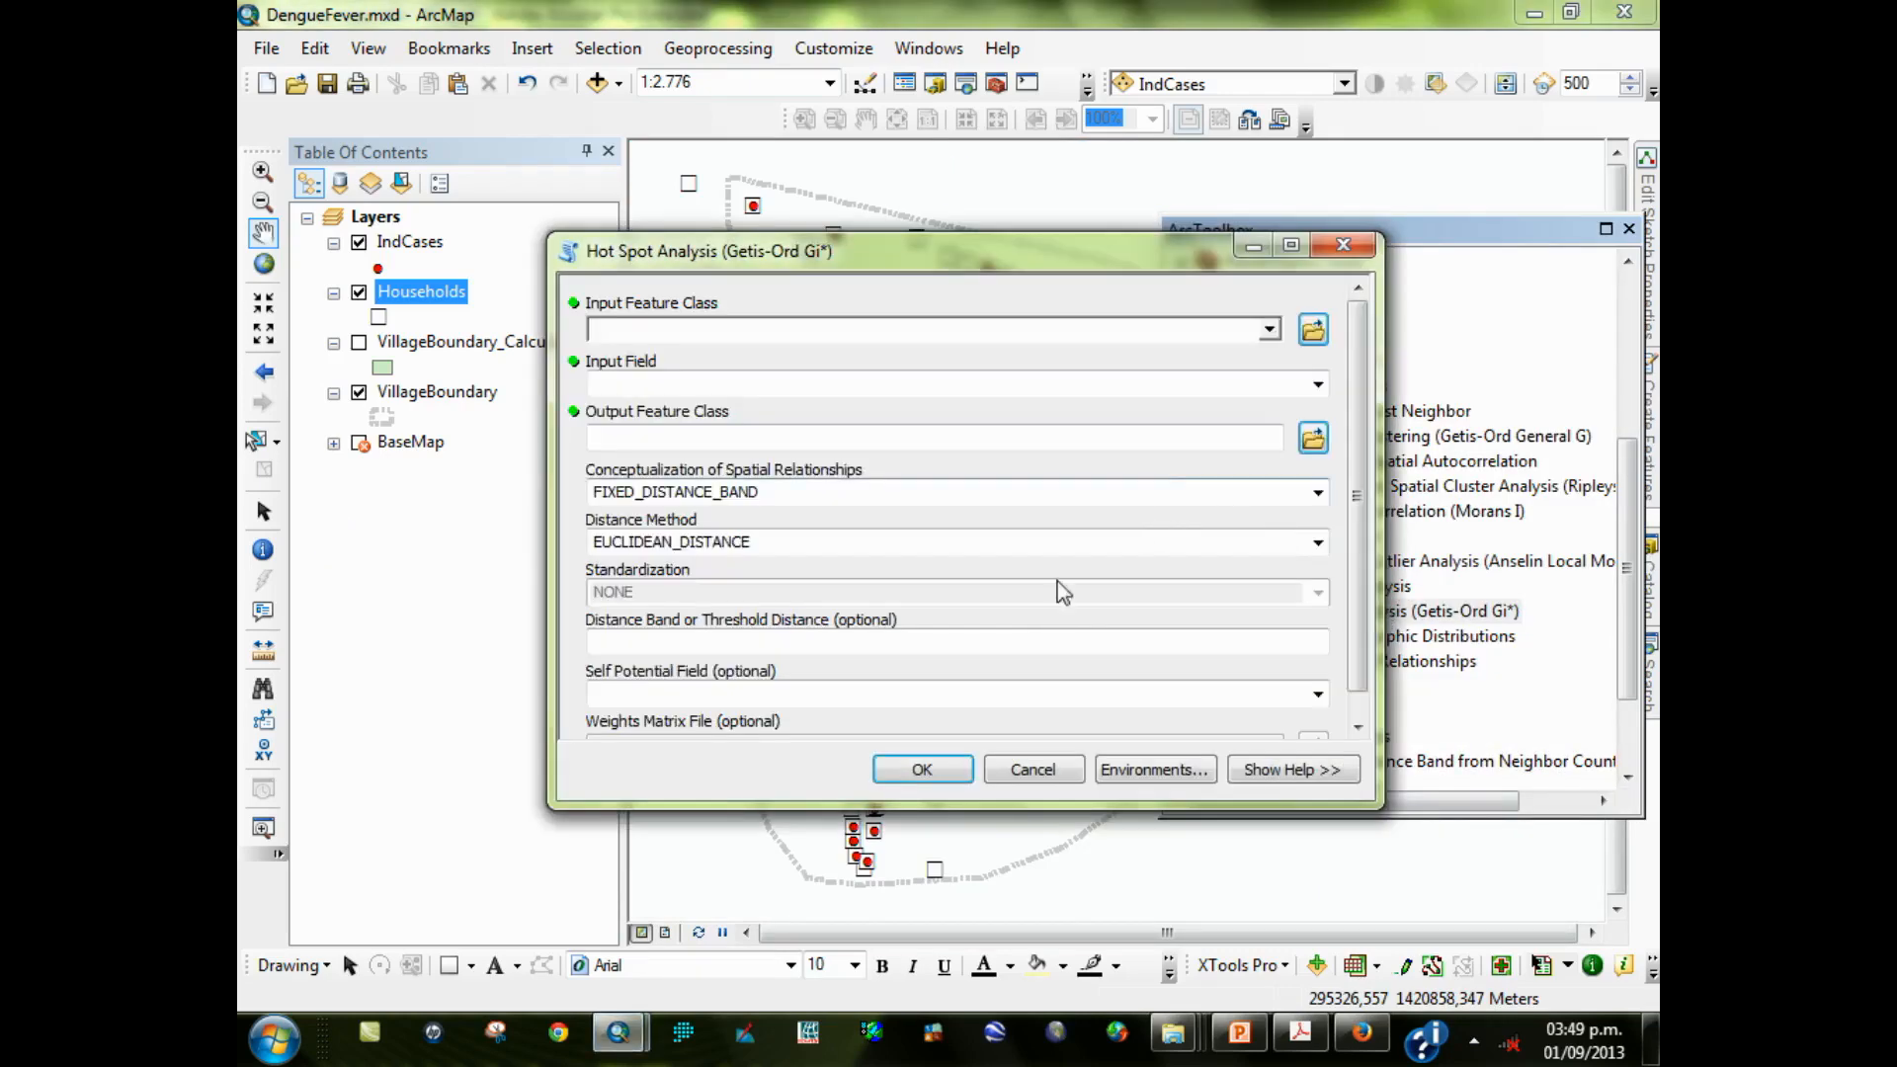
pyautogui.click(875, 493)
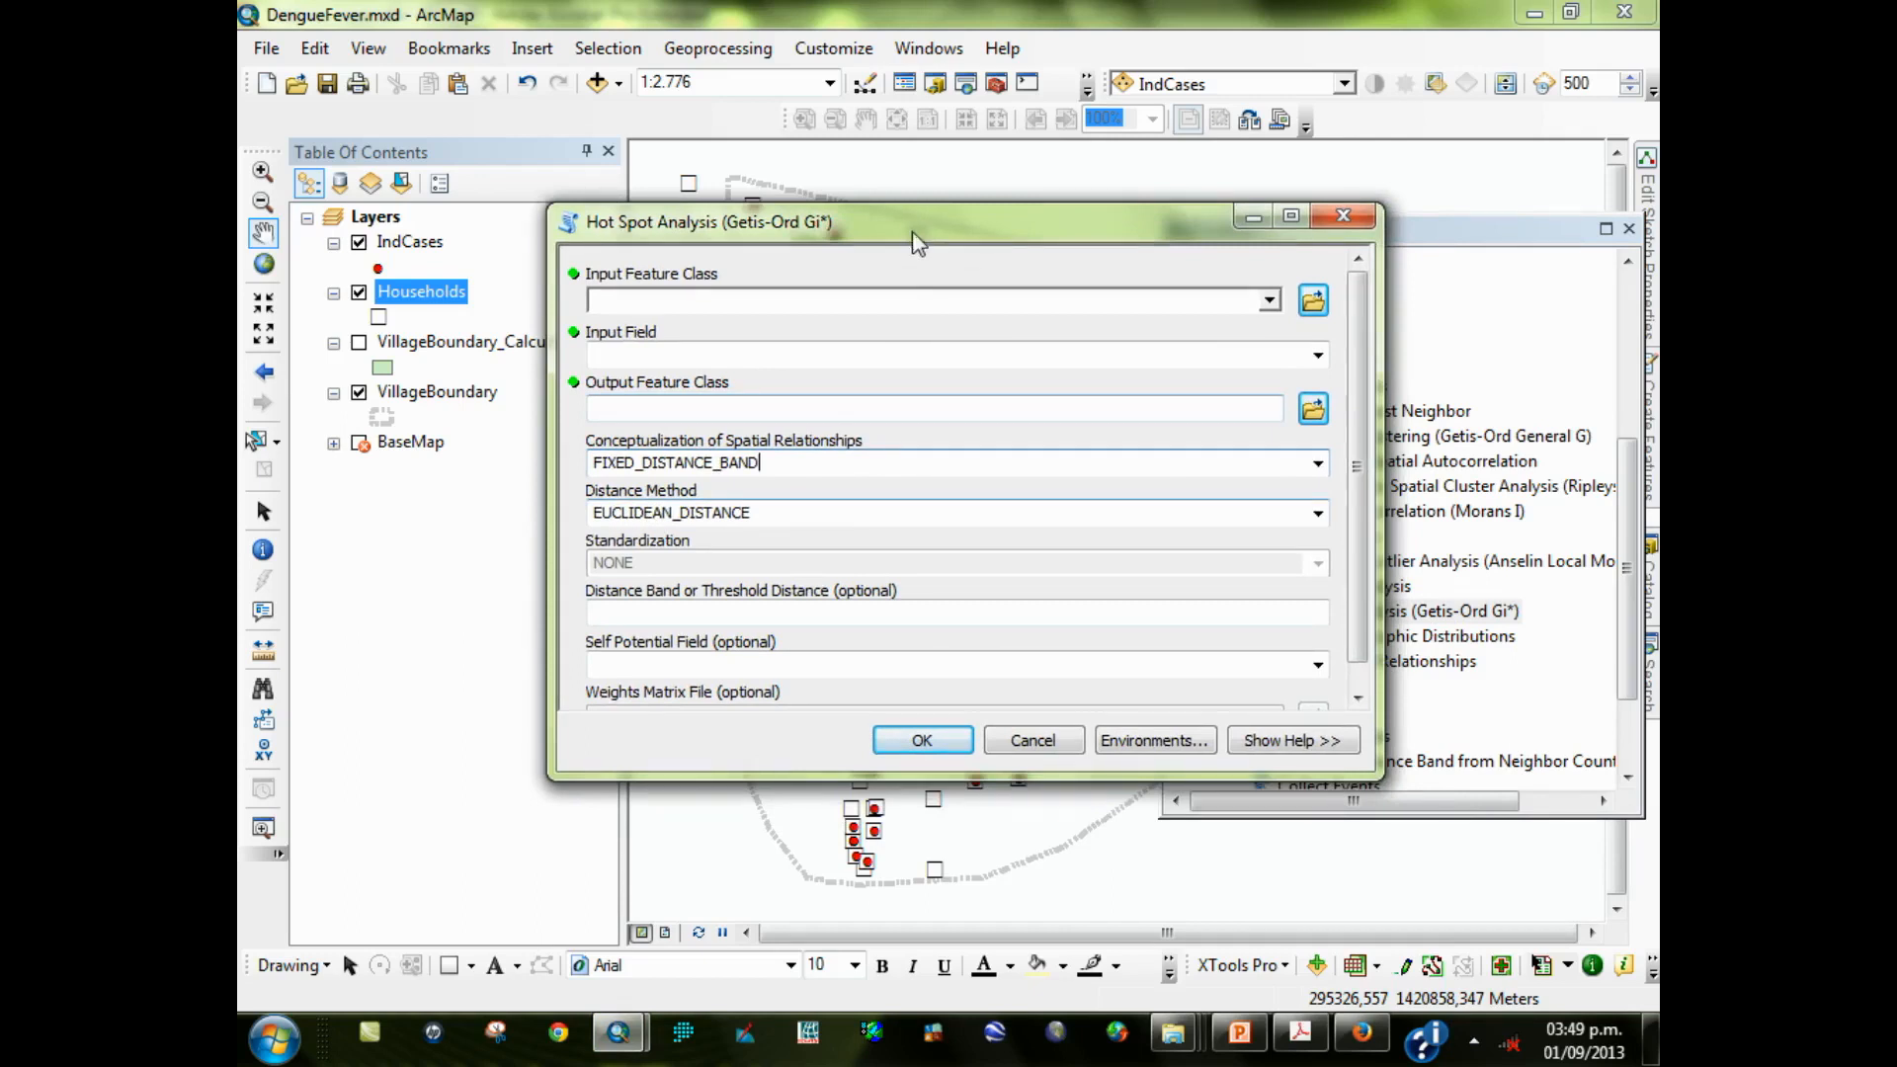
pyautogui.moveTo(910, 247); pyautogui.dragTo(906, 296)
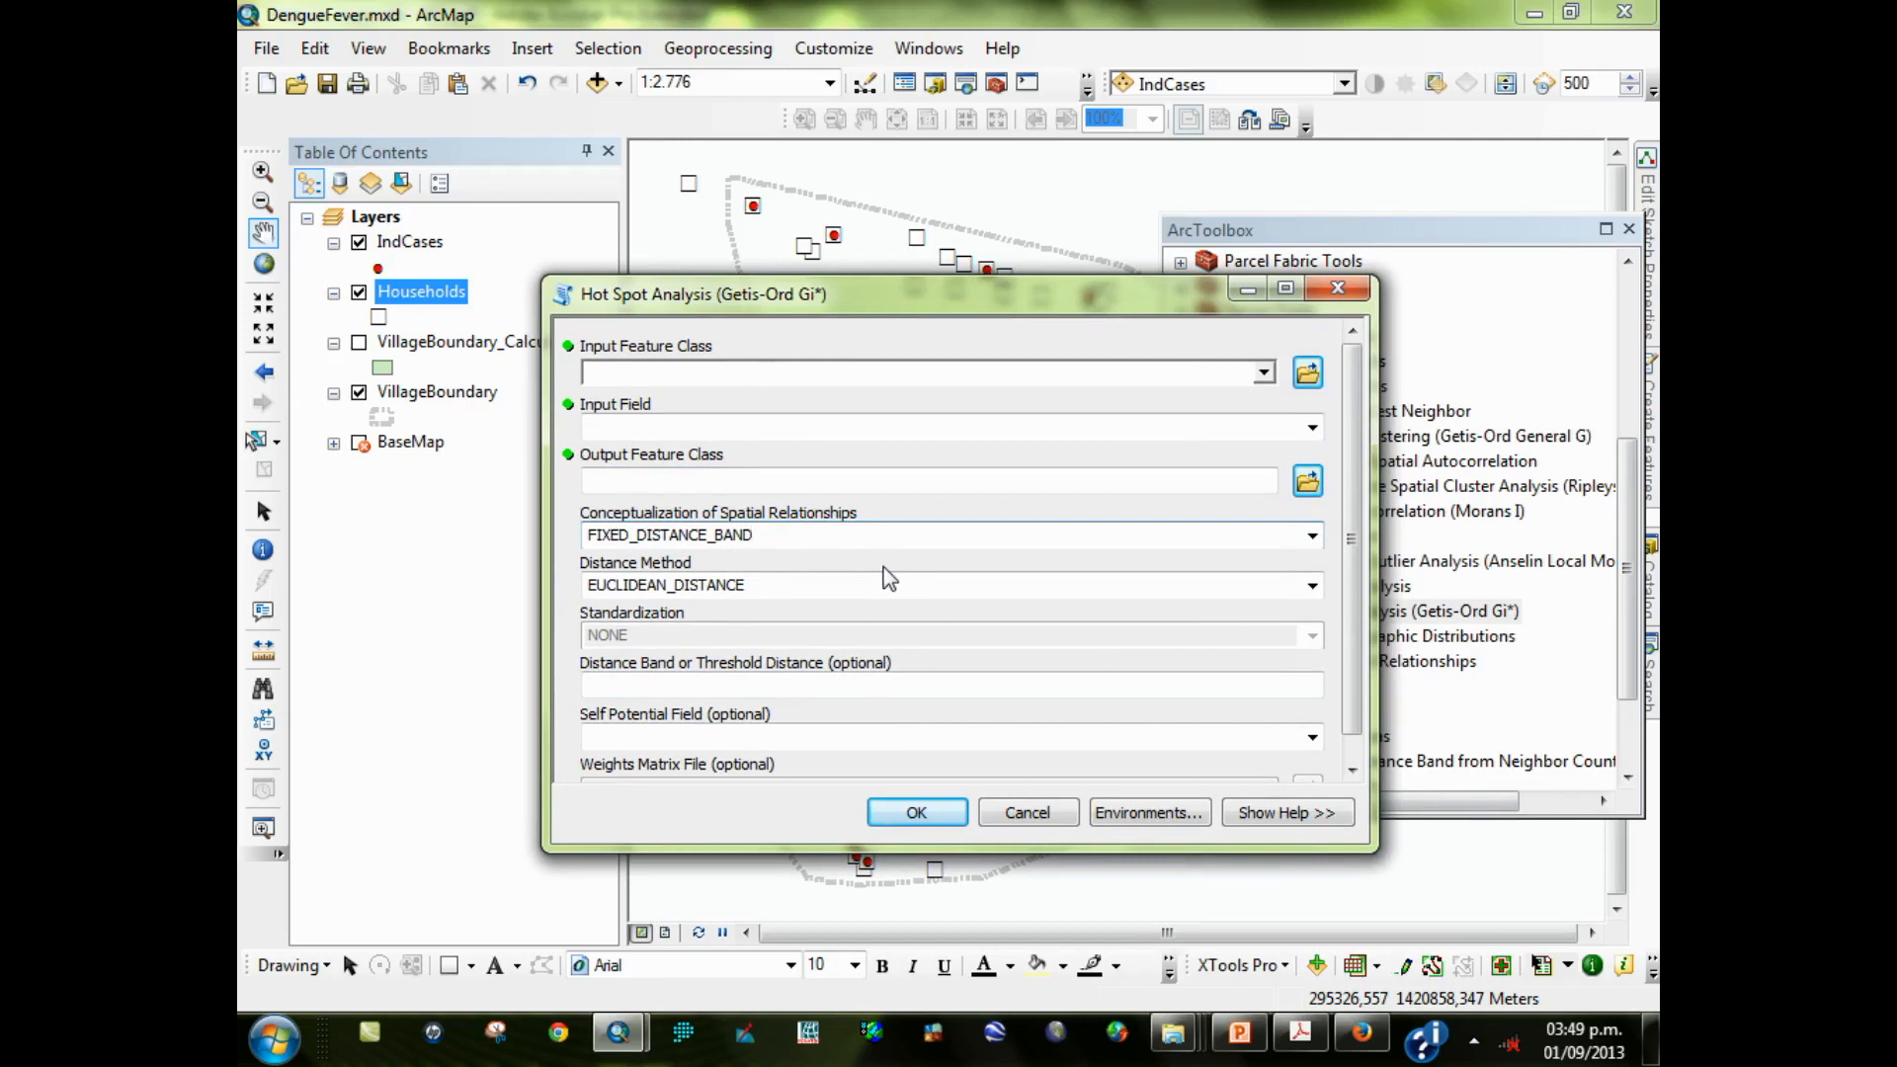
# Switch to the GeoCuant_EstEspacial.pptx presentation and review the slides leading to the conceptualization of spatial relationships
pyautogui.click(1239, 1033)
pyautogui.scroll(-4, 381, 849)
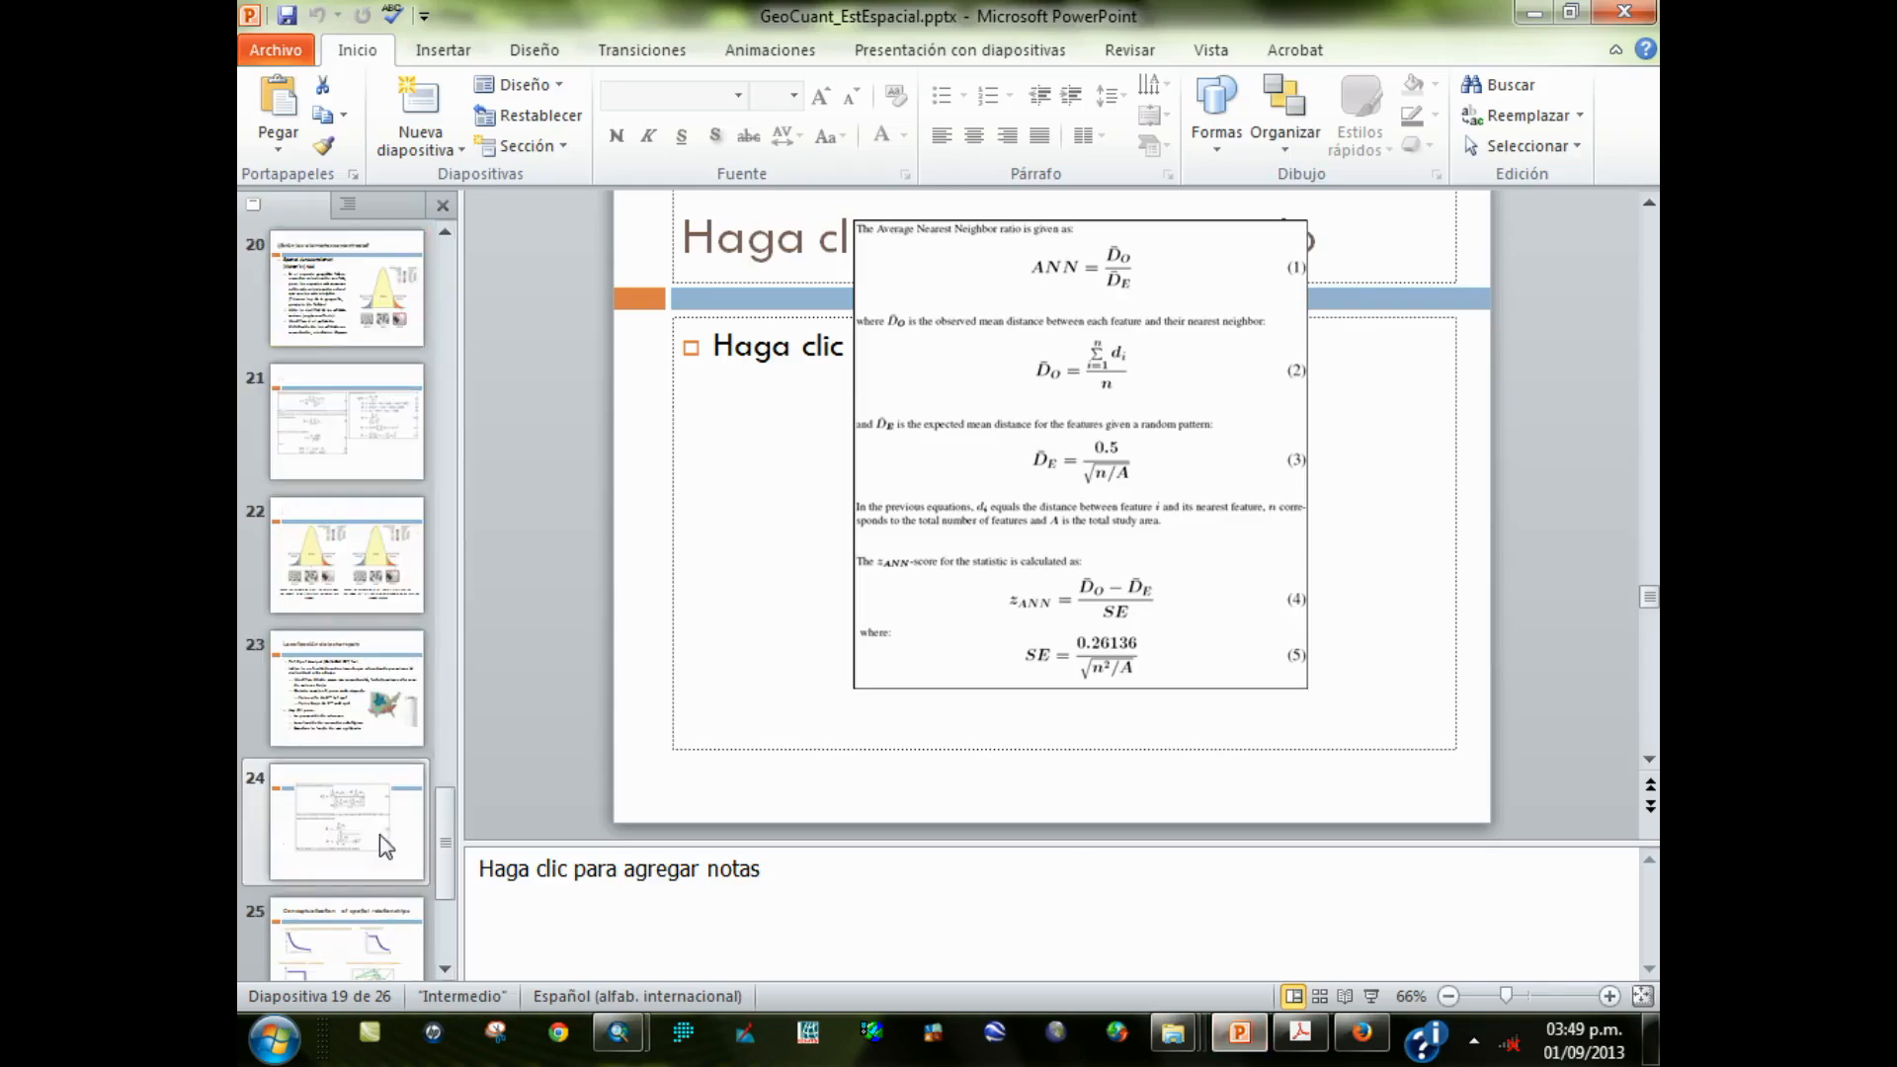
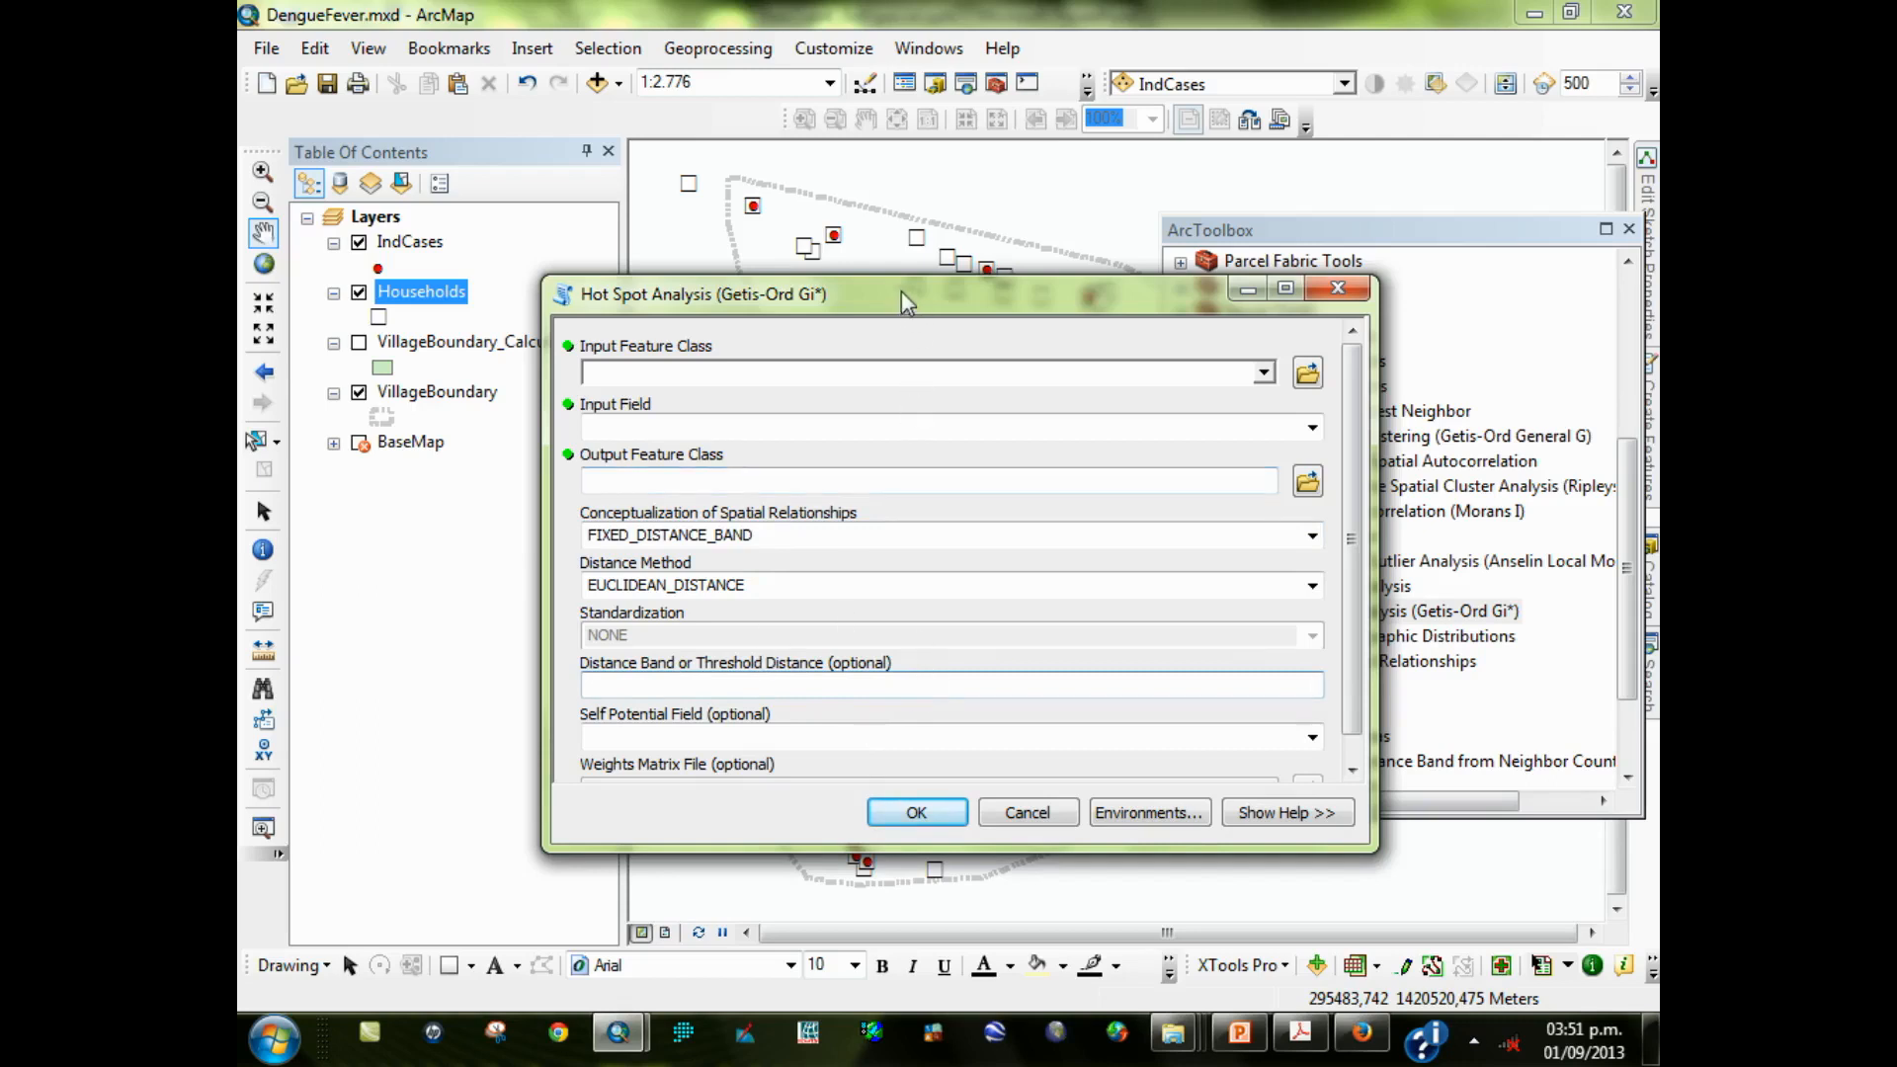
# Reposition the Hot Spot Analysis (Getis-Ord Gi*) dialog in ArcMap and close it without running the tool
pyautogui.moveTo(902, 293); pyautogui.dragTo(887, 256)
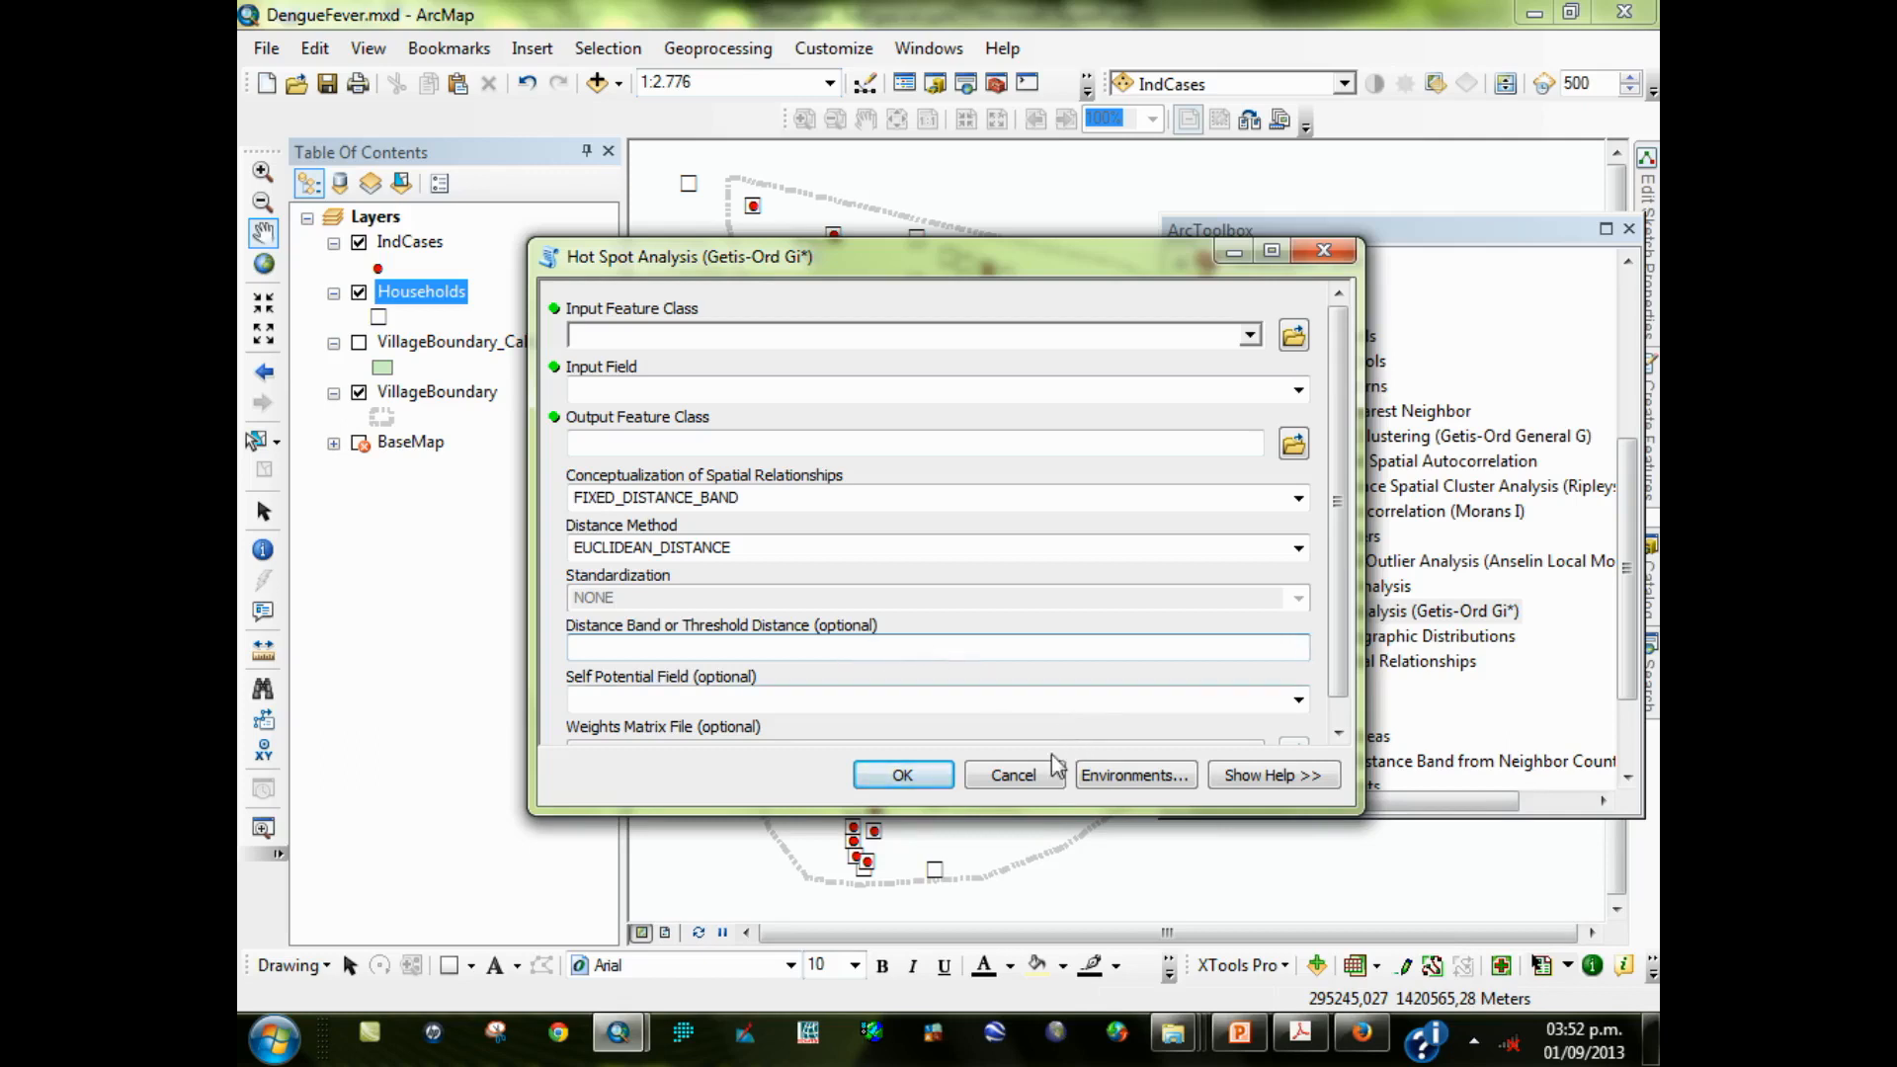
pyautogui.click(1029, 780)
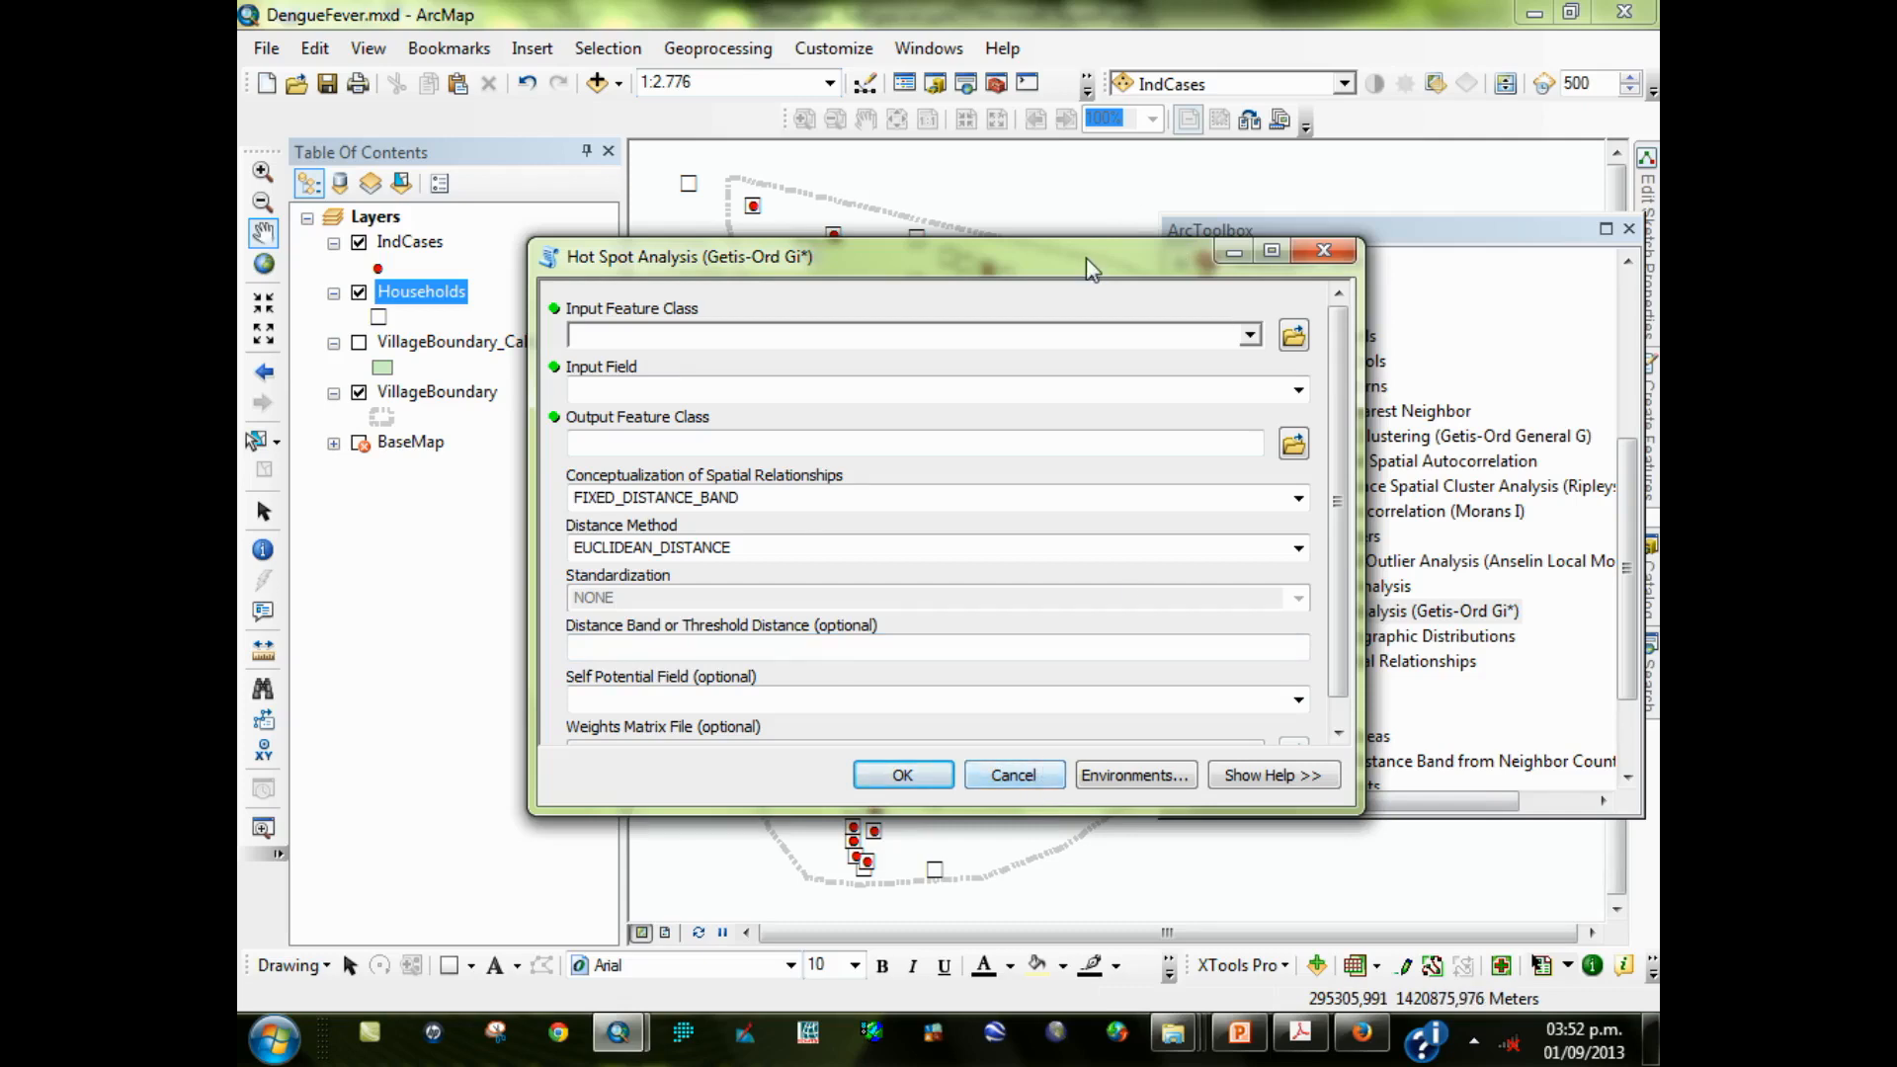
pyautogui.moveTo(1087, 258); pyautogui.dragTo(1230, 373)
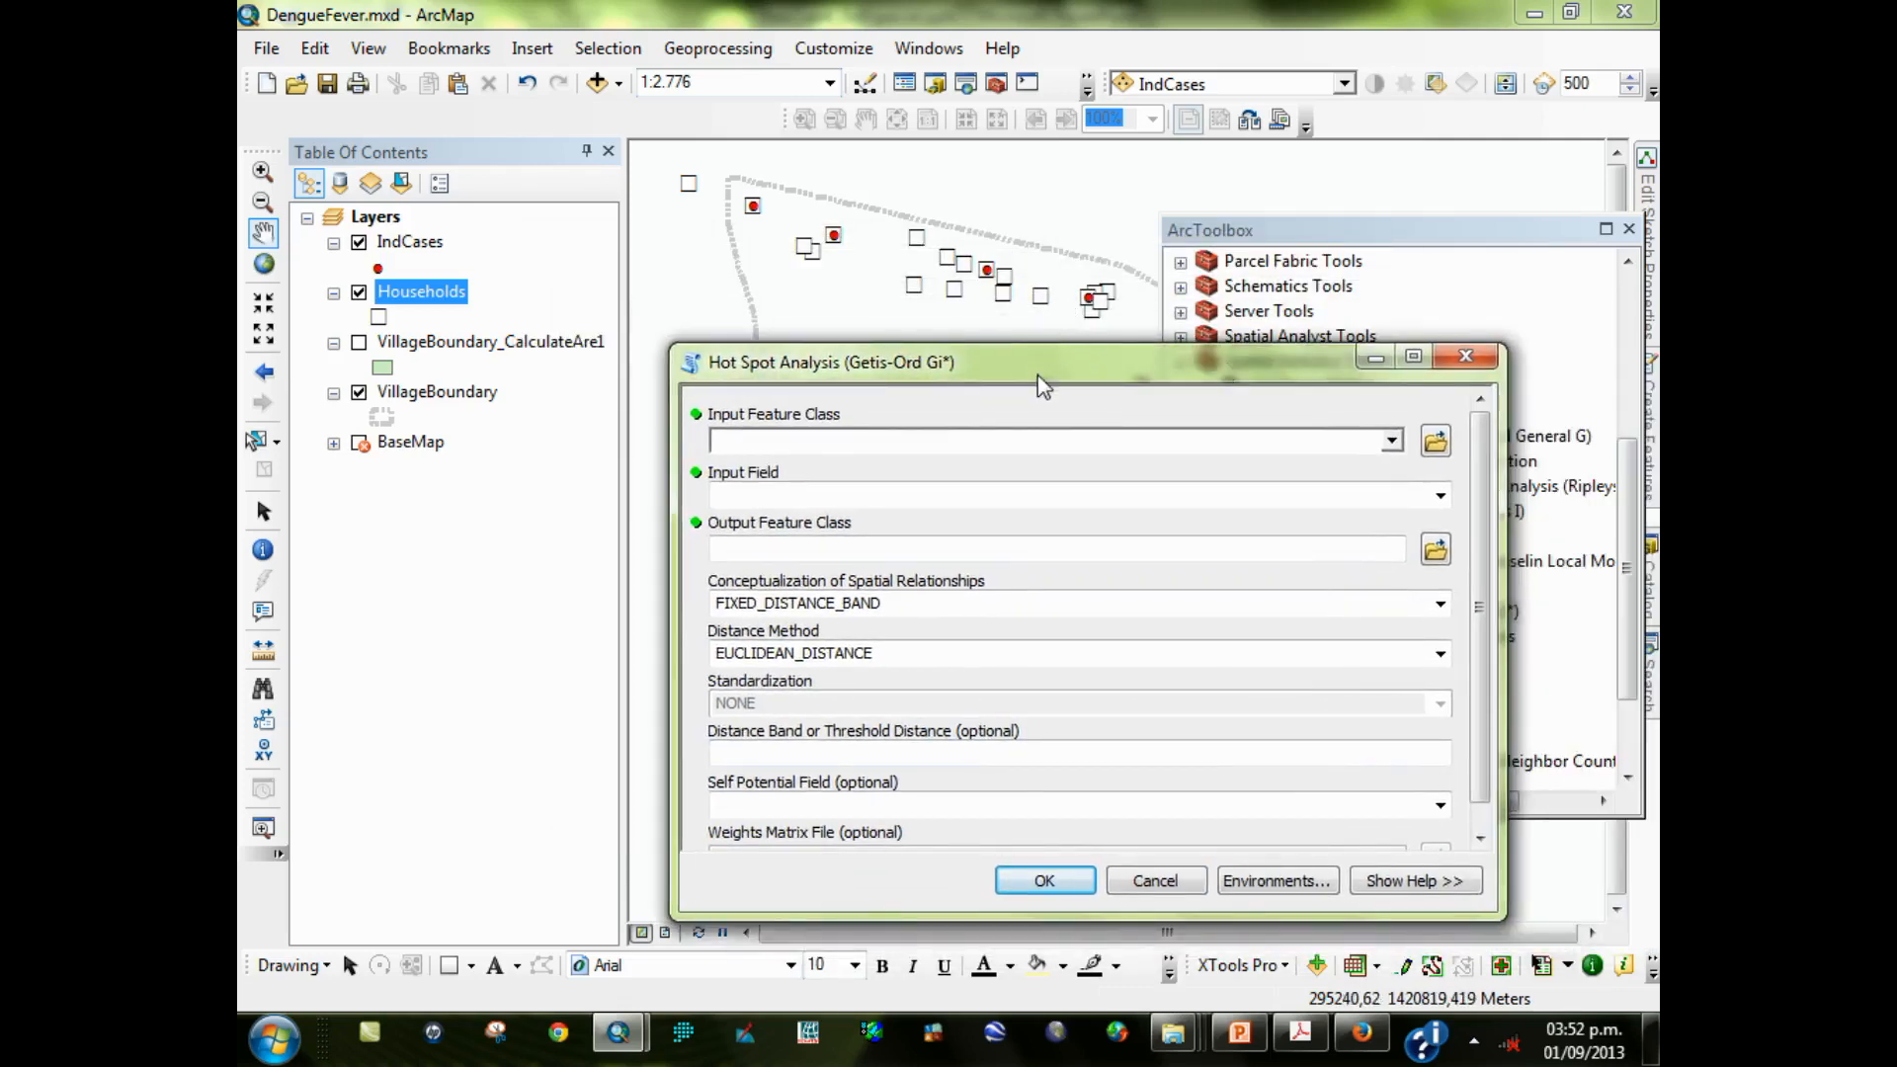
pyautogui.moveTo(1038, 368); pyautogui.dragTo(875, 304)
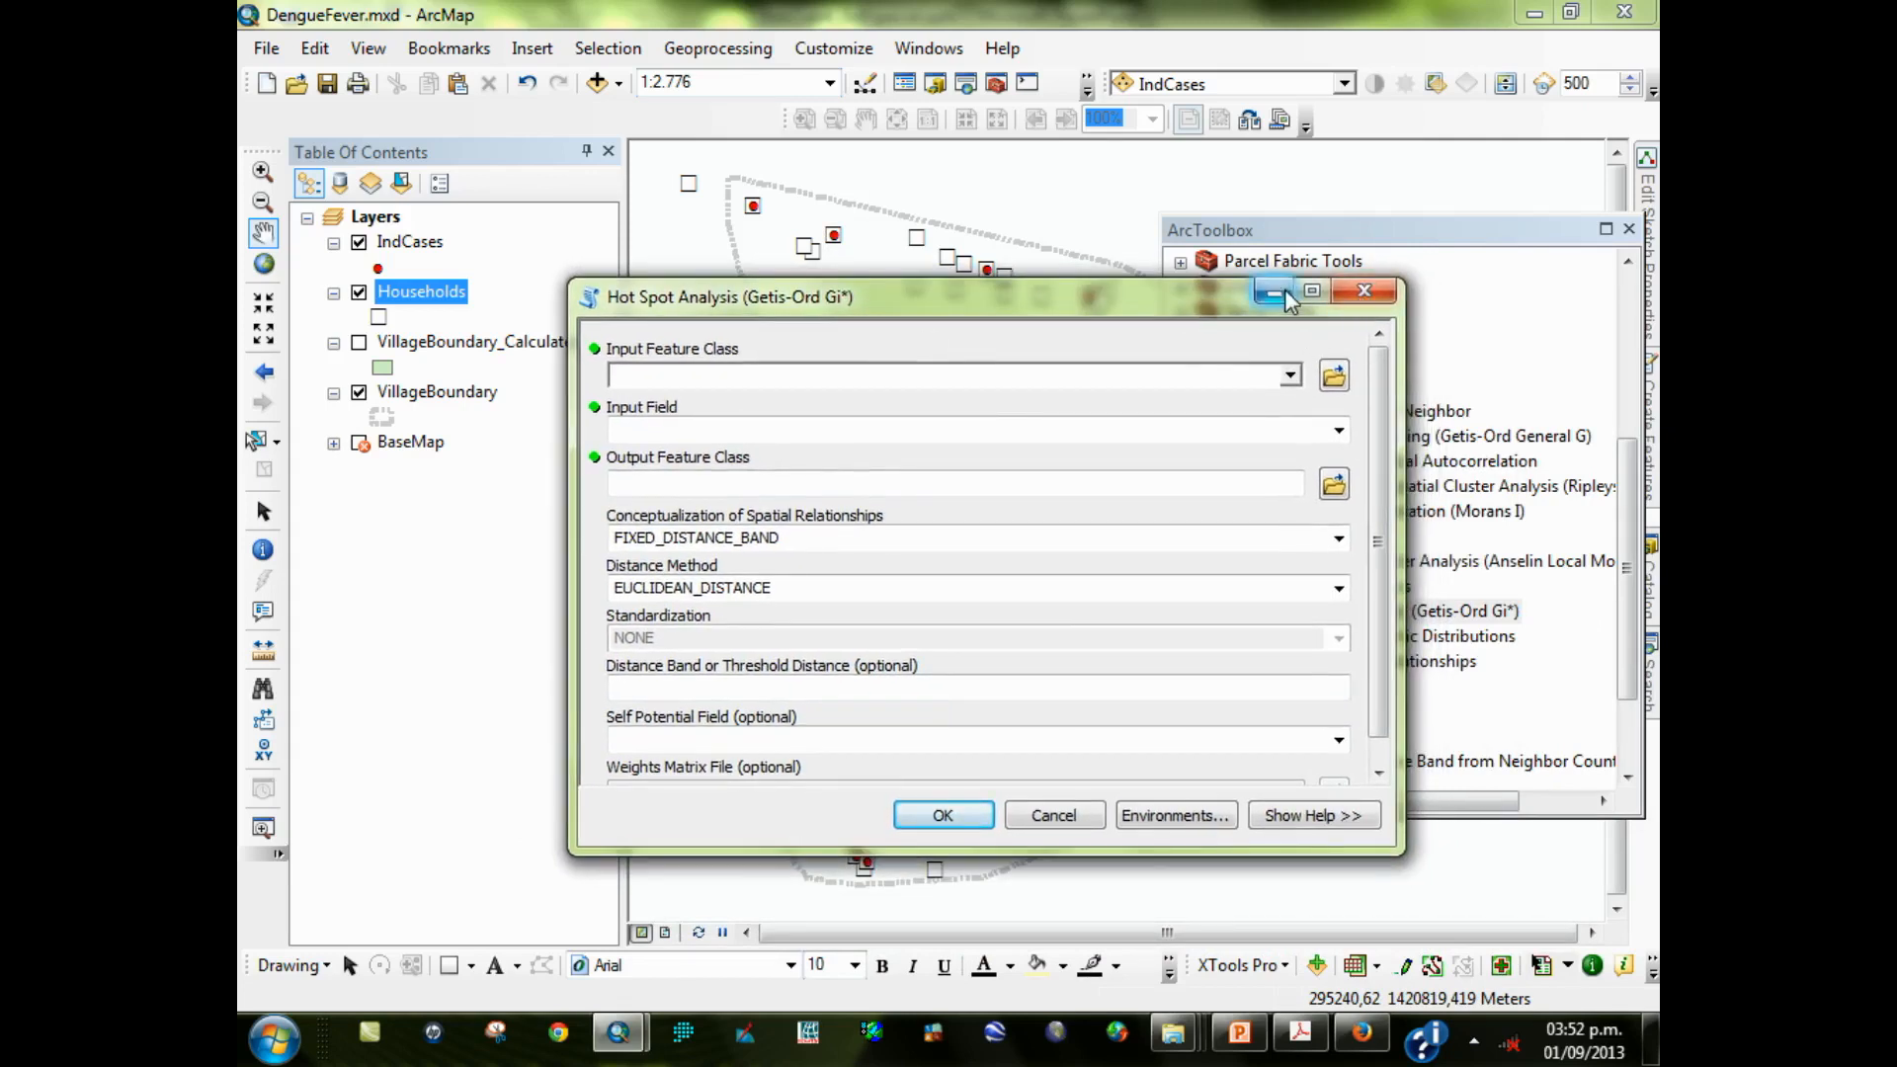
pyautogui.click(1319, 692)
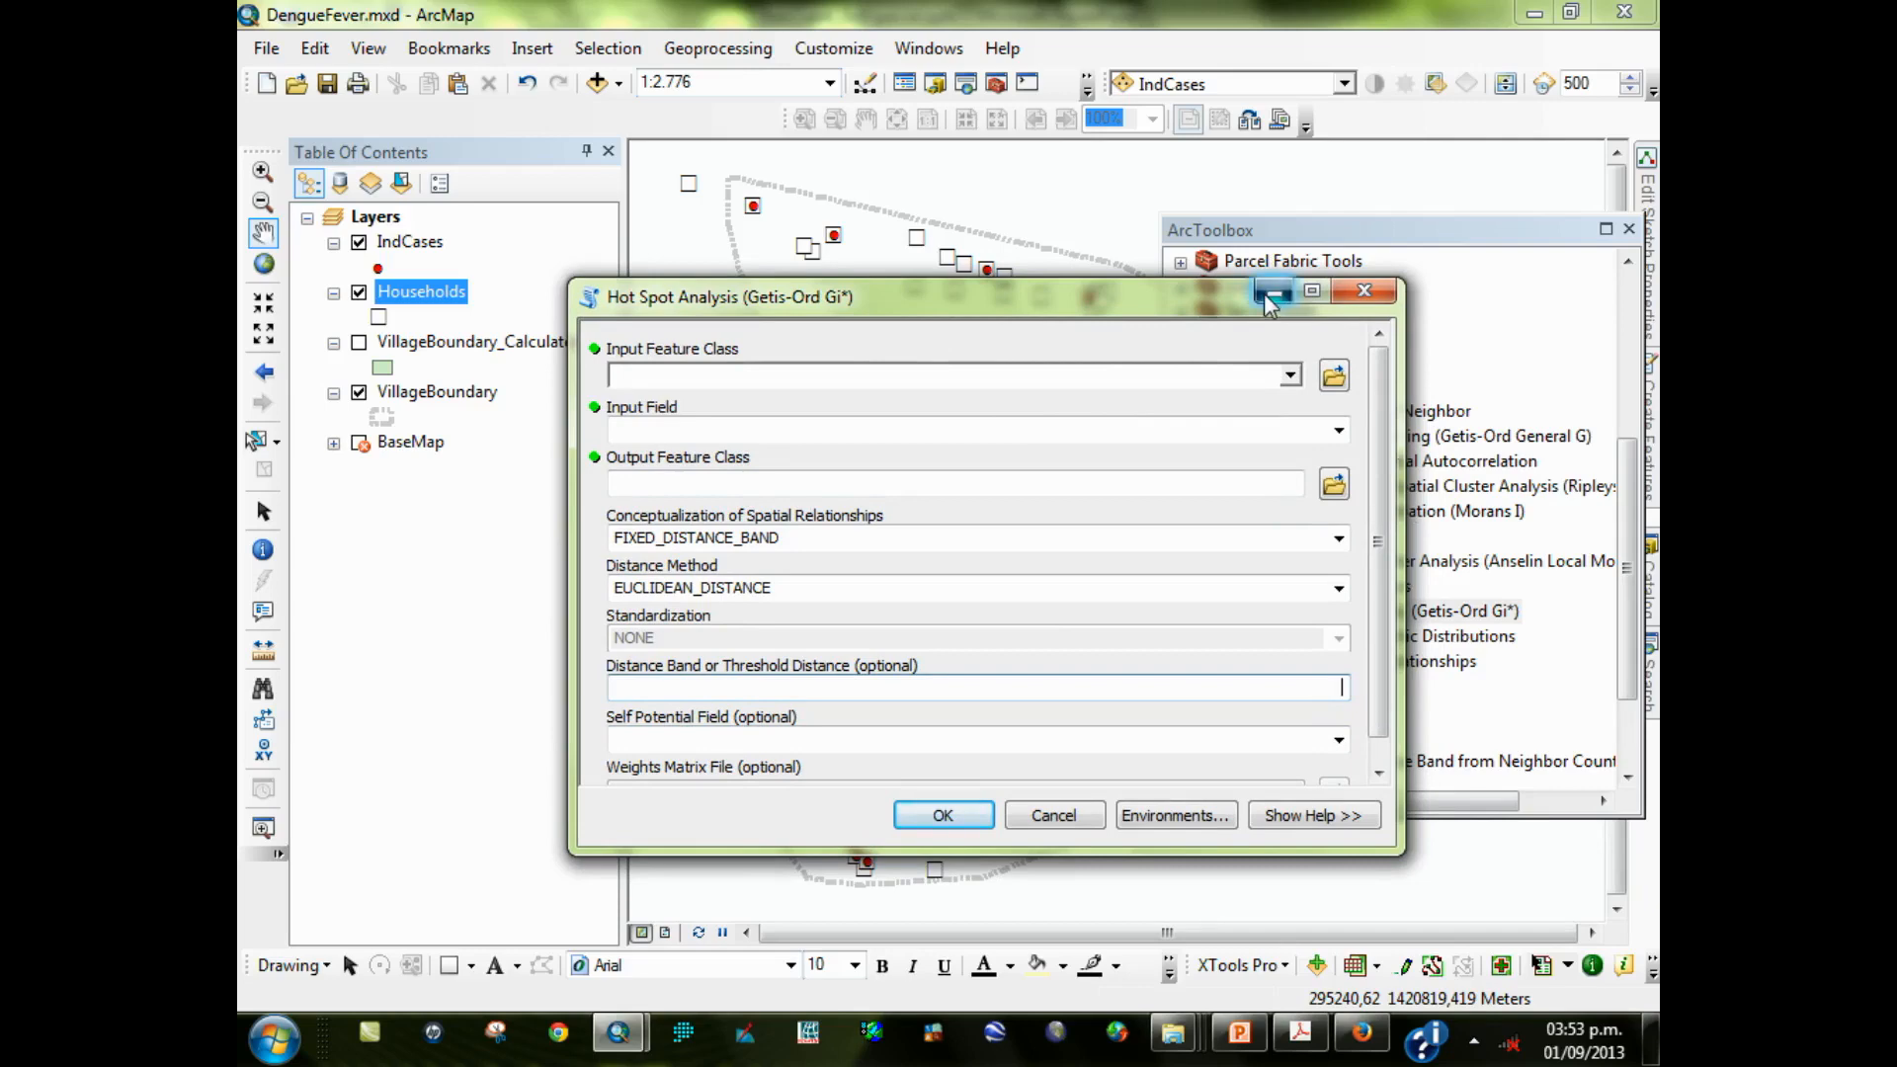
pyautogui.click(1365, 293)
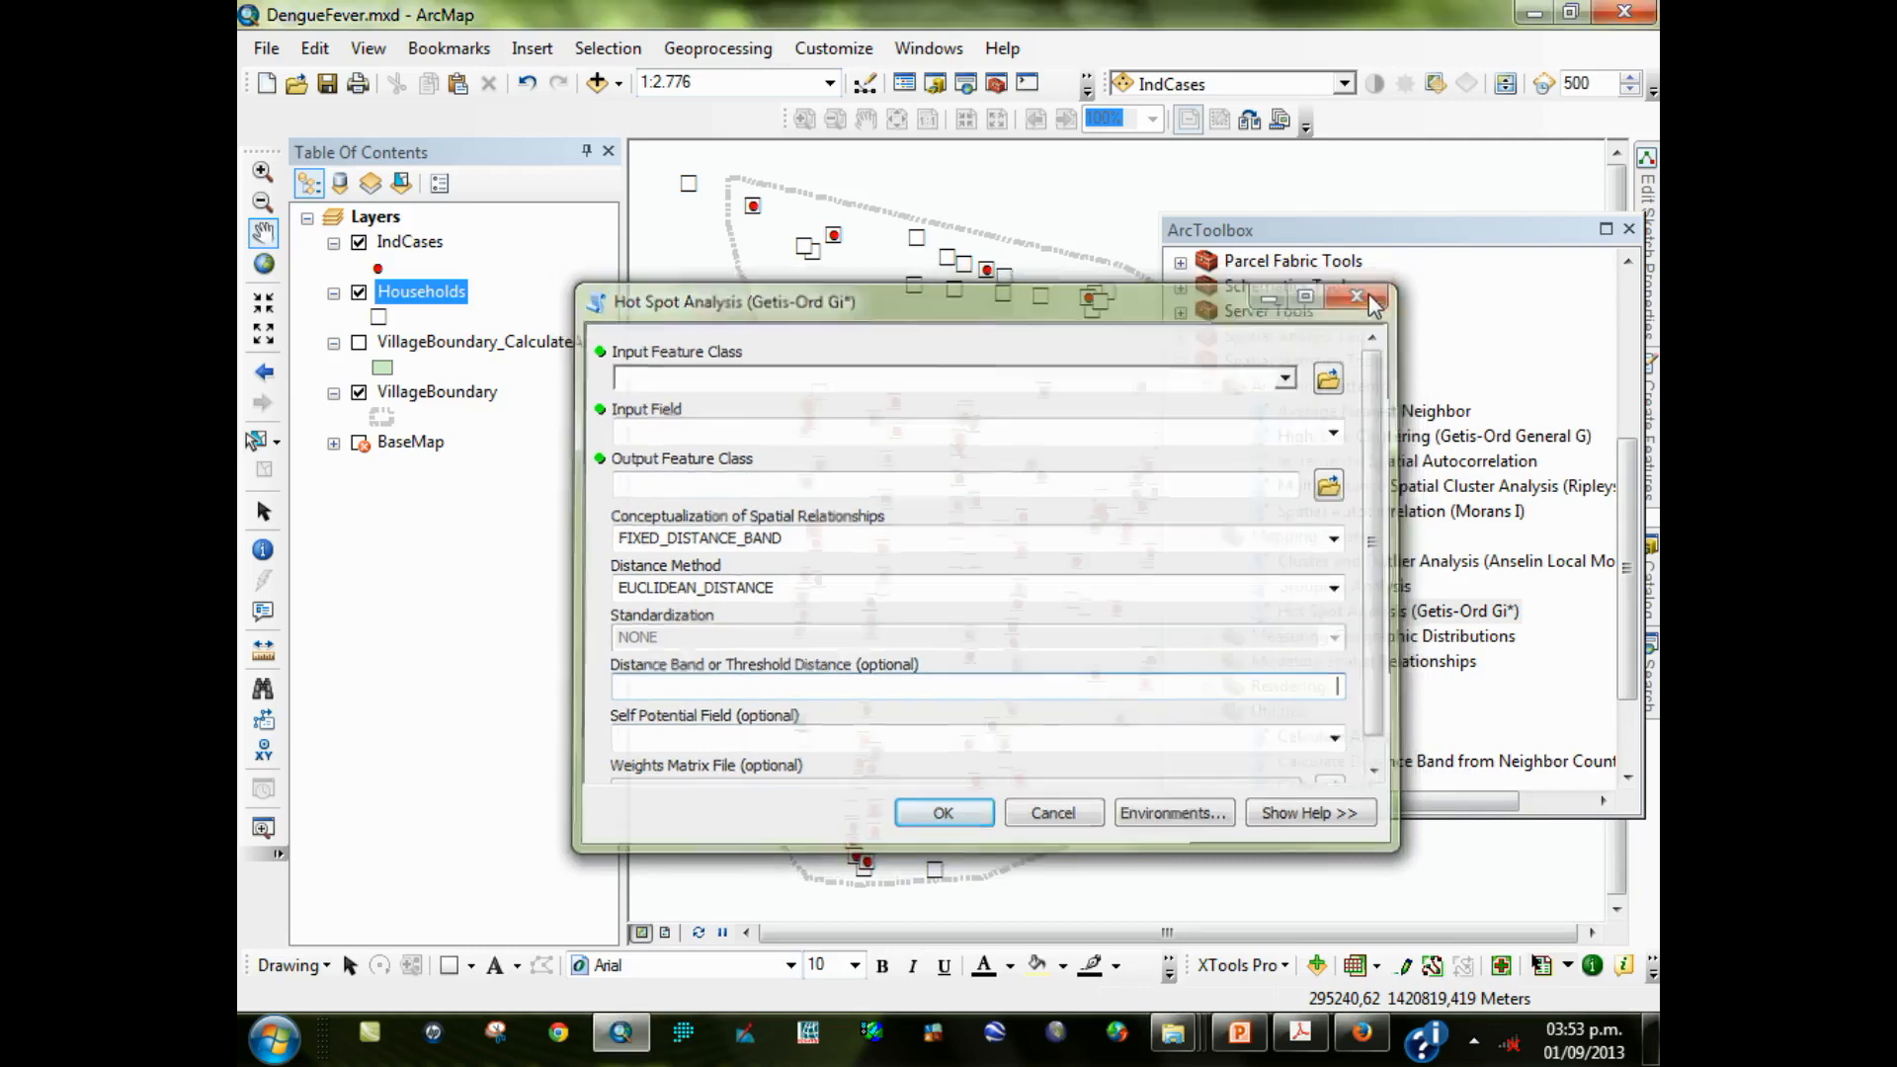
# Read the hot spot analysis and distance band instructions on pages 5 and 6 of Patrones espaciales HSA.pdf, then return to ArcMap
pyautogui.click(1300, 1033)
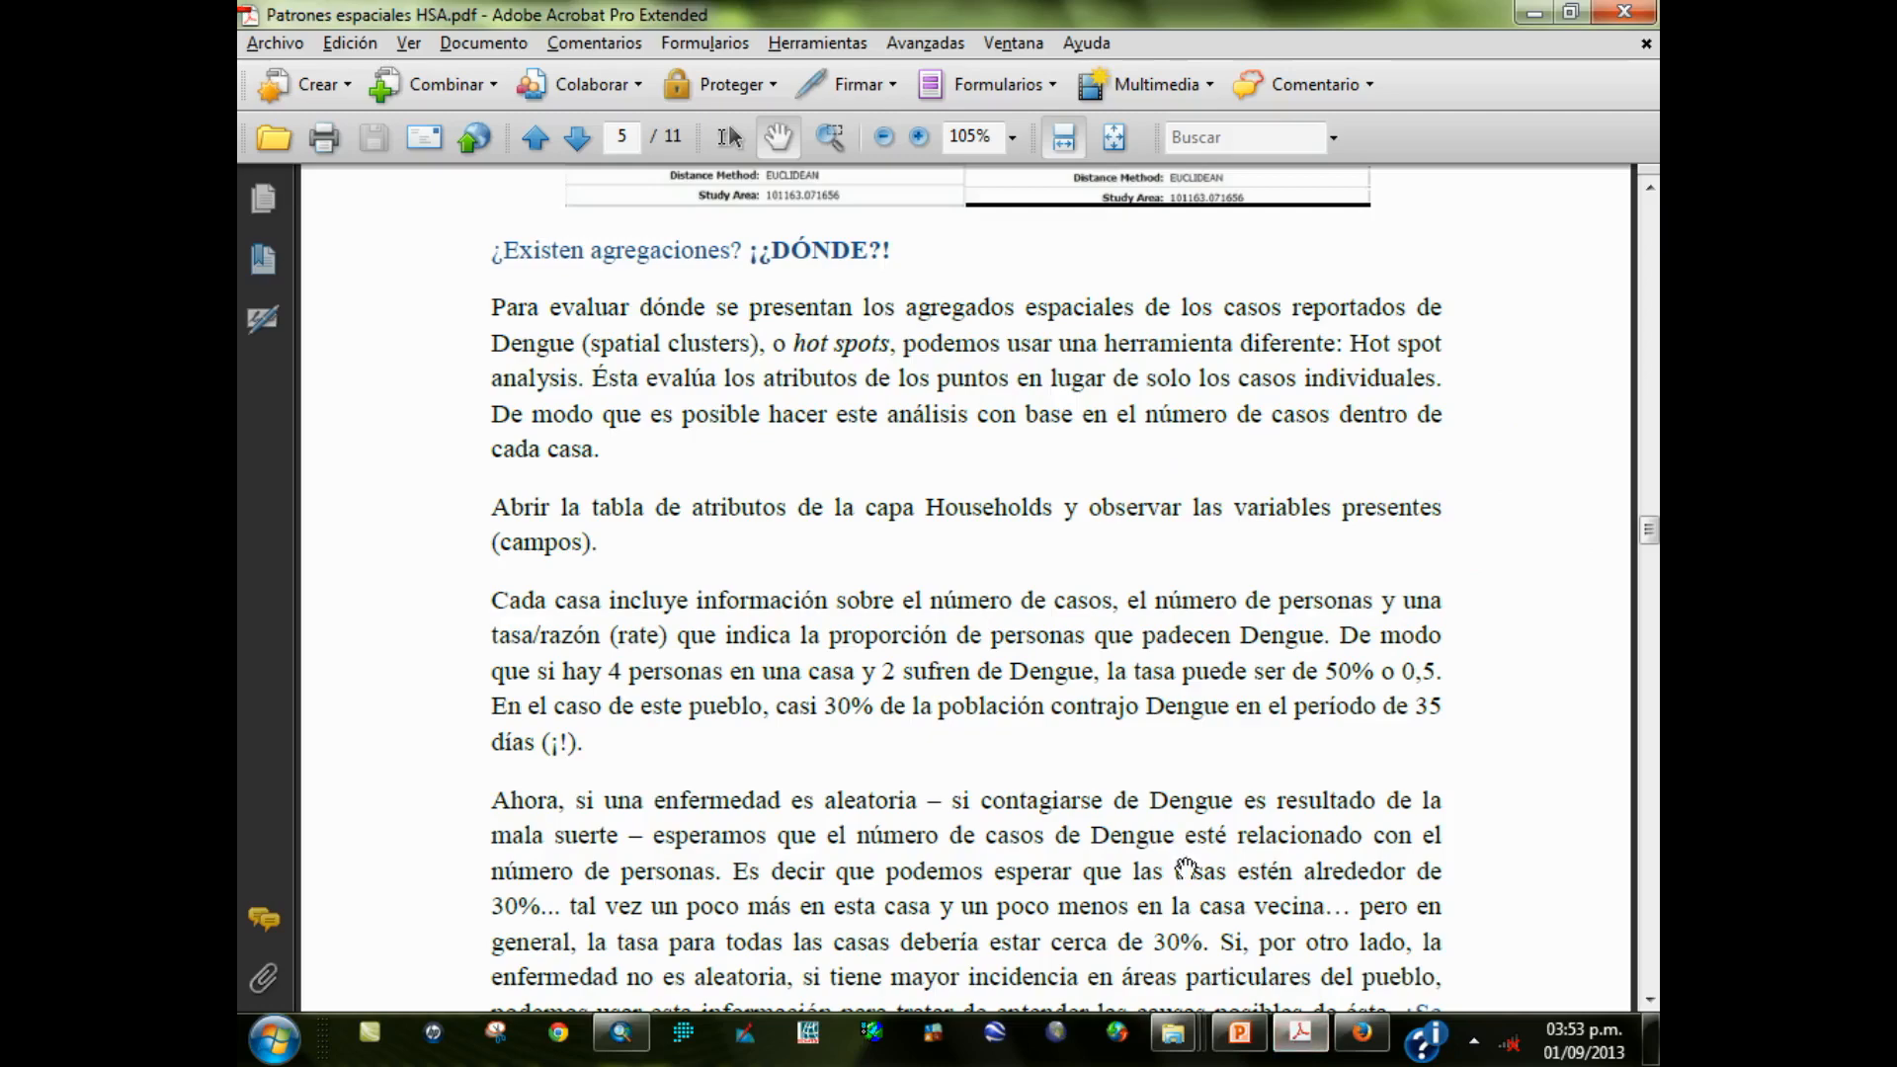
pyautogui.scroll(3, 1201, 558)
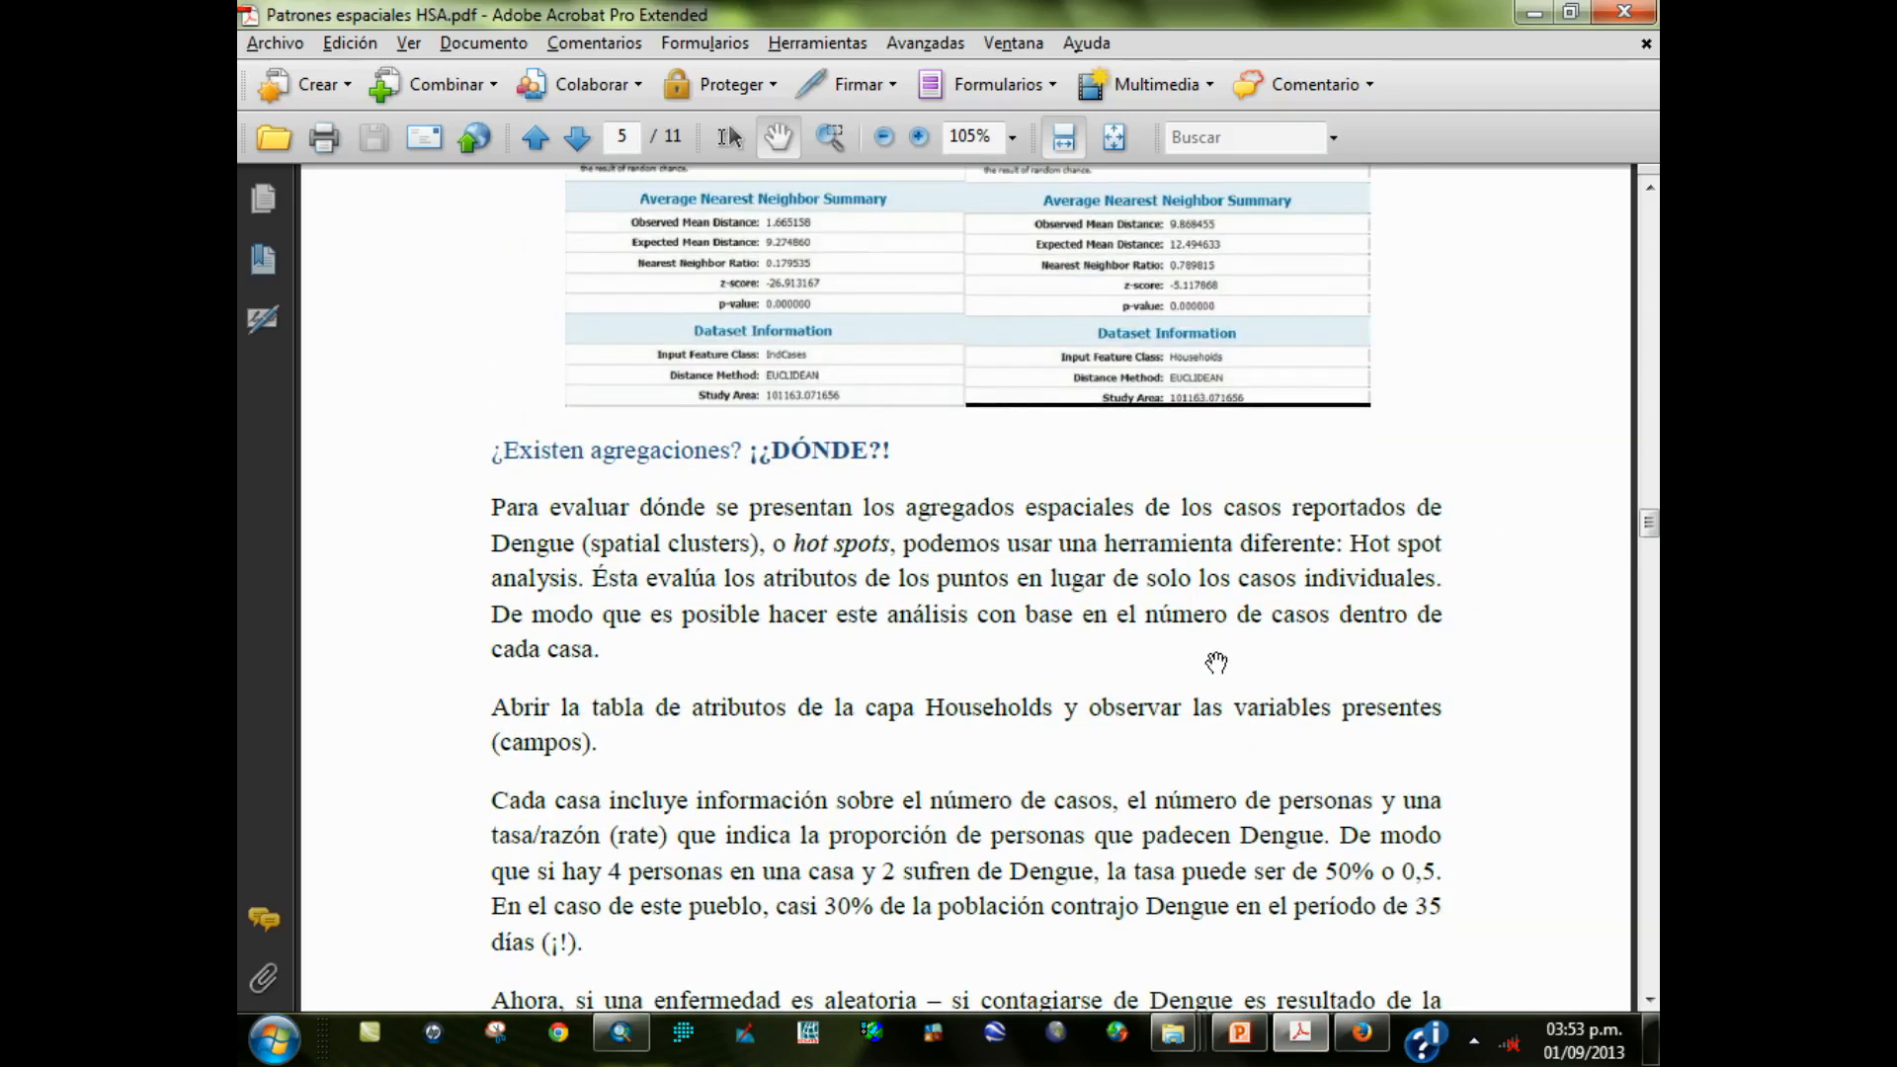
pyautogui.scroll(-5, 1217, 662)
pyautogui.scroll(-6, 1151, 671)
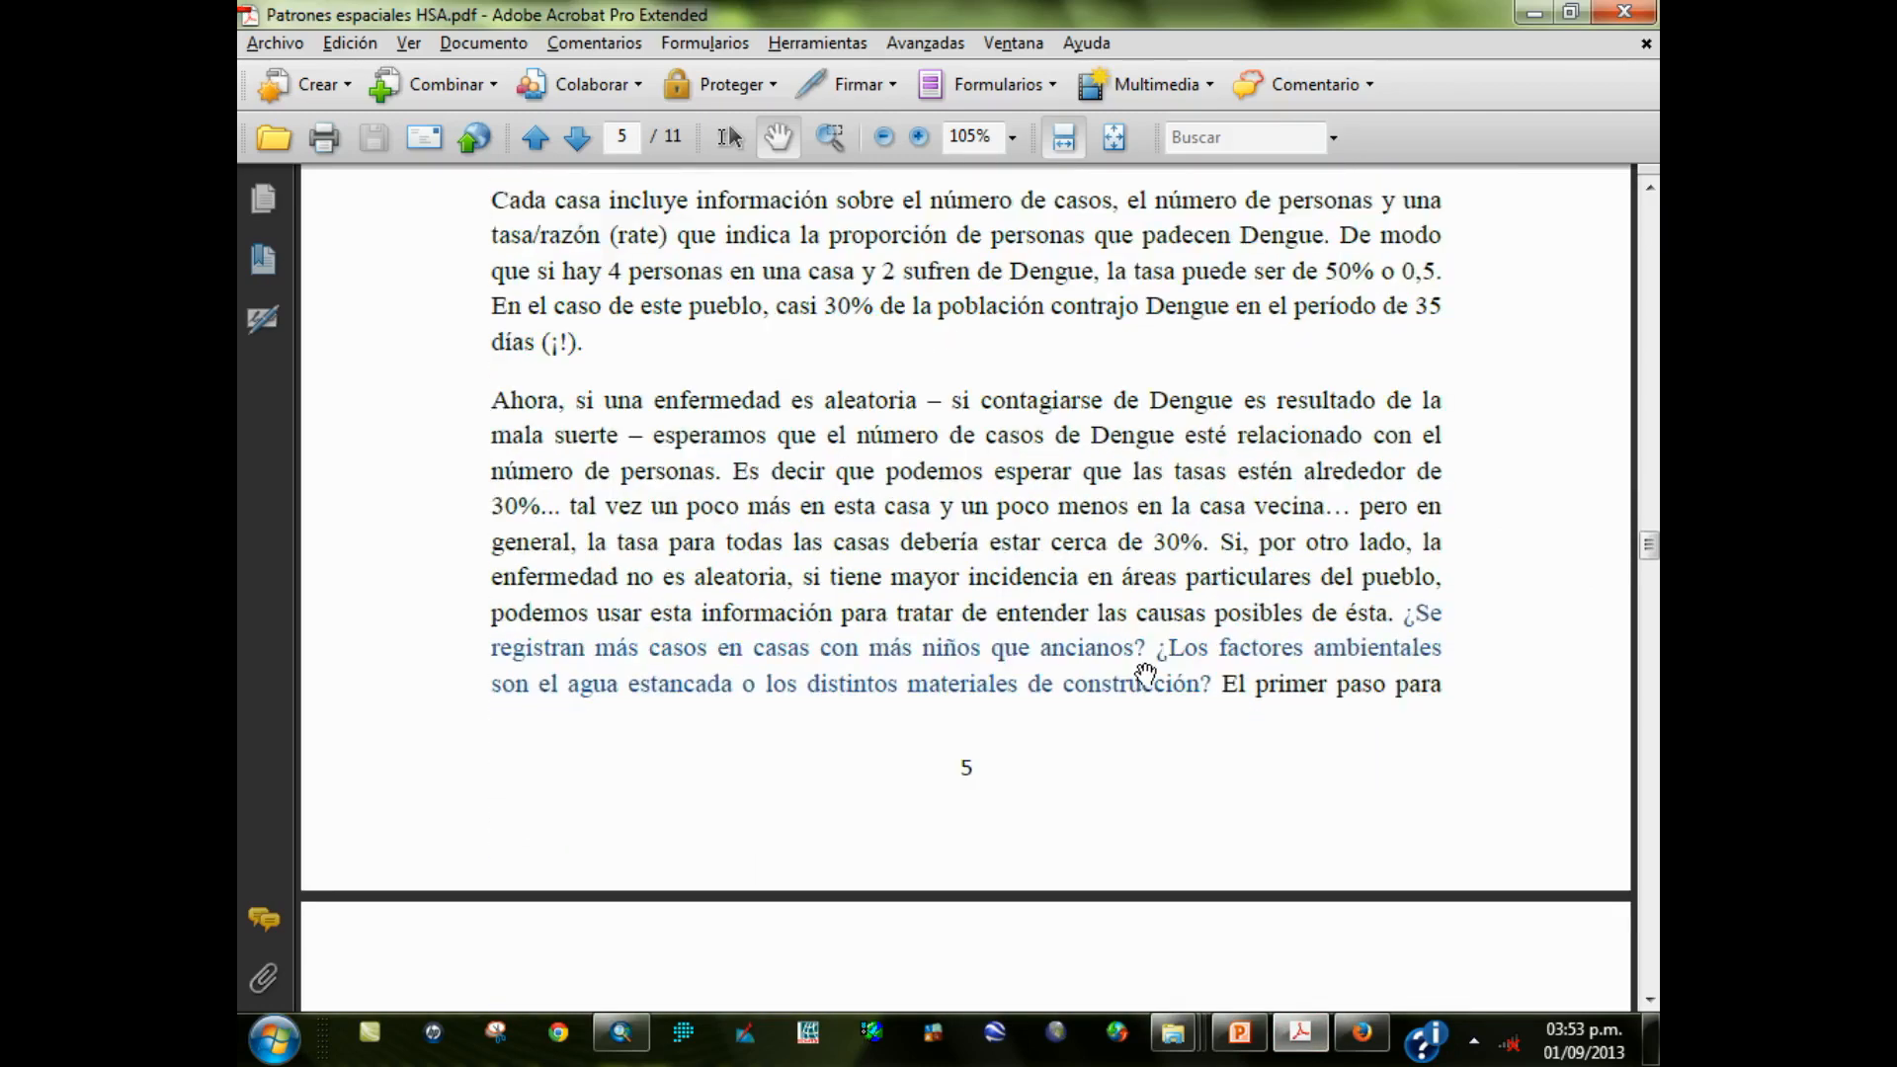
pyautogui.scroll(-8, 1144, 675)
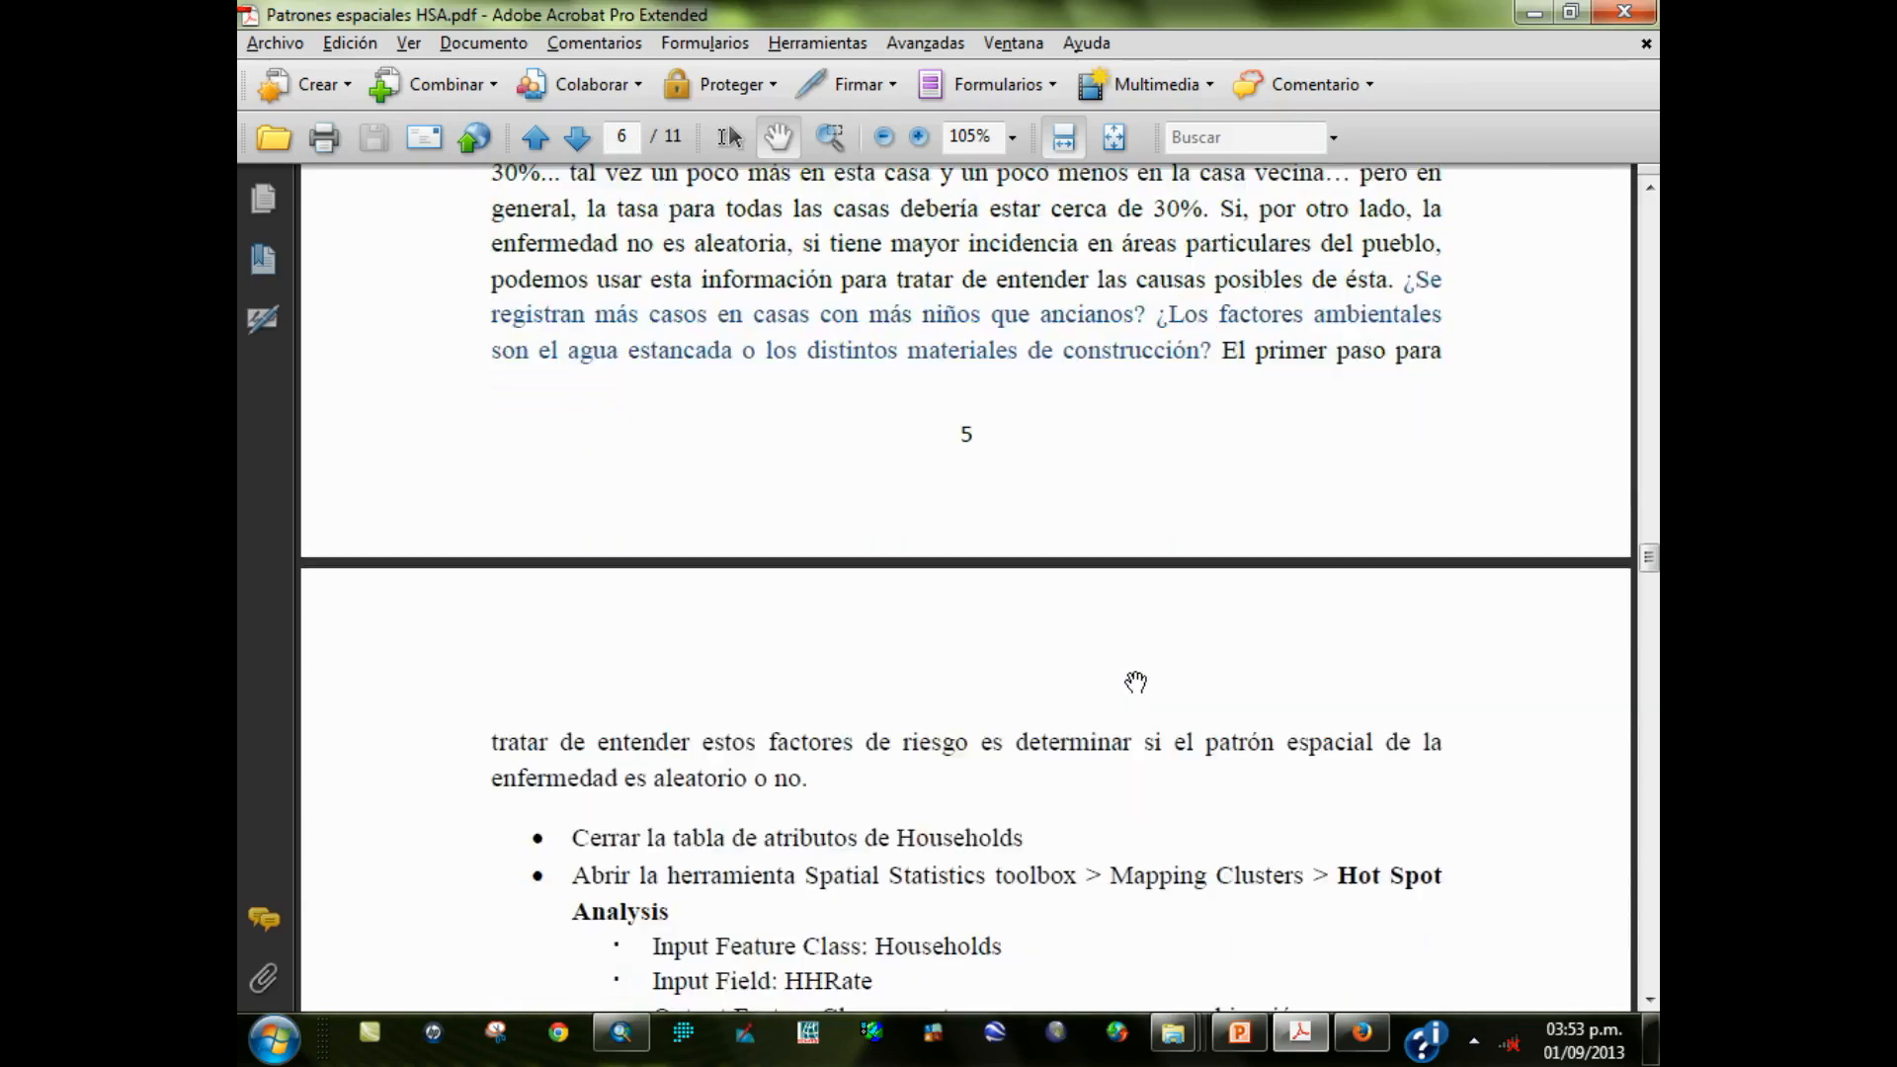
pyautogui.scroll(-5, 1135, 692)
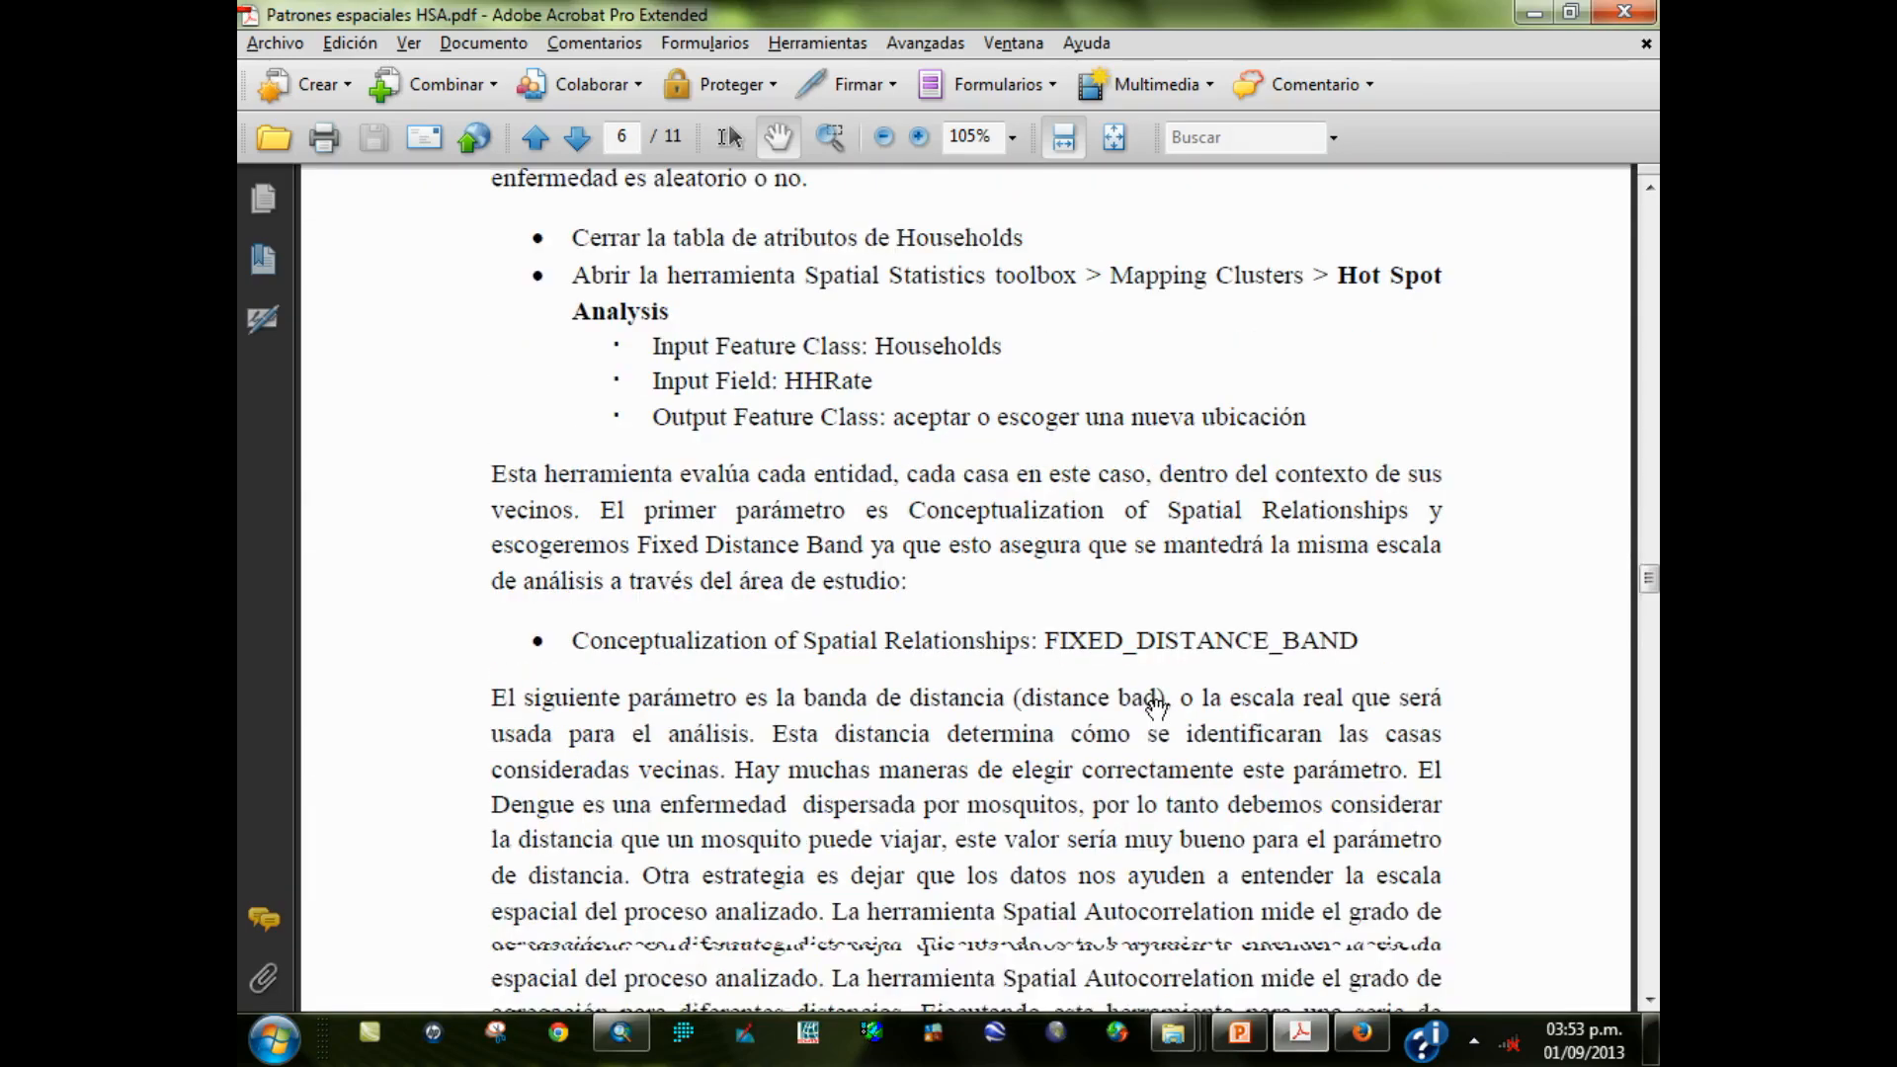
pyautogui.scroll(-2, 1169, 741)
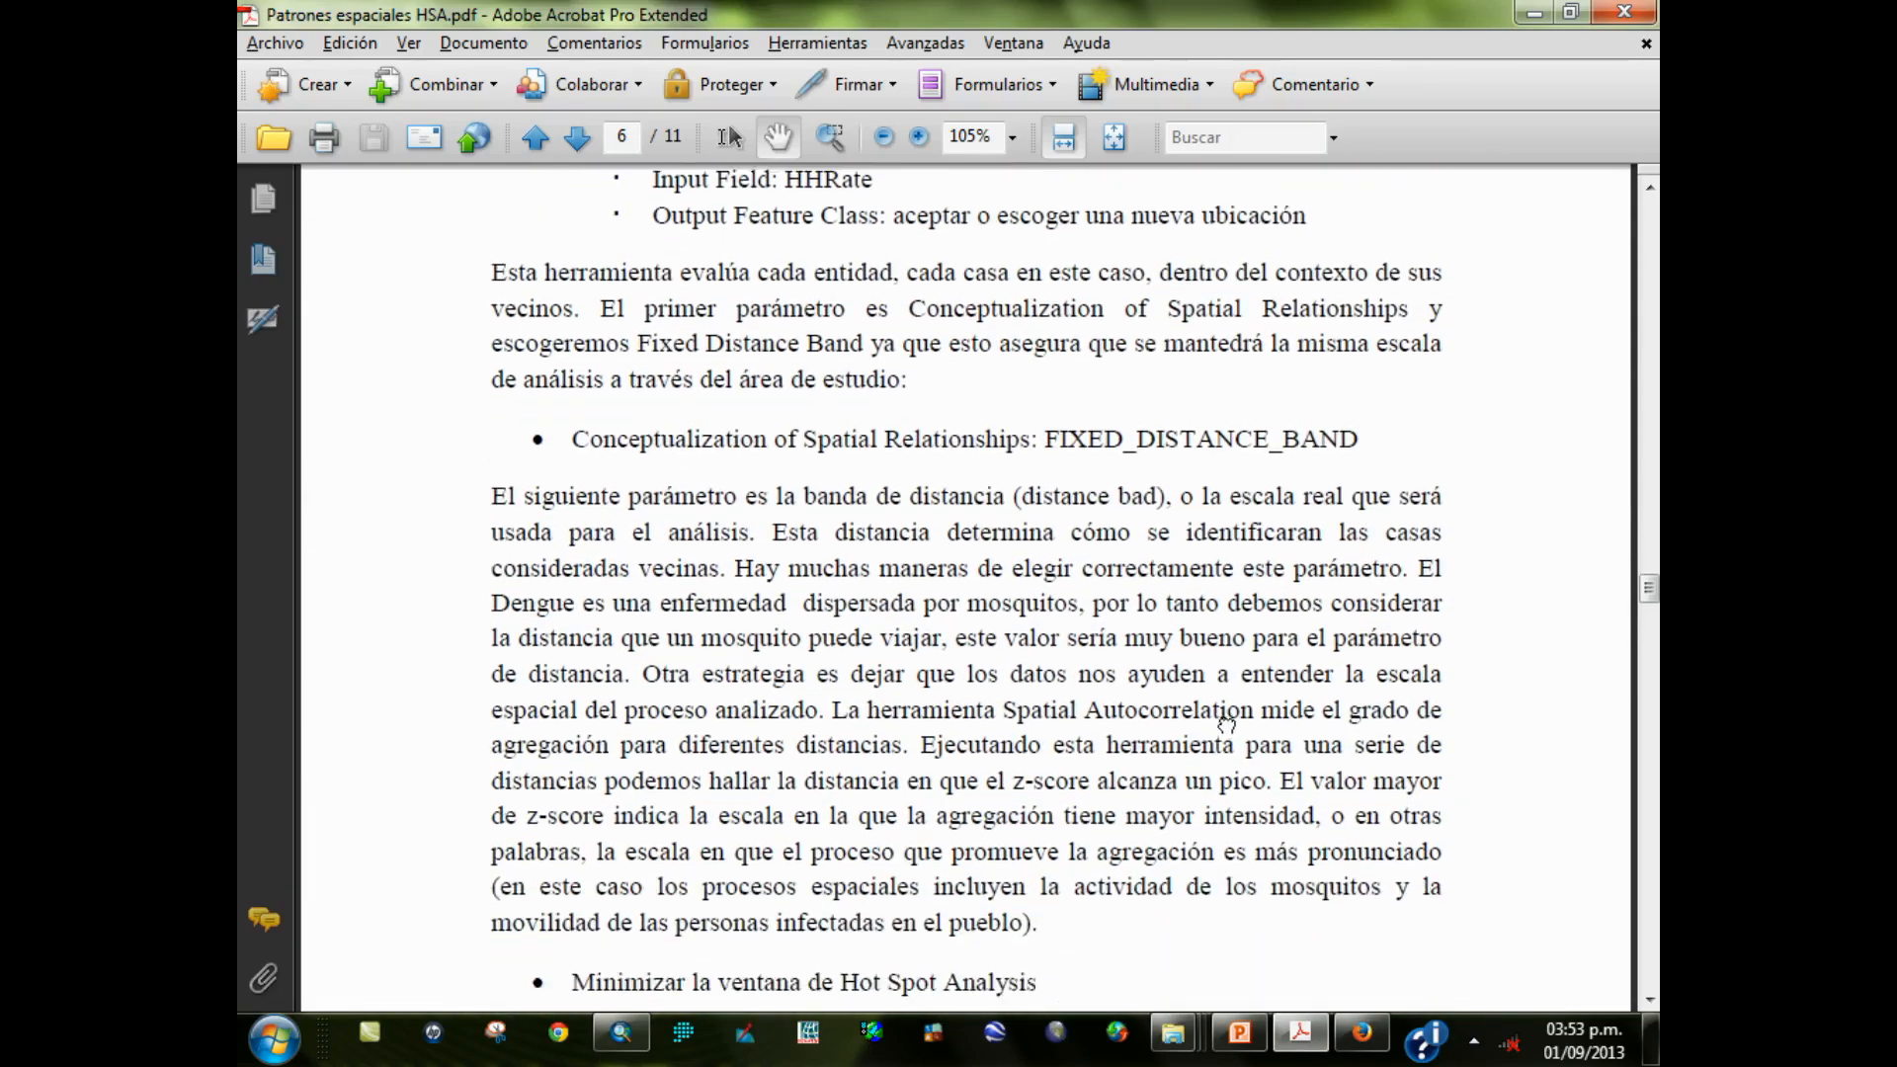
pyautogui.scroll(-1, 1266, 830)
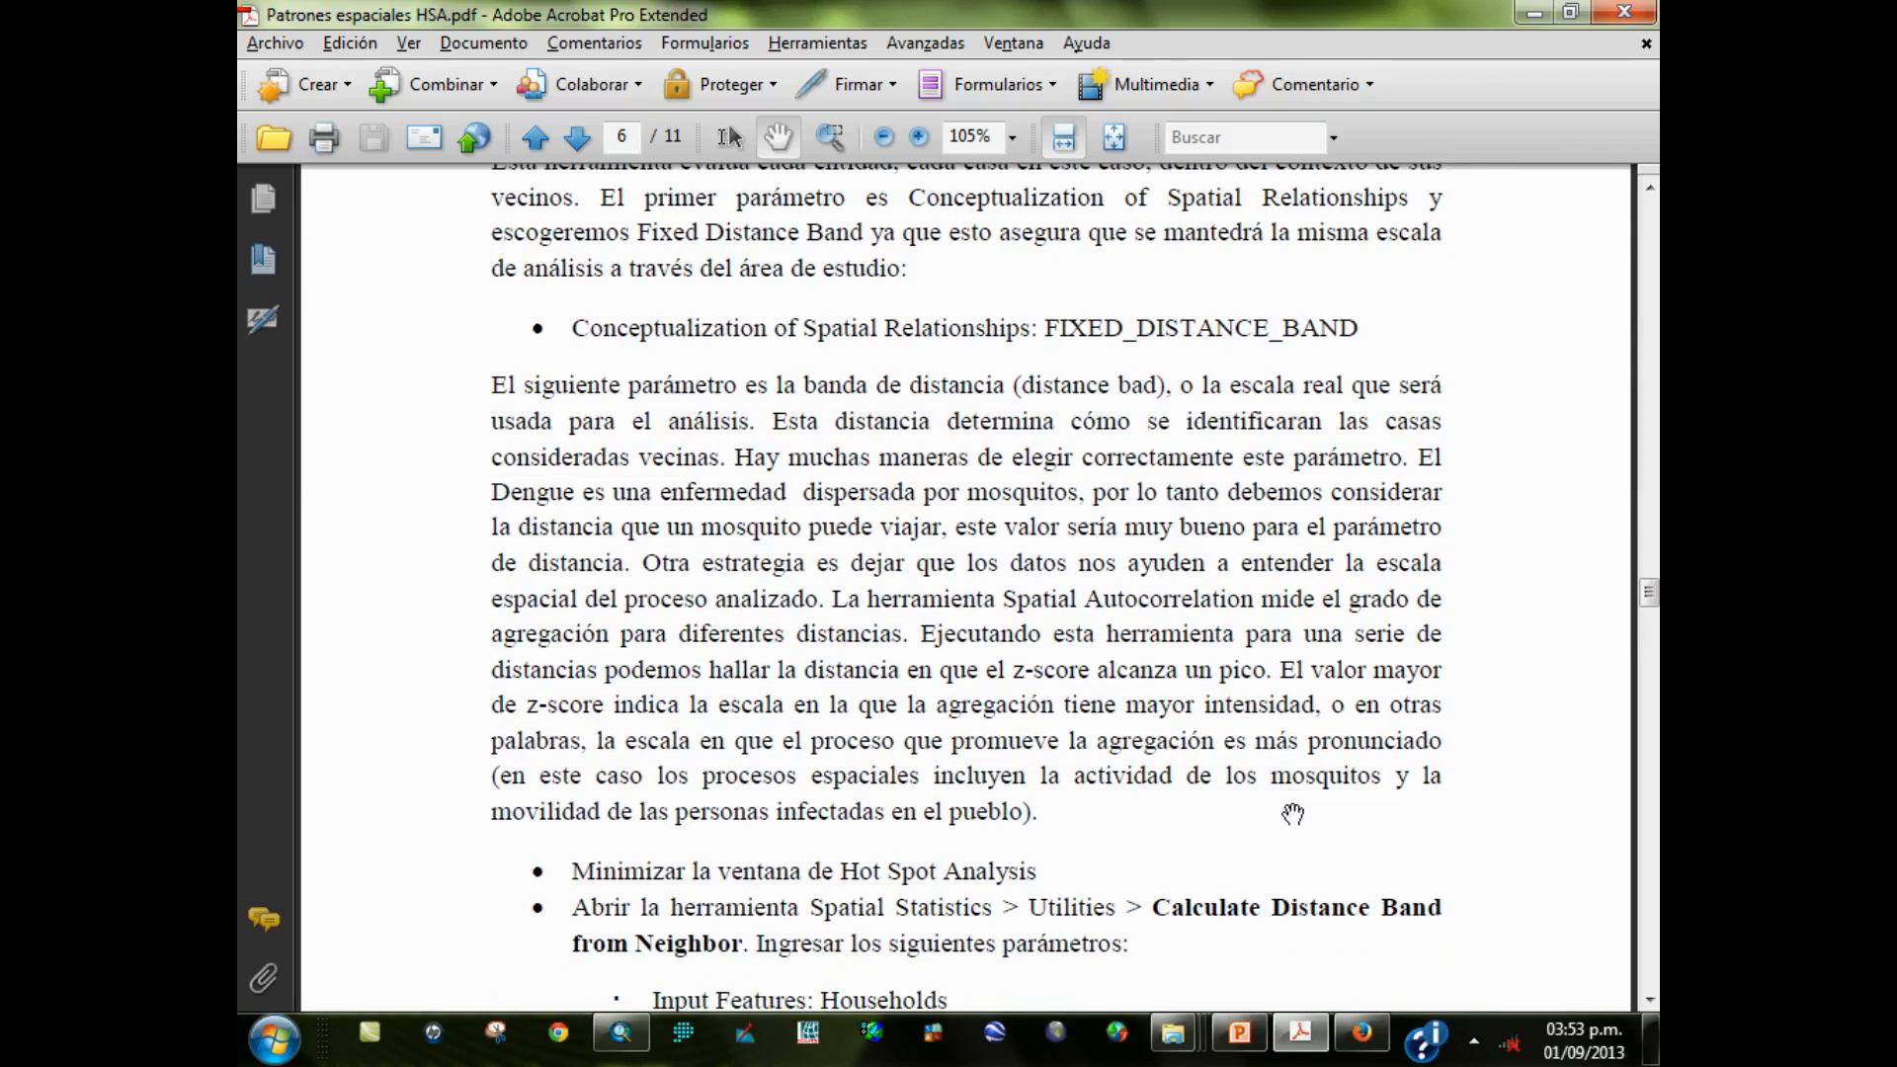
pyautogui.moveTo(1290, 831); pyautogui.dragTo(1295, 775)
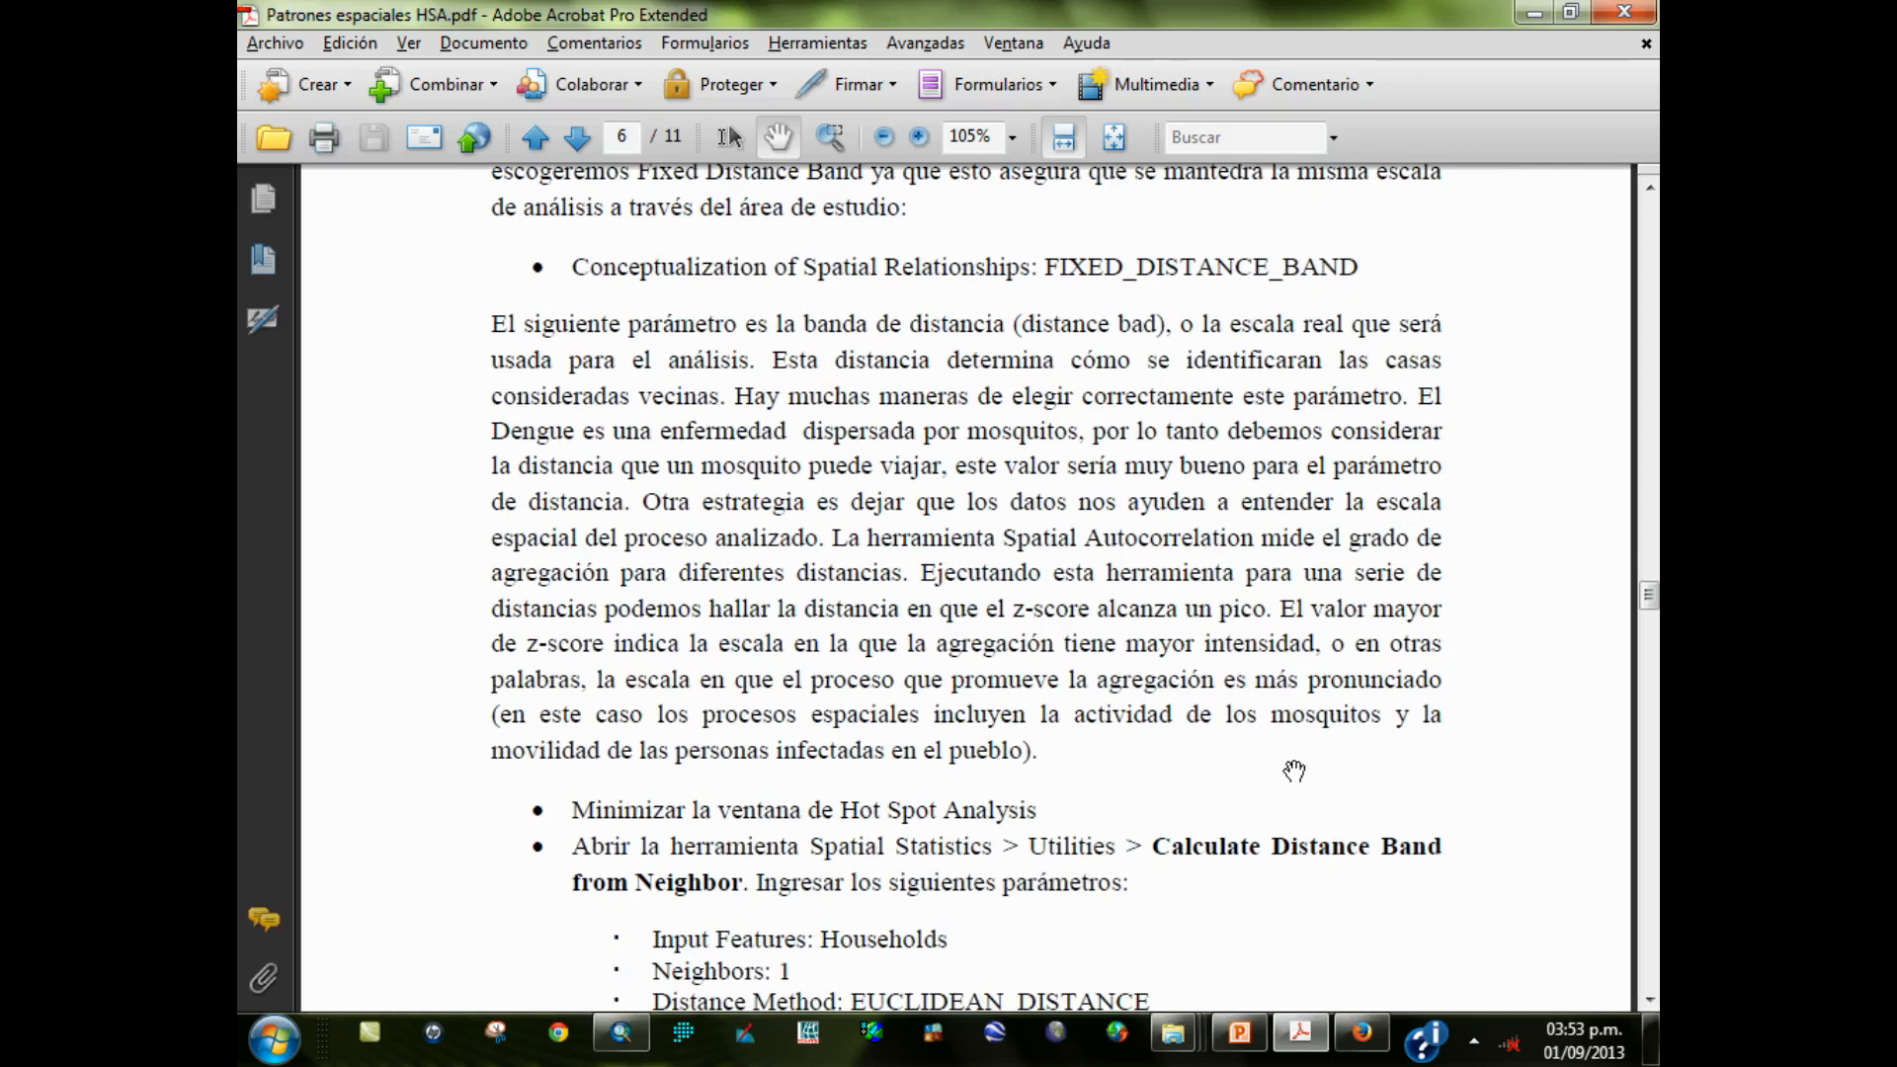
pyautogui.click(1300, 1043)
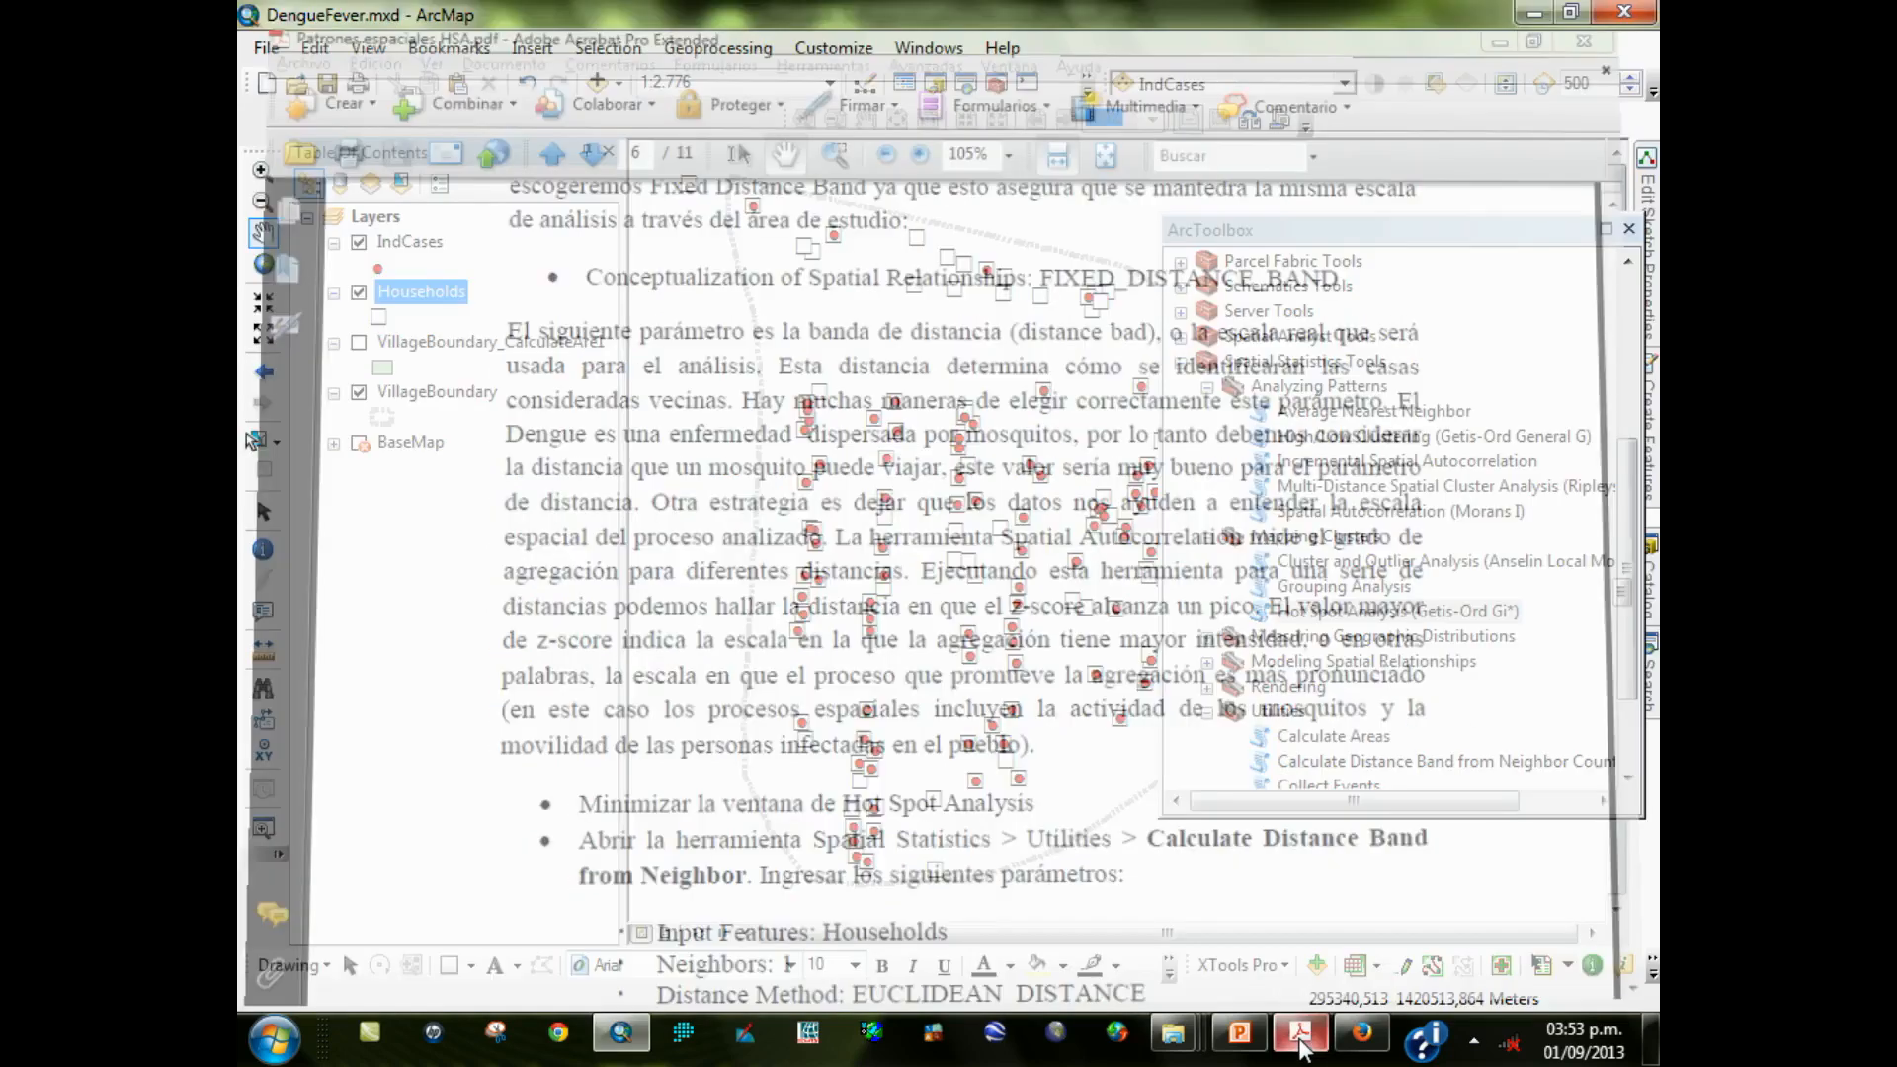
# Open the geoprocessing results and compare the NNExpected and NNObserved distances of the two Average Nearest Neighbor runs
pyautogui.click(747, 49)
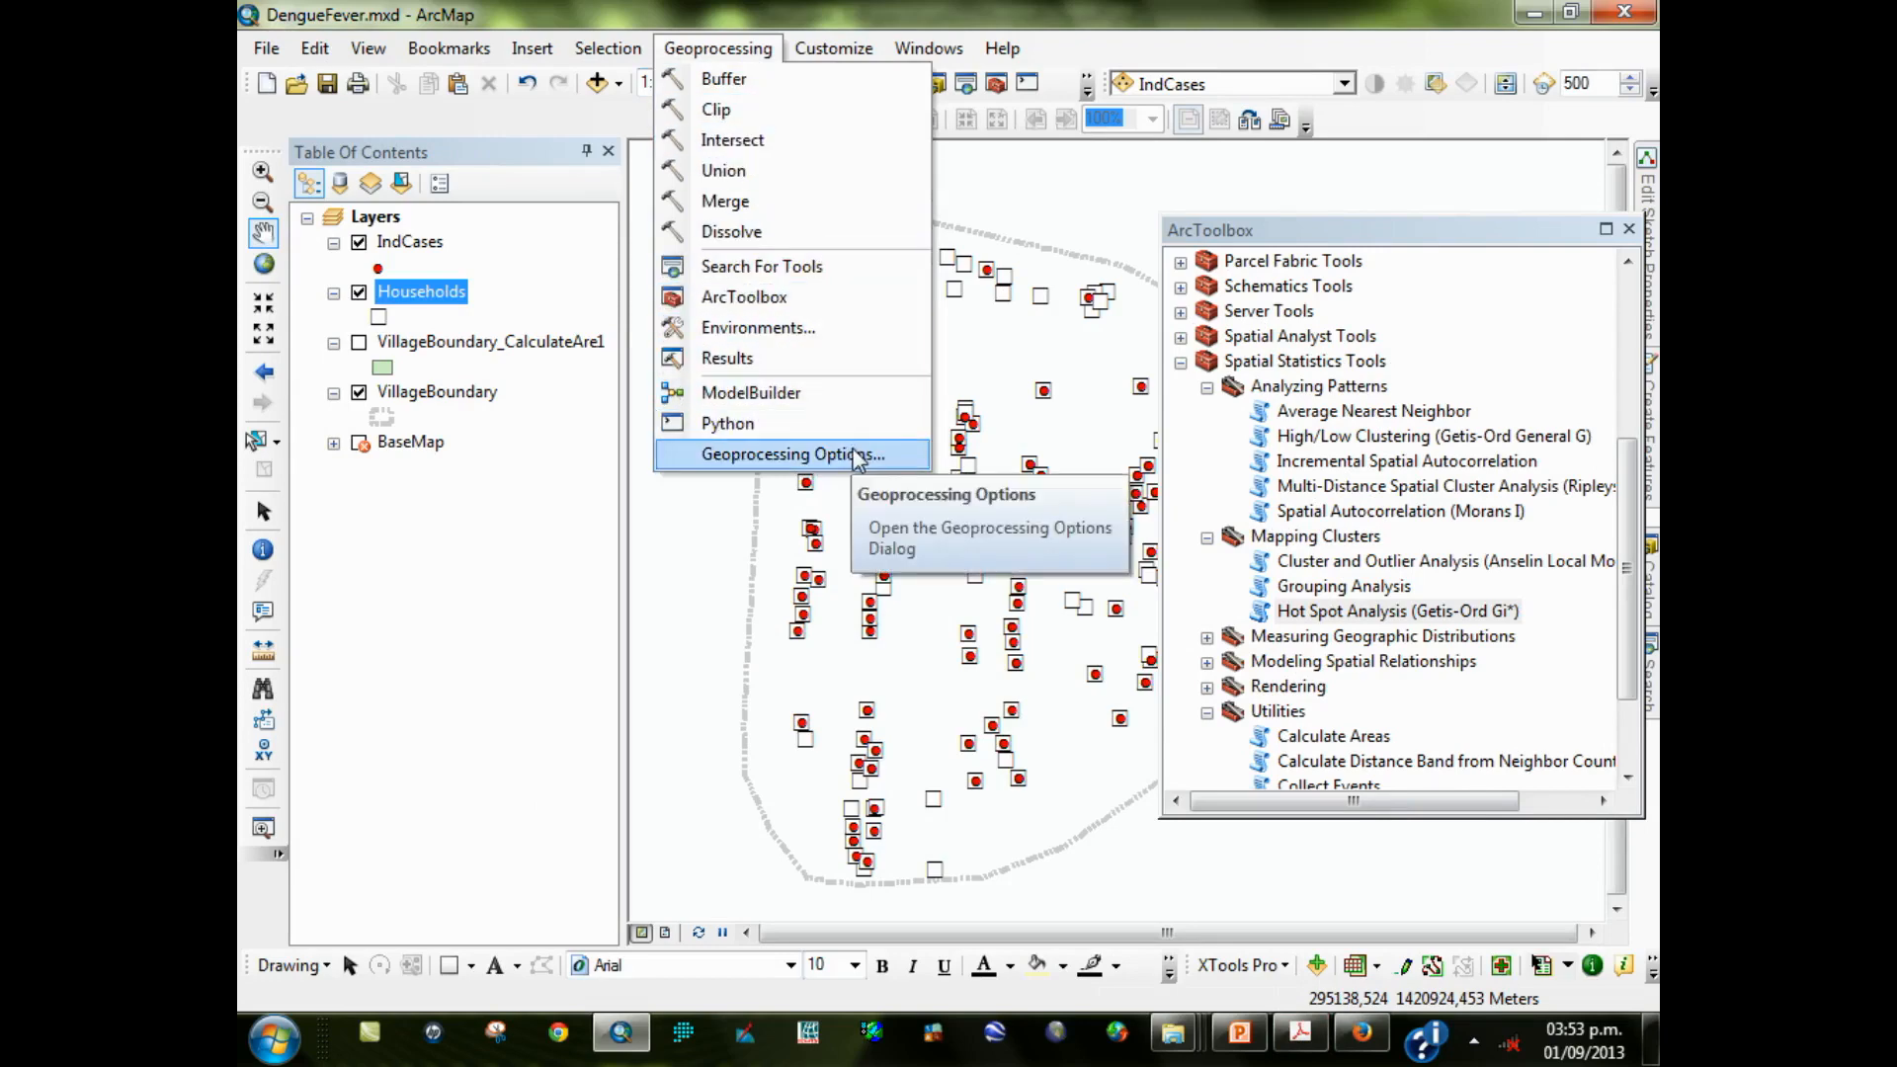
pyautogui.click(854, 362)
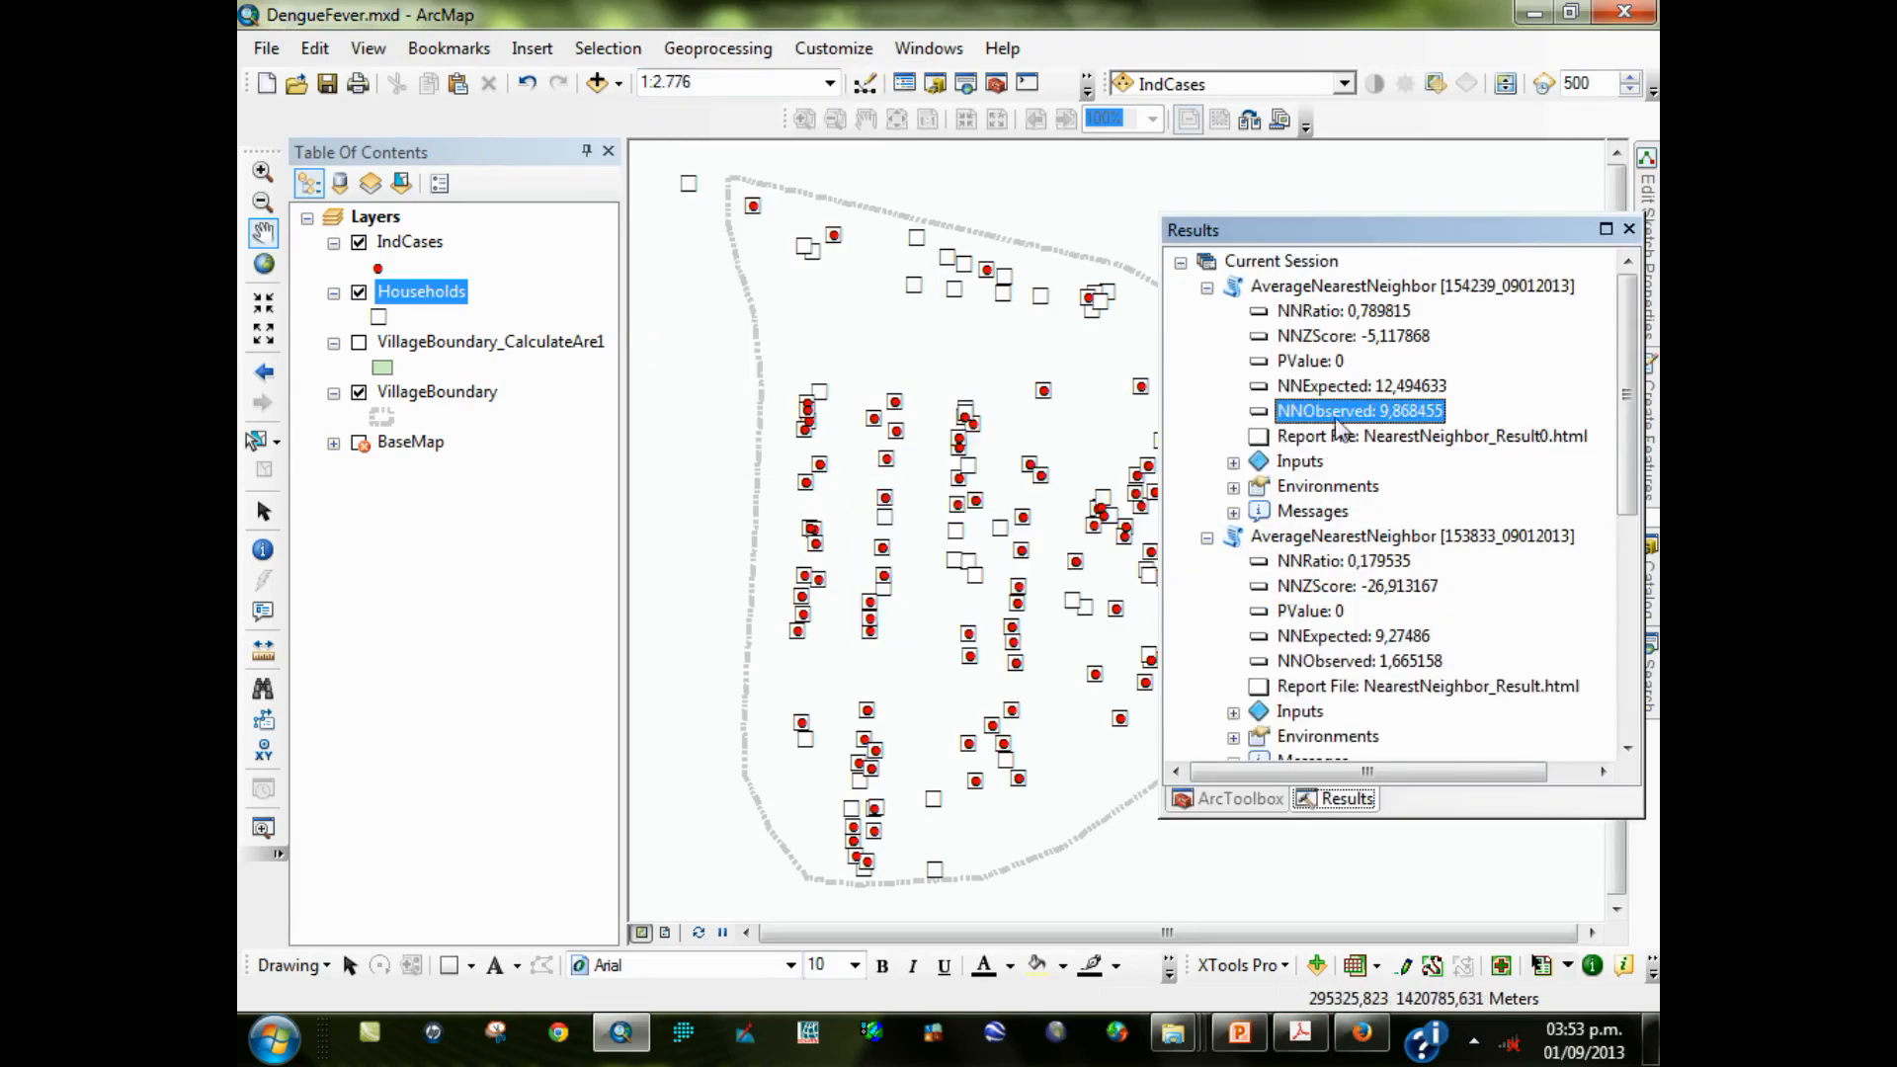
pyautogui.click(1346, 587)
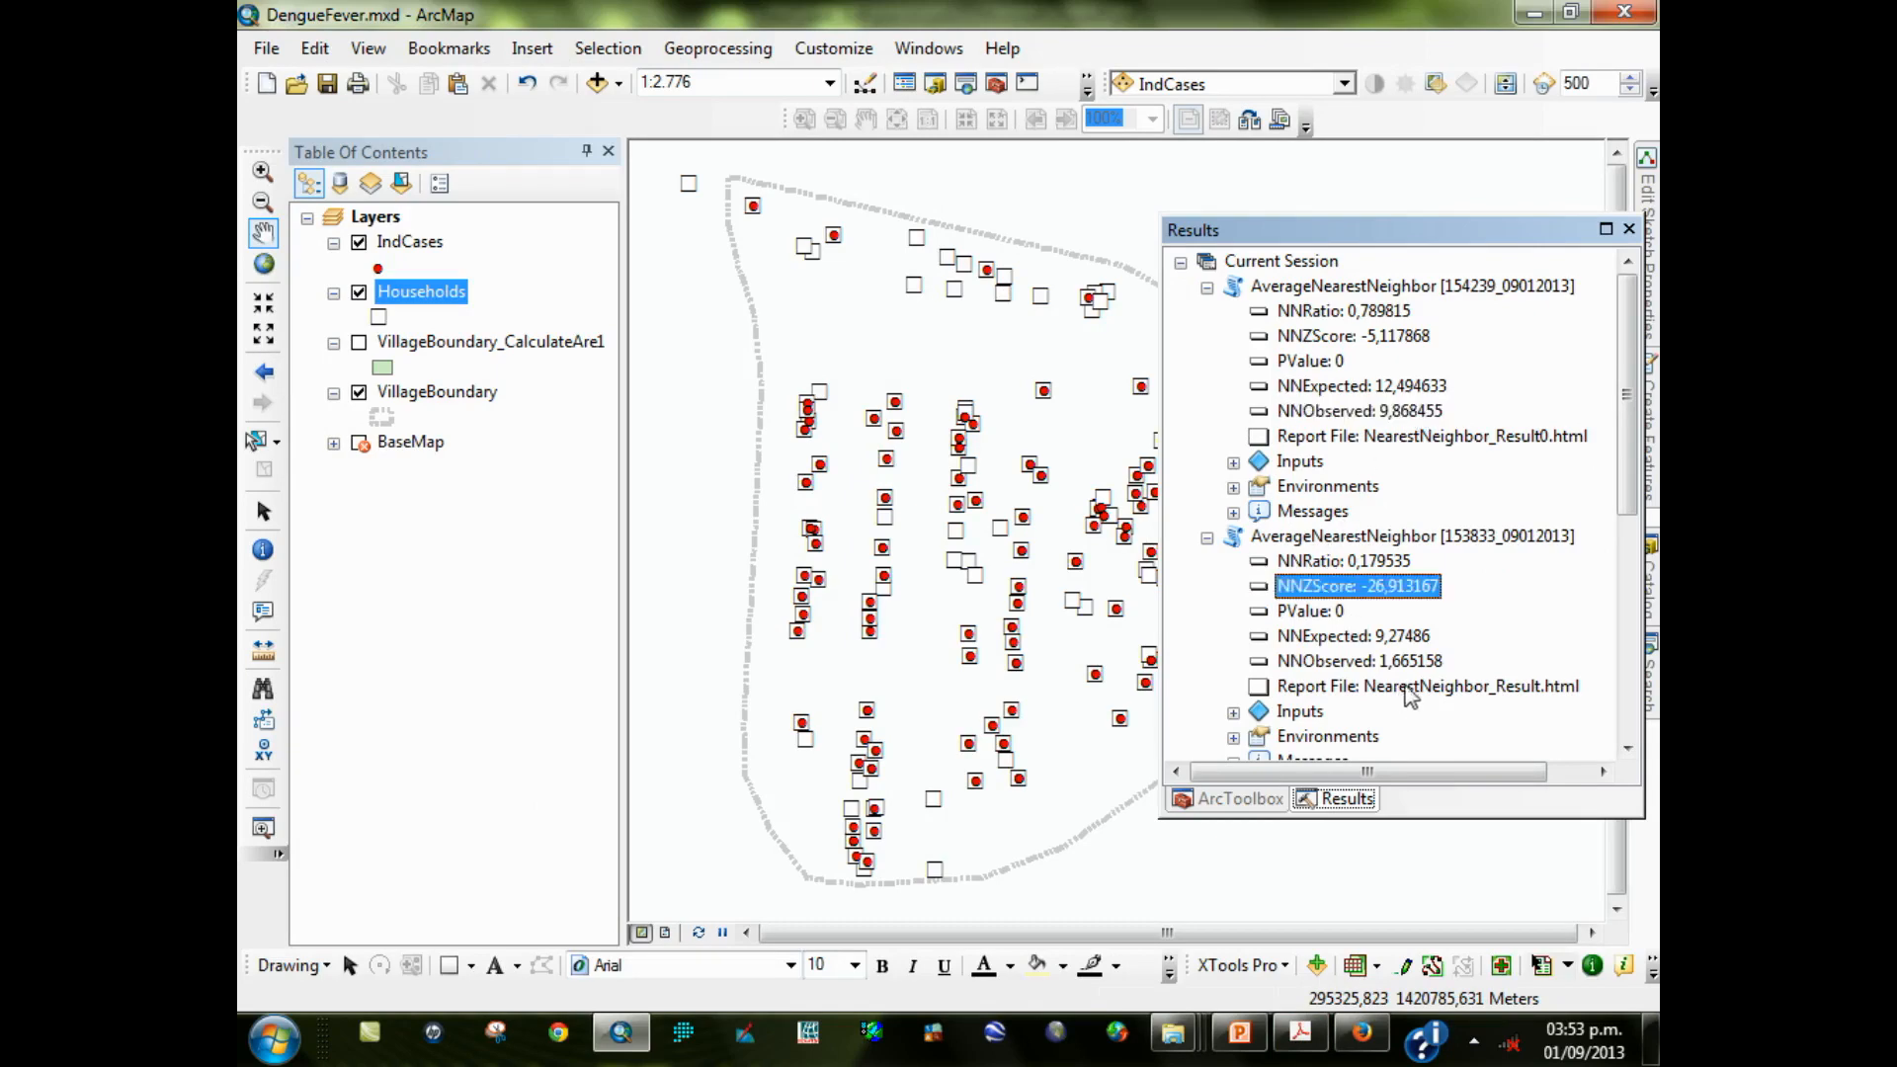
pyautogui.click(1419, 652)
pyautogui.click(1415, 662)
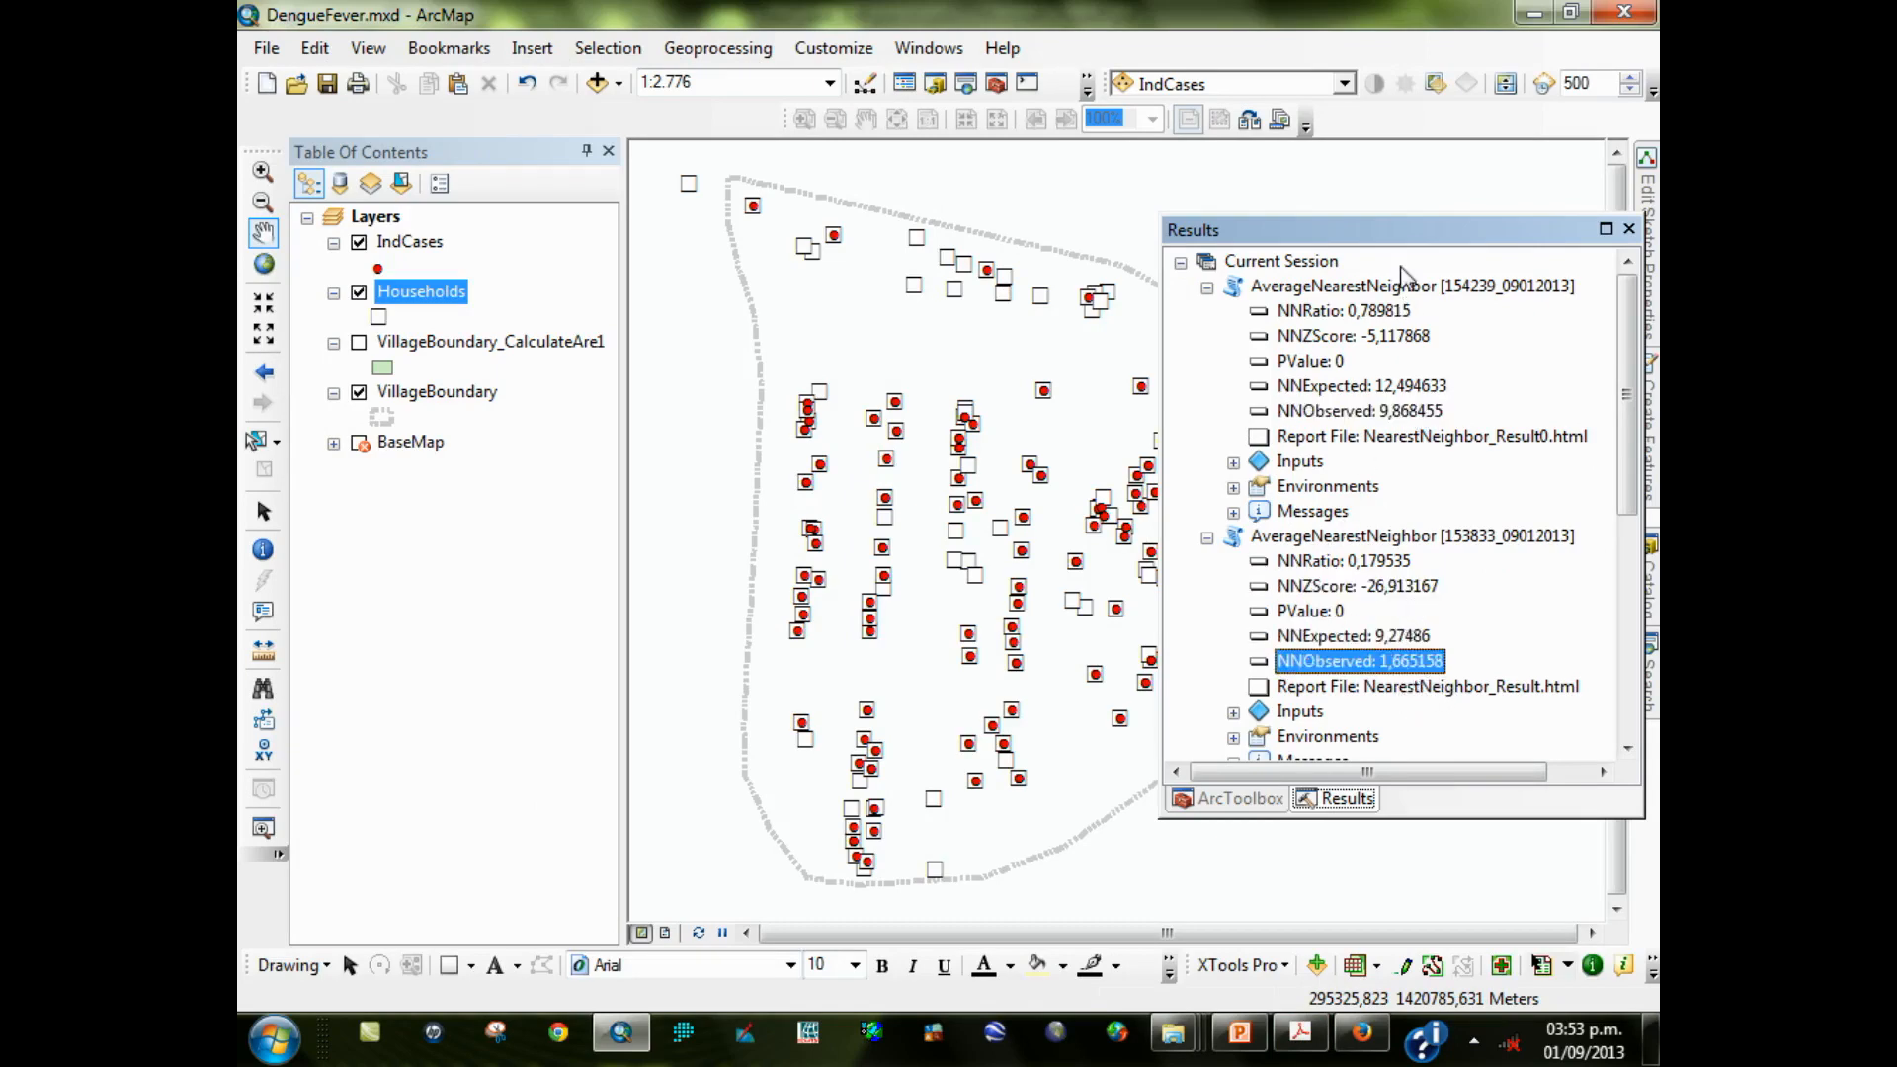
pyautogui.moveTo(1371, 245); pyautogui.dragTo(1126, 207)
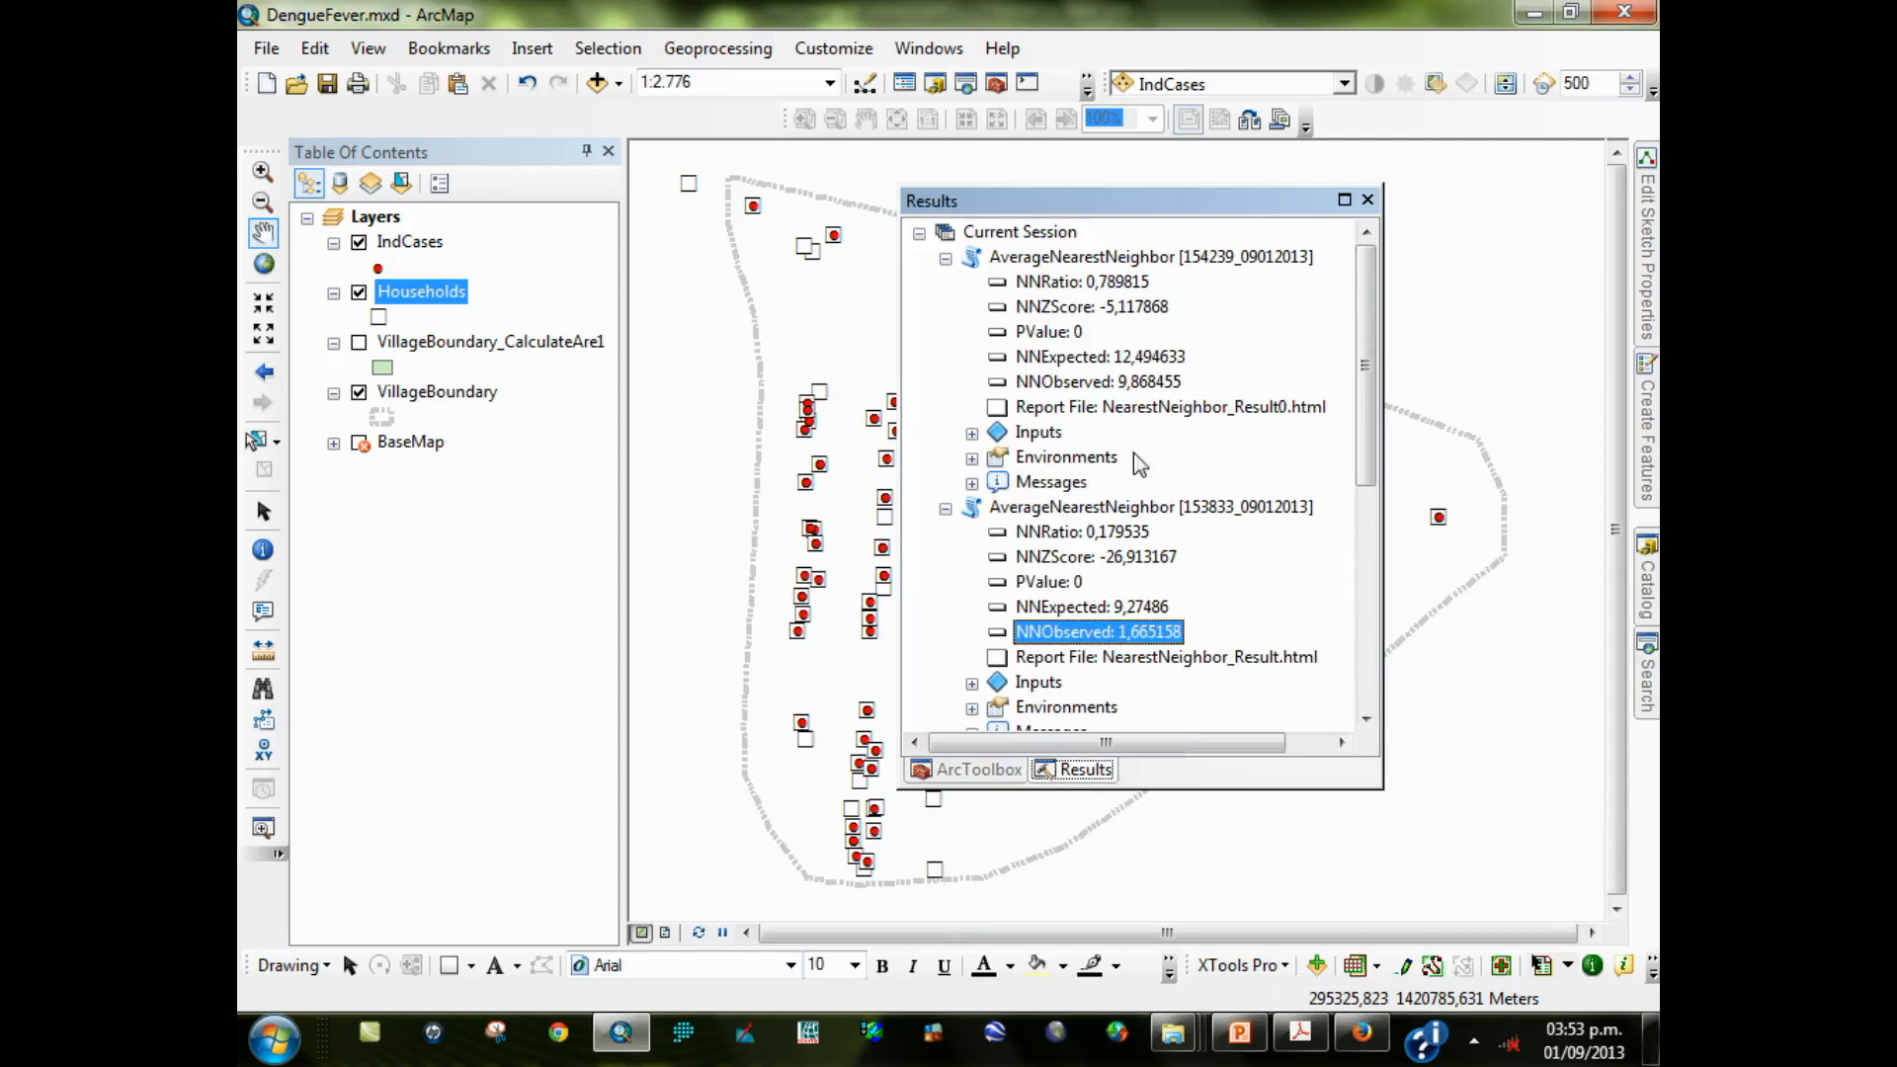
pyautogui.click(1131, 606)
pyautogui.click(1158, 634)
pyautogui.click(1151, 385)
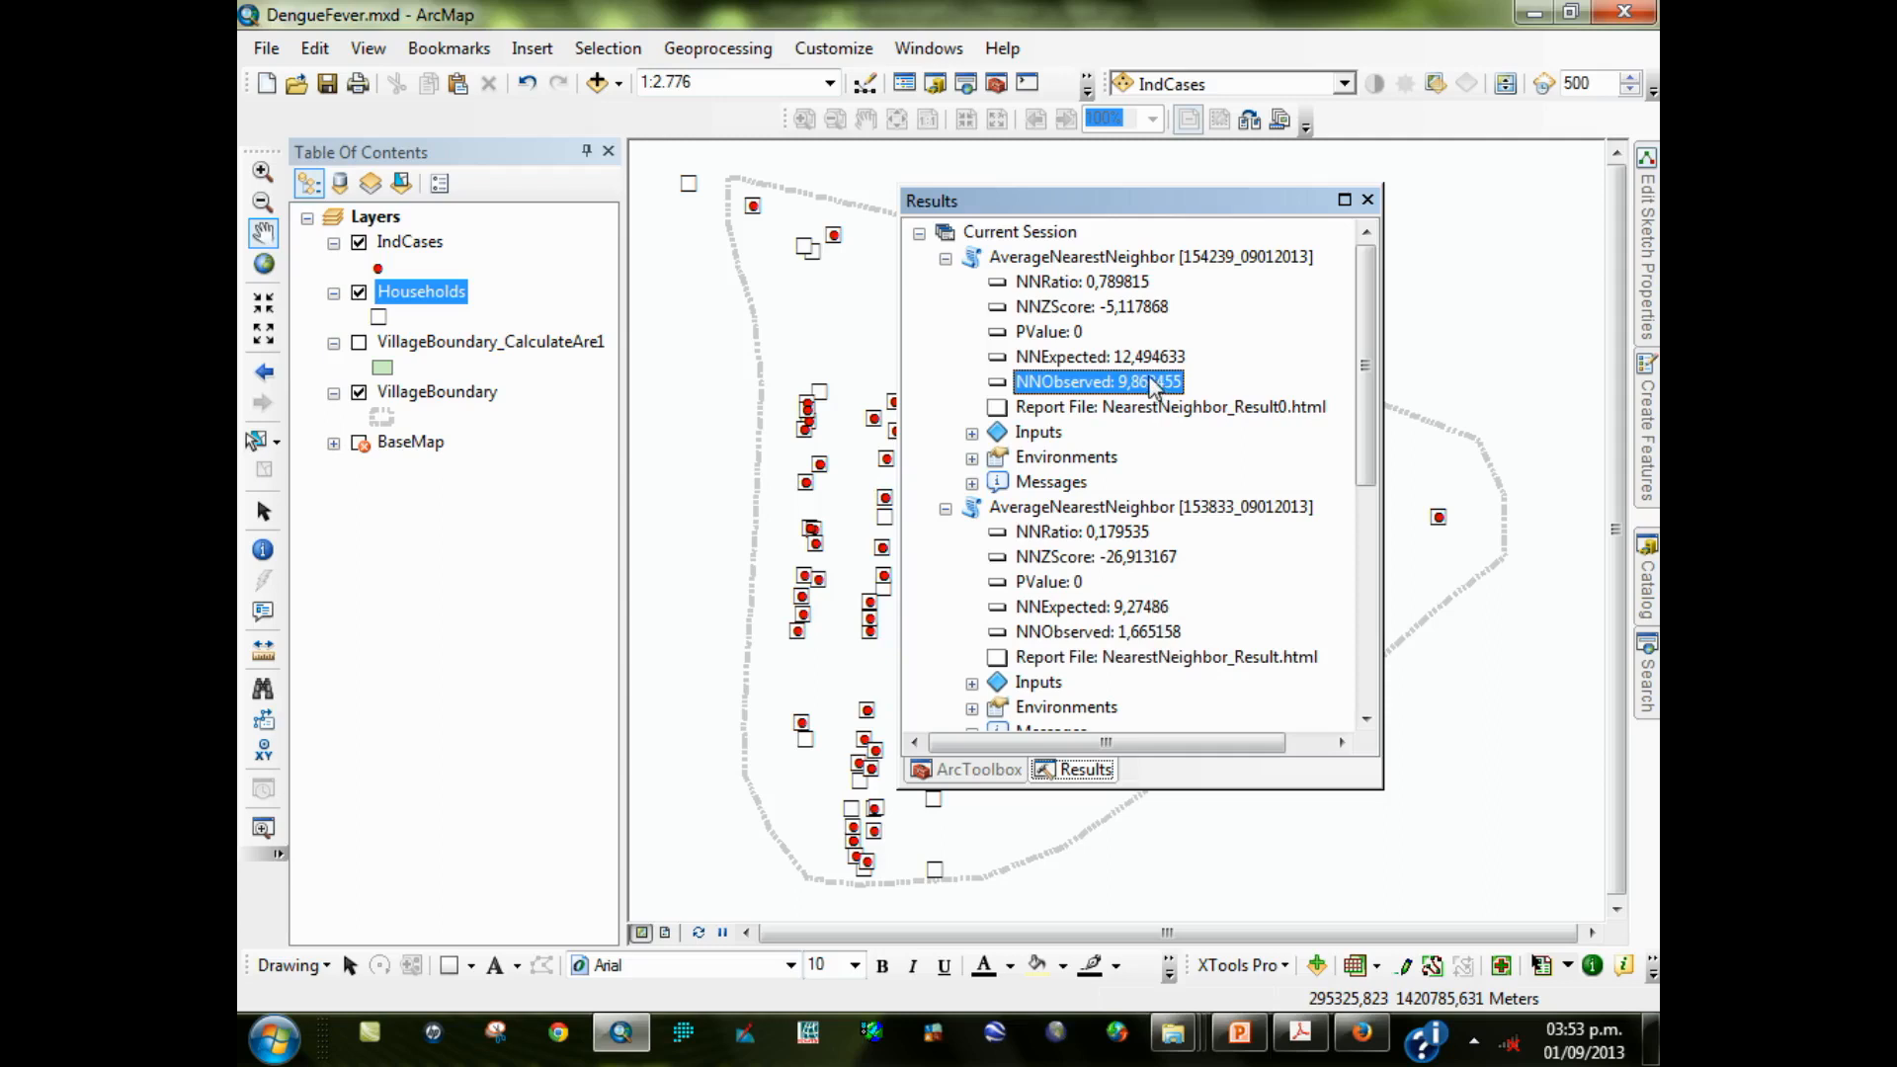
pyautogui.click(1136, 607)
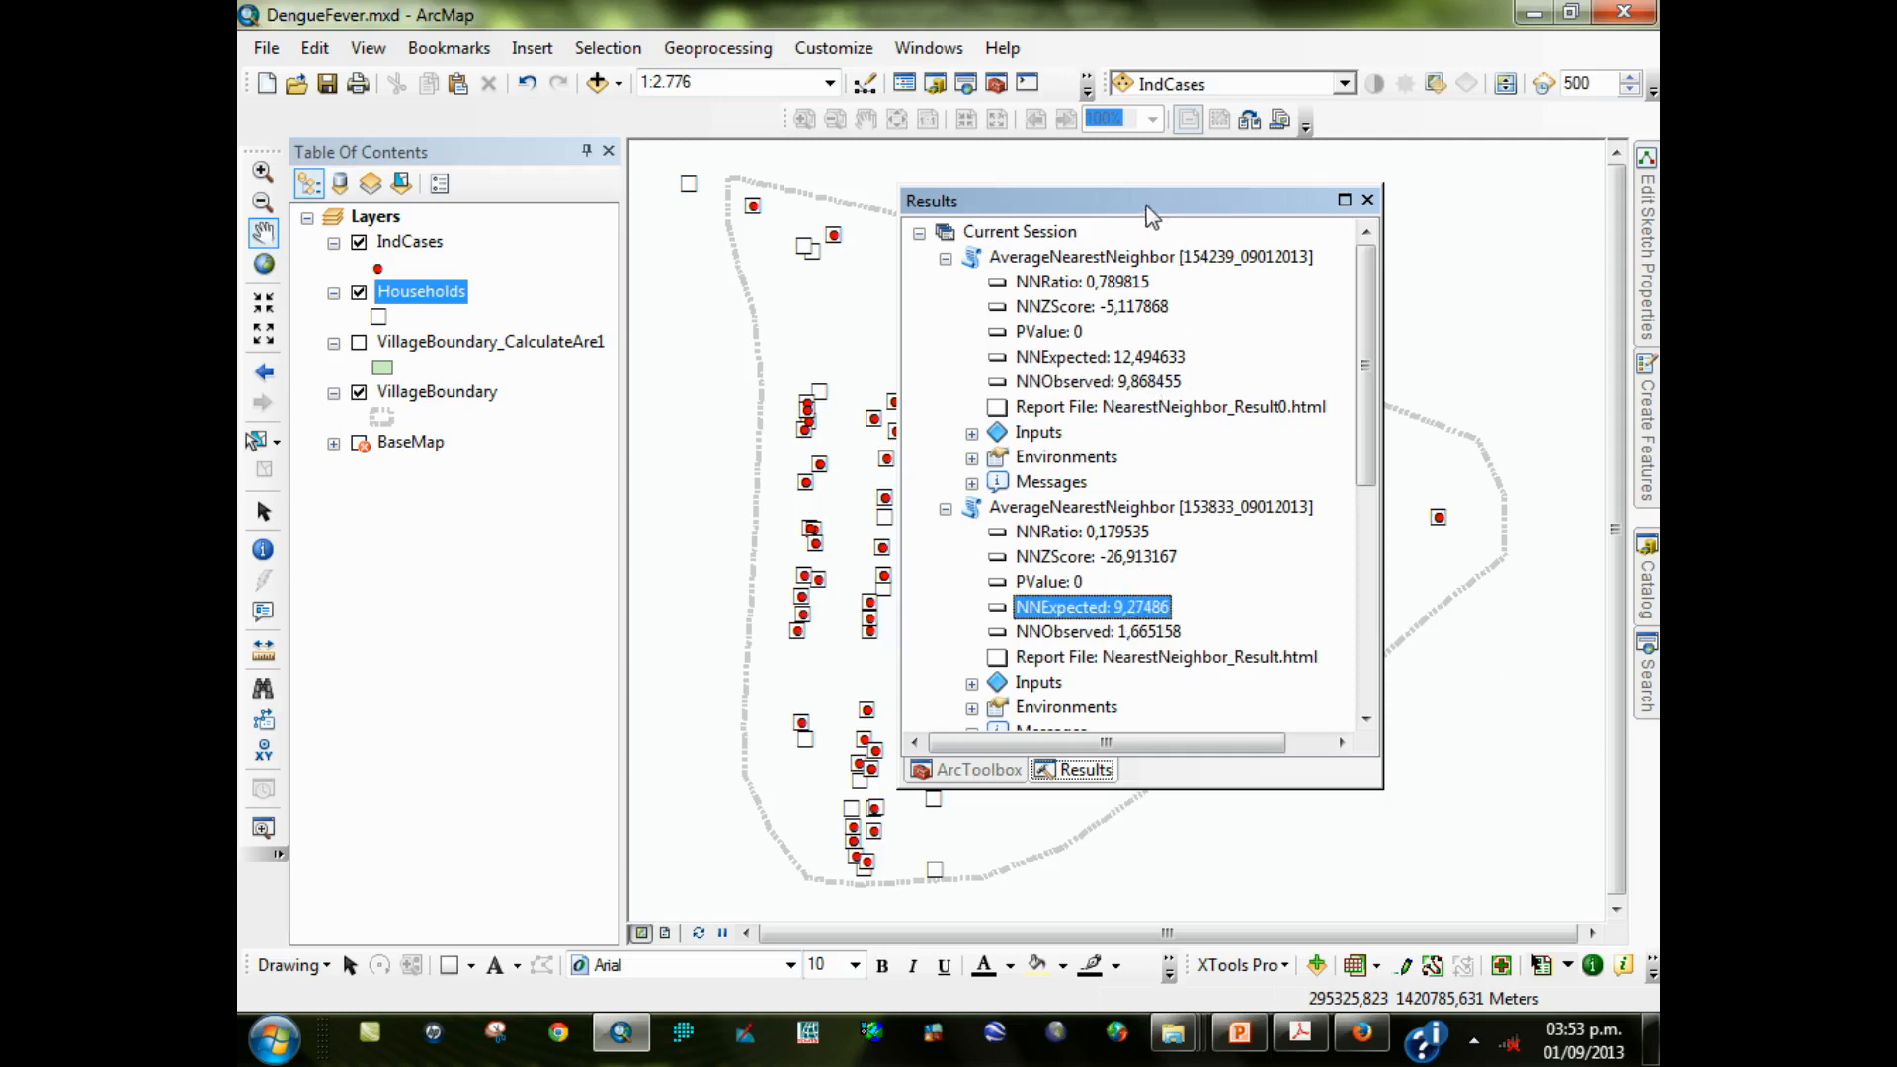
pyautogui.moveTo(1148, 215); pyautogui.dragTo(1234, 218)
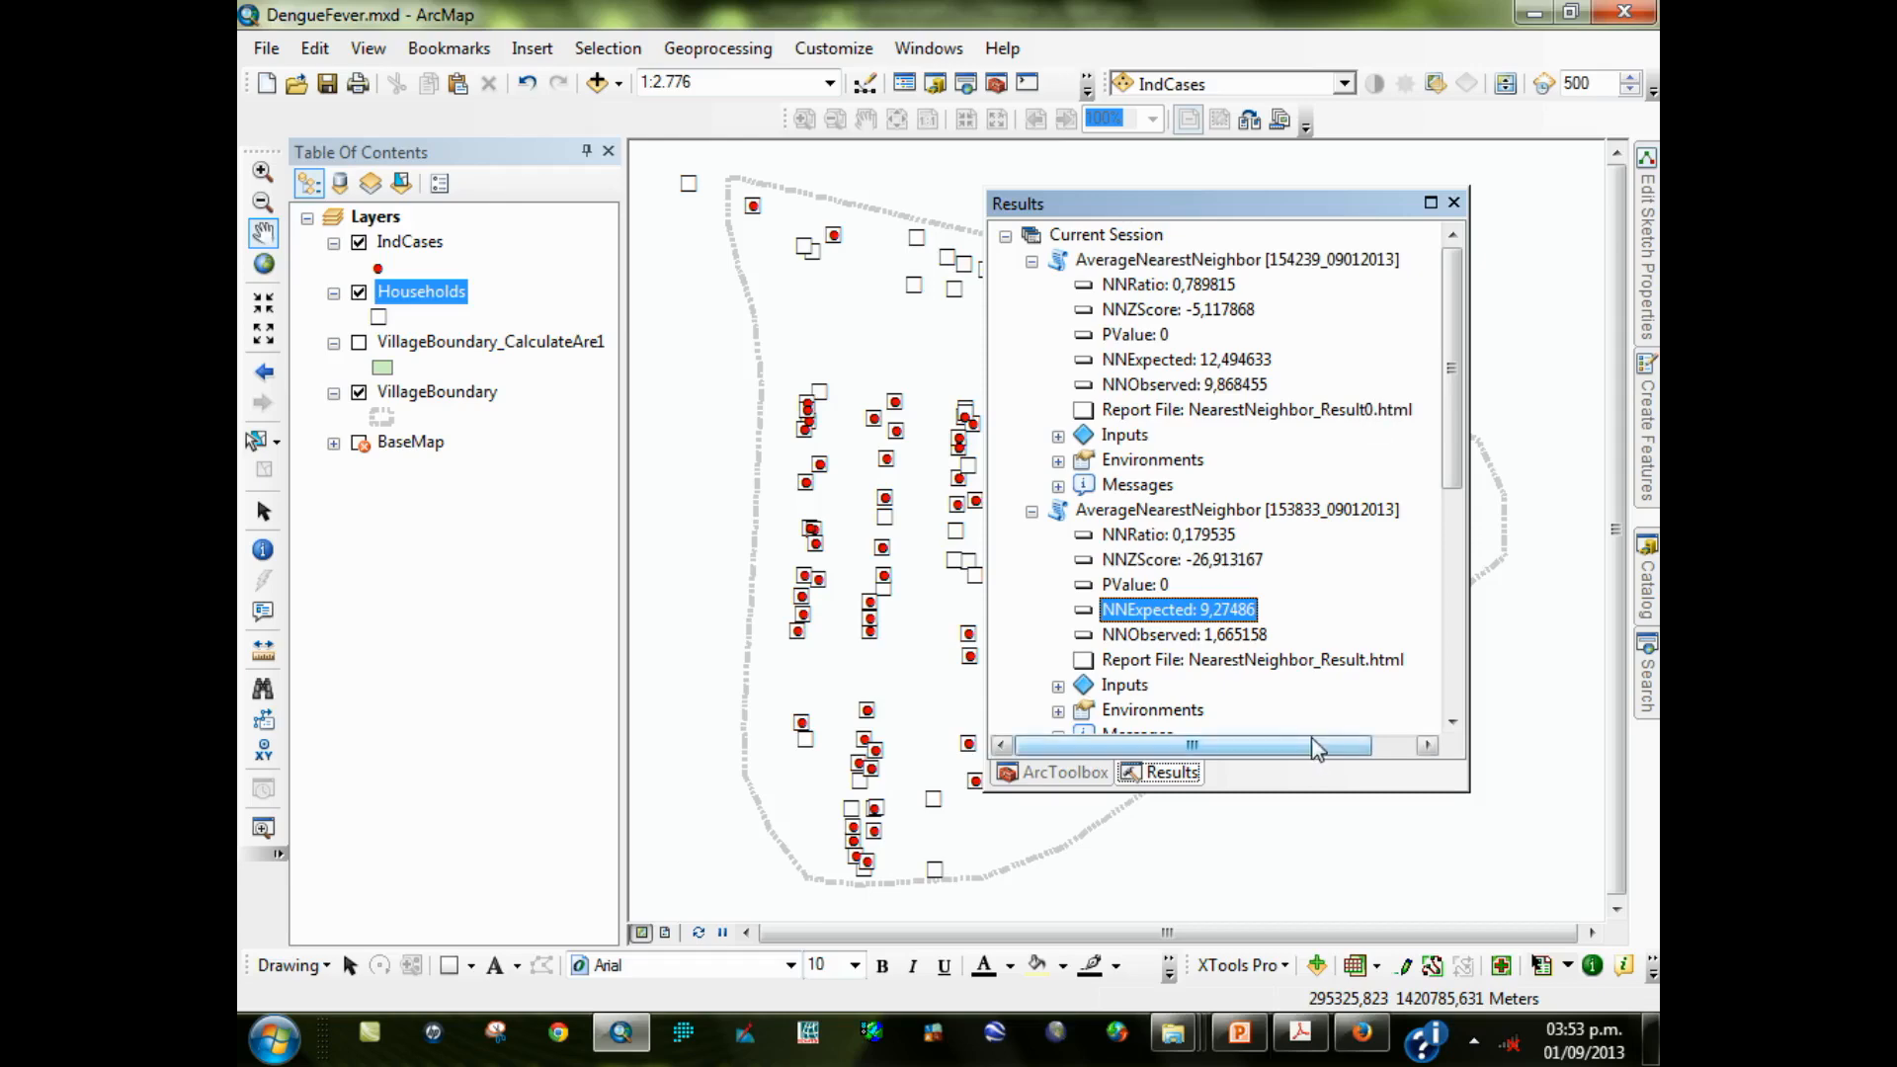
# Glance at the Average Nearest Neighbor report in Firefox and read the Calculate Distance Band from Neighbor instructions in the PDF guide
pyautogui.click(1371, 1043)
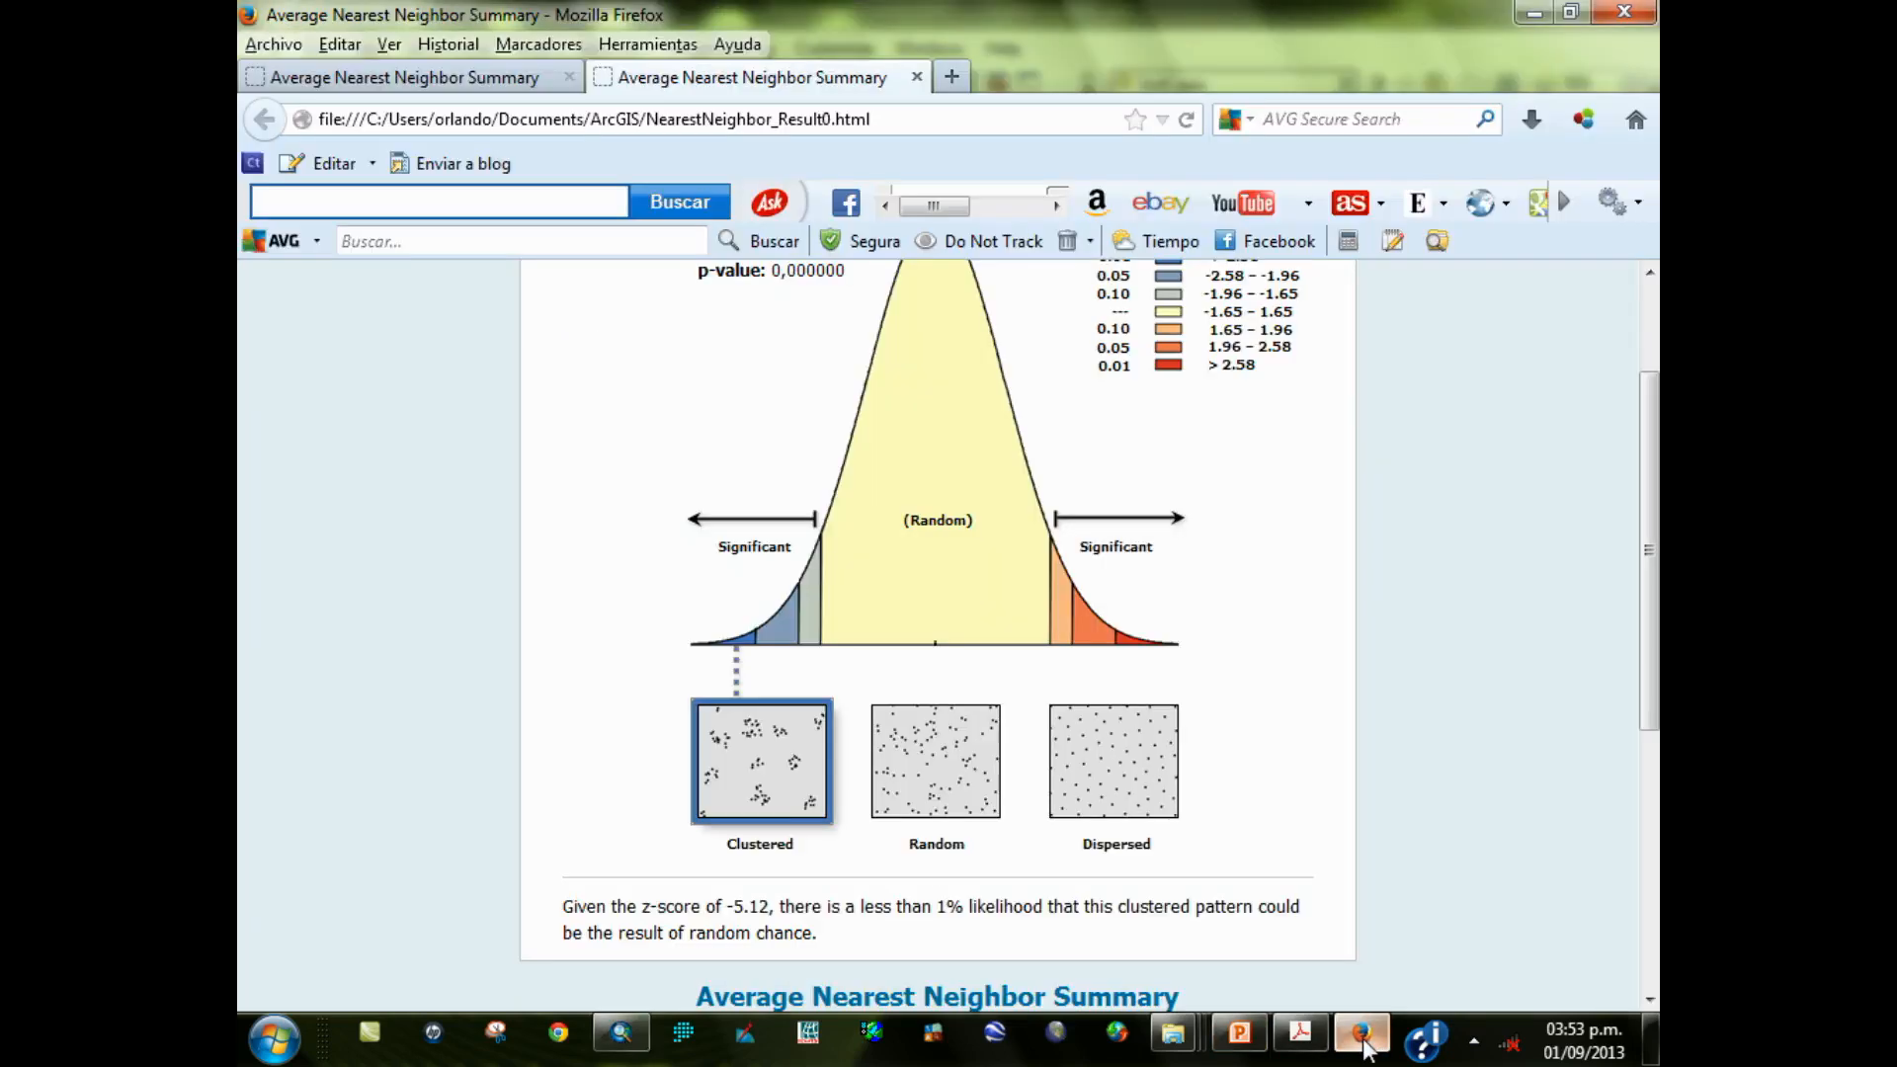
pyautogui.click(1303, 1038)
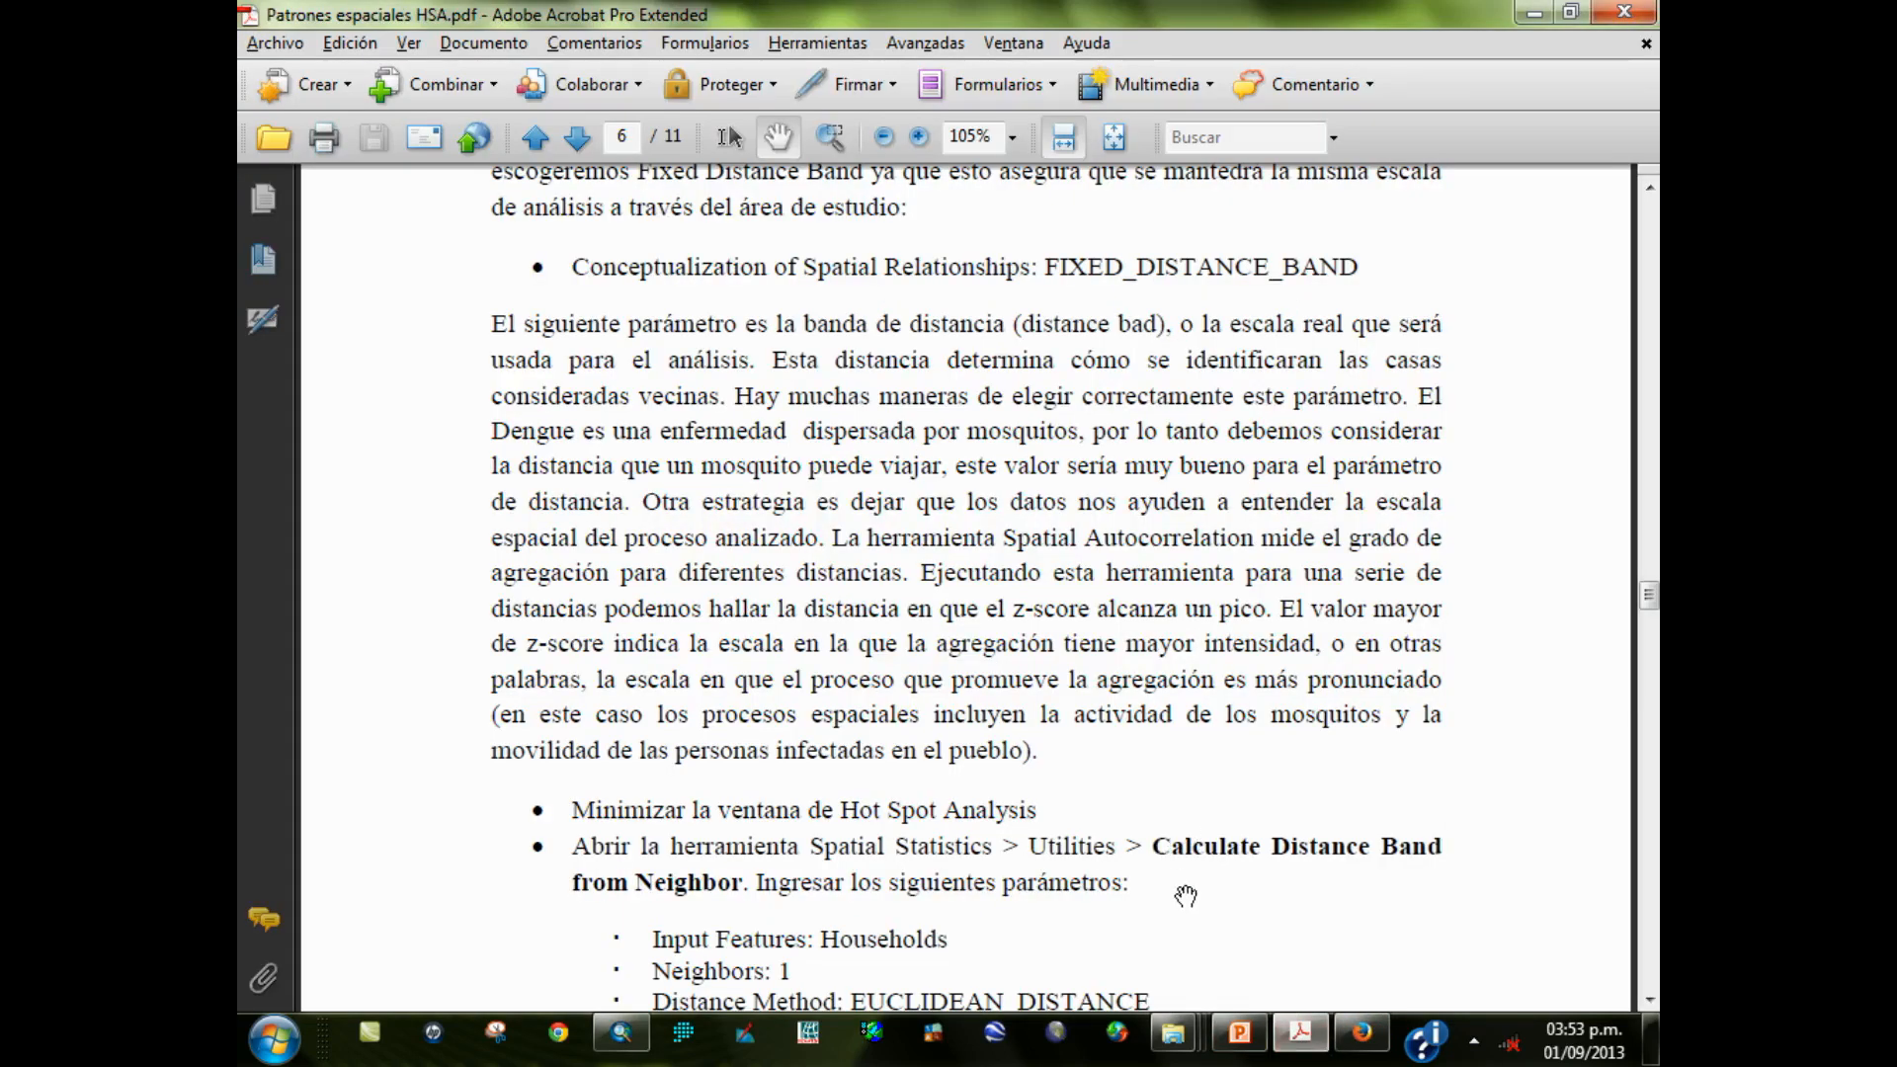
pyautogui.scroll(-3, 1180, 790)
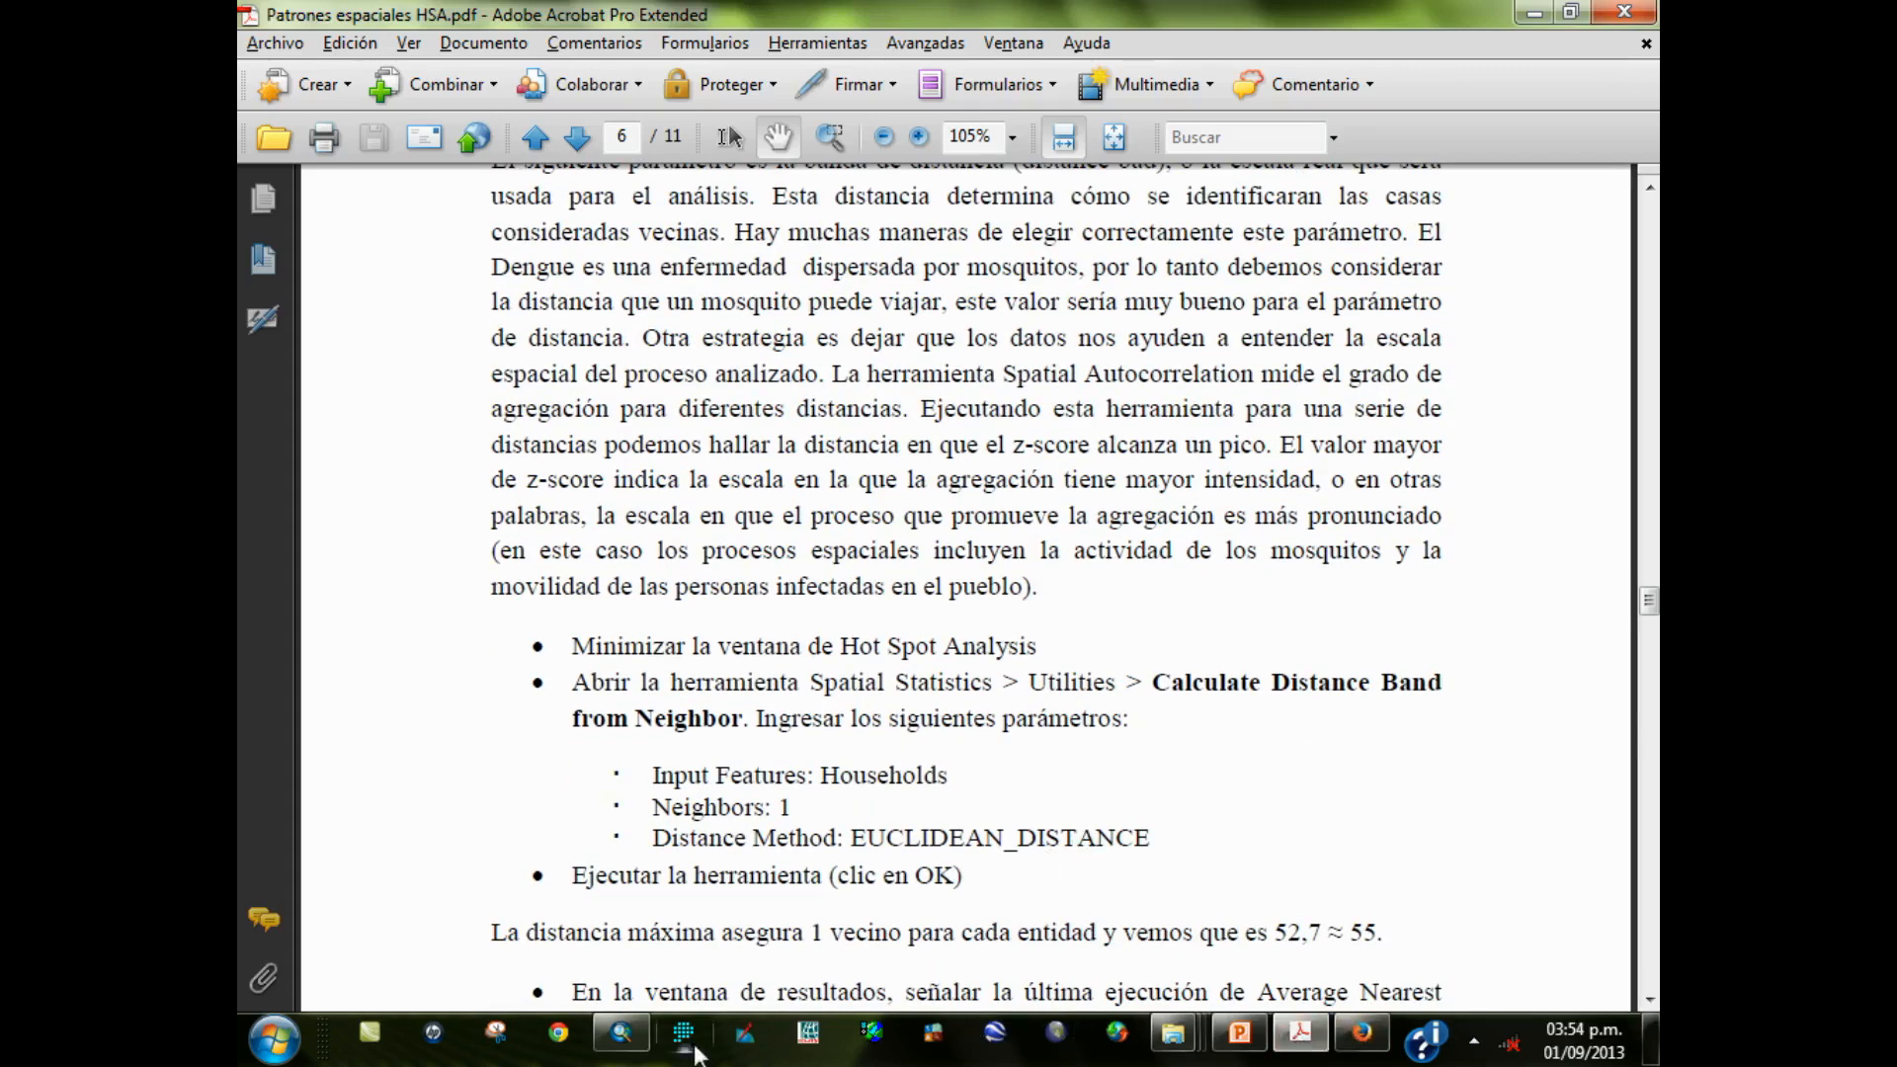
# Return to ArcMap, collapse the Analyzing Patterns and Mapping Clusters toolsets, and open the Calculate Distance Band from Neighbor Count tool
pyautogui.click(625, 1040)
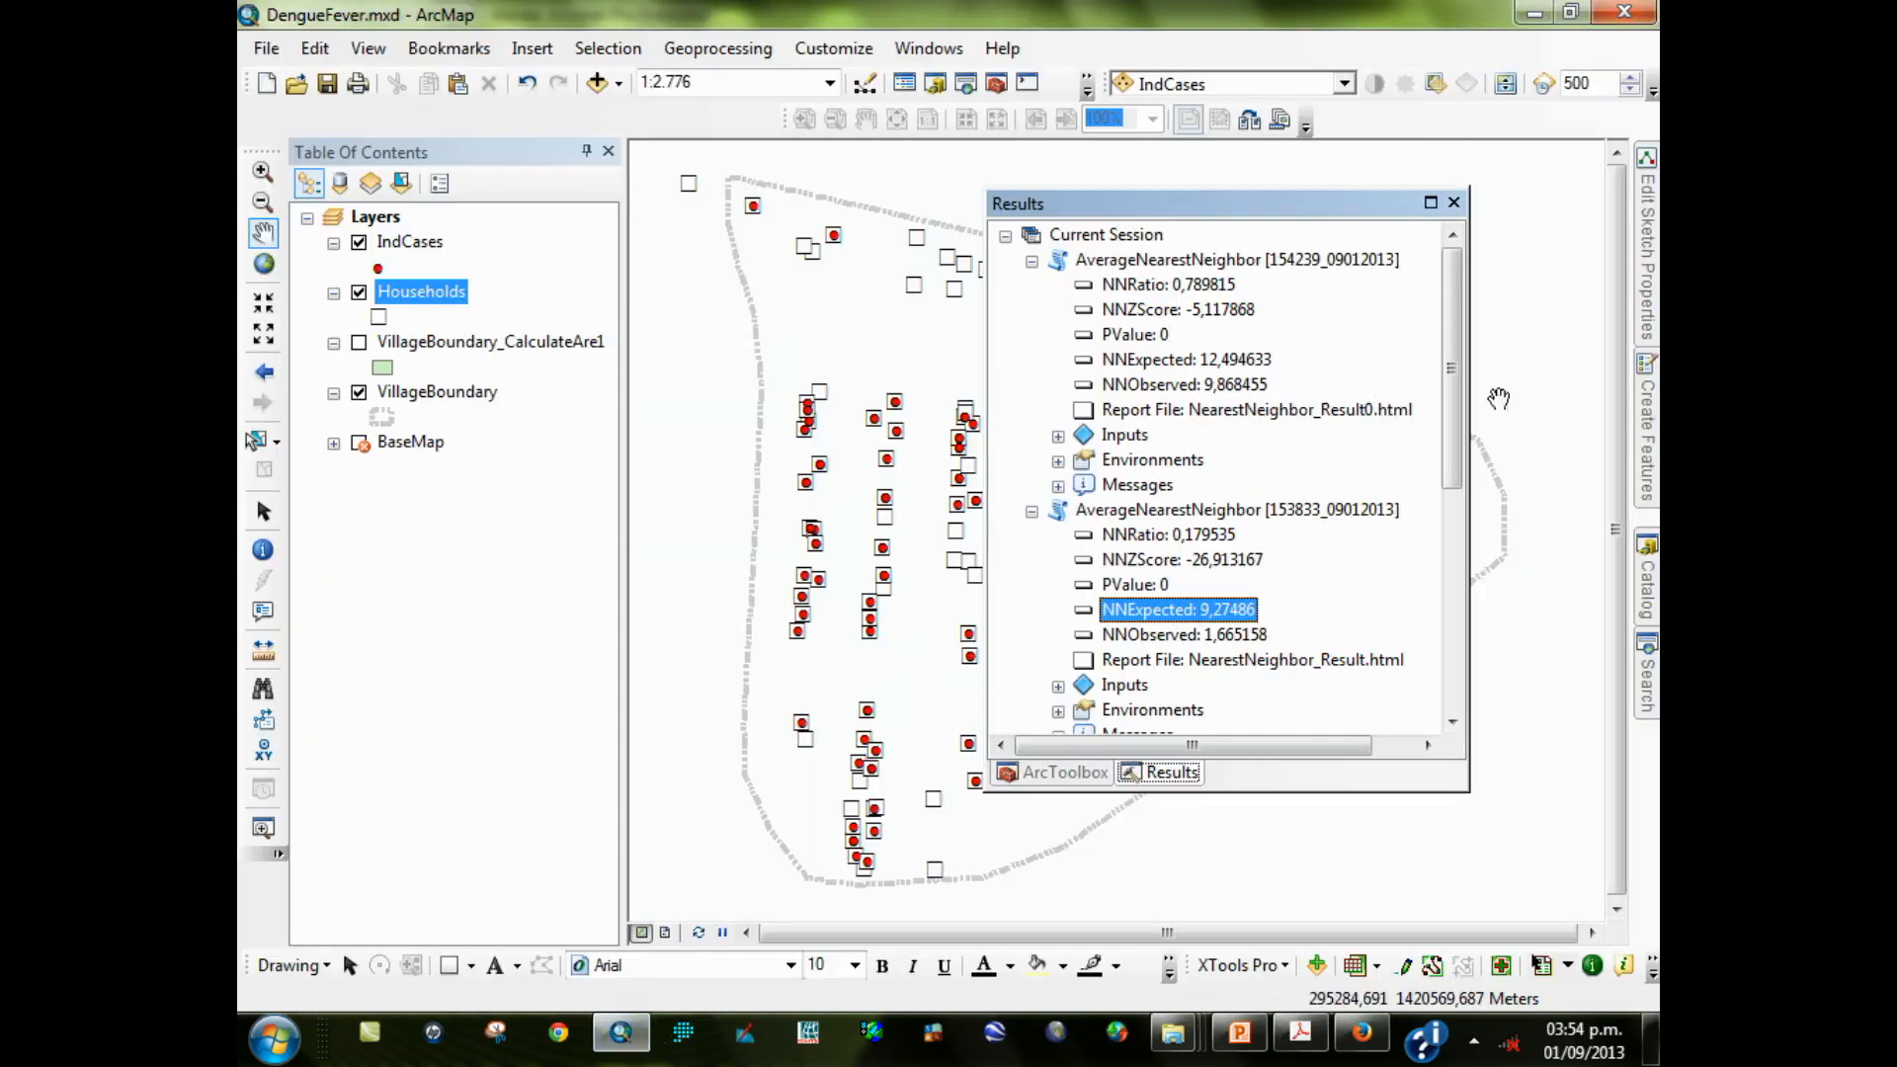
pyautogui.click(996, 82)
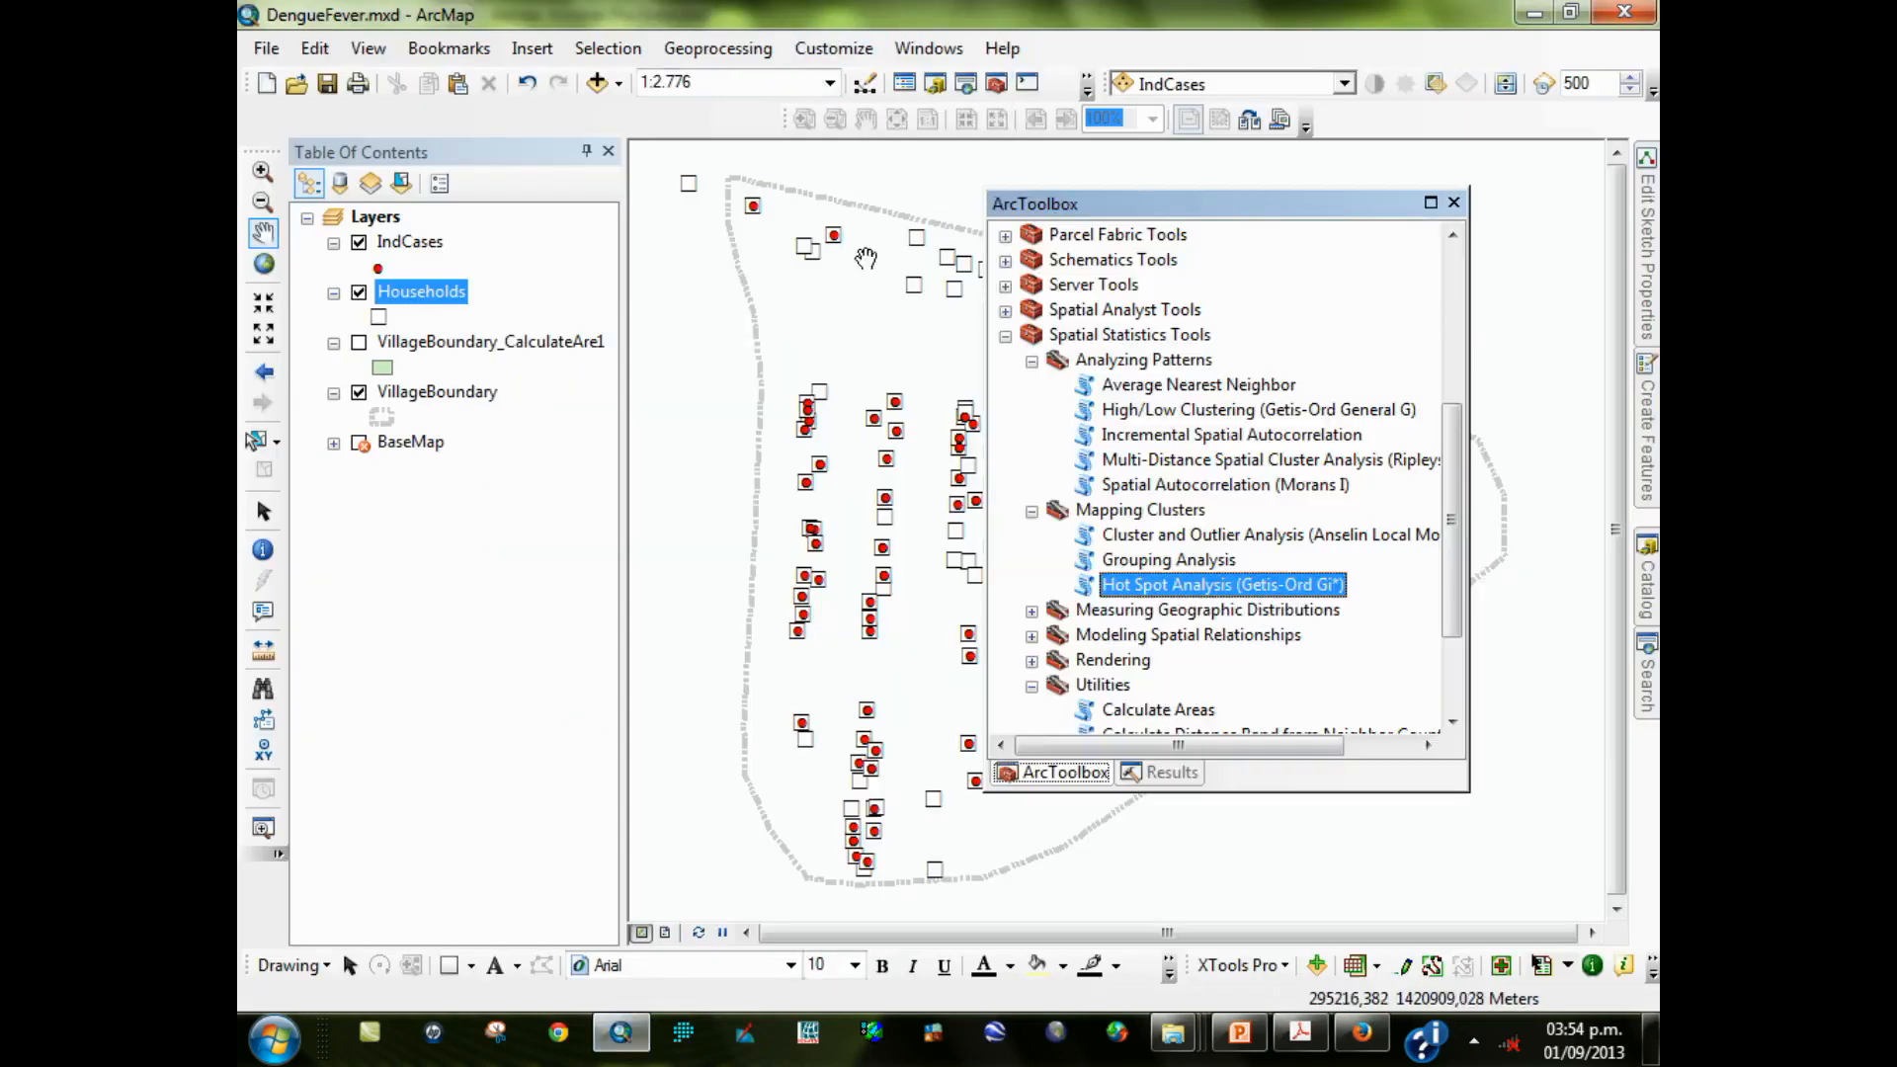
pyautogui.click(1032, 361)
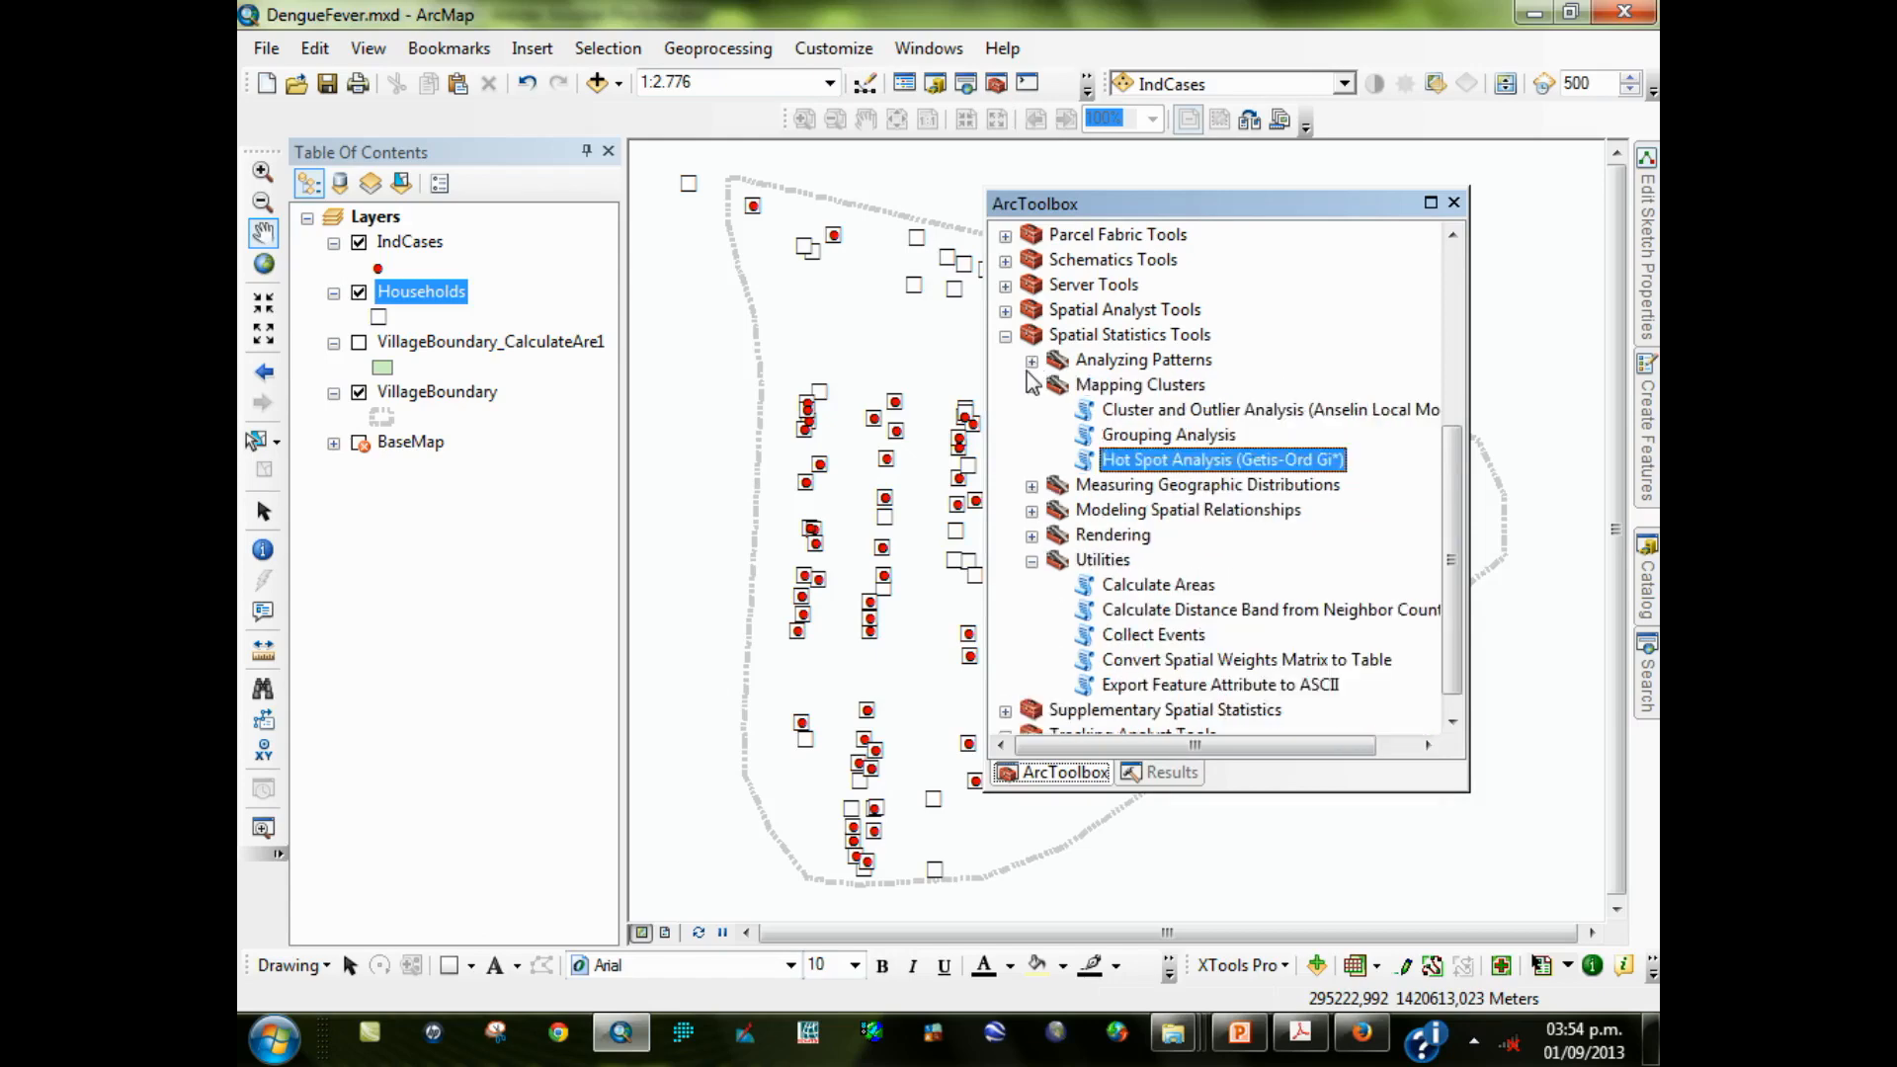
pyautogui.click(1032, 385)
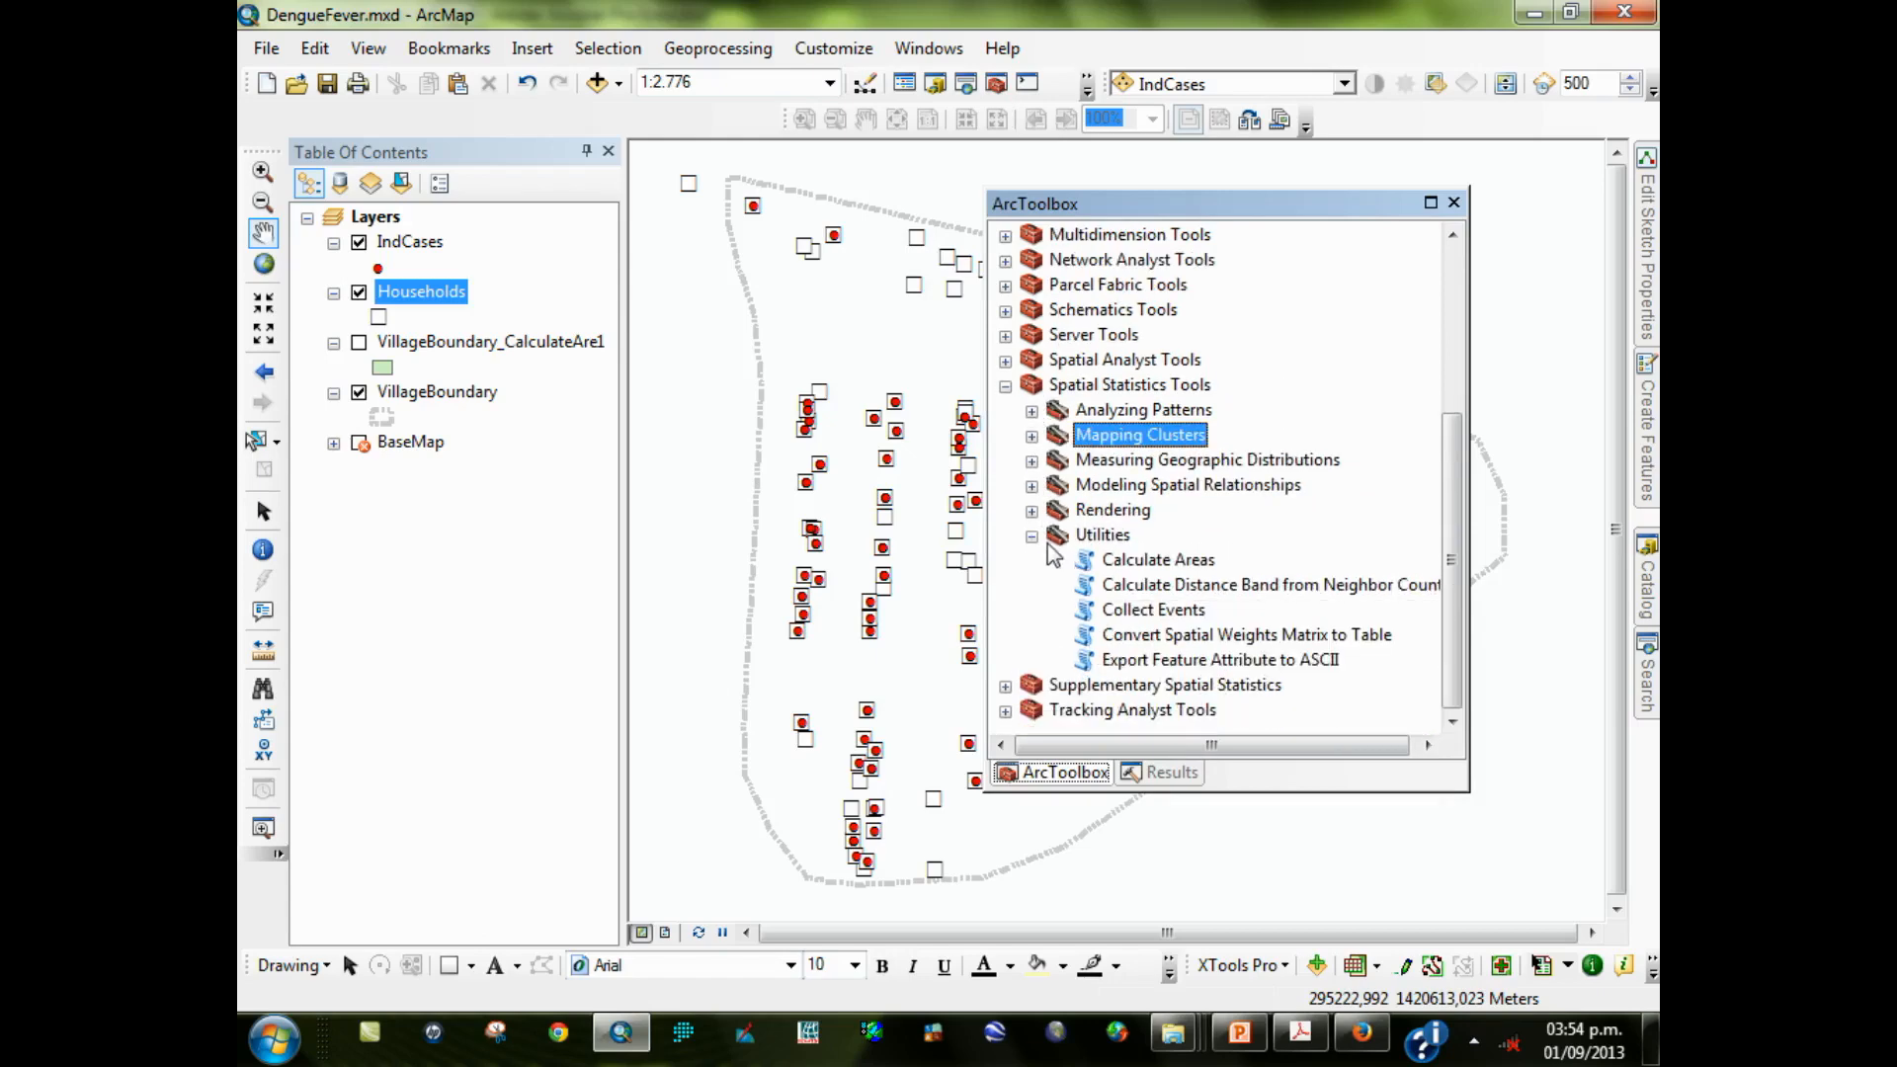
pyautogui.doubleClick(1164, 585)
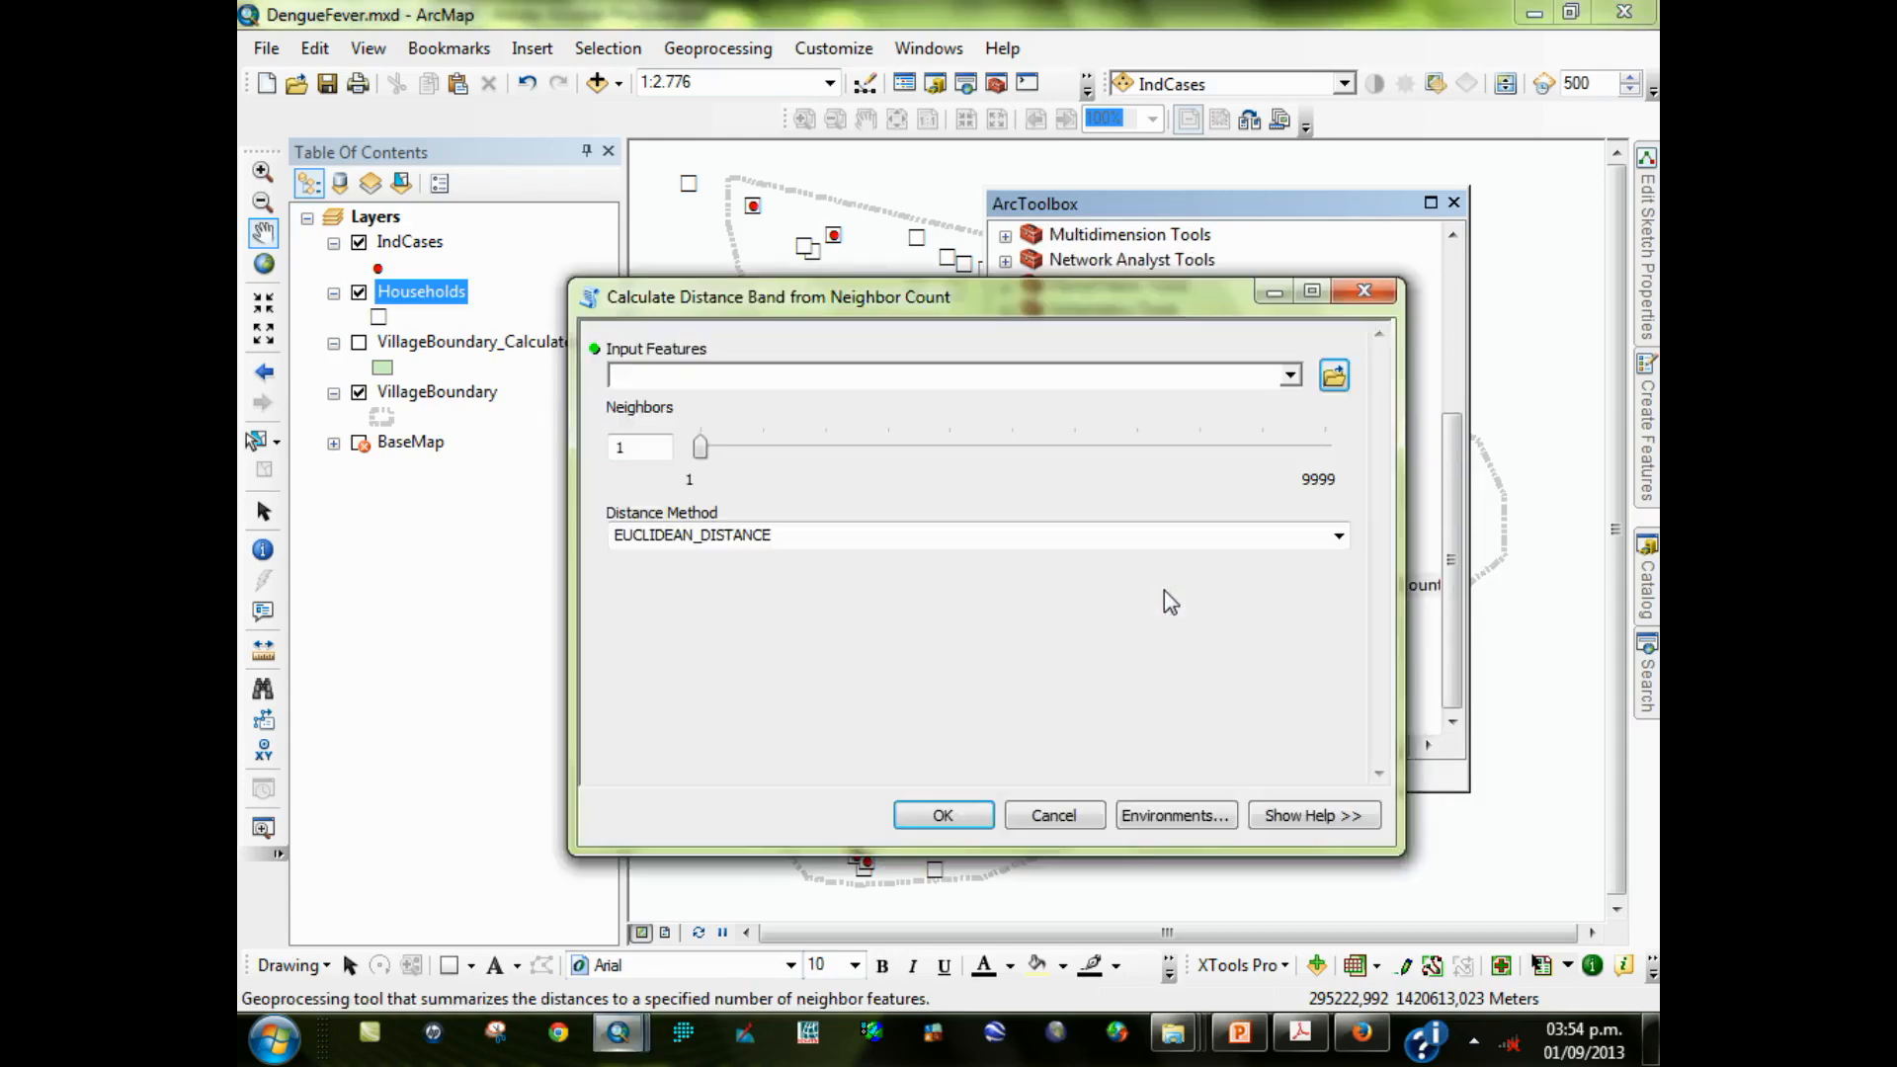
# Check the input features, neighbors and distance method for the tool in the PDF guide and return to ArcMap
pyautogui.click(1300, 1033)
pyautogui.moveTo(1099, 907); pyautogui.dragTo(1081, 794)
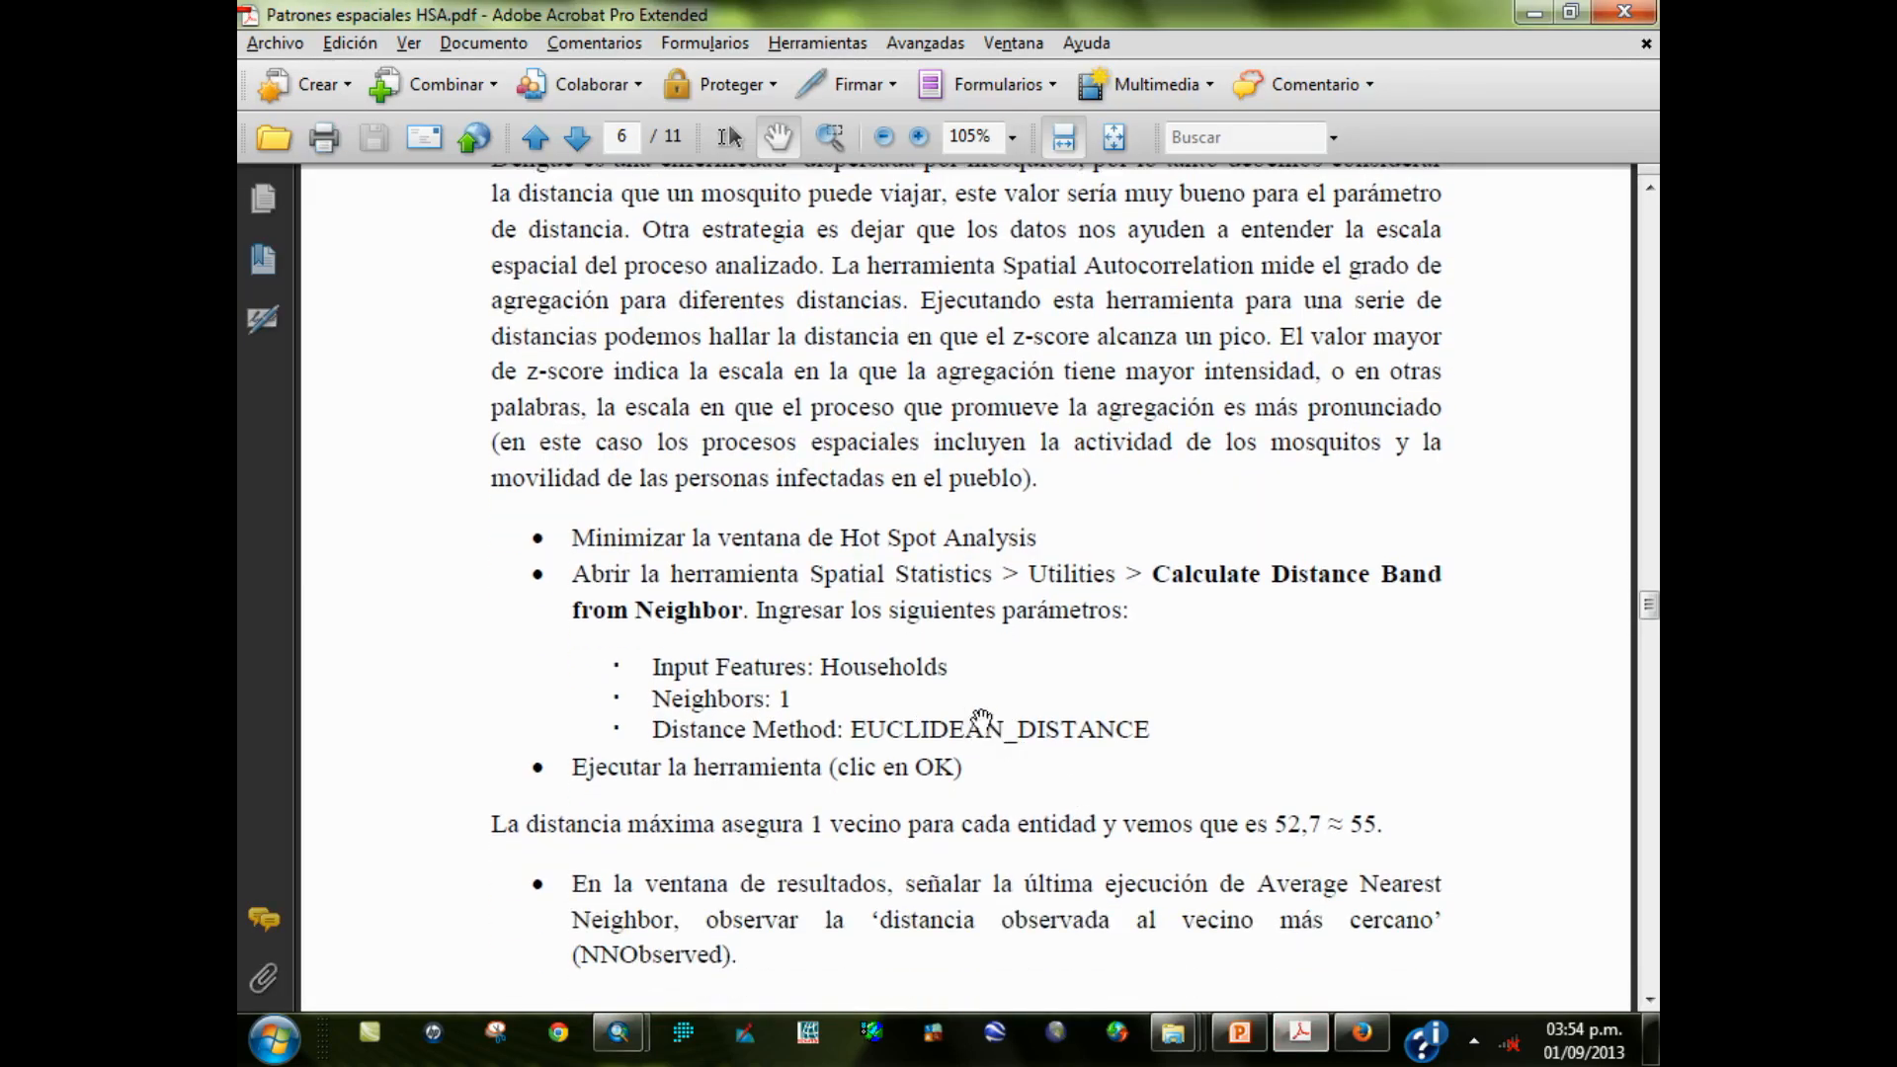
pyautogui.hotkey('alt', 'Tab')
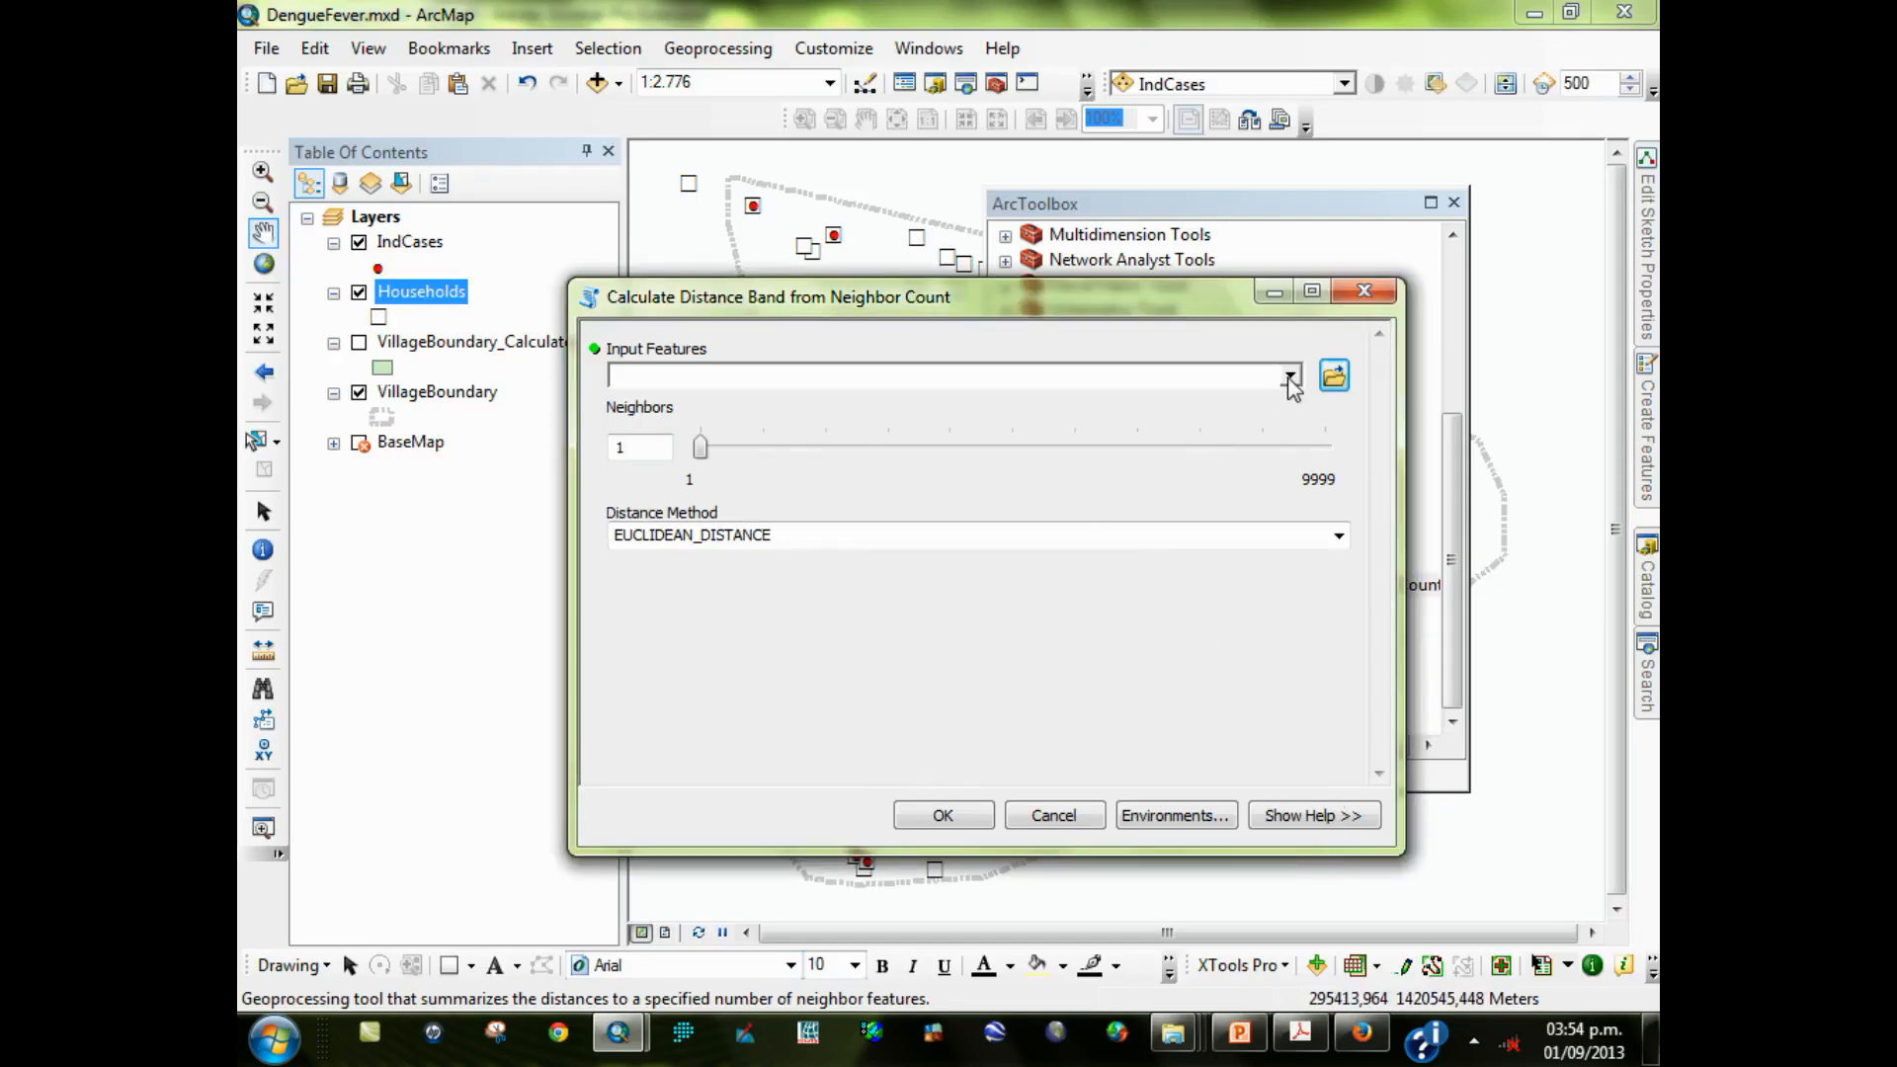
# Set Households as the input features for Calculate Distance Band from Neighbor Count
pyautogui.click(1290, 377)
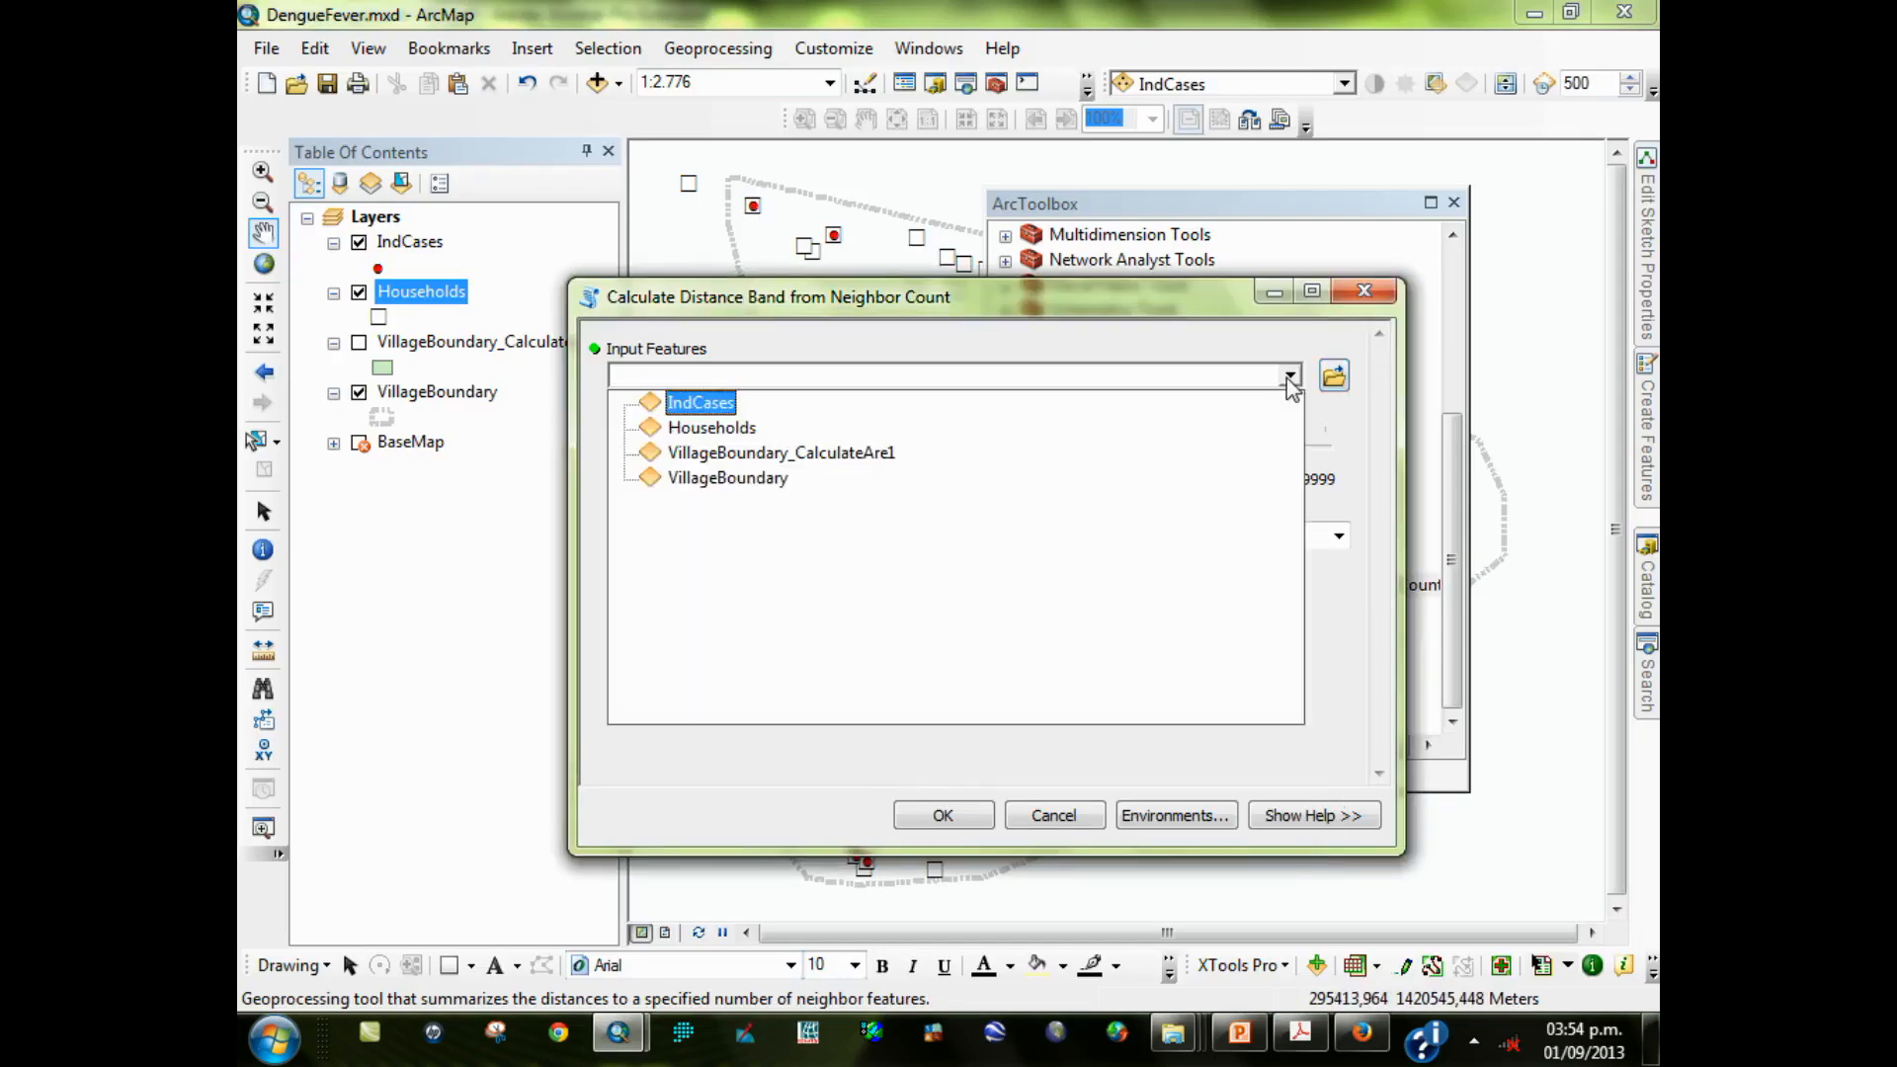
pyautogui.click(733, 431)
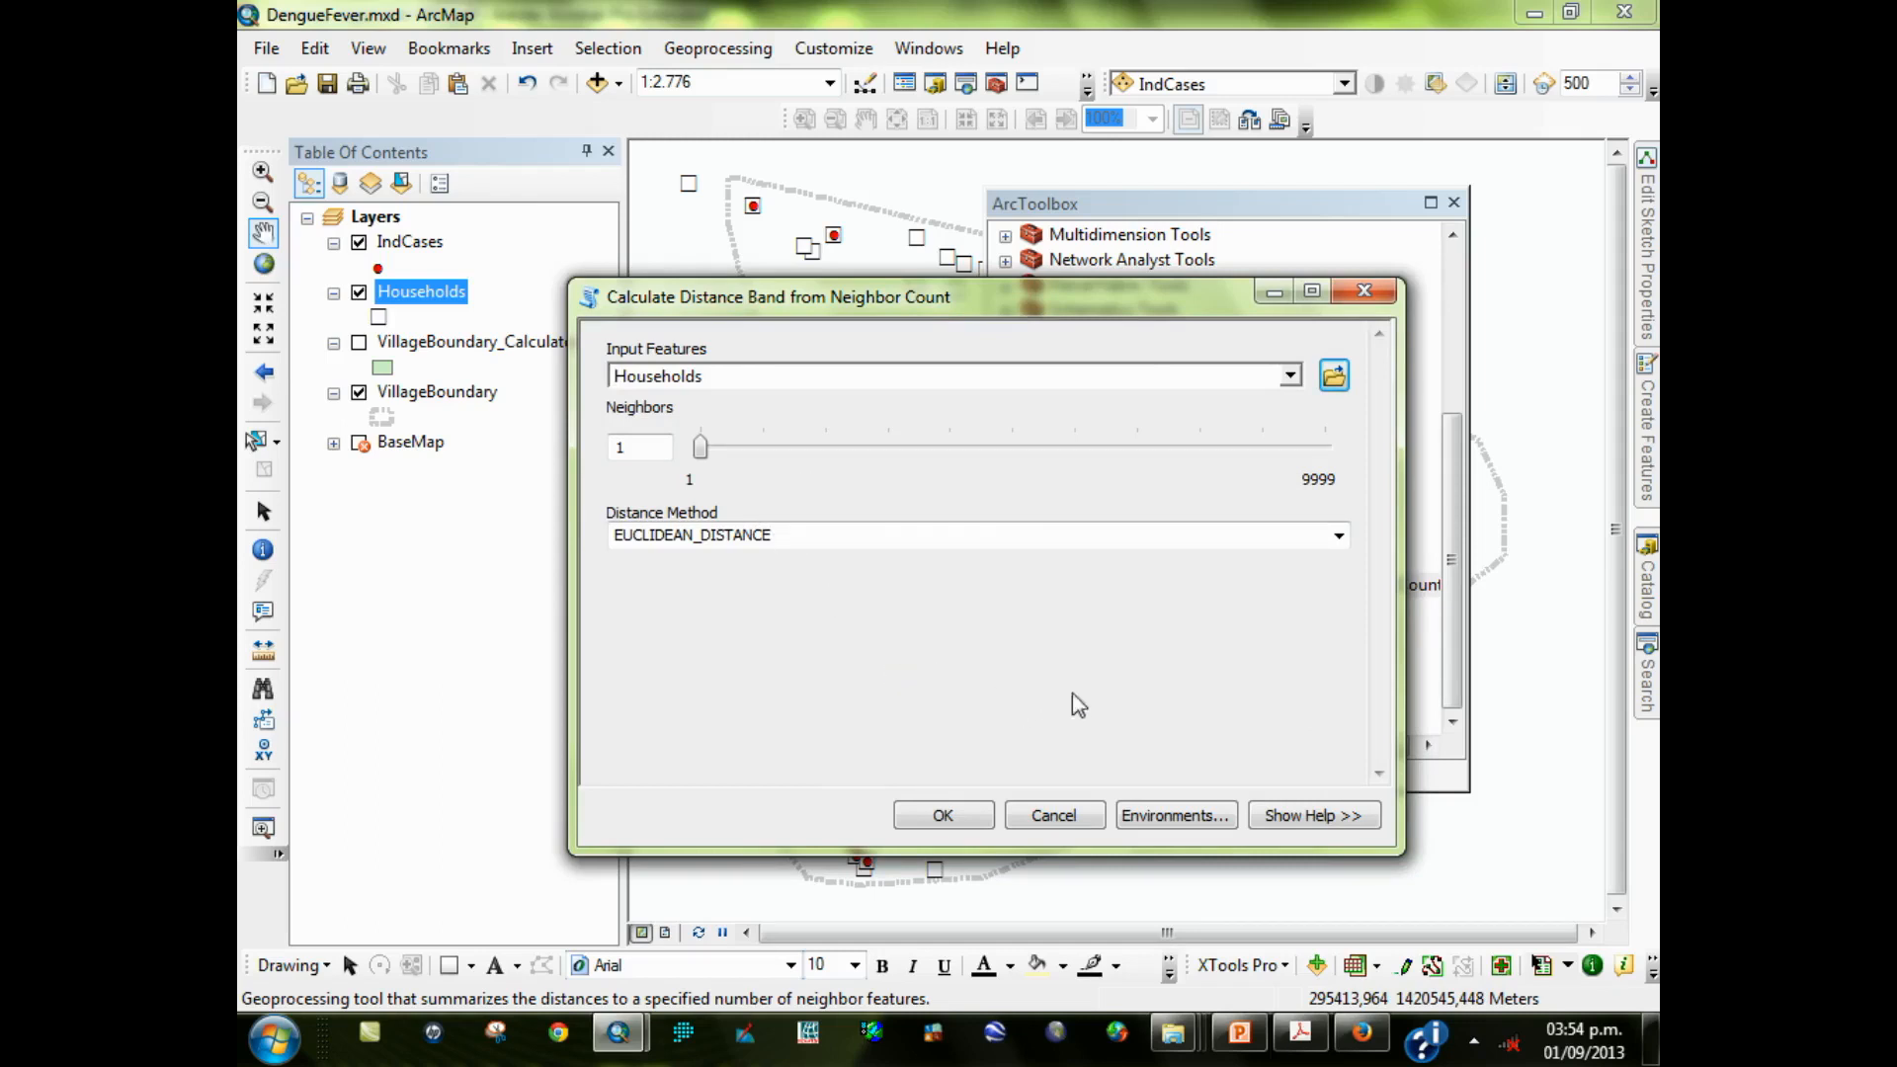
# Shrink the PDF guide window to the lower part of the screen, check the tool's instructions and return to ArcMap
pyautogui.click(1300, 1034)
pyautogui.click(1570, 11)
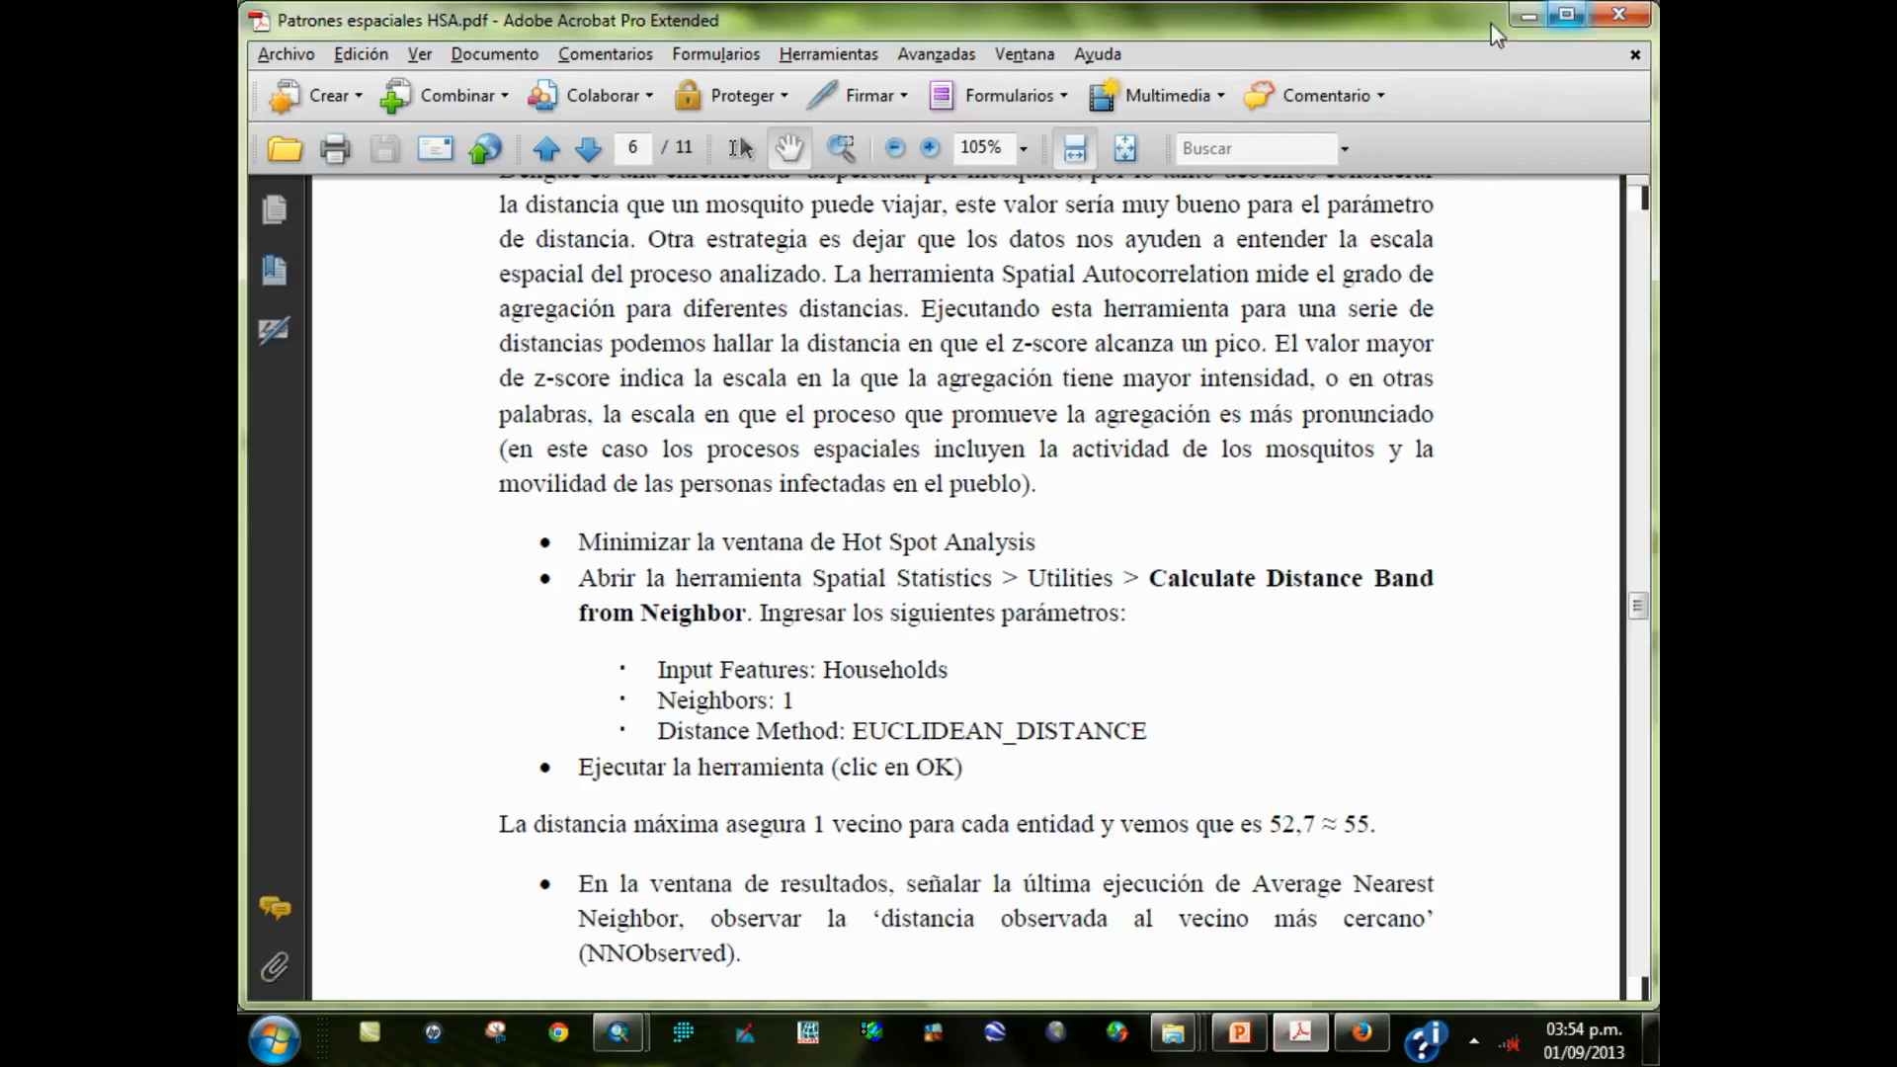
pyautogui.moveTo(1288, 16); pyautogui.dragTo(1308, 156)
pyautogui.moveTo(1067, 824); pyautogui.dragTo(1083, 737)
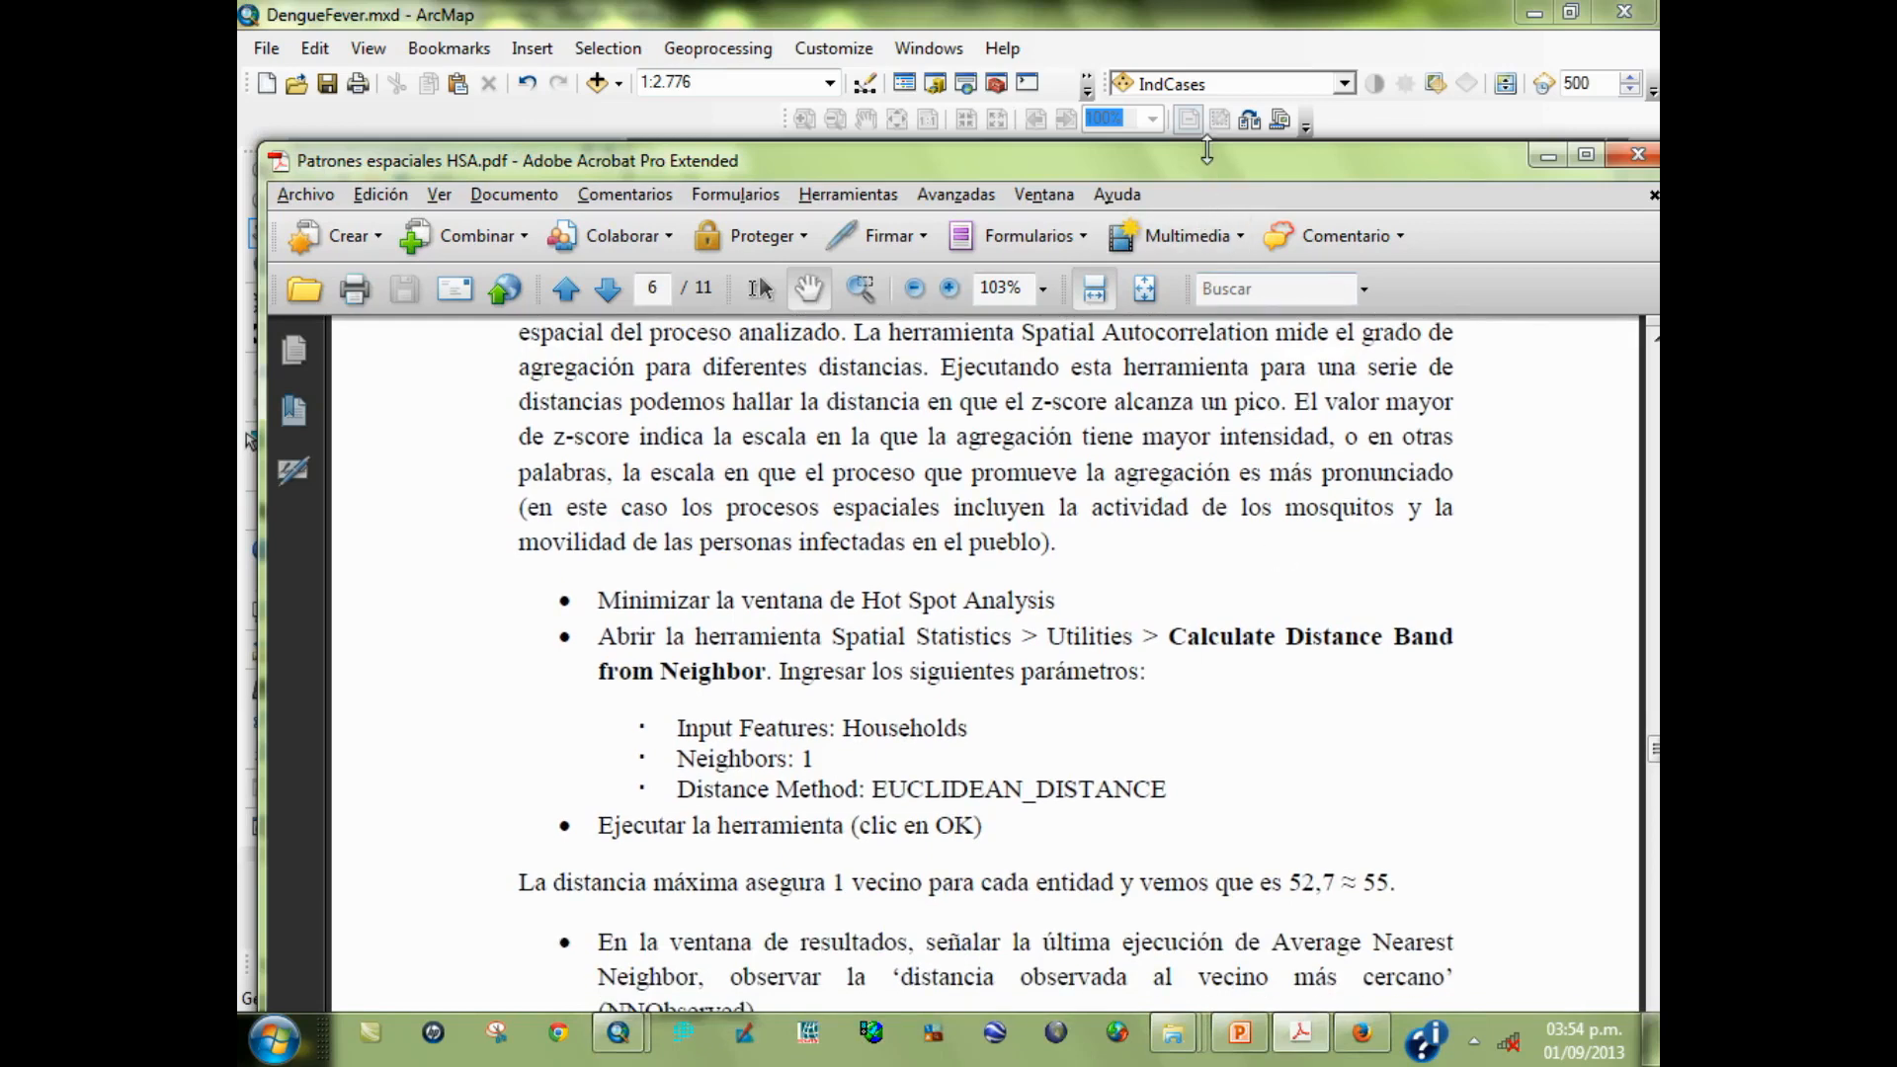
pyautogui.moveTo(1208, 146); pyautogui.dragTo(1159, 619)
pyautogui.scroll(-6, 1109, 863)
pyautogui.moveTo(1156, 710); pyautogui.dragTo(1152, 786)
pyautogui.click(1046, 638)
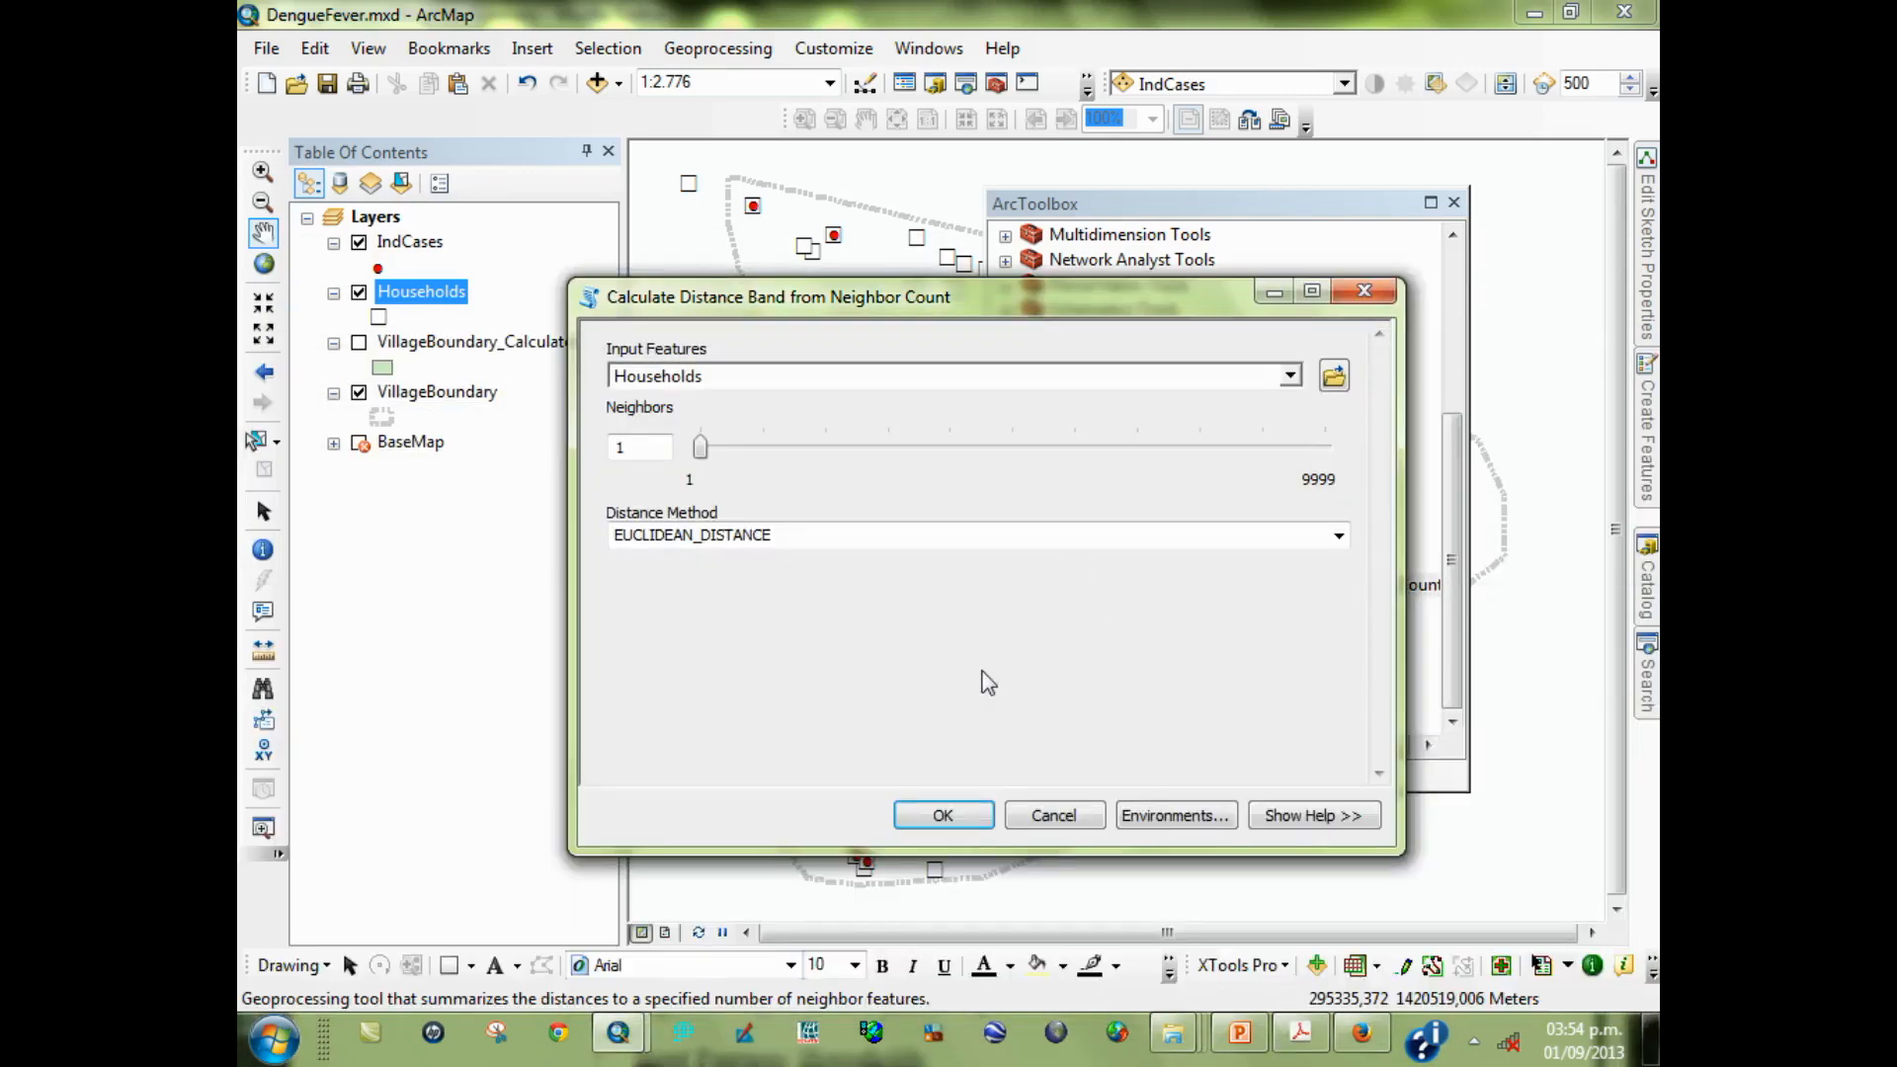
# Run Calculate Distance Band with 1 neighbor and EUCLIDEAN_DISTANCE, and expand its entry in the geoprocessing results
pyautogui.click(958, 820)
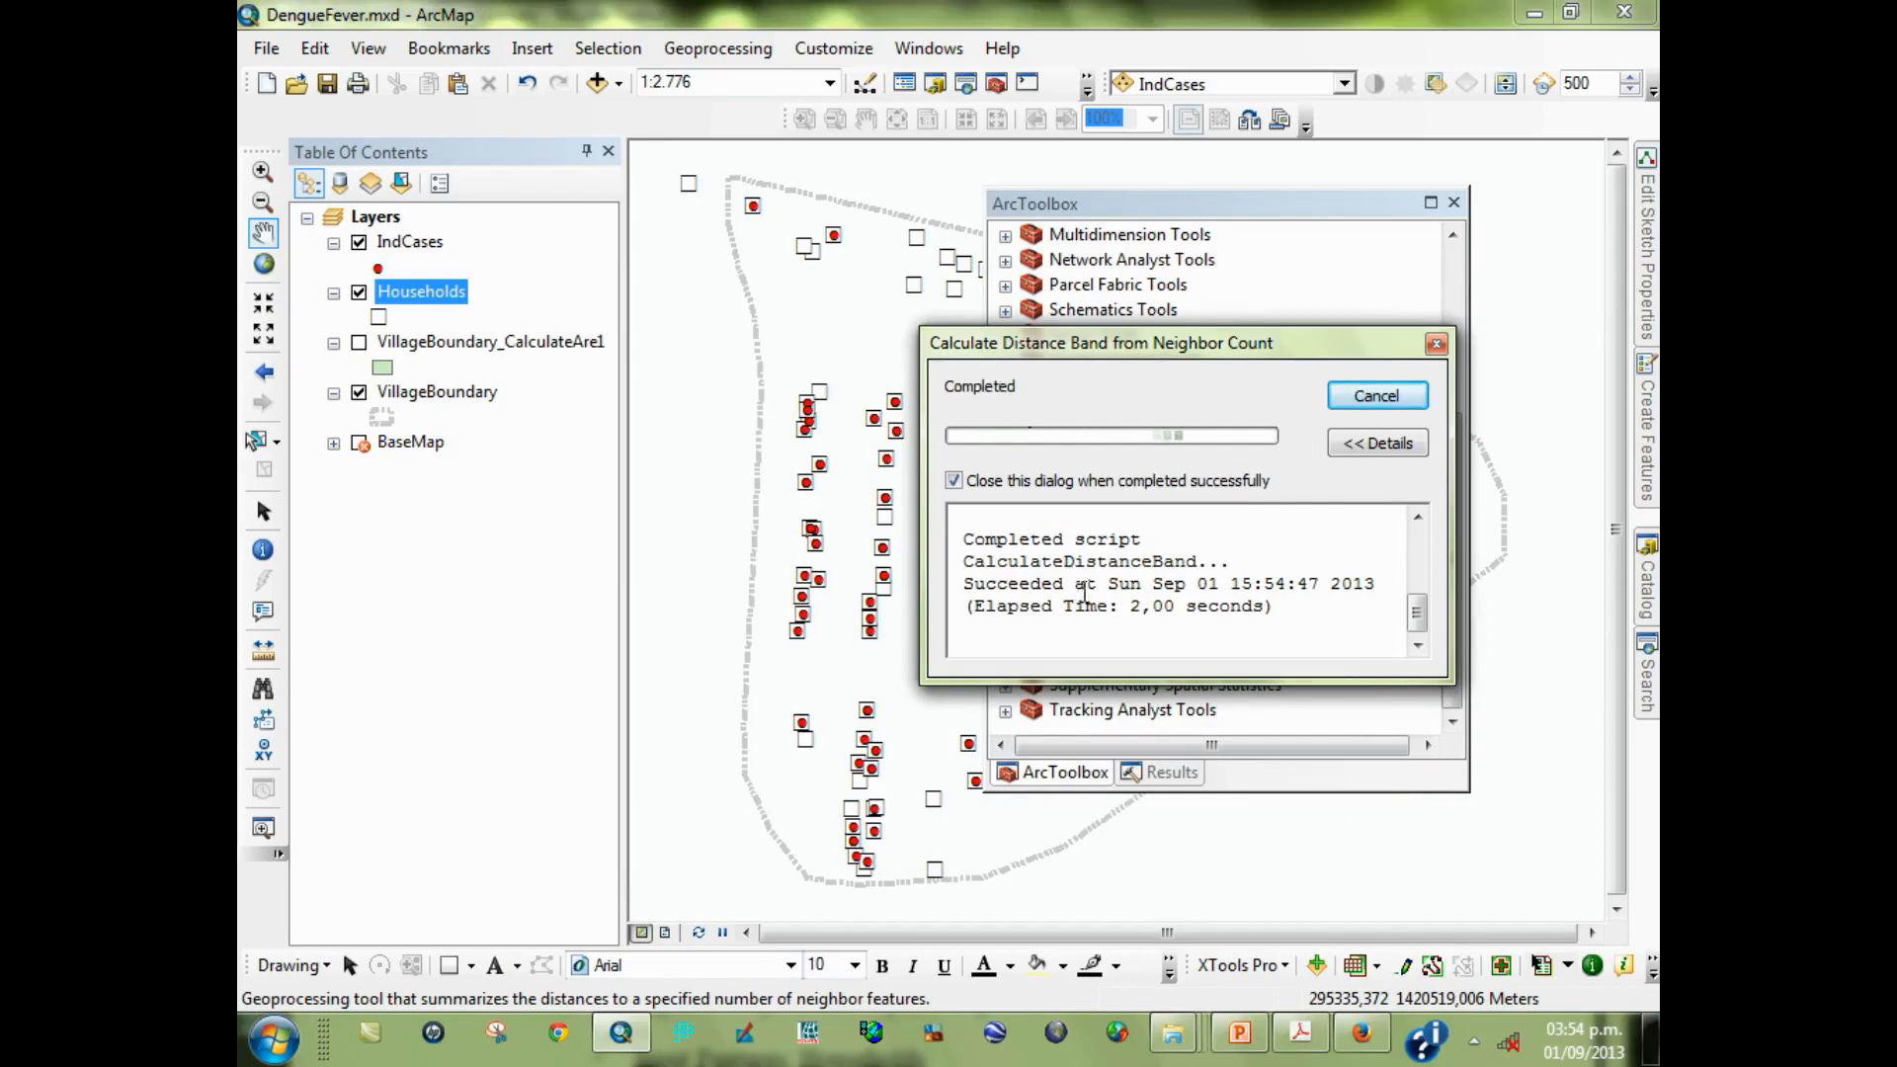
pyautogui.click(739, 51)
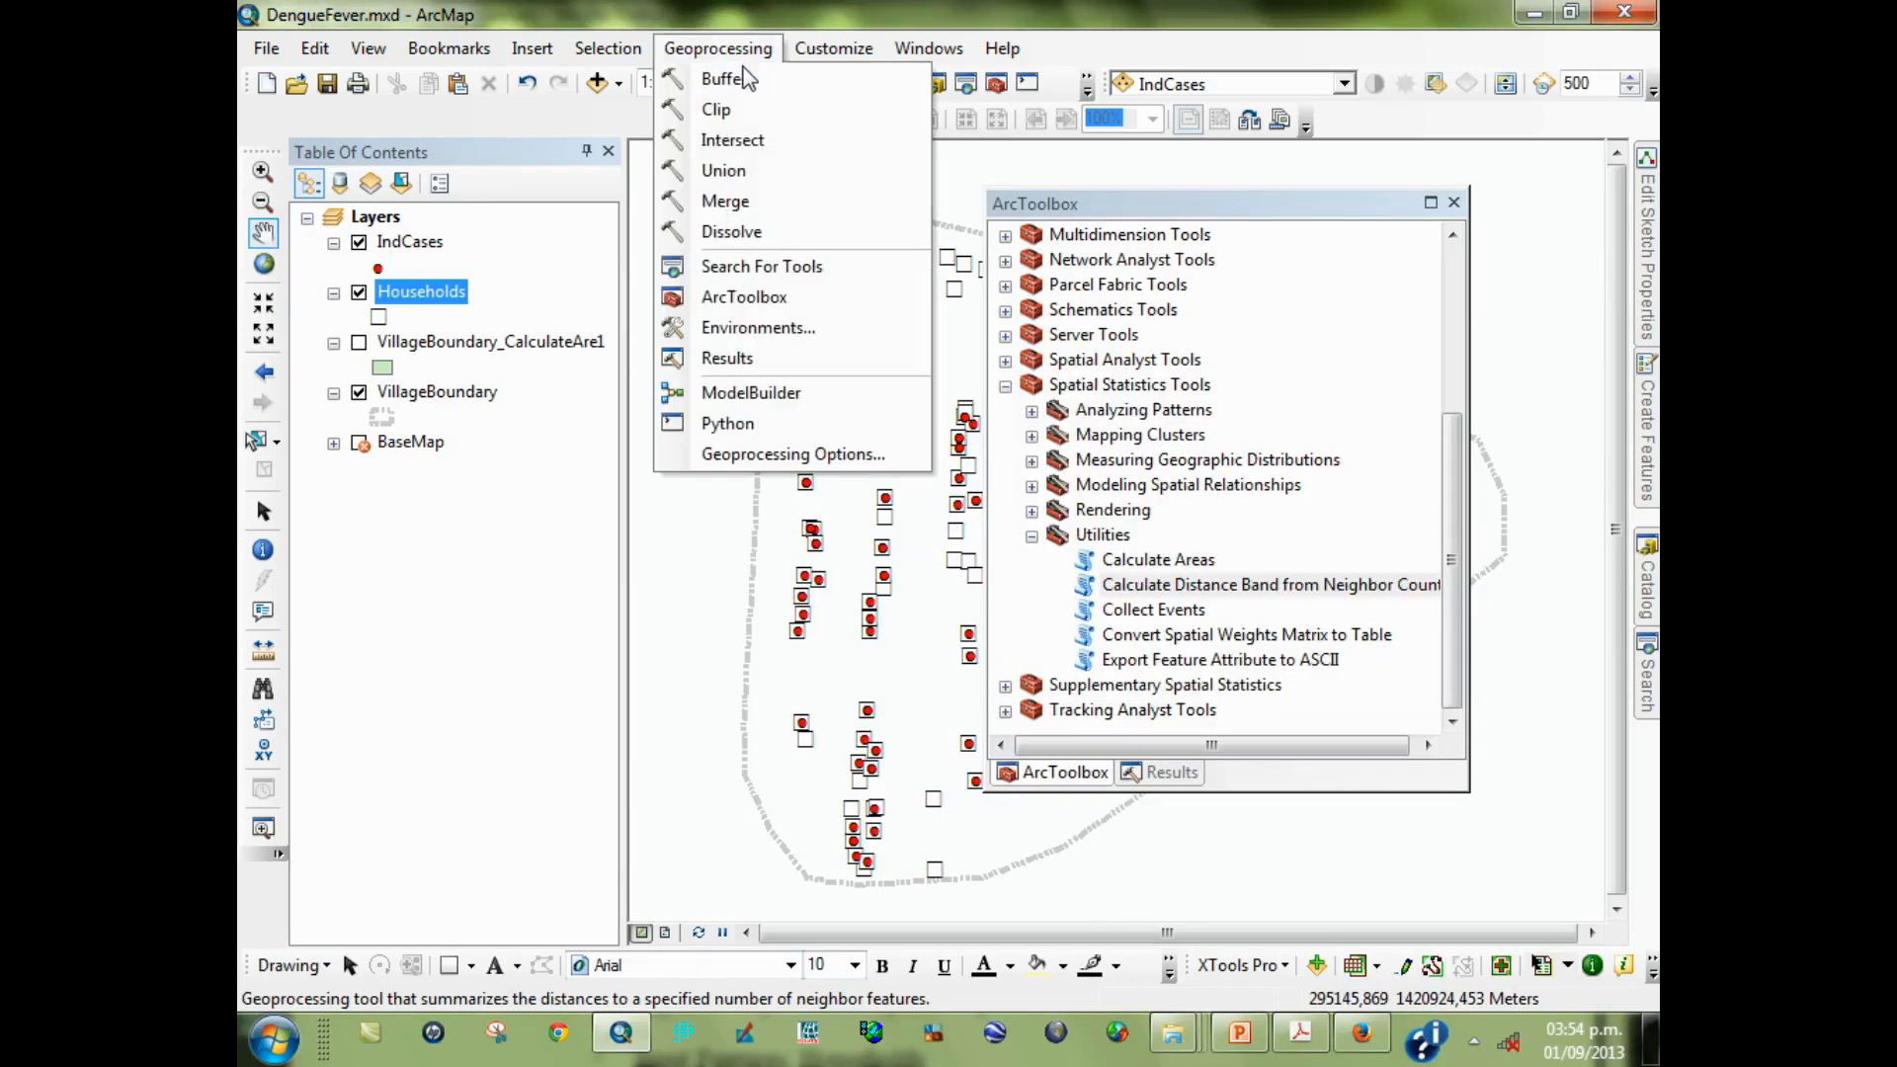
pyautogui.click(805, 358)
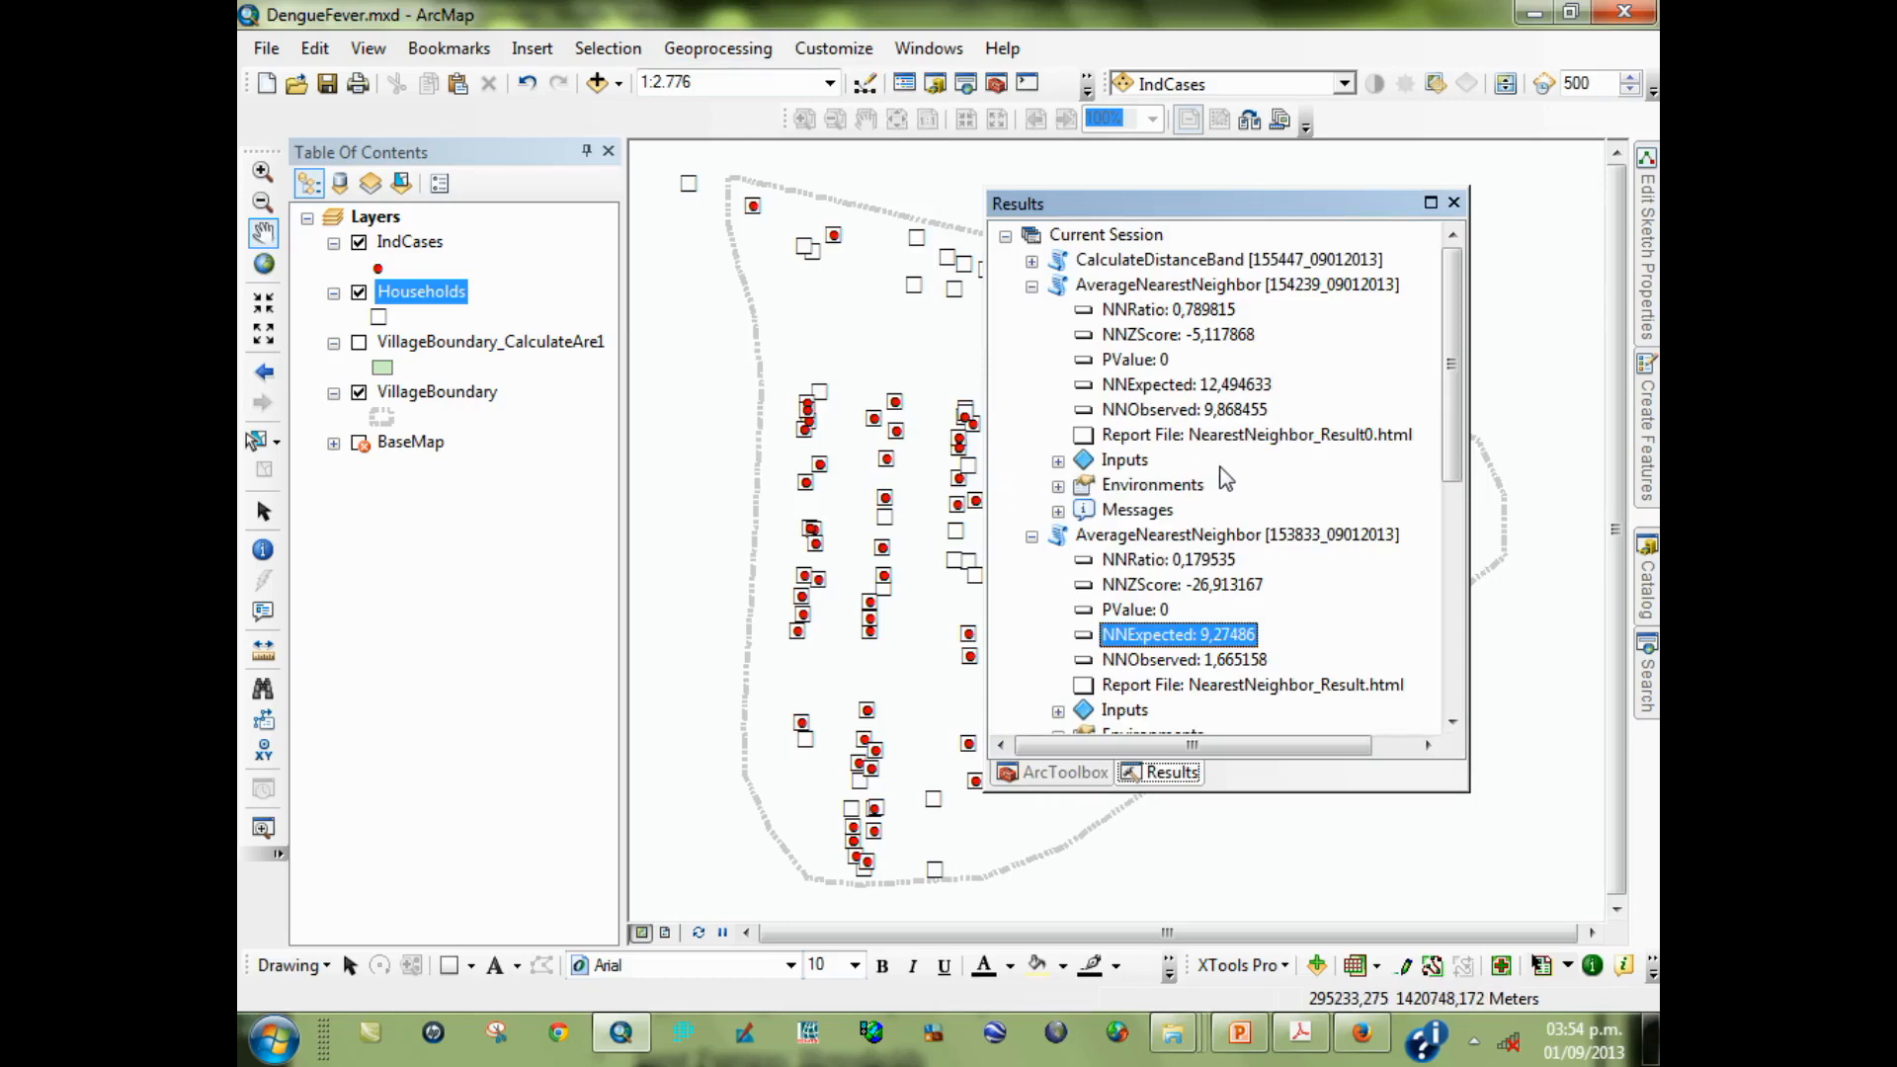
pyautogui.click(1032, 261)
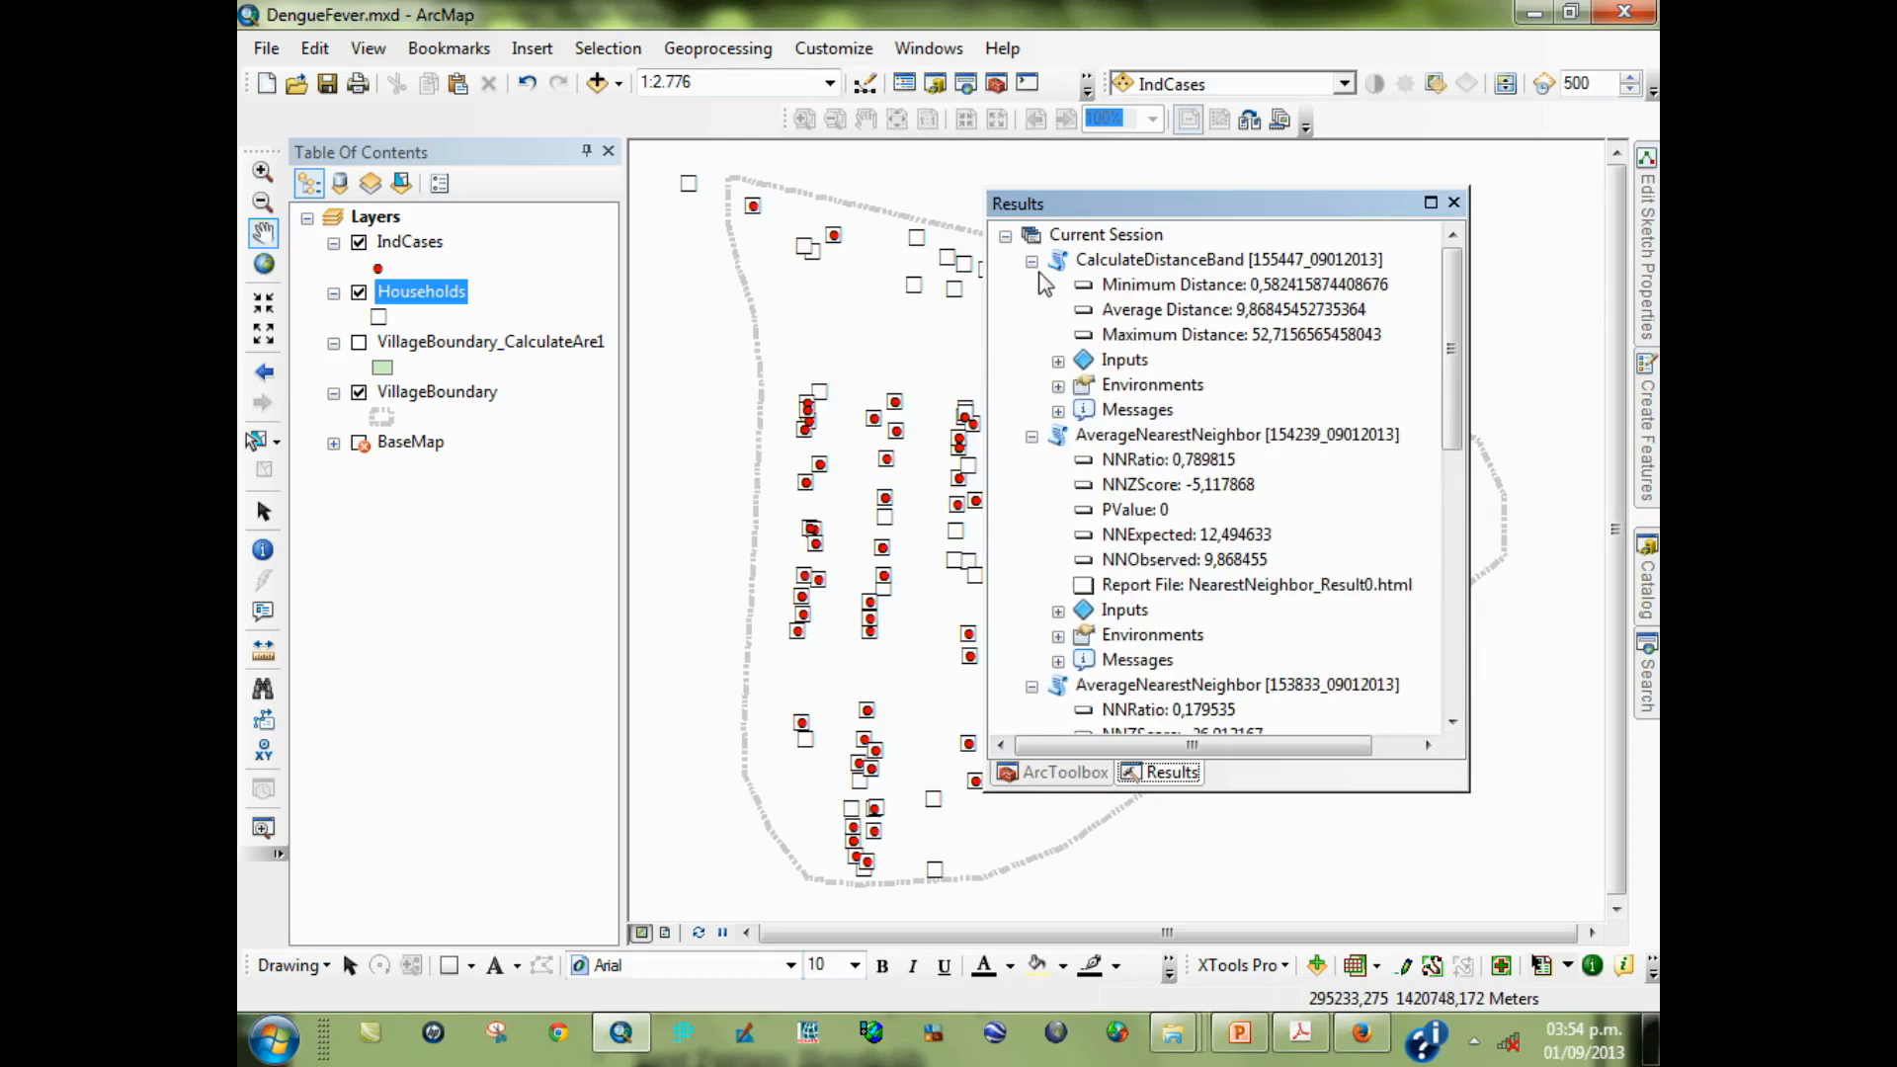
# Compare the minimum, average and maximum distances of the Calculate Distance Band result
pyautogui.click(1144, 341)
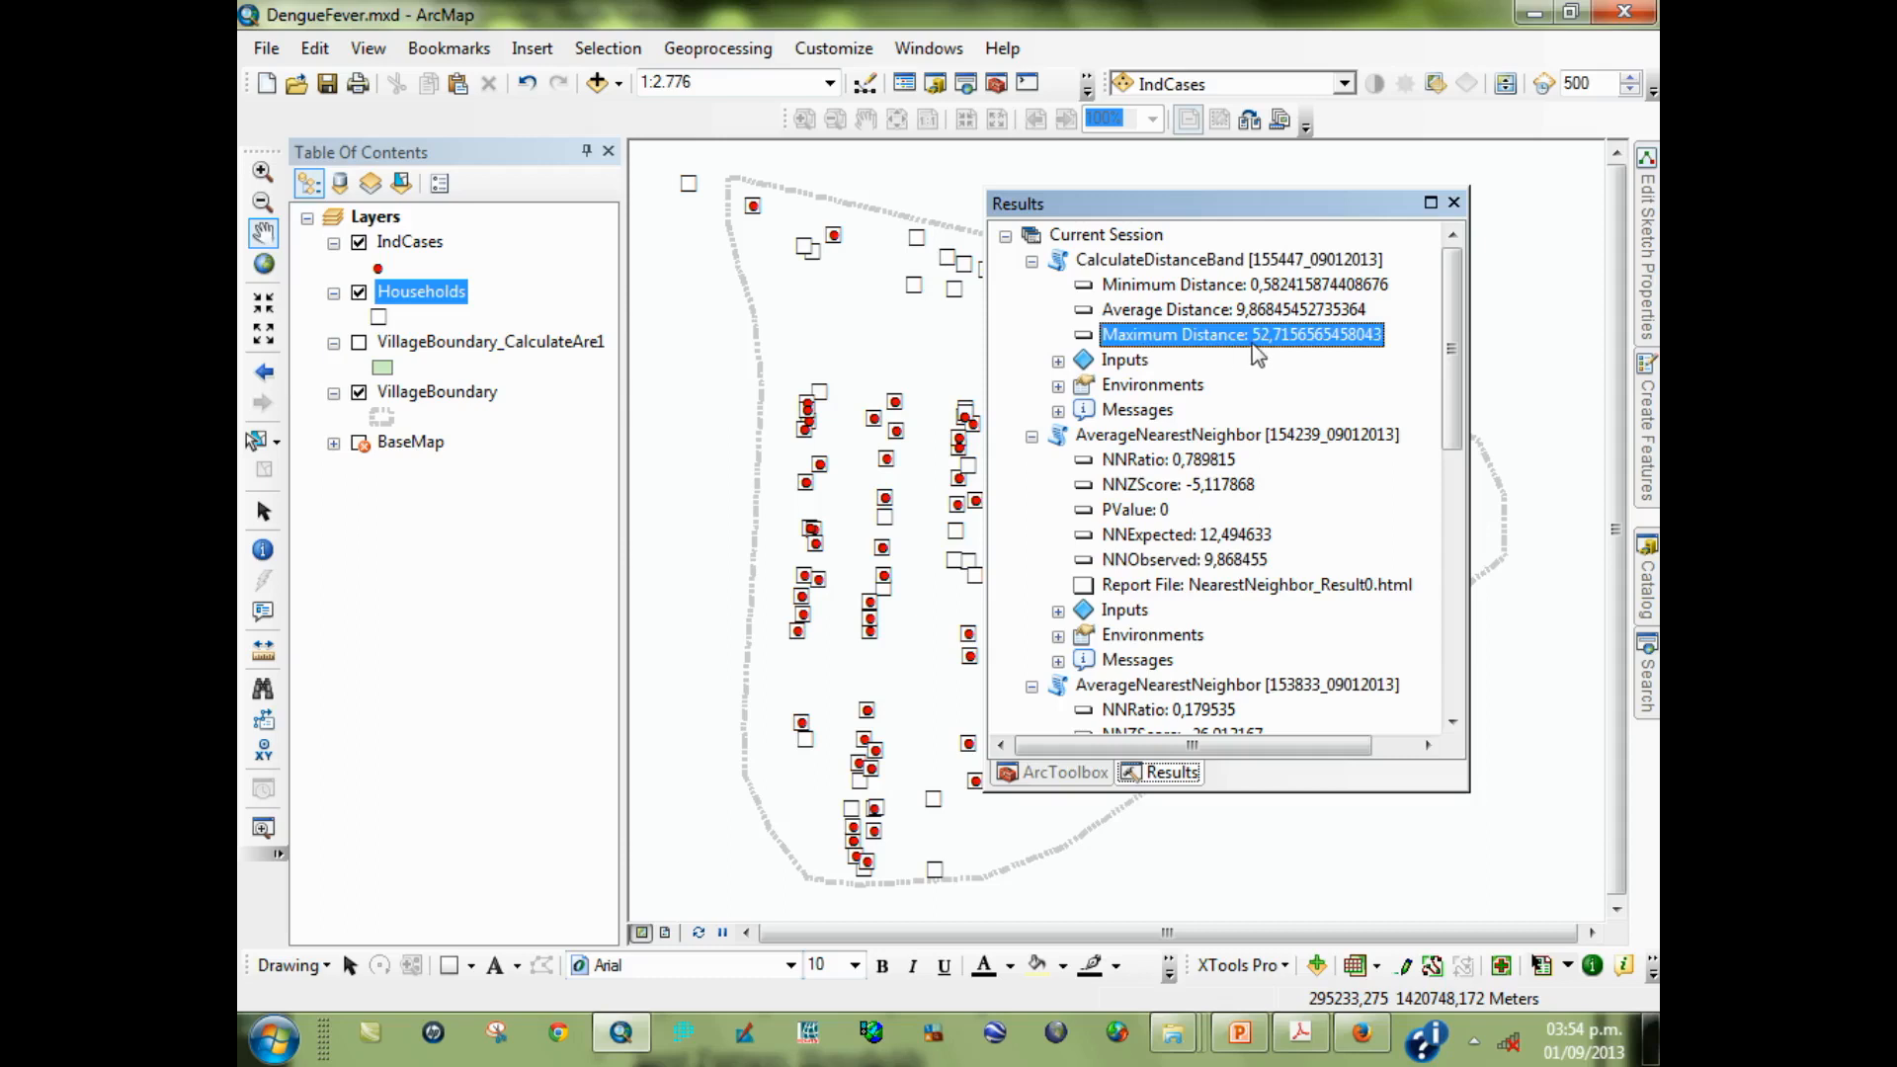
pyautogui.click(1280, 314)
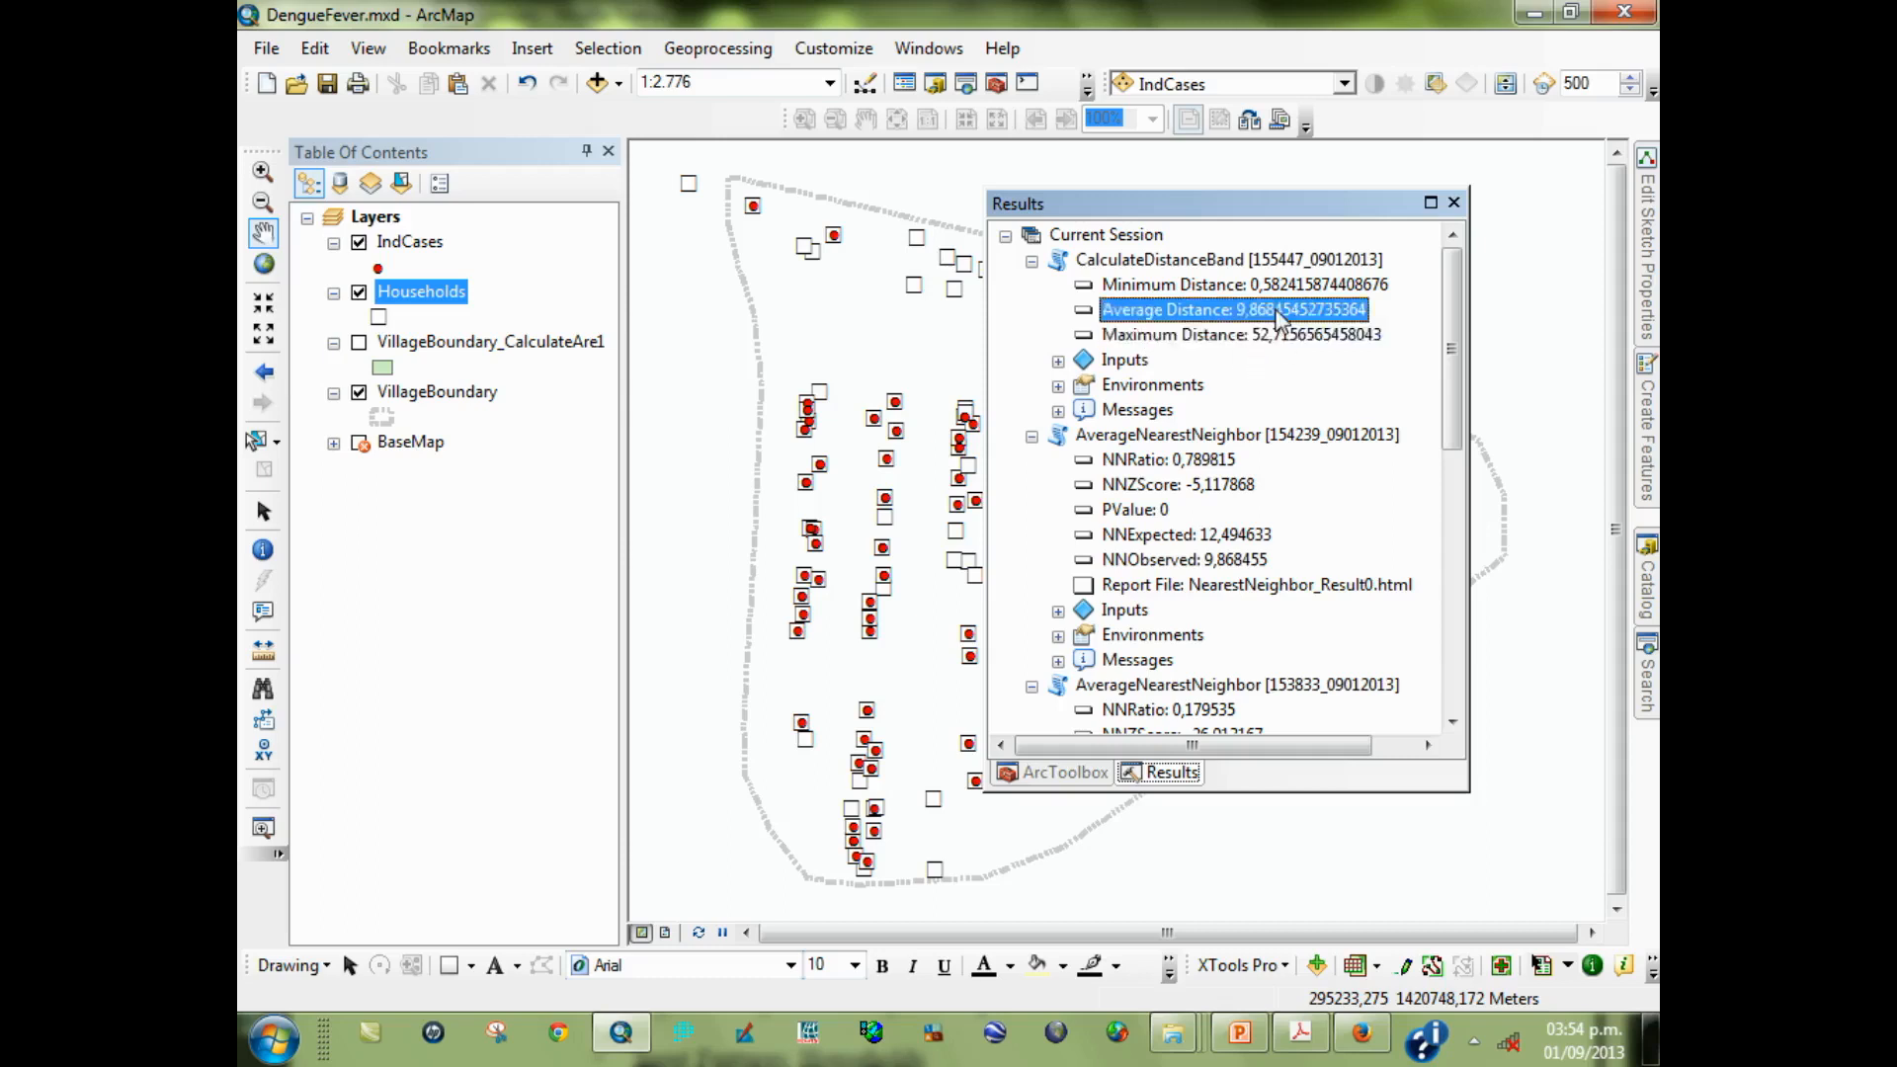
pyautogui.click(1290, 341)
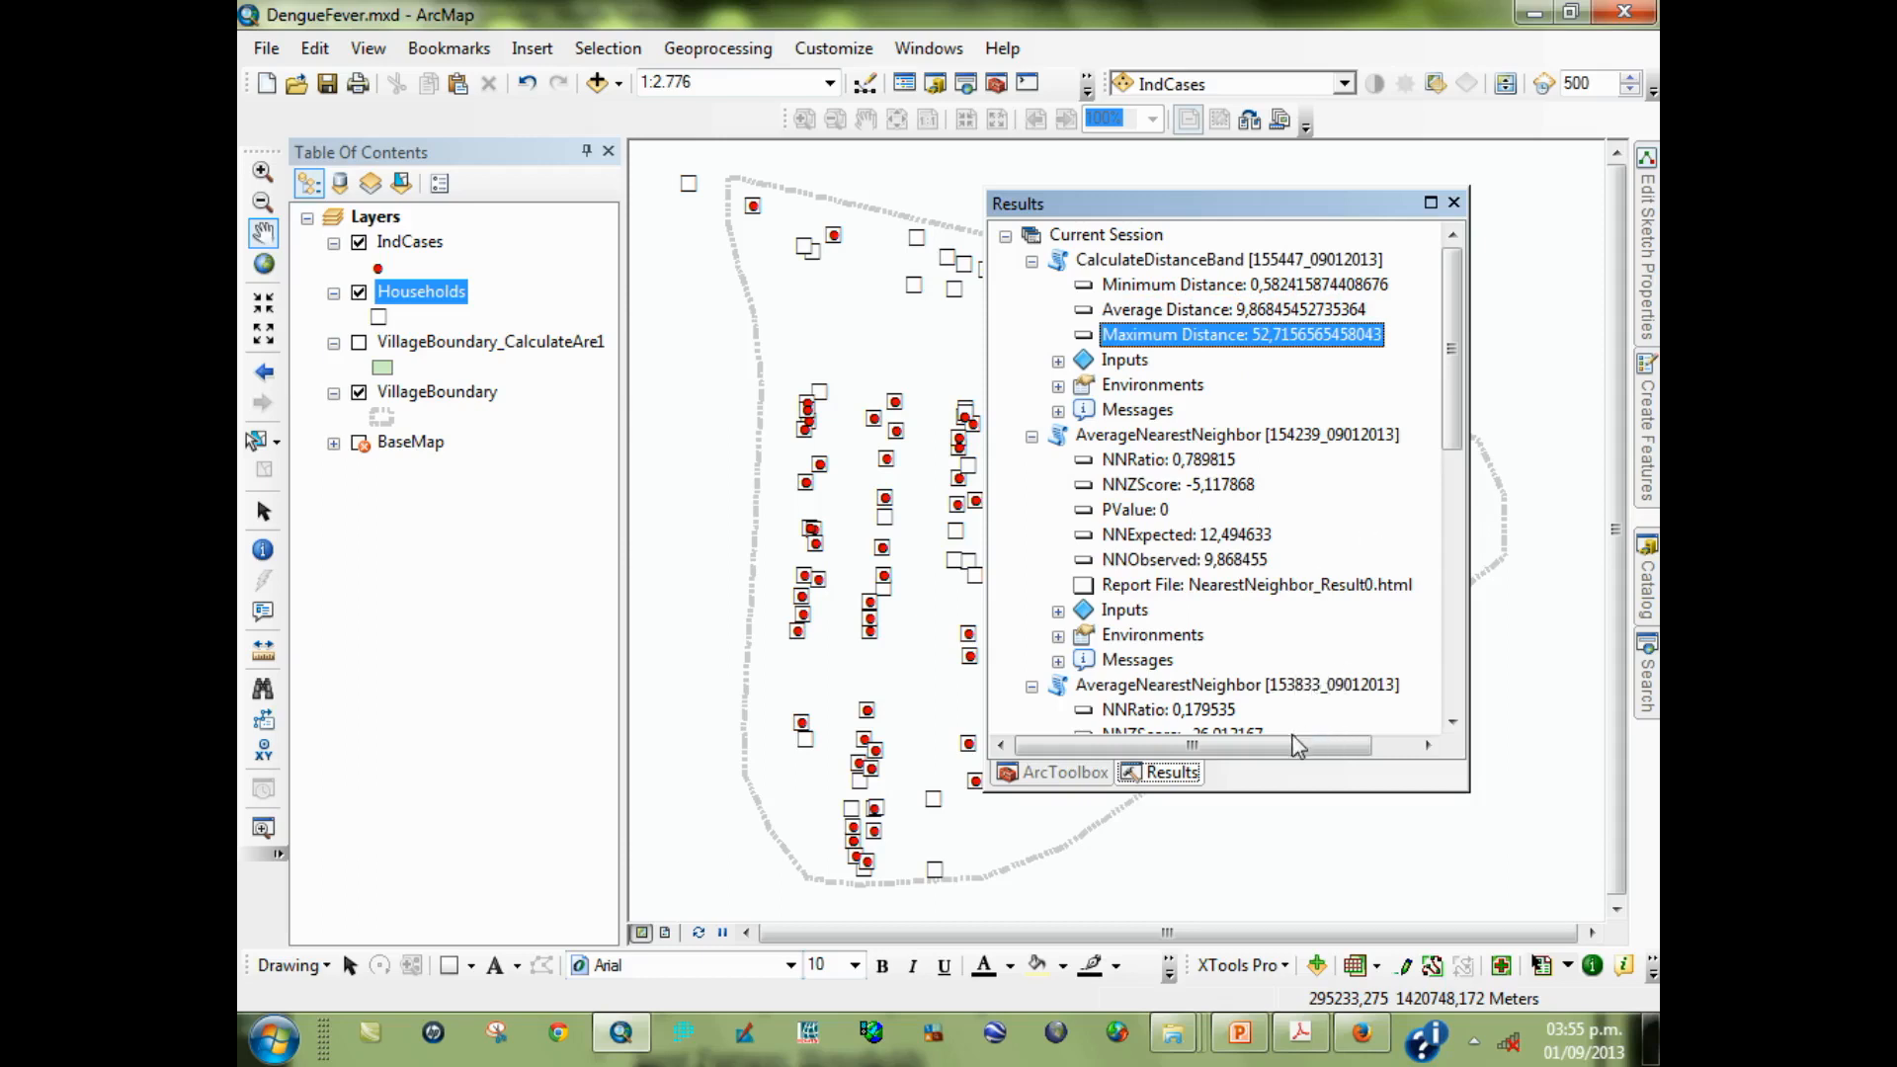
pyautogui.click(1294, 314)
pyautogui.click(1280, 286)
pyautogui.click(1263, 339)
pyautogui.click(1262, 314)
pyautogui.click(1275, 338)
pyautogui.click(1270, 288)
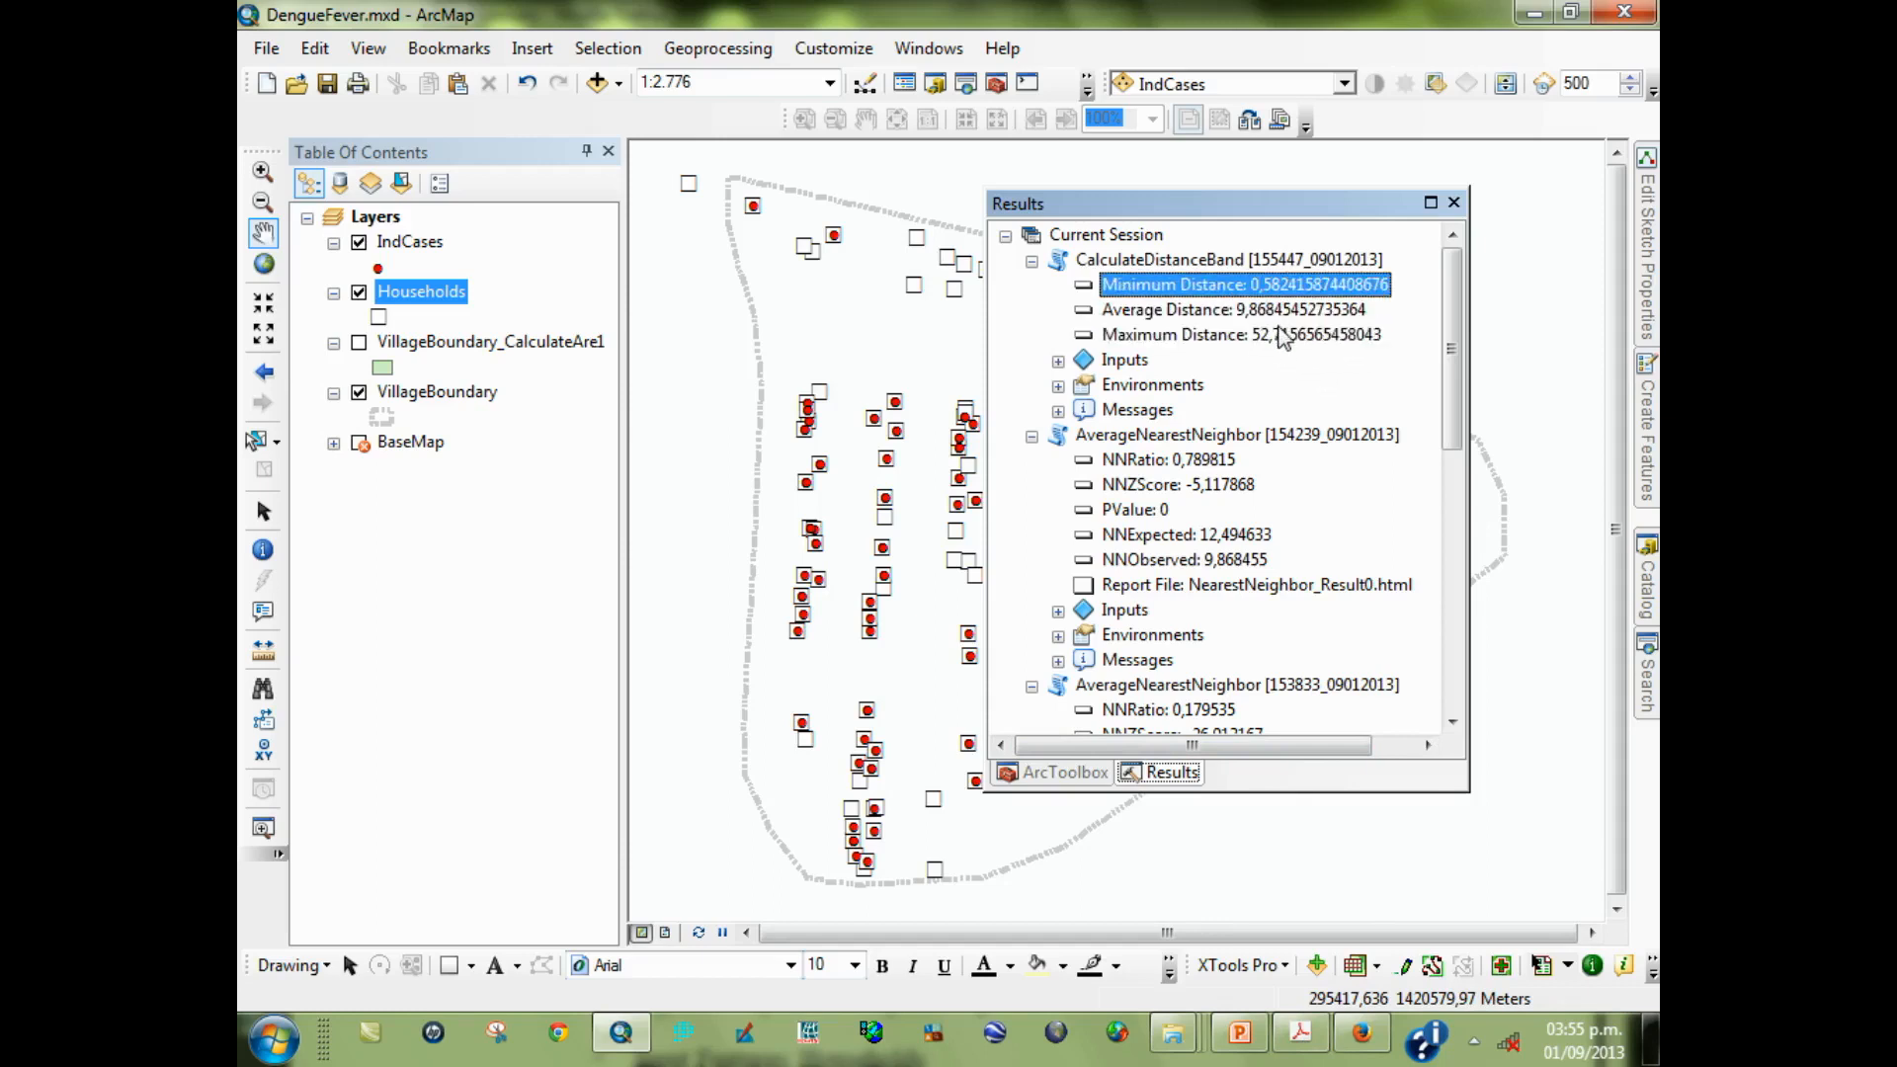
pyautogui.click(1279, 334)
pyautogui.click(1281, 312)
pyautogui.click(1265, 289)
pyautogui.click(1270, 312)
pyautogui.click(1273, 337)
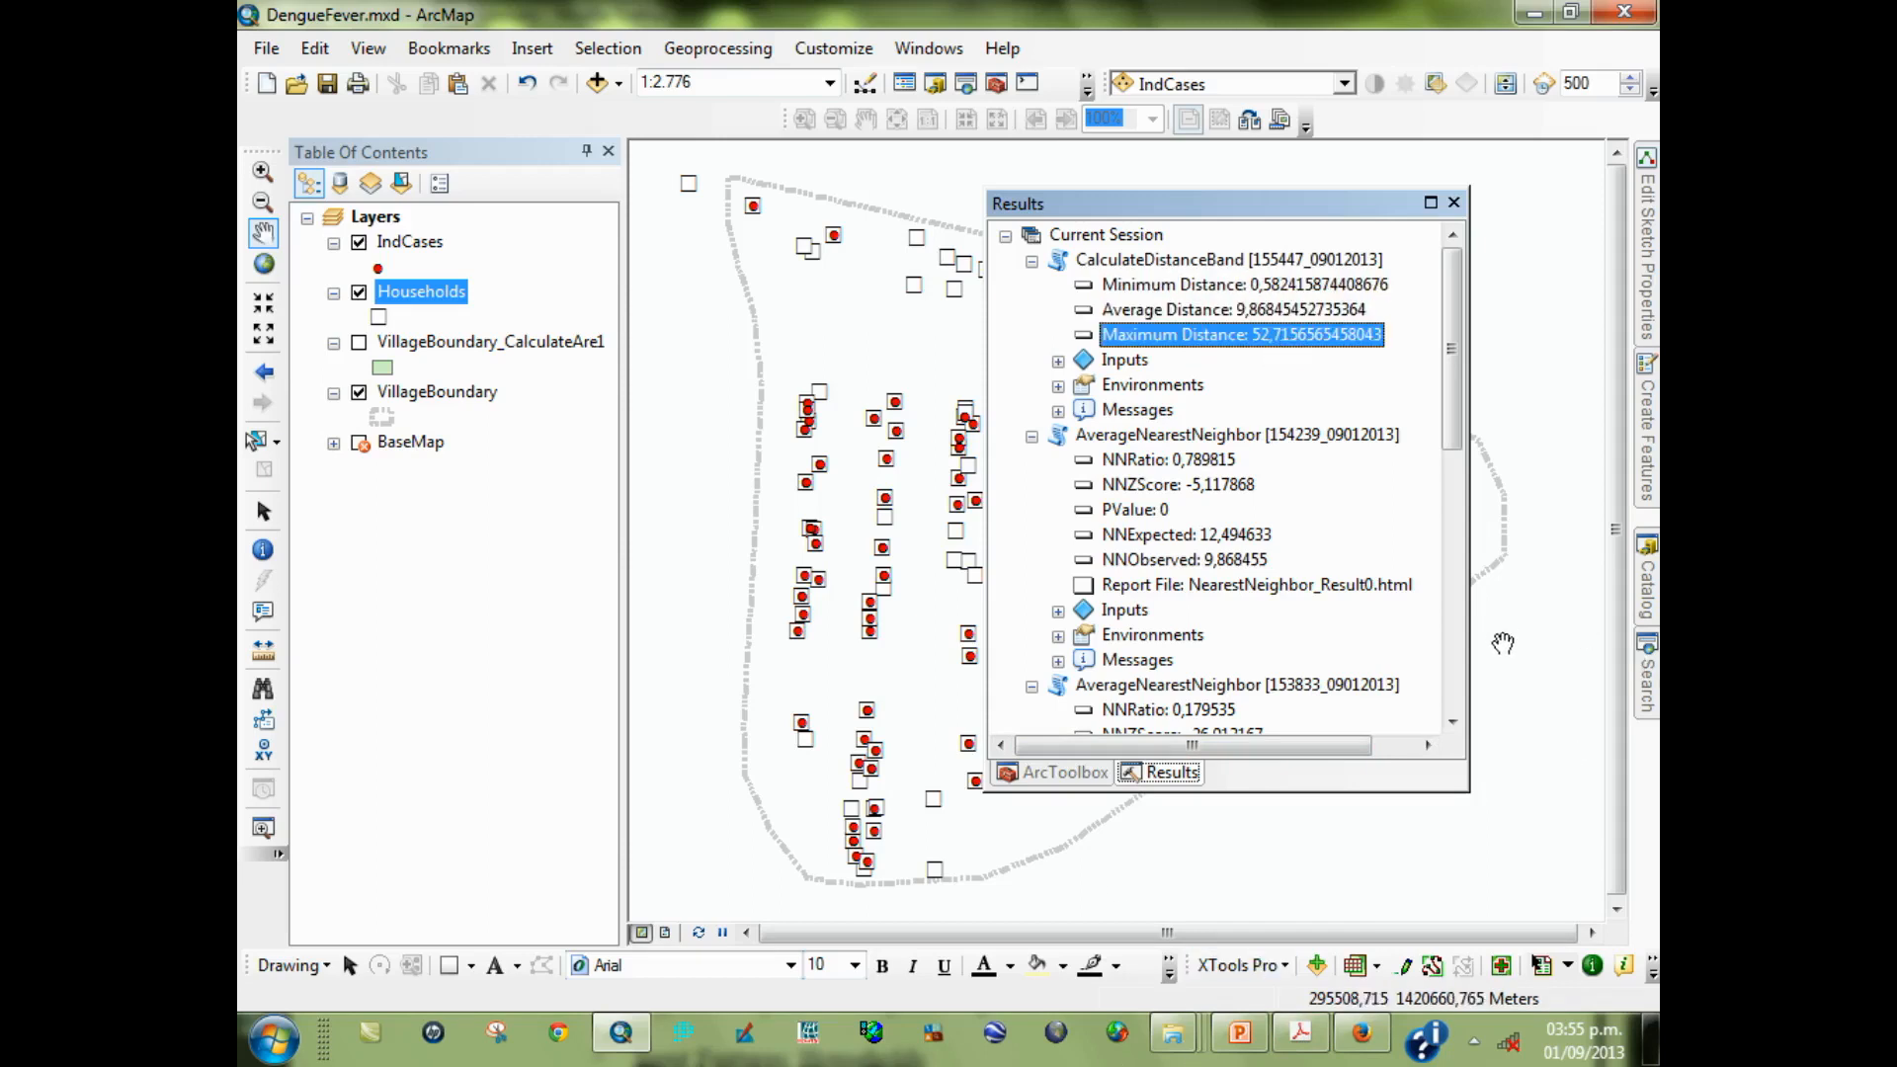
pyautogui.click(1253, 312)
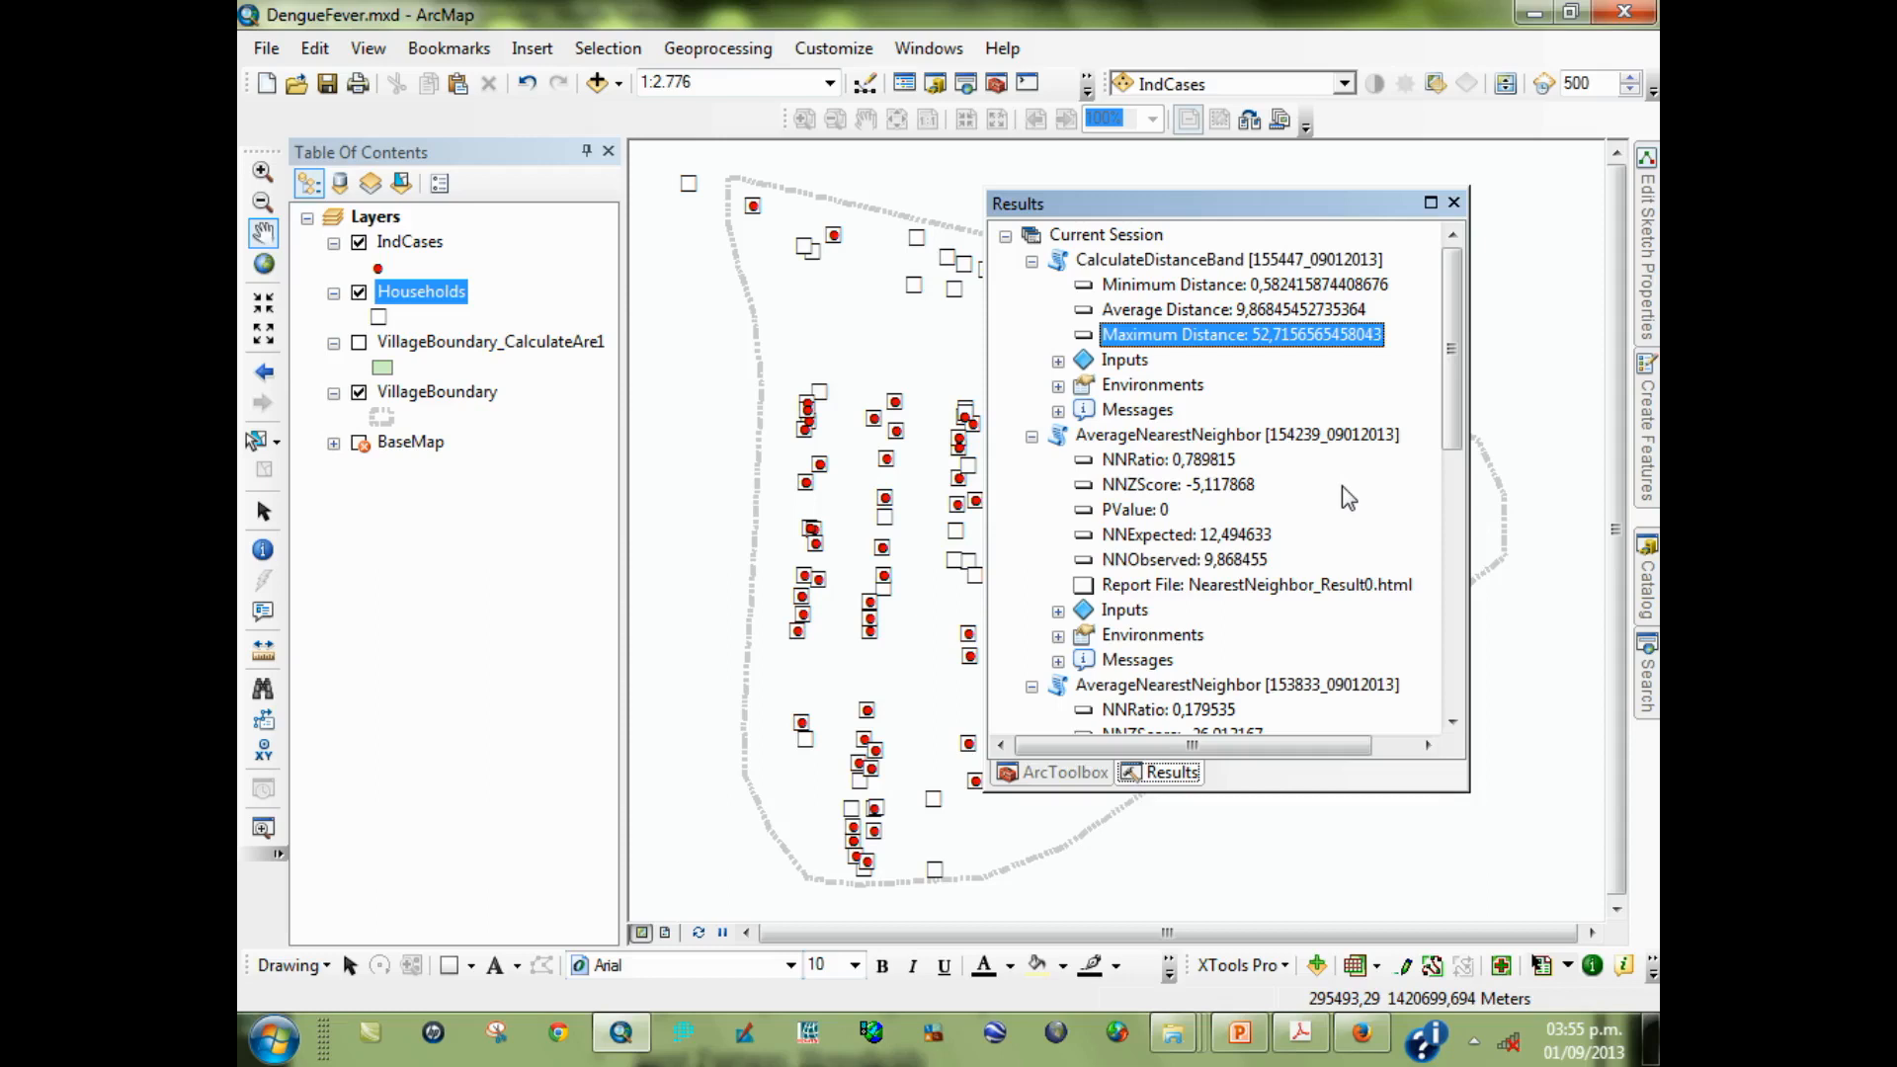
# Move the Results window aside to uncover more household points and review the minimum and average distances
pyautogui.moveTo(1247, 208); pyautogui.dragTo(1400, 229)
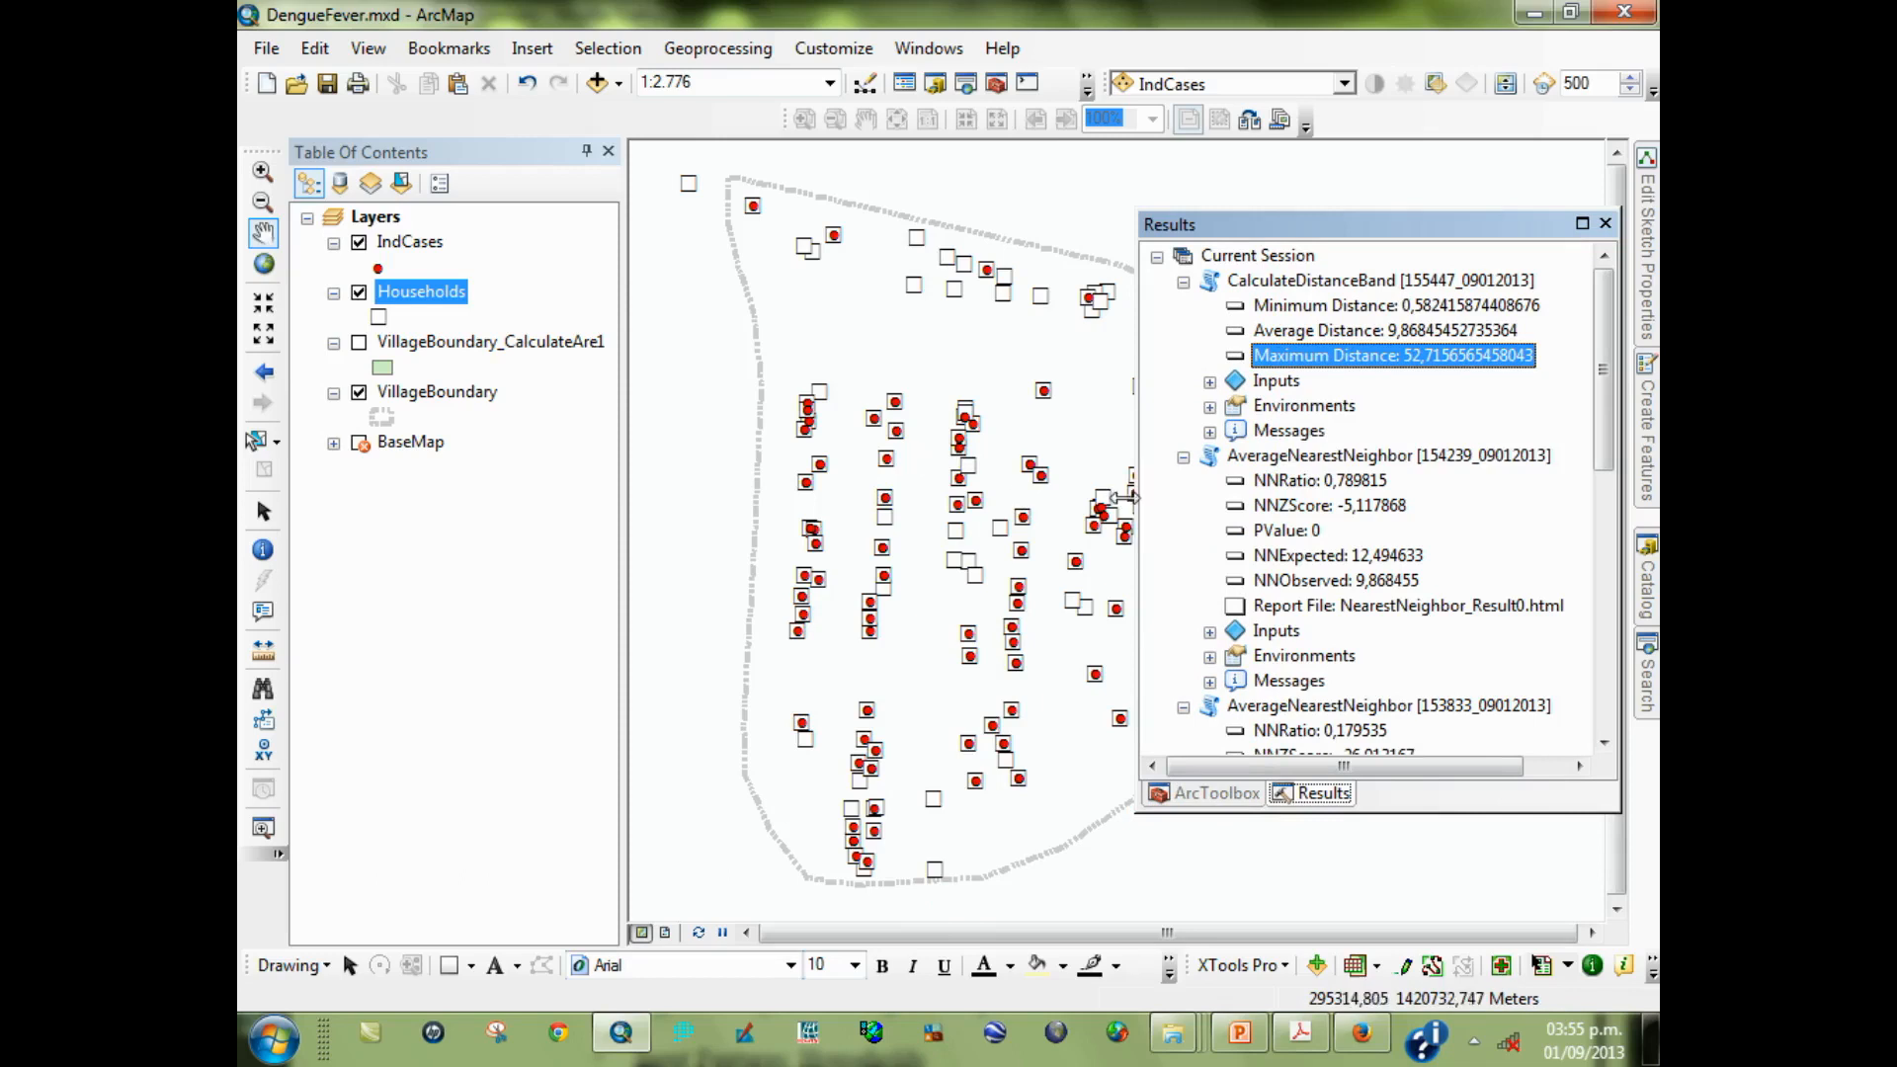
pyautogui.click(1423, 306)
pyautogui.click(1423, 332)
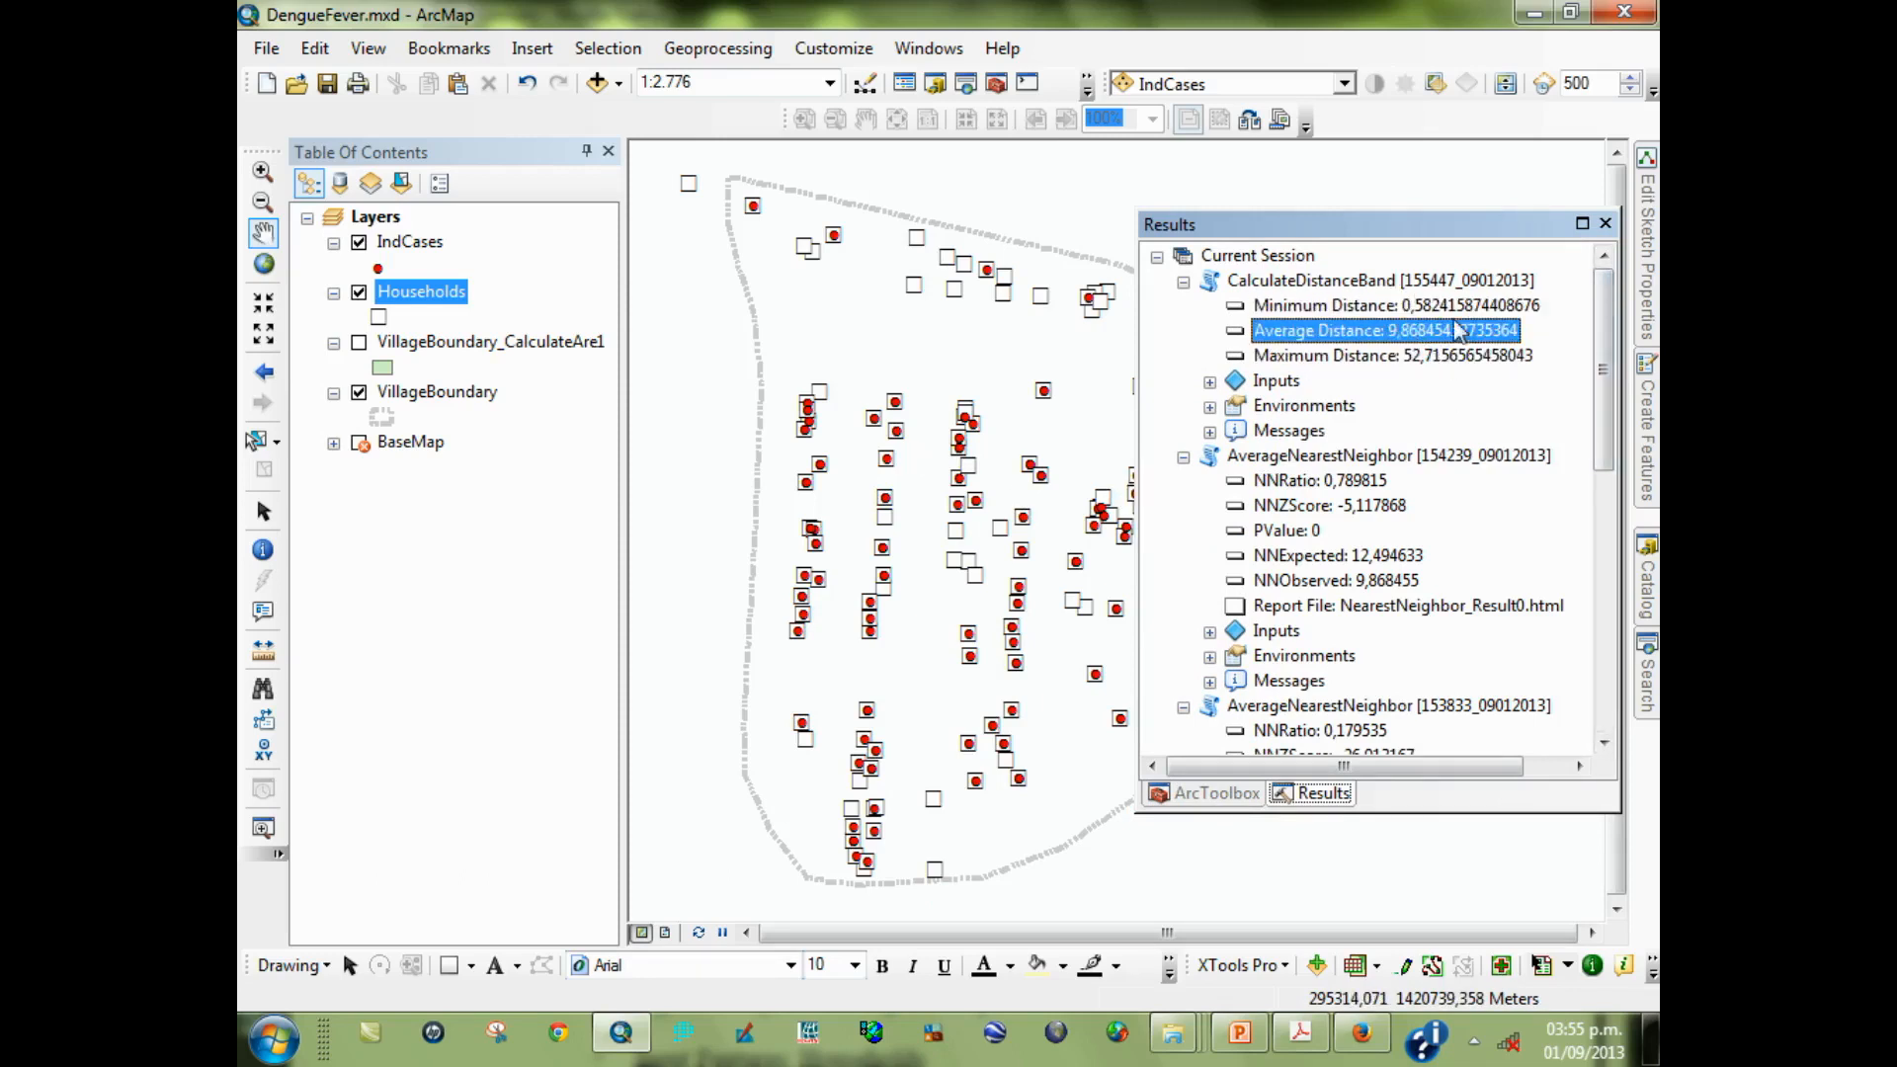
pyautogui.click(1439, 308)
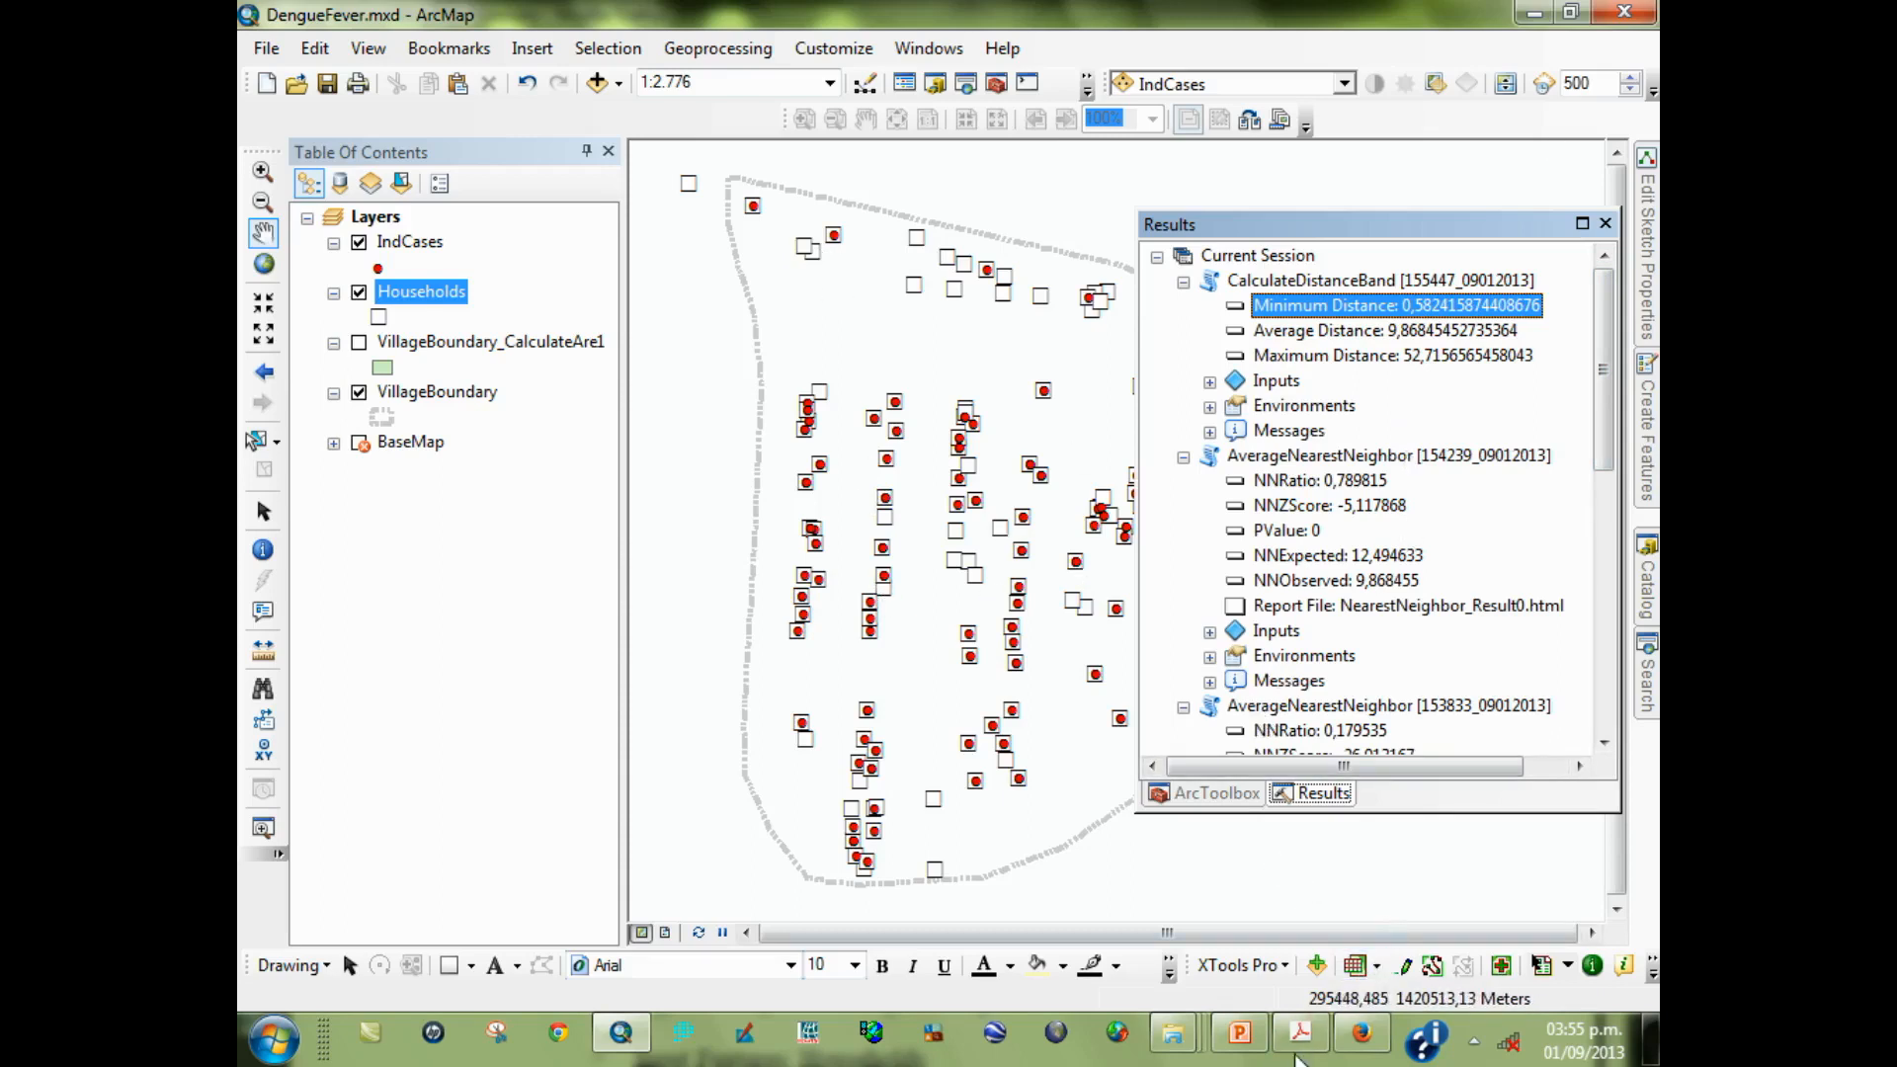
# Read the distance increment and Spatial Autocorrelation parameters on page 7 of the PDF guide and return to ArcMap
pyautogui.click(1297, 1048)
pyautogui.moveTo(1370, 697); pyautogui.dragTo(1371, 527)
pyautogui.scroll(-10, 1191, 900)
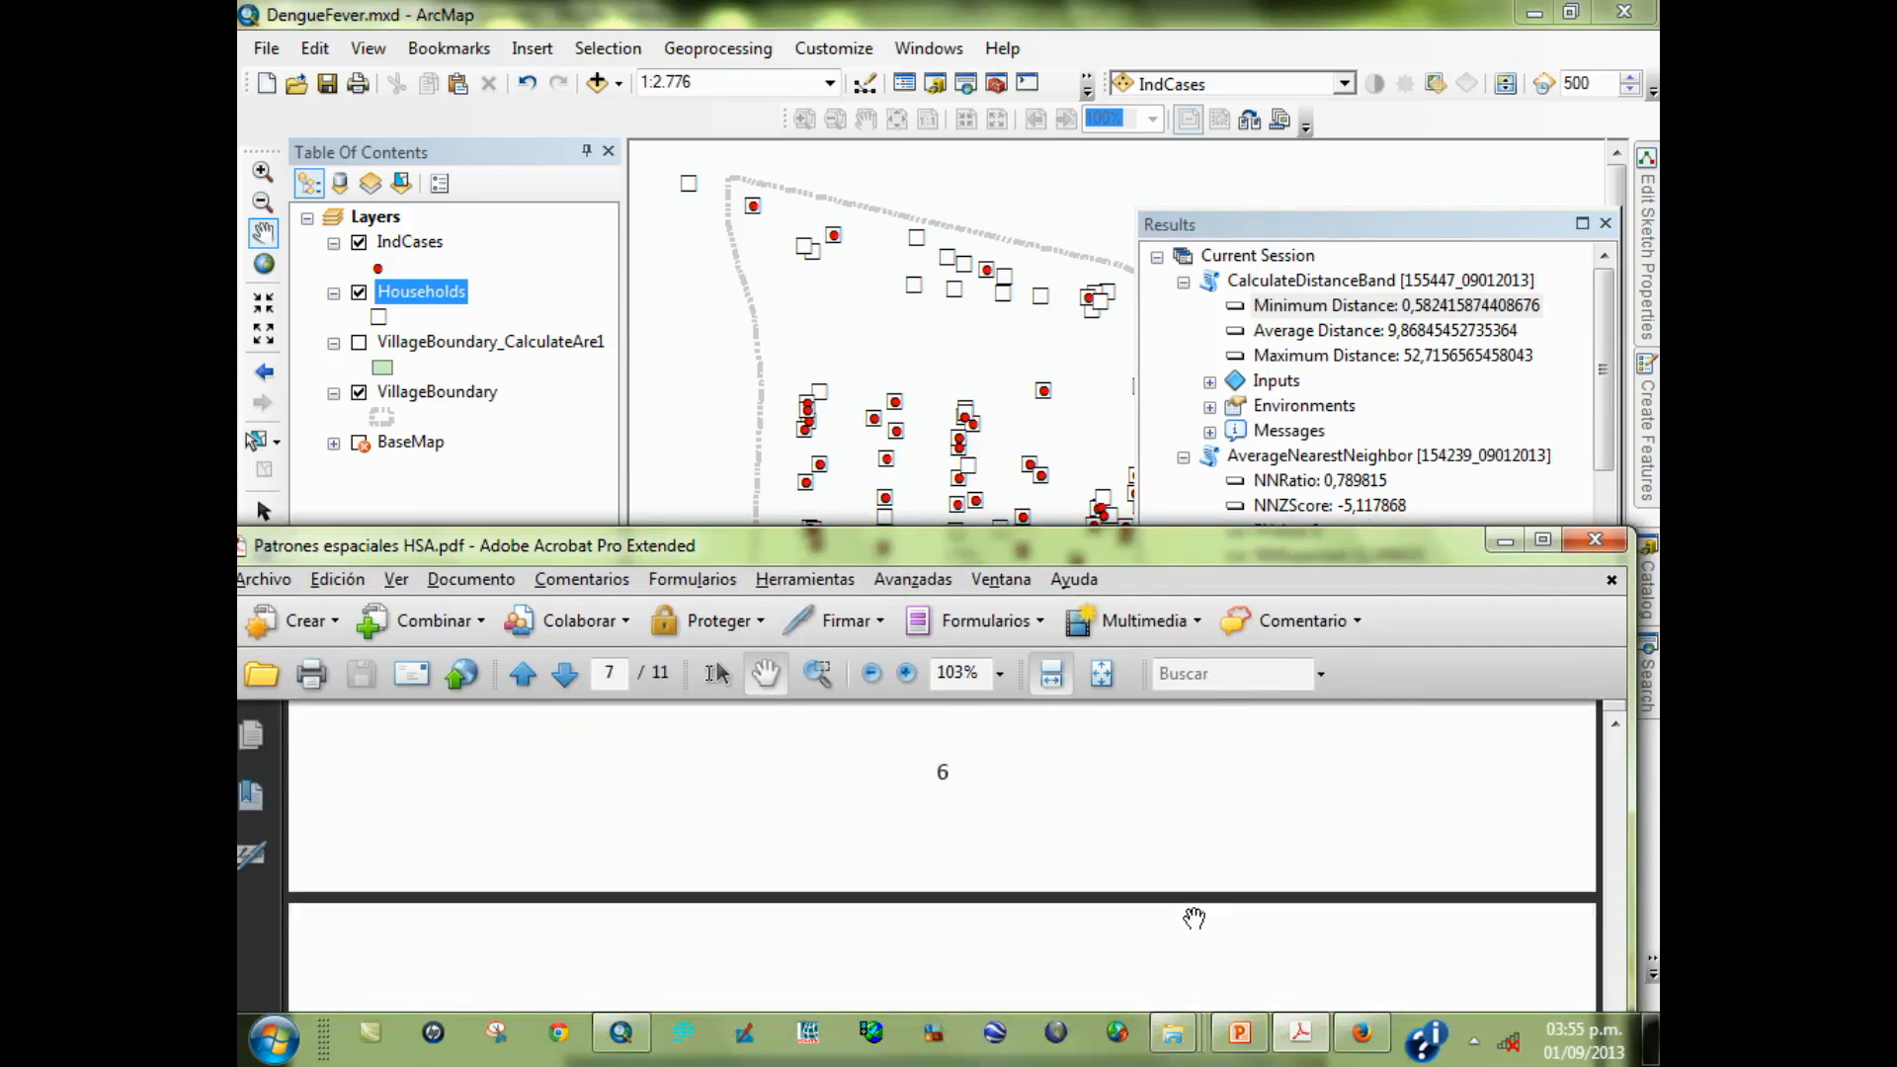
pyautogui.scroll(-12, 1194, 919)
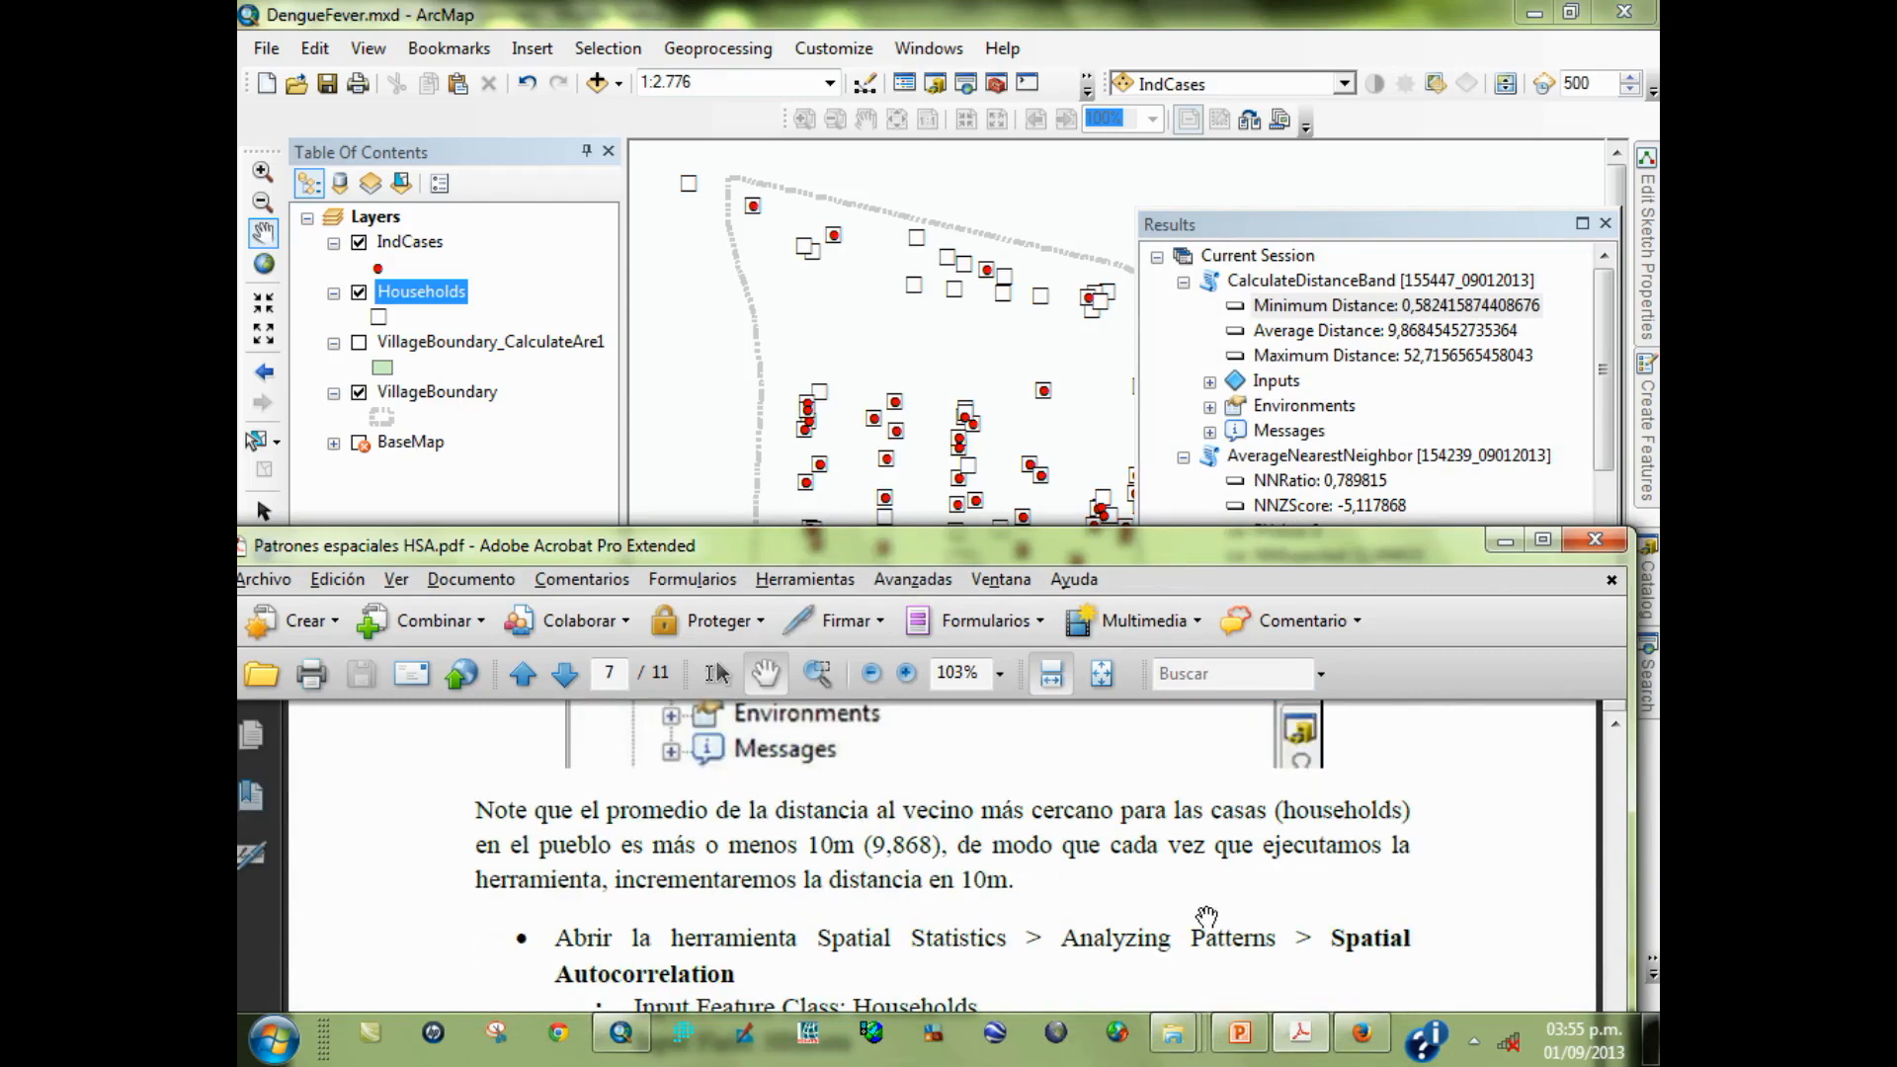
pyautogui.scroll(-3, 1207, 916)
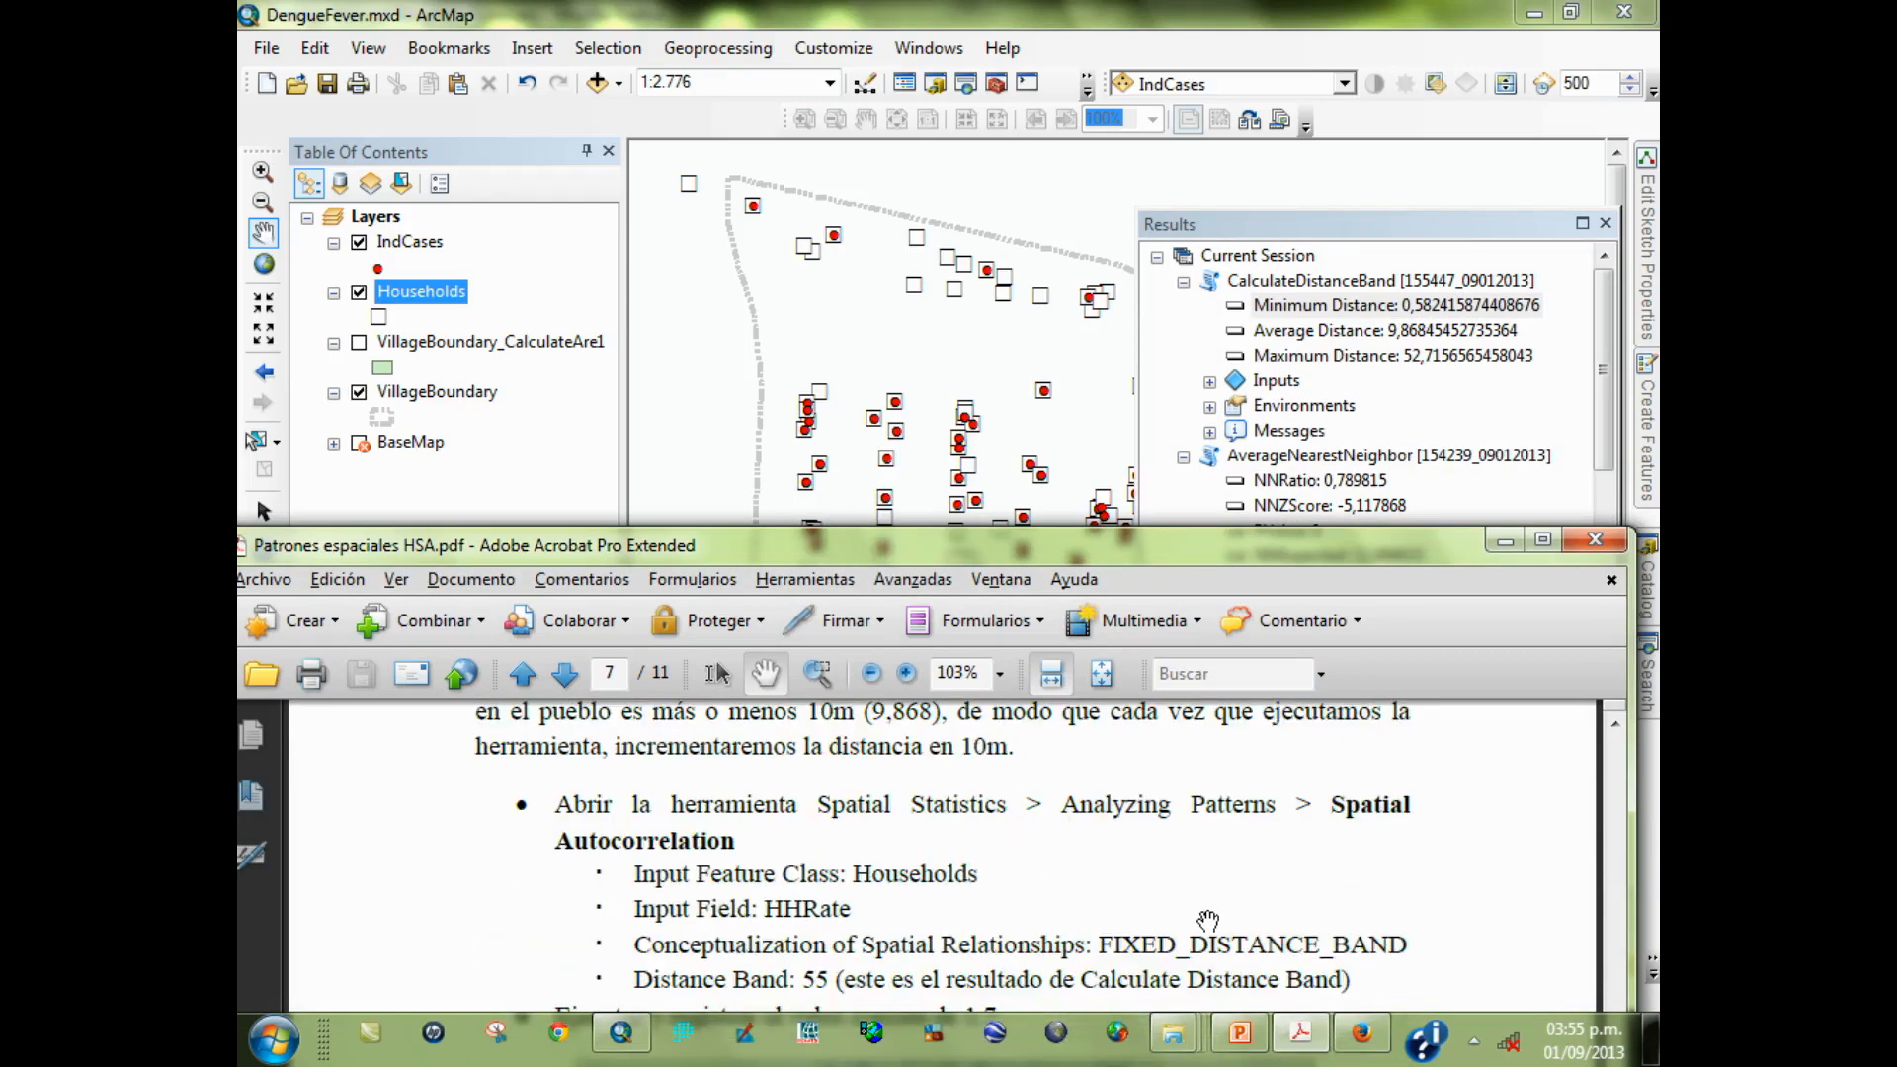
pyautogui.click(1539, 228)
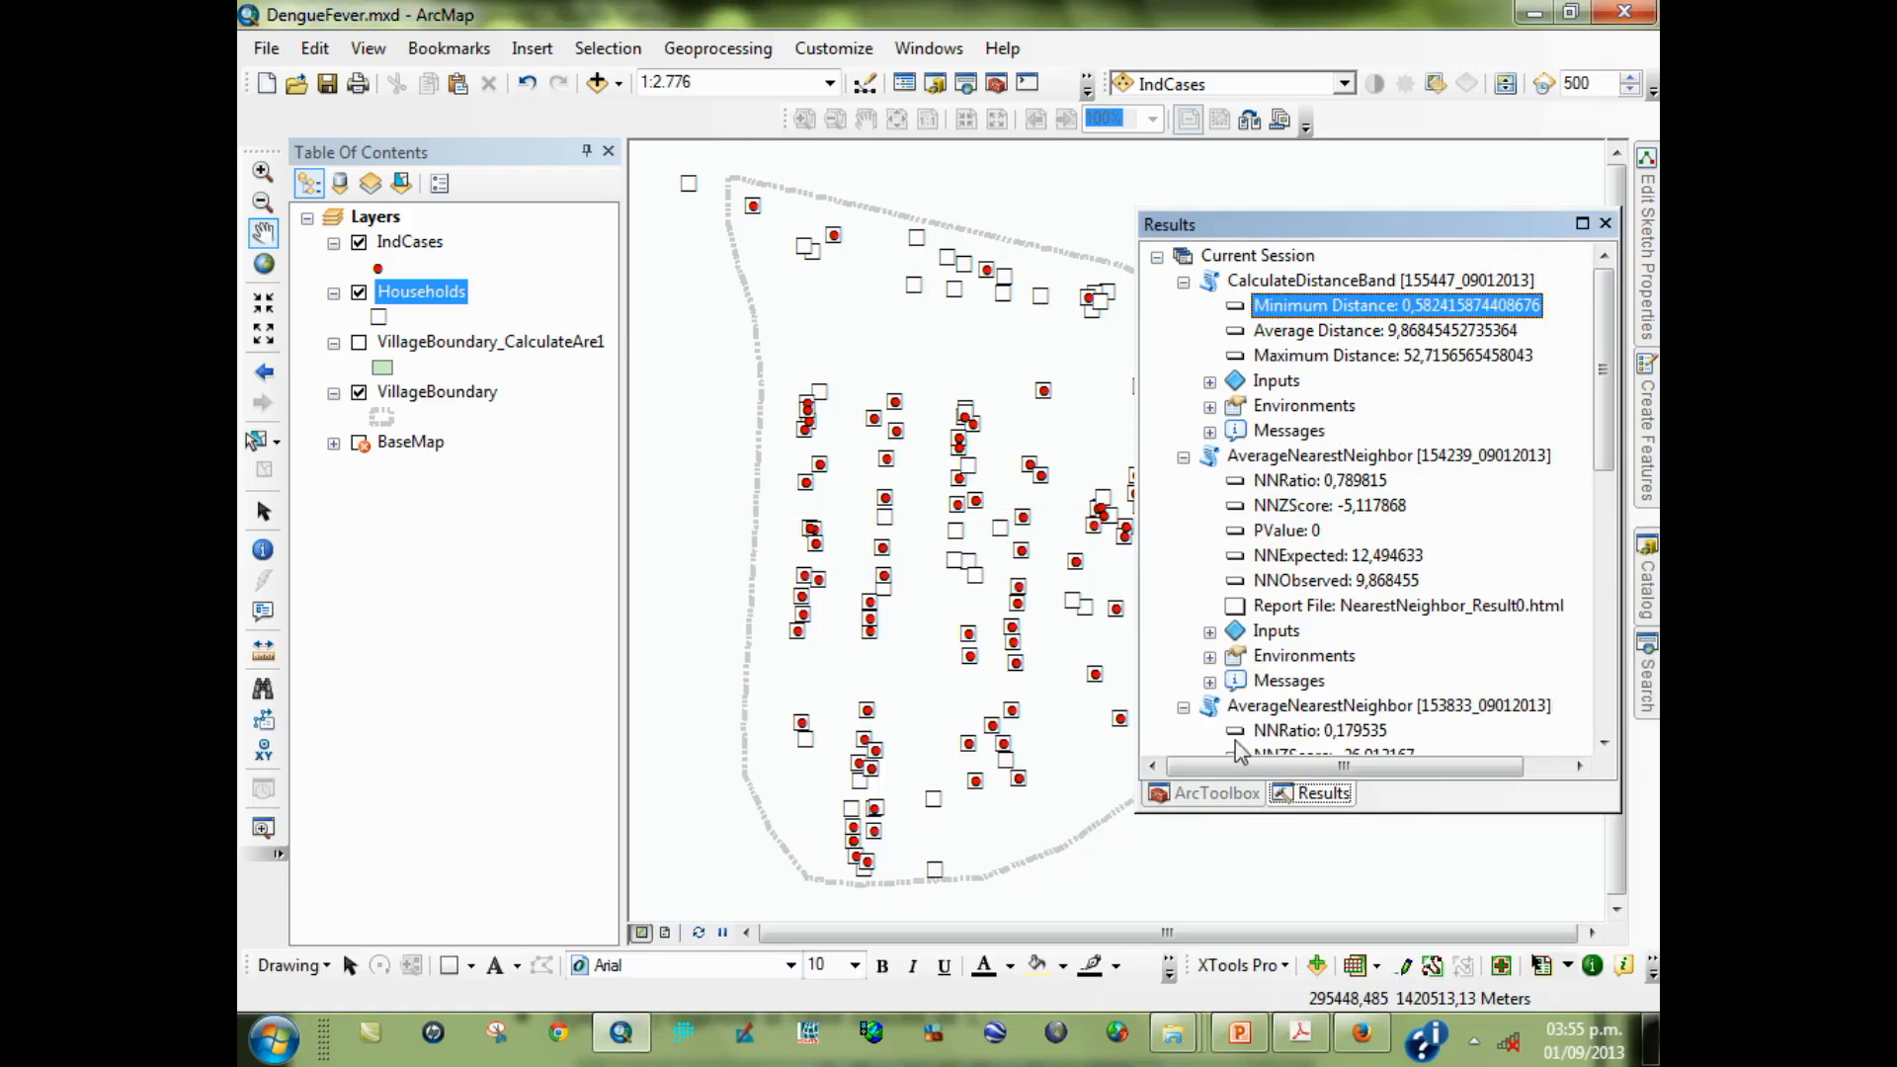
# Expand the Mapping Clusters and Analyzing Patterns toolsets and open the Spatial Autocorrelation (Morans I) tool
pyautogui.click(1223, 797)
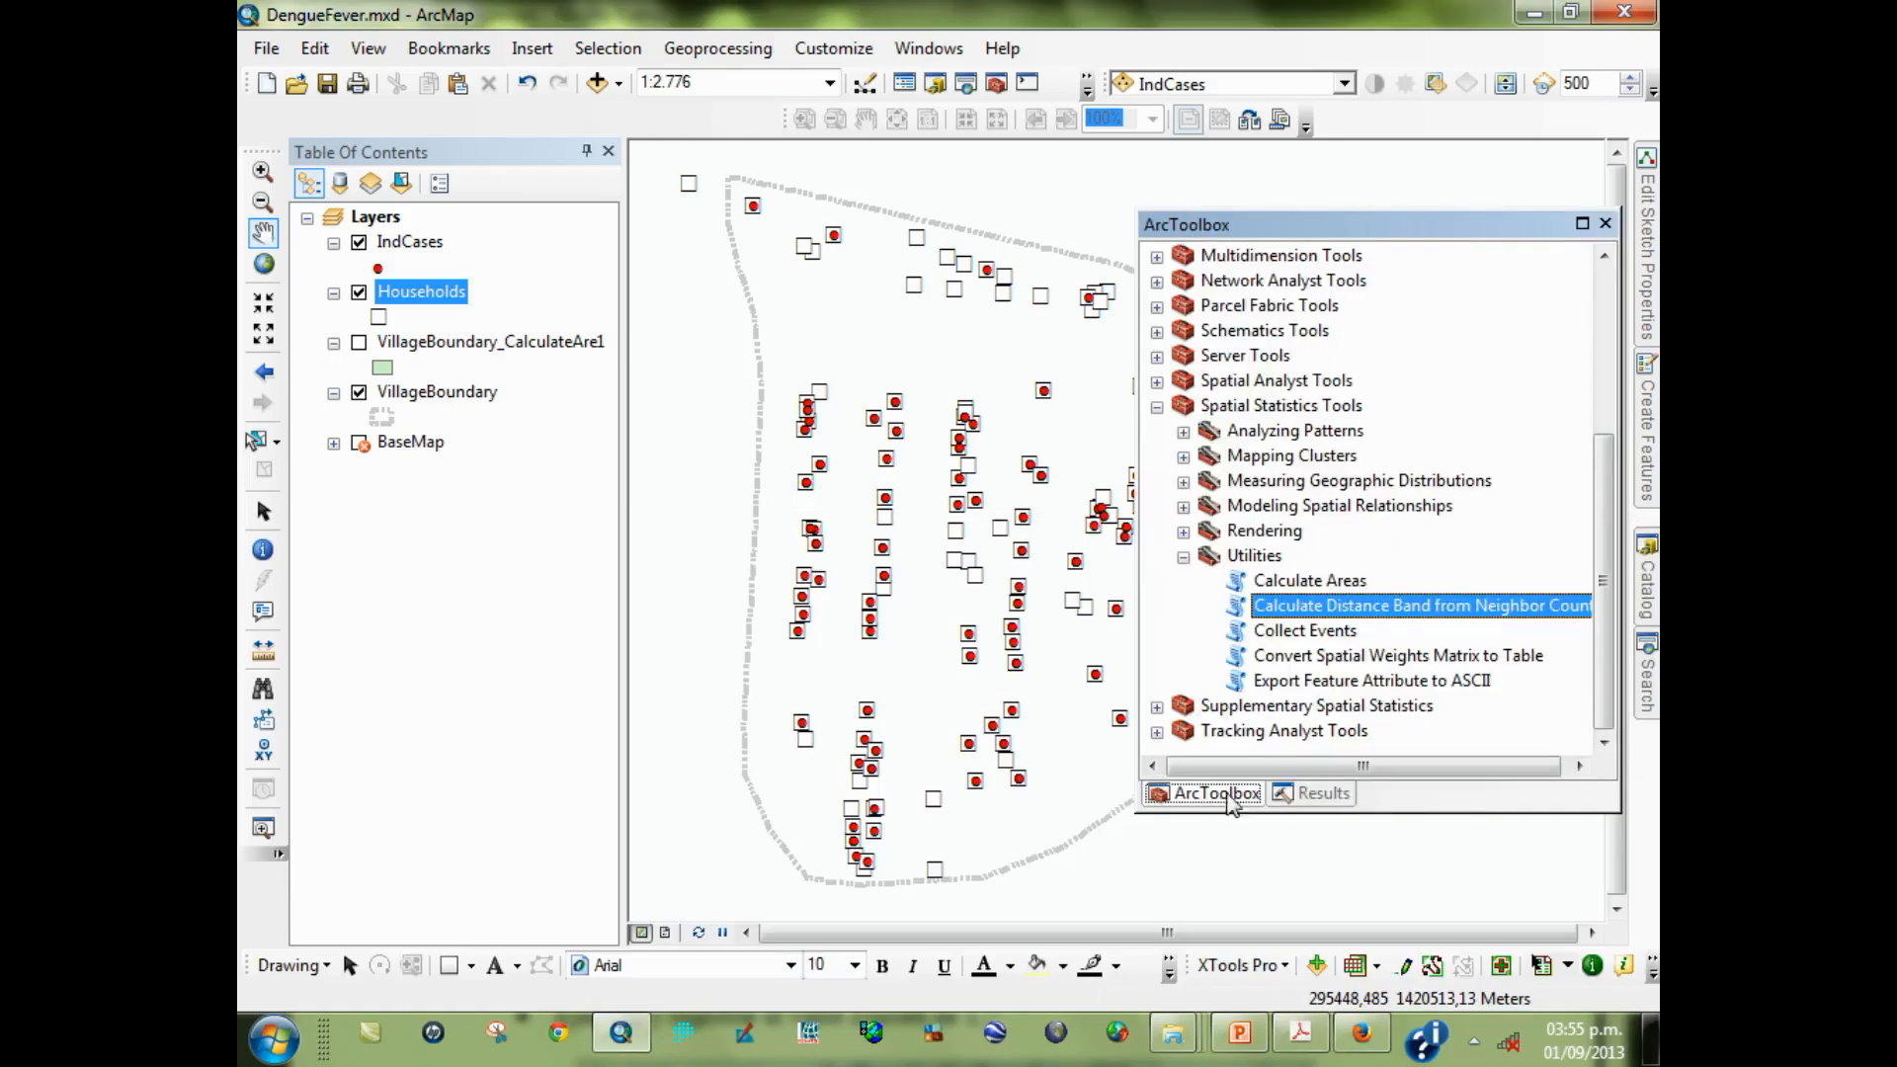
pyautogui.click(1183, 458)
pyautogui.click(1184, 433)
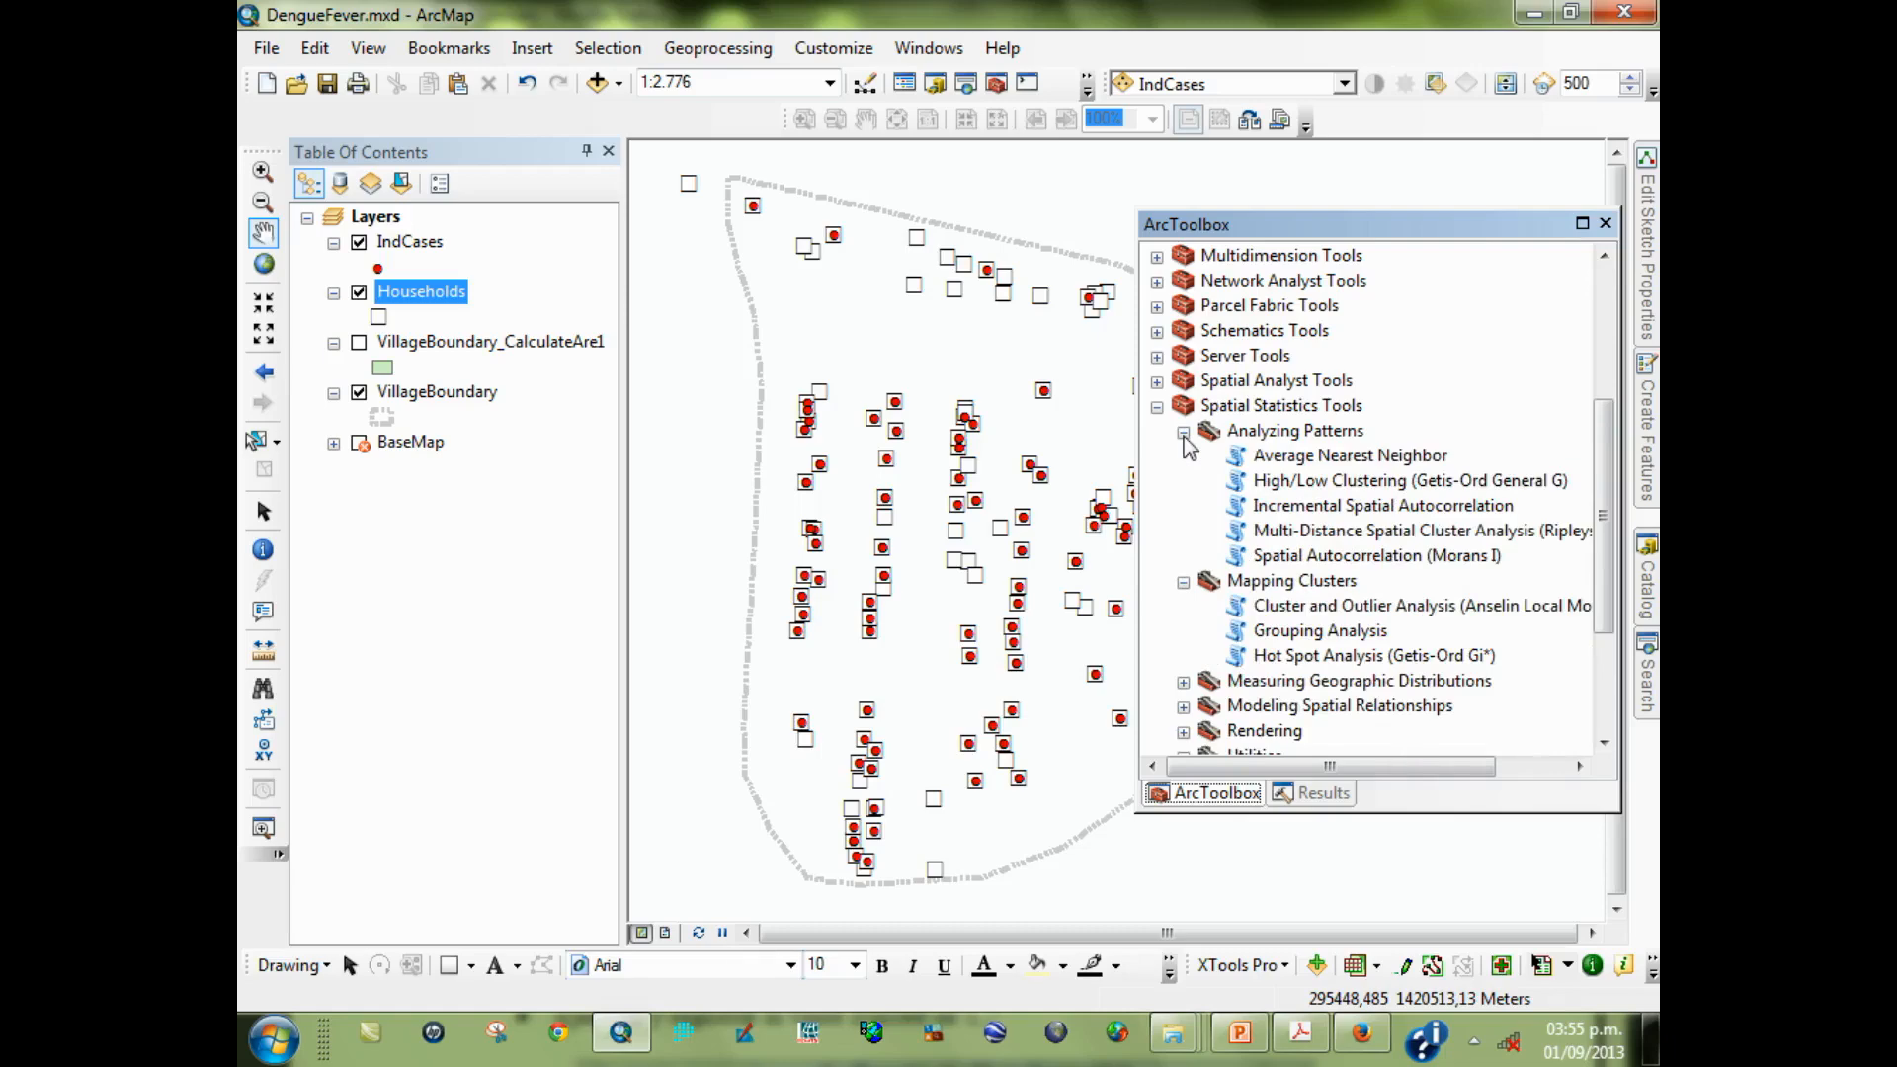
pyautogui.click(1327, 559)
pyautogui.doubleClick(1327, 559)
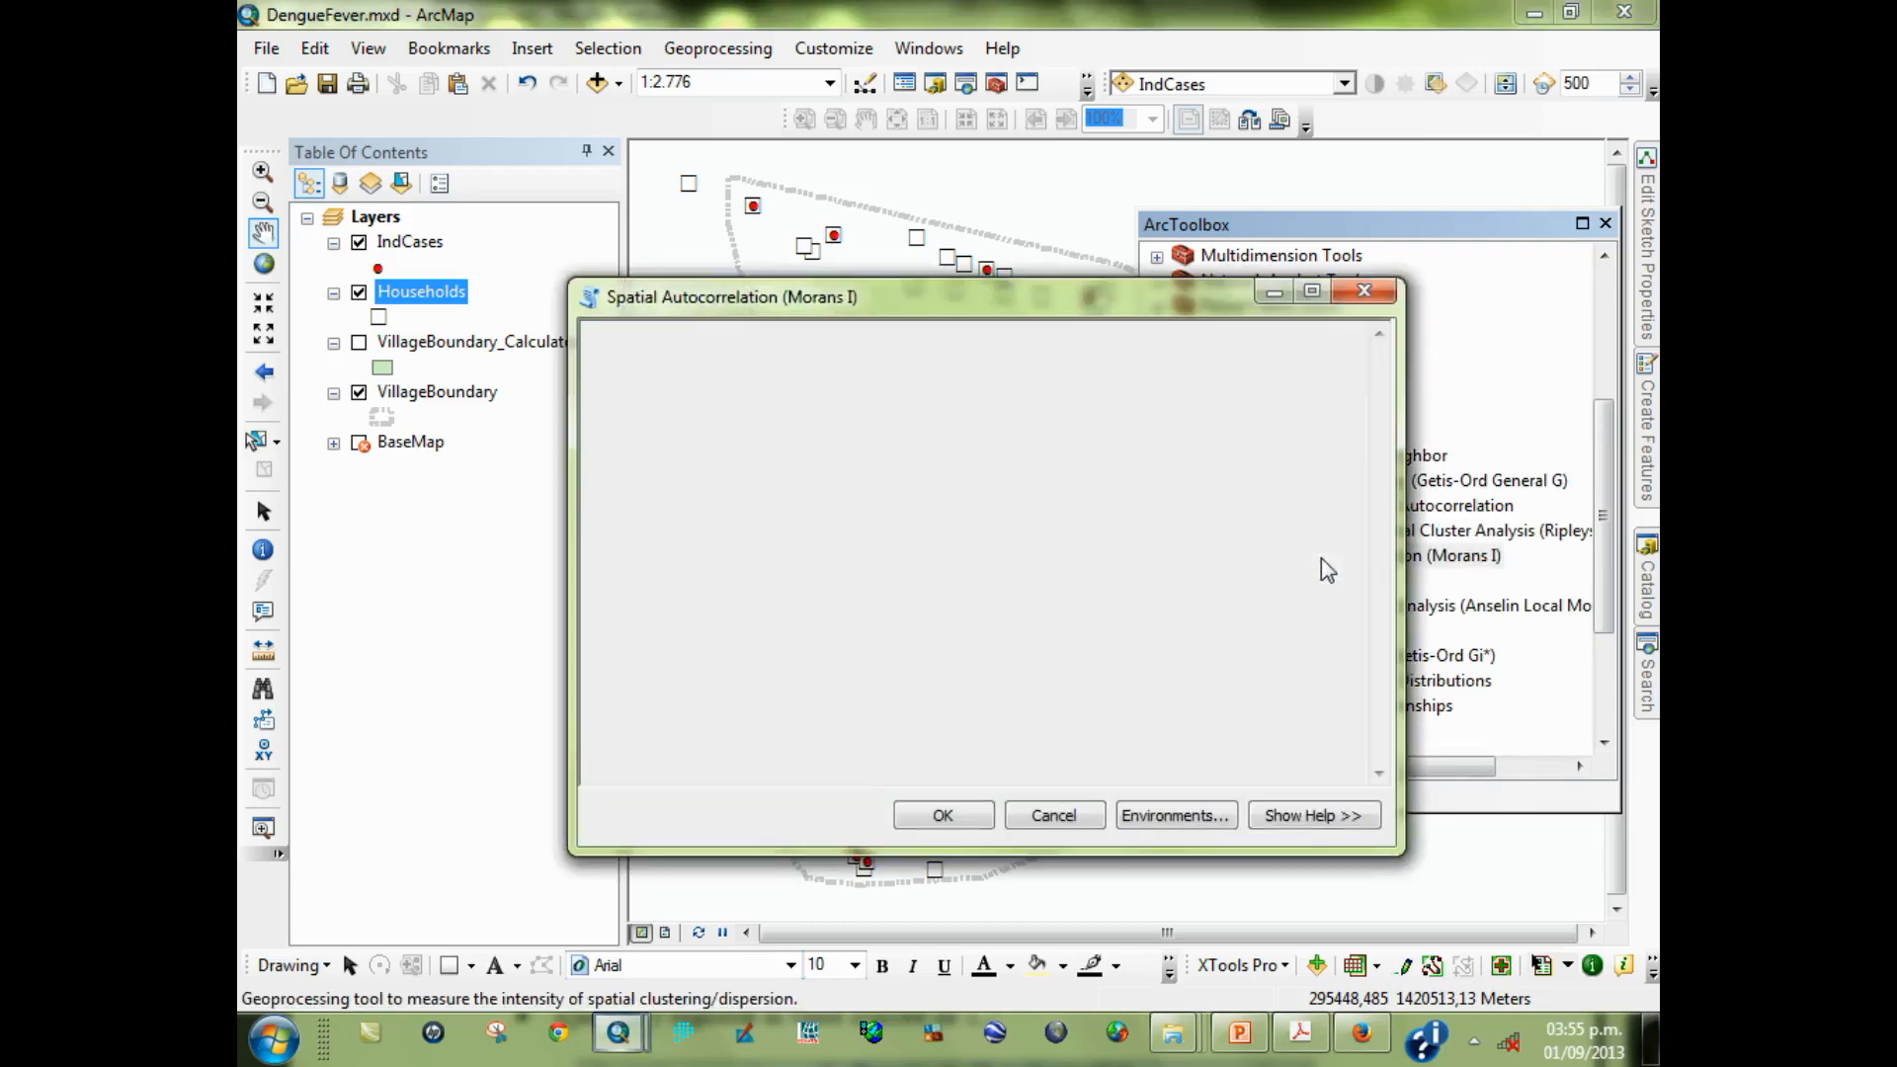
# Following the PDF guide, set the input feature class to Households and the input field to HHRate, and enable report generation
pyautogui.click(1303, 1035)
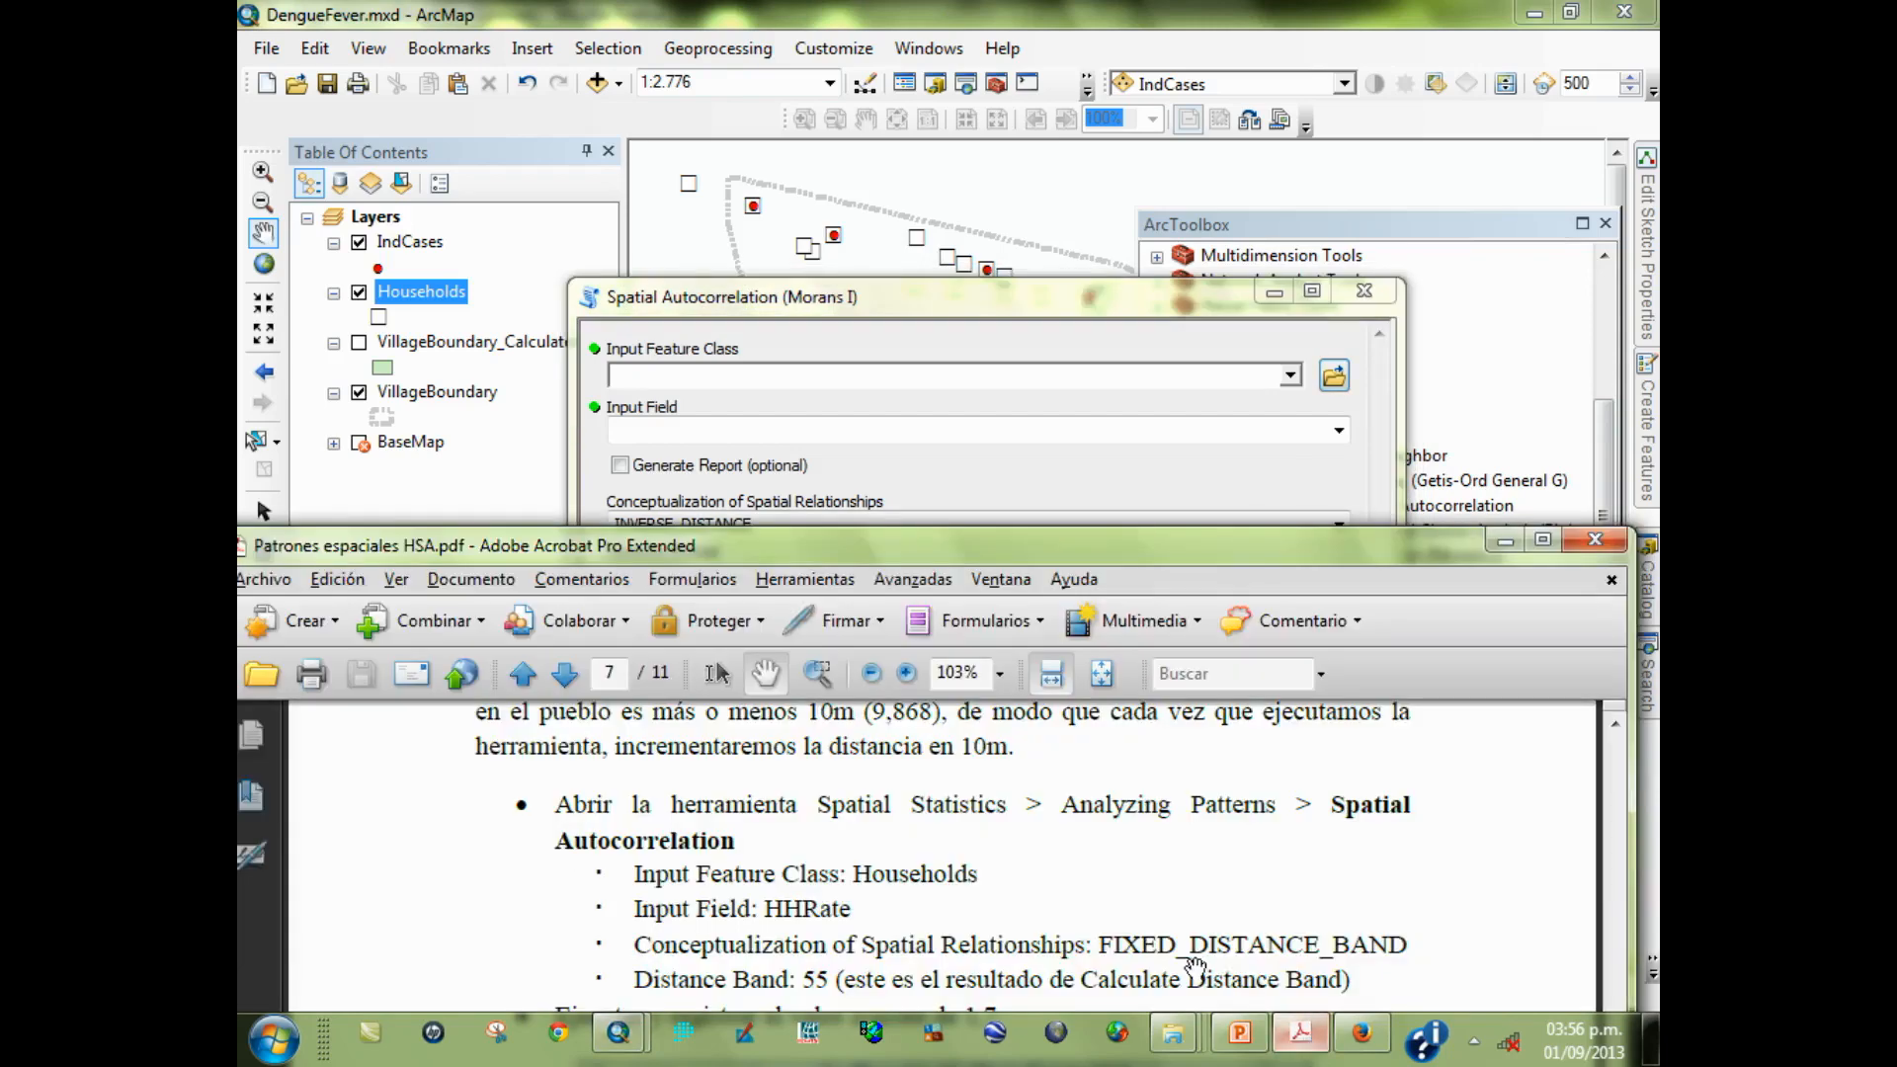
pyautogui.click(1291, 375)
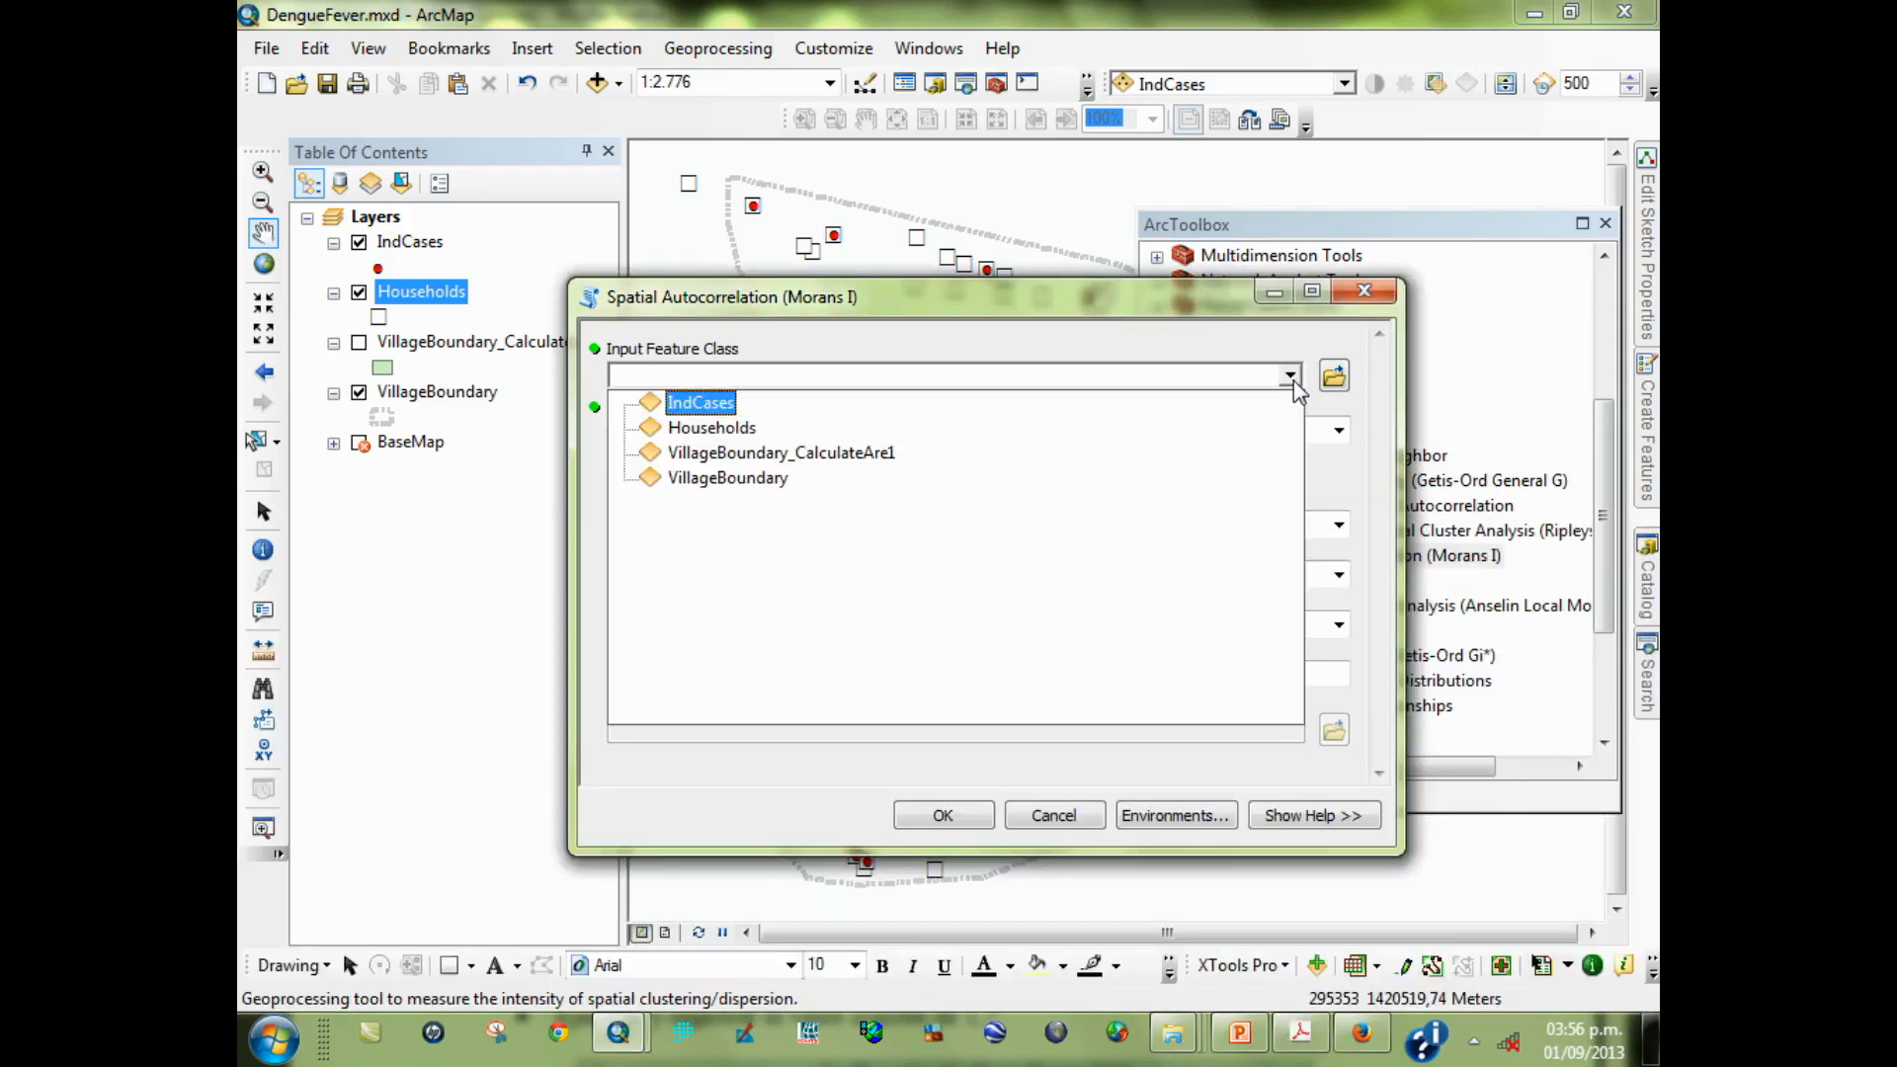
pyautogui.click(720, 425)
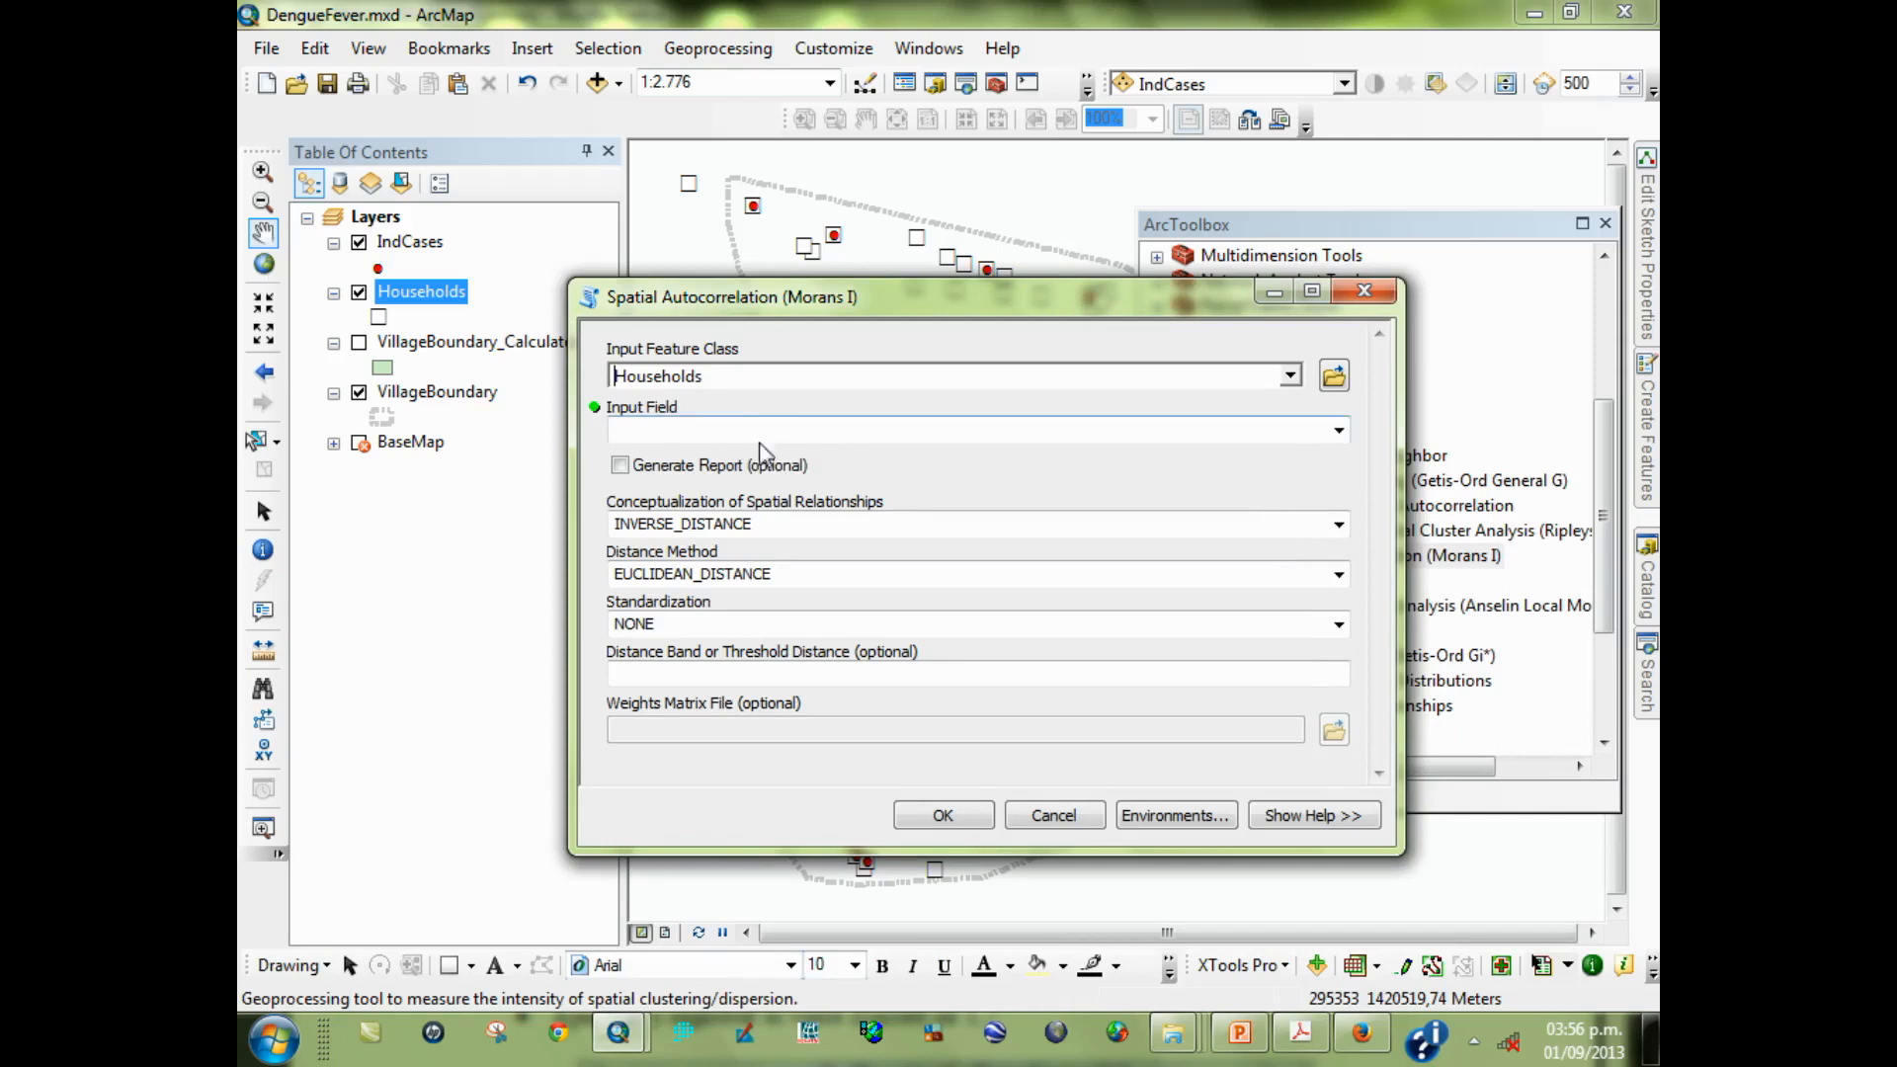
pyautogui.click(1339, 430)
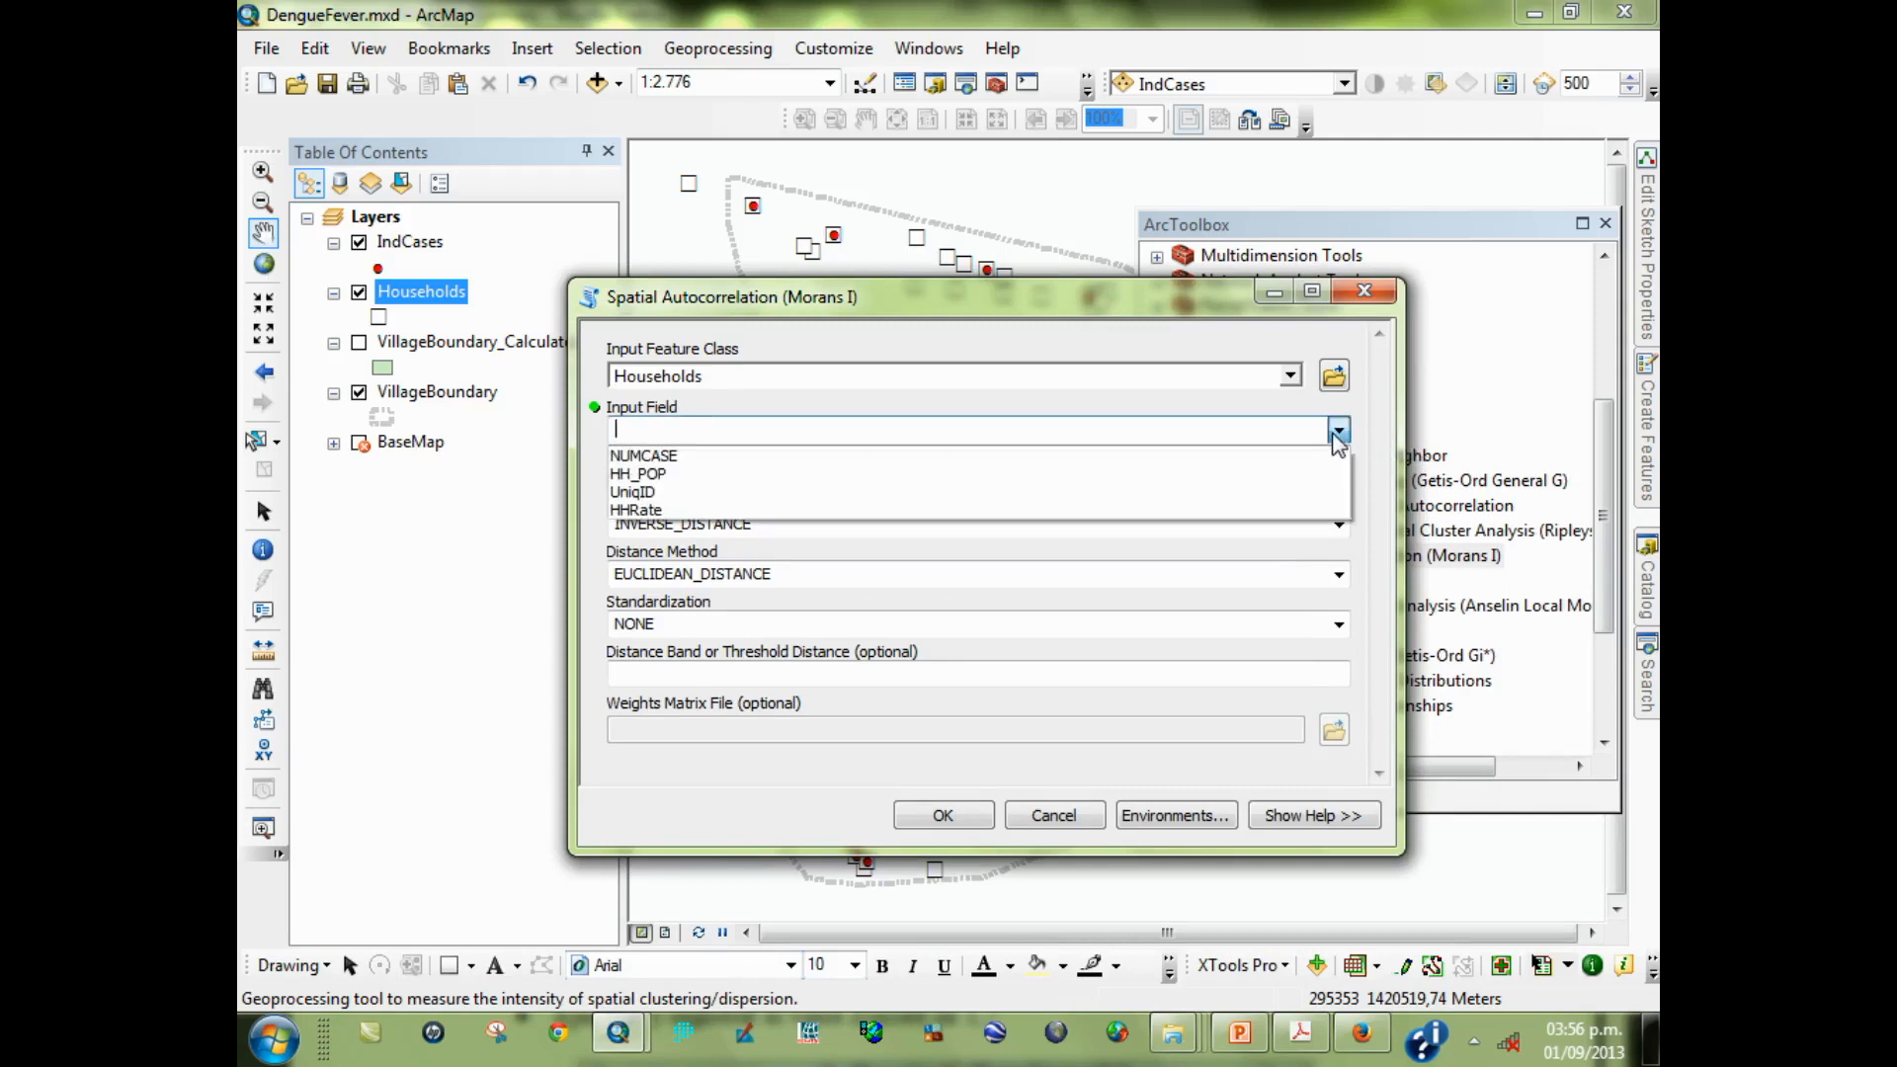
pyautogui.click(1296, 513)
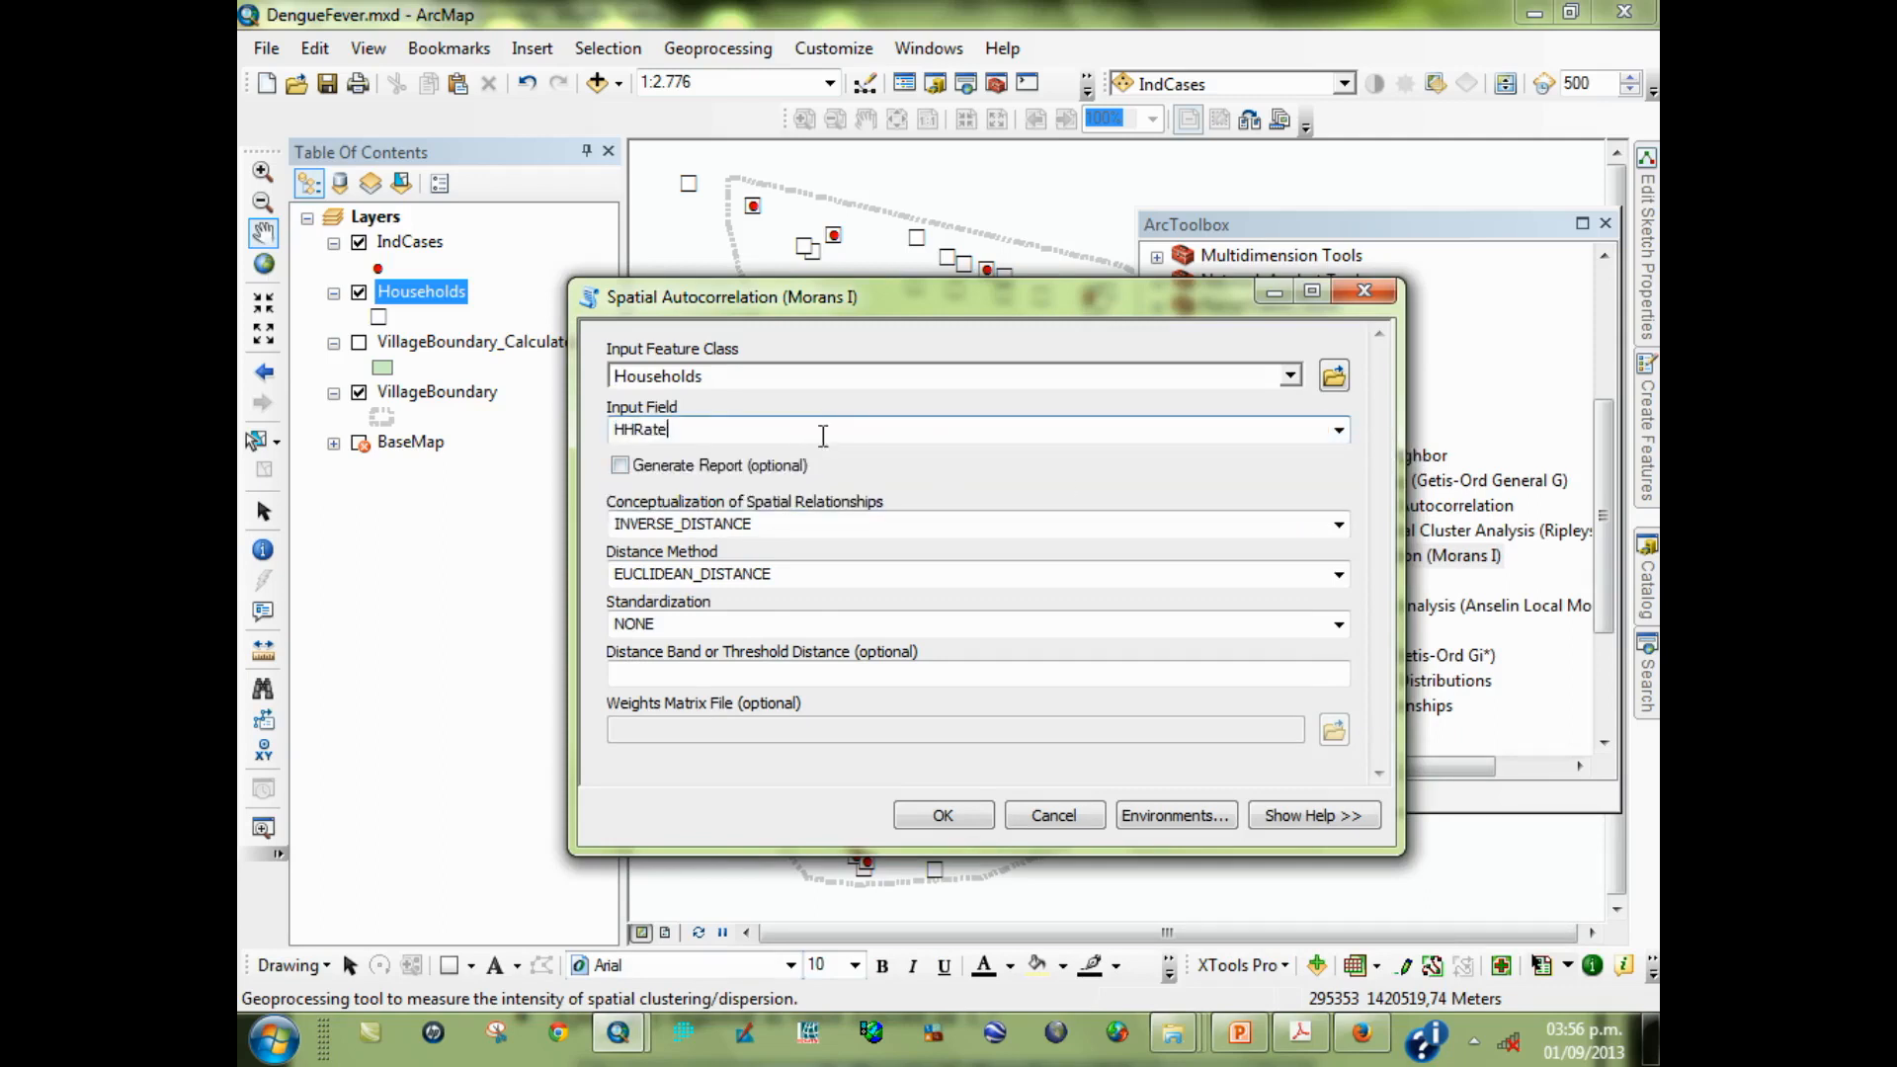
pyautogui.click(761, 468)
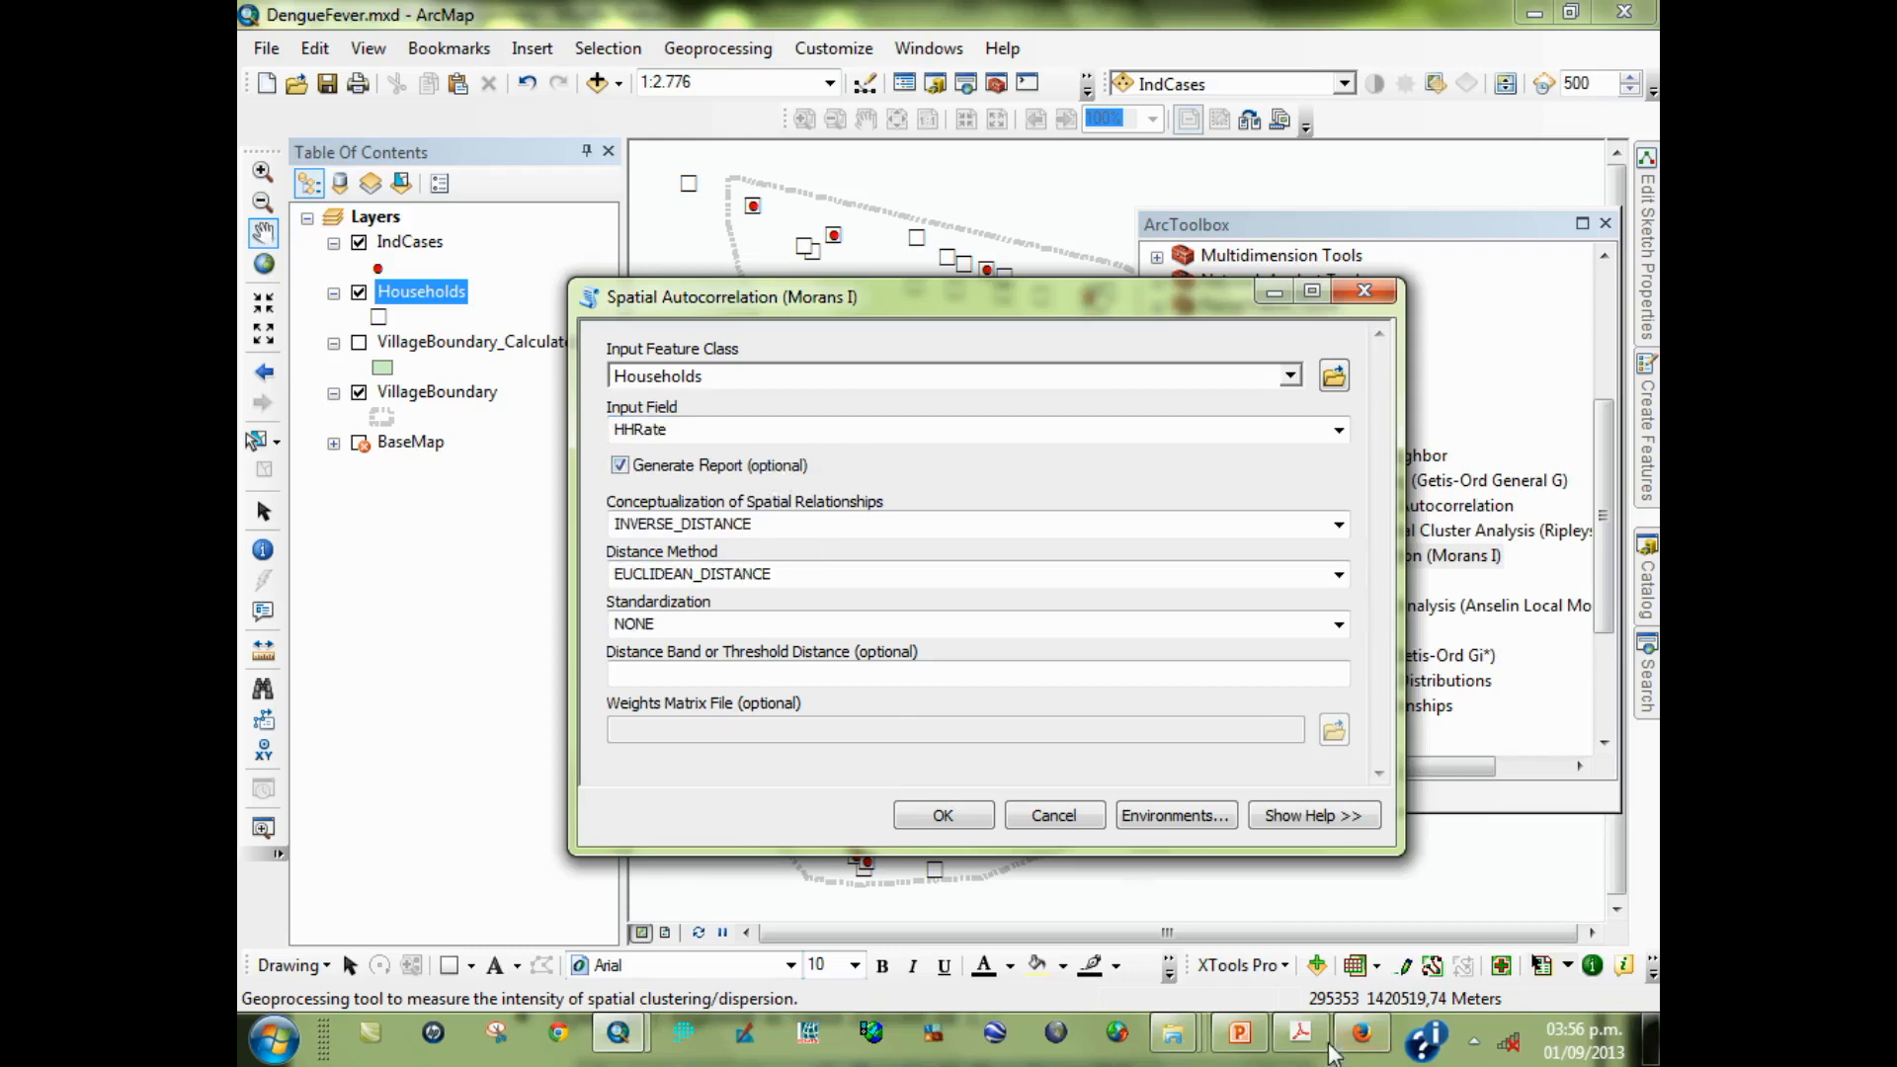
# Recheck the parameters in the PDF guide, keep report generation enabled and set the distance band to 55
pyautogui.click(1303, 1035)
pyautogui.scroll(-1, 1190, 889)
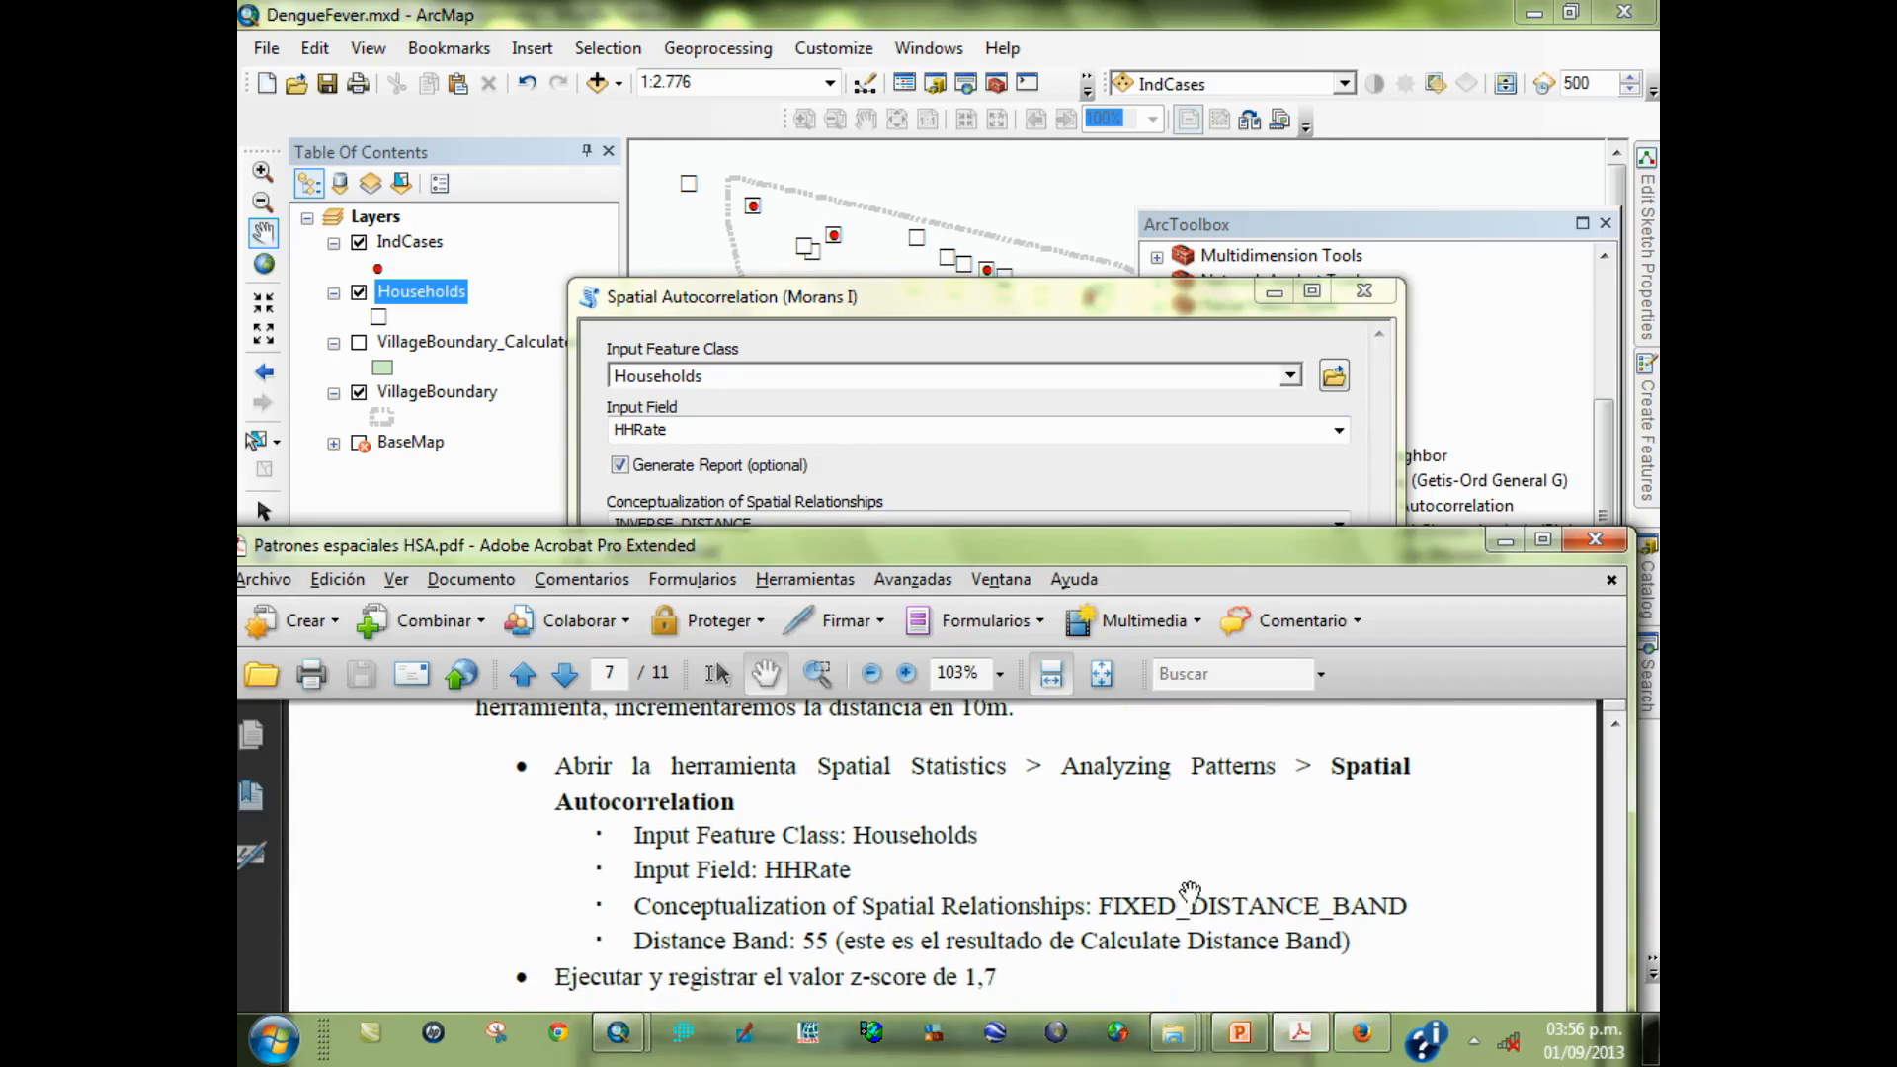
pyautogui.click(1097, 471)
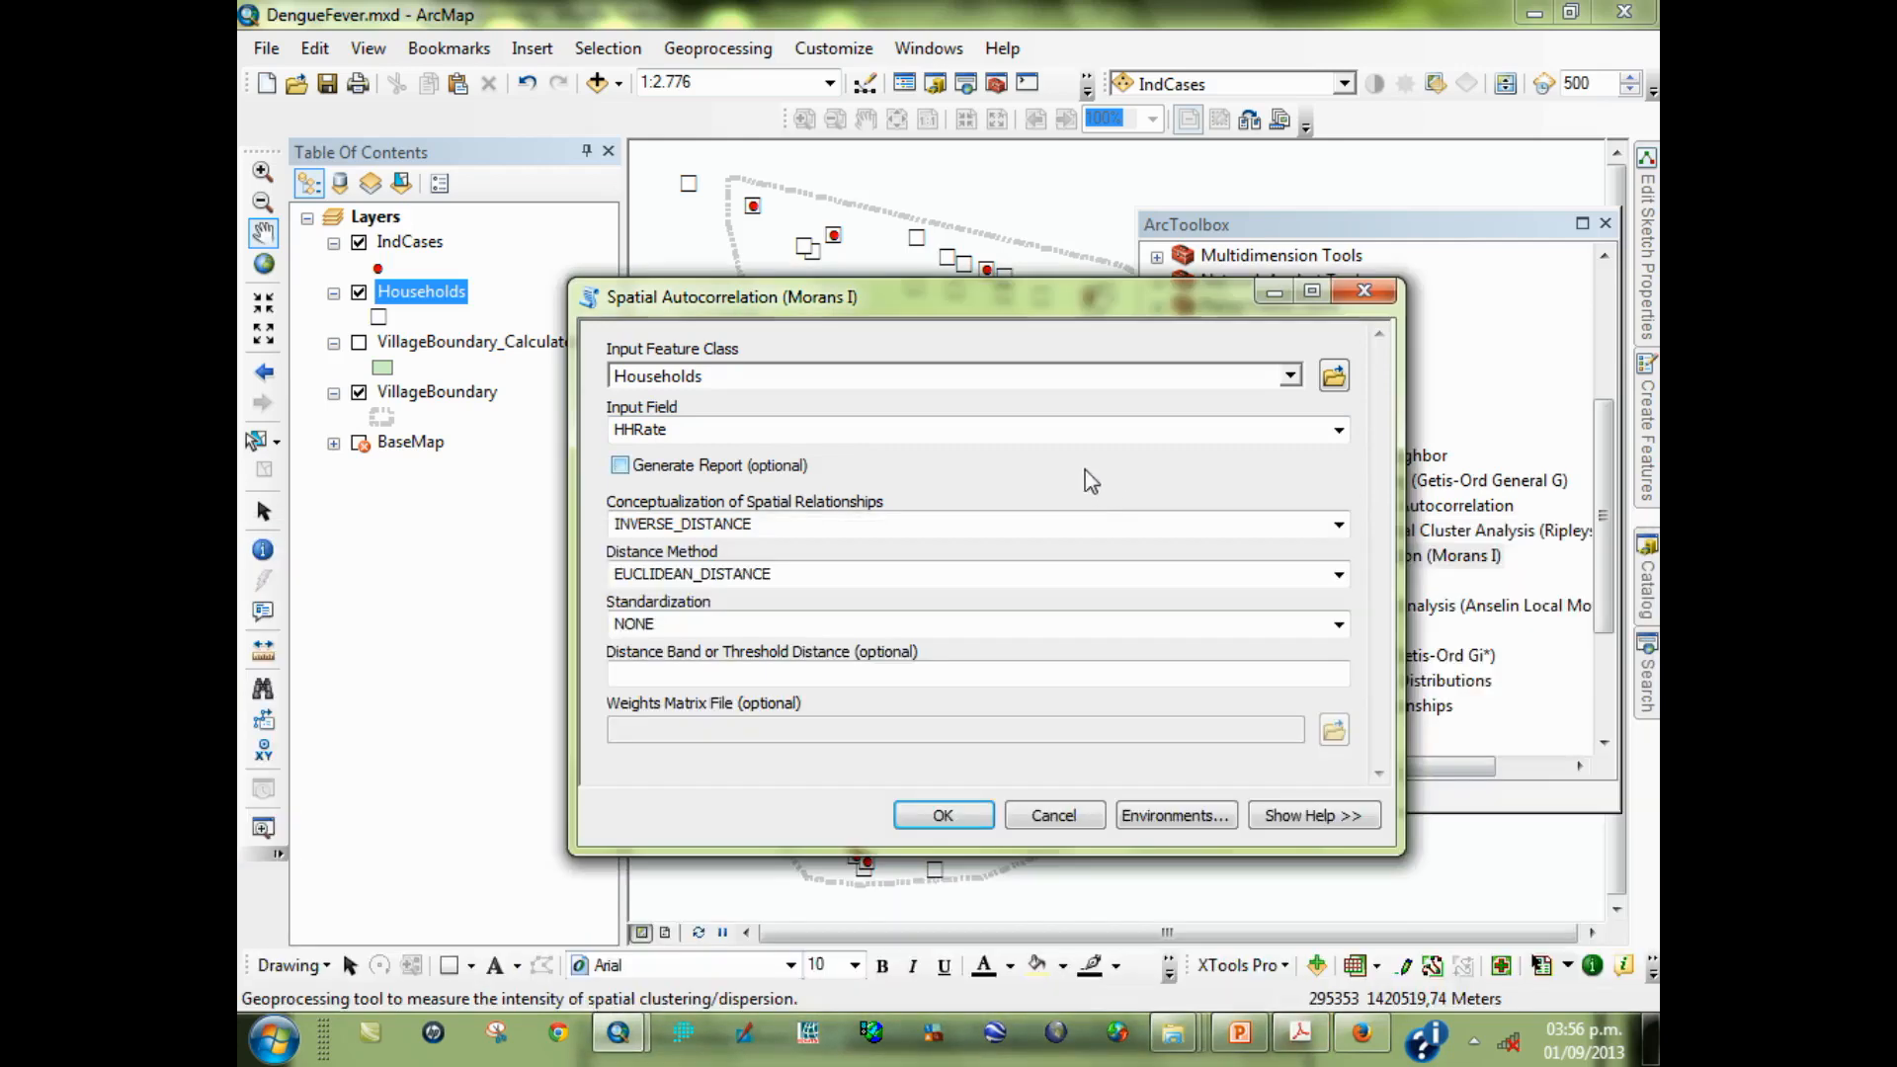
pyautogui.click(748, 471)
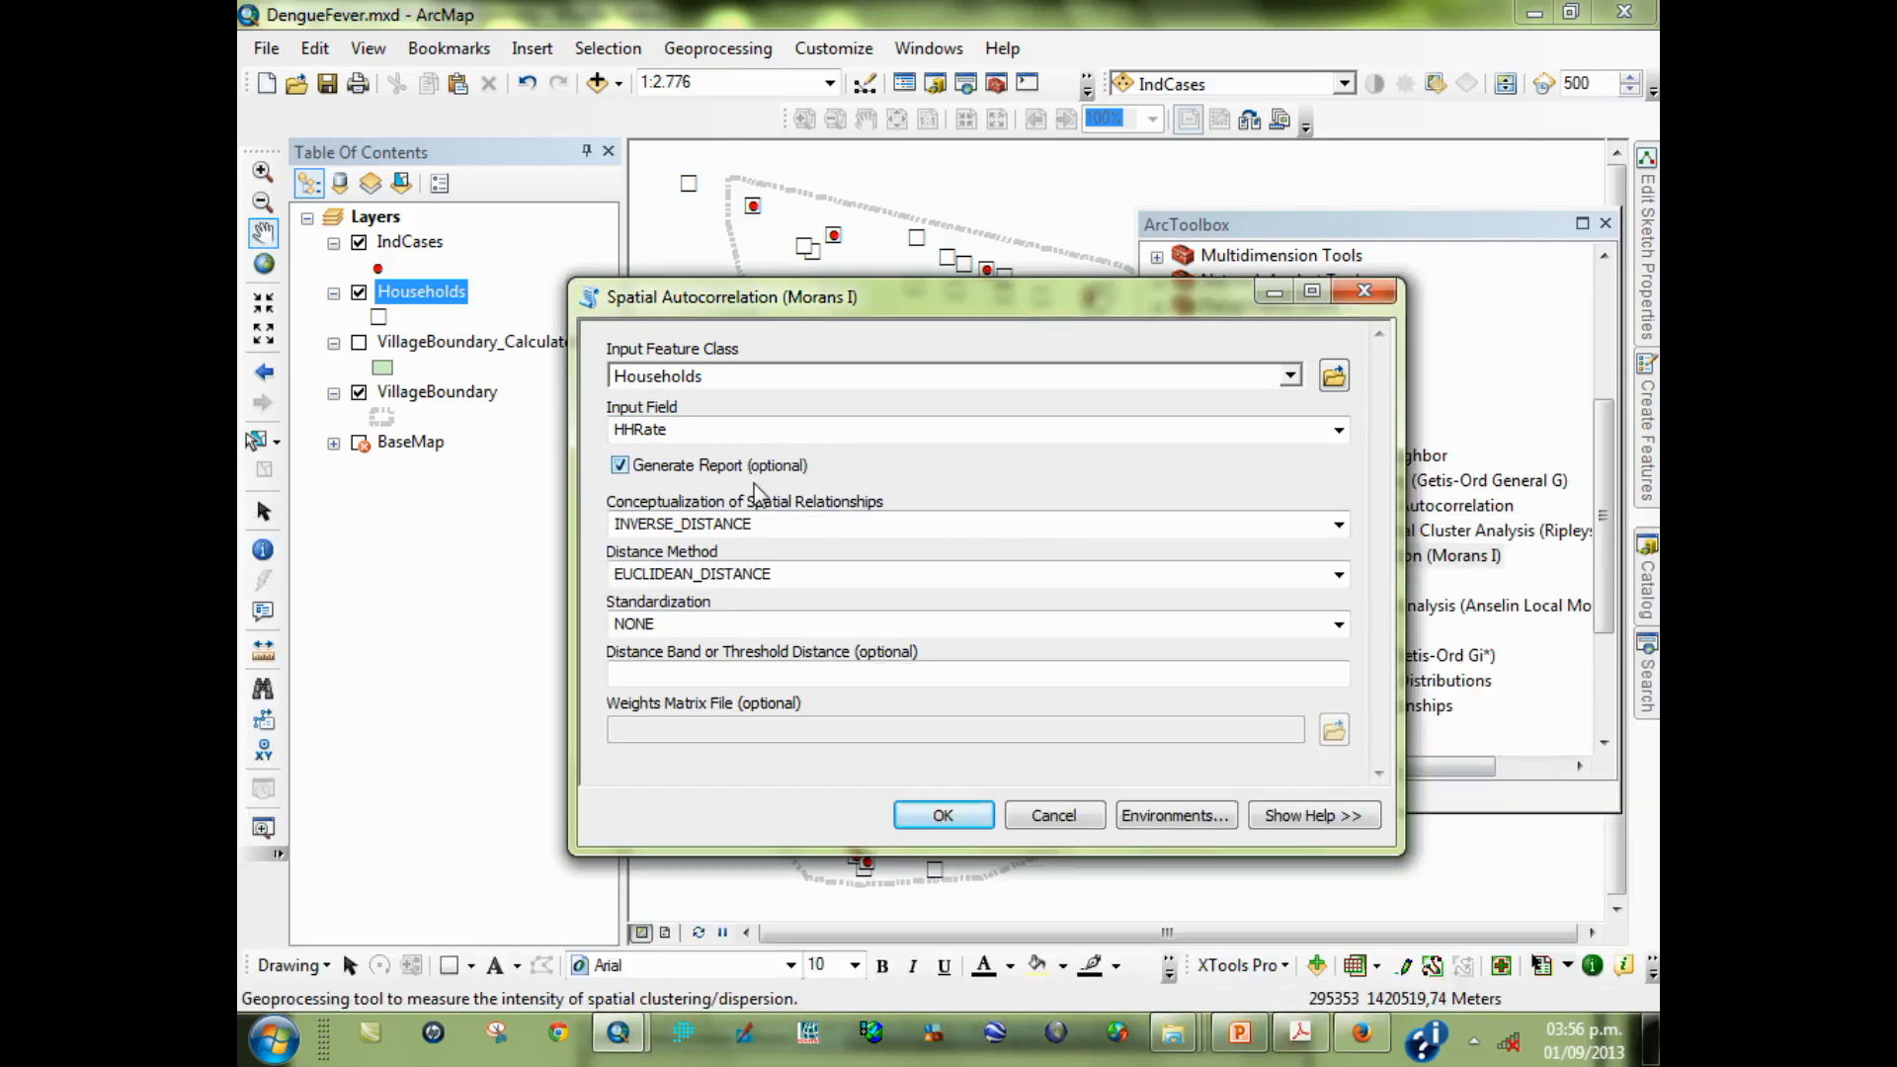
pyautogui.click(772, 680)
pyautogui.write('55')
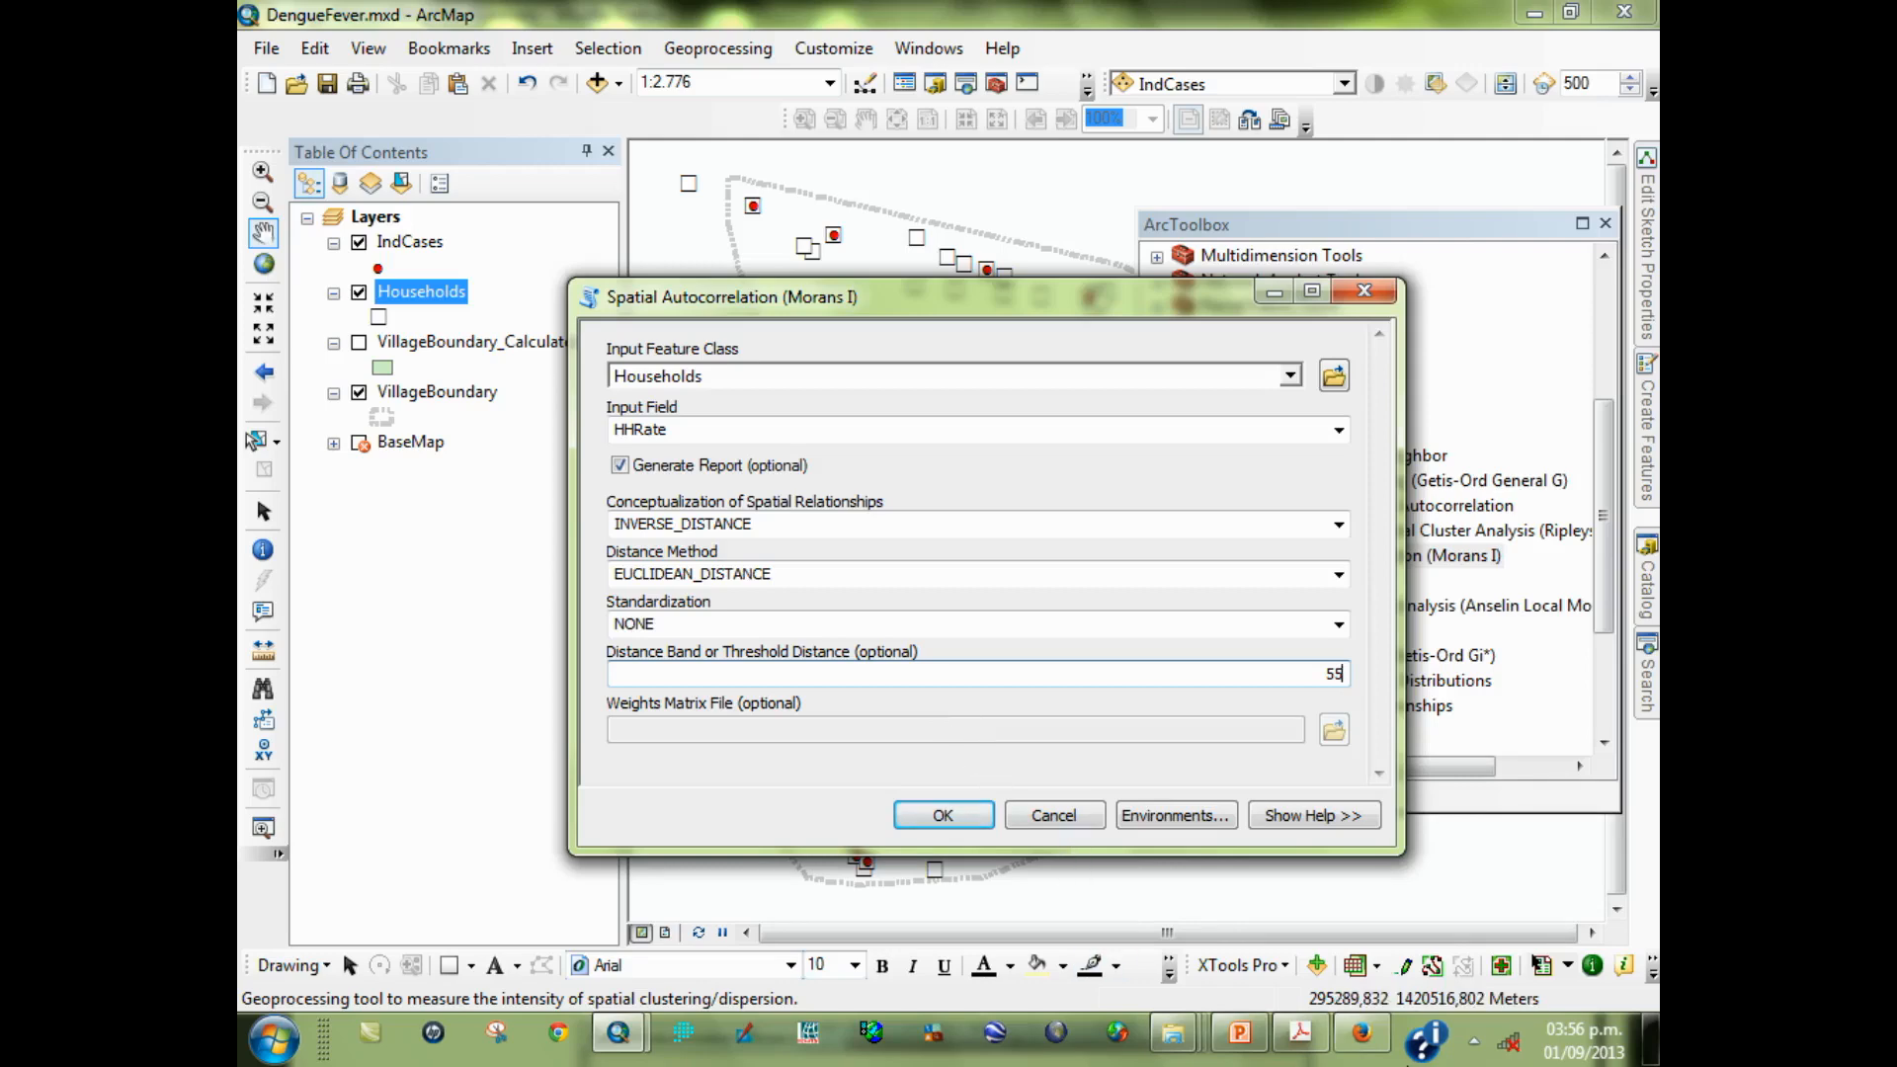
# Run Spatial Autocorrelation with the entered settings and open its HTML report file from the geoprocessing results
pyautogui.click(968, 808)
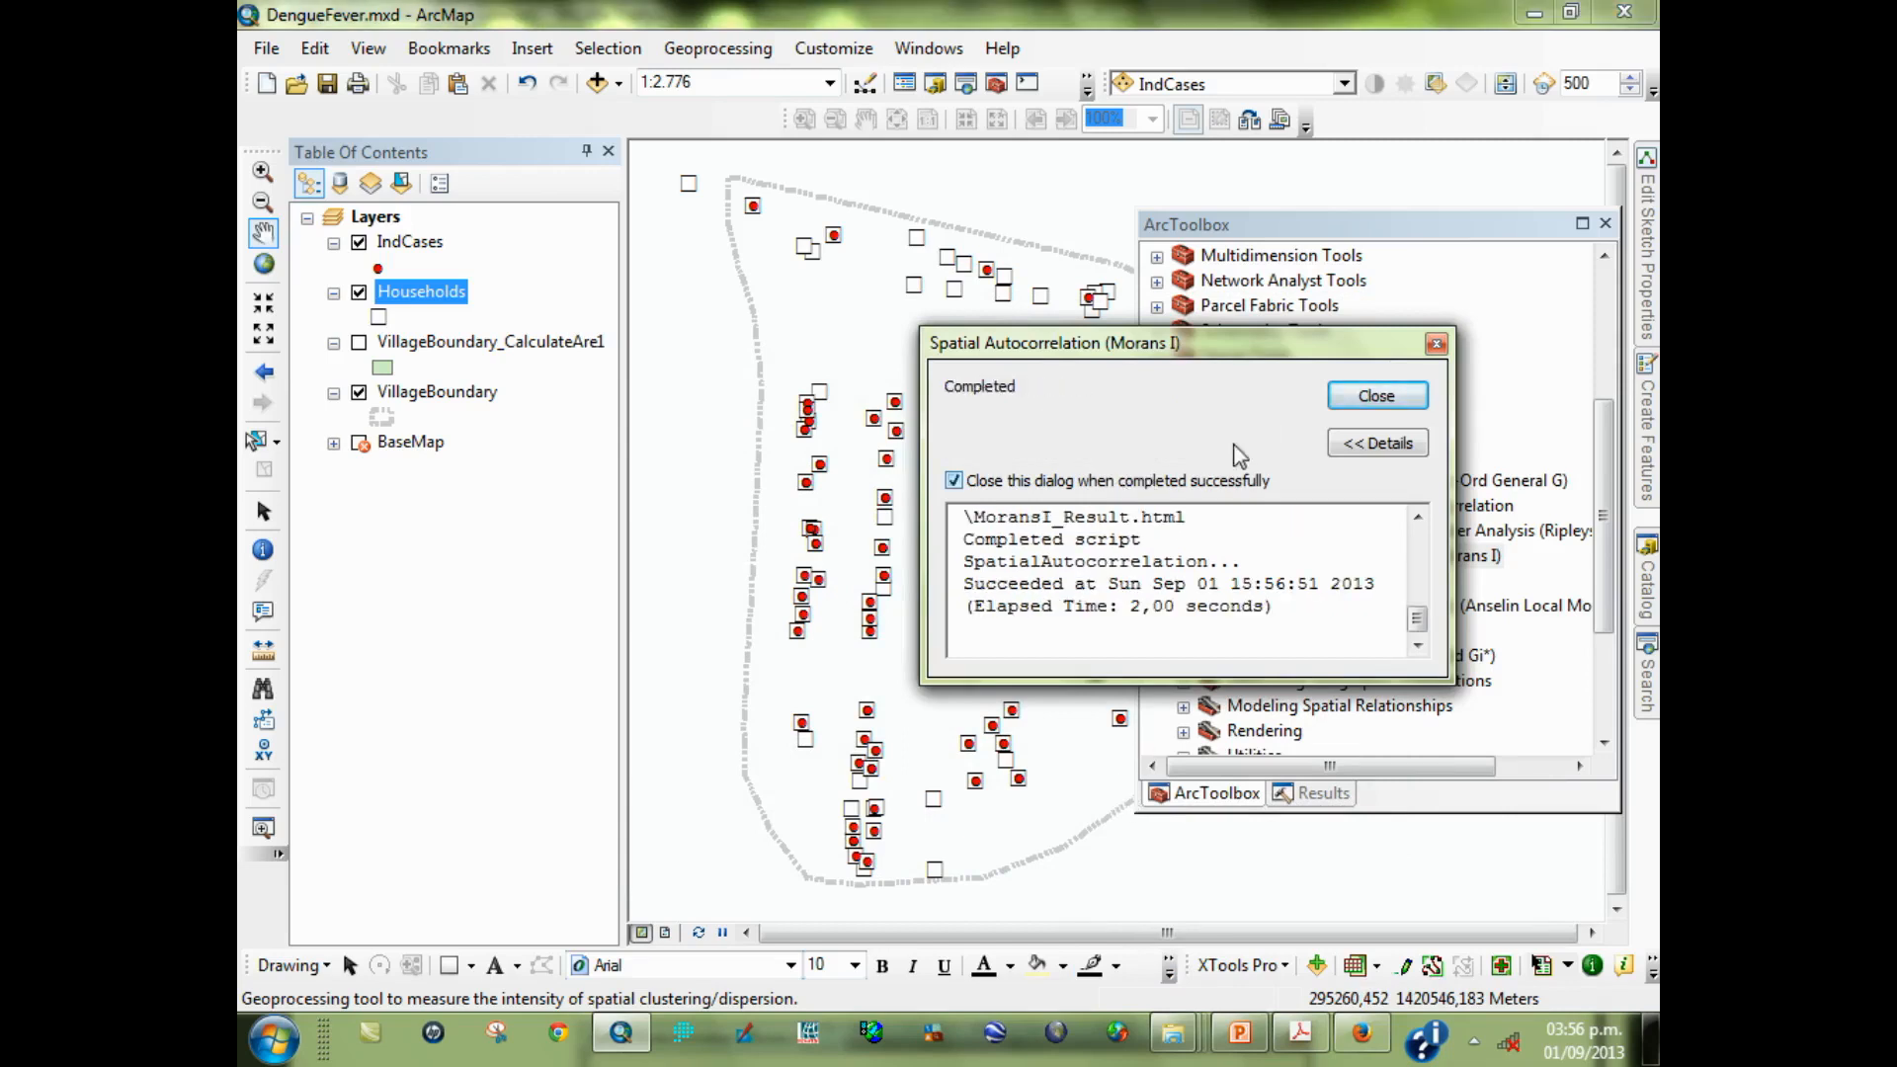
pyautogui.click(1359, 399)
pyautogui.click(717, 48)
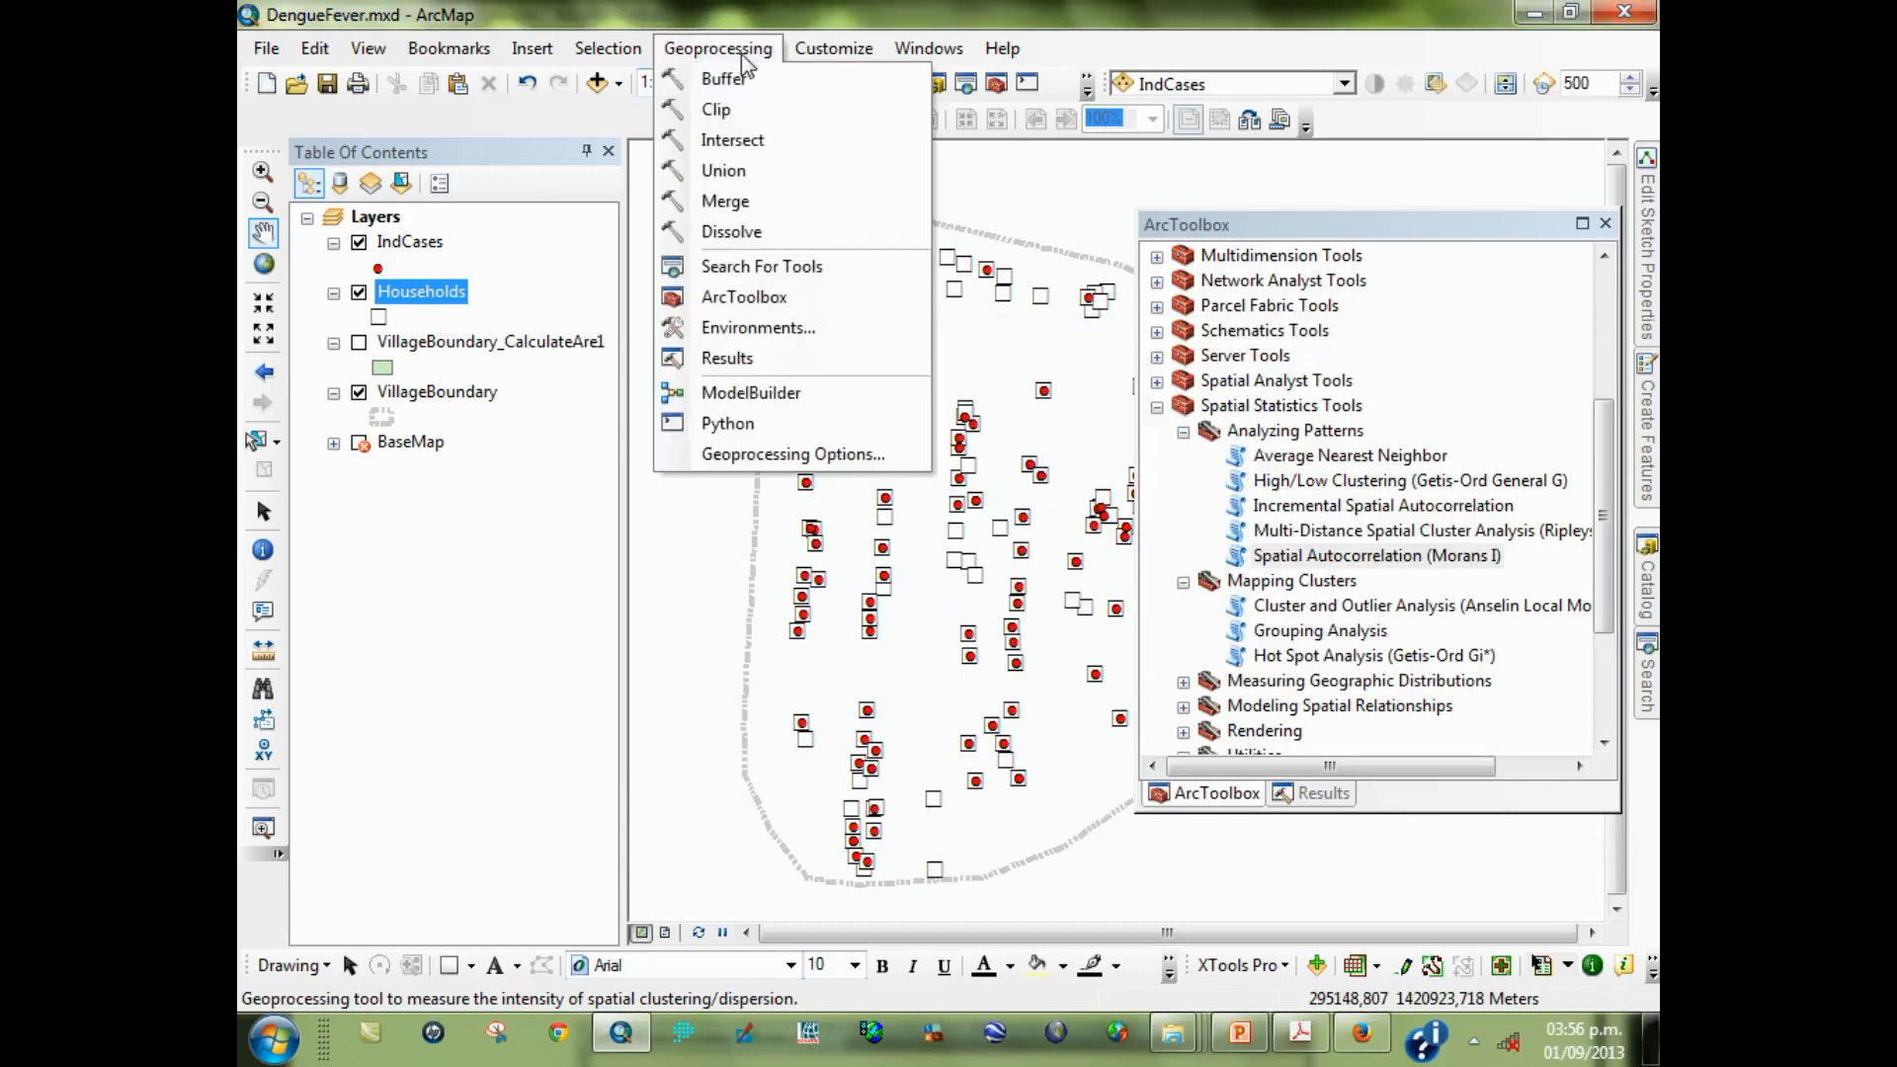
pyautogui.click(806, 359)
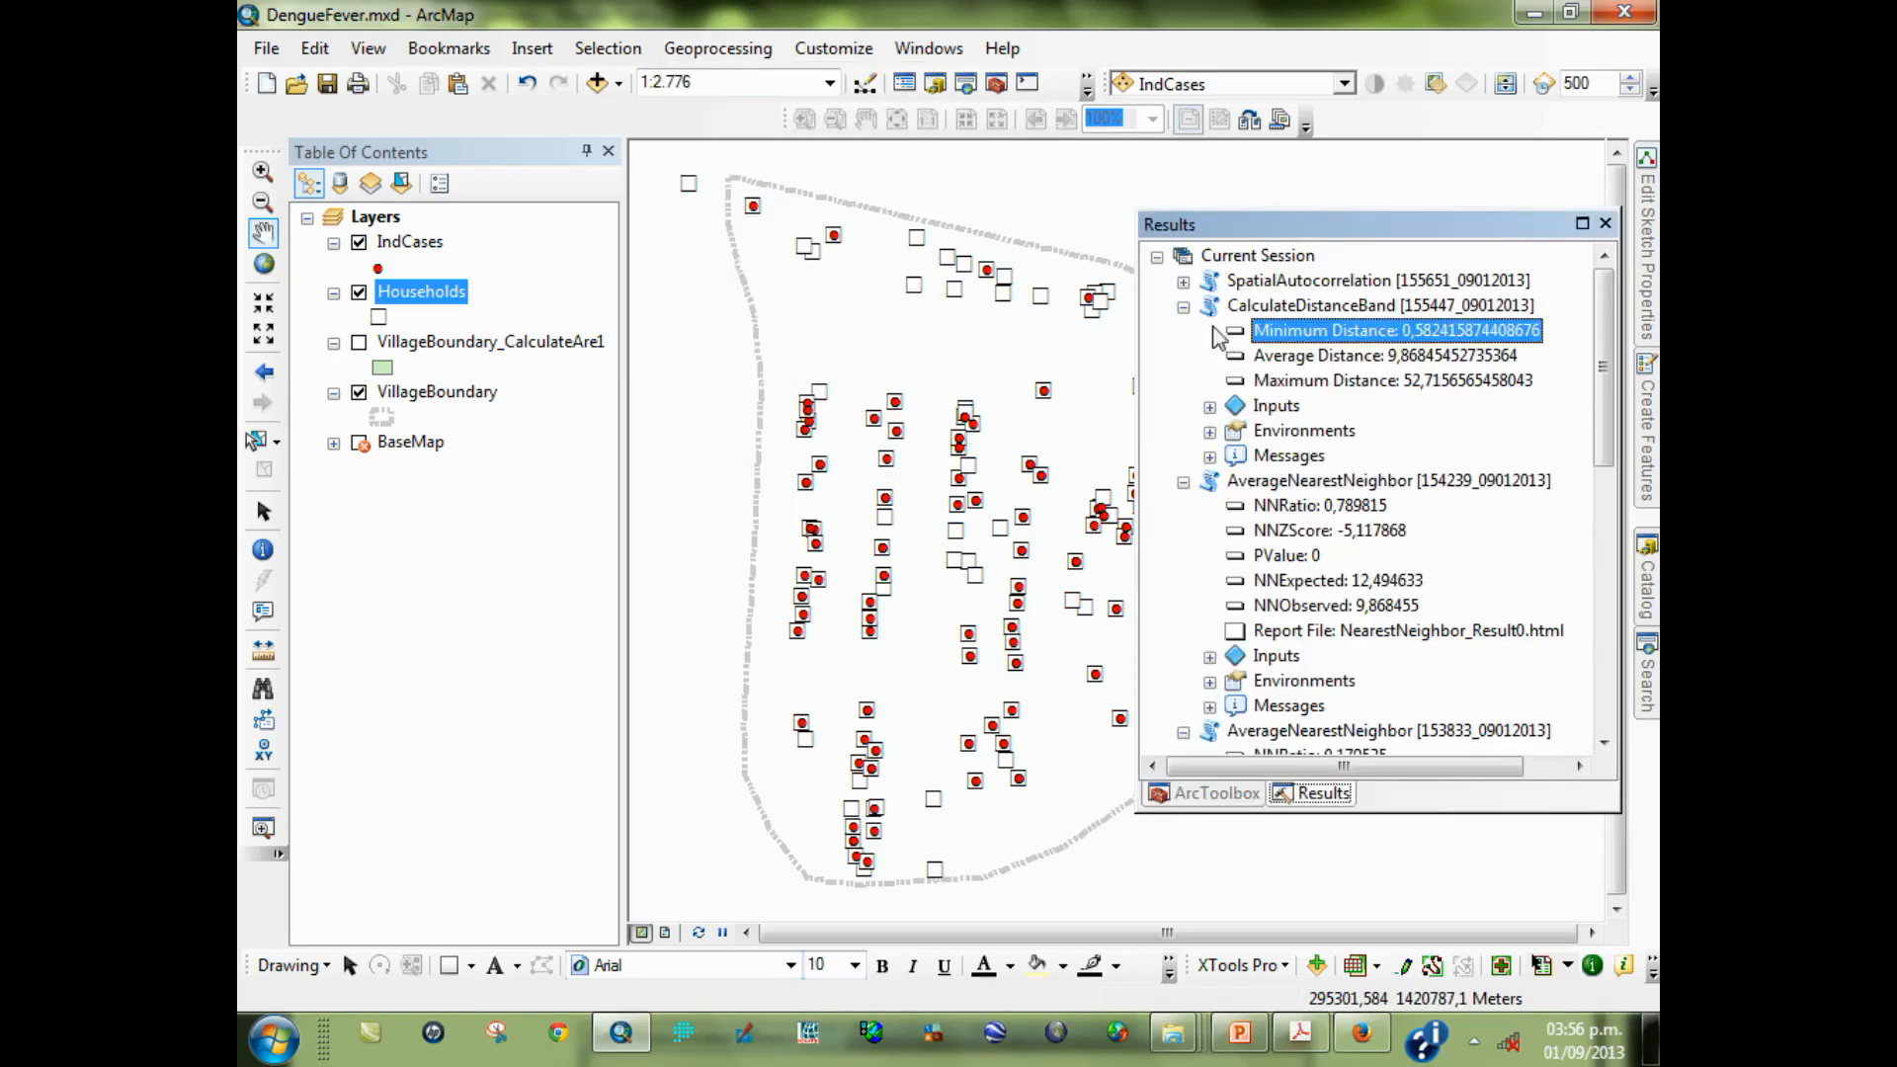
pyautogui.click(1184, 282)
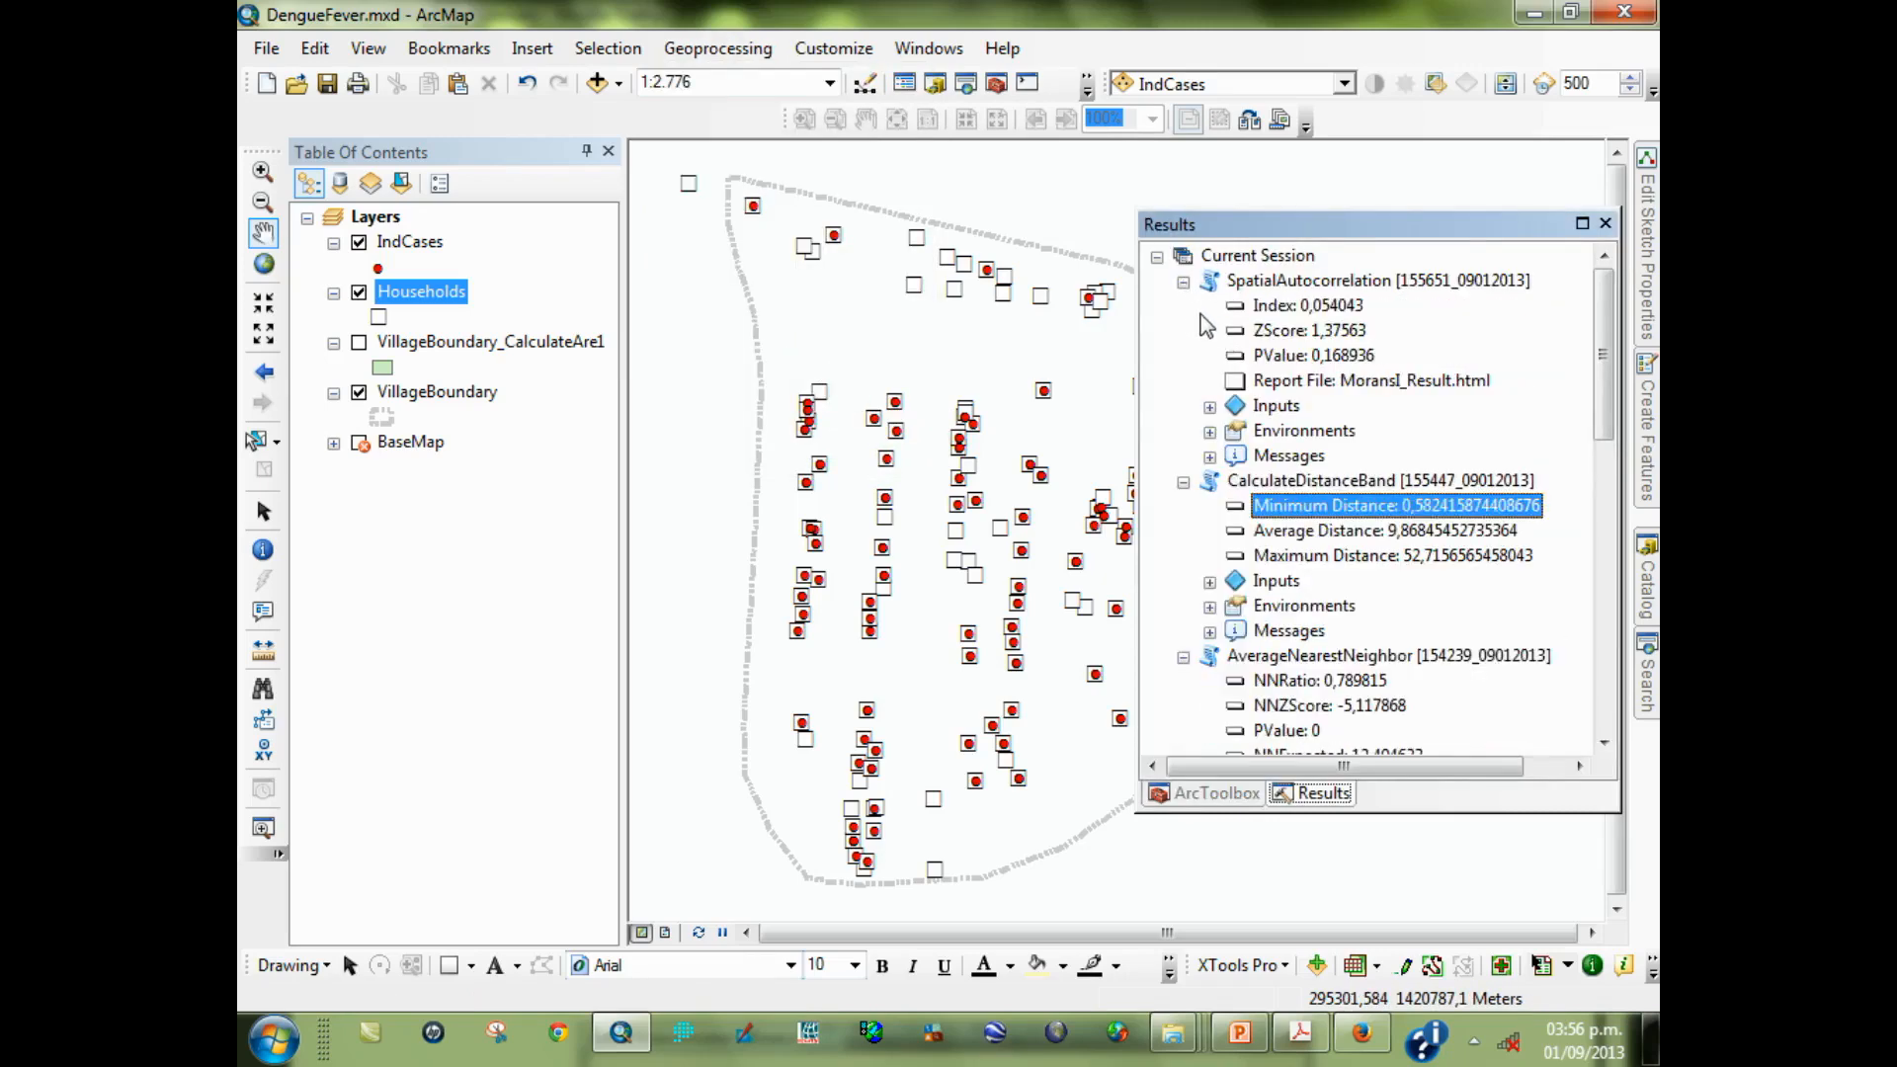
pyautogui.click(1354, 388)
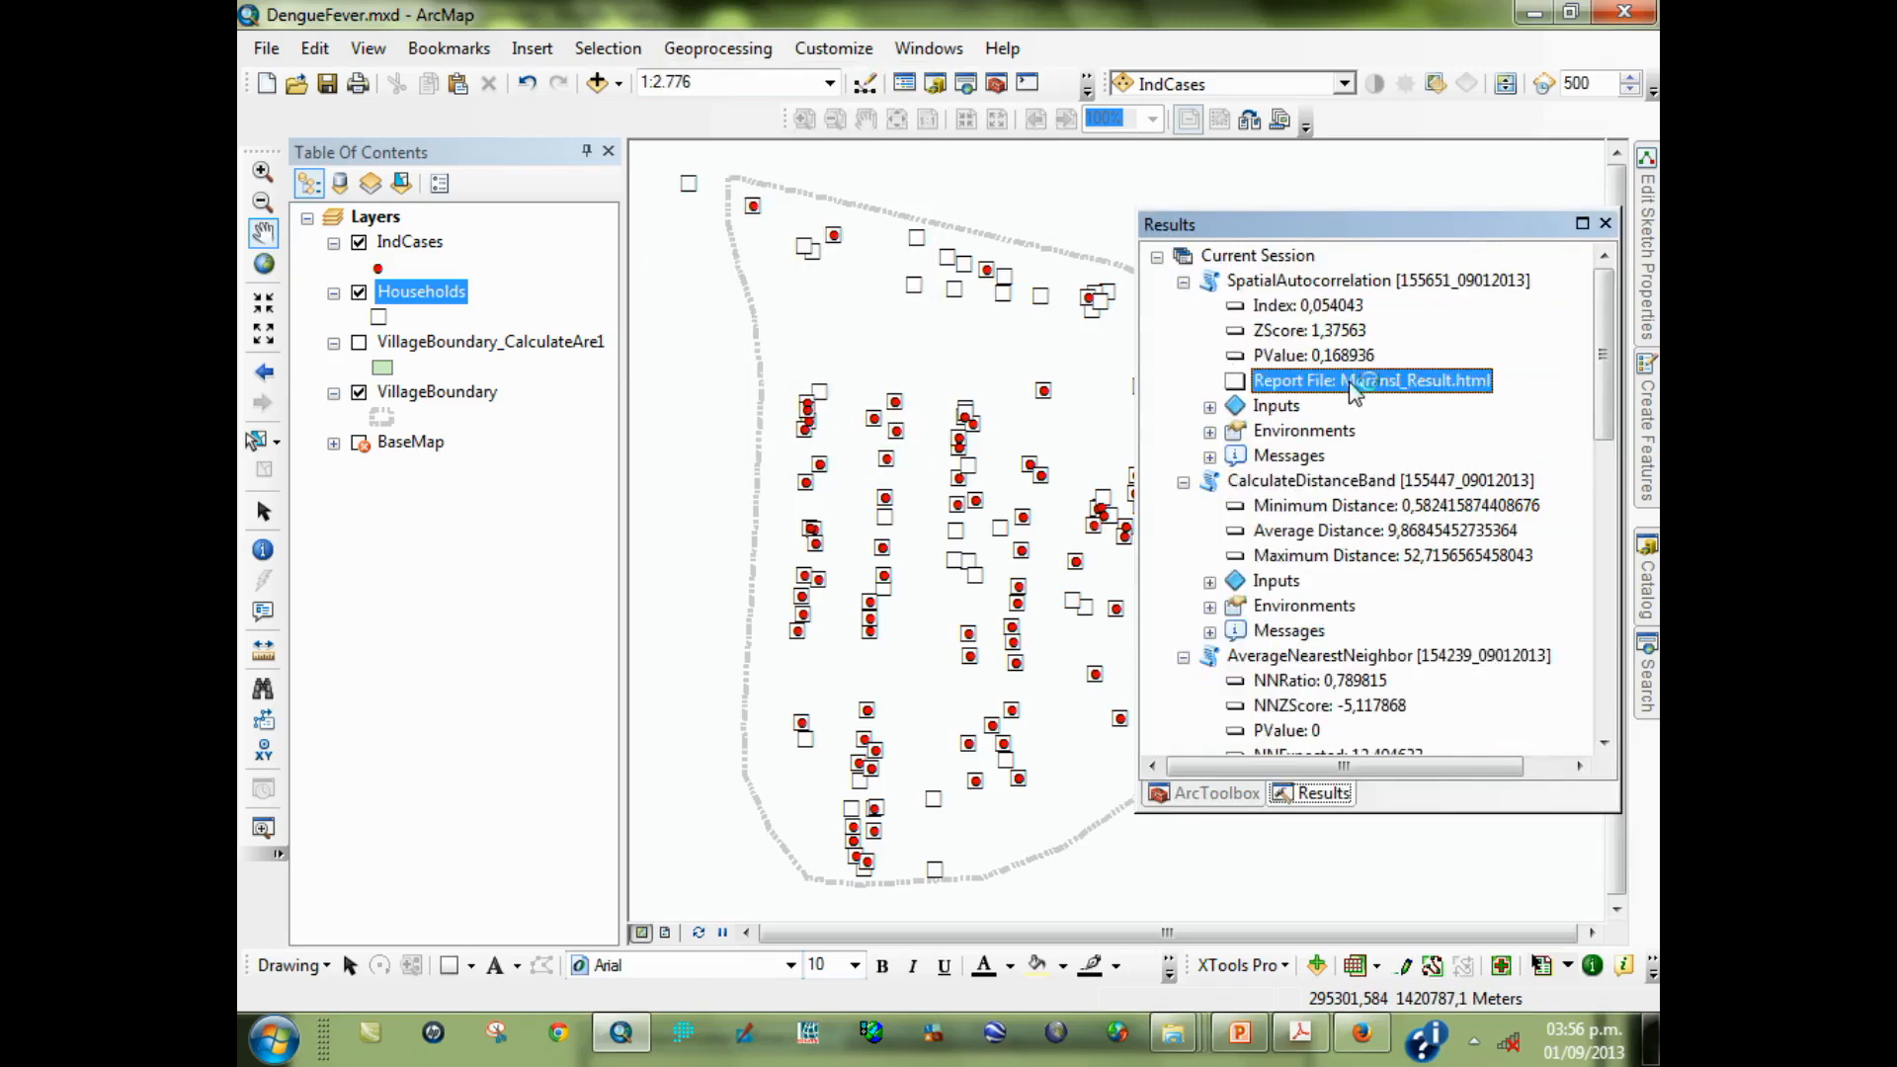
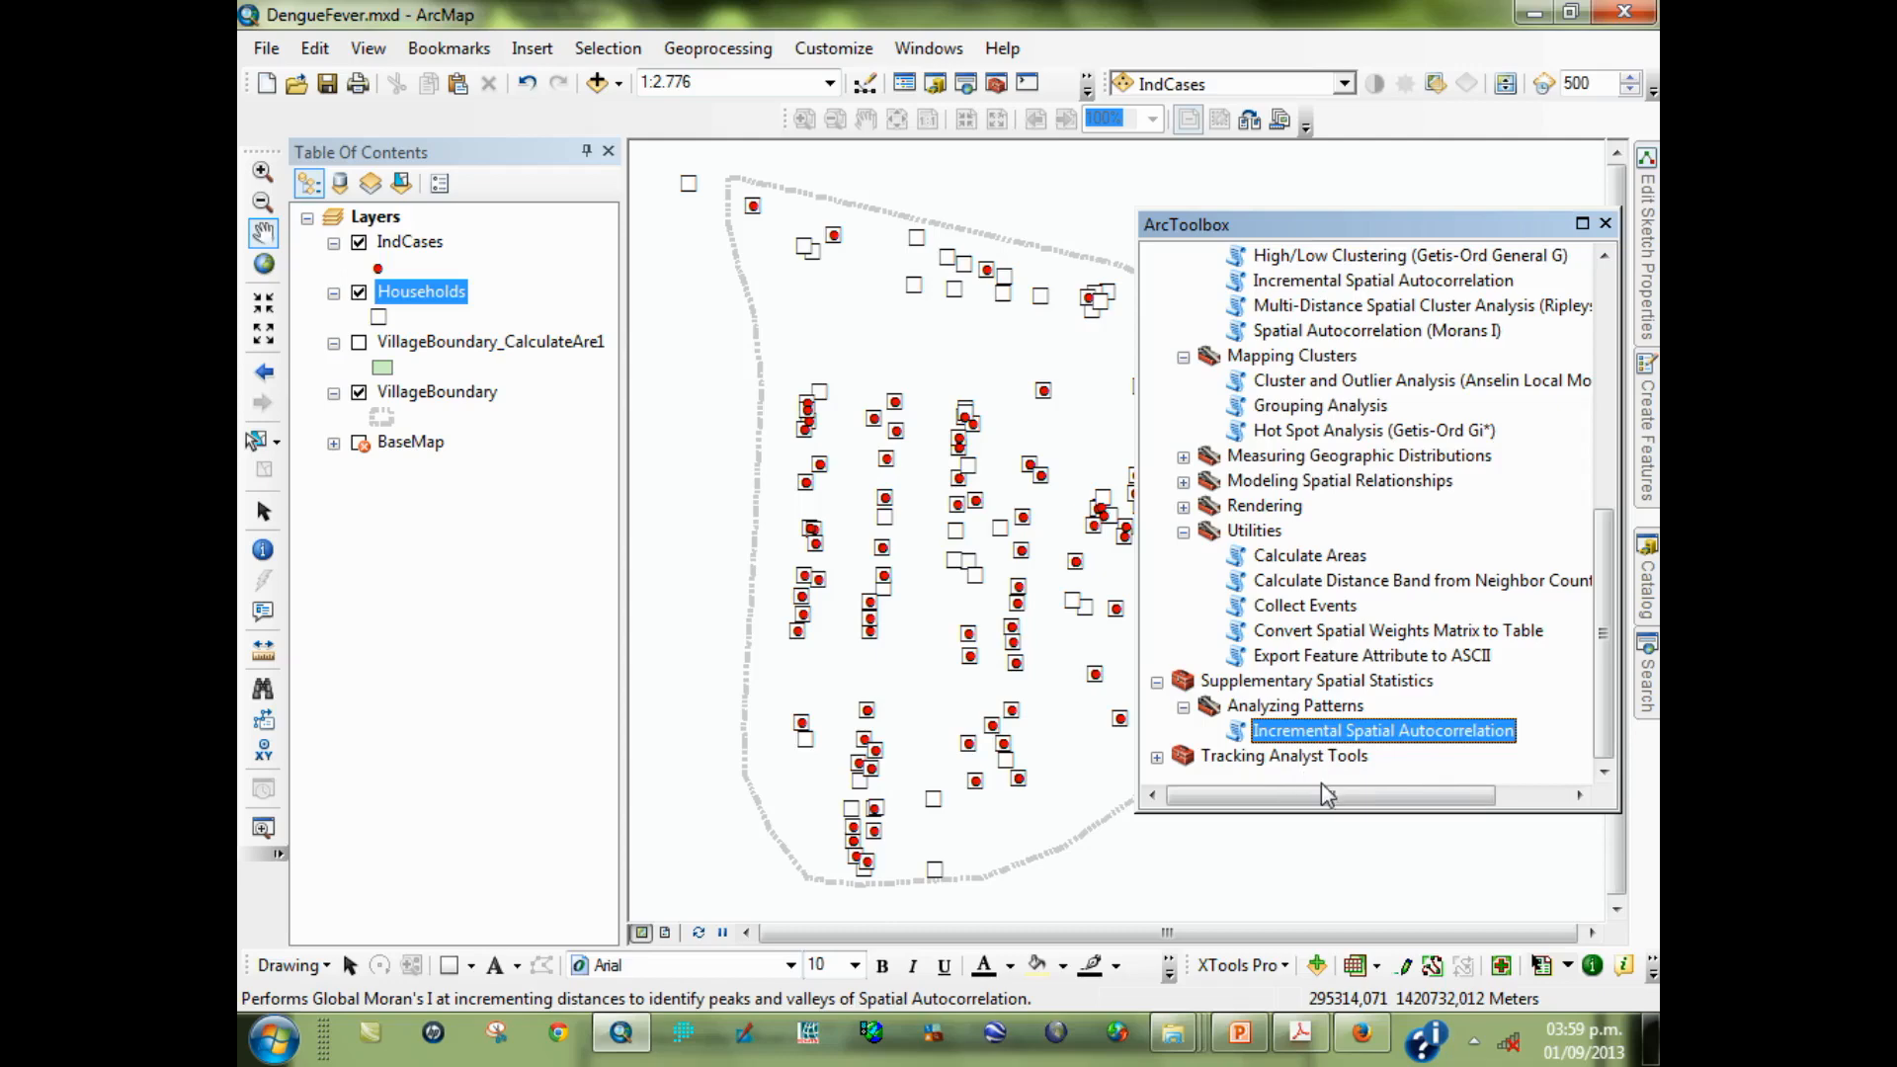
# Switch to the PDF guide and examine the Incremental Spatial Autocorrelation parameters illustrated on page 9 in a maximized window
pyautogui.click(1300, 1034)
pyautogui.scroll(-5, 1231, 922)
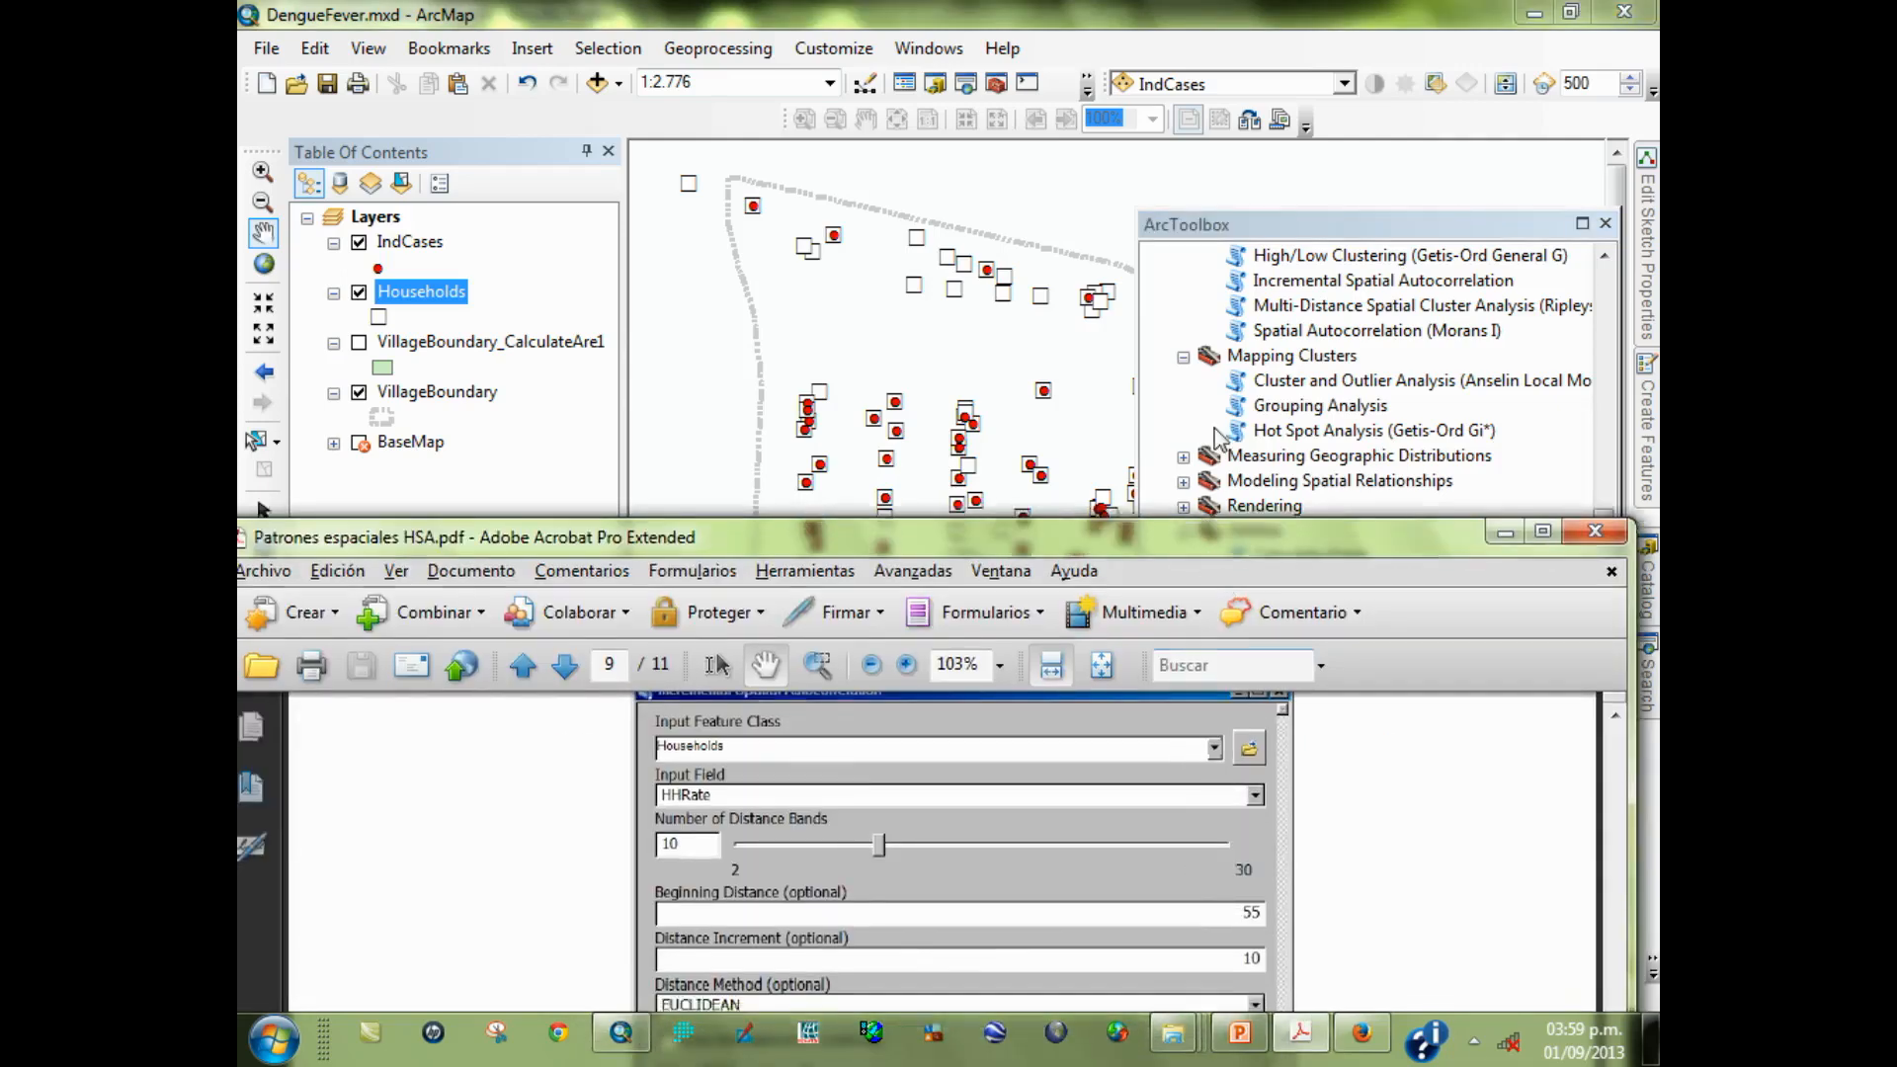
pyautogui.moveTo(1218, 550); pyautogui.dragTo(1239, 297)
pyautogui.moveTo(1280, 795); pyautogui.dragTo(1277, 817)
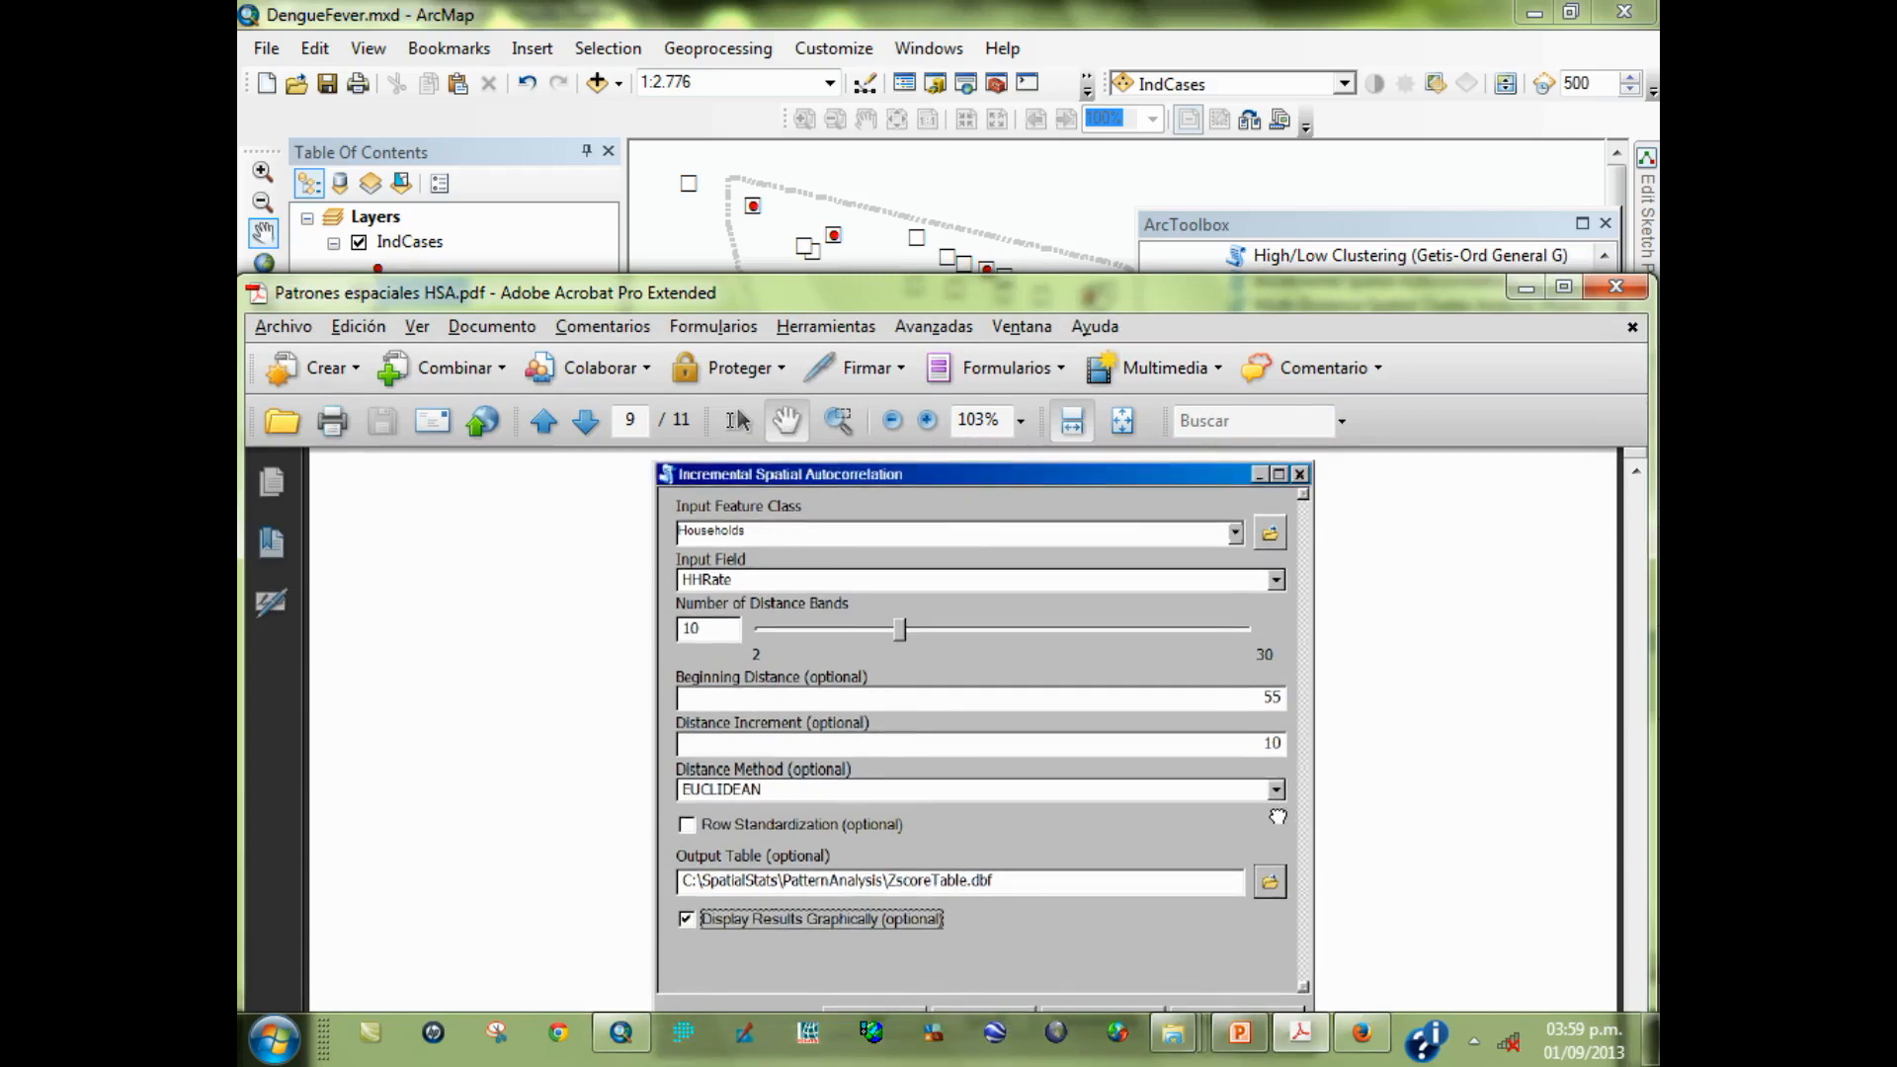
pyautogui.moveTo(1184, 296); pyautogui.dragTo(1212, 158)
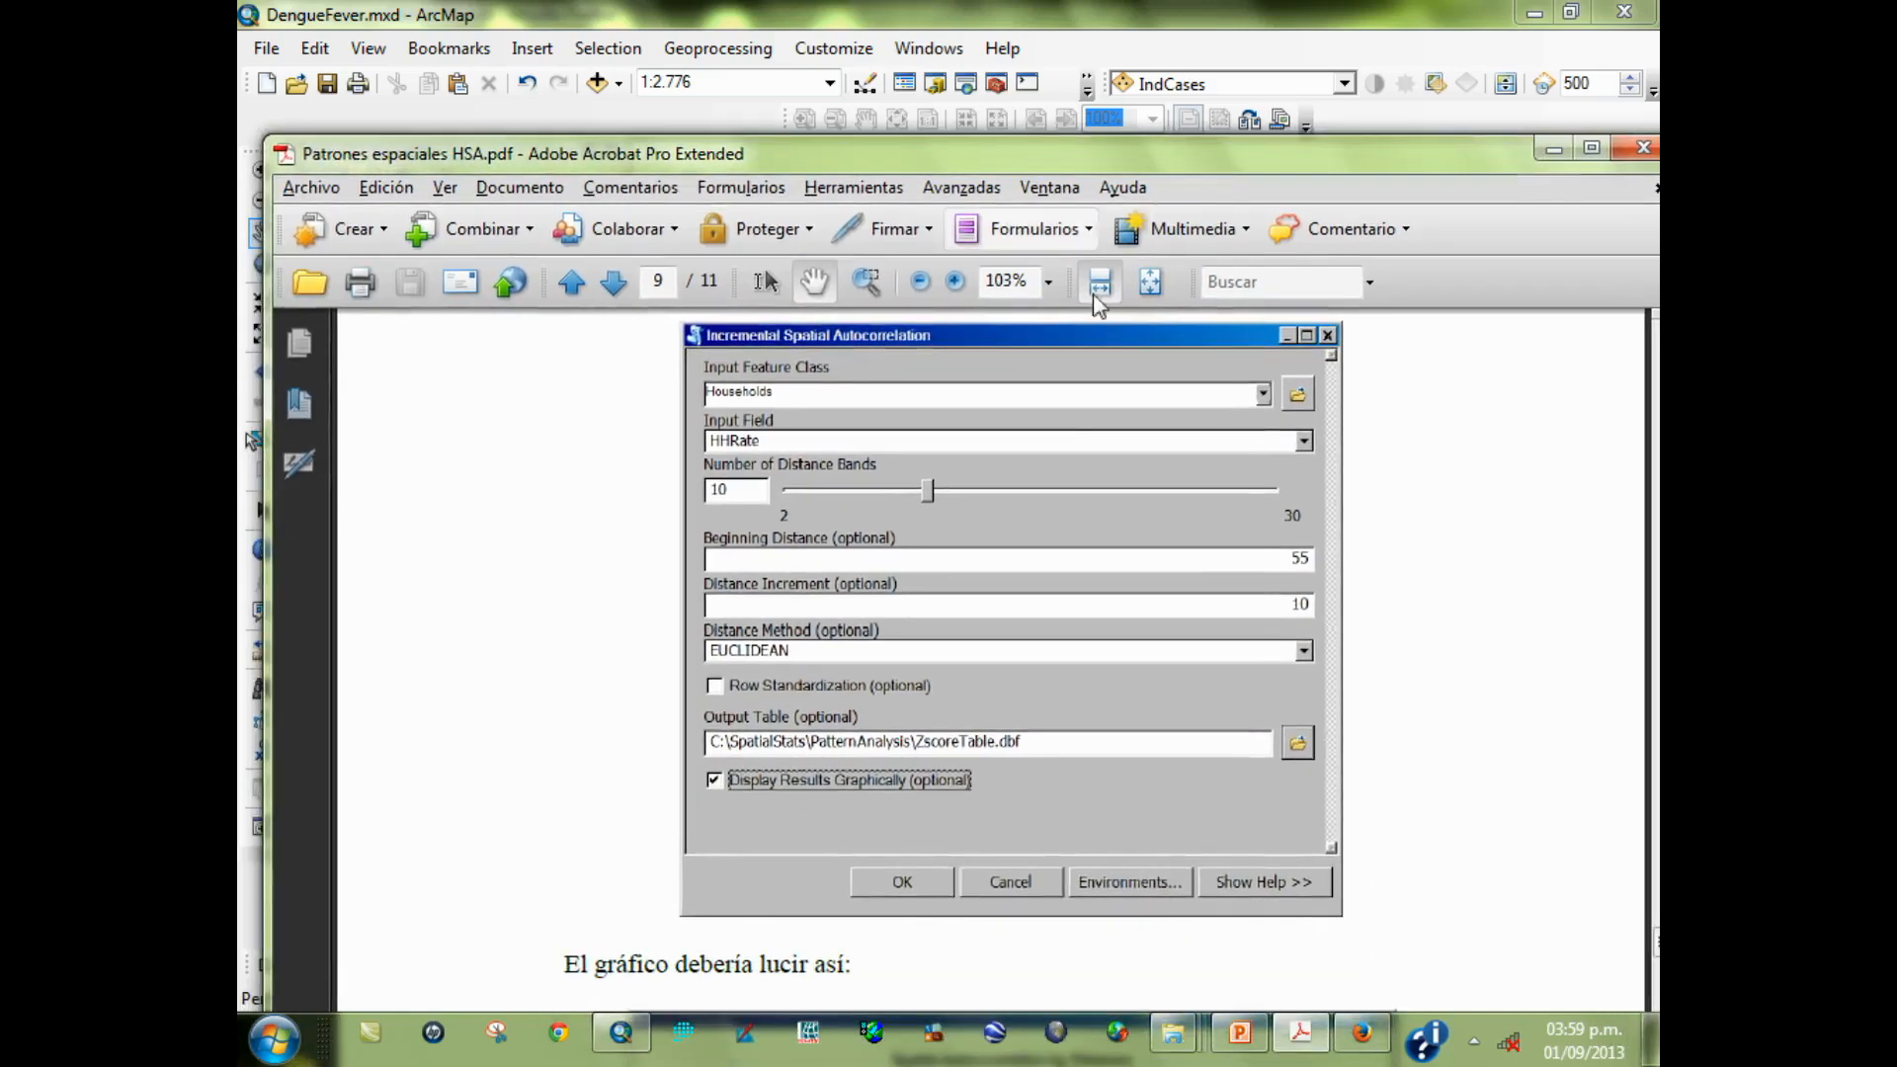
pyautogui.doubleClick(1148, 154)
pyautogui.moveTo(1114, 455); pyautogui.dragTo(1126, 536)
pyautogui.scroll(1, 1146, 595)
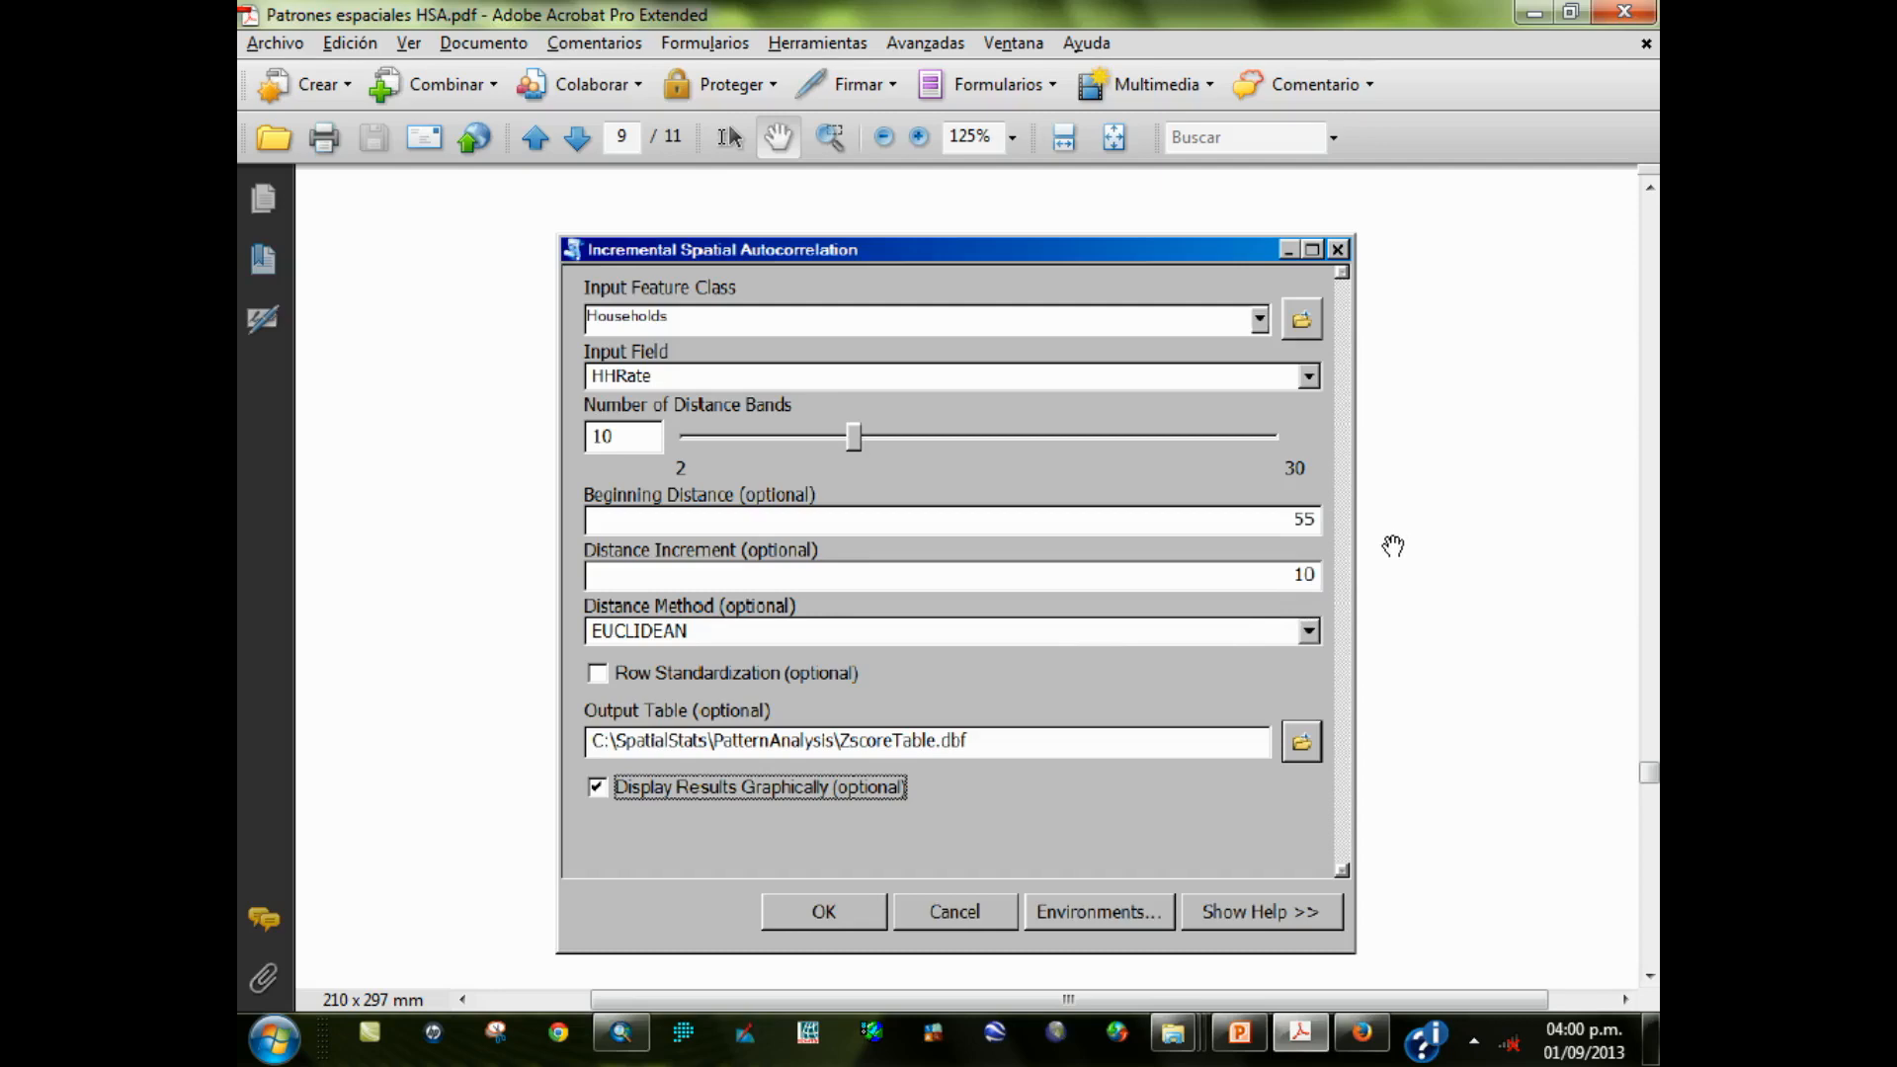
# Return to ArcMap, open Incremental Spatial Autocorrelation, and set the input feature class to Households and the input field to HHRate
pyautogui.click(632, 1032)
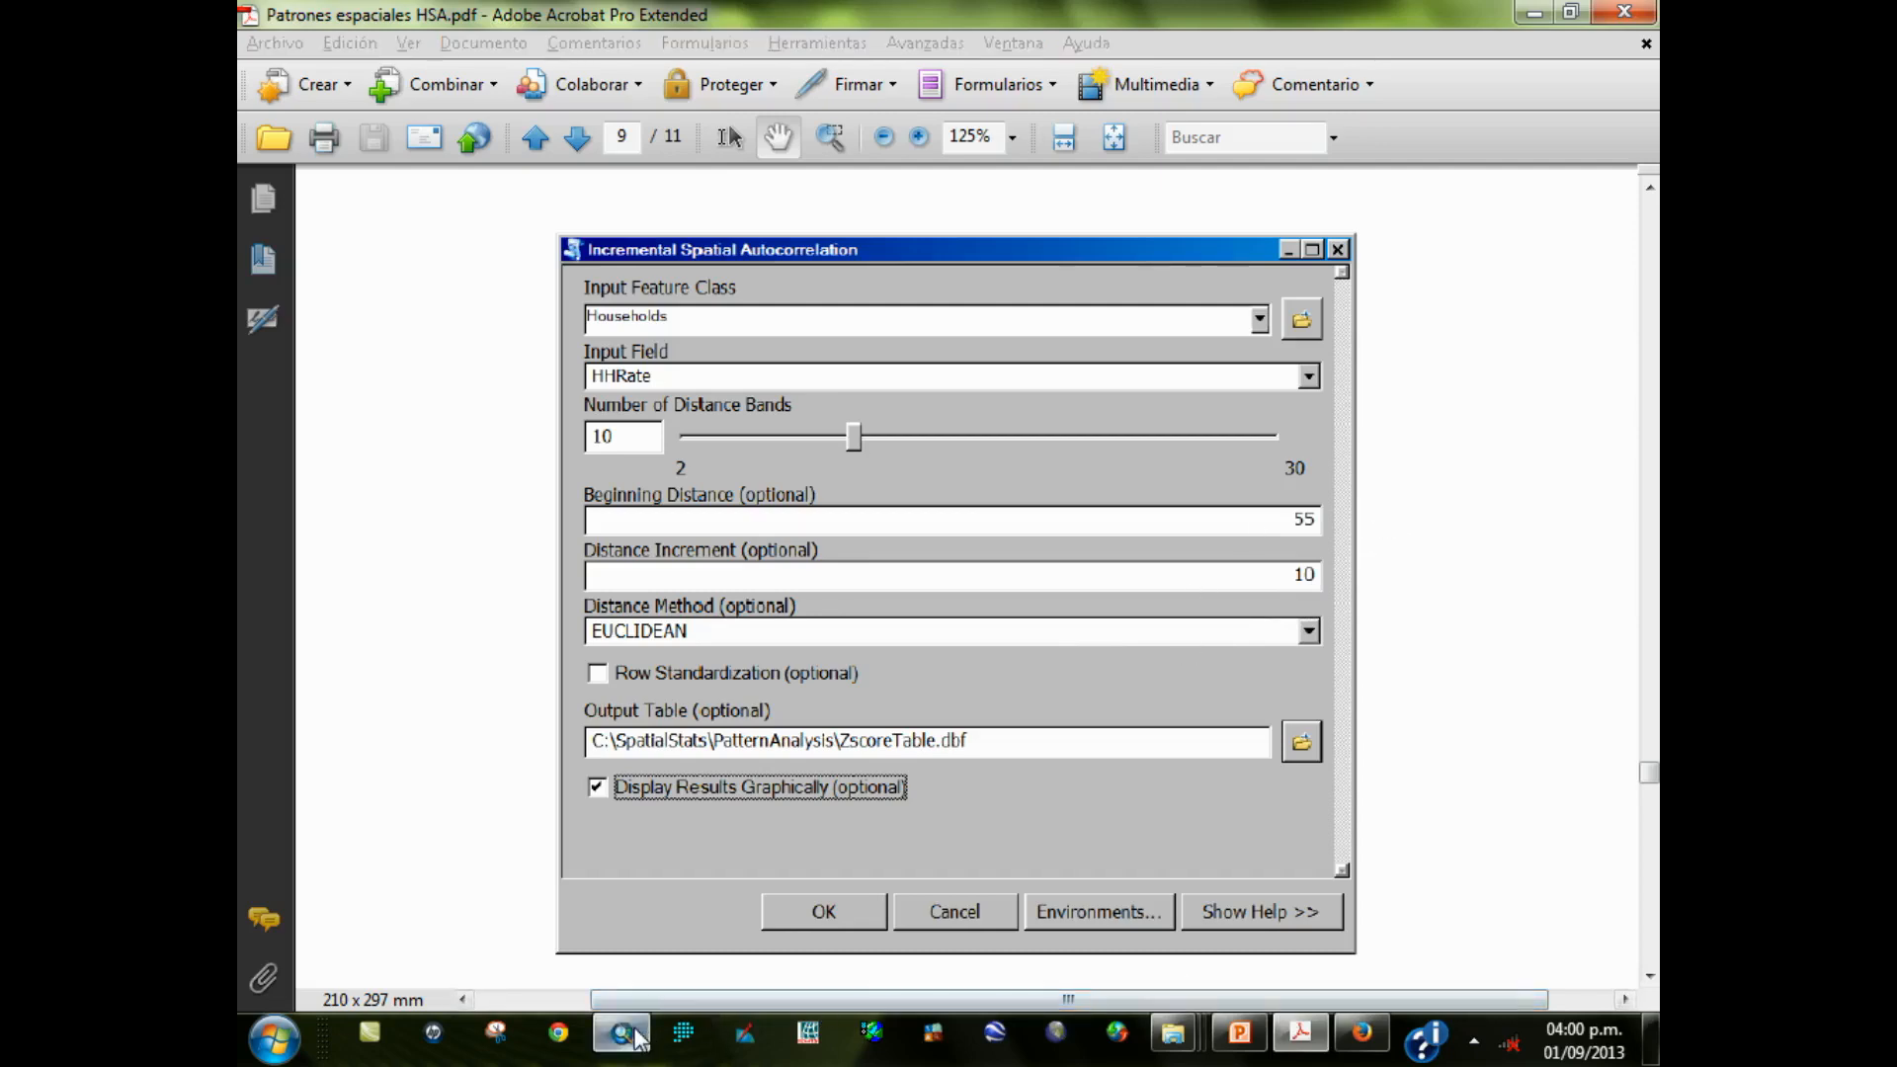
pyautogui.doubleClick(1324, 734)
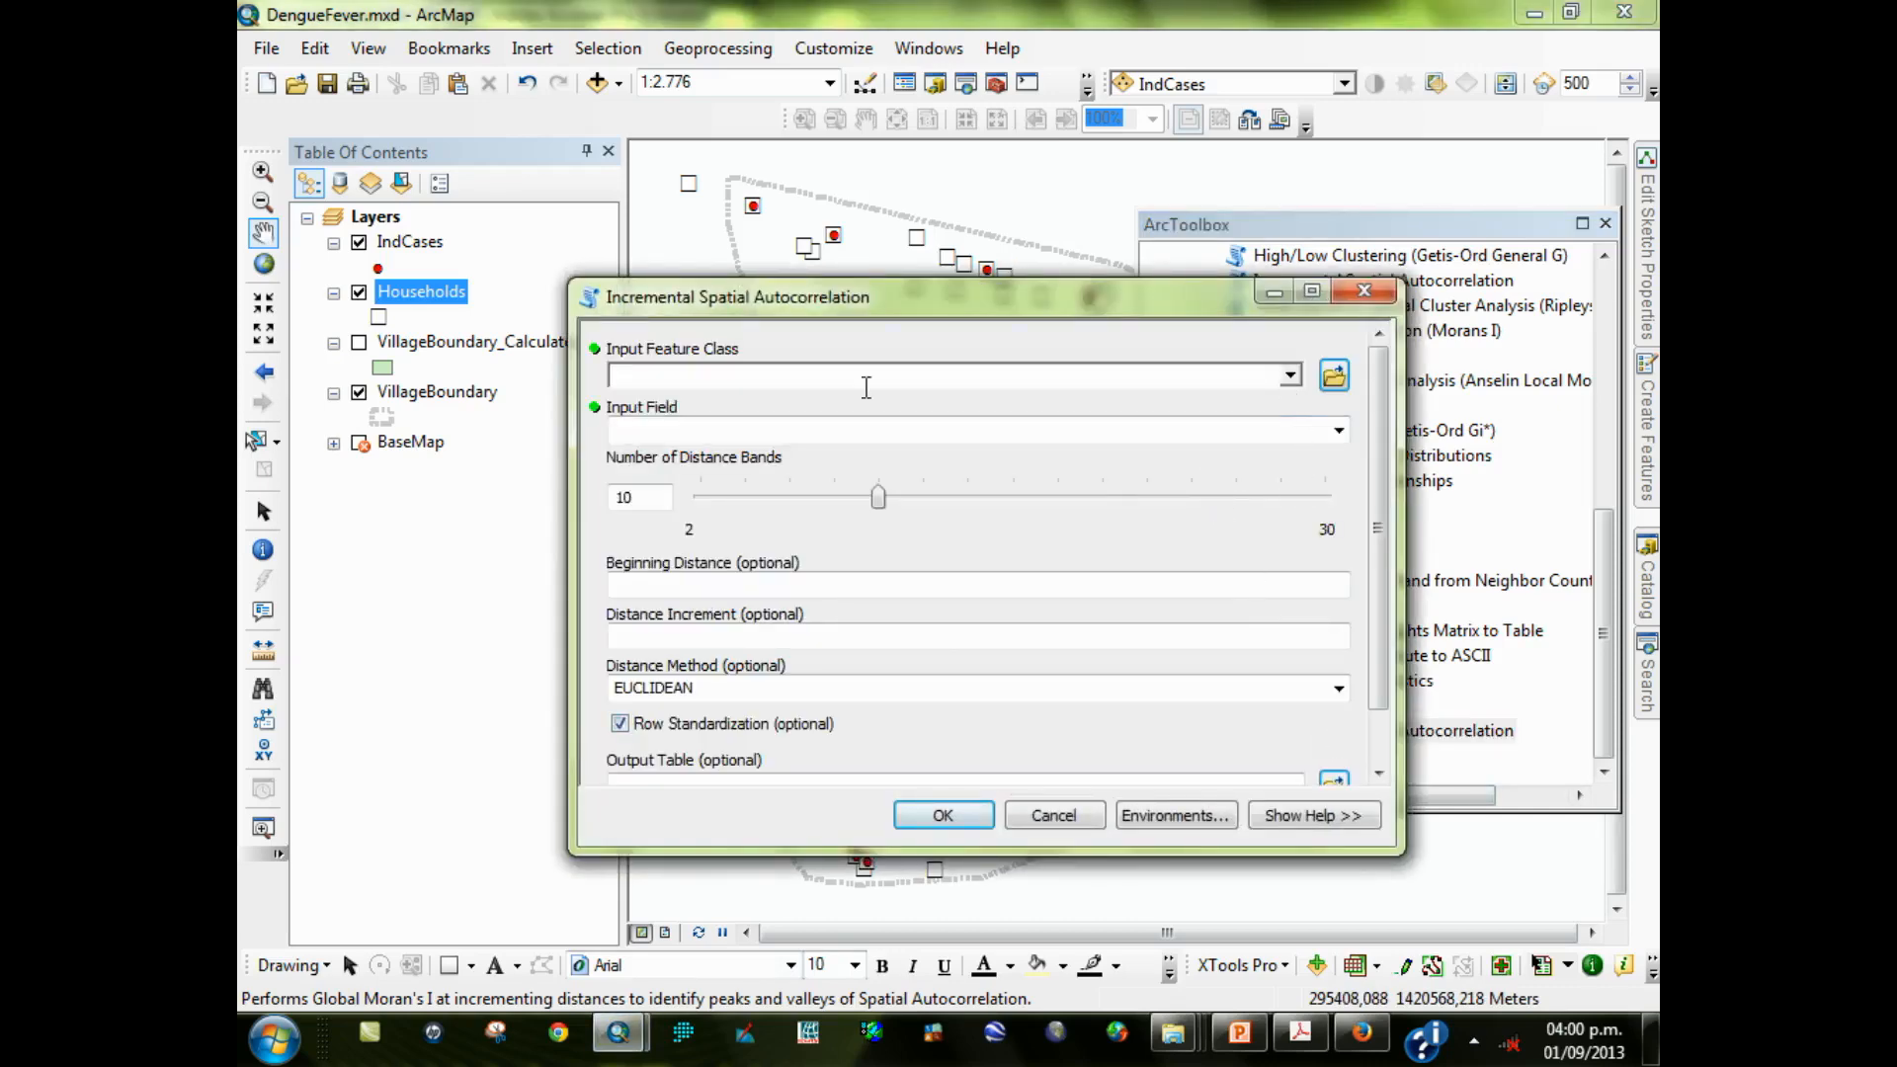
pyautogui.click(1290, 375)
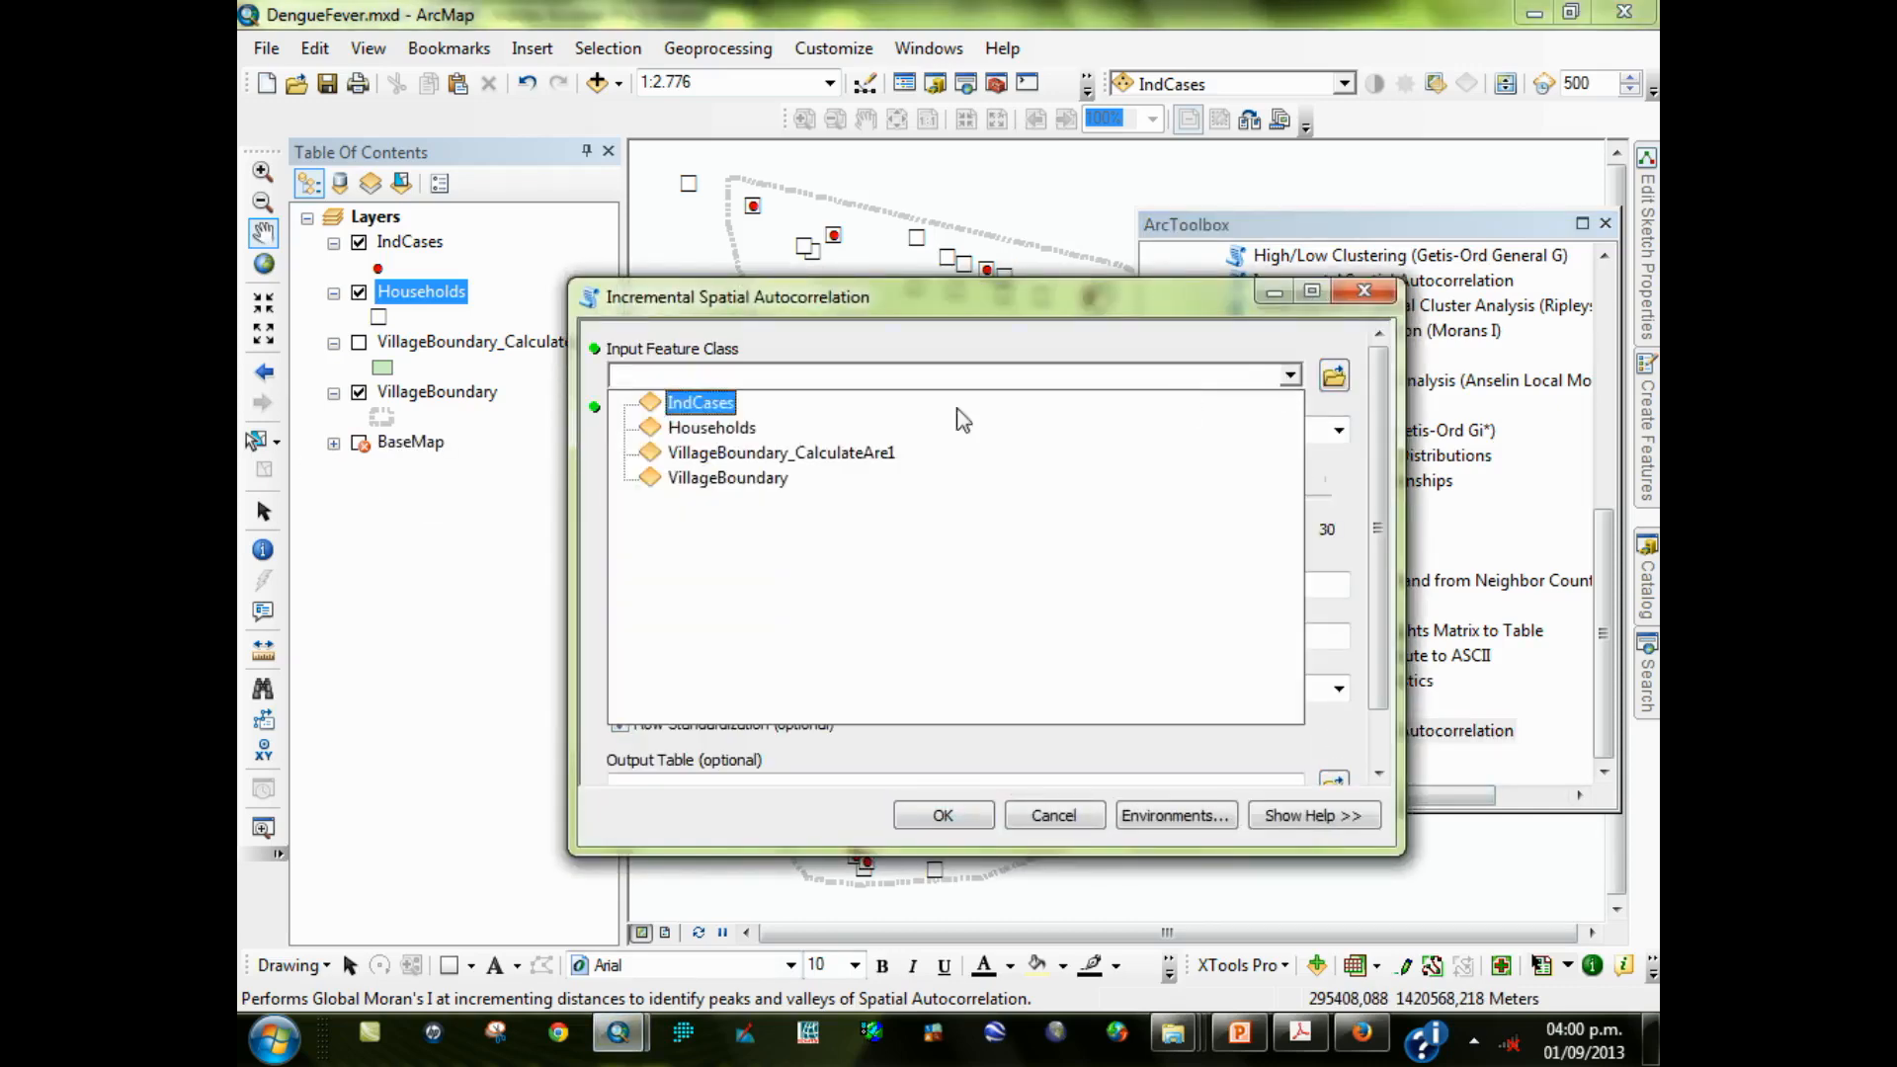
pyautogui.click(746, 433)
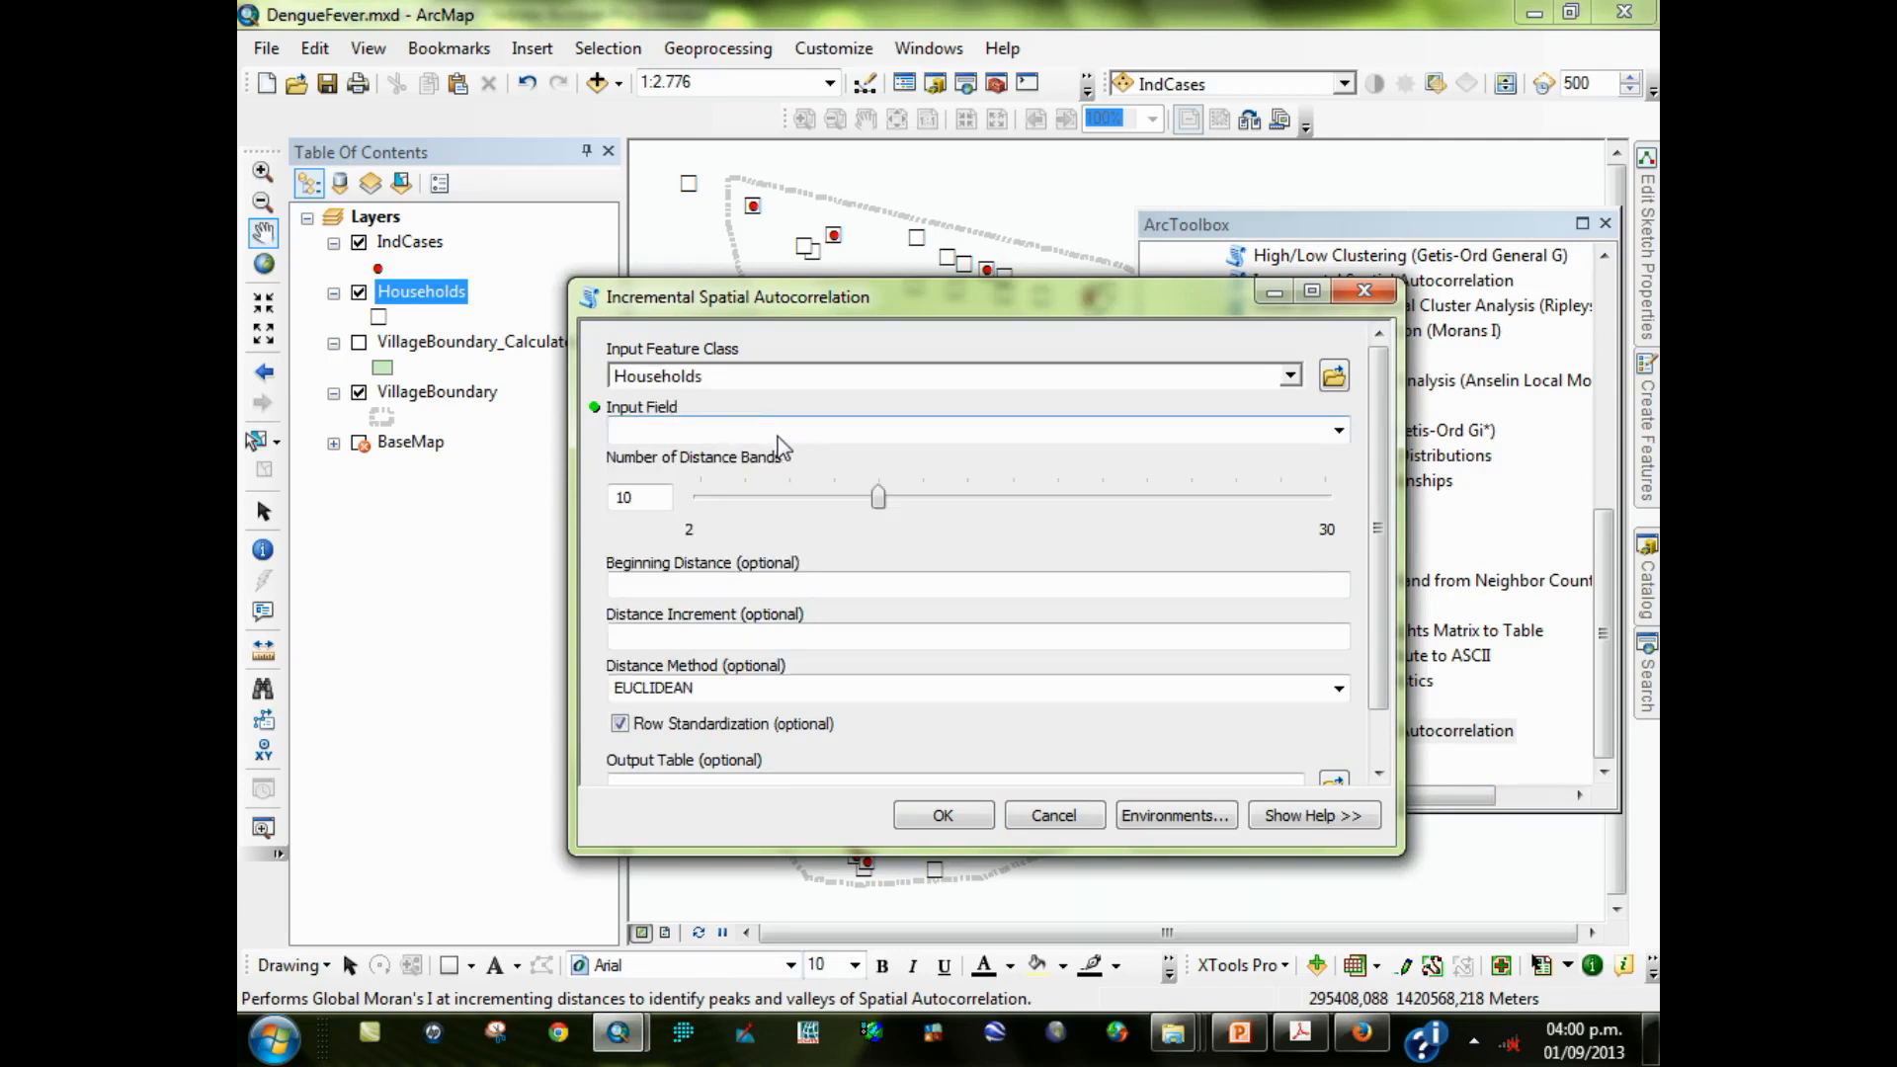
pyautogui.click(1339, 430)
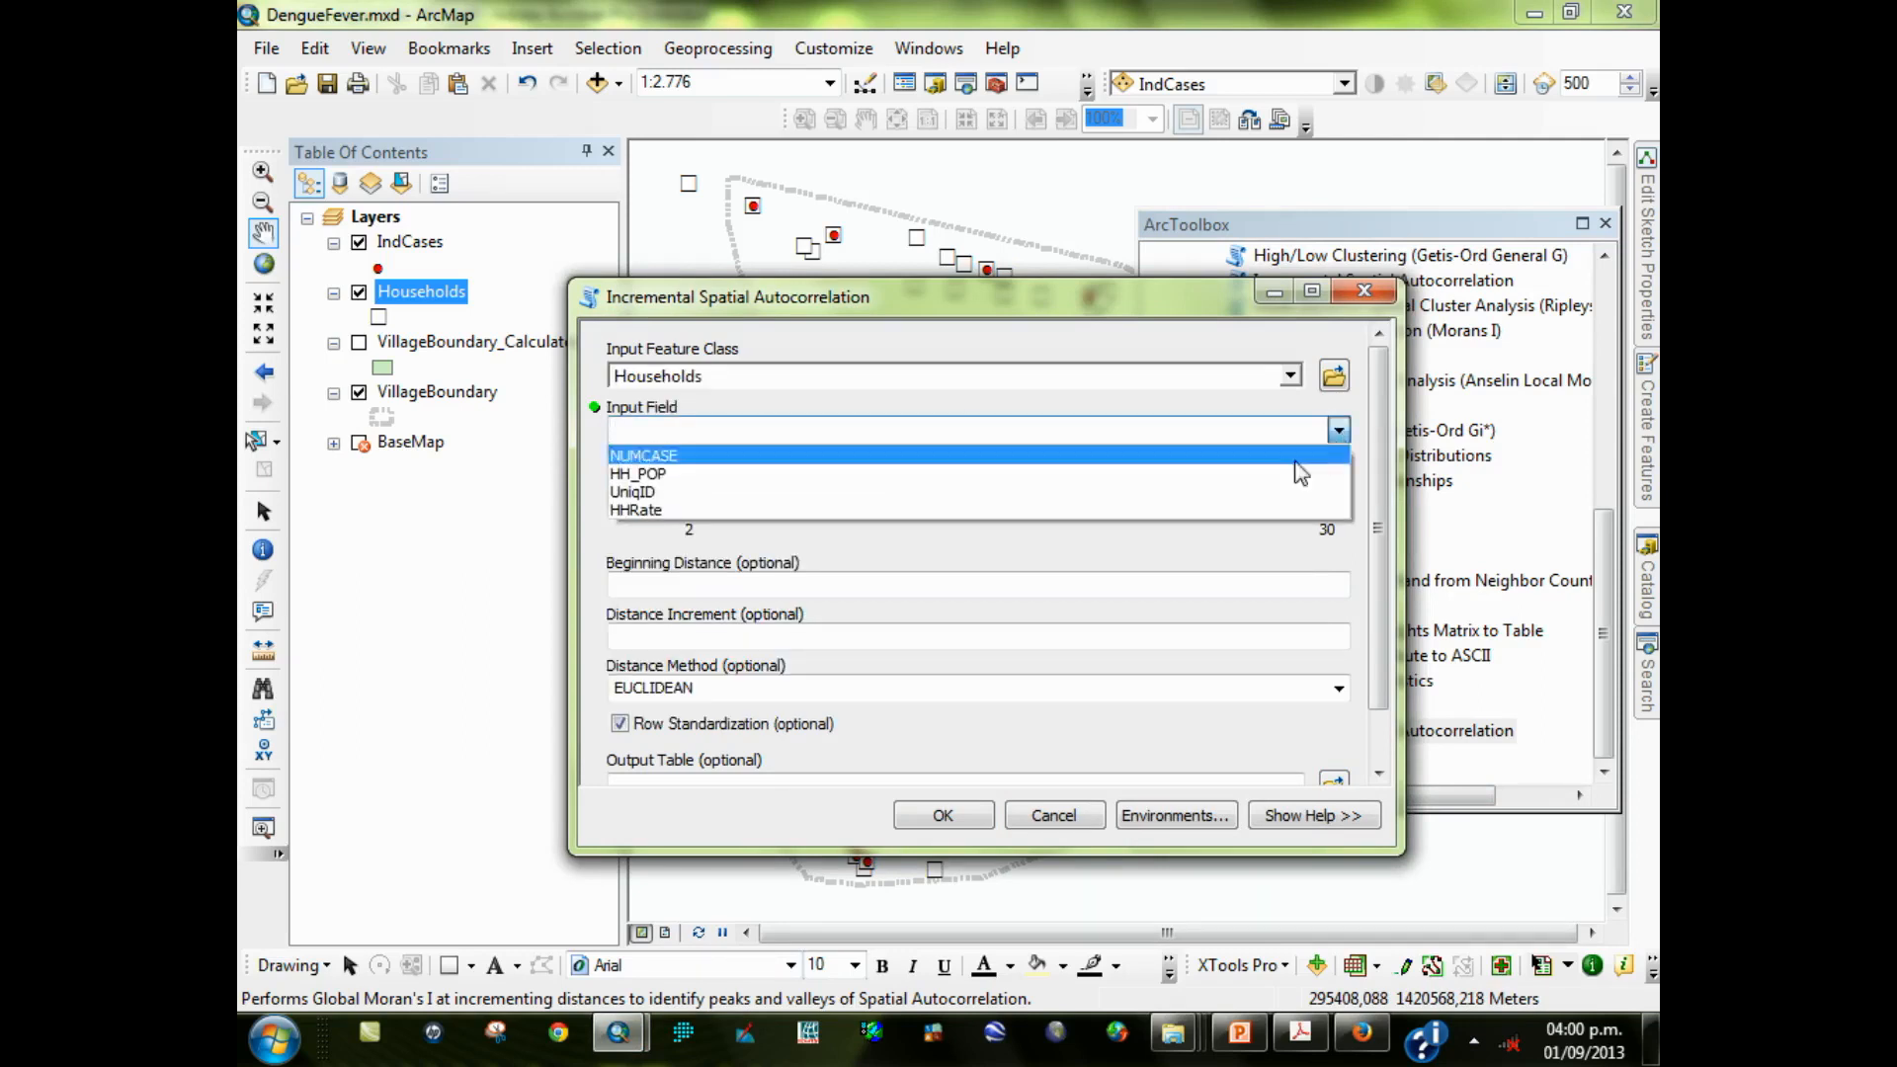
pyautogui.click(1274, 510)
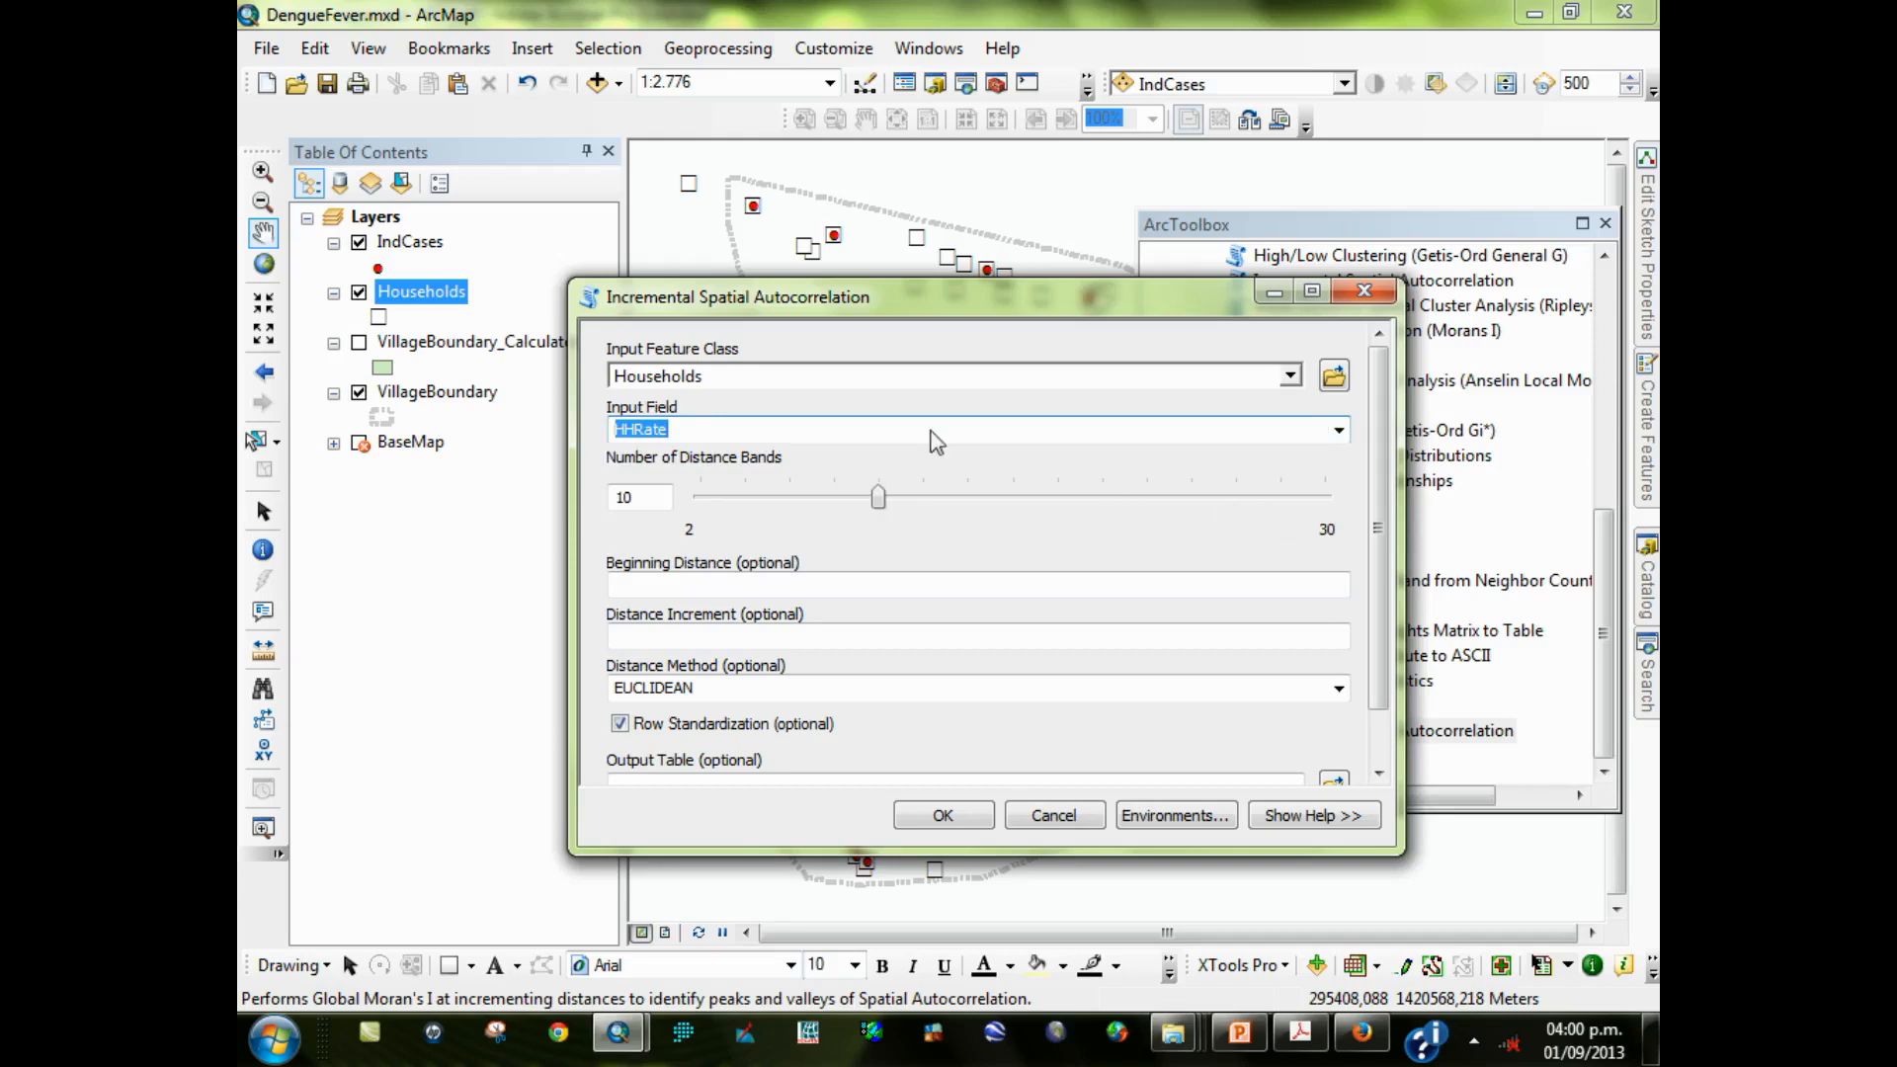
# Check the distance settings in the PDF guide, then set the beginning distance to 55 and the distance increment to 10
pyautogui.hotkey('alt', 'Tab')
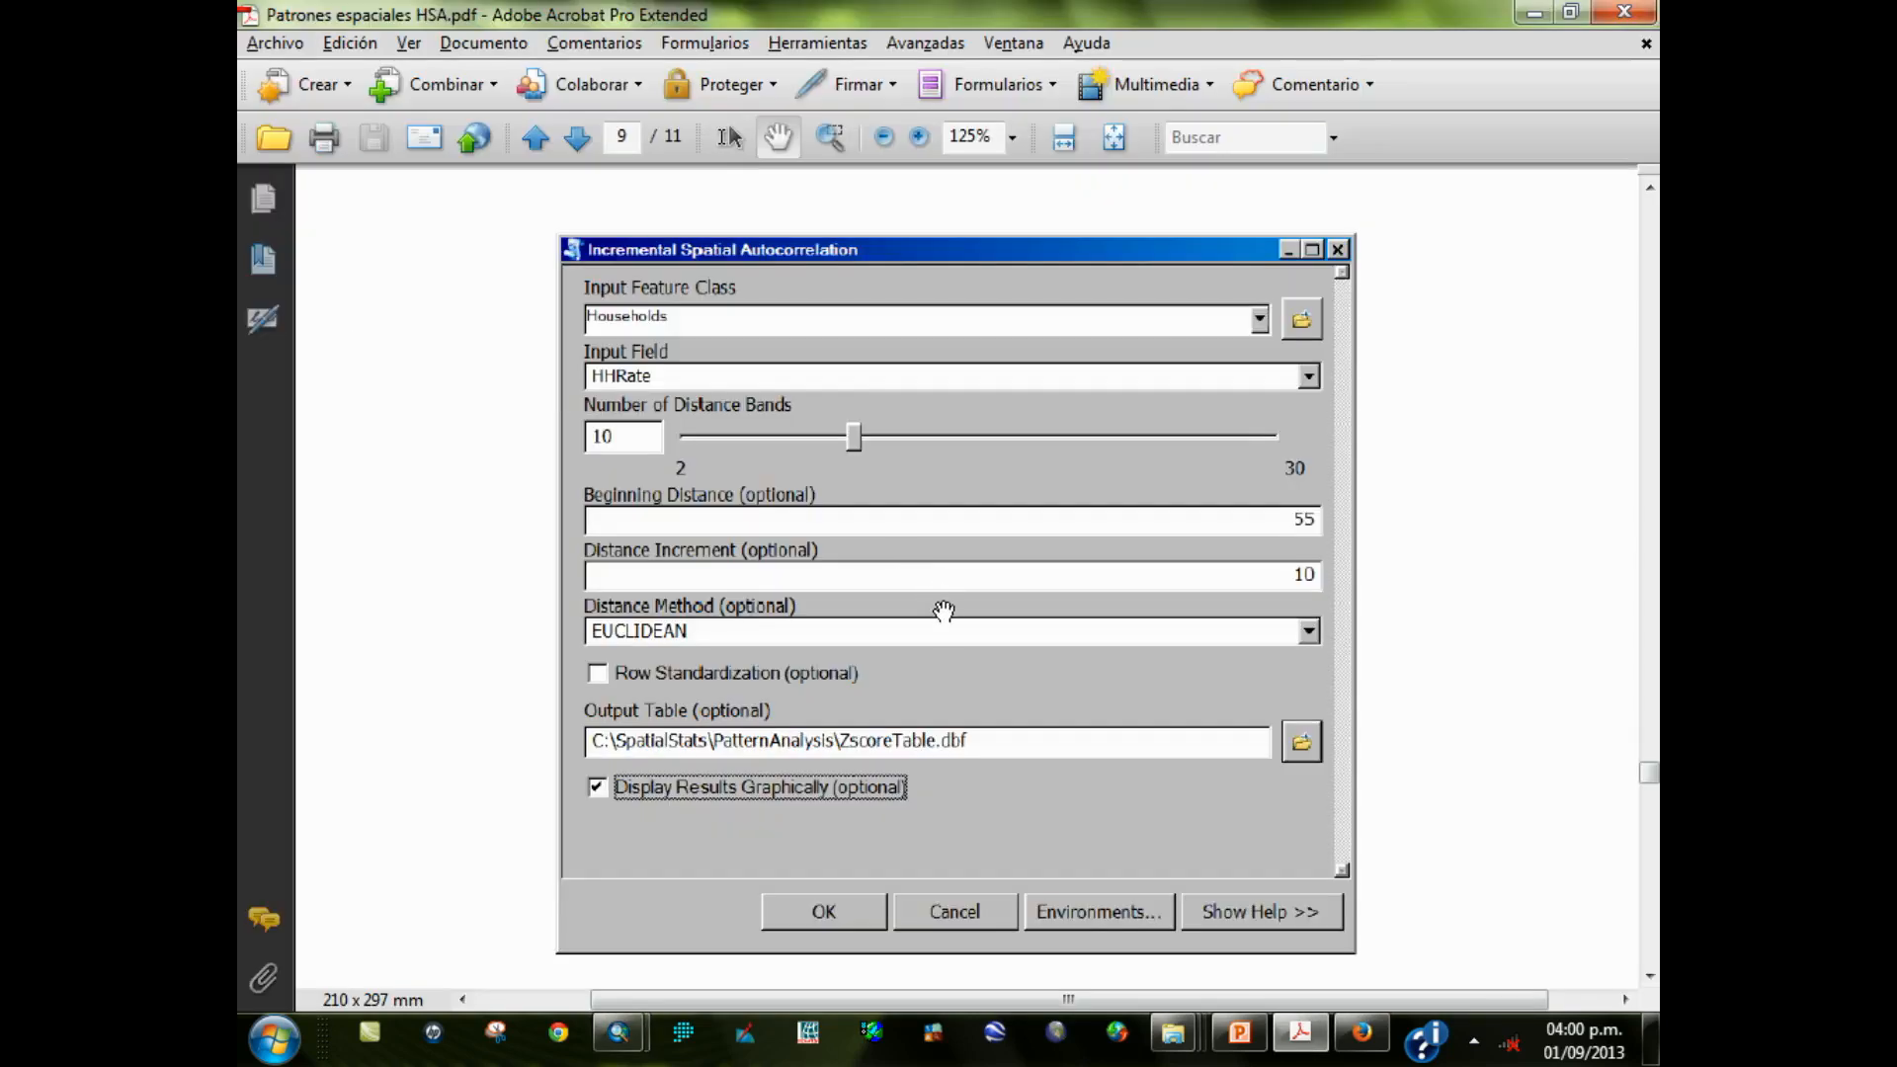
pyautogui.hotkey('alt', 'Tab')
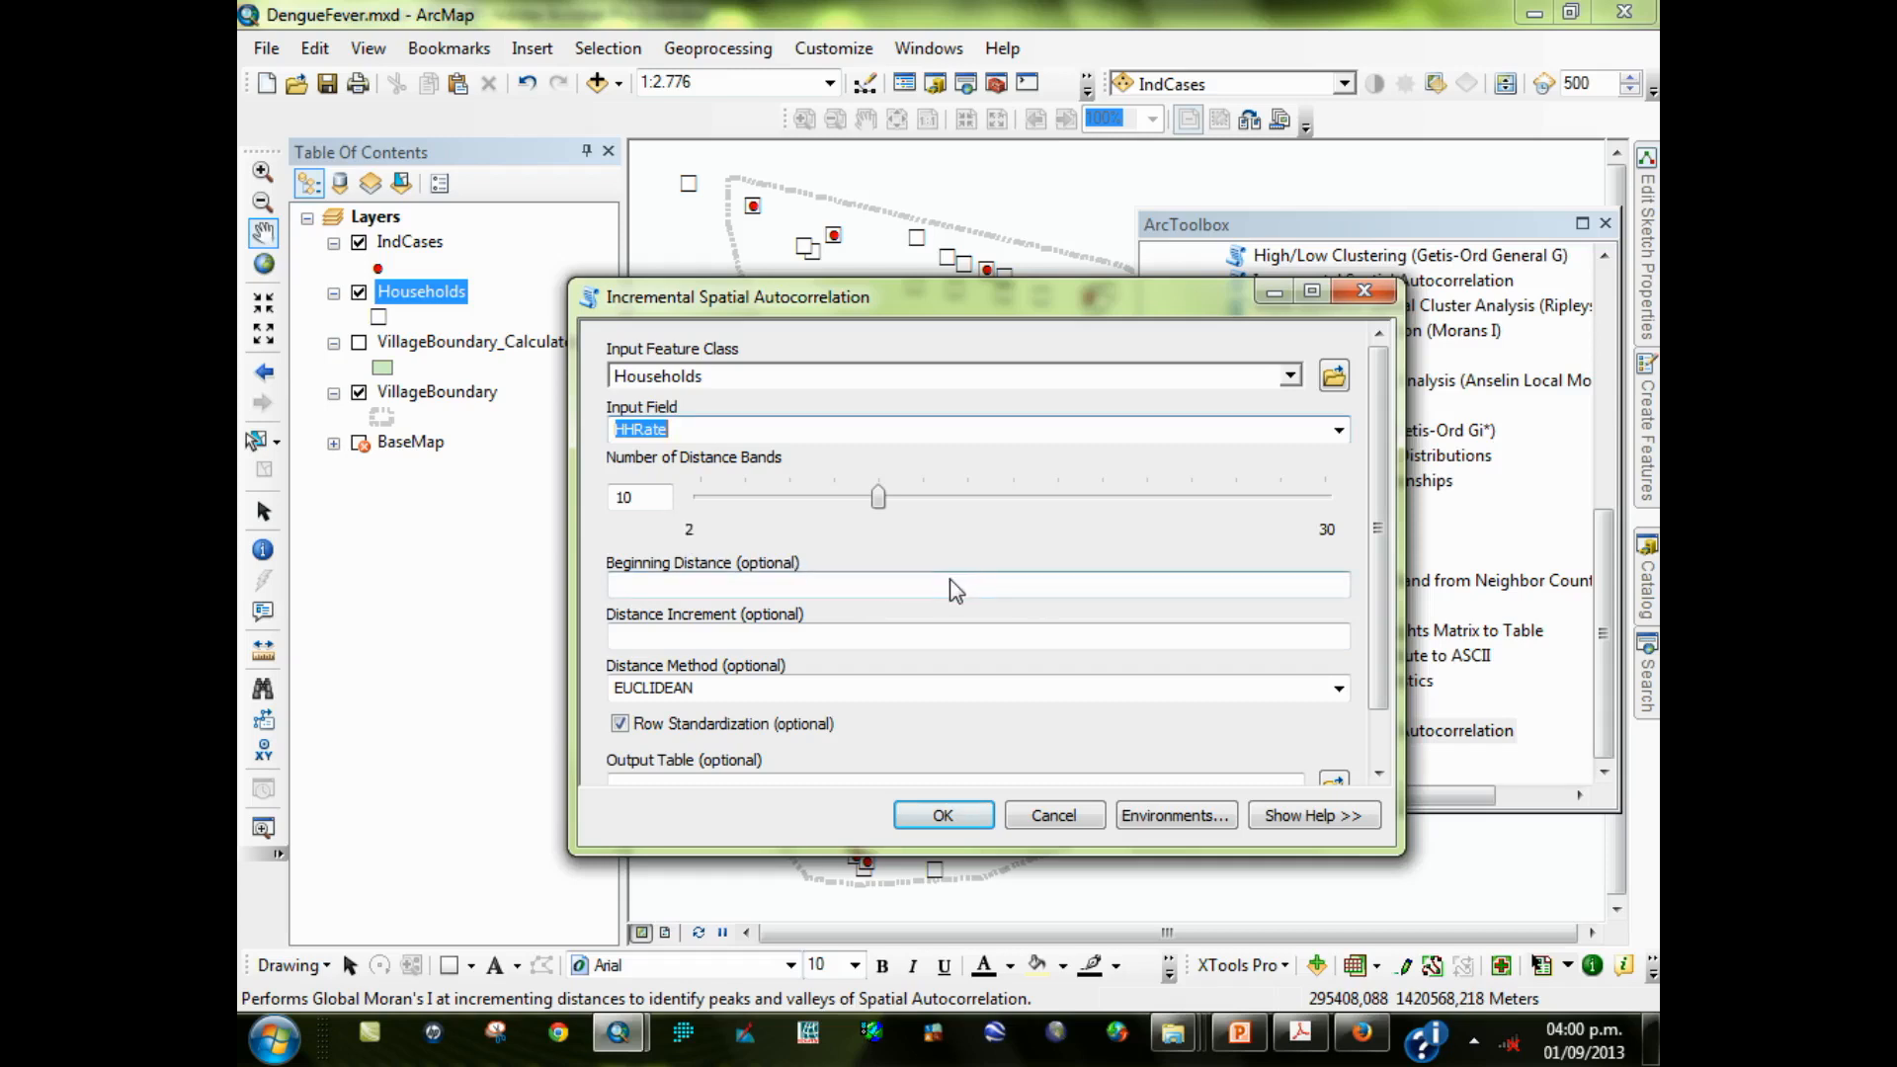
pyautogui.click(948, 590)
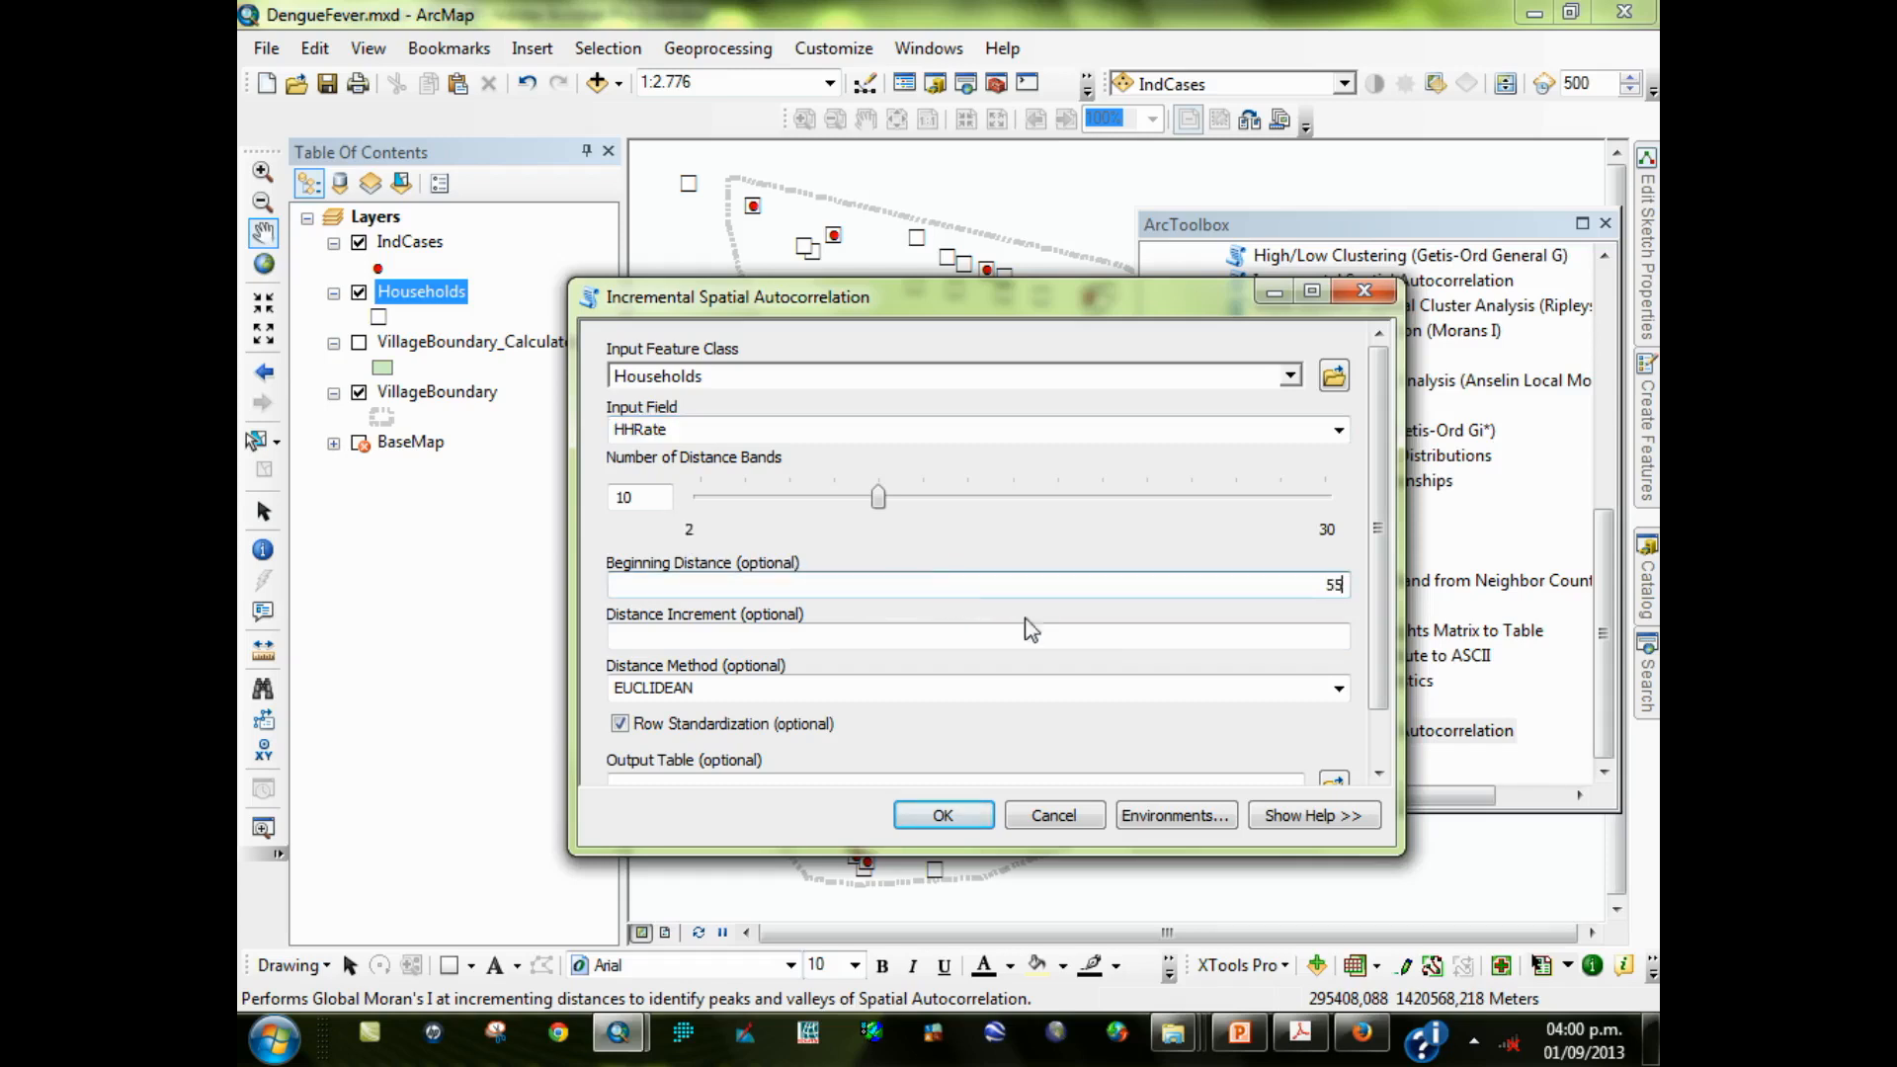
pyautogui.click(1182, 642)
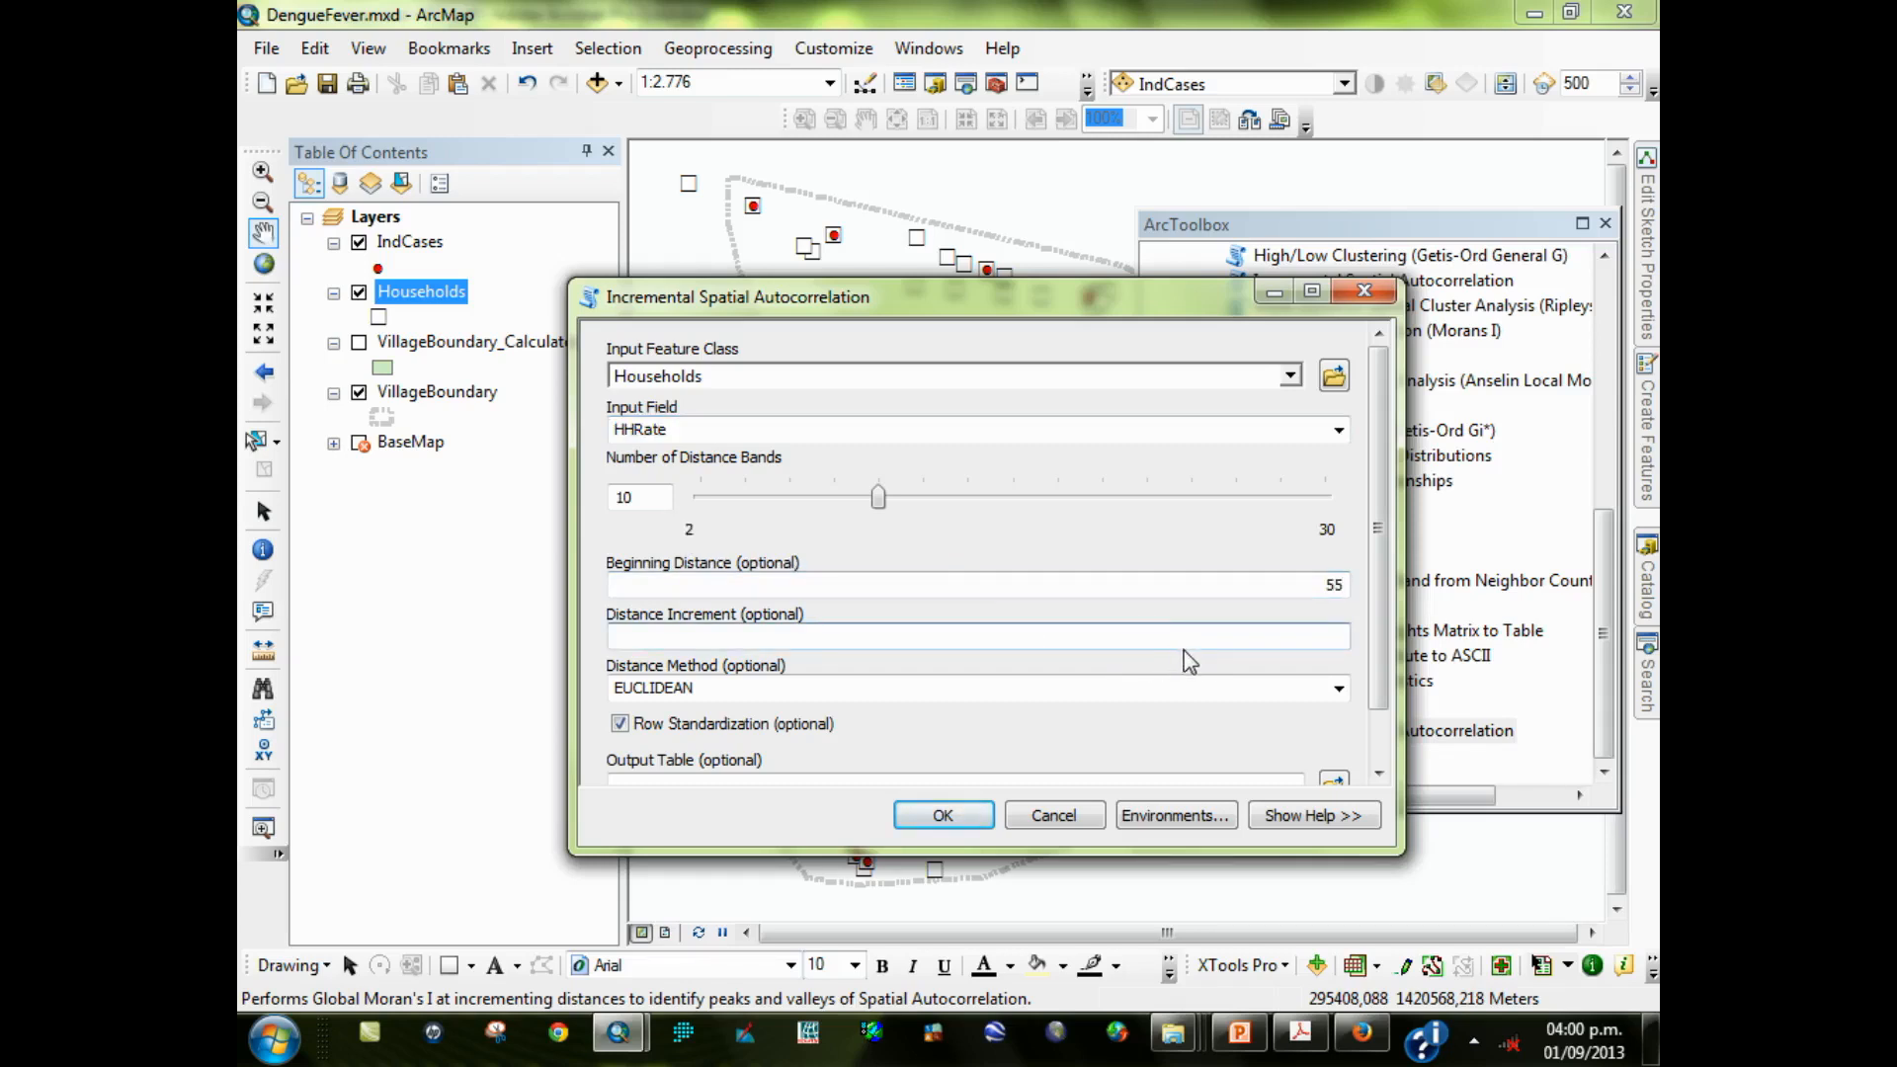
pyautogui.write('10')
pyautogui.click(1126, 586)
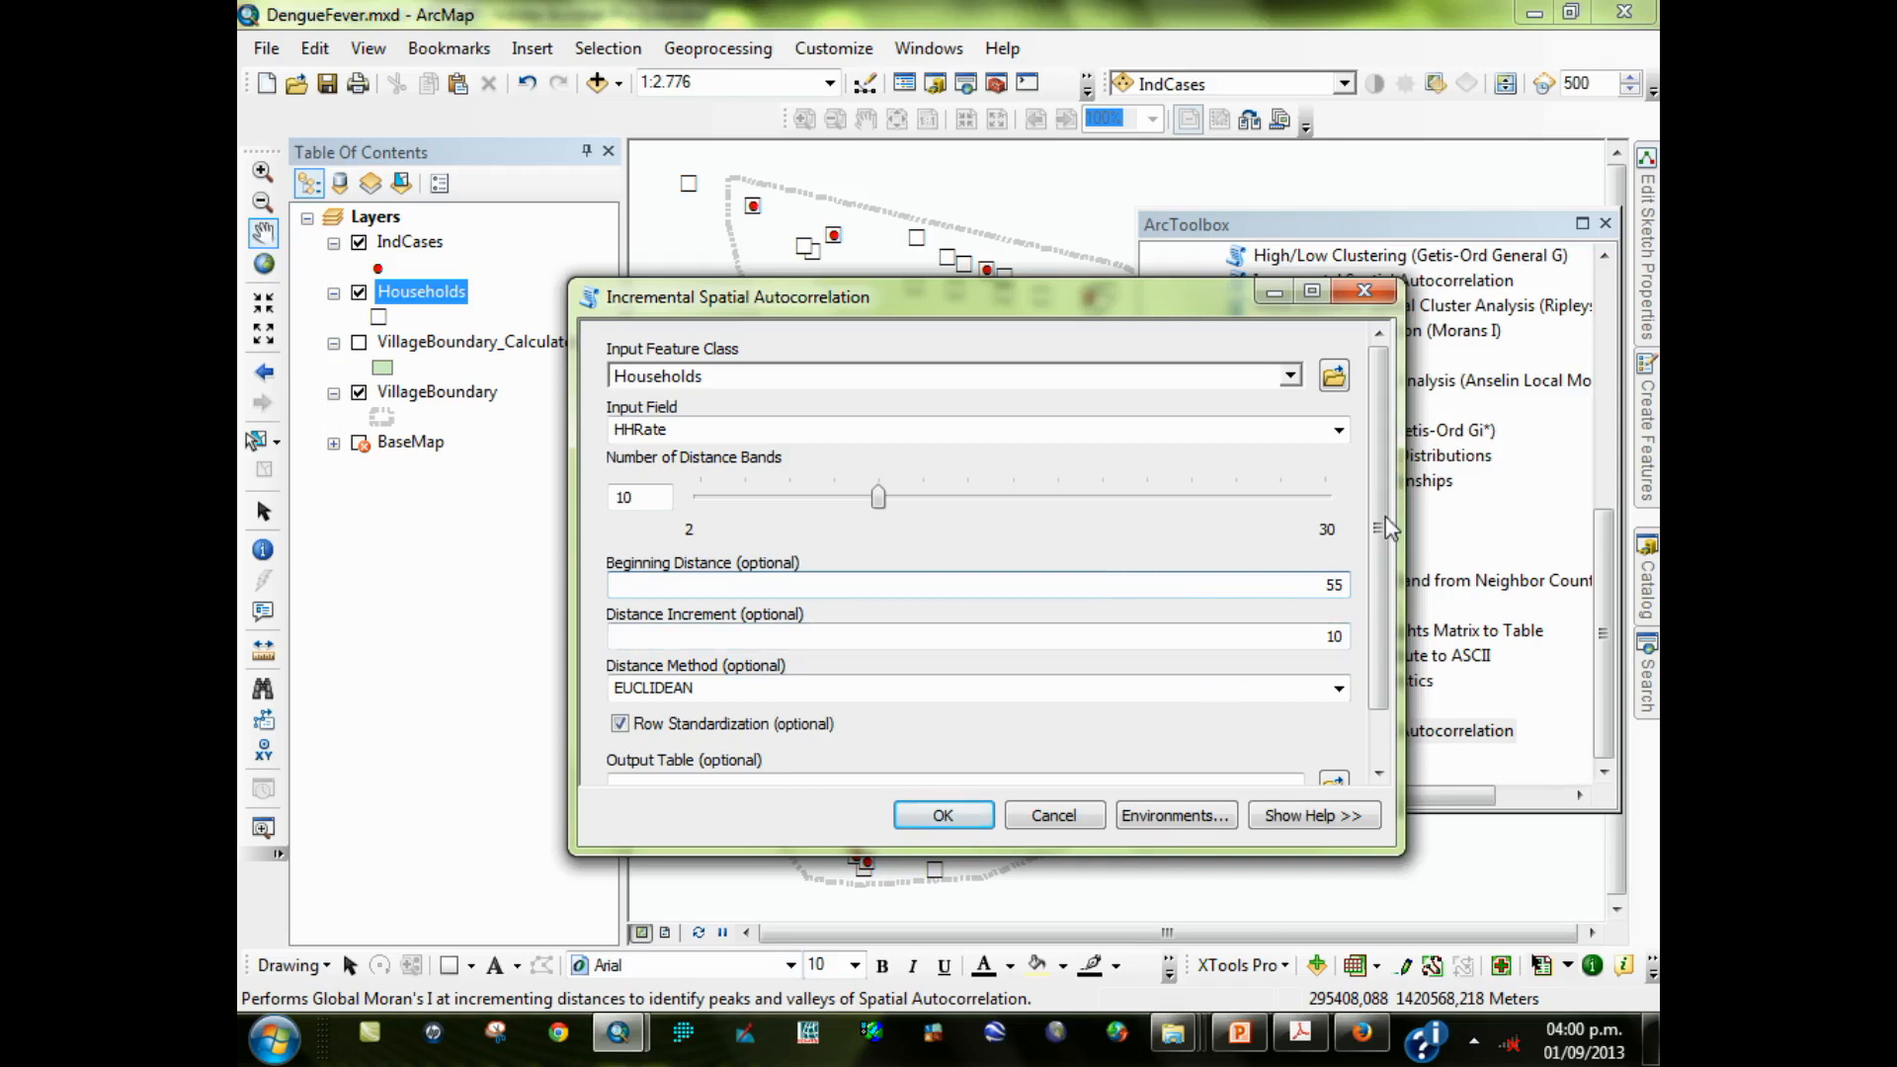
# Compare the remaining parameters with the PDF guide and turn off row standardization
pyautogui.moveTo(1388, 527); pyautogui.dragTo(1379, 640)
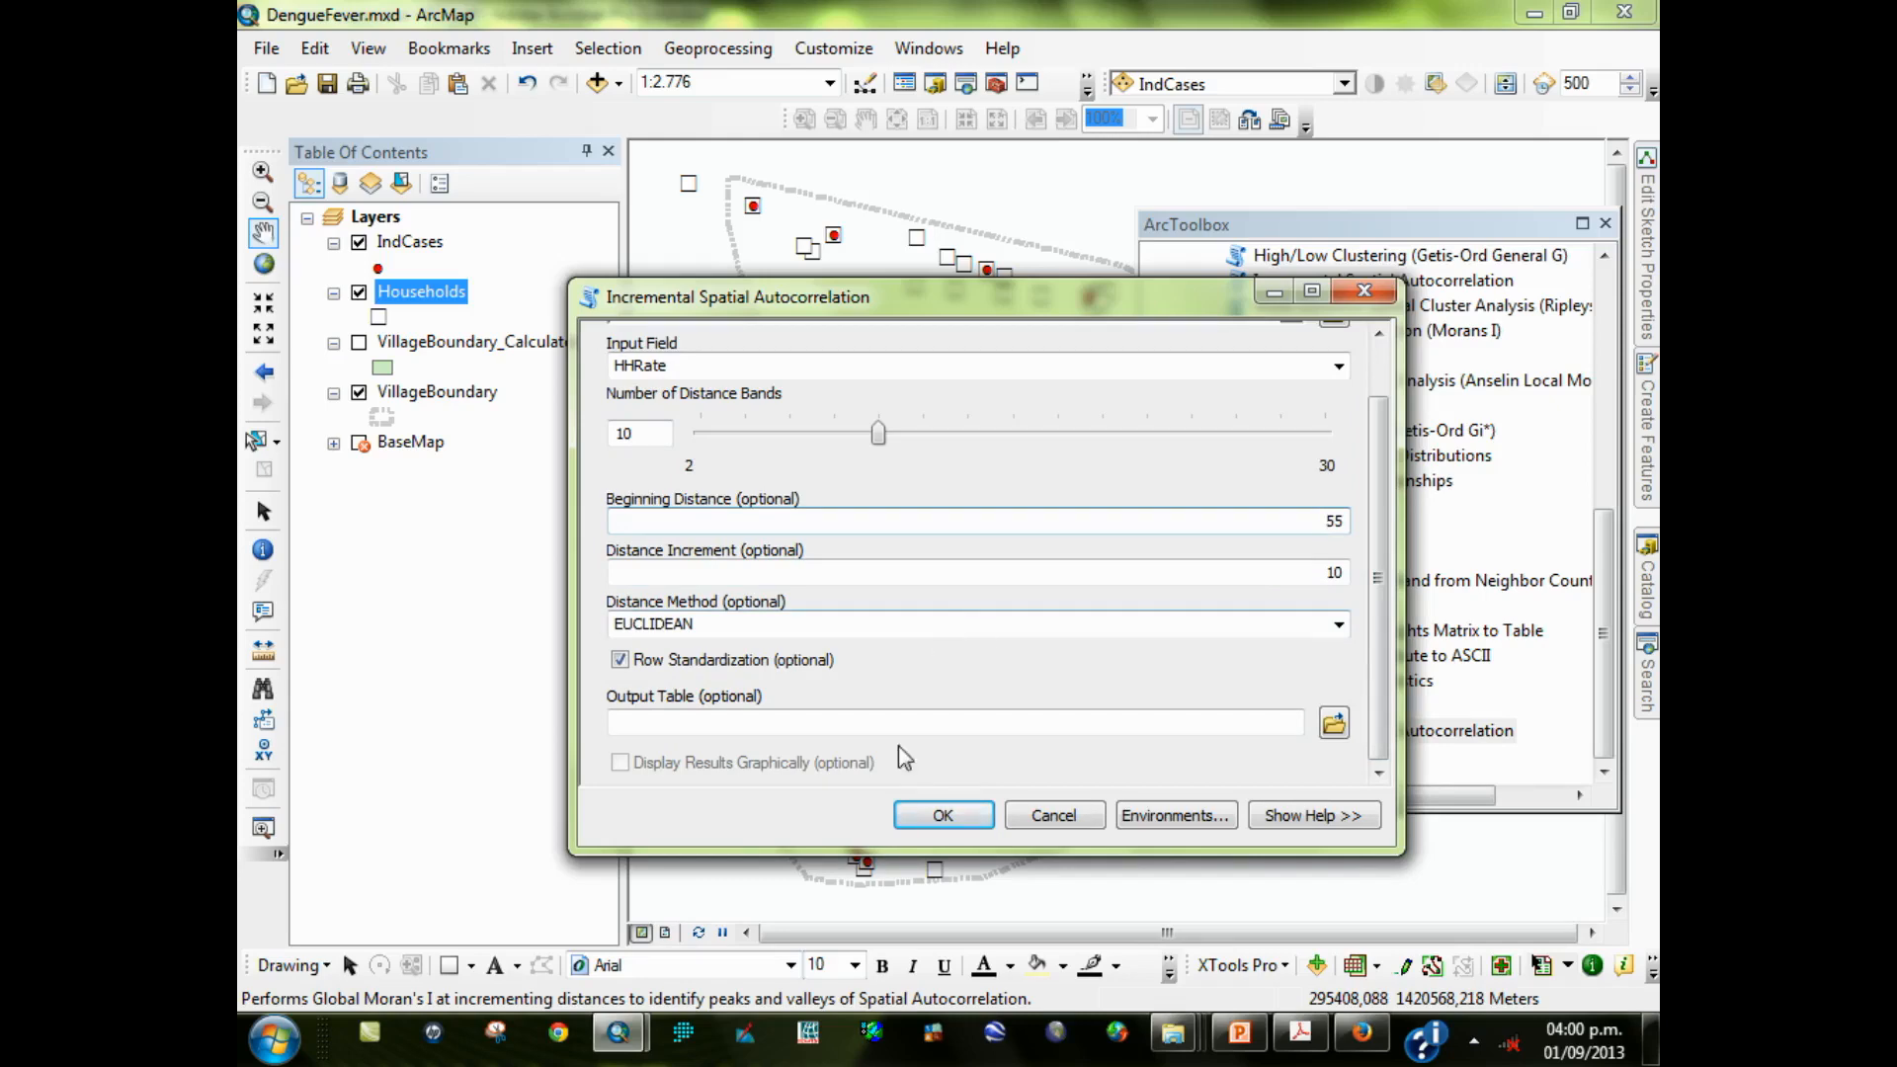
pyautogui.hotkey('alt', 'Tab')
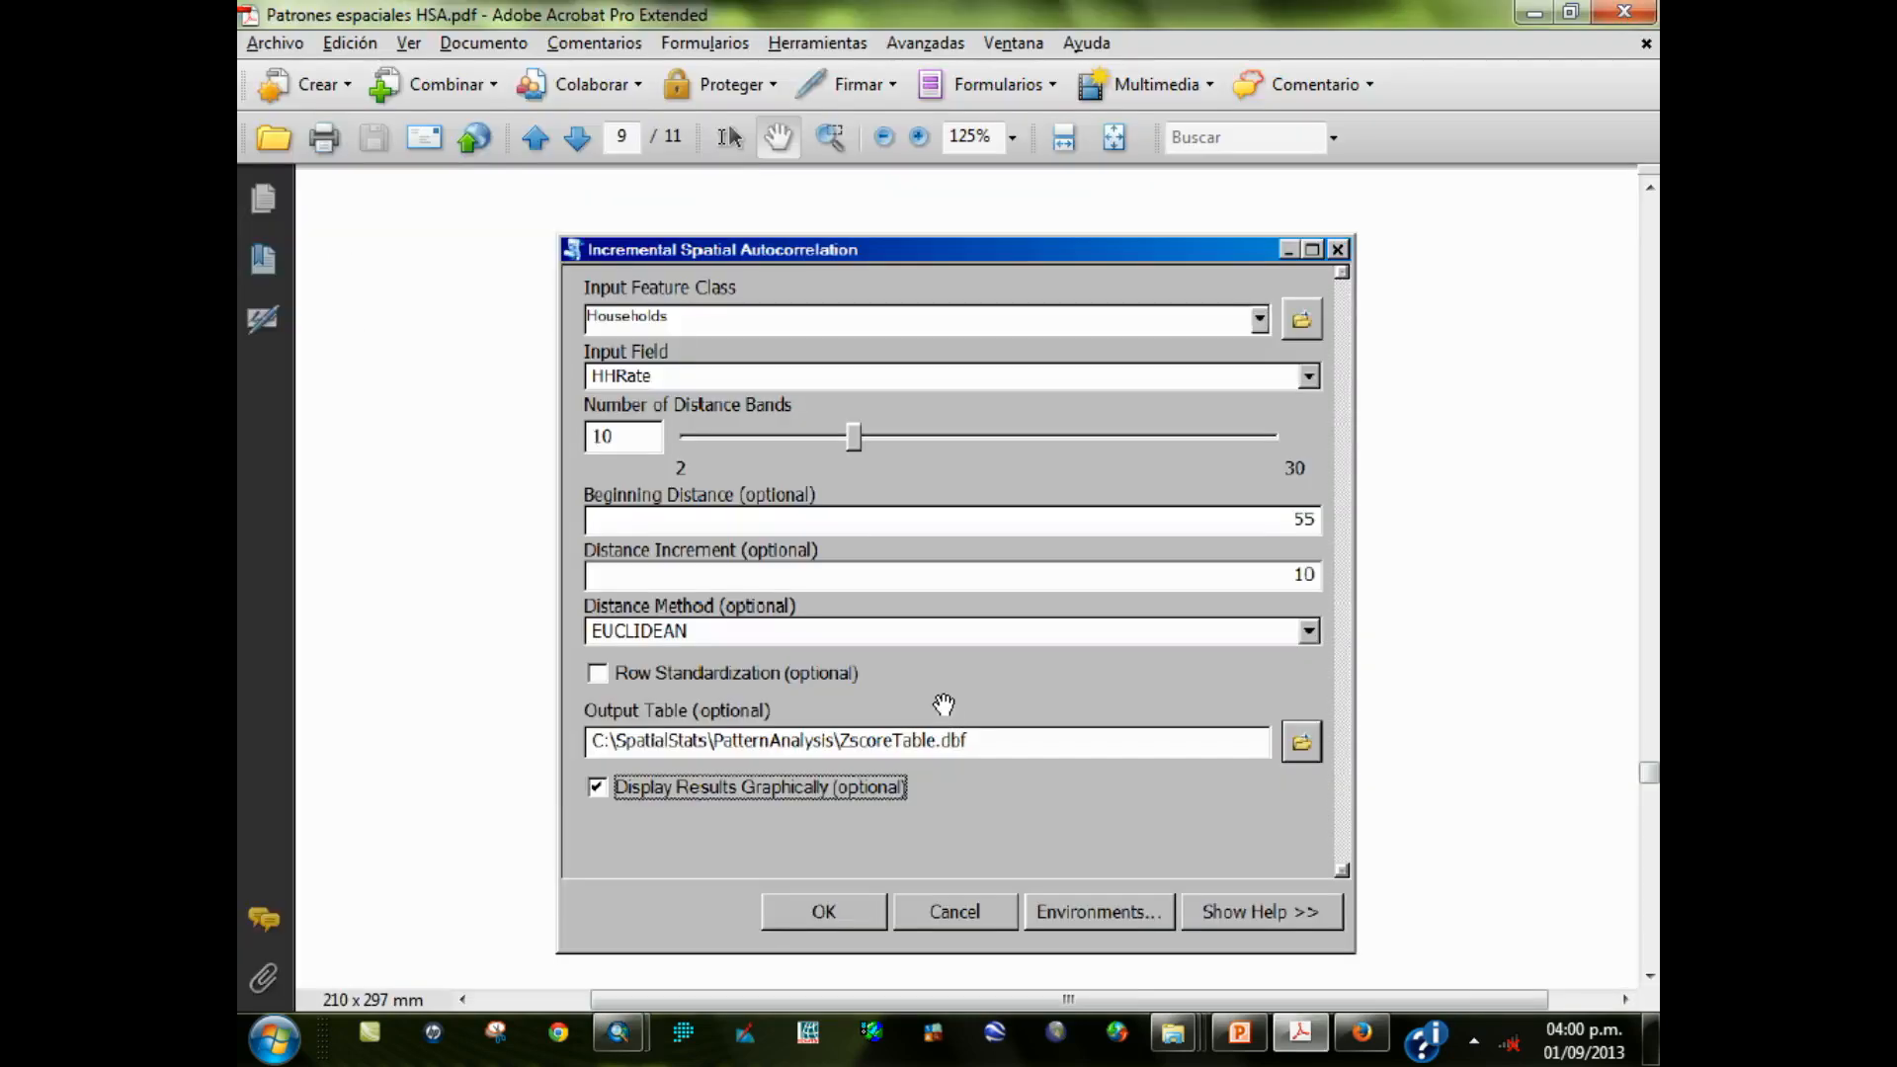
pyautogui.hotkey('alt', 'Tab')
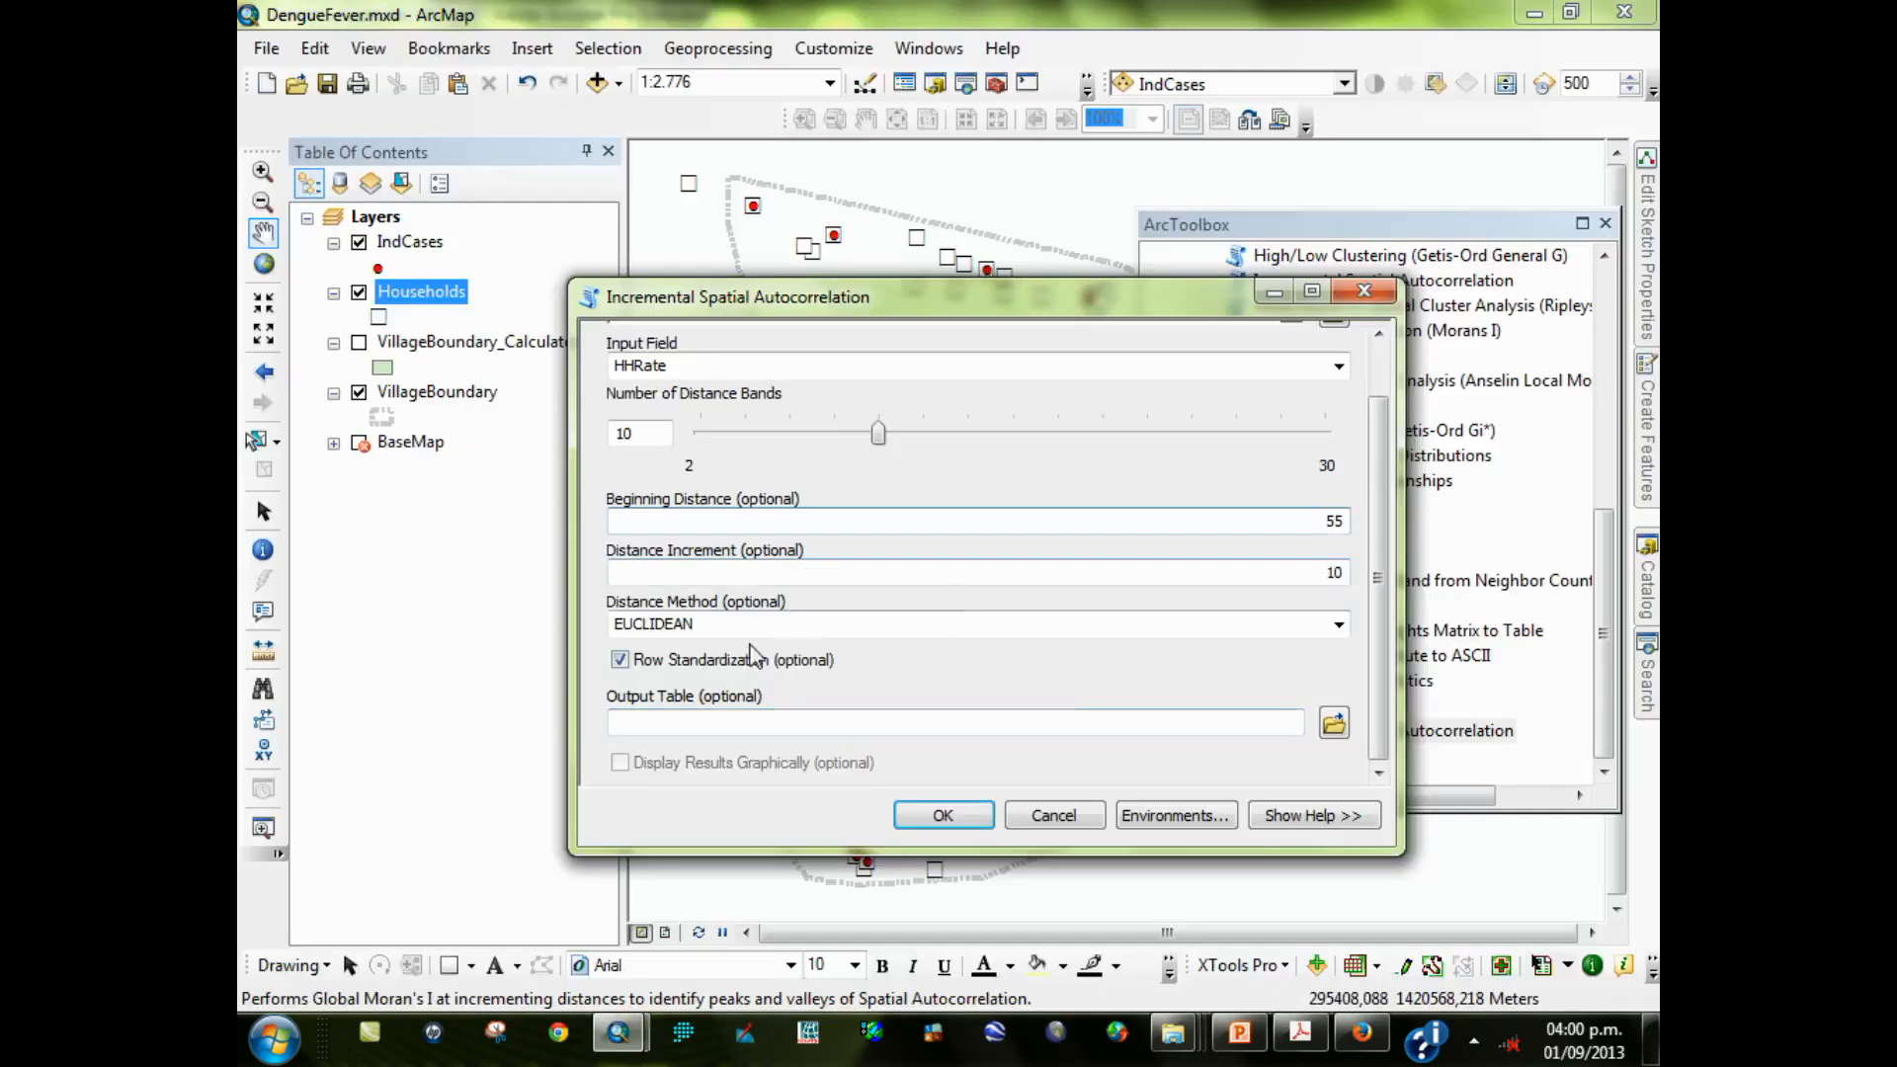
pyautogui.click(748, 664)
pyautogui.click(746, 664)
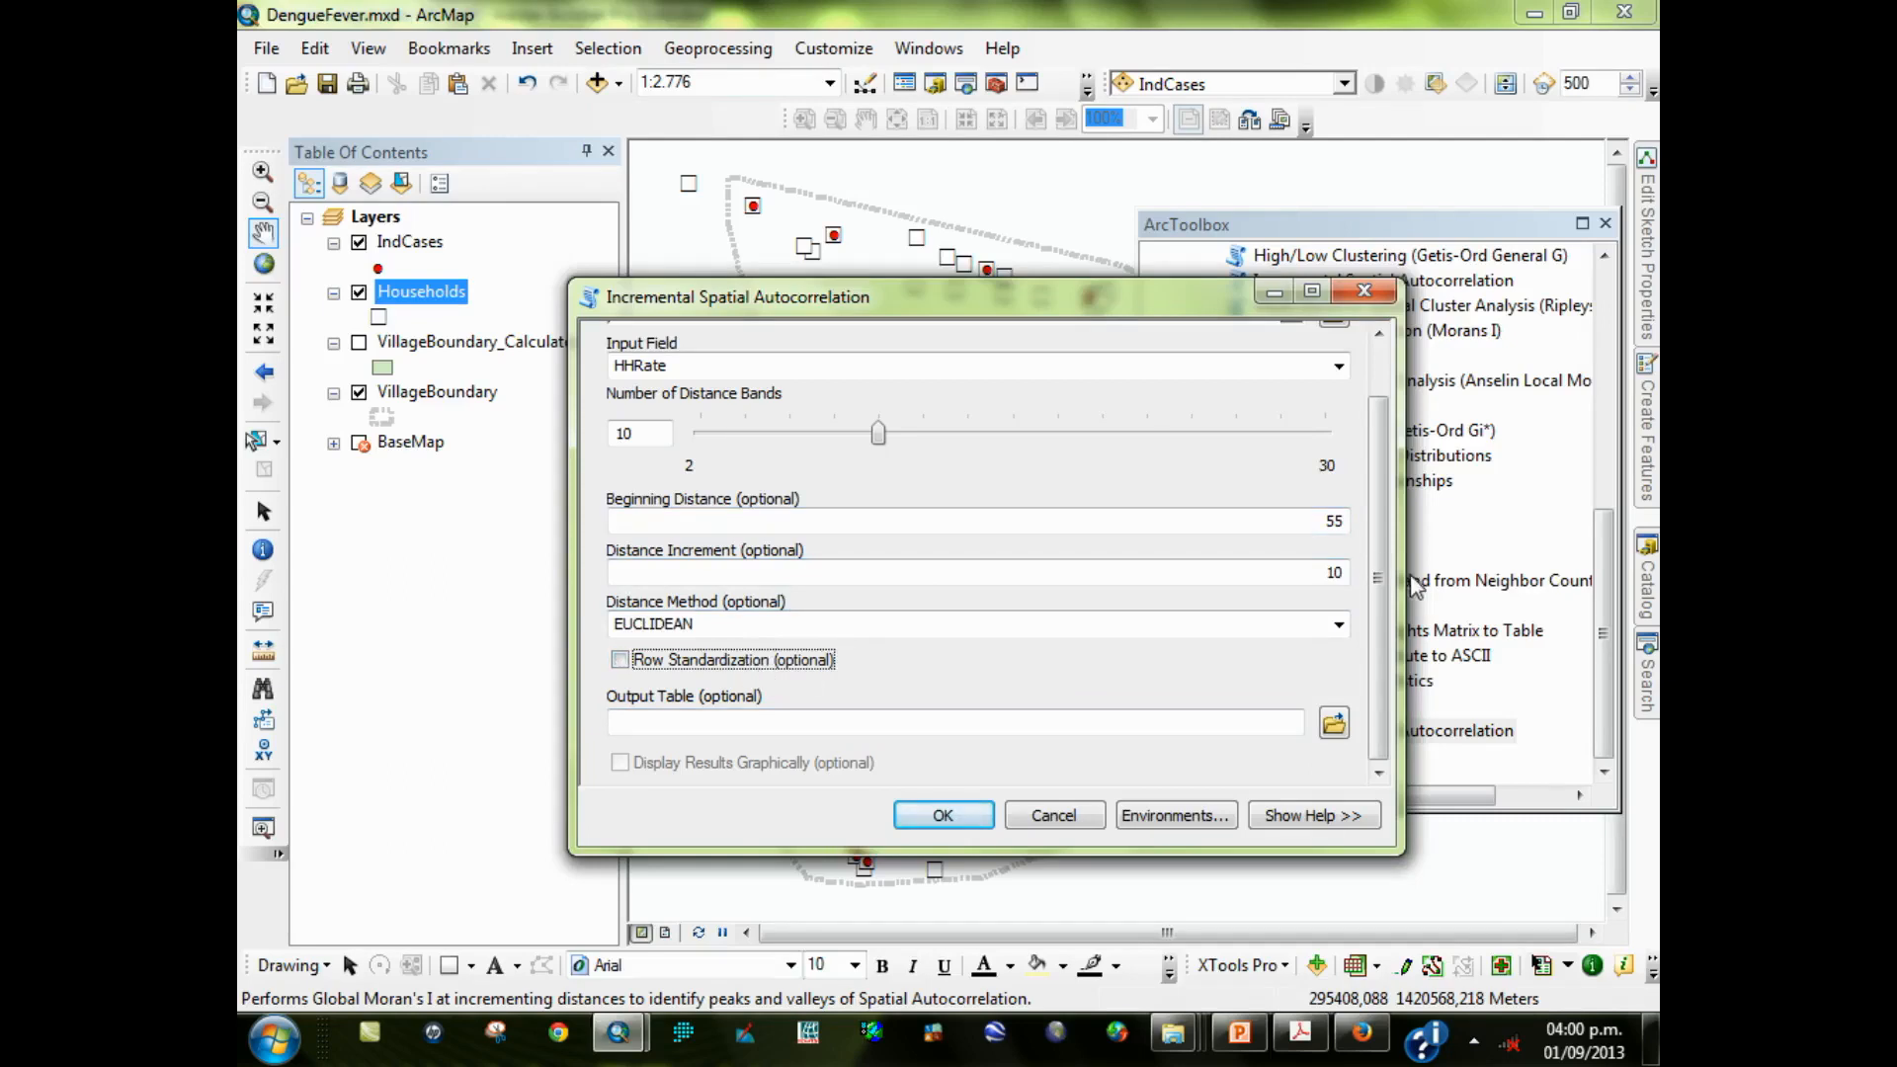
# Set the output table to tabla_zscore in the home PatternAnalysisExercise folder, checking the output table example in the PDF guide
pyautogui.click(1334, 730)
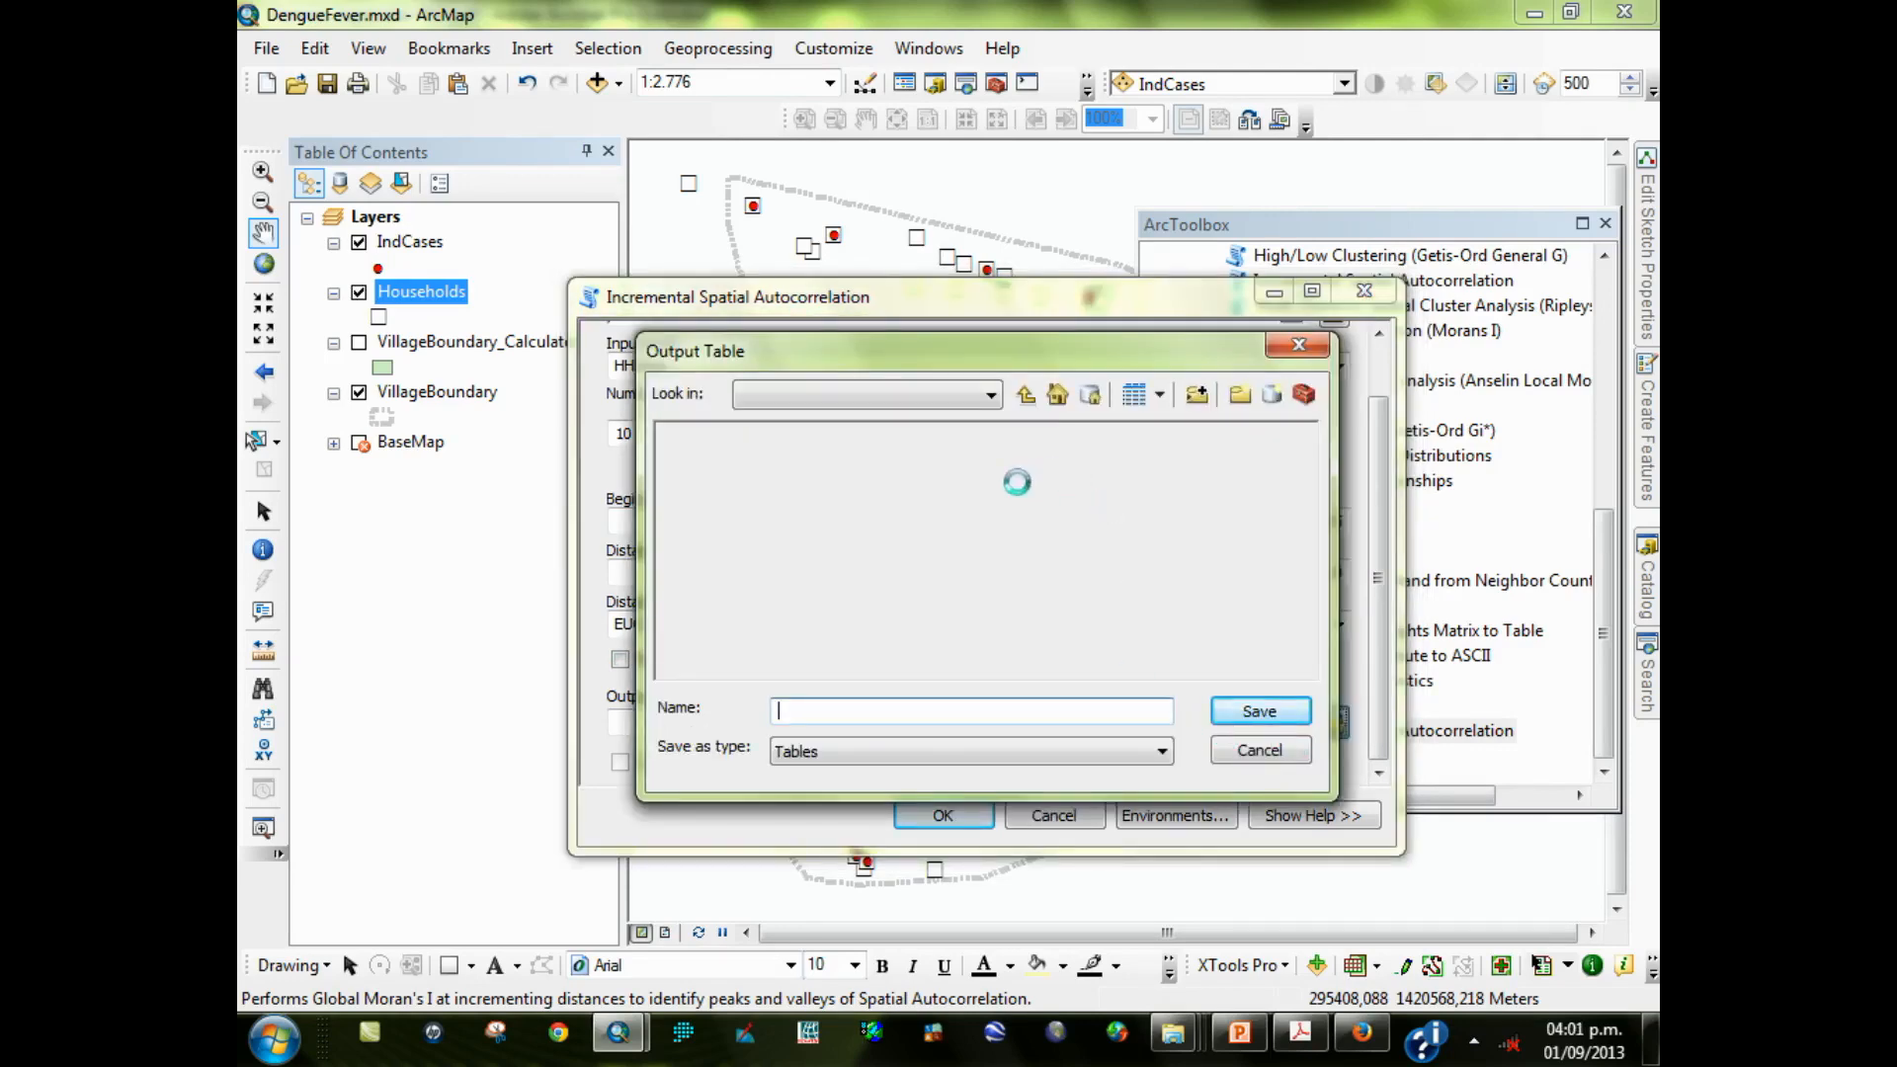
pyautogui.click(1300, 1034)
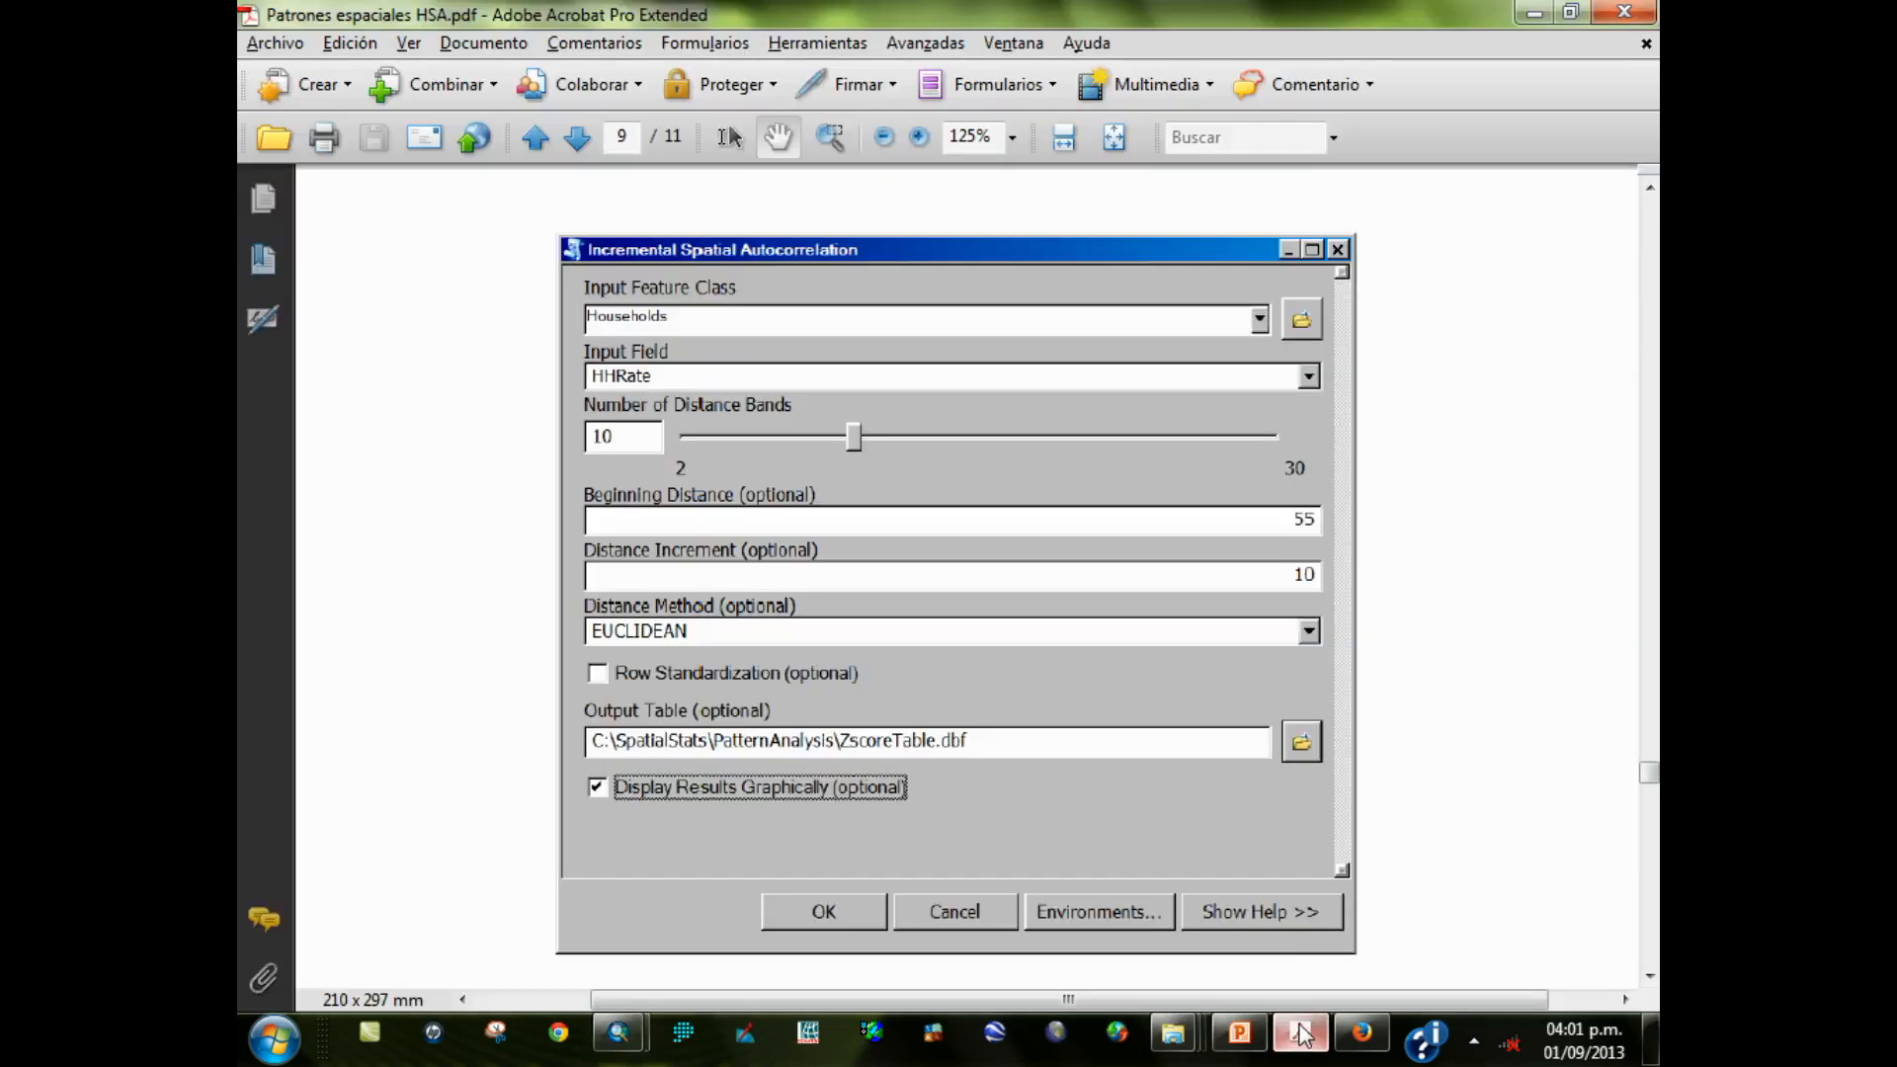
pyautogui.hotkey('alt', 'Tab')
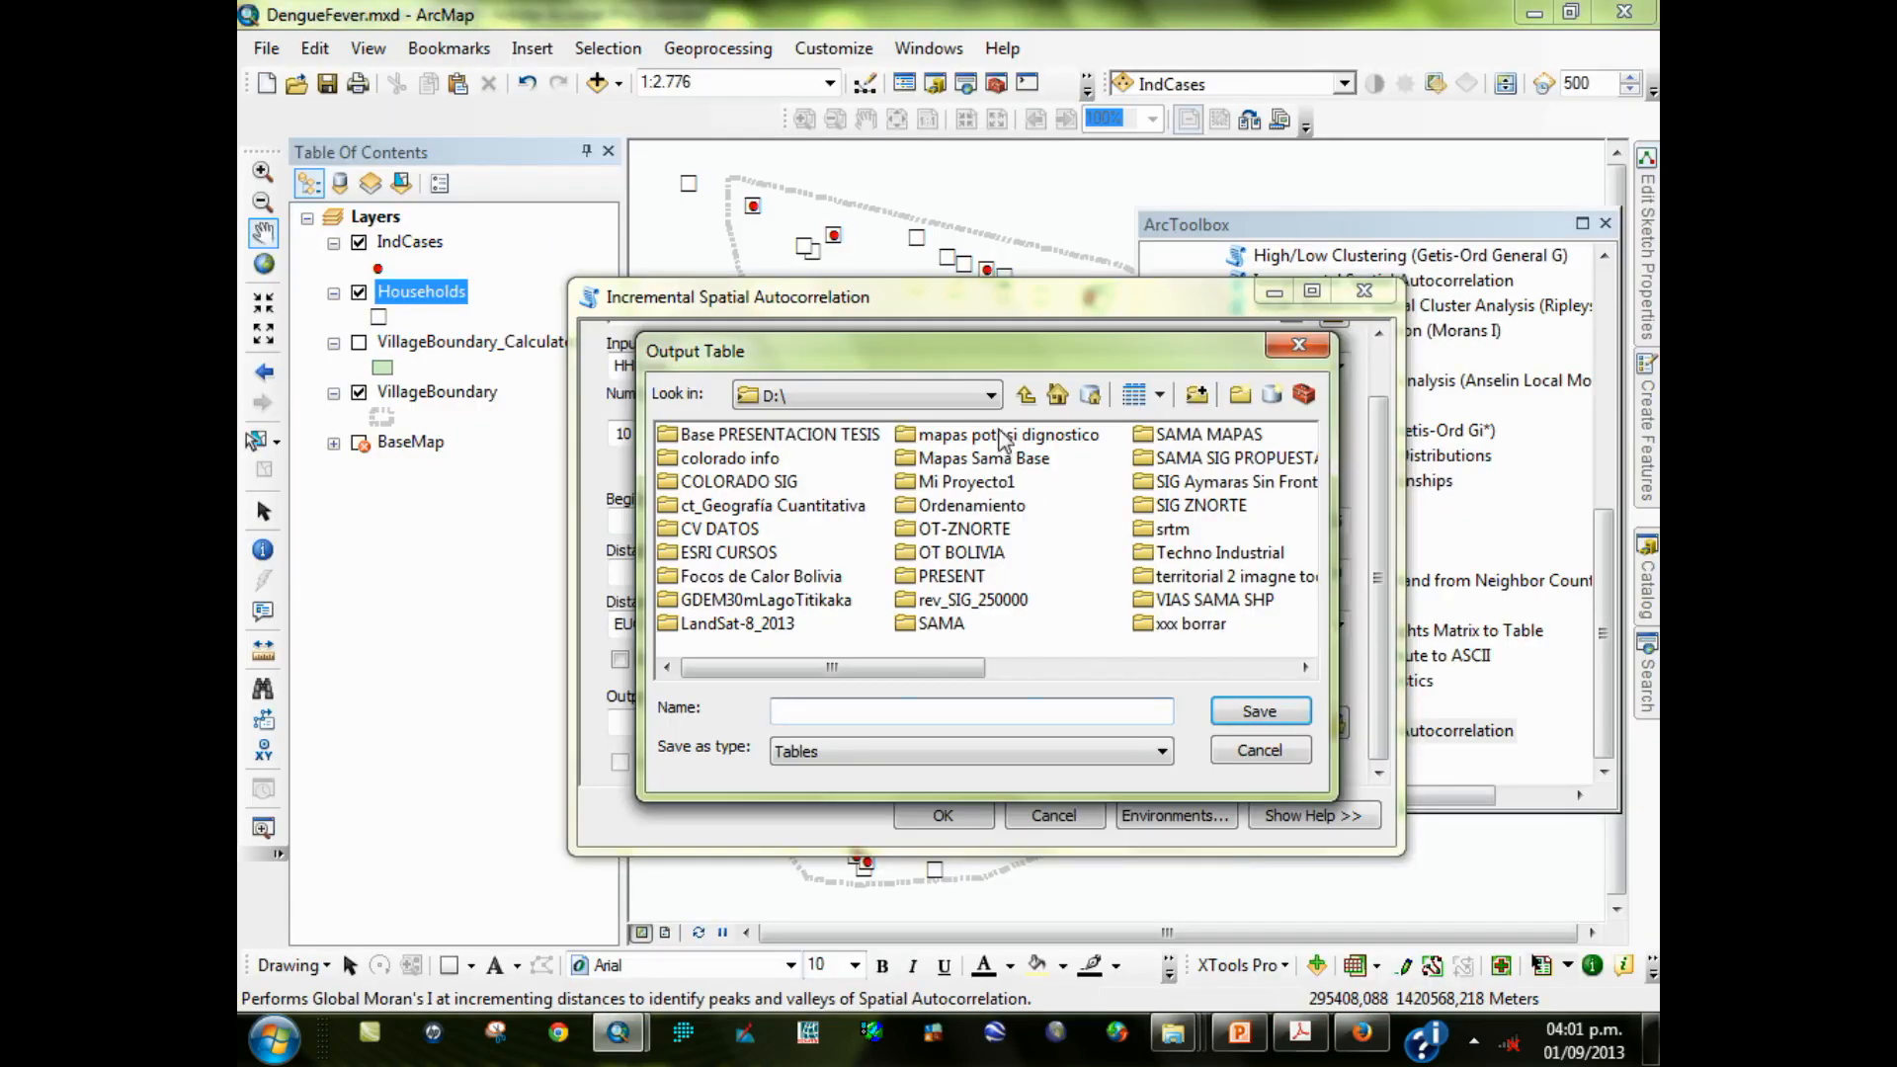
pyautogui.click(990, 396)
pyautogui.scroll(1, 1059, 486)
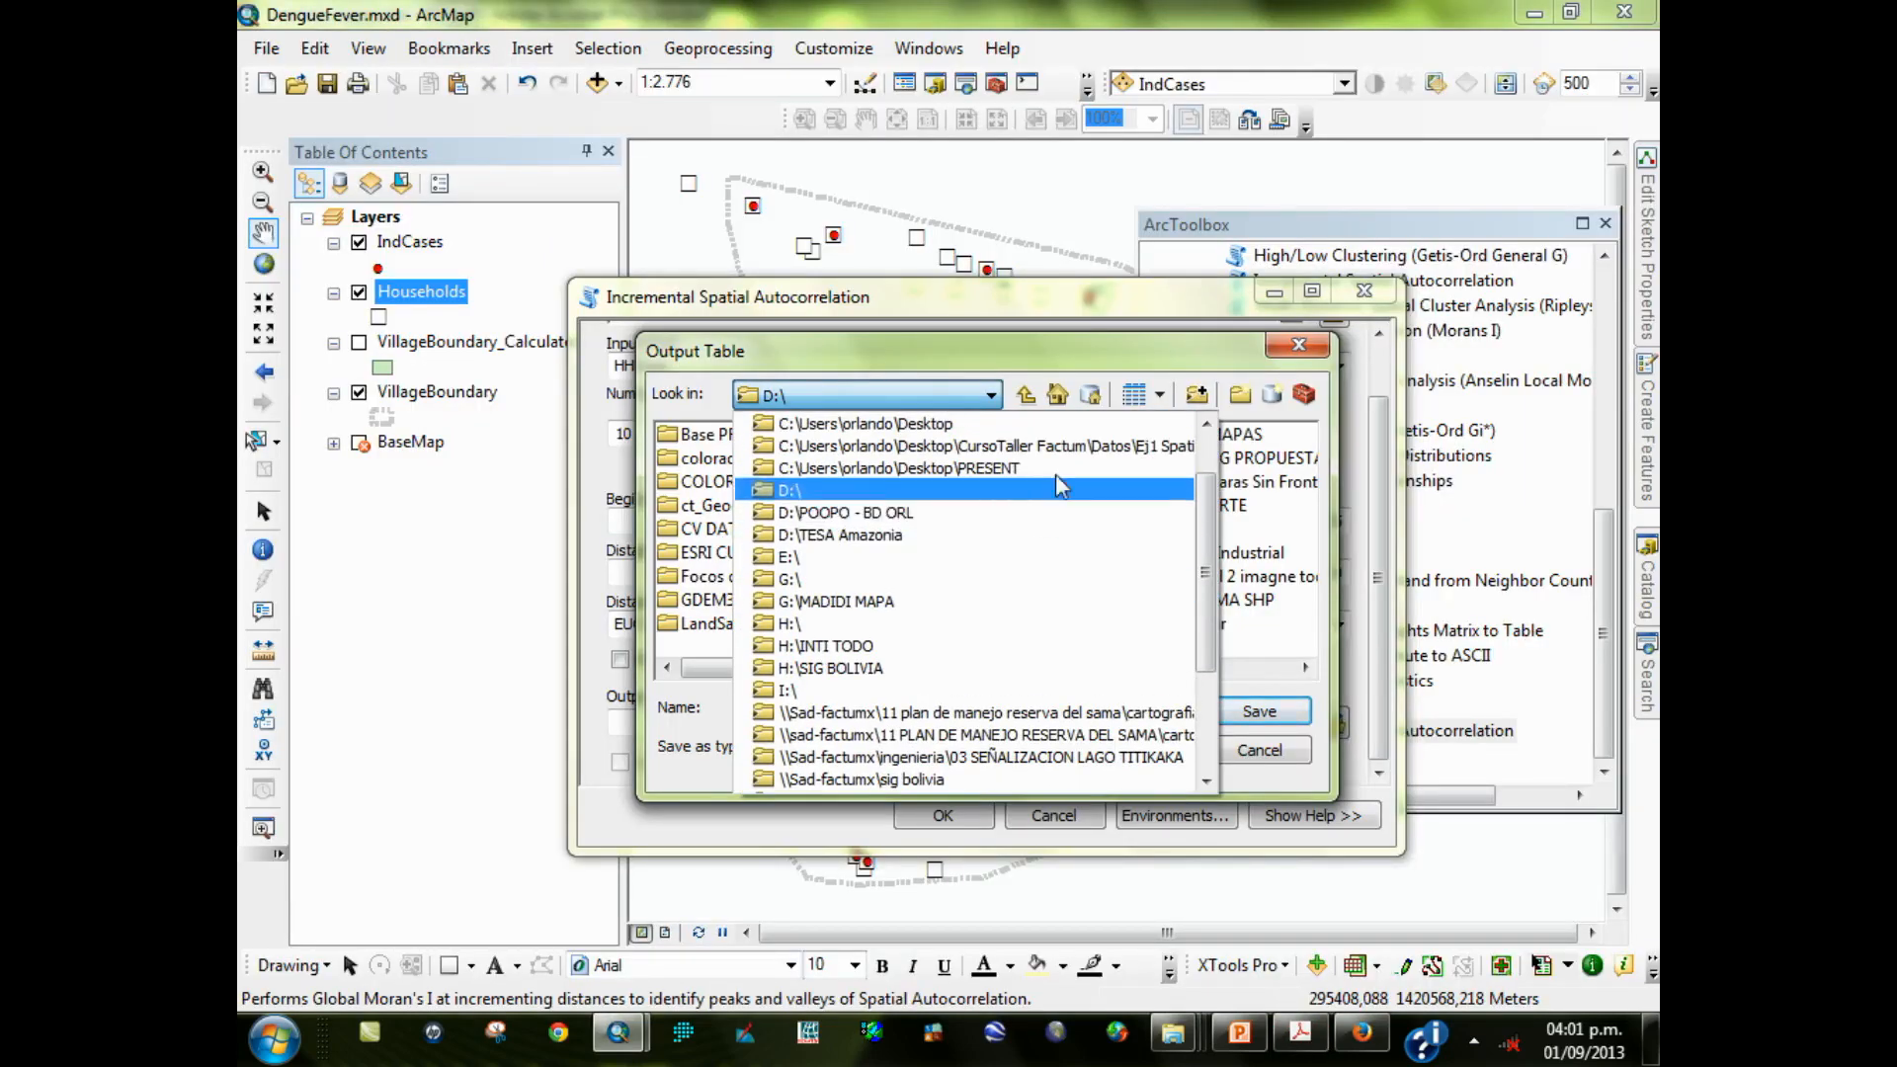
pyautogui.scroll(1, 1059, 486)
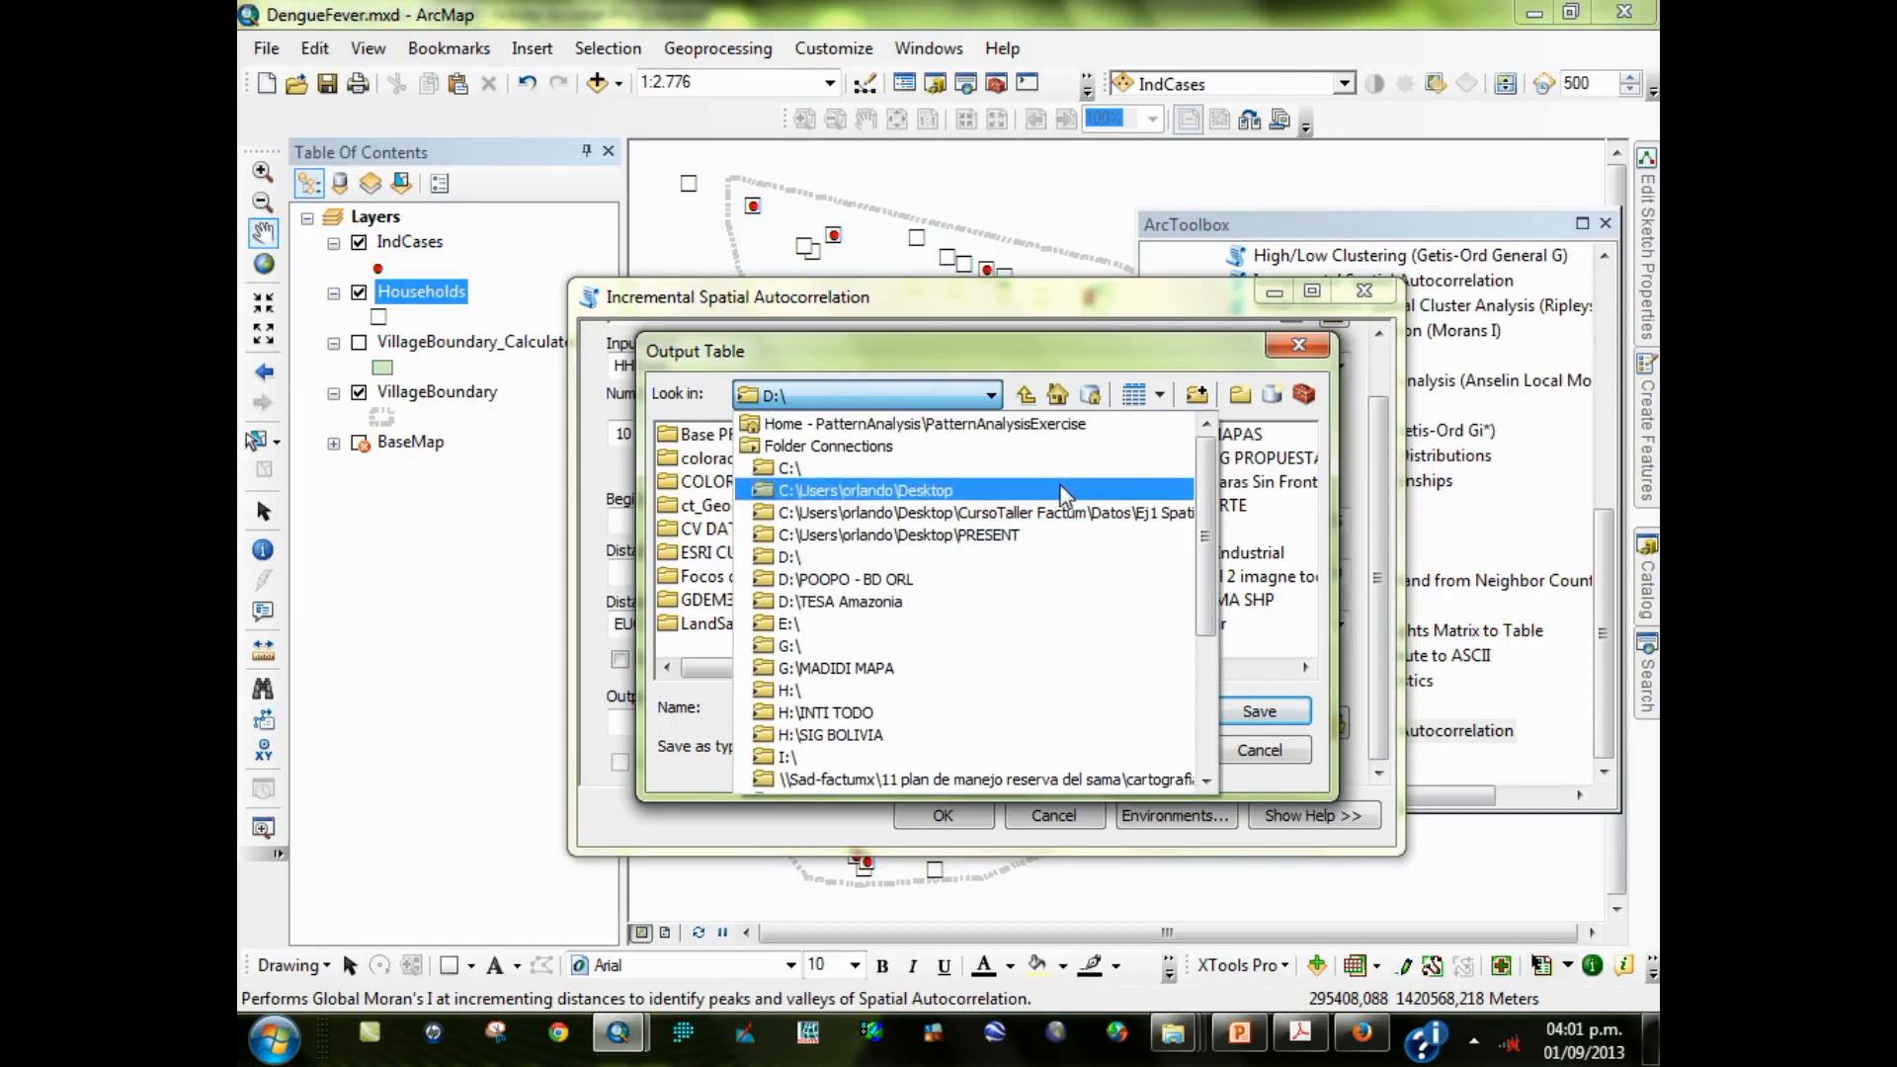
pyautogui.click(1087, 424)
pyautogui.click(876, 708)
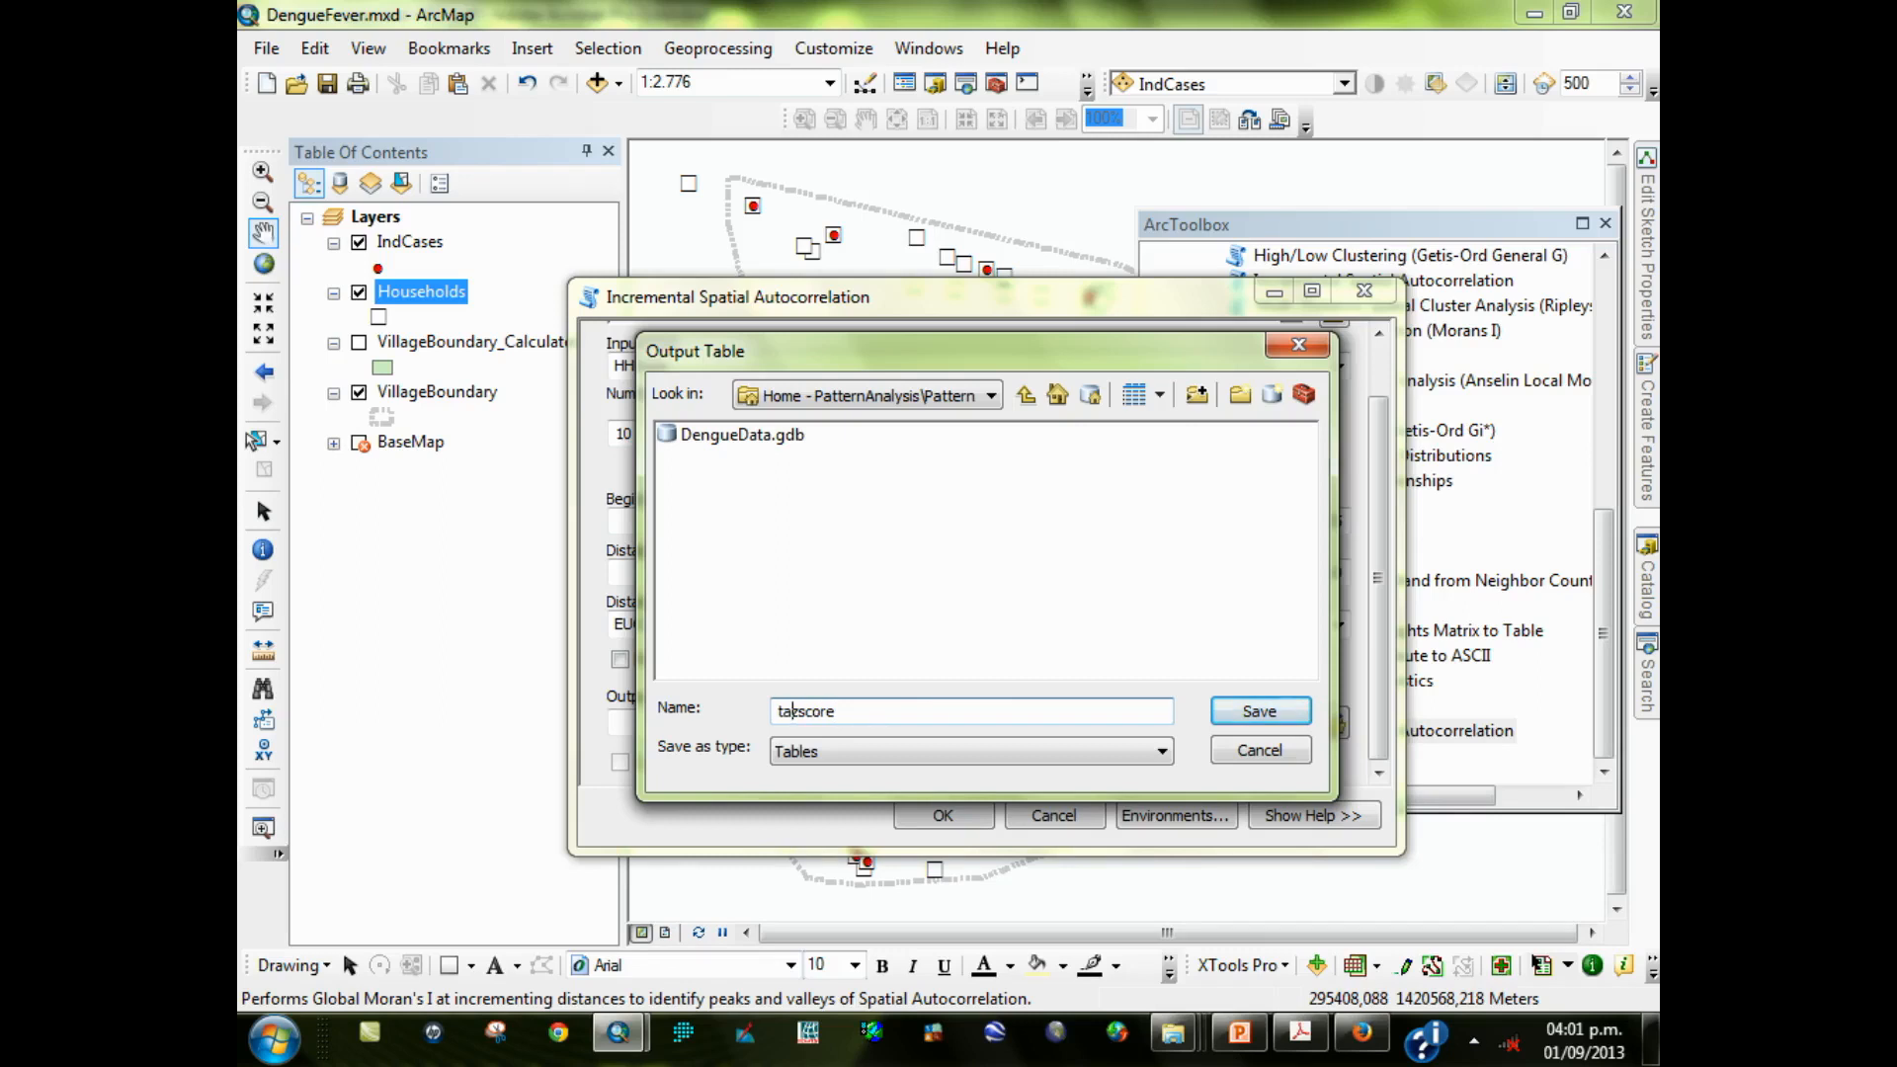
pyautogui.press('Return')
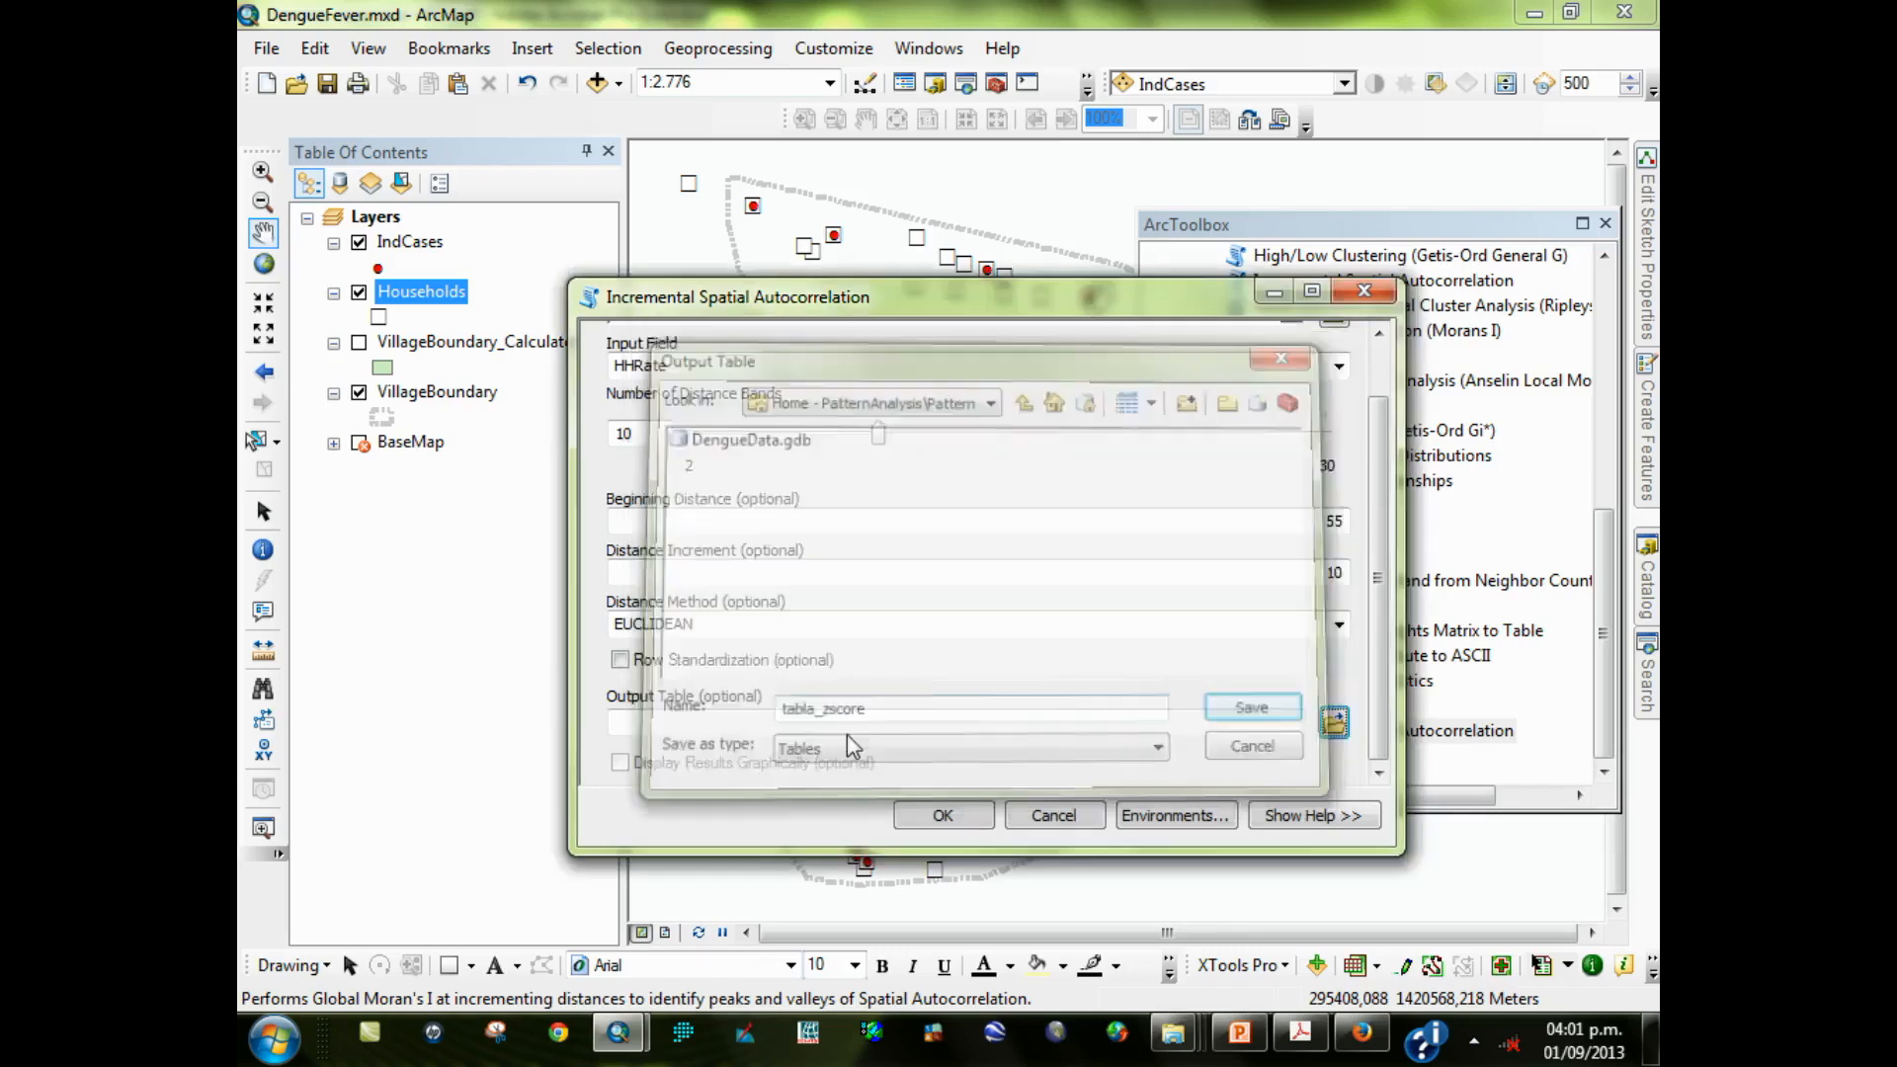
# Append the .dbf extension to the tabla_zscore output table path
pyautogui.click(1251, 758)
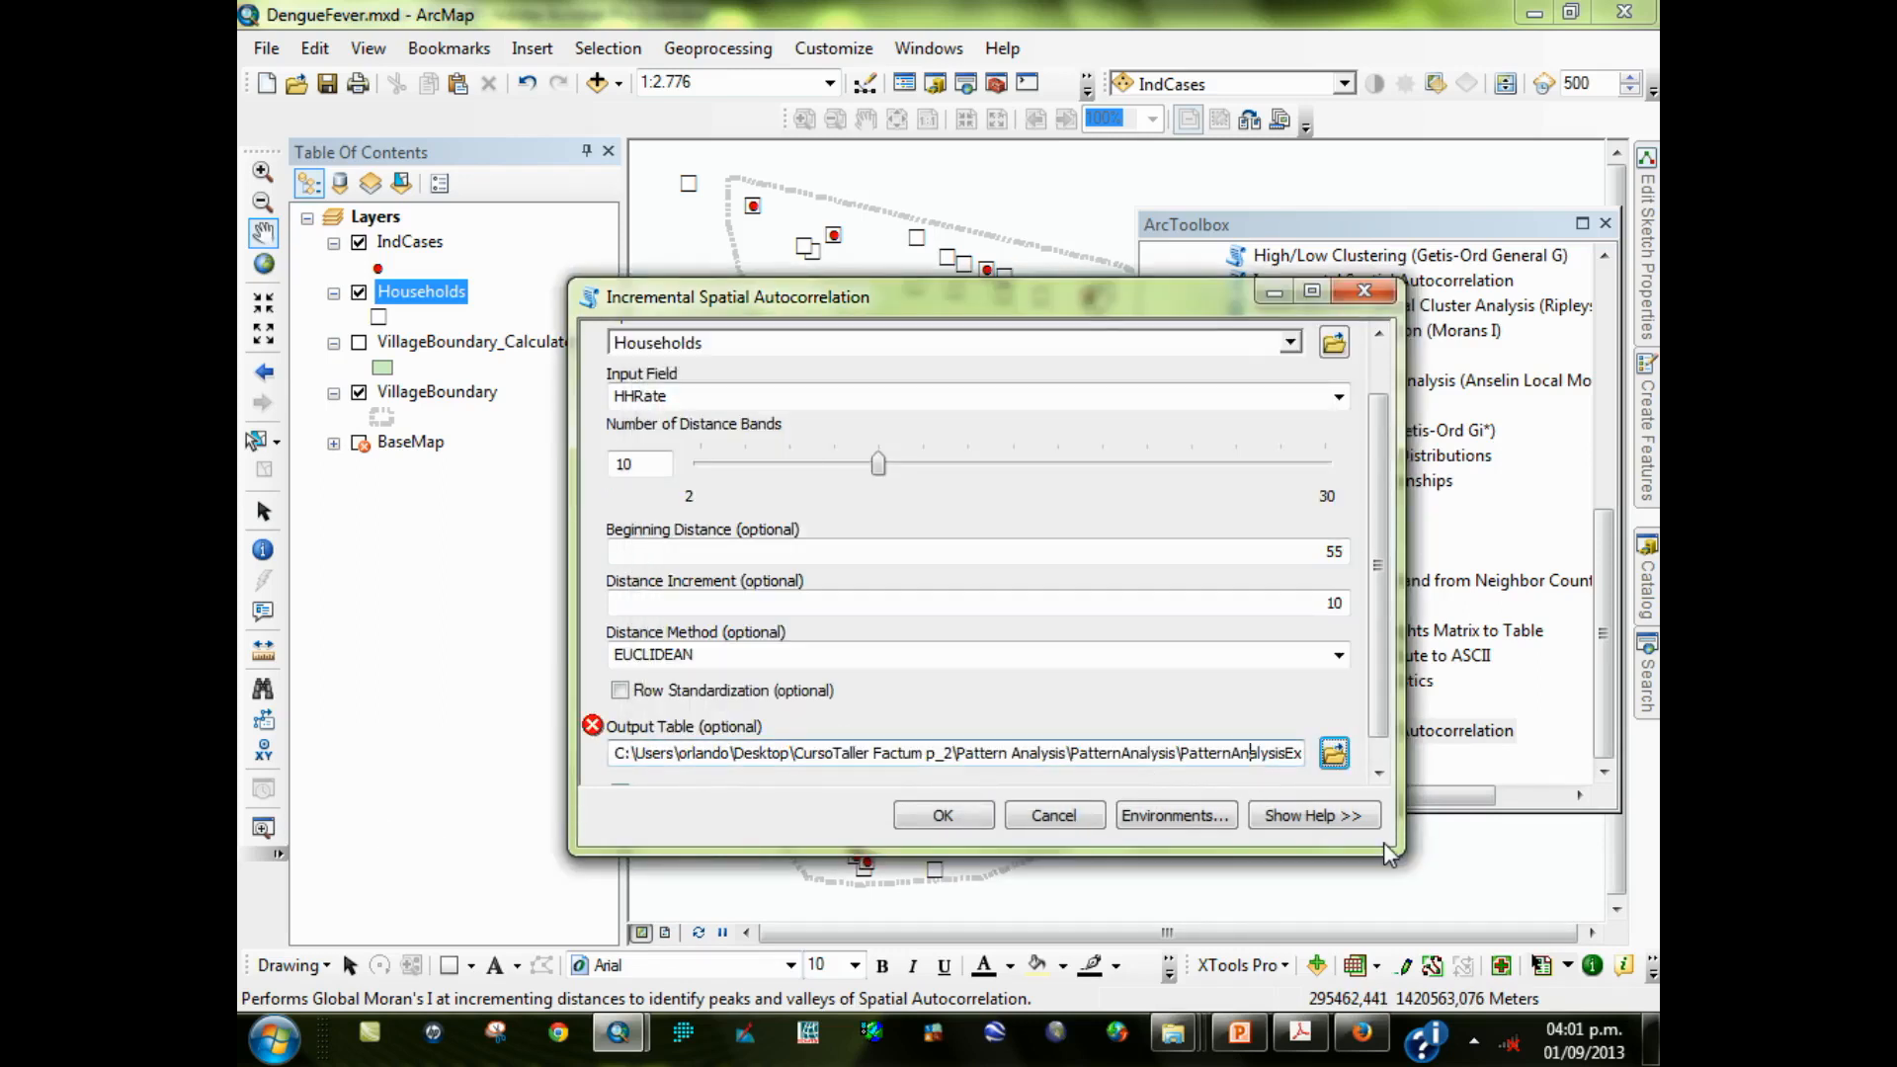
pyautogui.press('Right')
pyautogui.press('Right')
pyautogui.press('Right')
pyautogui.press('Right')
pyautogui.press('Right')
pyautogui.press('Right')
pyautogui.press('Right')
pyautogui.press('Right')
pyautogui.press('Right')
pyautogui.press('Right')
pyautogui.press('Right')
pyautogui.press('Right')
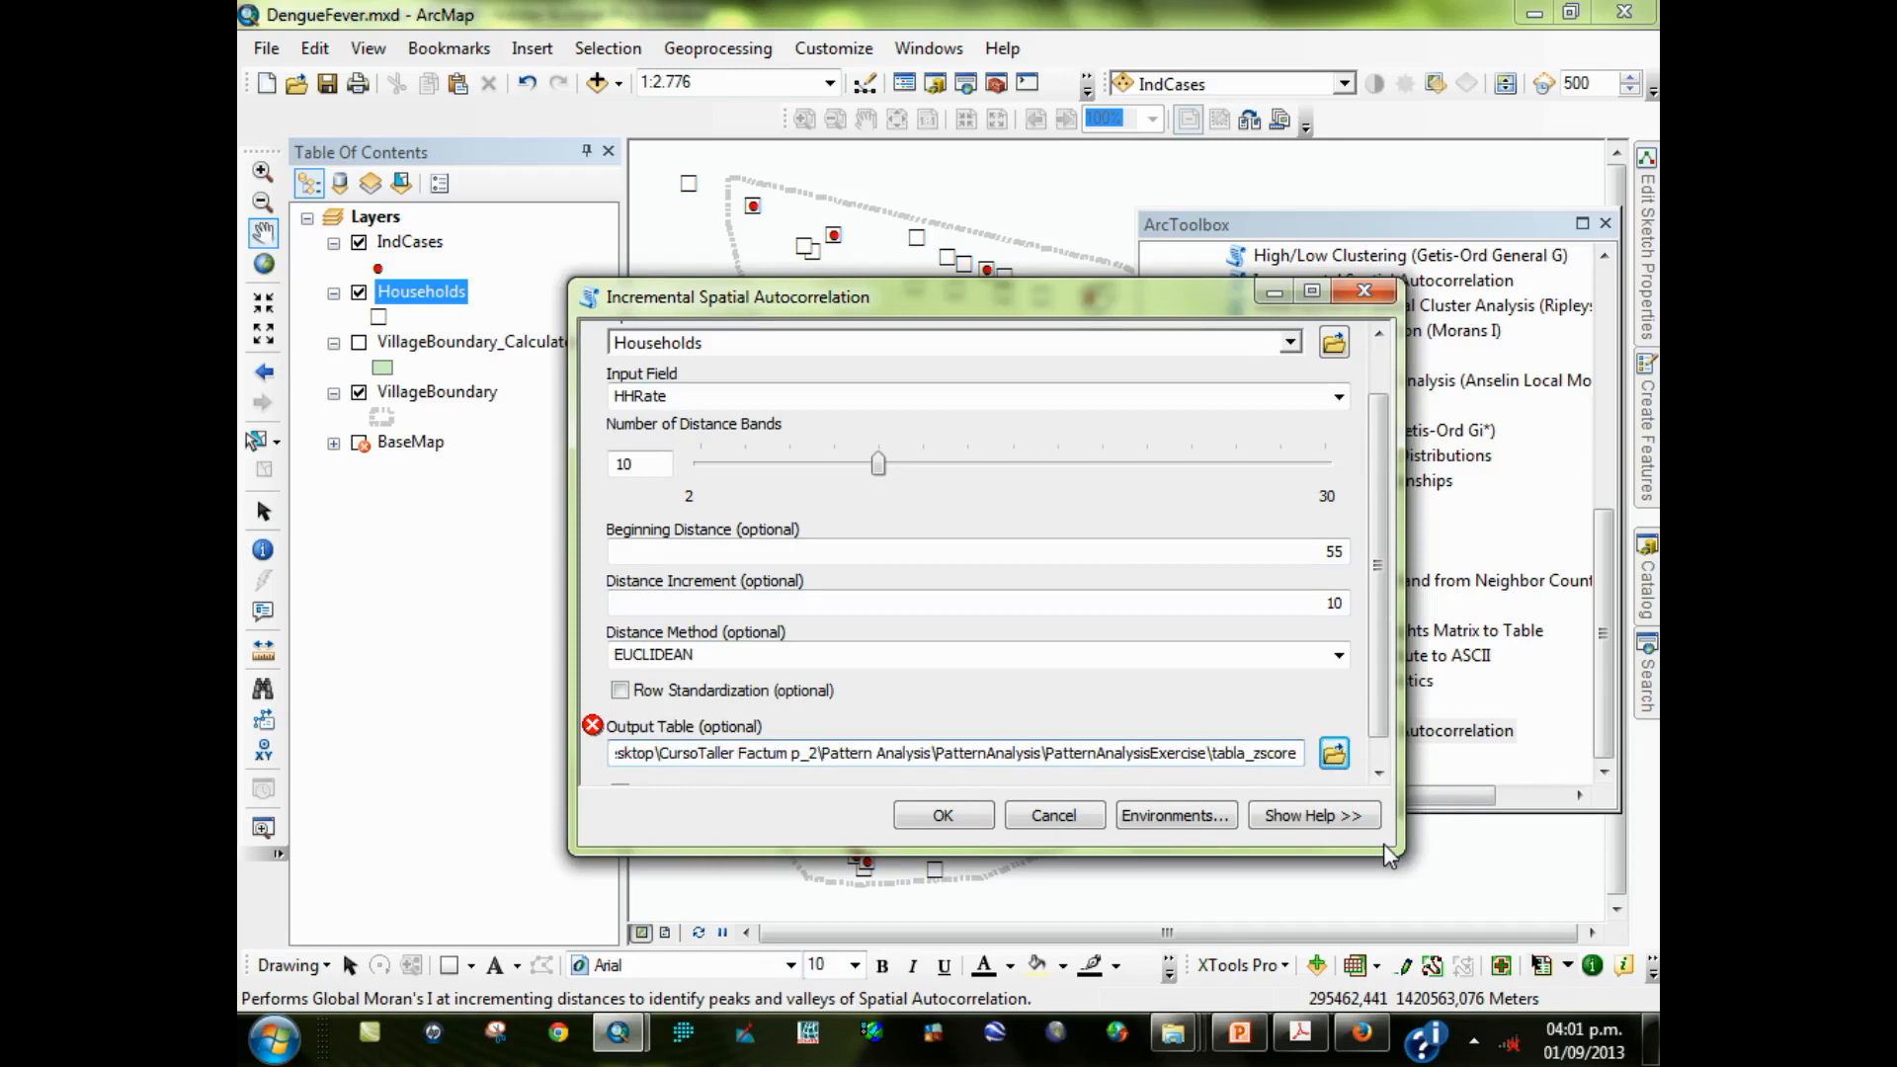
pyautogui.write('.dbf')
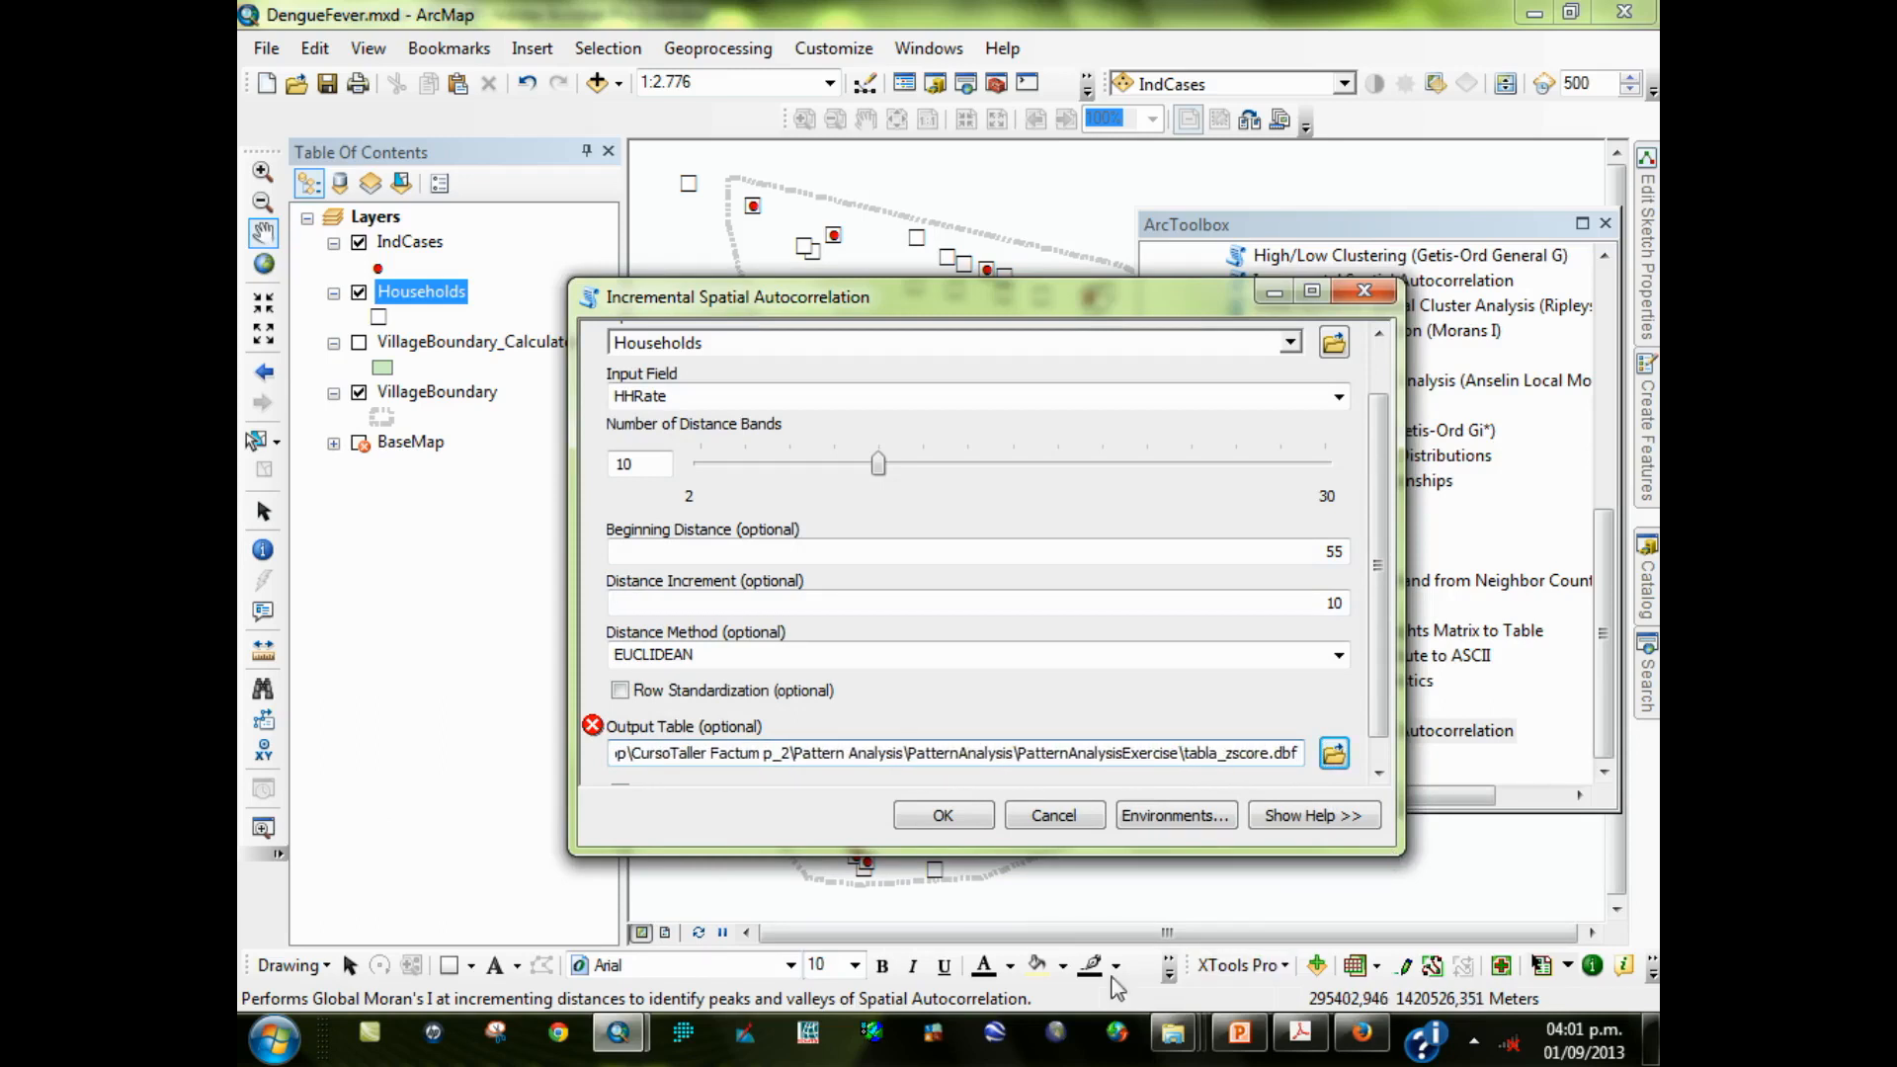
# Turn on Display Results Graphically and run Incremental Spatial Autocorrelation on the Households layer
pyautogui.click(879, 658)
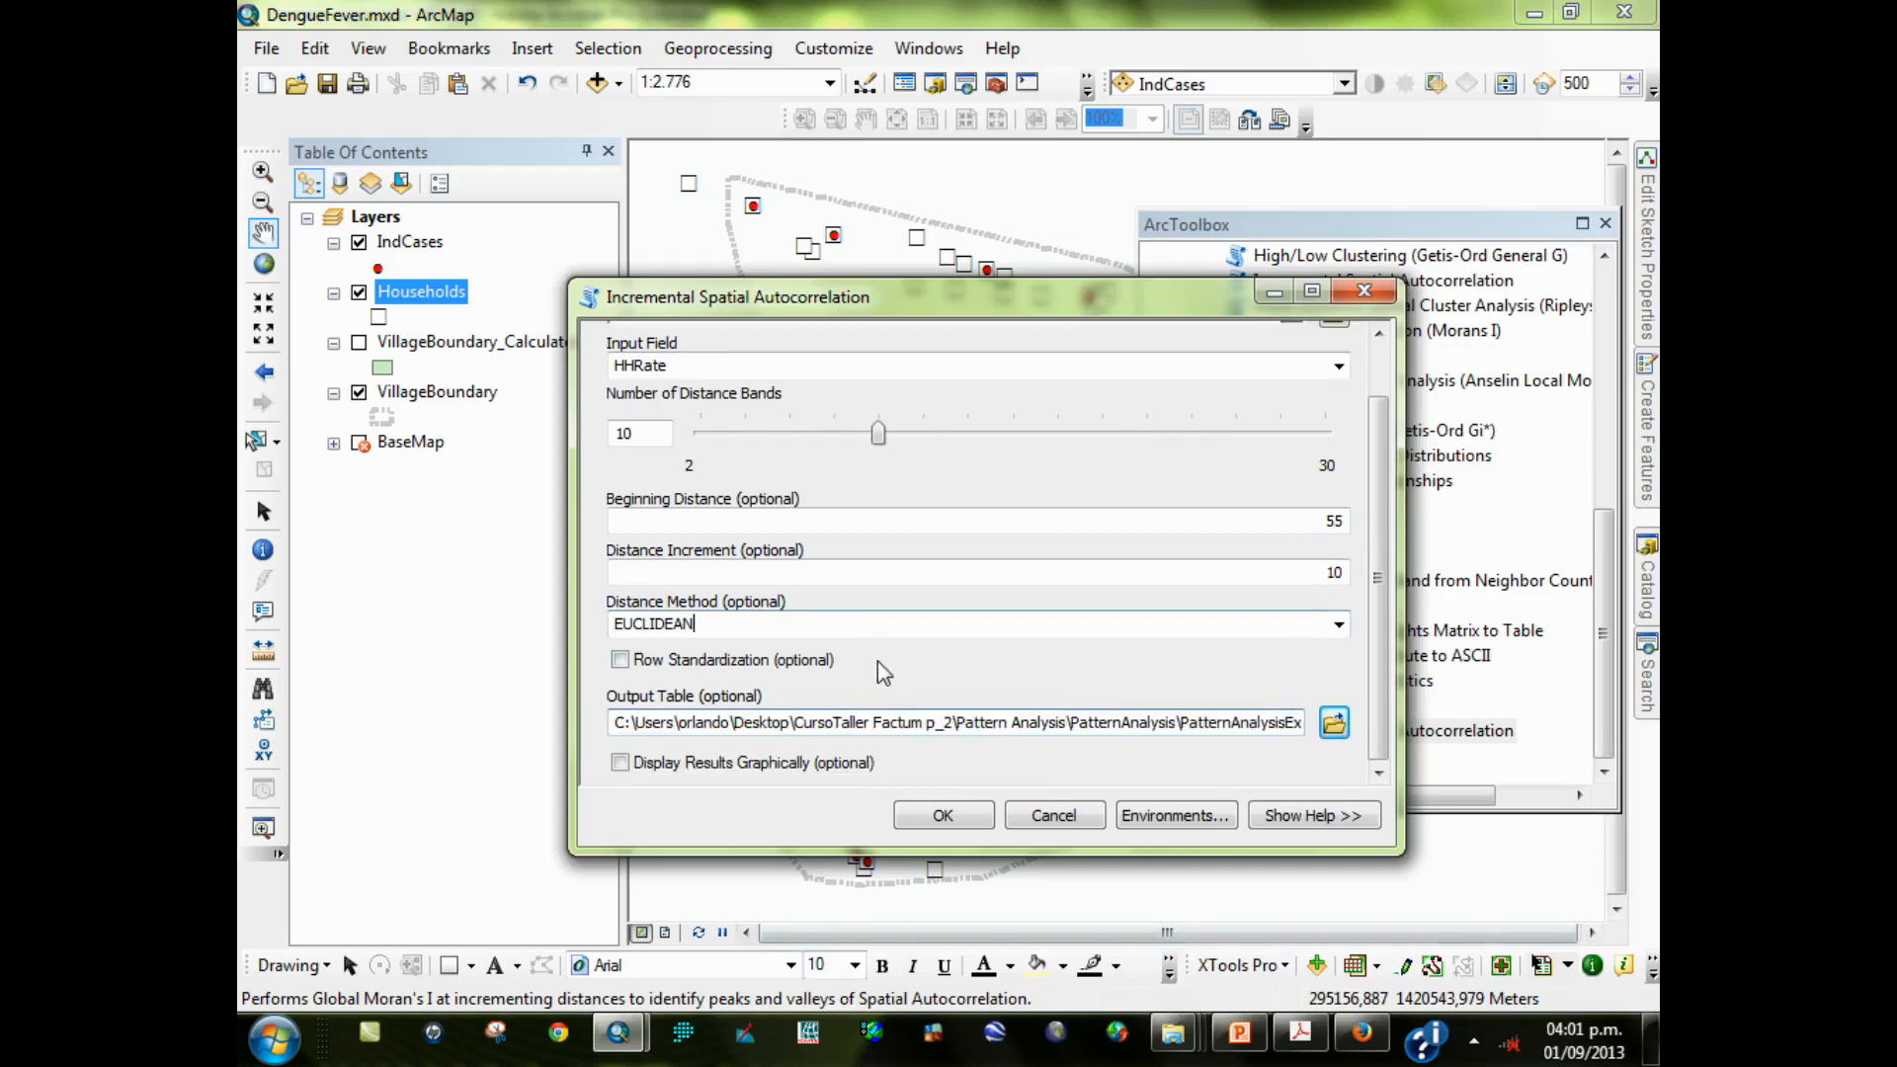
pyautogui.click(1311, 291)
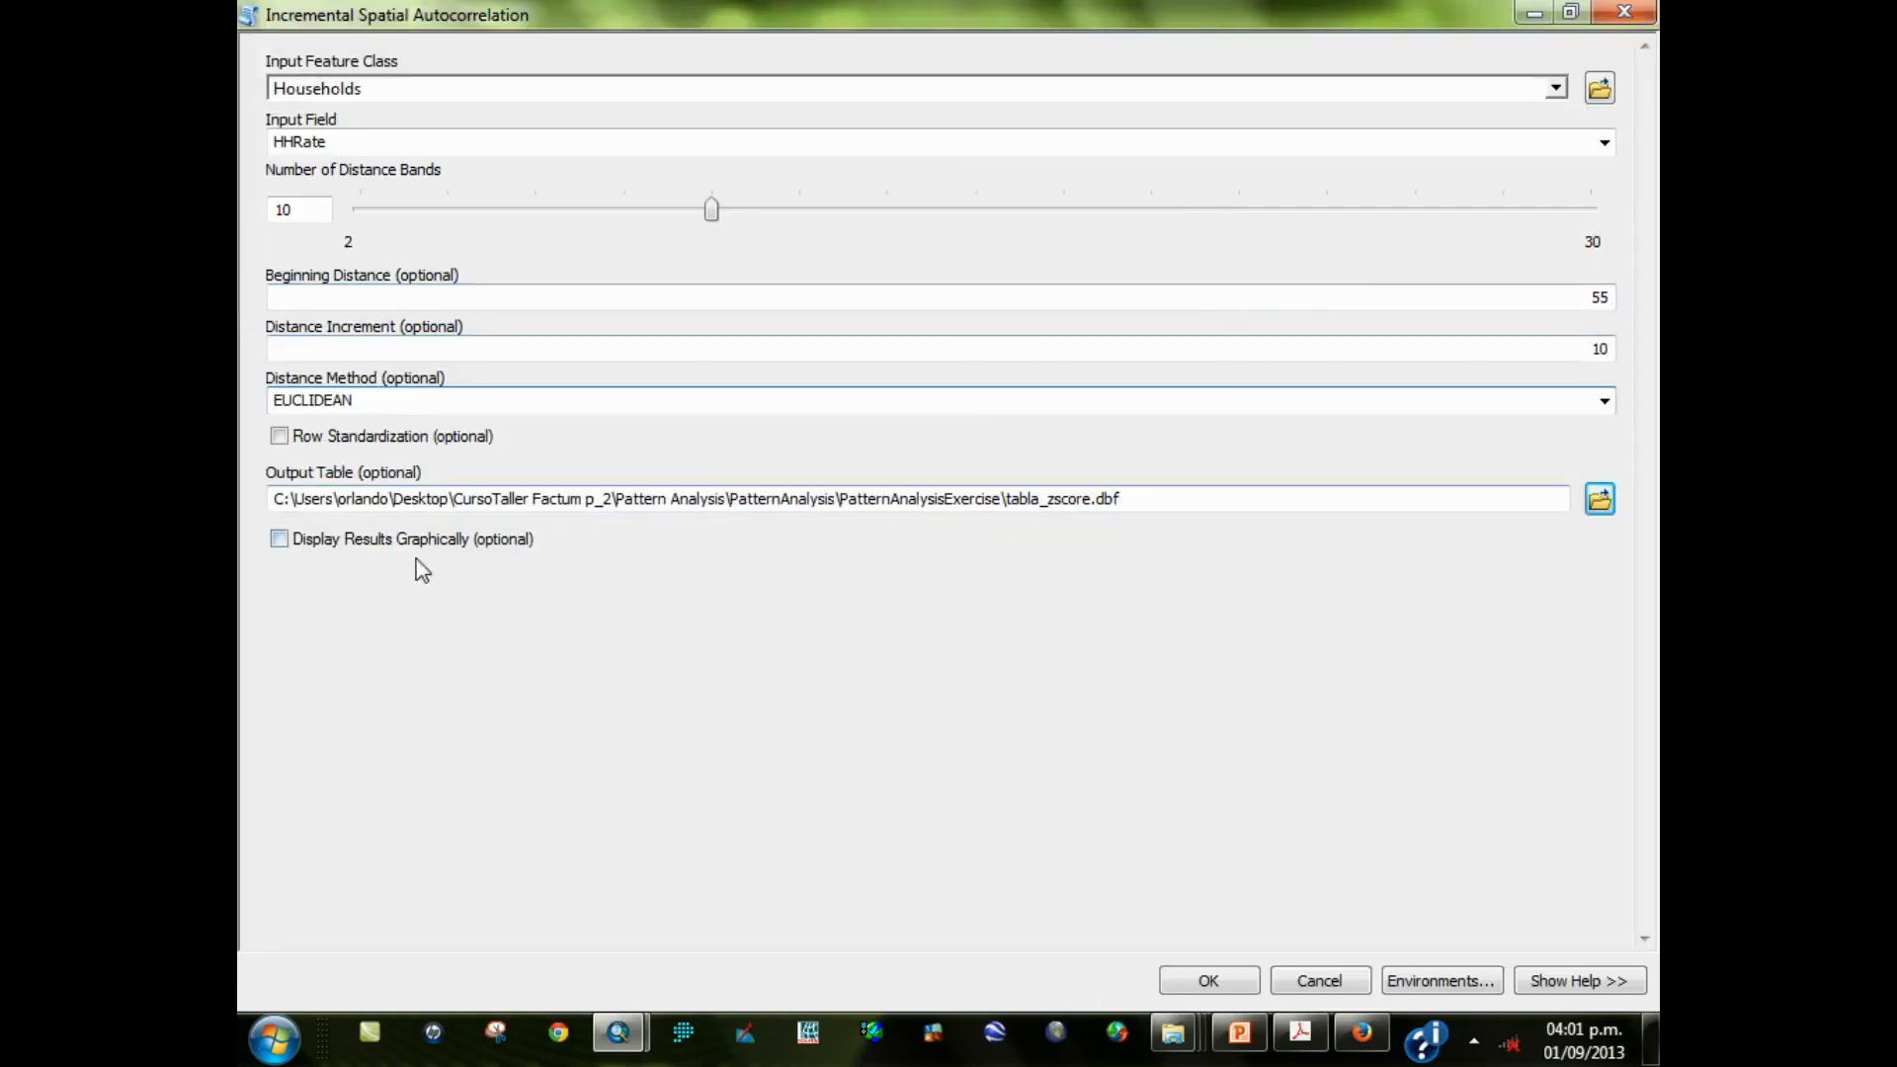
pyautogui.click(419, 543)
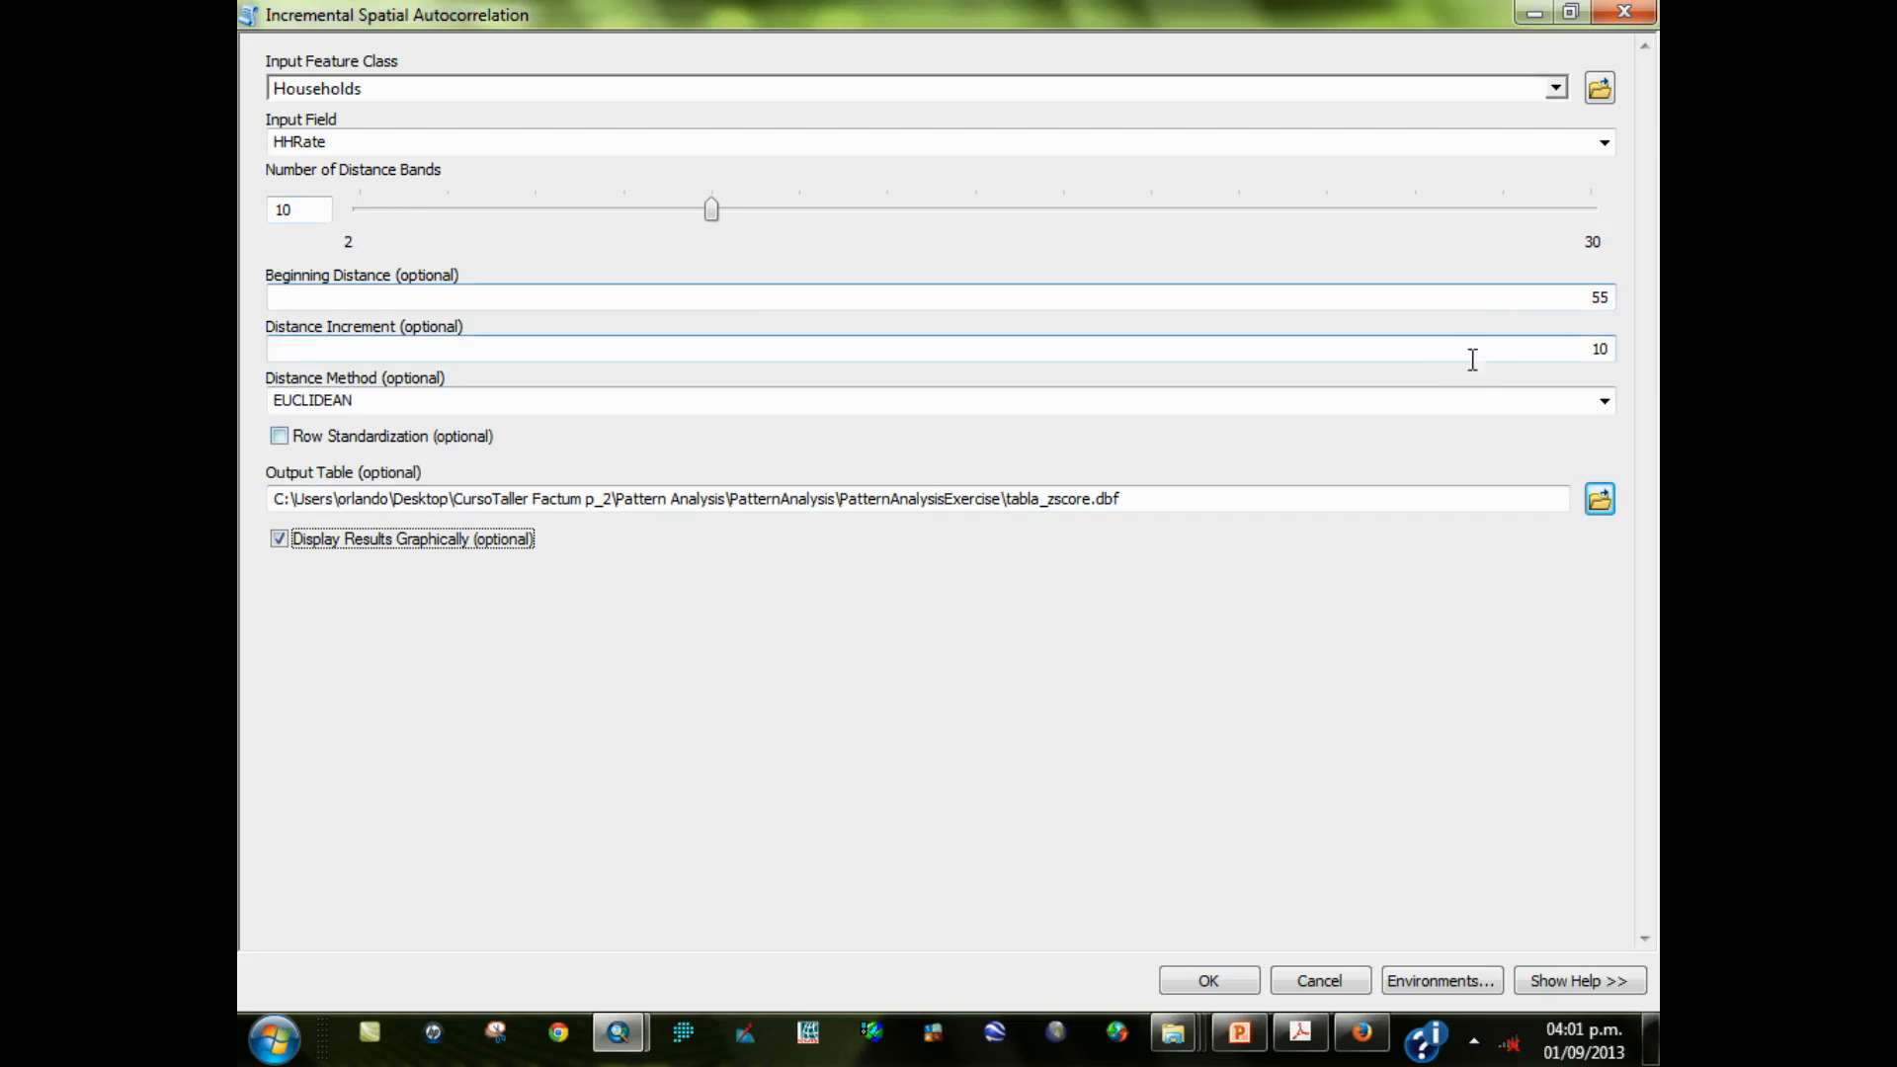
pyautogui.click(1333, 301)
pyautogui.click(1332, 350)
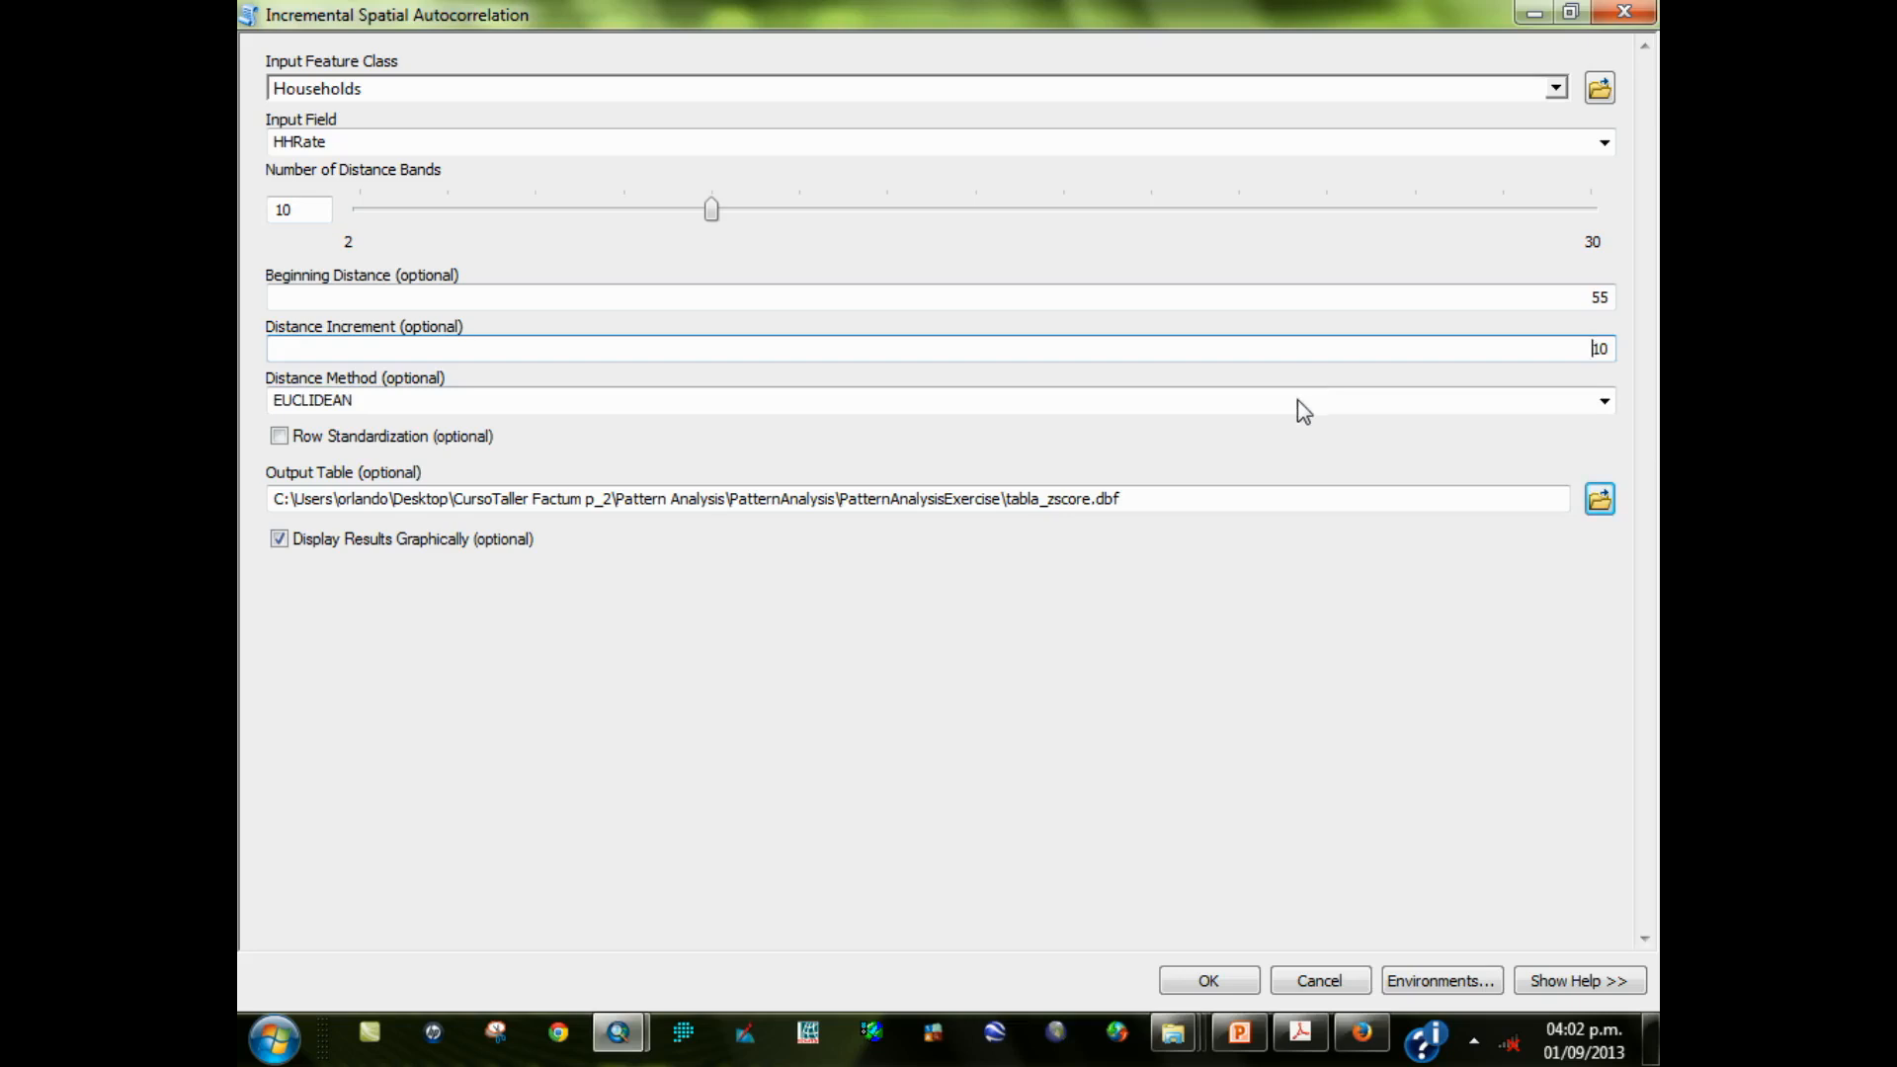
pyautogui.click(1220, 987)
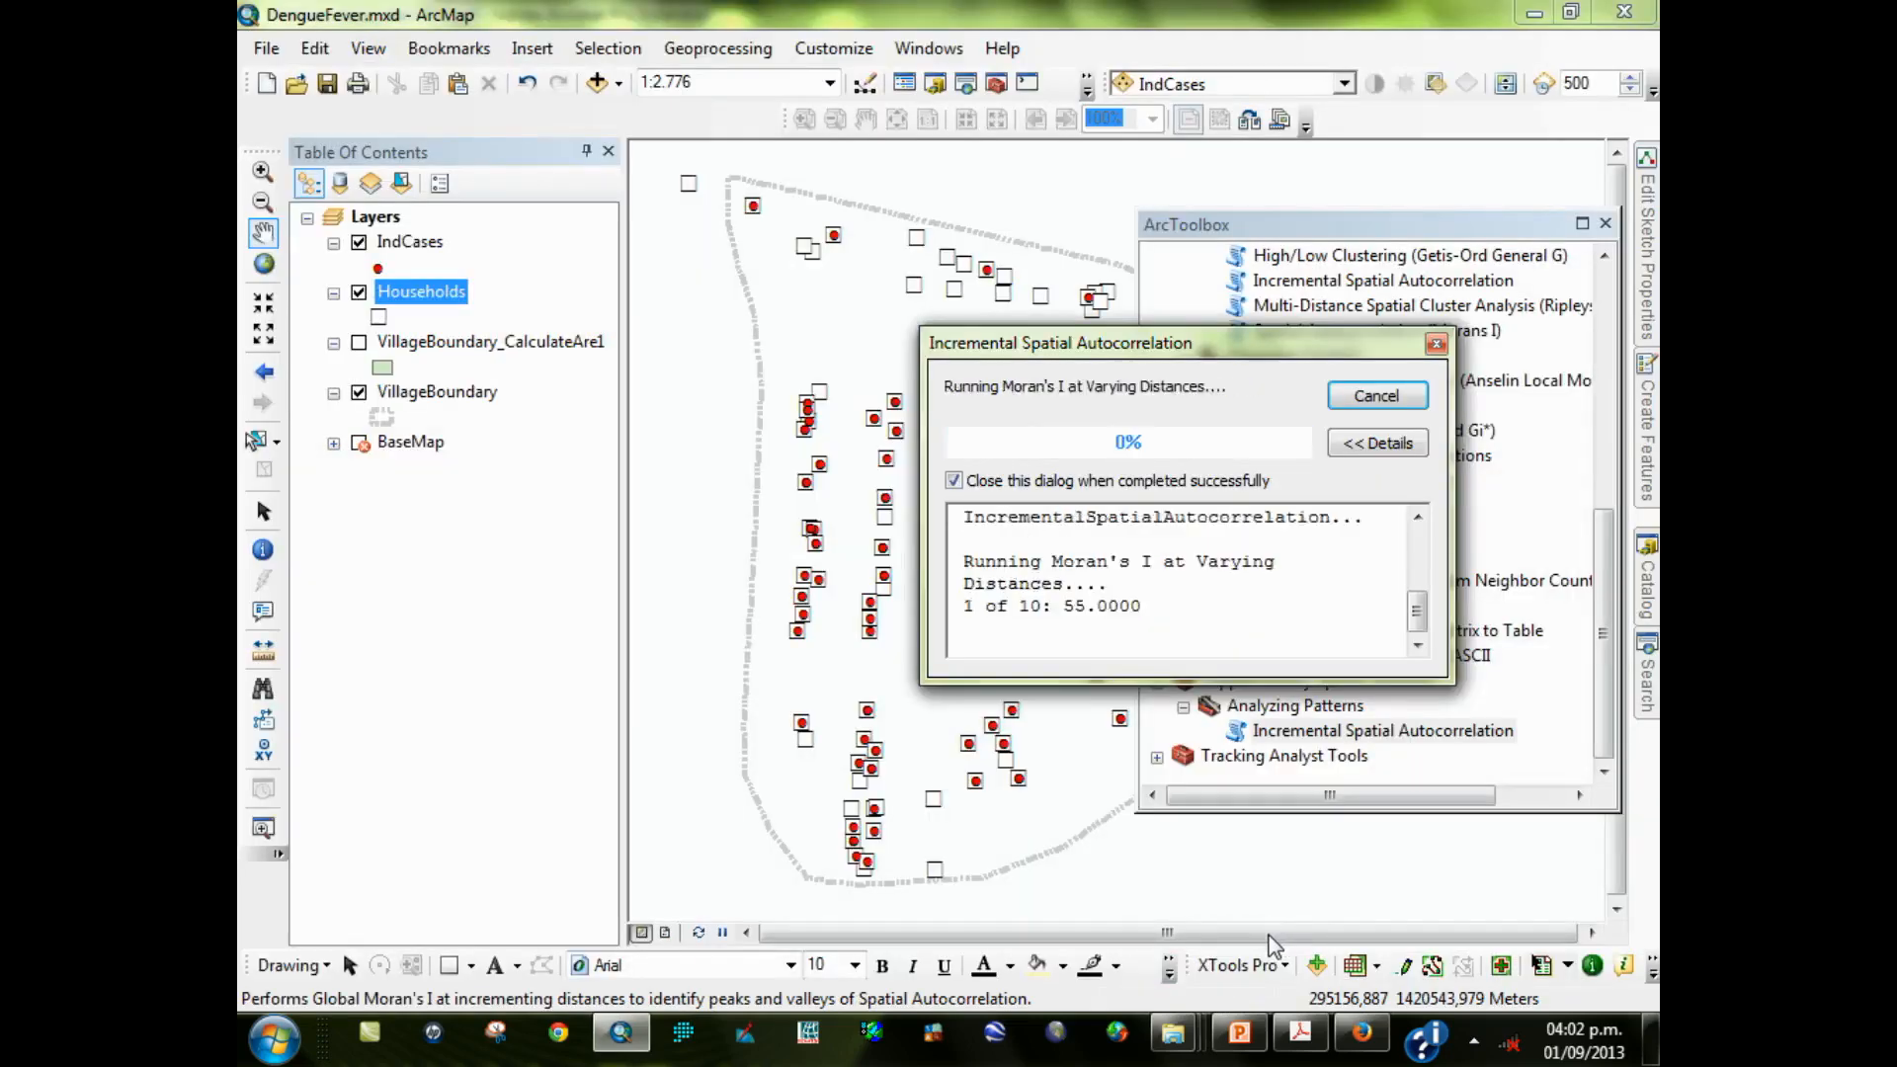
# Review the PDF guide's explanations of the observed nearest neighbor distance, Calculate Distance Band from Neighbor and the choice of distance band
pyautogui.click(1300, 1033)
pyautogui.scroll(7, 1185, 563)
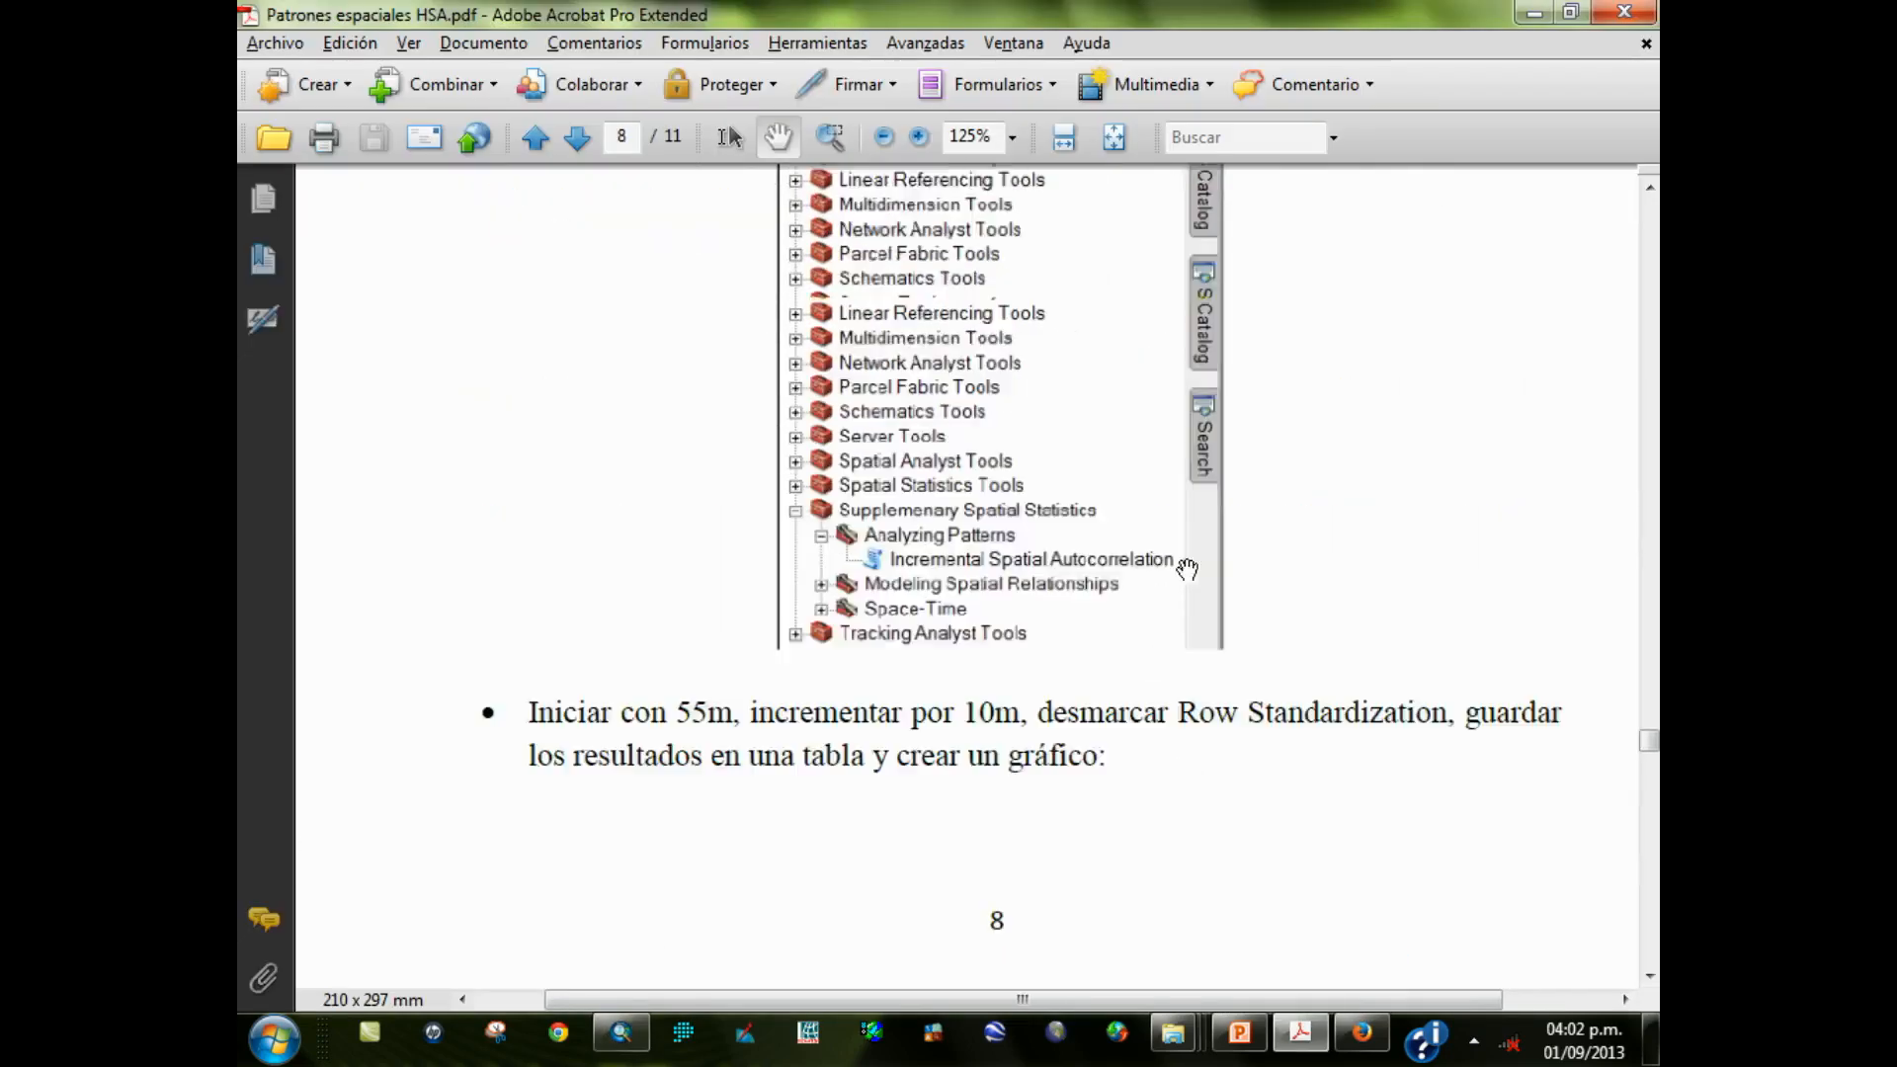
pyautogui.scroll(10, 1186, 568)
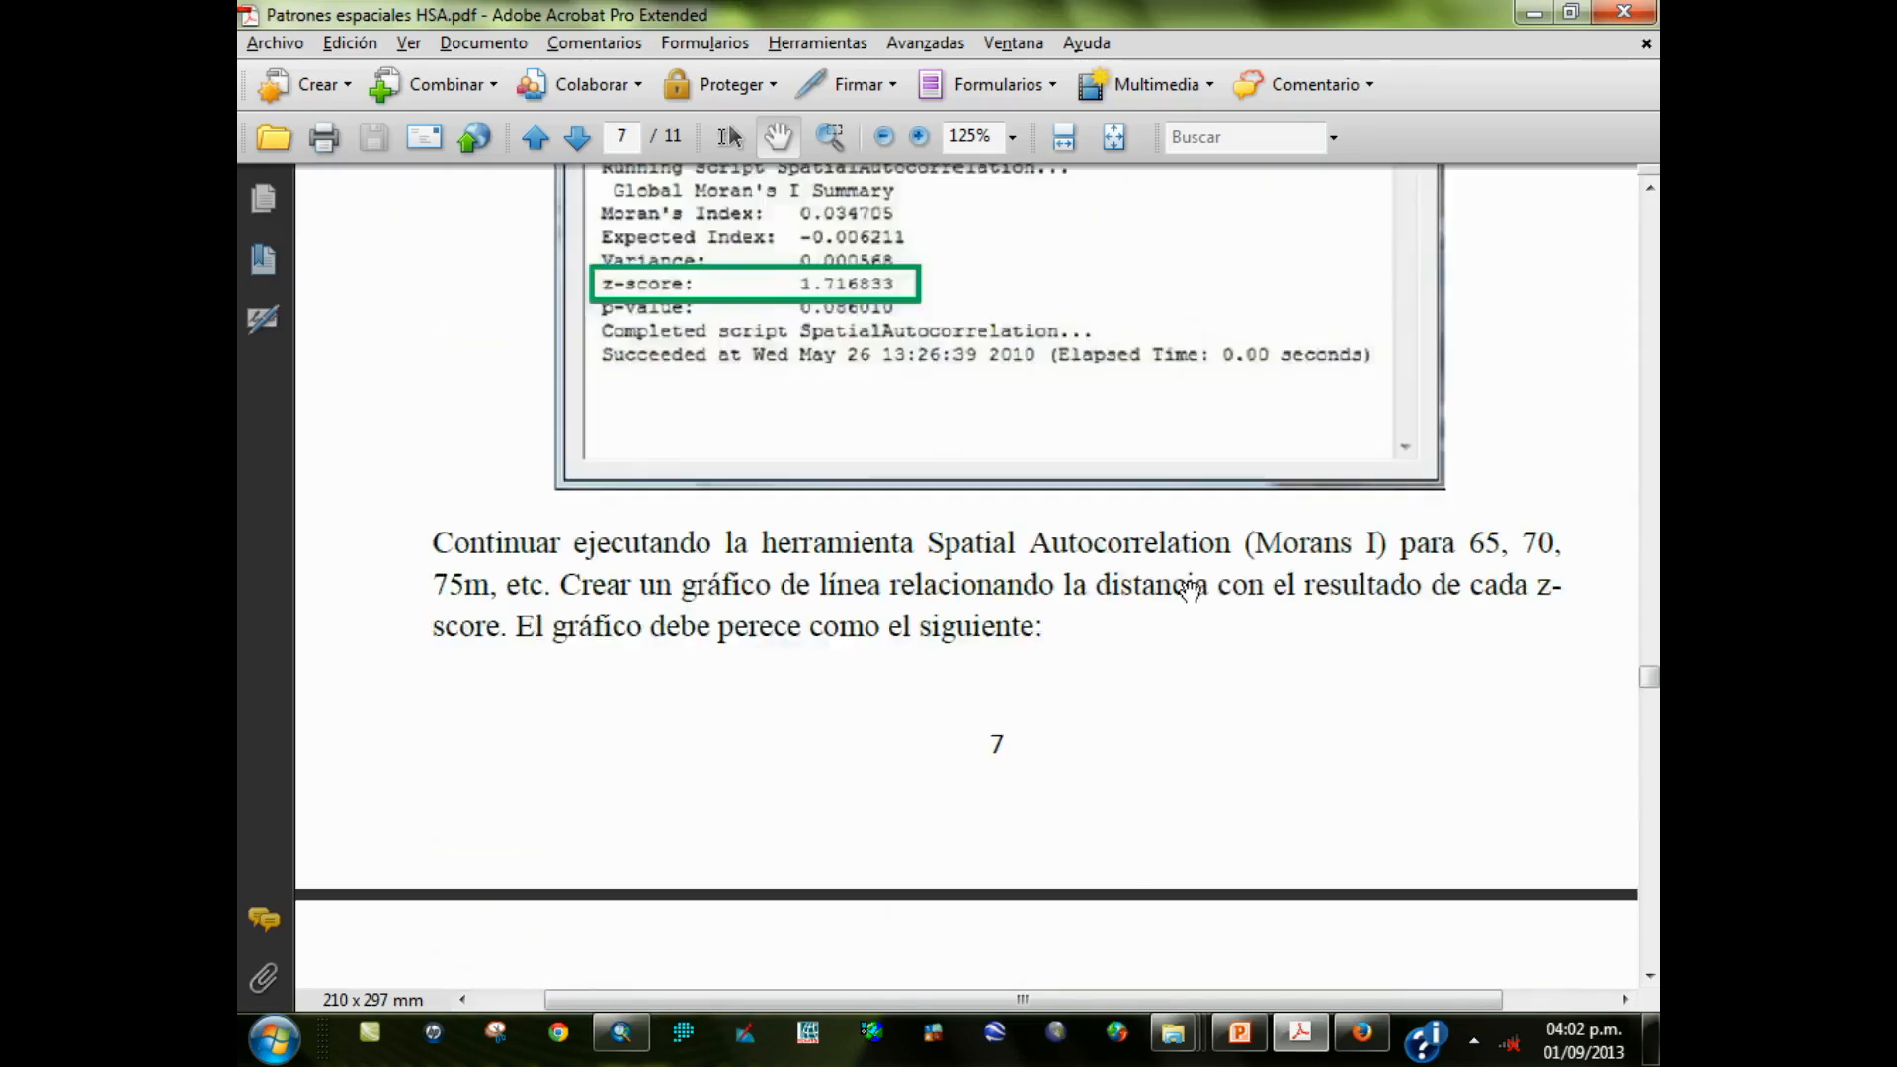
pyautogui.scroll(8, 1191, 590)
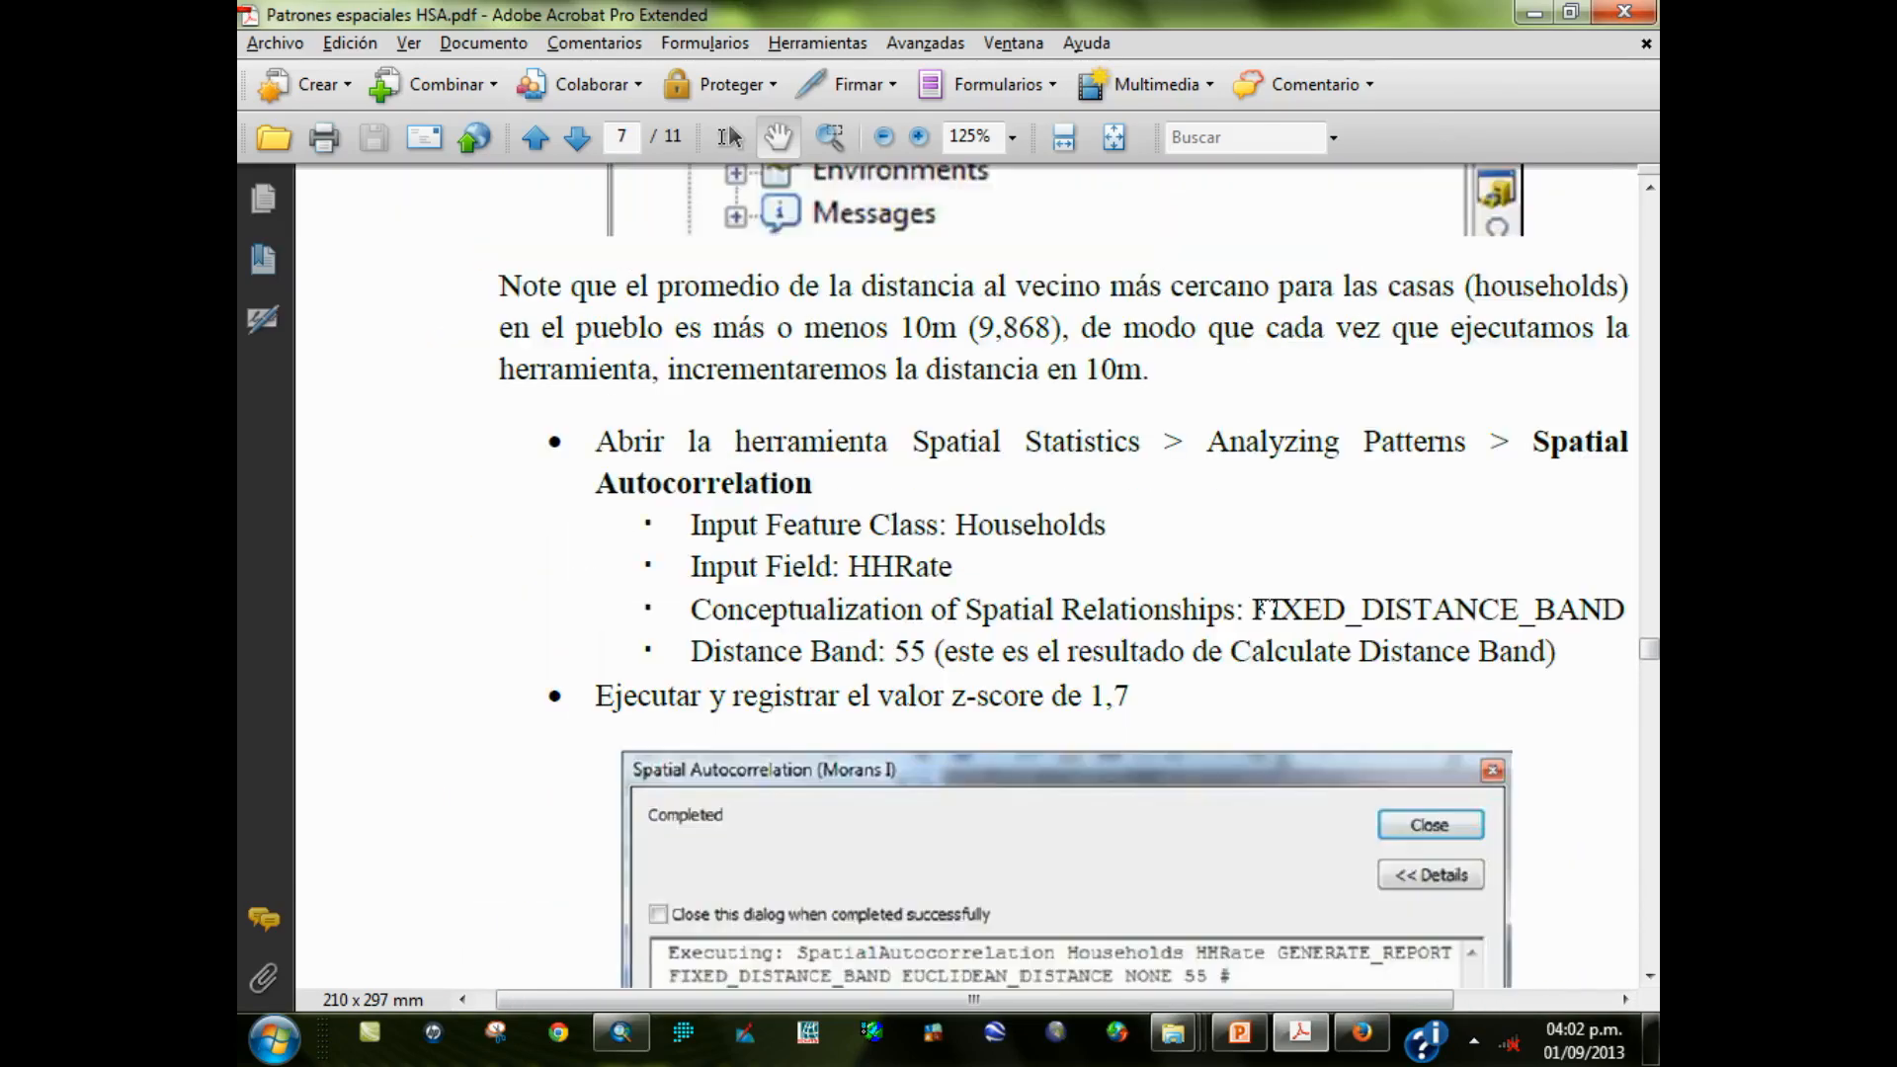
pyautogui.scroll(8, 1269, 610)
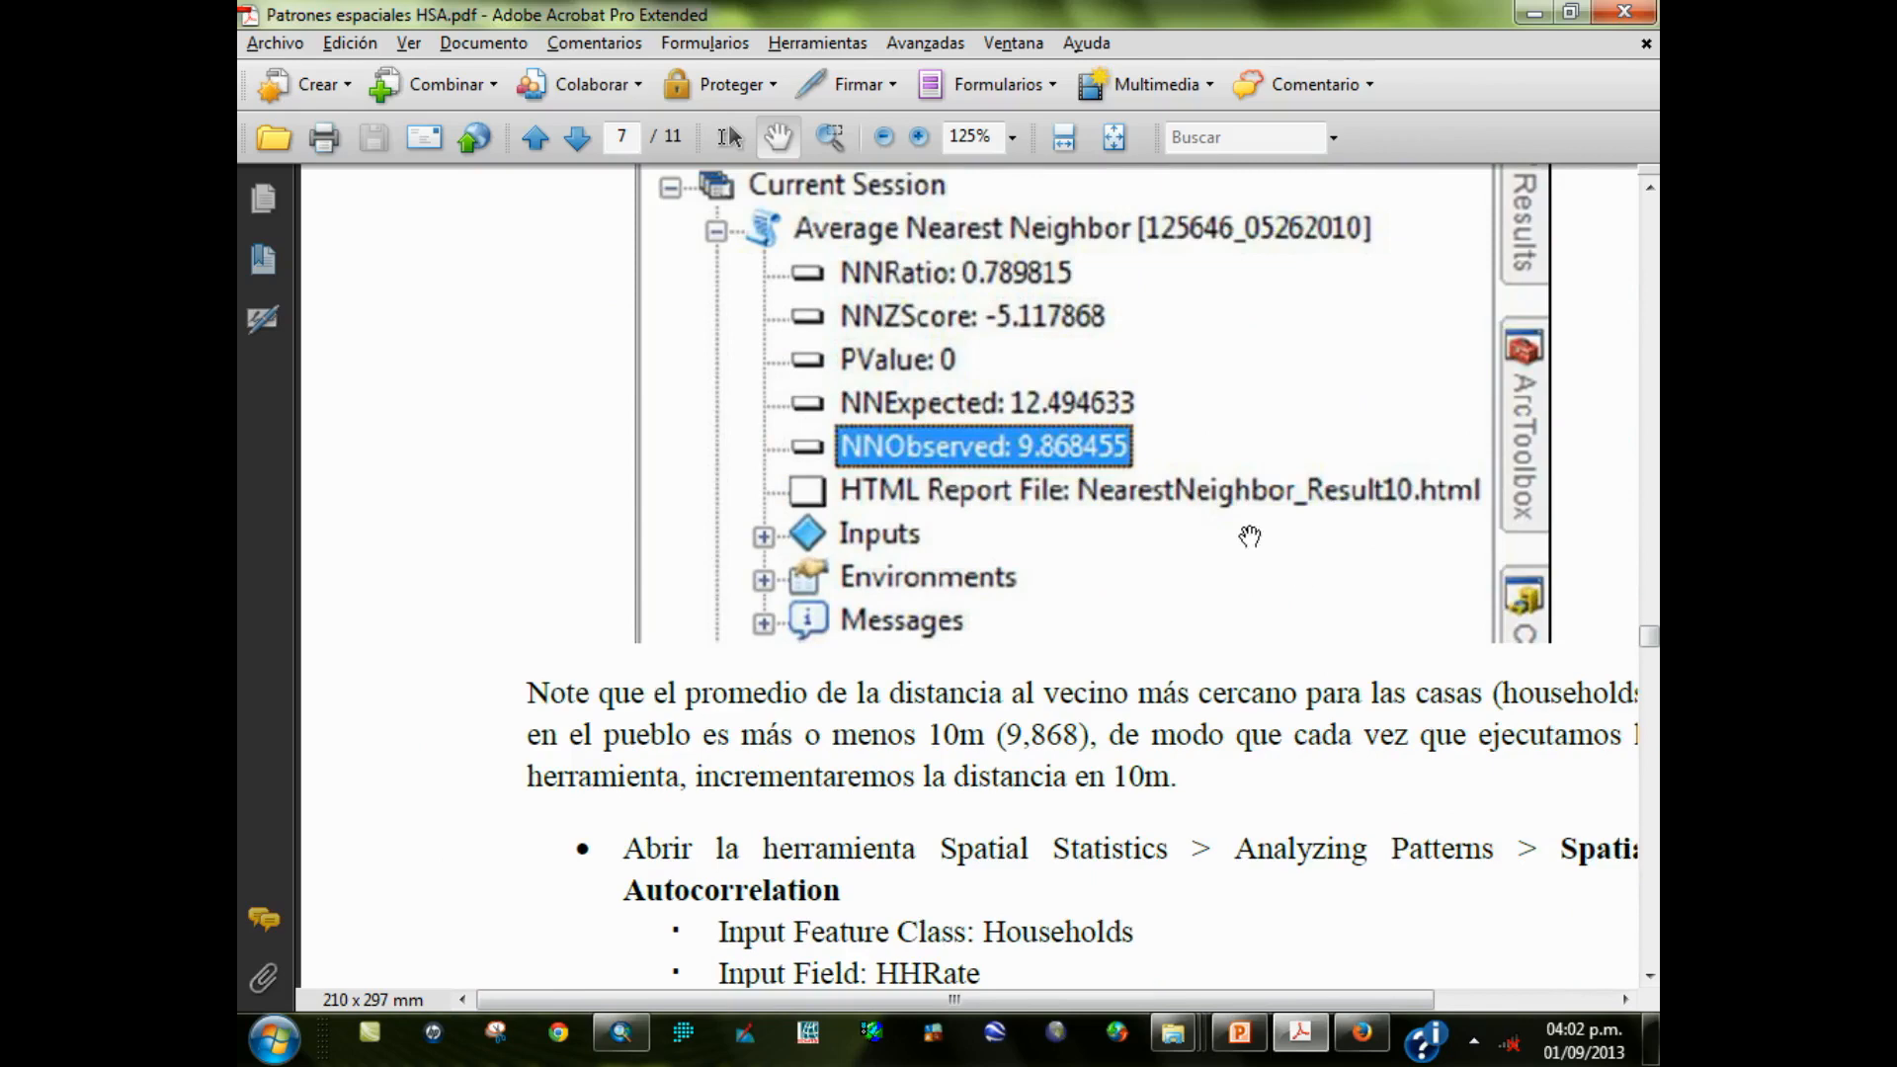
pyautogui.scroll(10, 1250, 494)
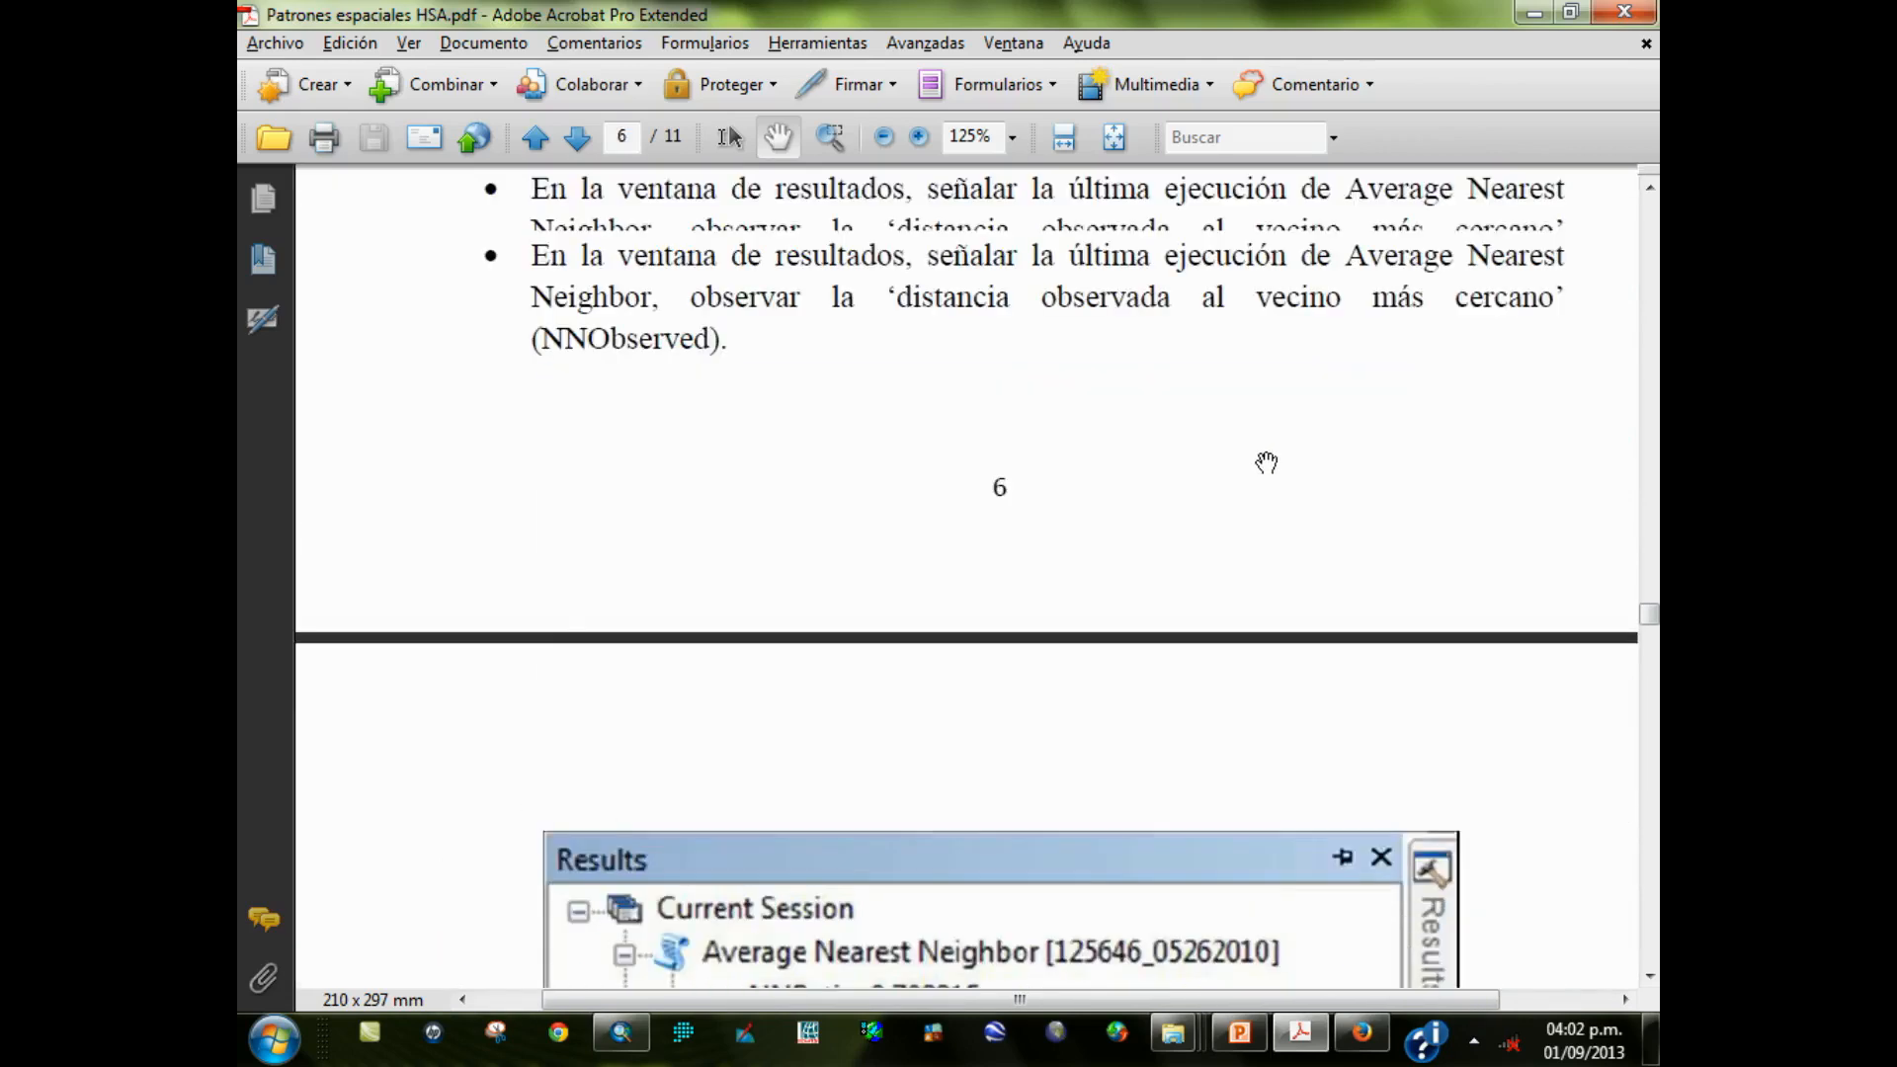
pyautogui.scroll(5, 1186, 514)
pyautogui.scroll(1, 1111, 579)
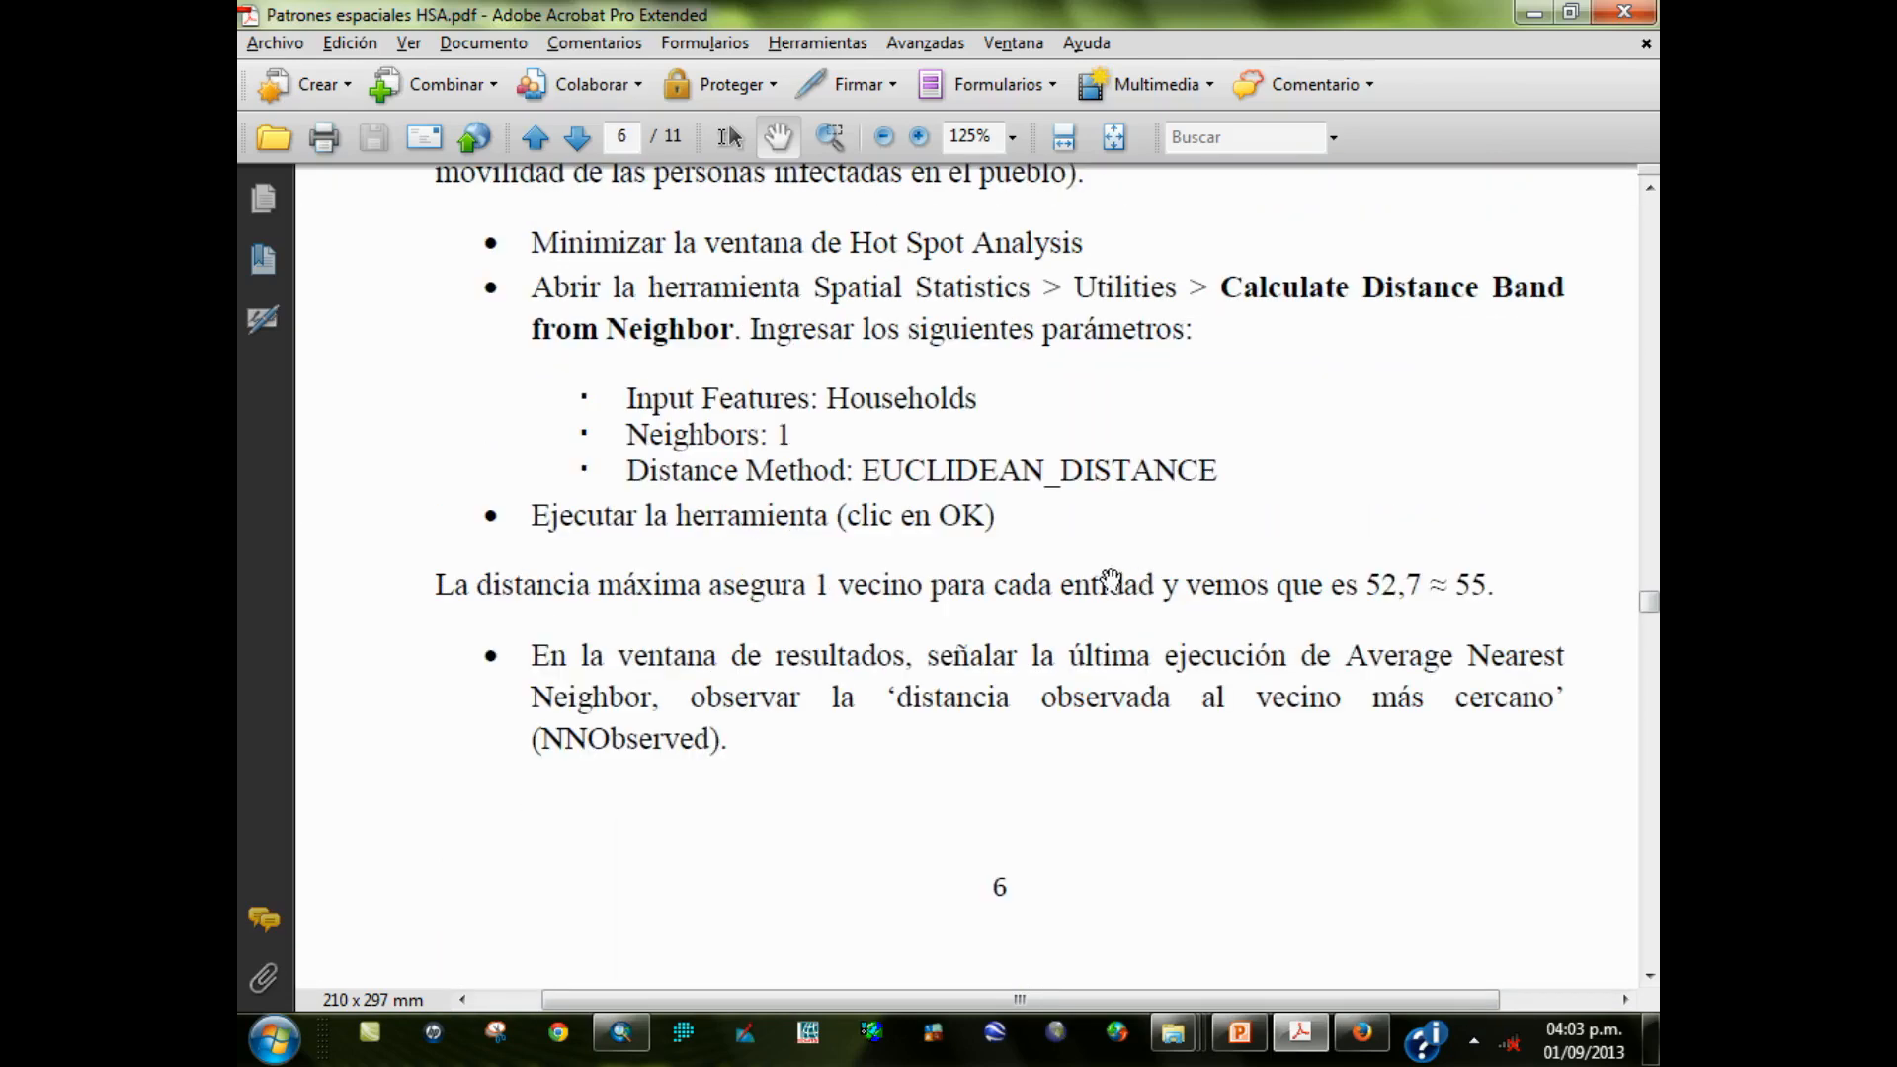
pyautogui.moveTo(1137, 589); pyautogui.dragTo(1176, 697)
pyautogui.scroll(10, 1124, 717)
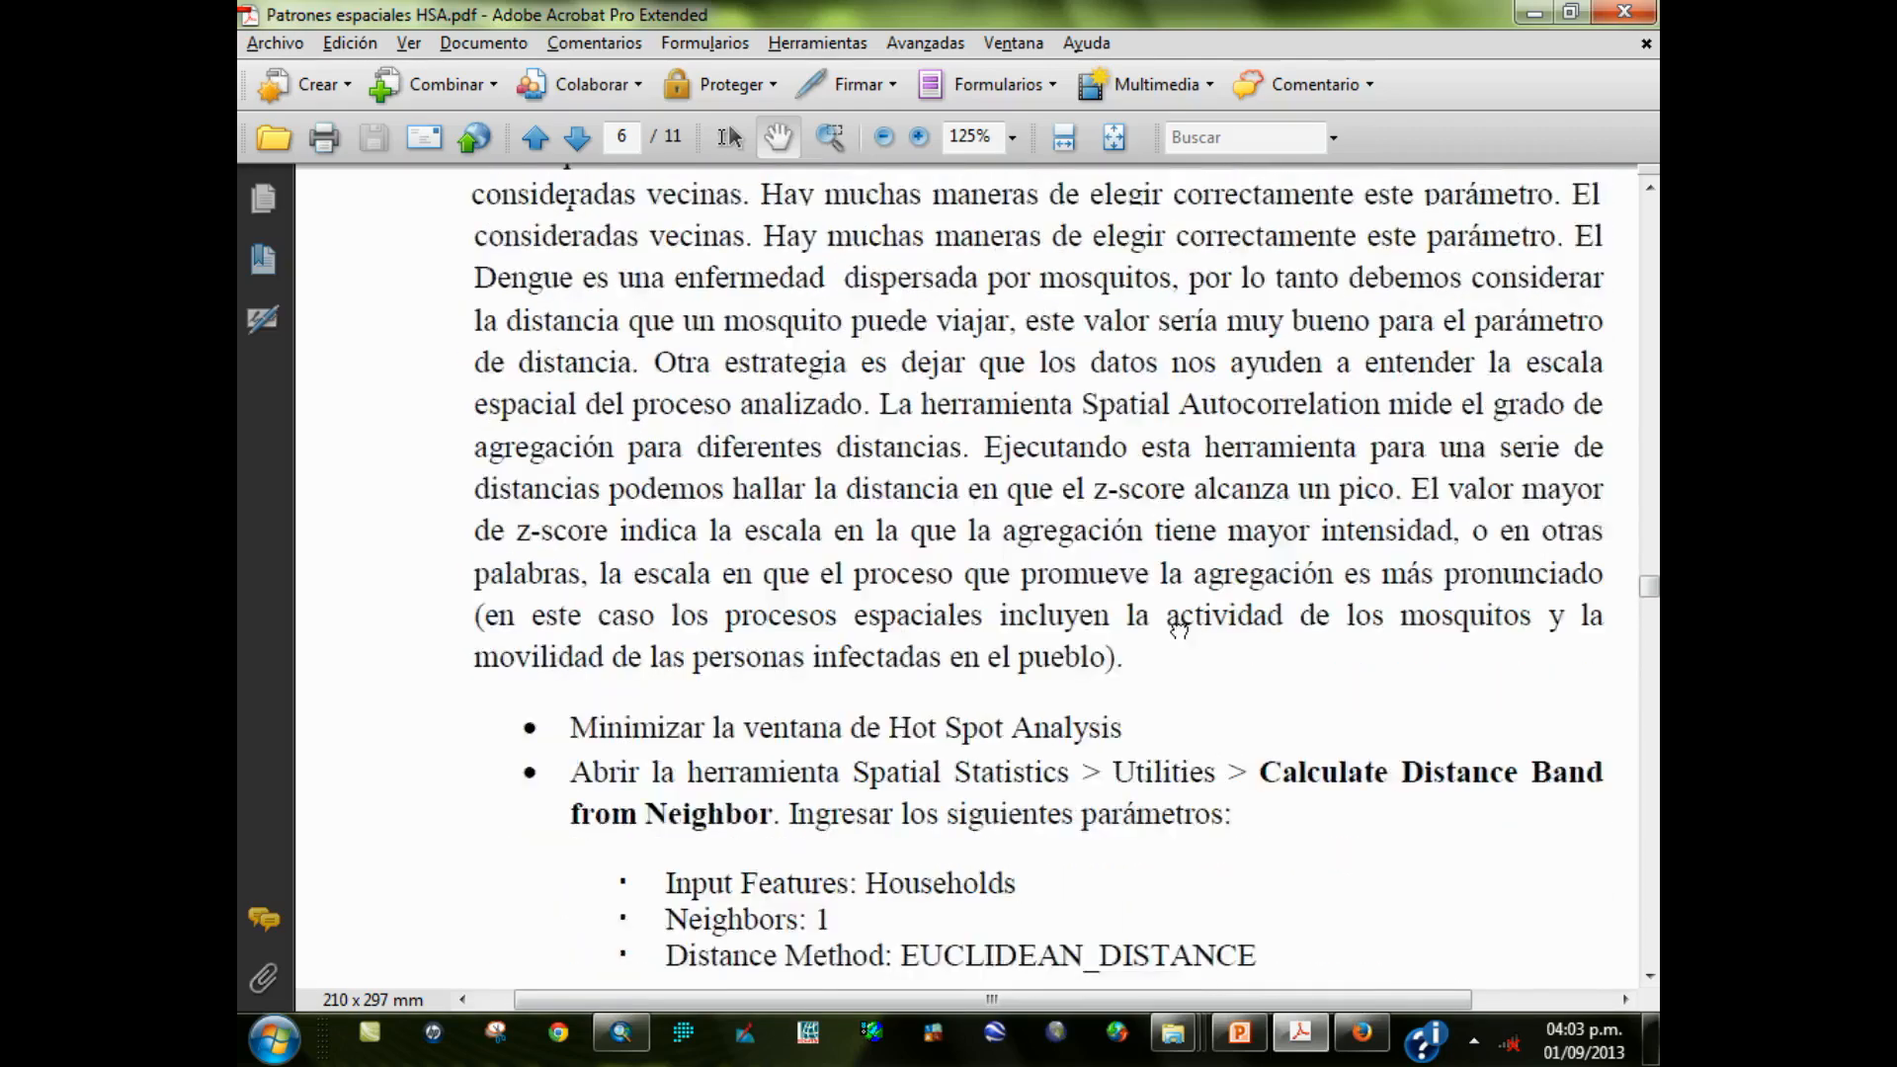
pyautogui.scroll(2, 1151, 713)
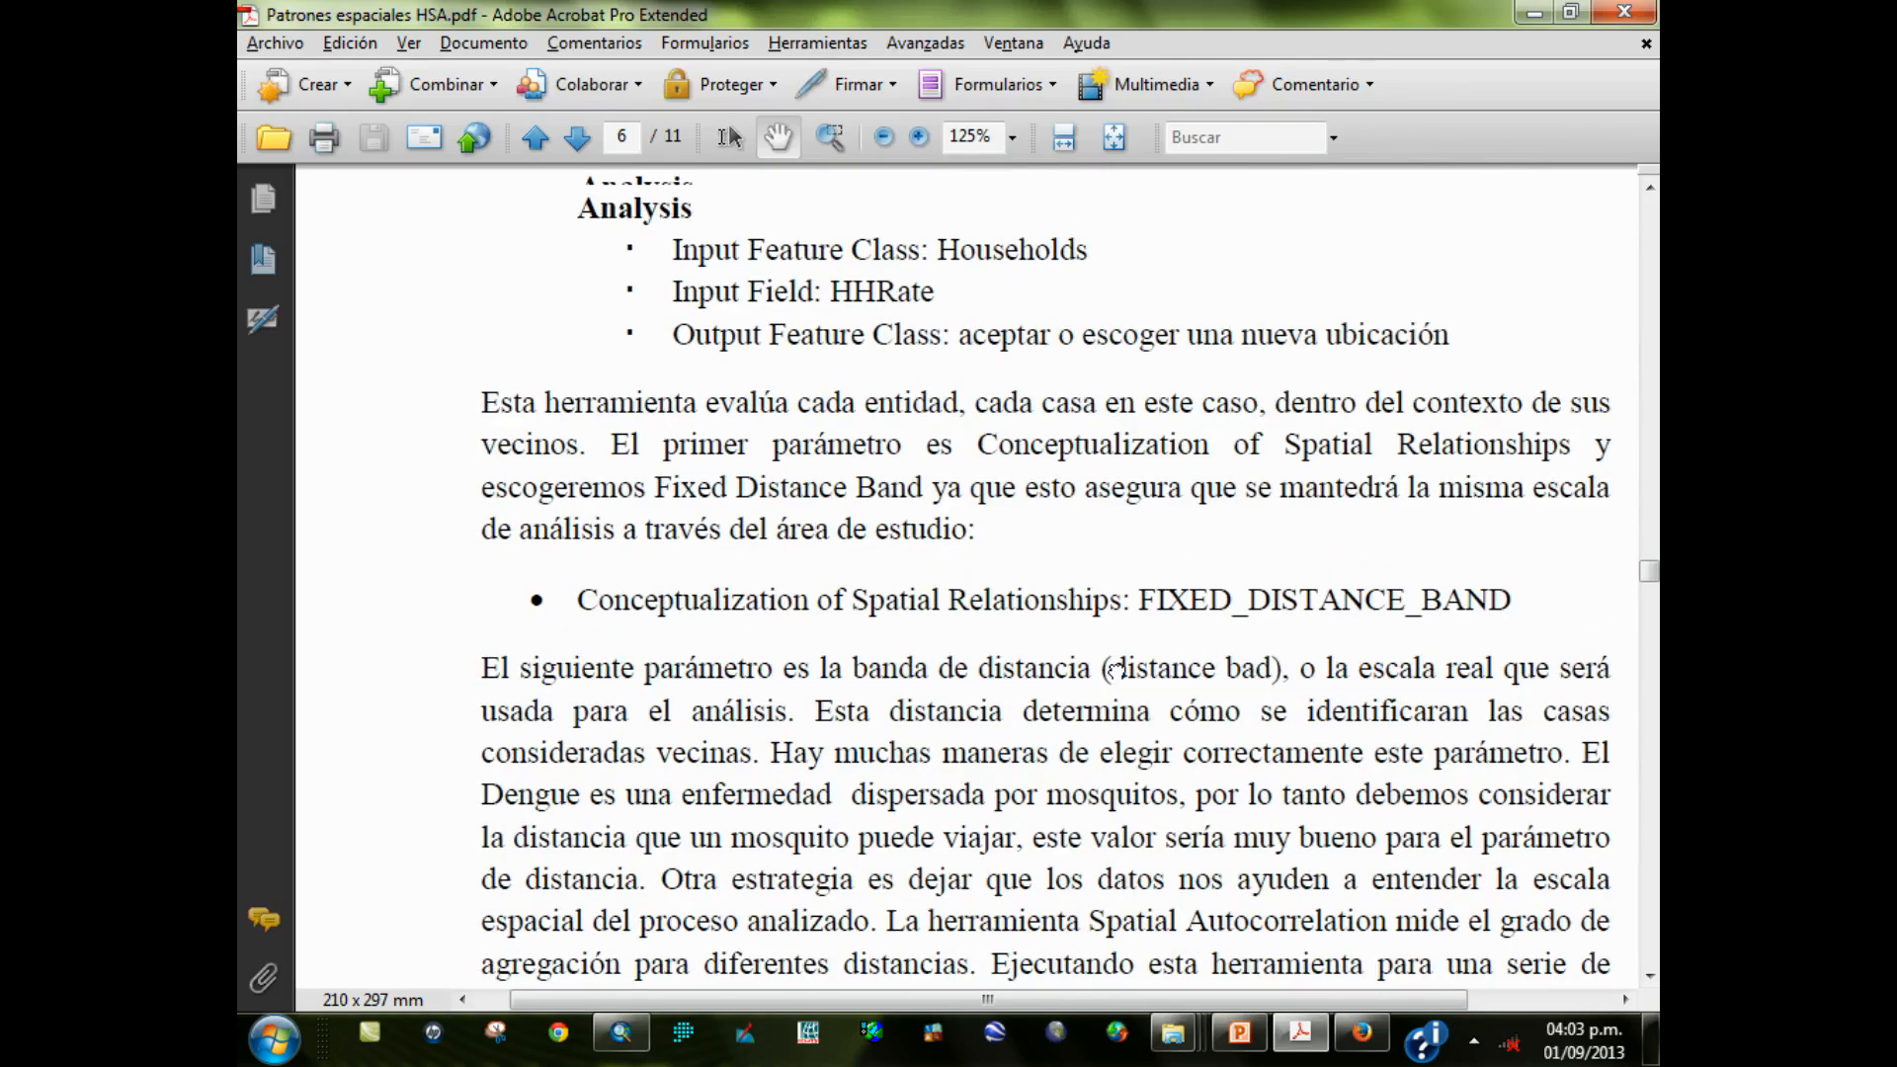
# Read the PDF guide's Spatial Autocorrelation parameters, its z-score example and the instructions for charting z-score against distance
pyautogui.scroll(-10, 1115, 670)
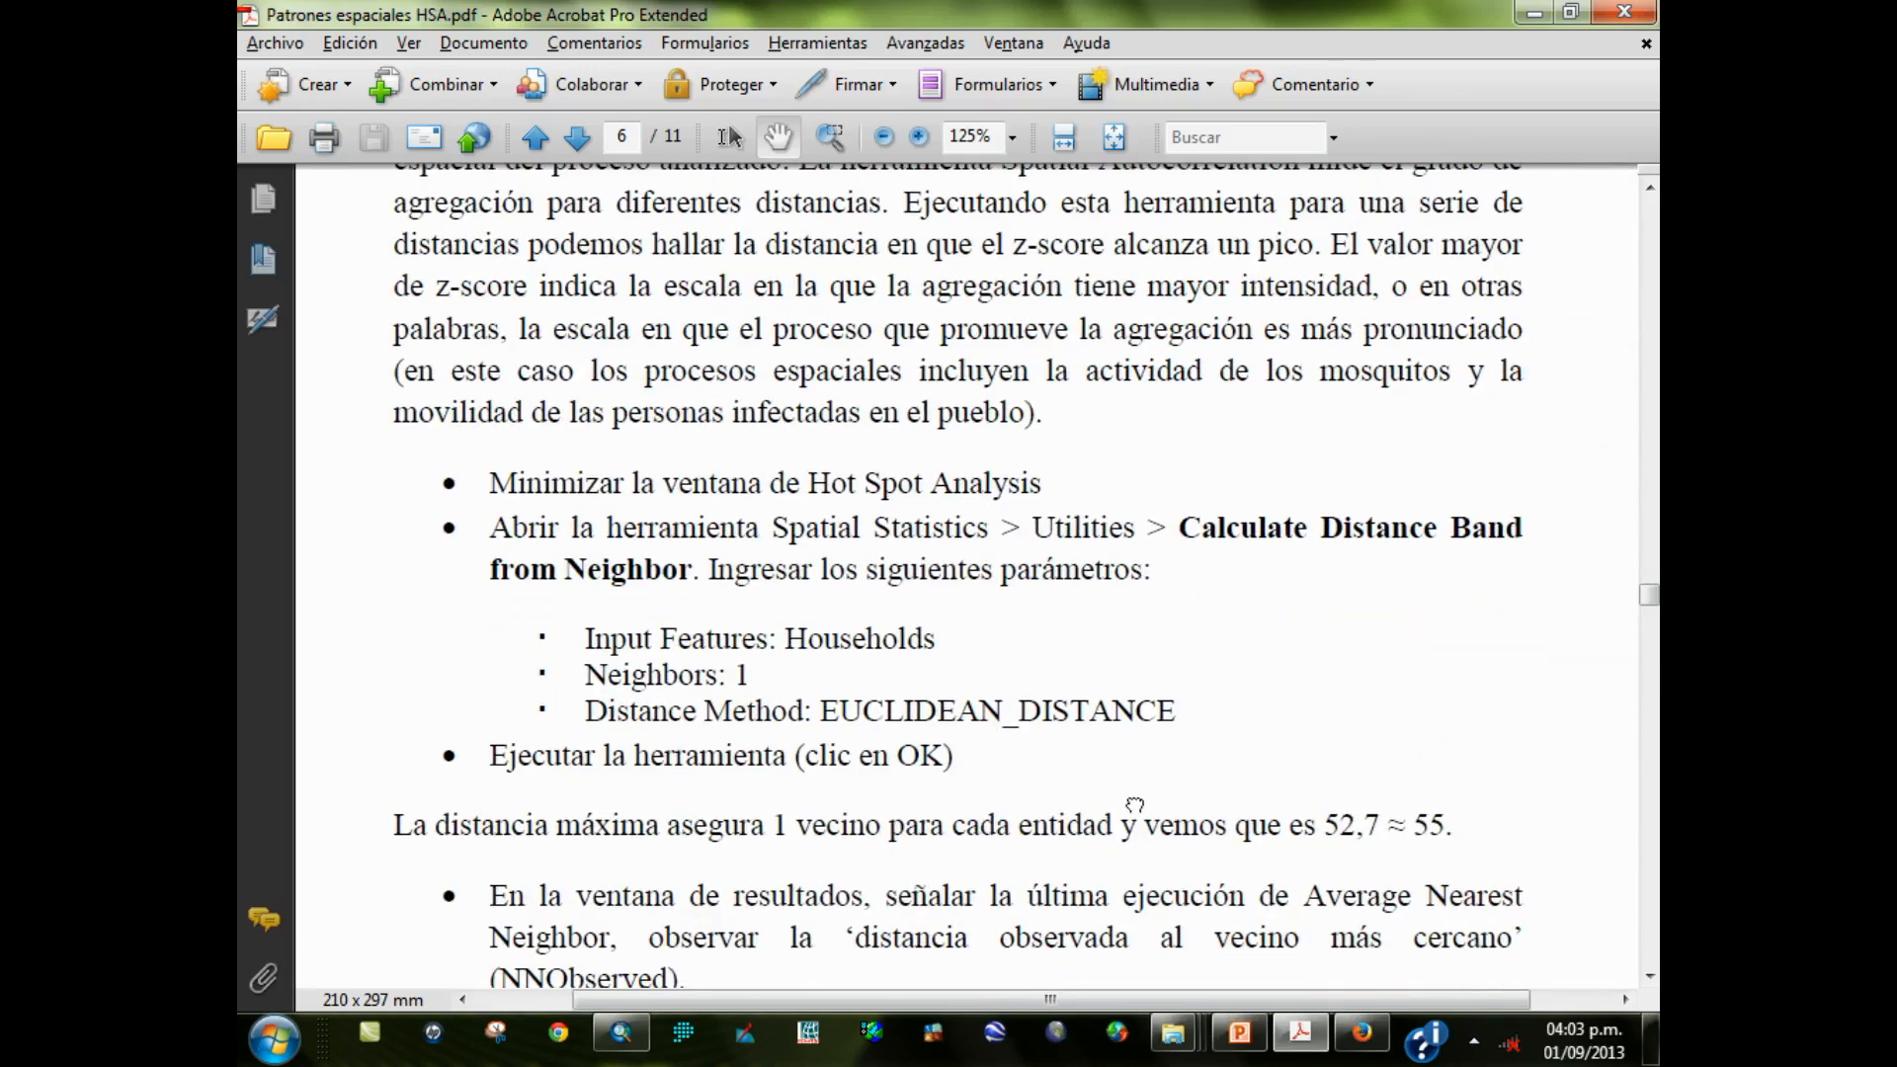
pyautogui.scroll(-2, 1134, 806)
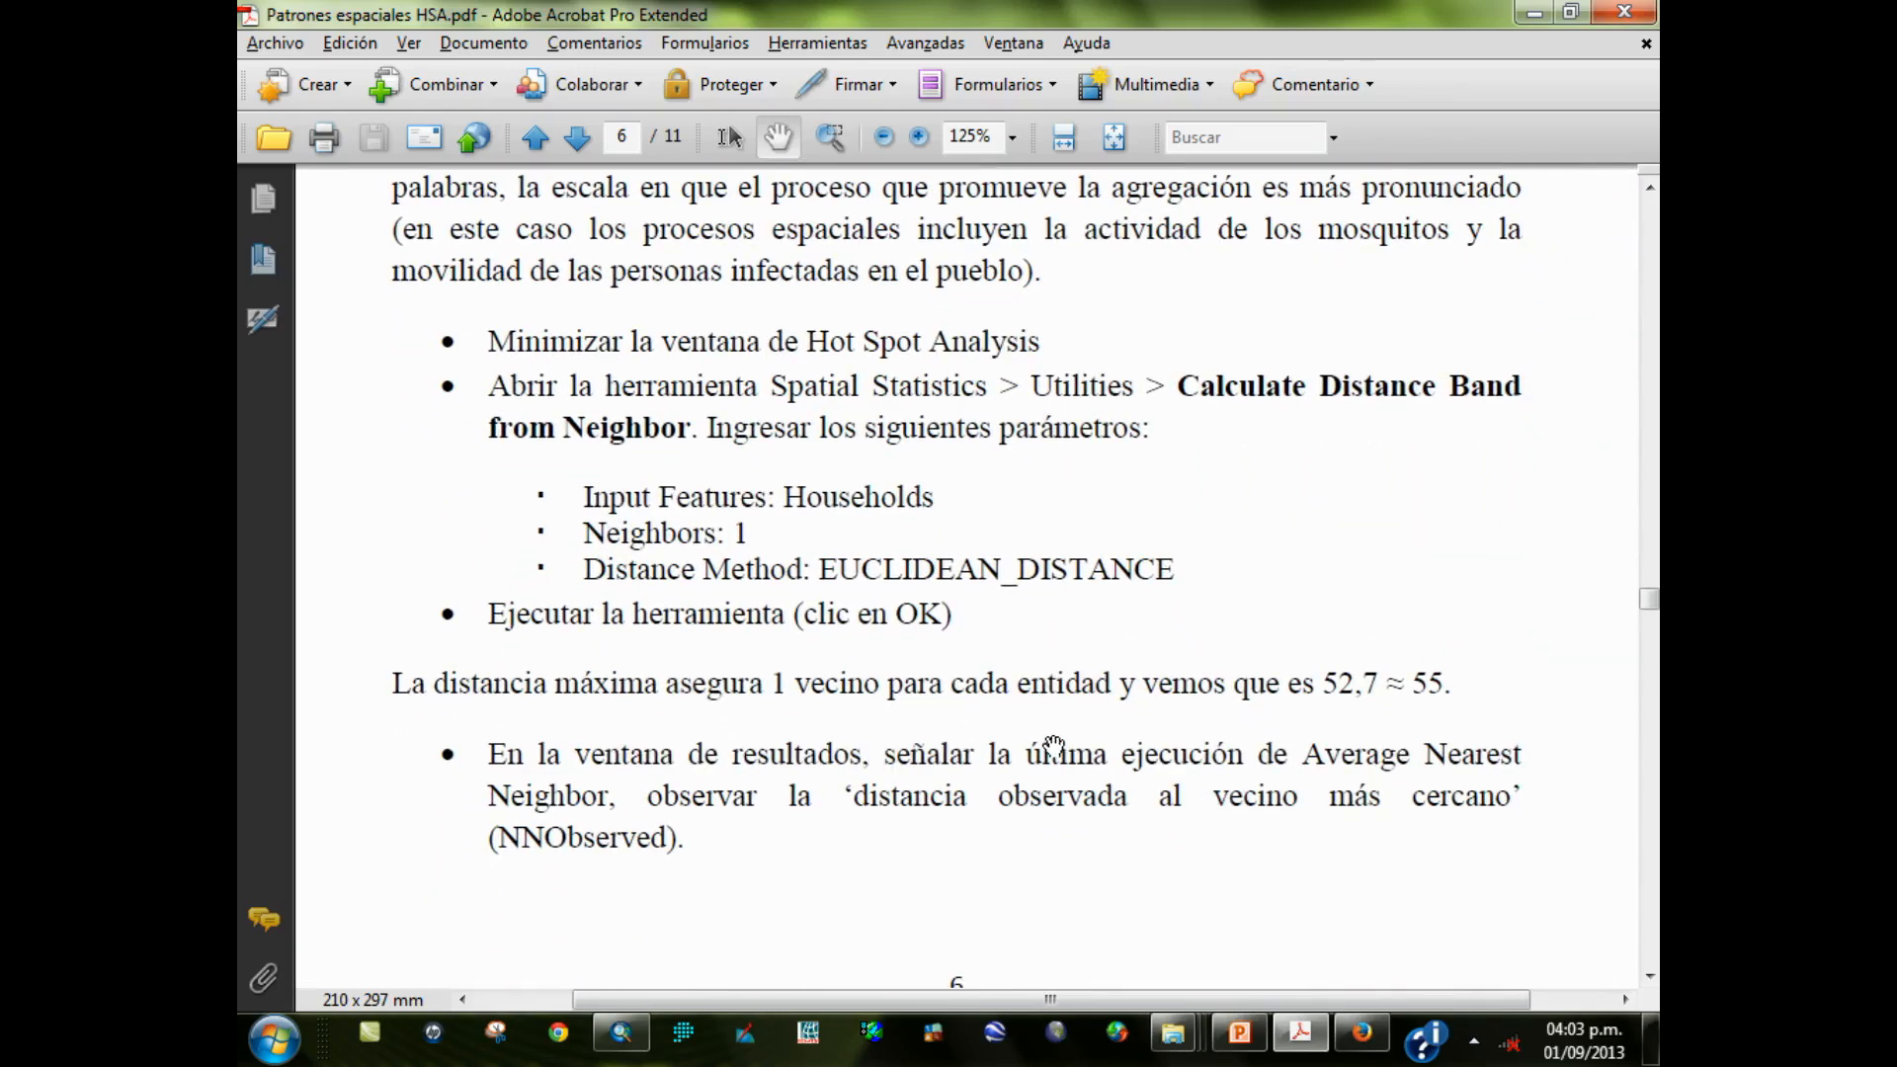
pyautogui.scroll(-16, 1059, 736)
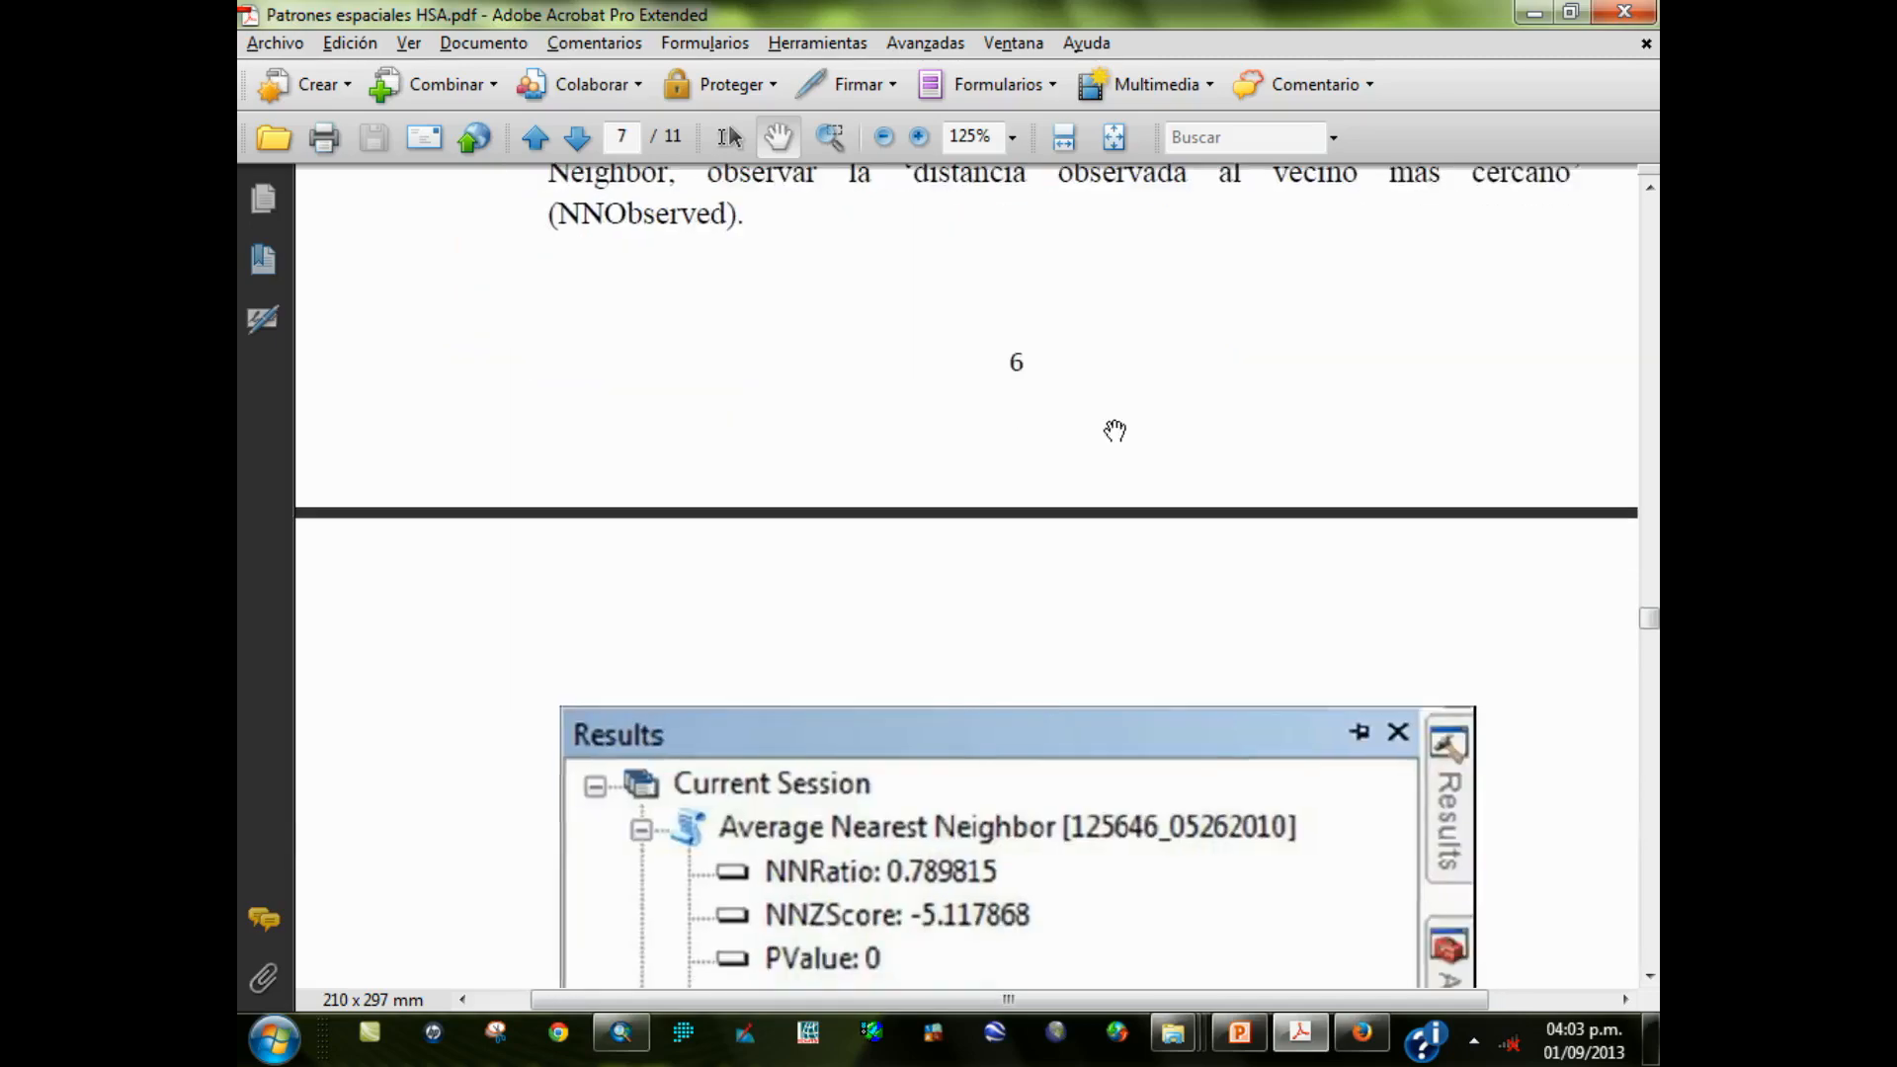
pyautogui.scroll(-12, 1085, 411)
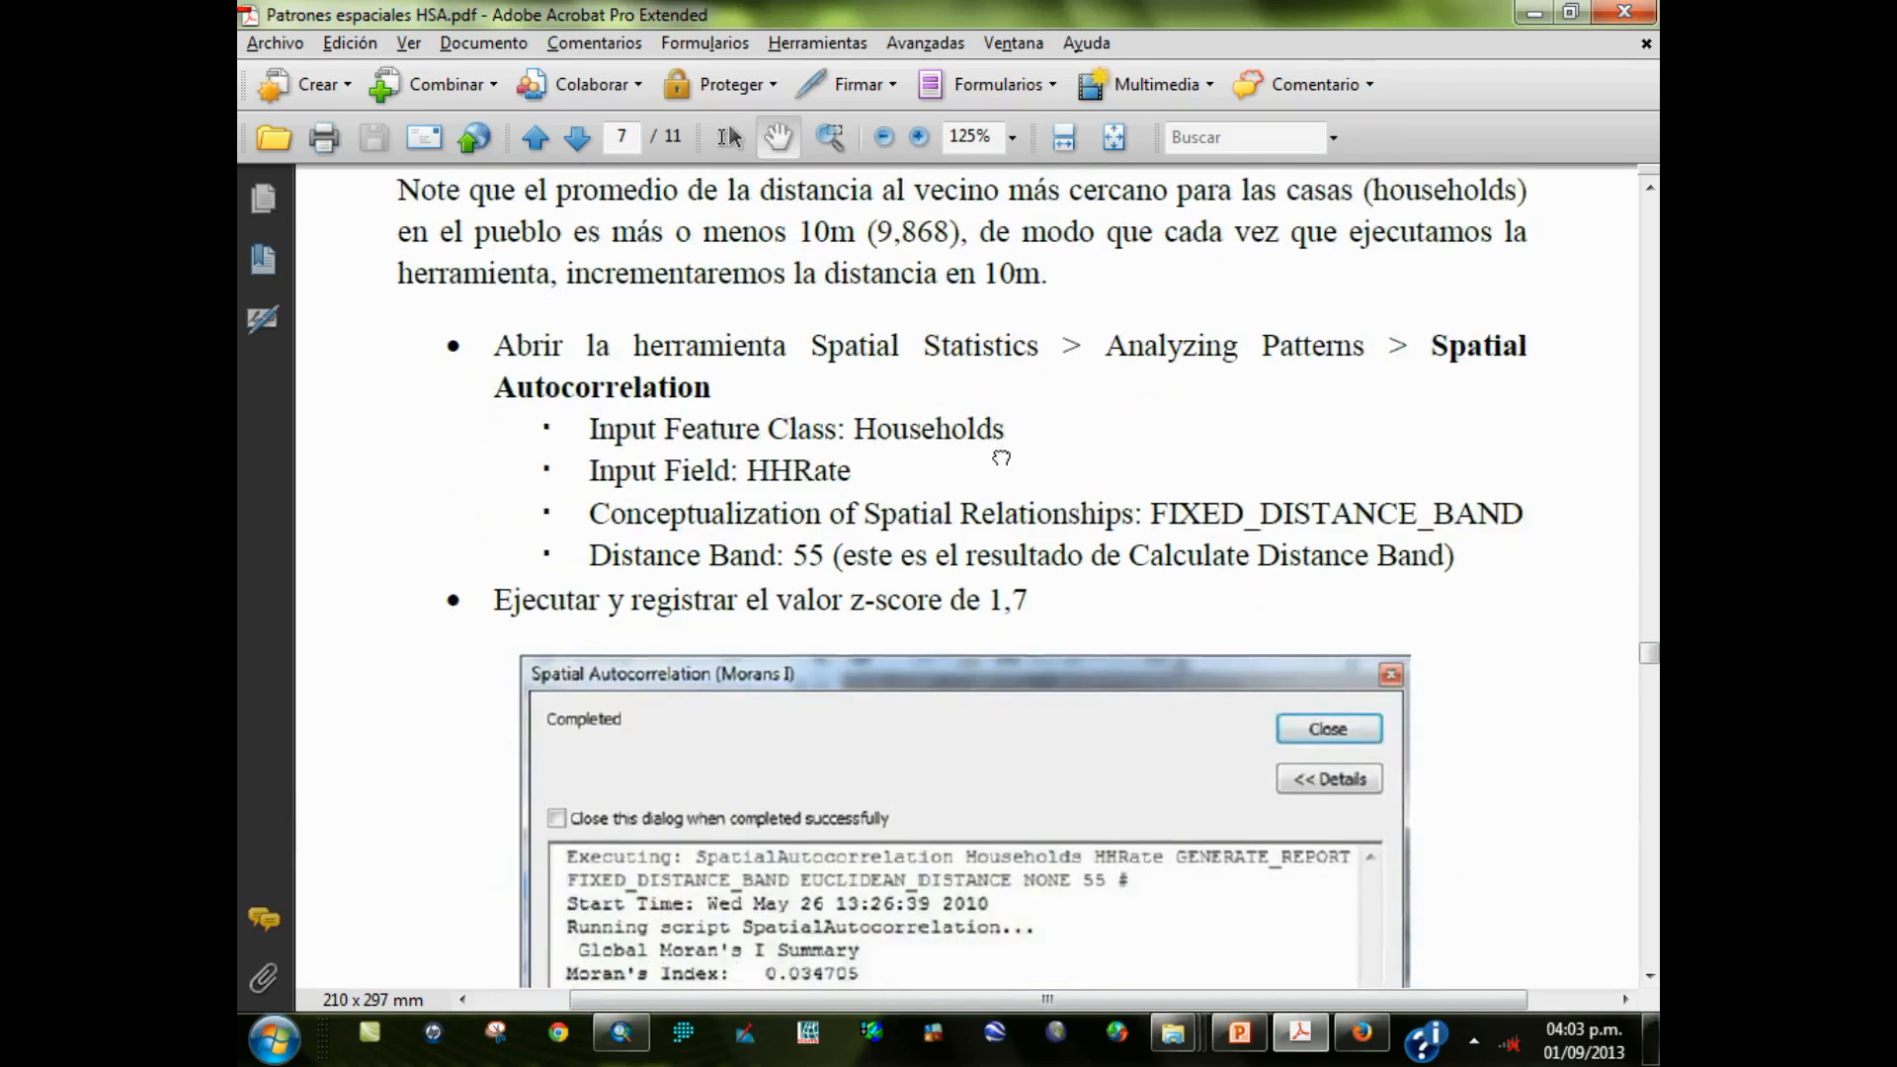
pyautogui.scroll(-4, 1074, 466)
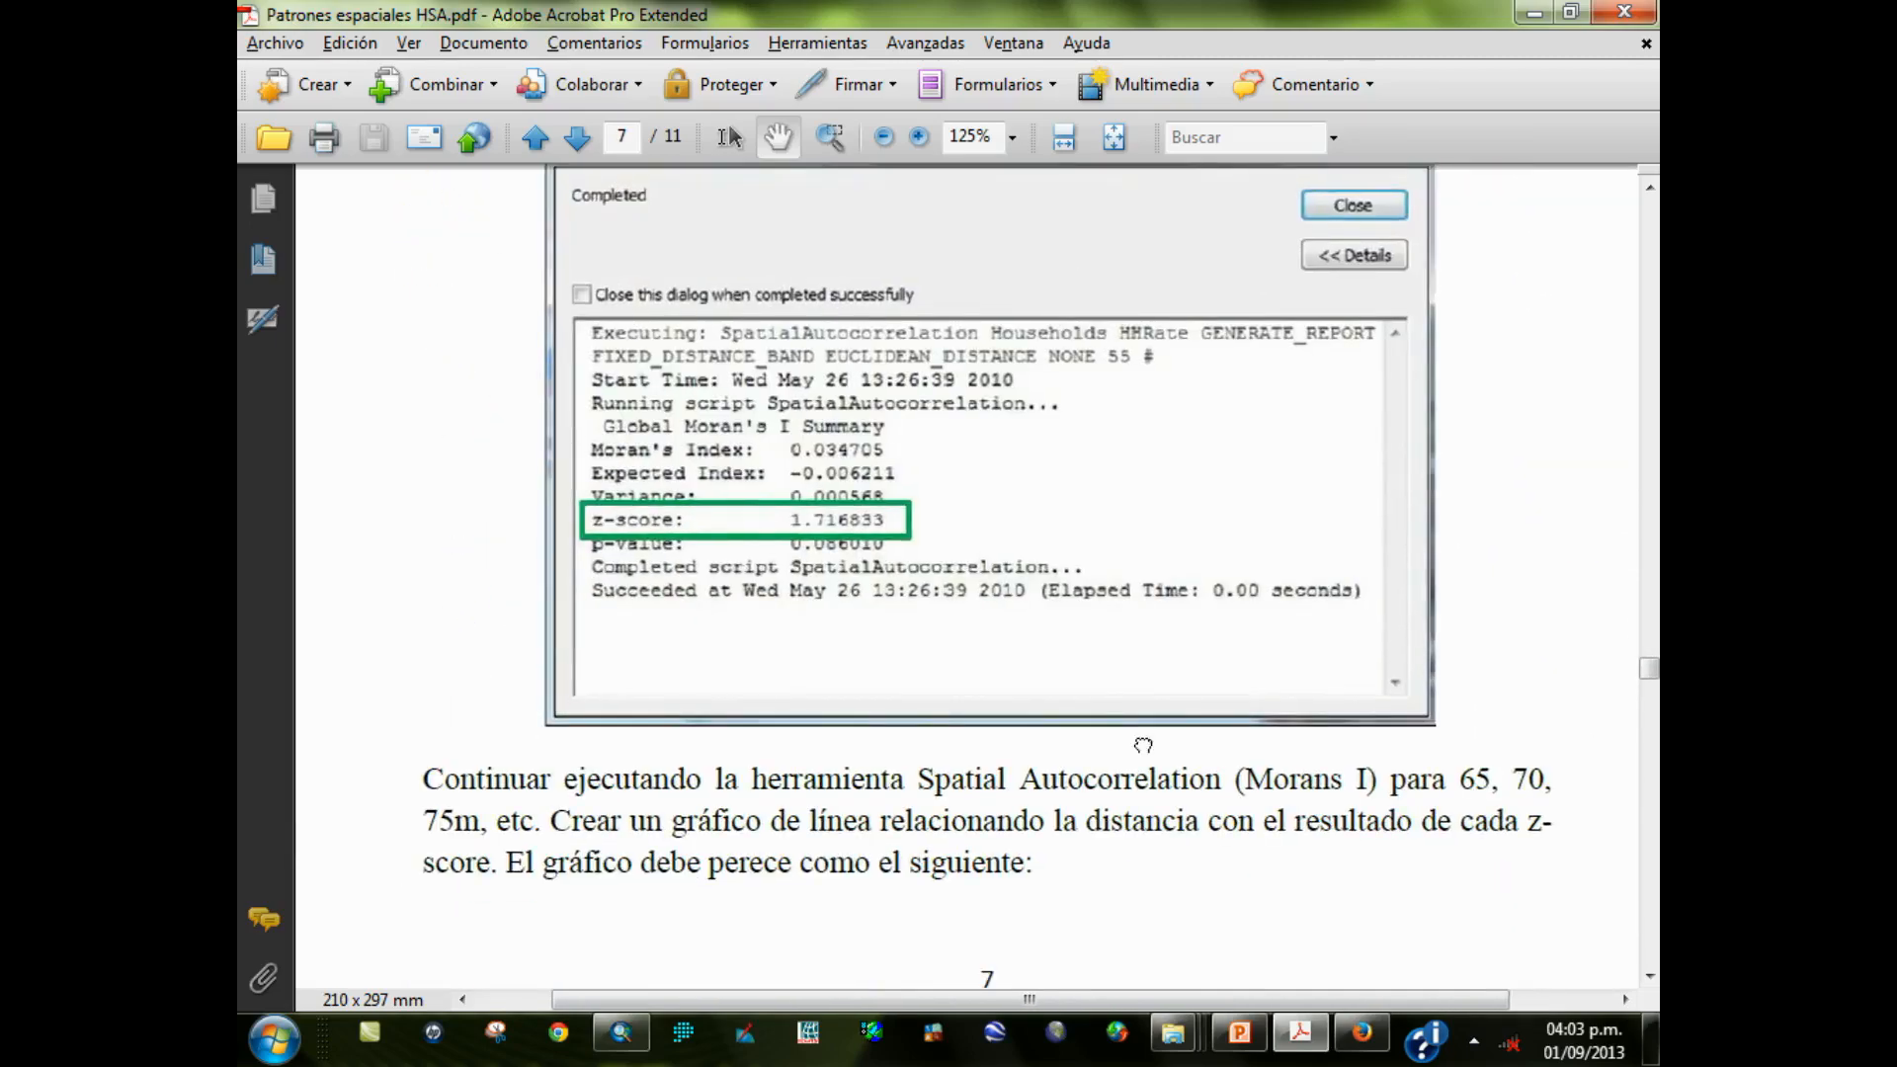
pyautogui.scroll(10, 1061, 816)
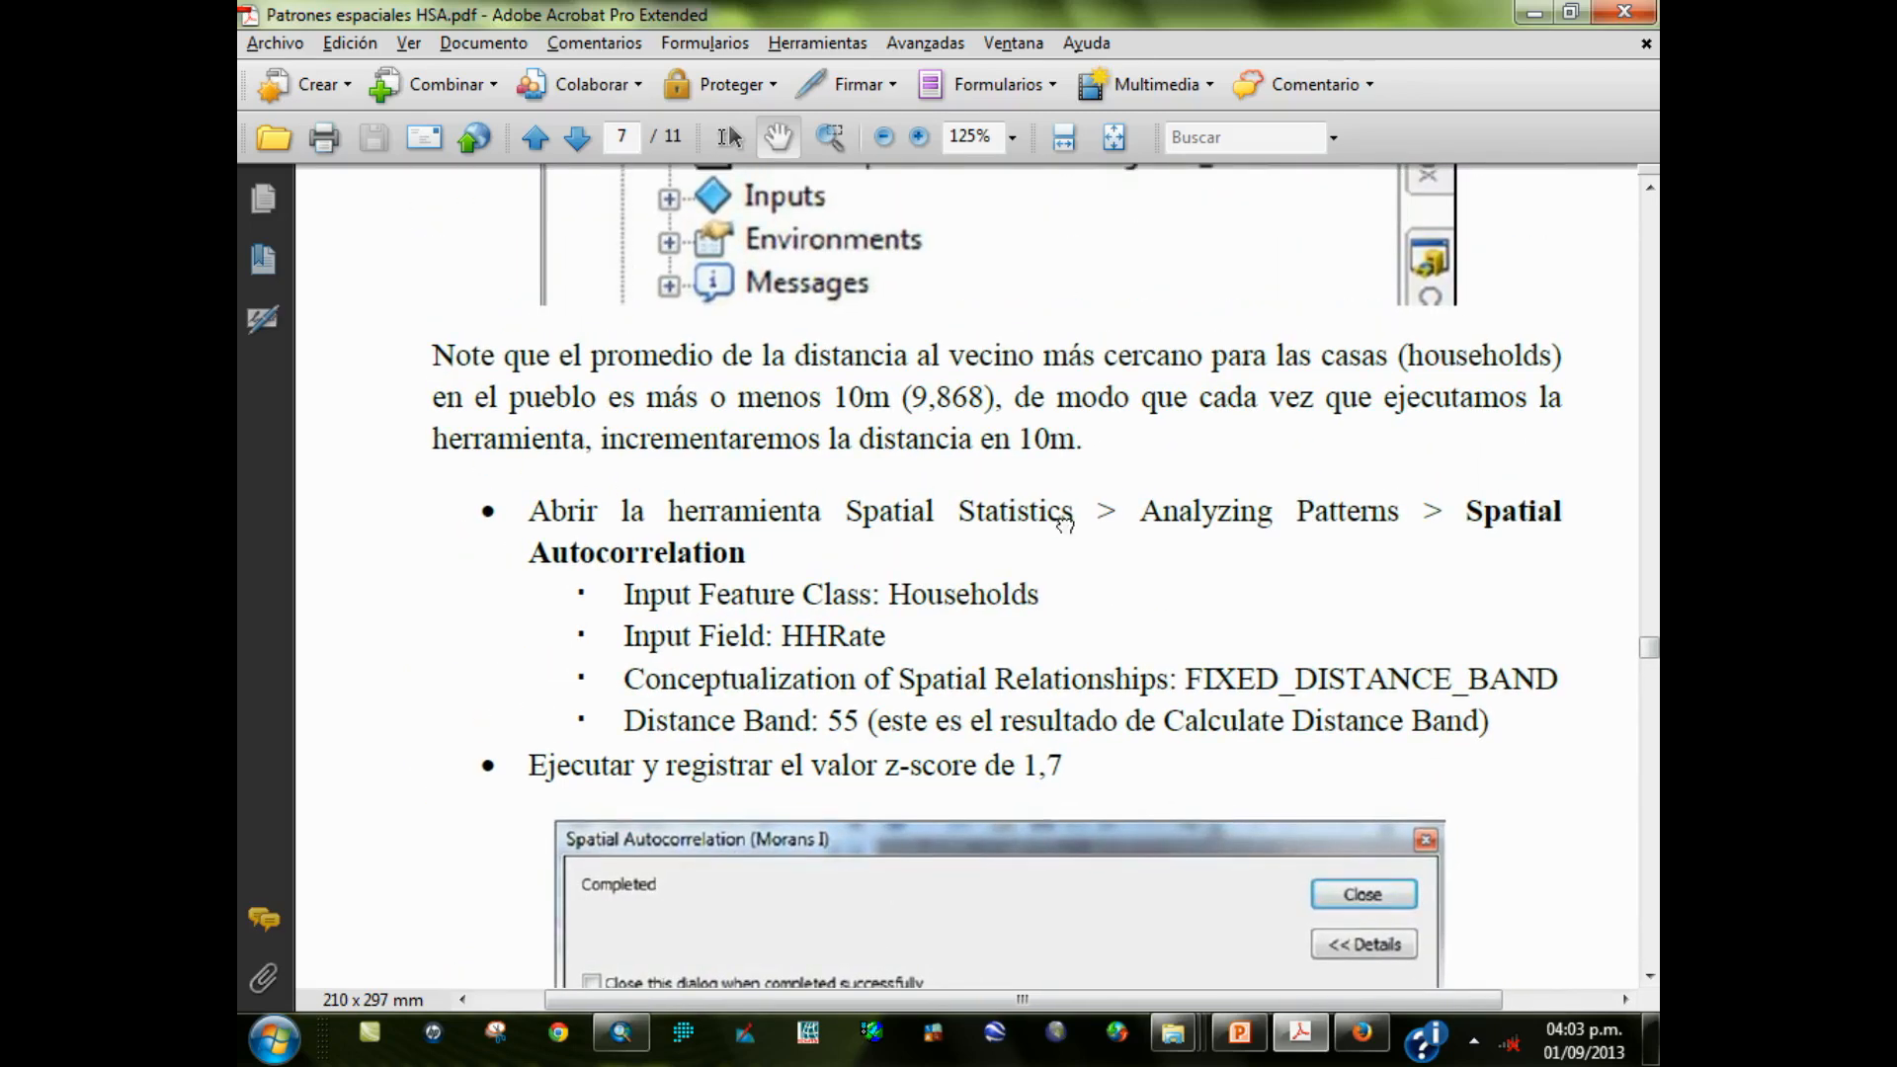
pyautogui.moveTo(1021, 654); pyautogui.dragTo(997, 613)
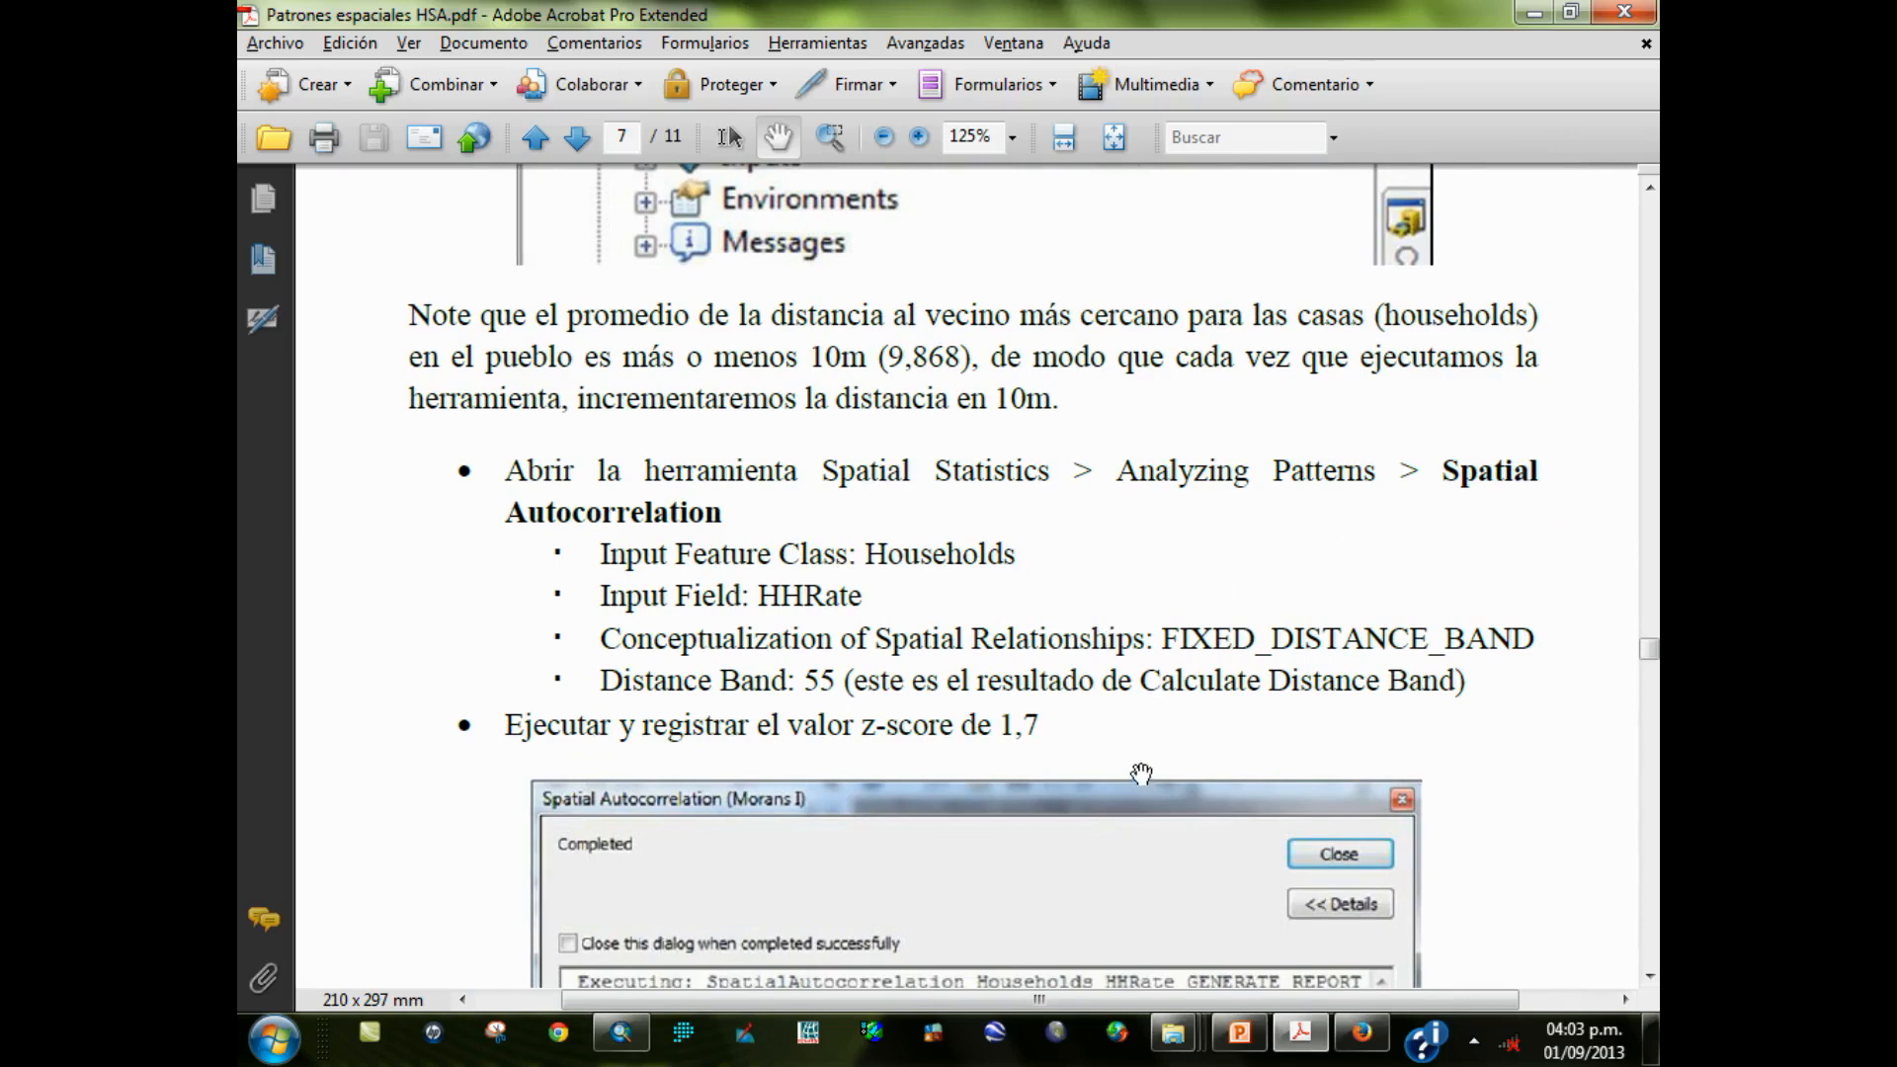
pyautogui.moveTo(1144, 773); pyautogui.dragTo(1153, 632)
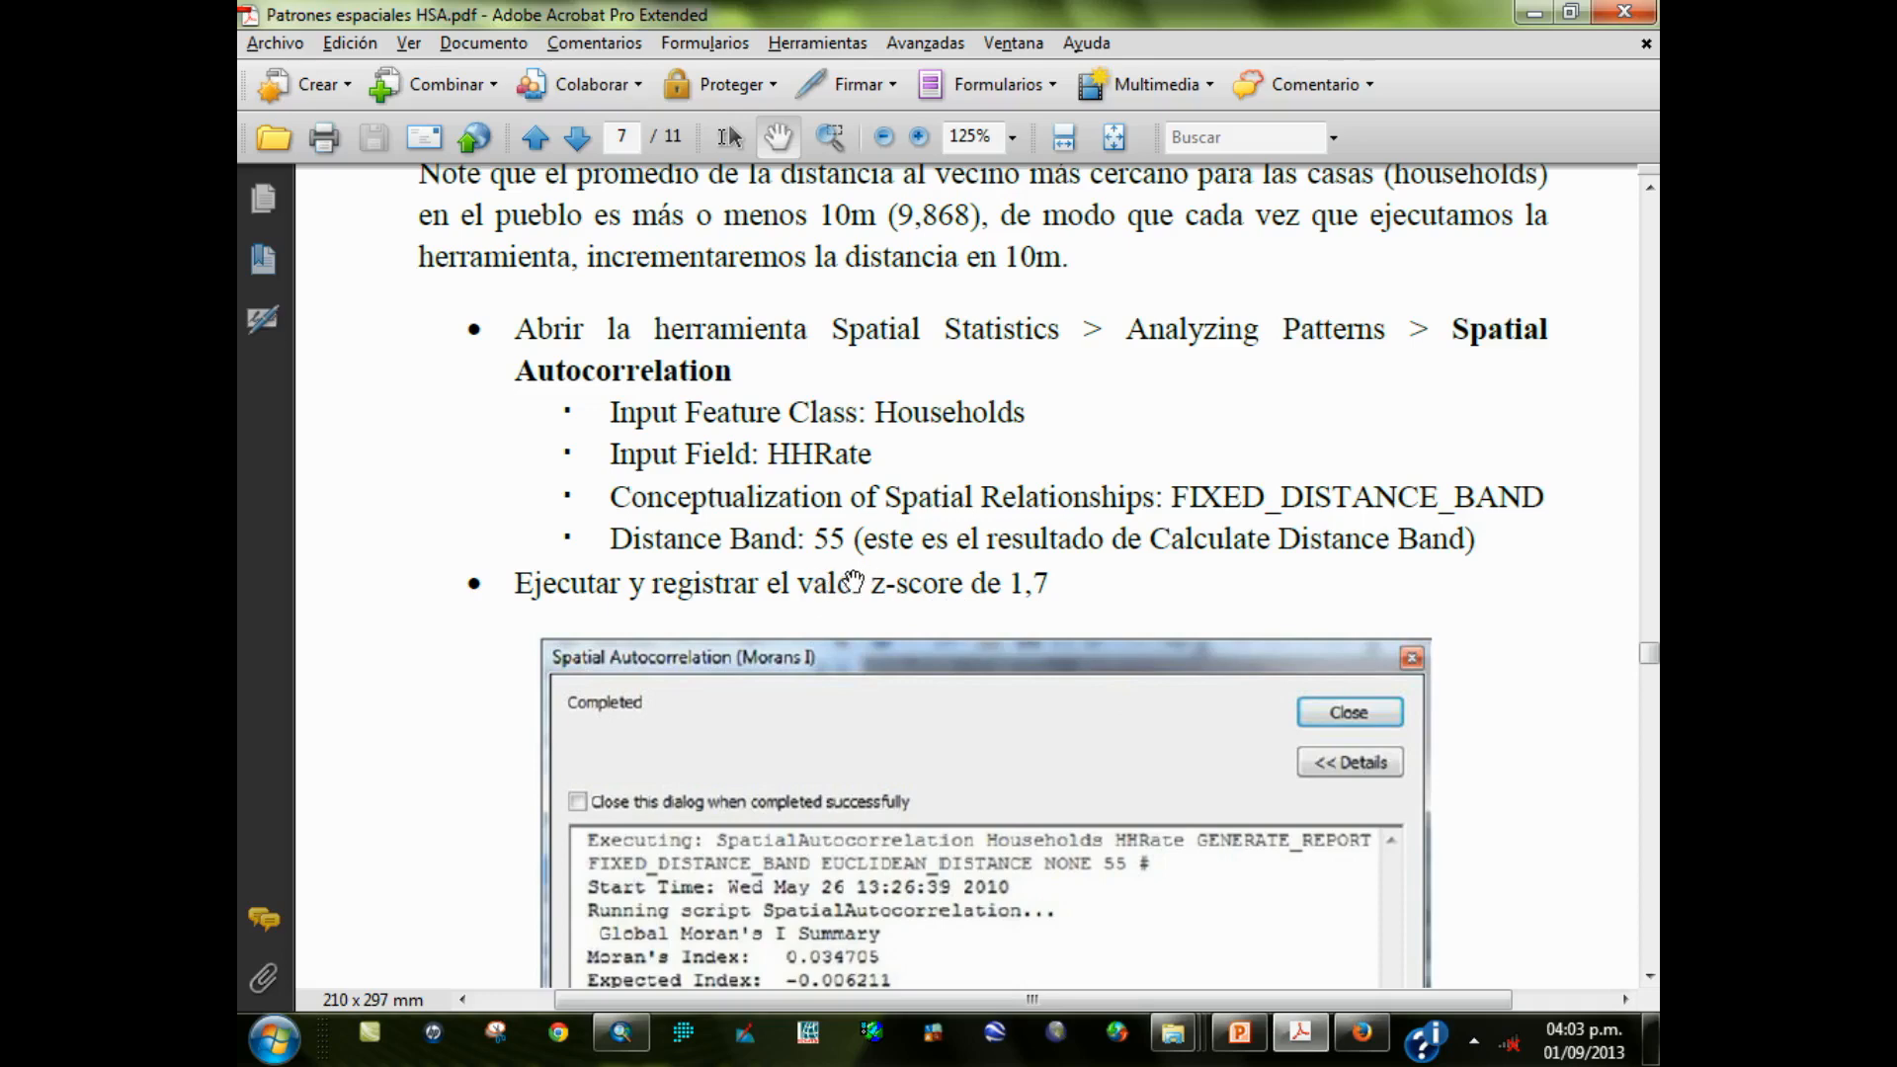
pyautogui.scroll(-2, 1047, 681)
pyautogui.scroll(-4, 1055, 687)
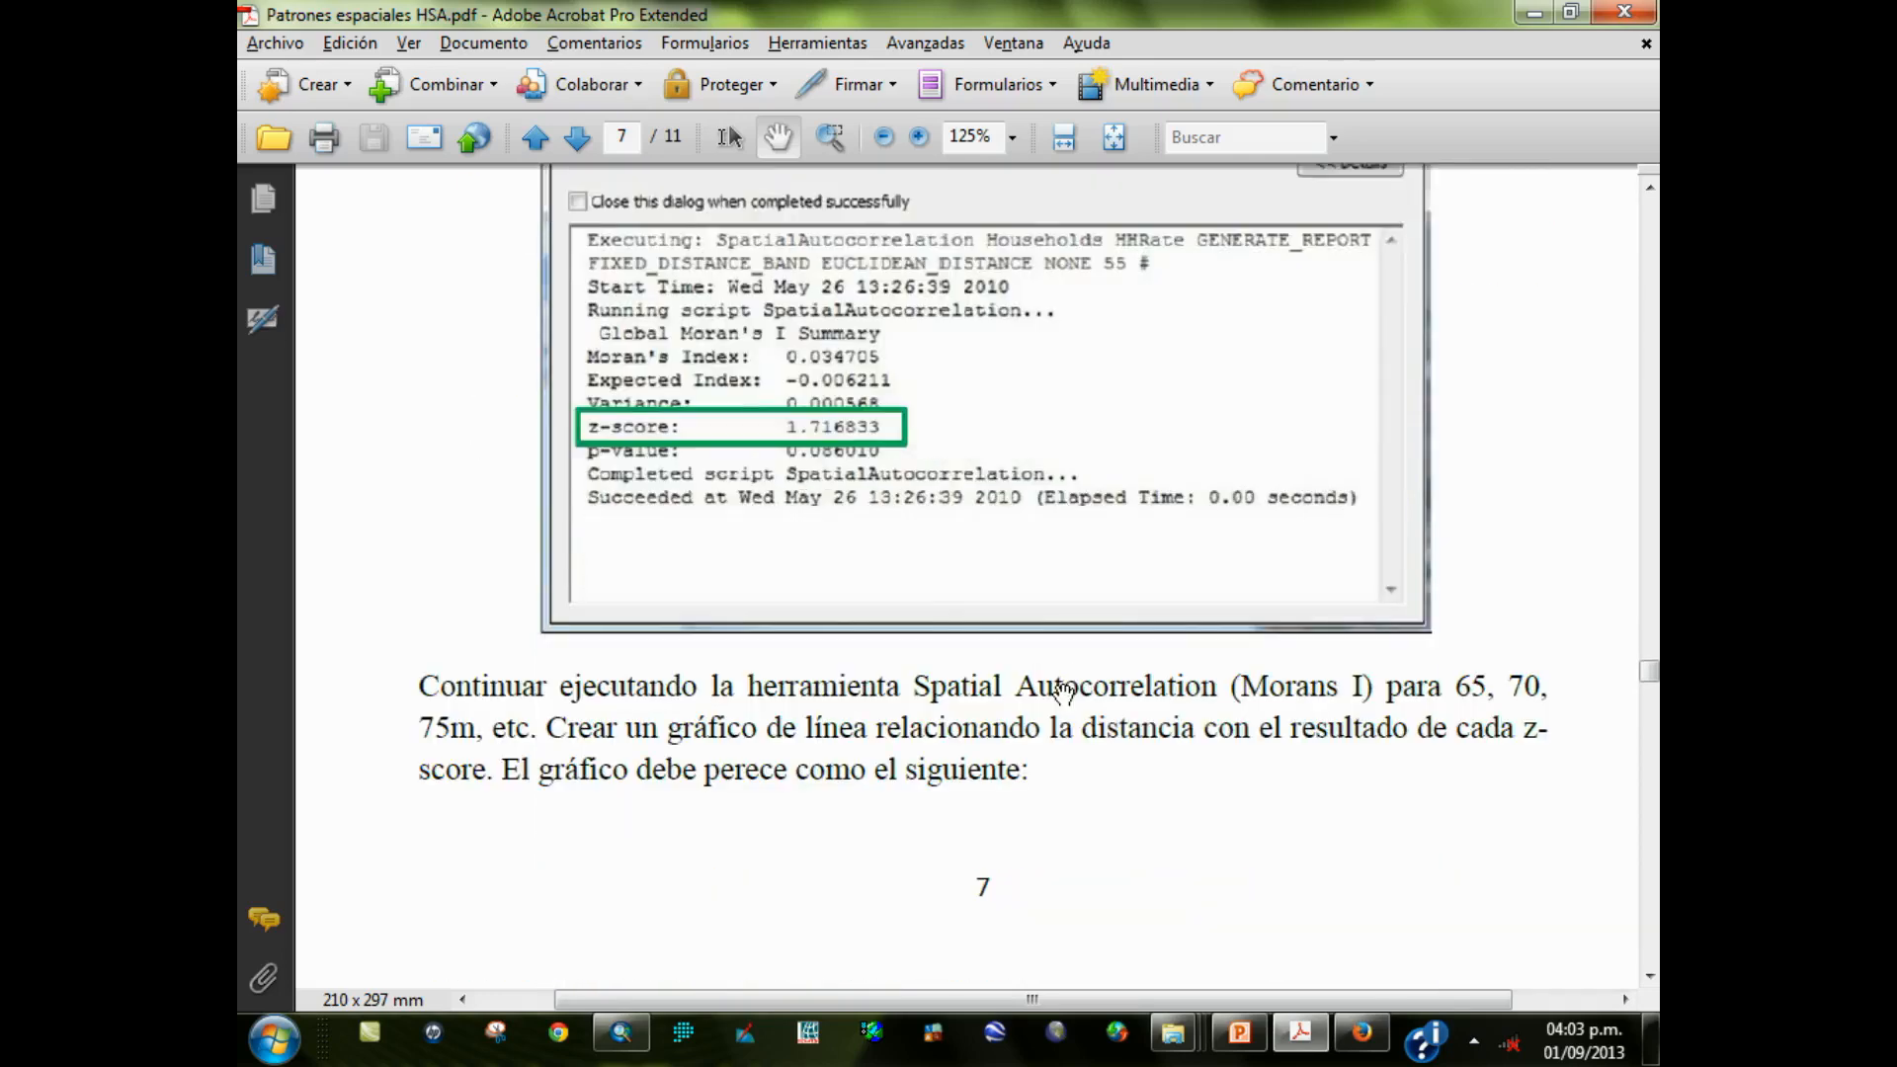
pyautogui.scroll(2, 1421, 706)
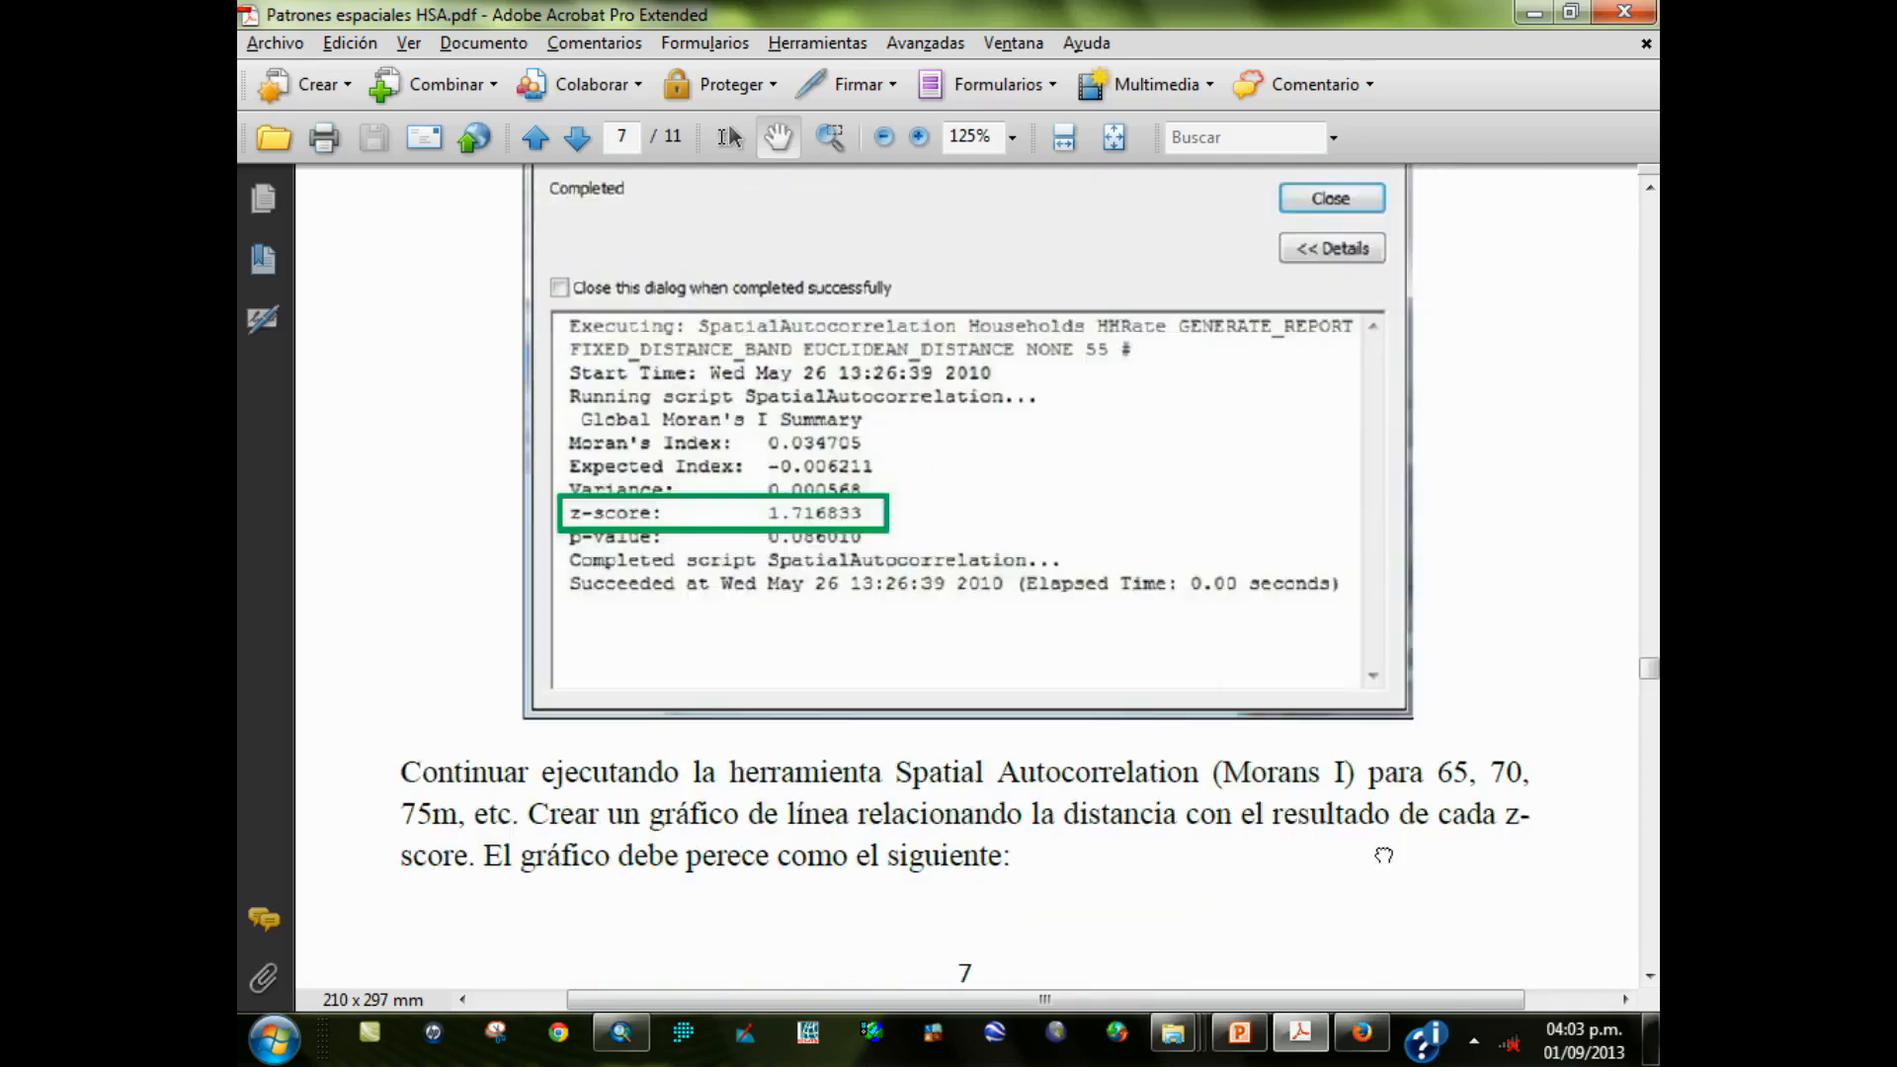
pyautogui.scroll(2, 1275, 593)
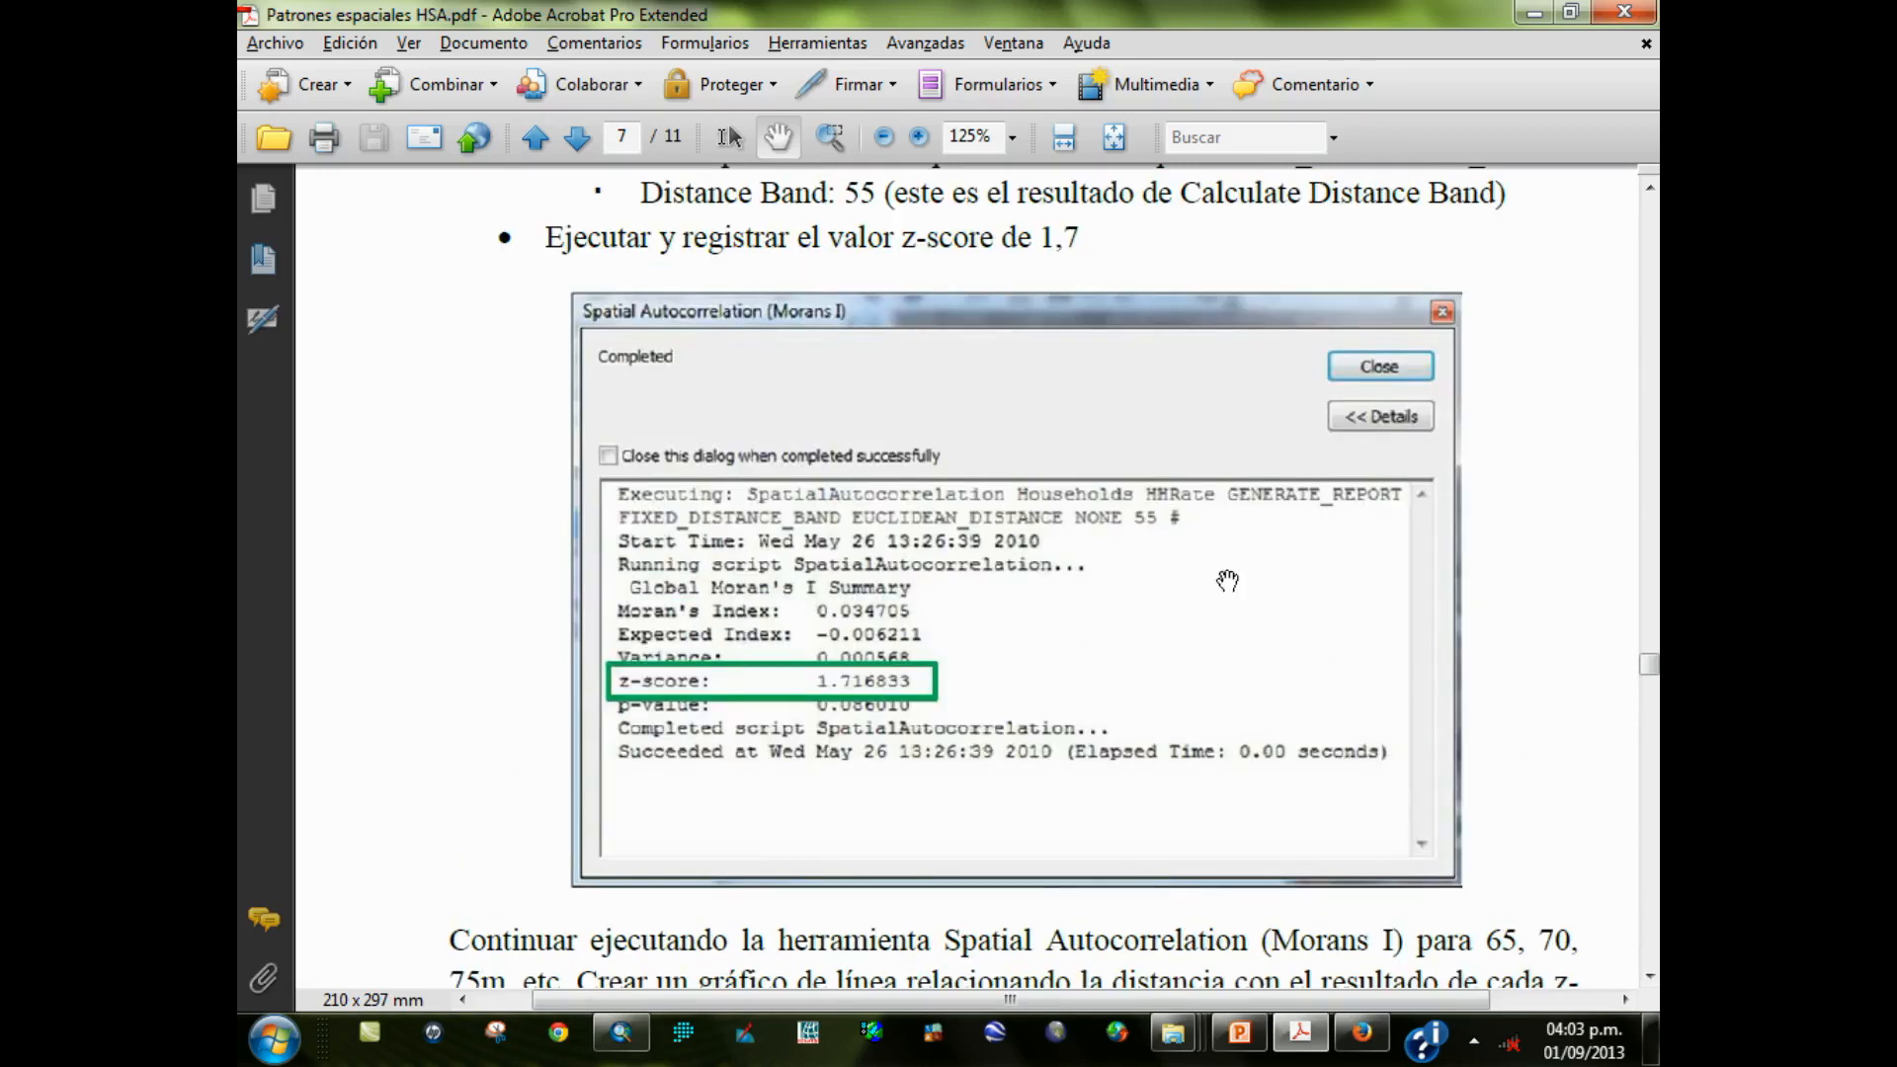
pyautogui.scroll(1, 1087, 415)
pyautogui.scroll(-5, 1060, 565)
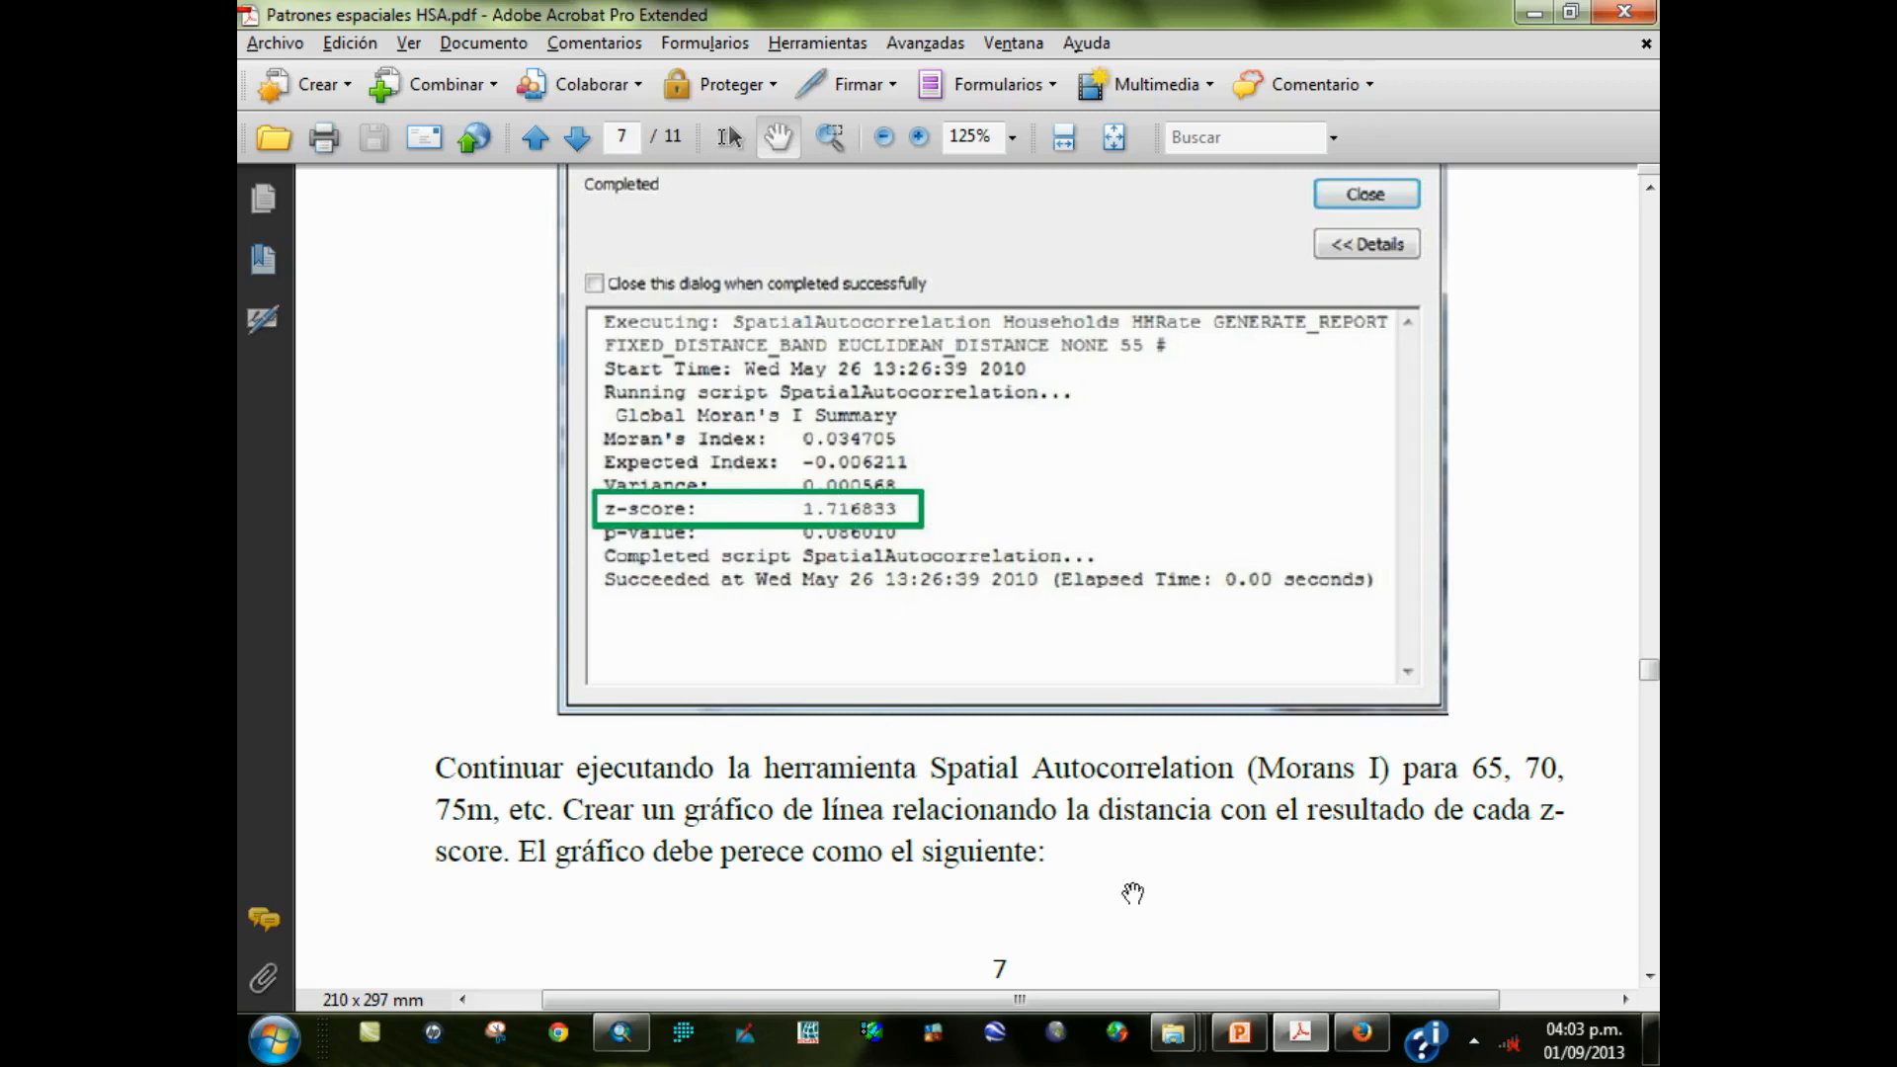
# Check the Spatial Autocorrelation report in Firefox, and locate the Spatial Autocorrelation (Morans I) tool in ArcMap
pyautogui.click(1363, 1037)
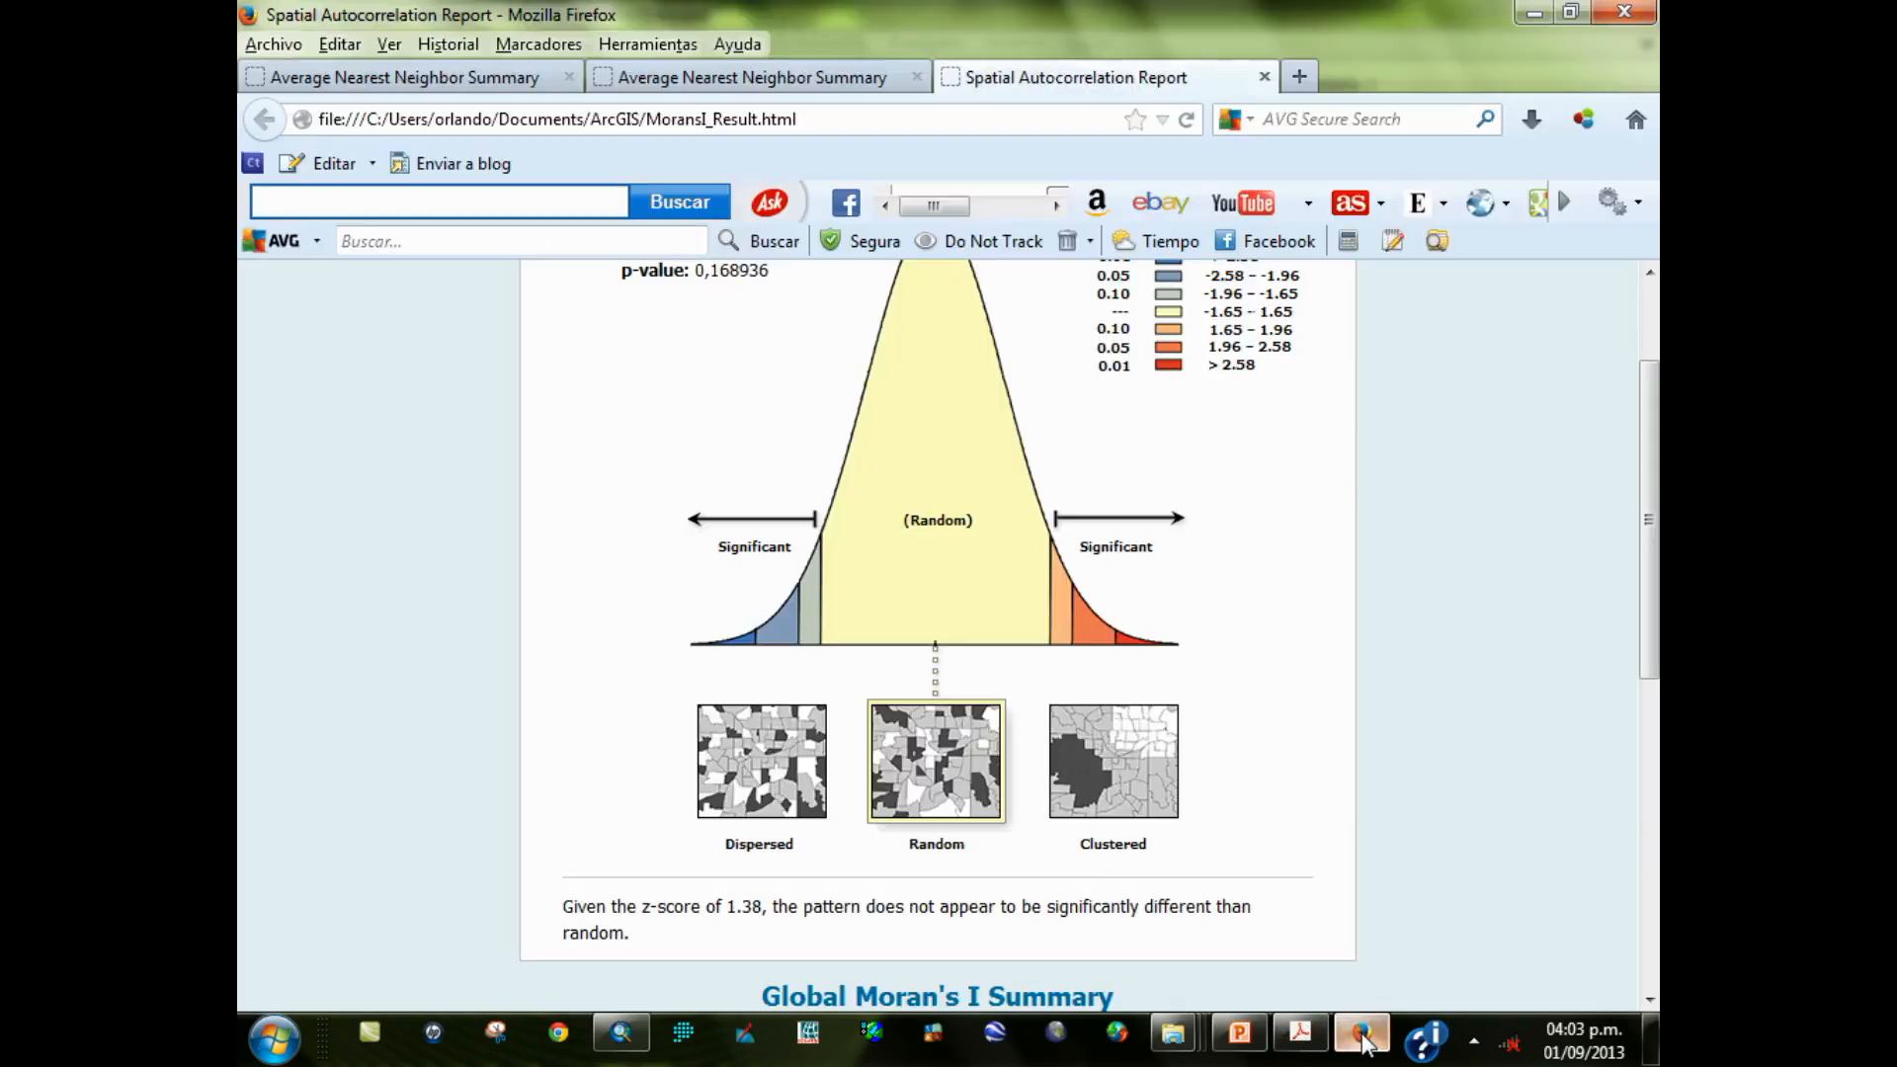
pyautogui.click(622, 1036)
pyautogui.moveTo(987, 423); pyautogui.dragTo(907, 284)
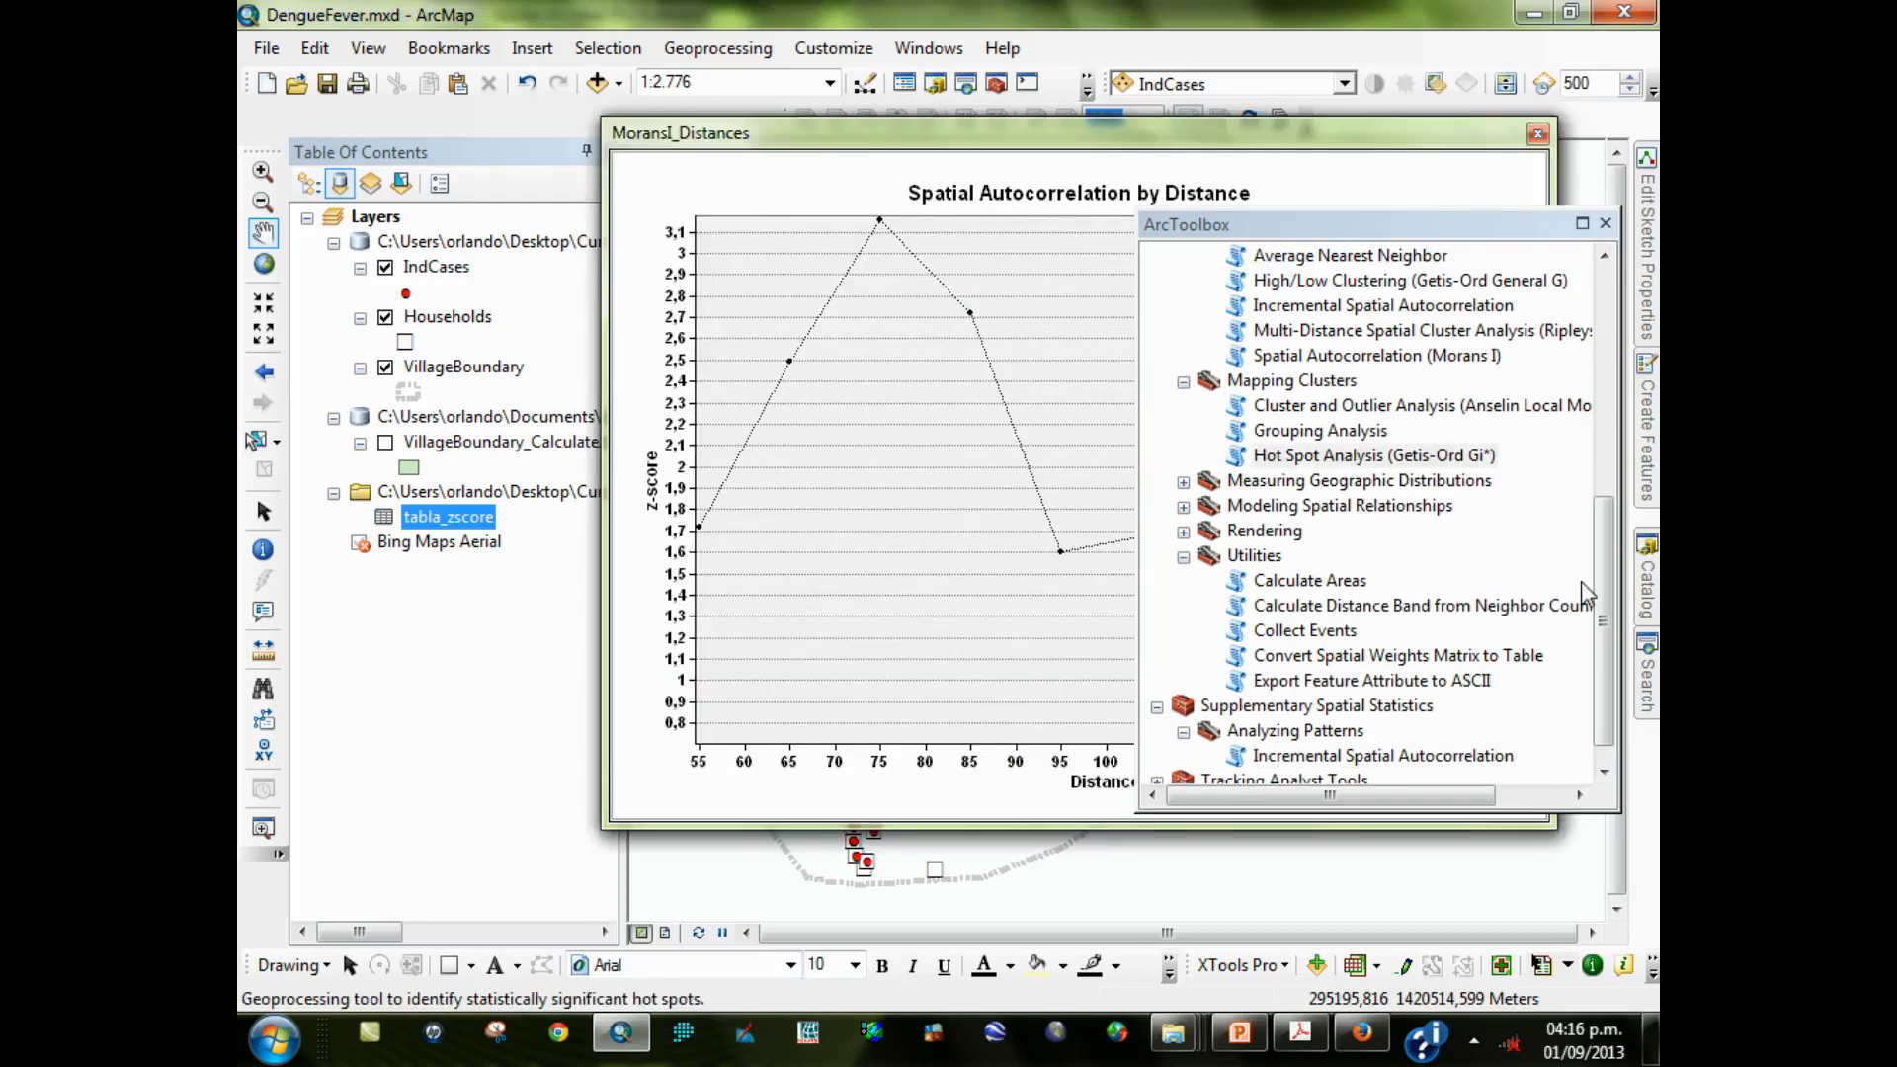
pyautogui.moveTo(1605, 602); pyautogui.dragTo(1610, 559)
pyautogui.click(1415, 458)
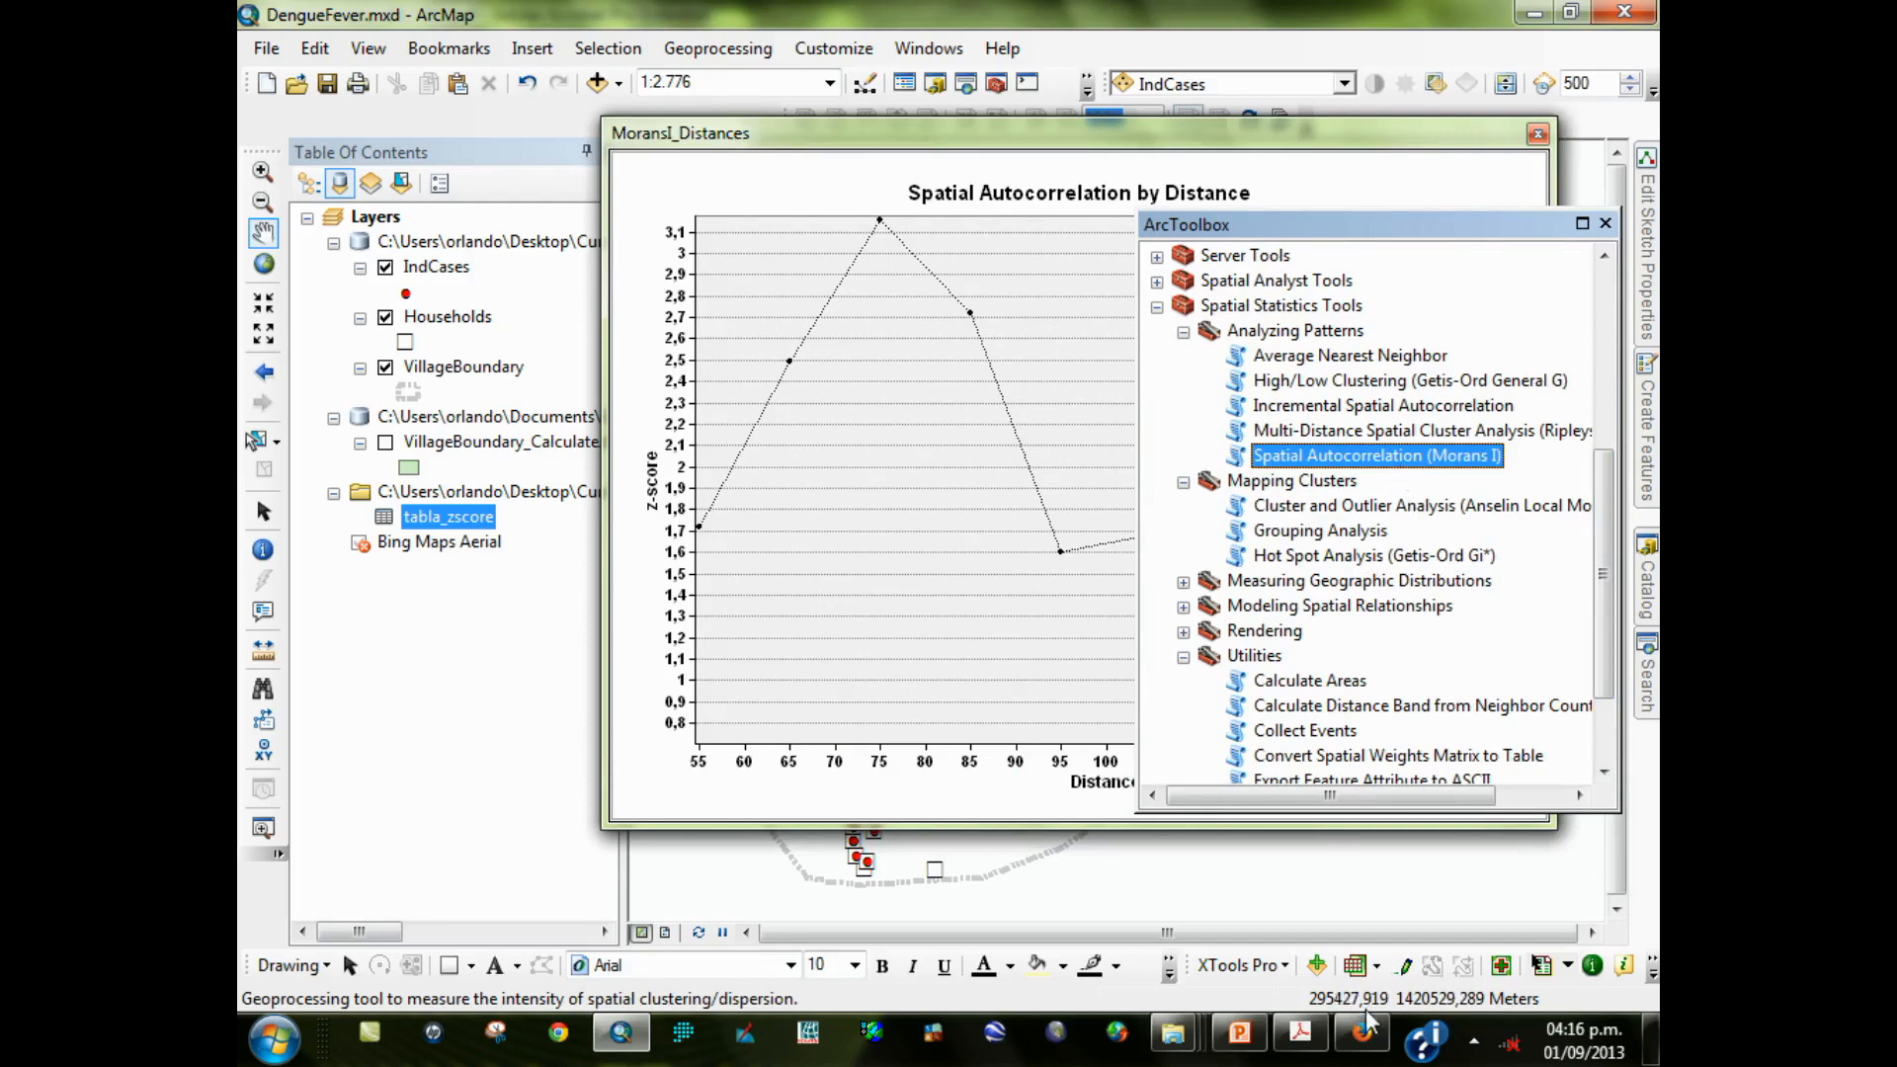
# Consult the PDF guide's z-score example and its passage on the maximum distance and the Average Nearest Neighbor result
pyautogui.click(1301, 1050)
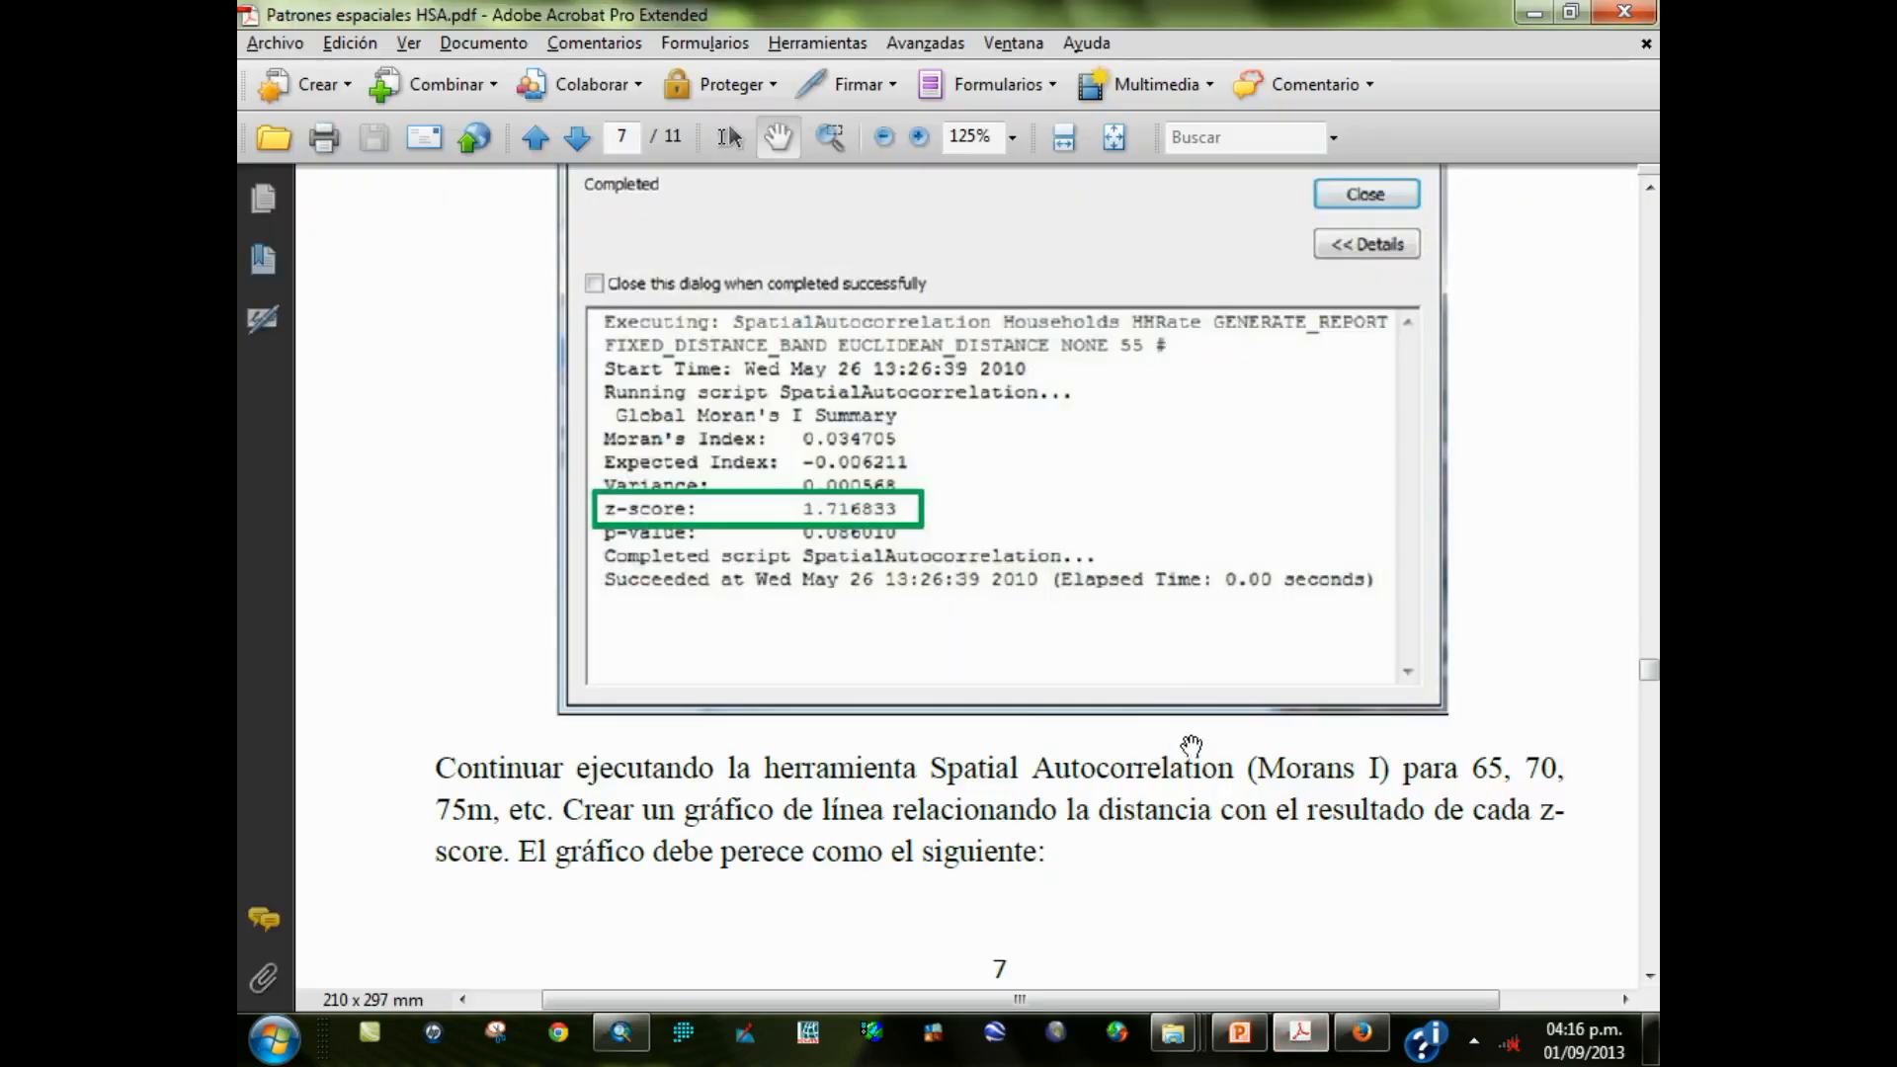
pyautogui.scroll(2, 1245, 555)
pyautogui.middleClick(1249, 496)
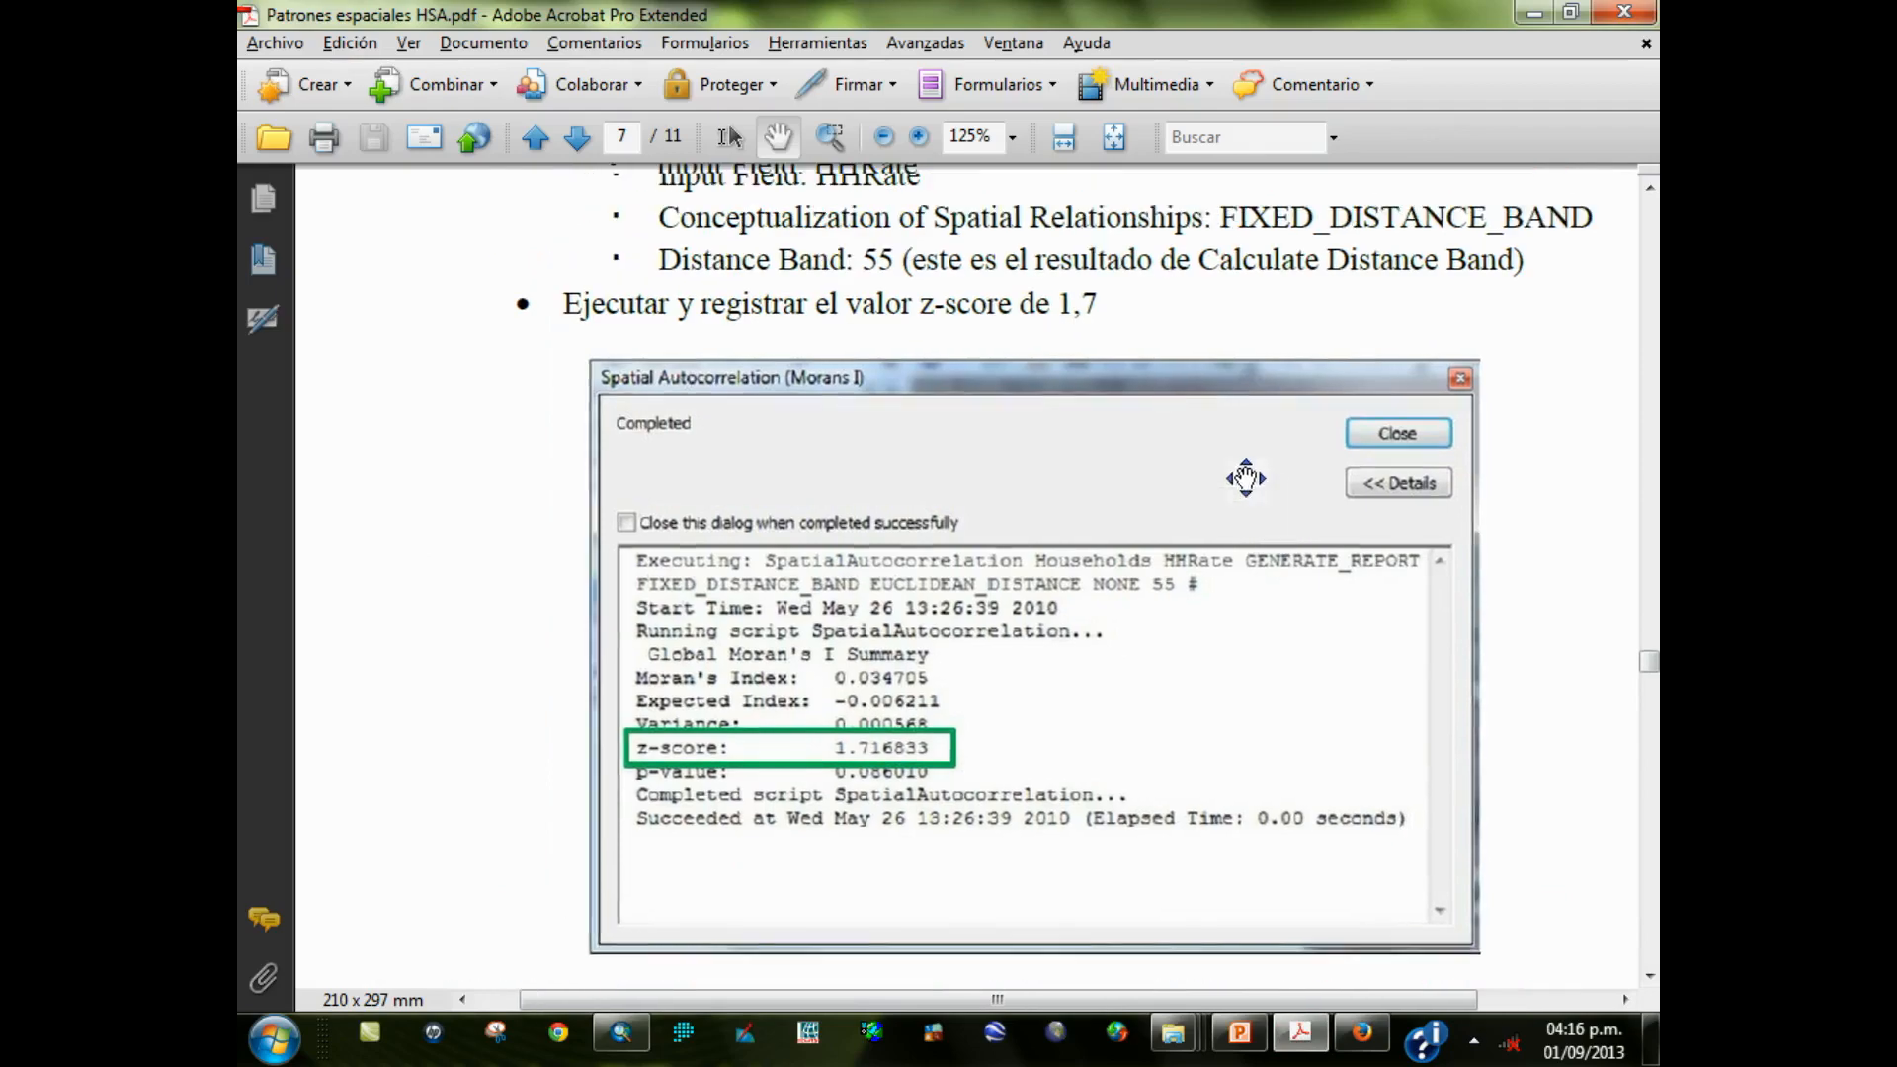
pyautogui.scroll(9, 1242, 538)
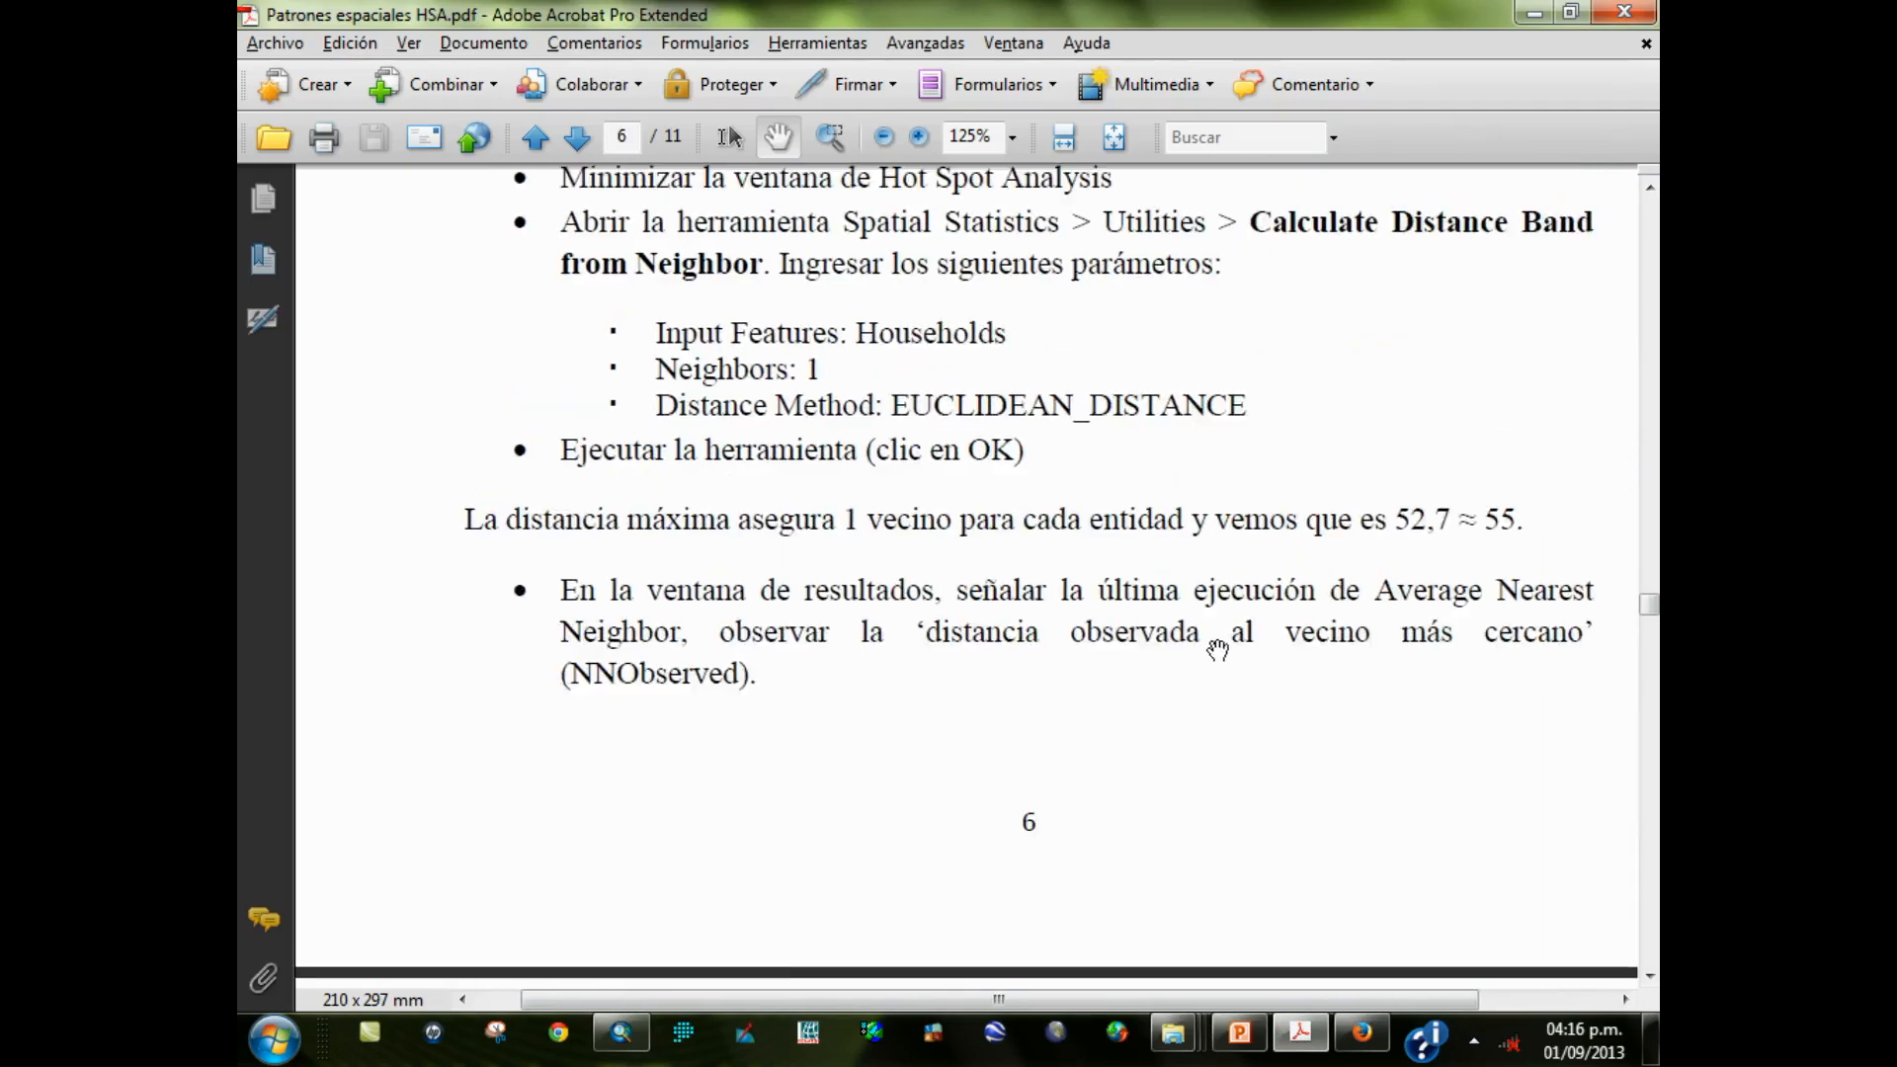
# Show the geoprocessing results in ArcMap and collapse the SpatialAutocorrelation entry to examine the CalculateDistanceBand and AverageNearestNeighbor results
pyautogui.hotkey('alt', 'Tab')
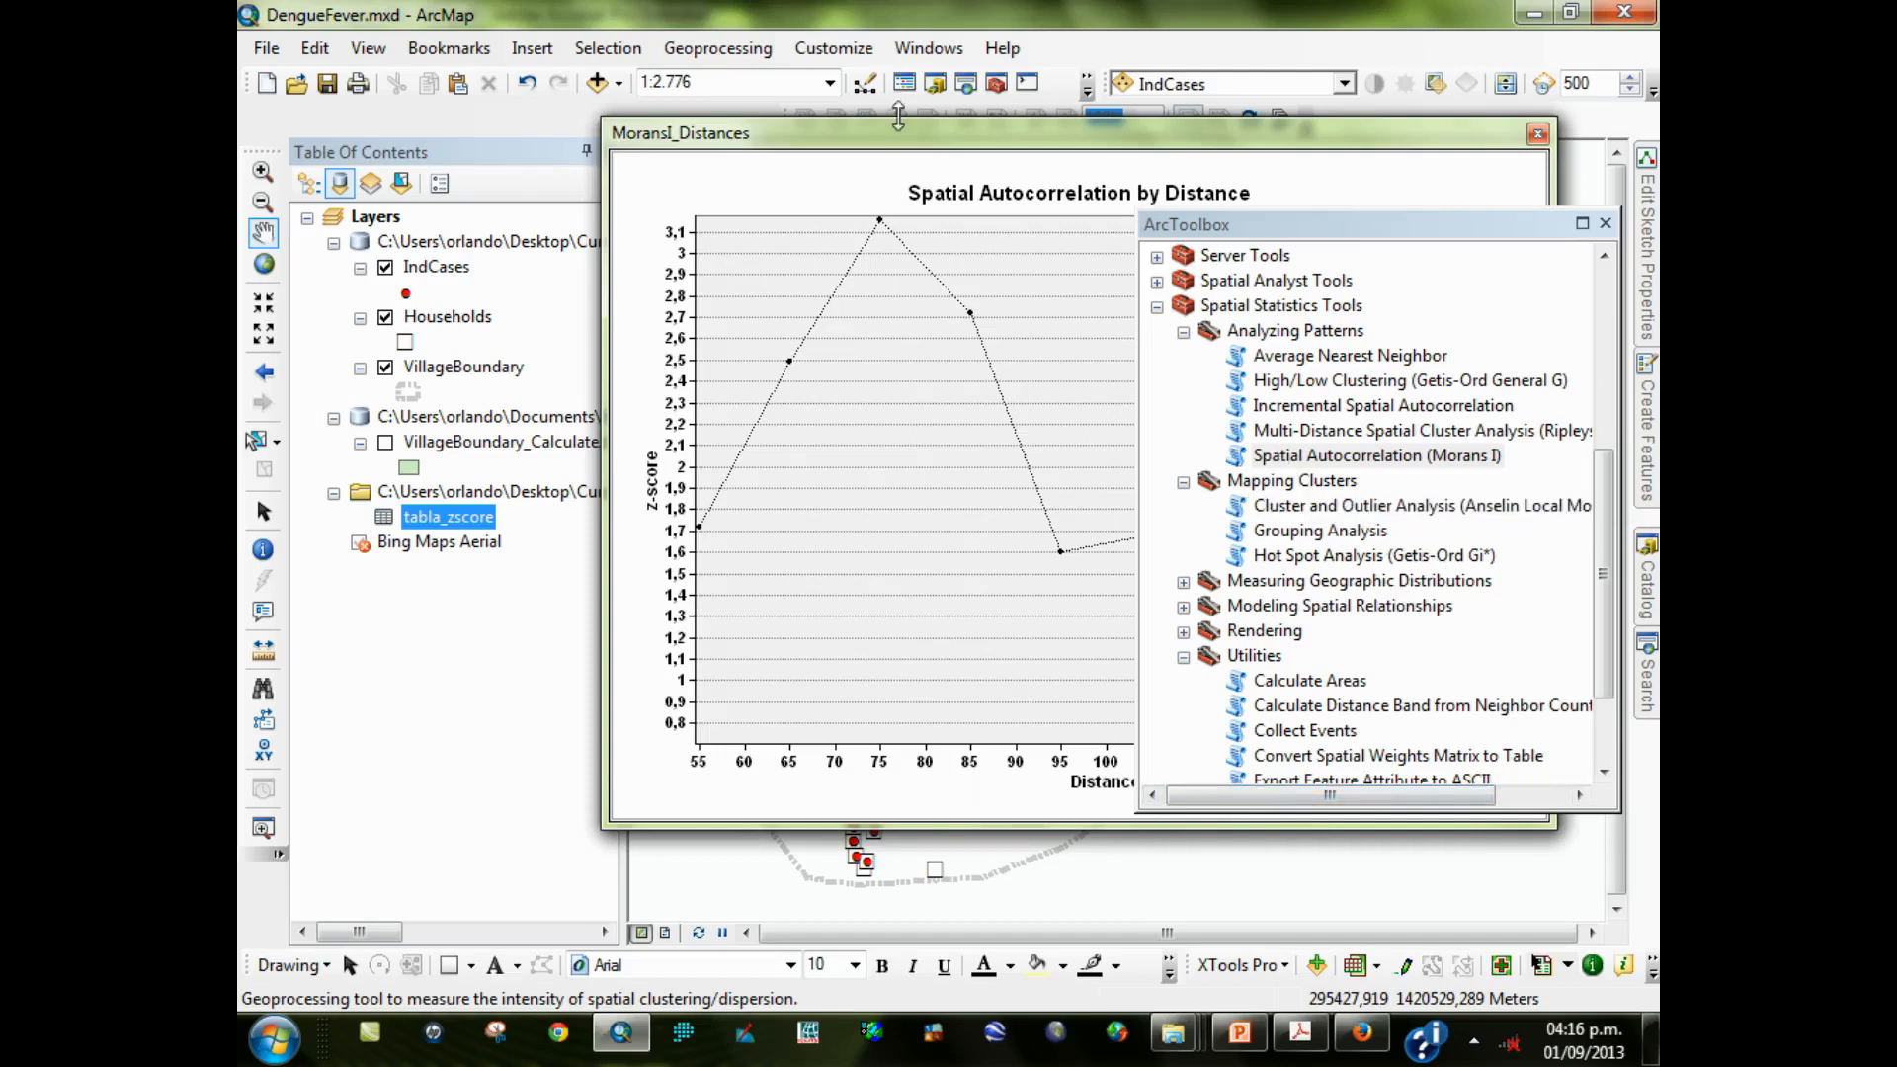
pyautogui.click(721, 49)
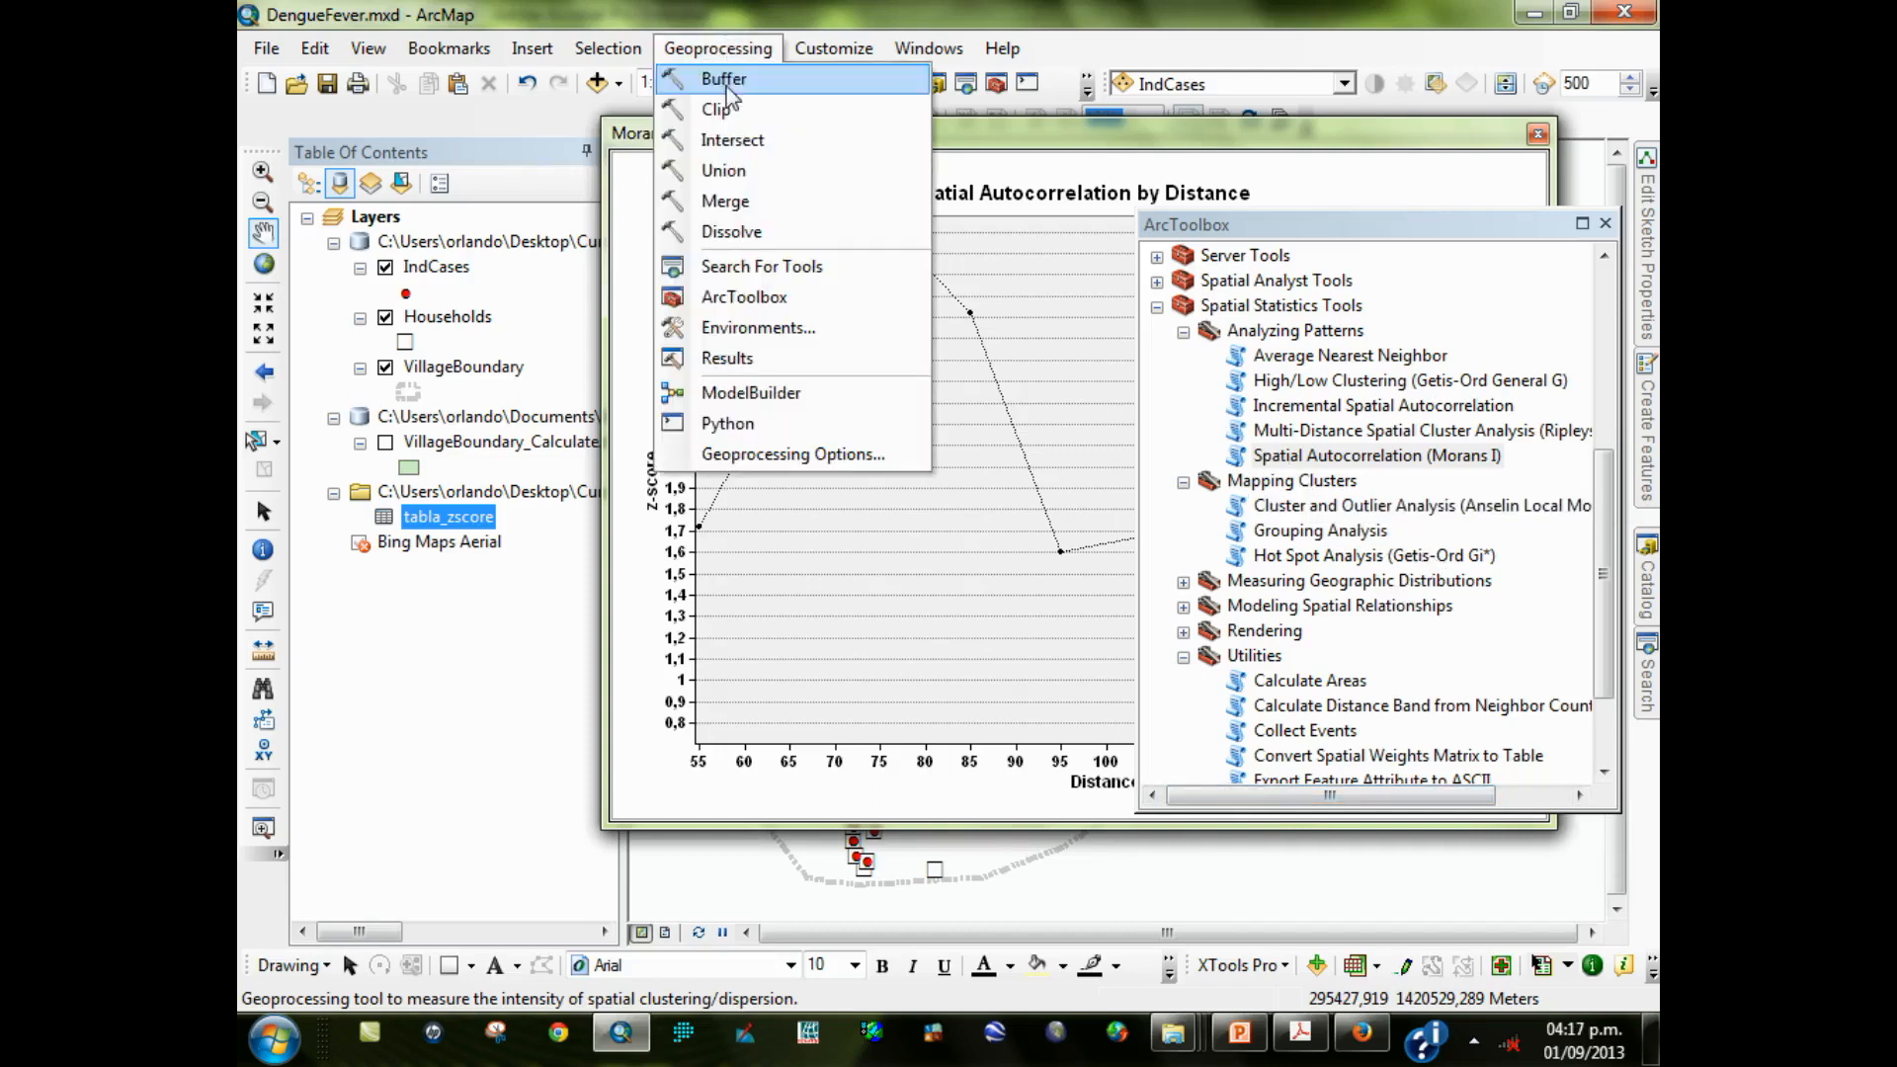
pyautogui.click(848, 365)
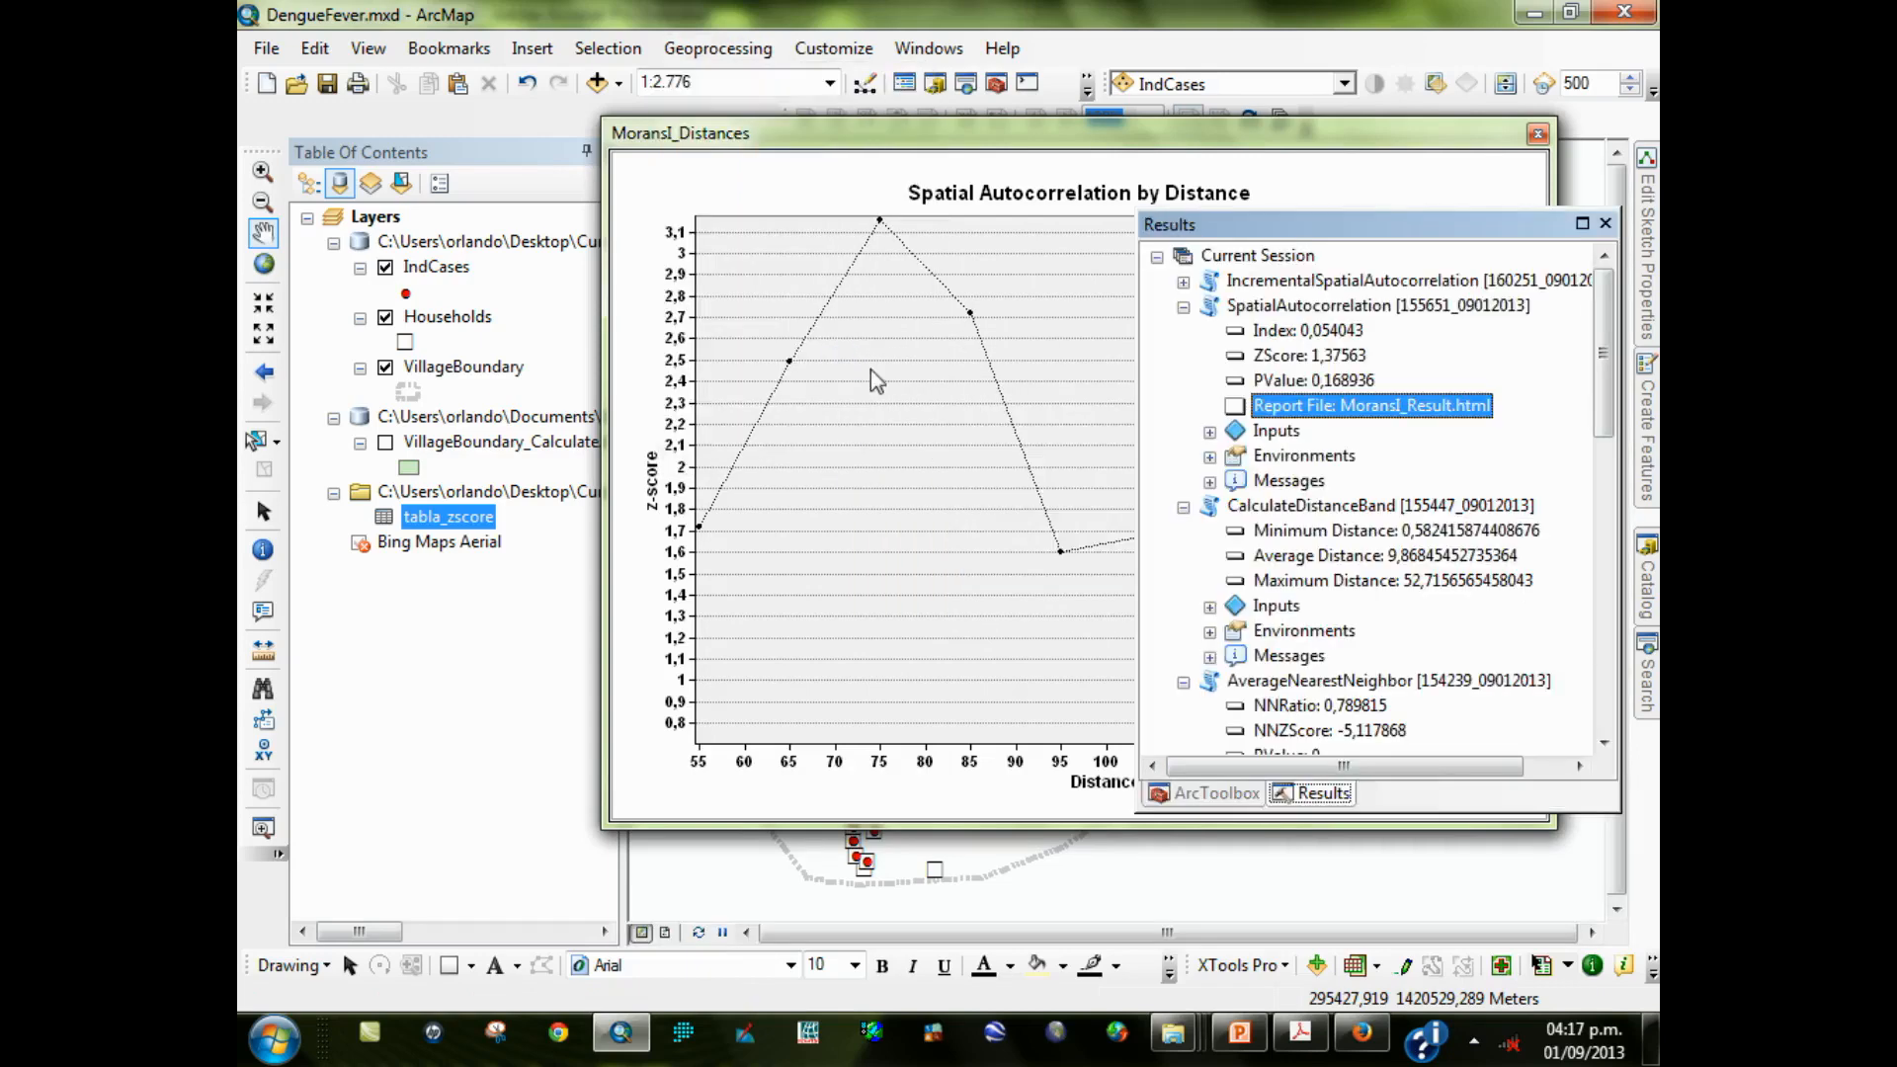
pyautogui.click(1185, 307)
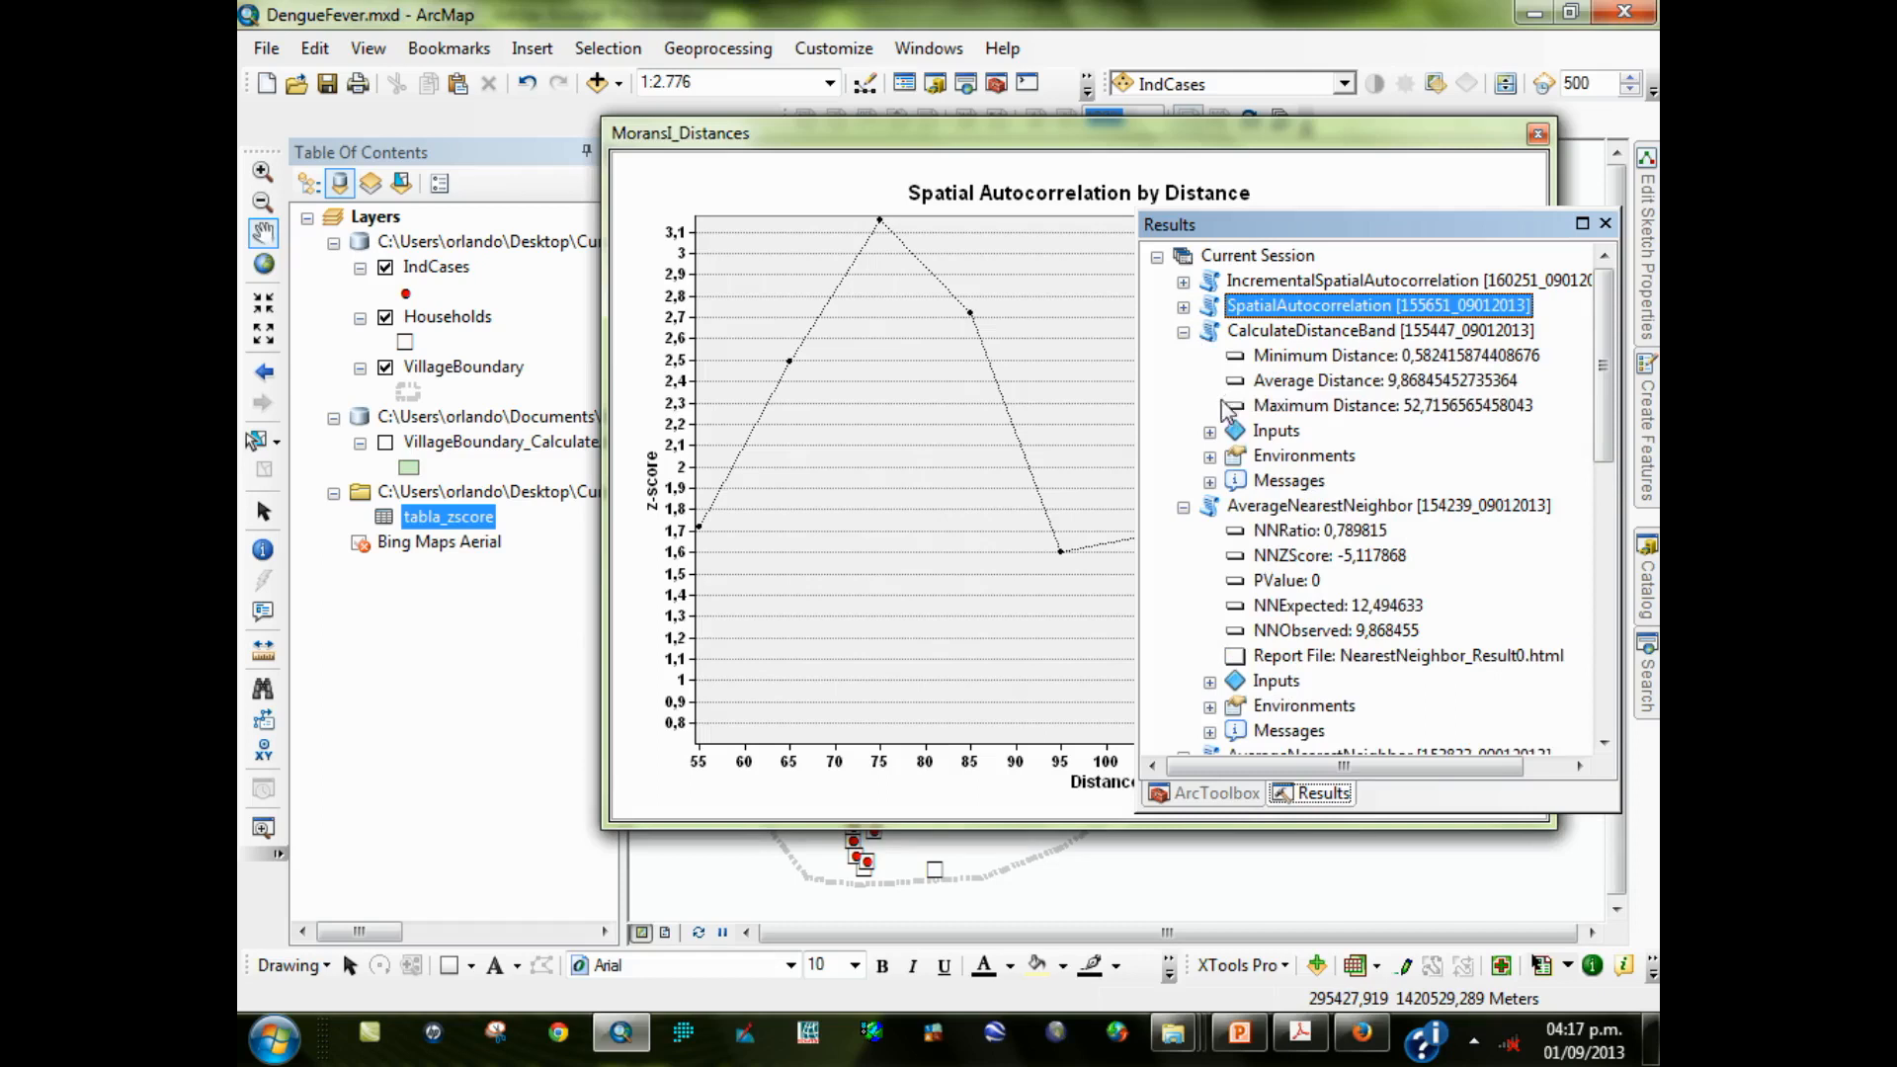
# Check the CalculateDistanceBand result's minimum and maximum distances, and hide the IndCases layer so only households show within the village boundary
pyautogui.click(1326, 332)
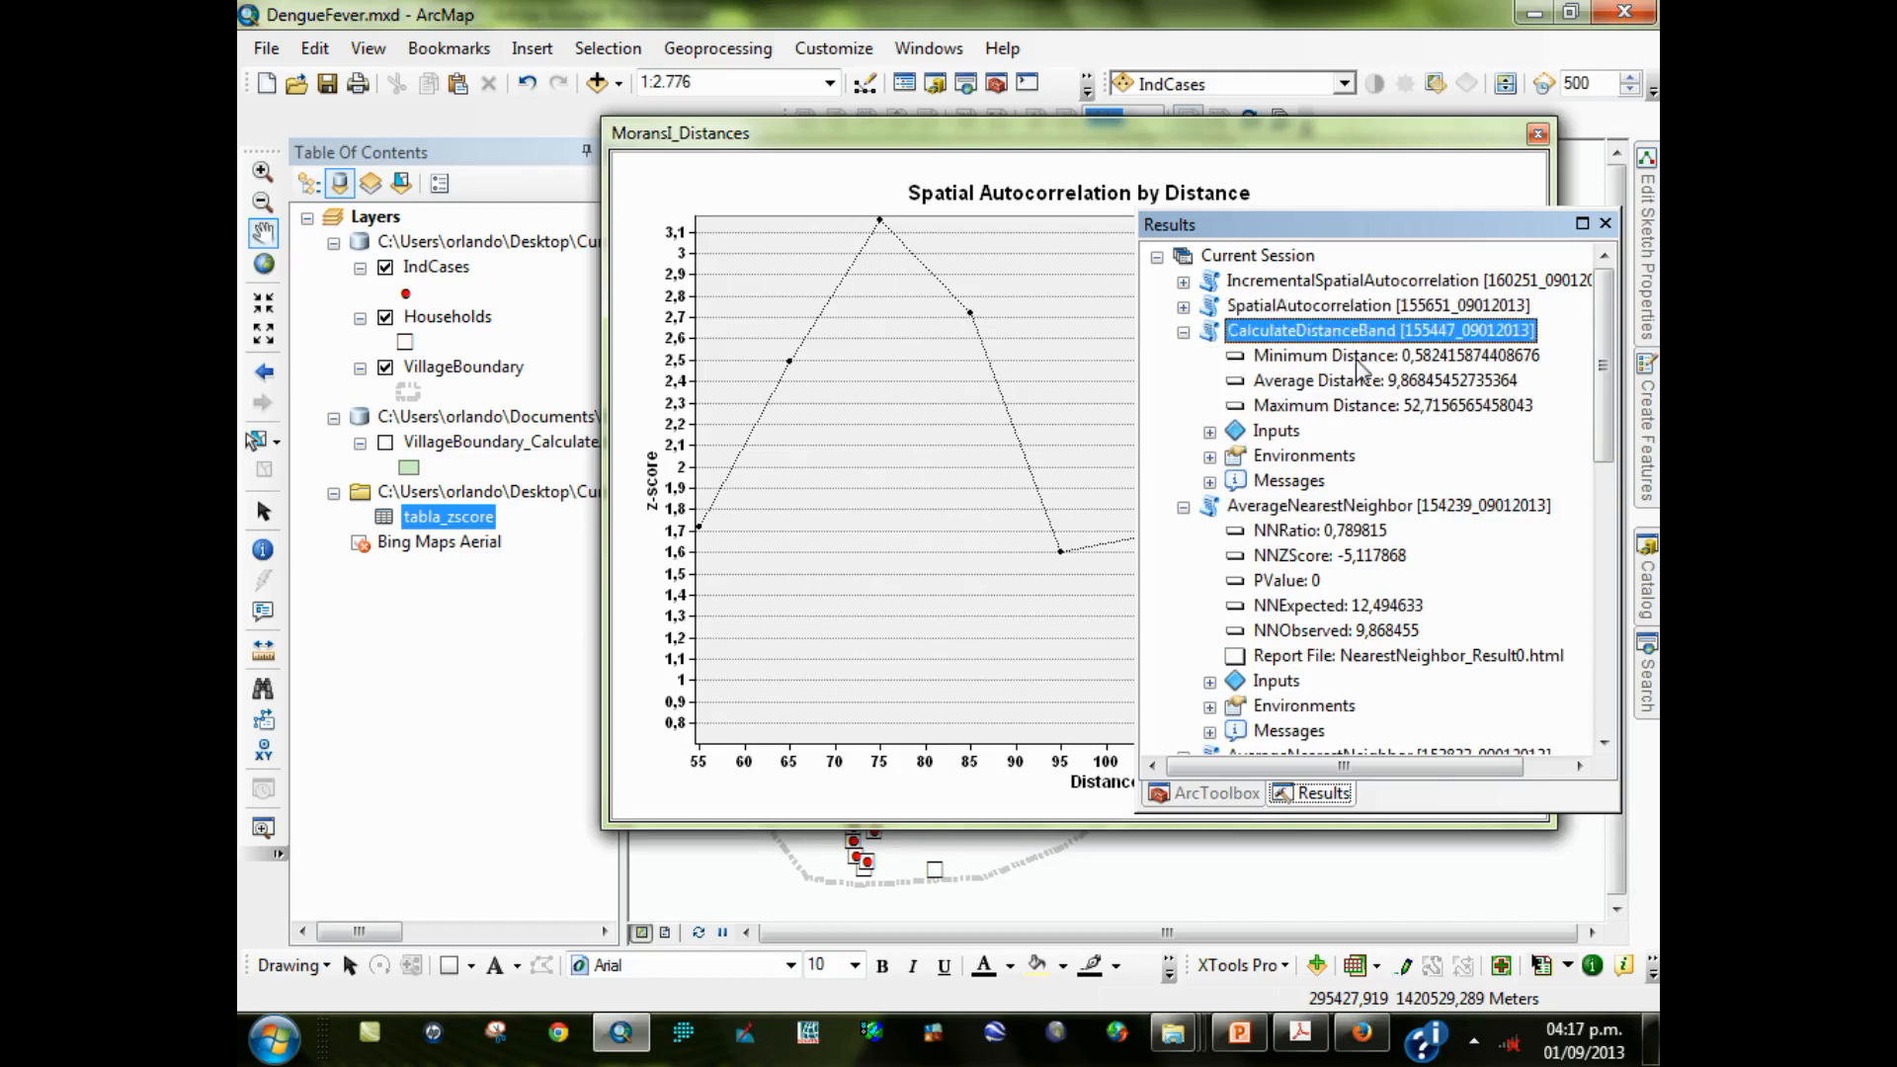
pyautogui.click(1415, 413)
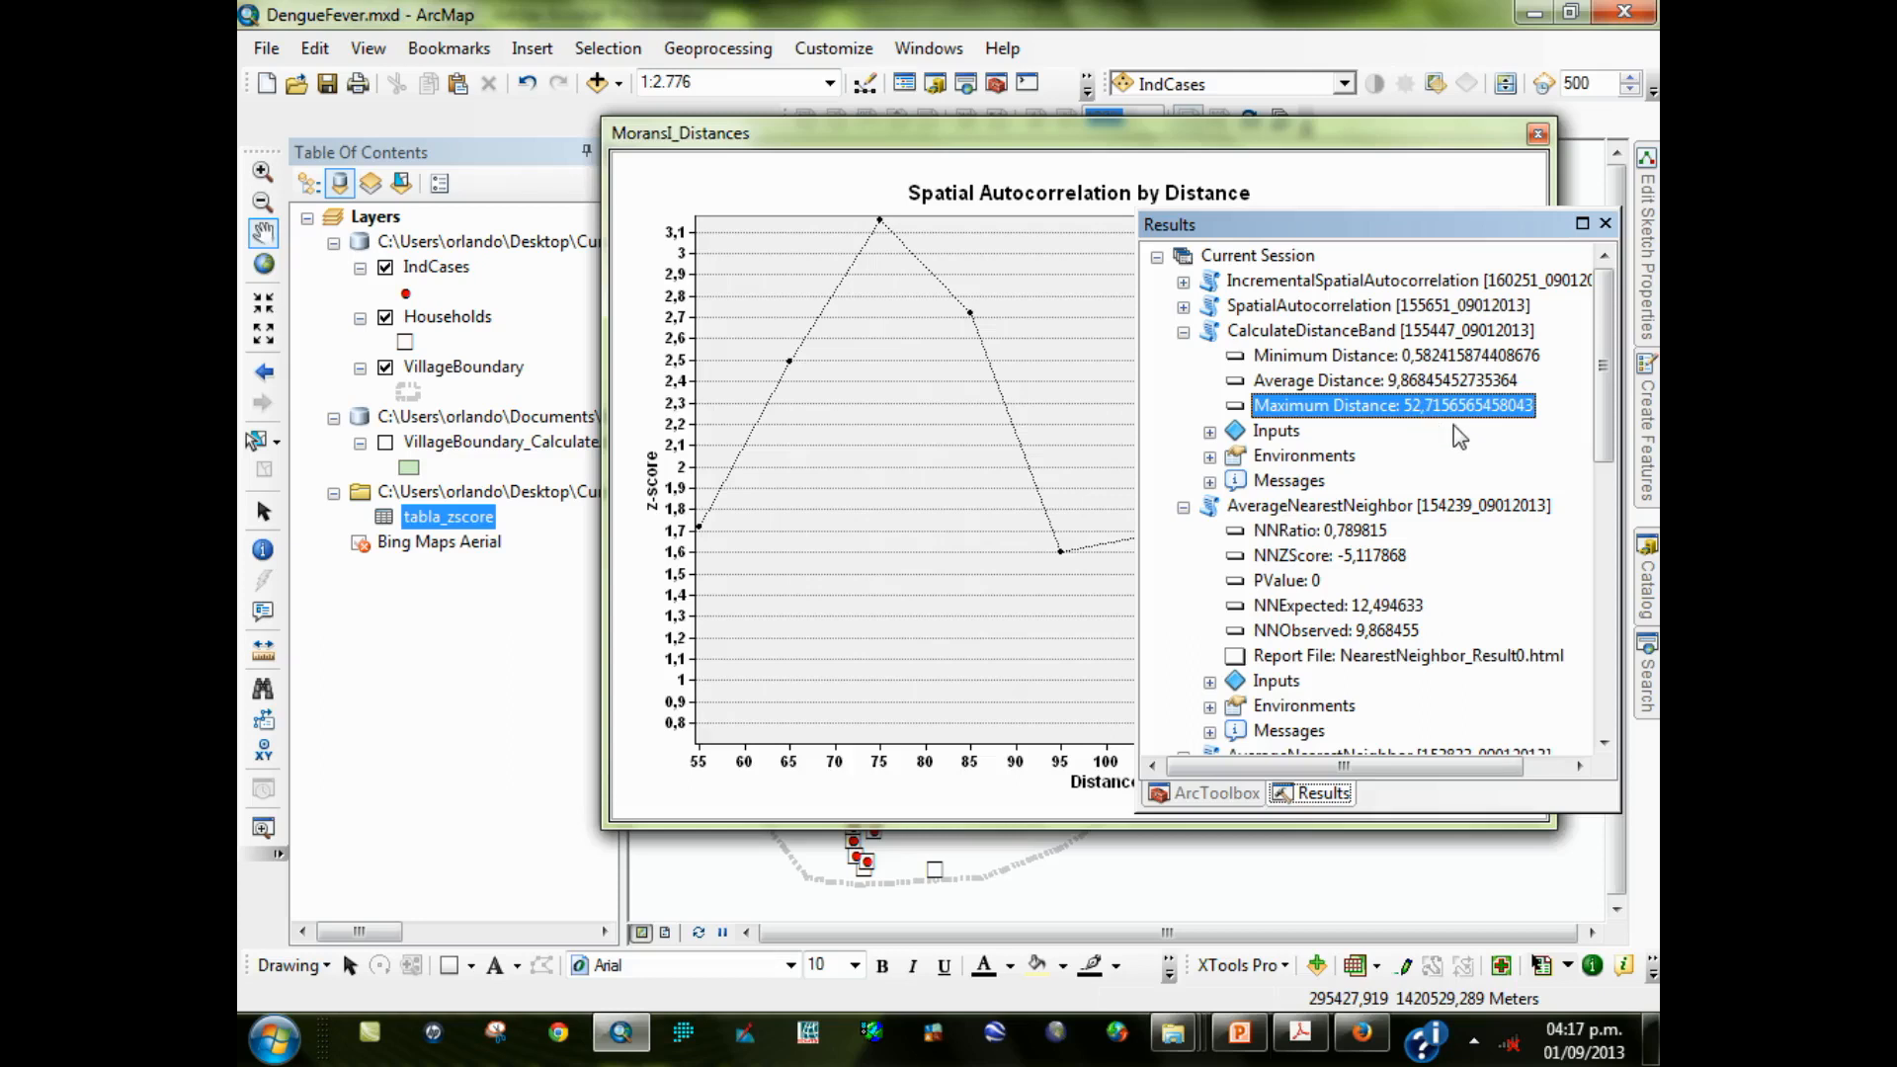
pyautogui.click(1469, 358)
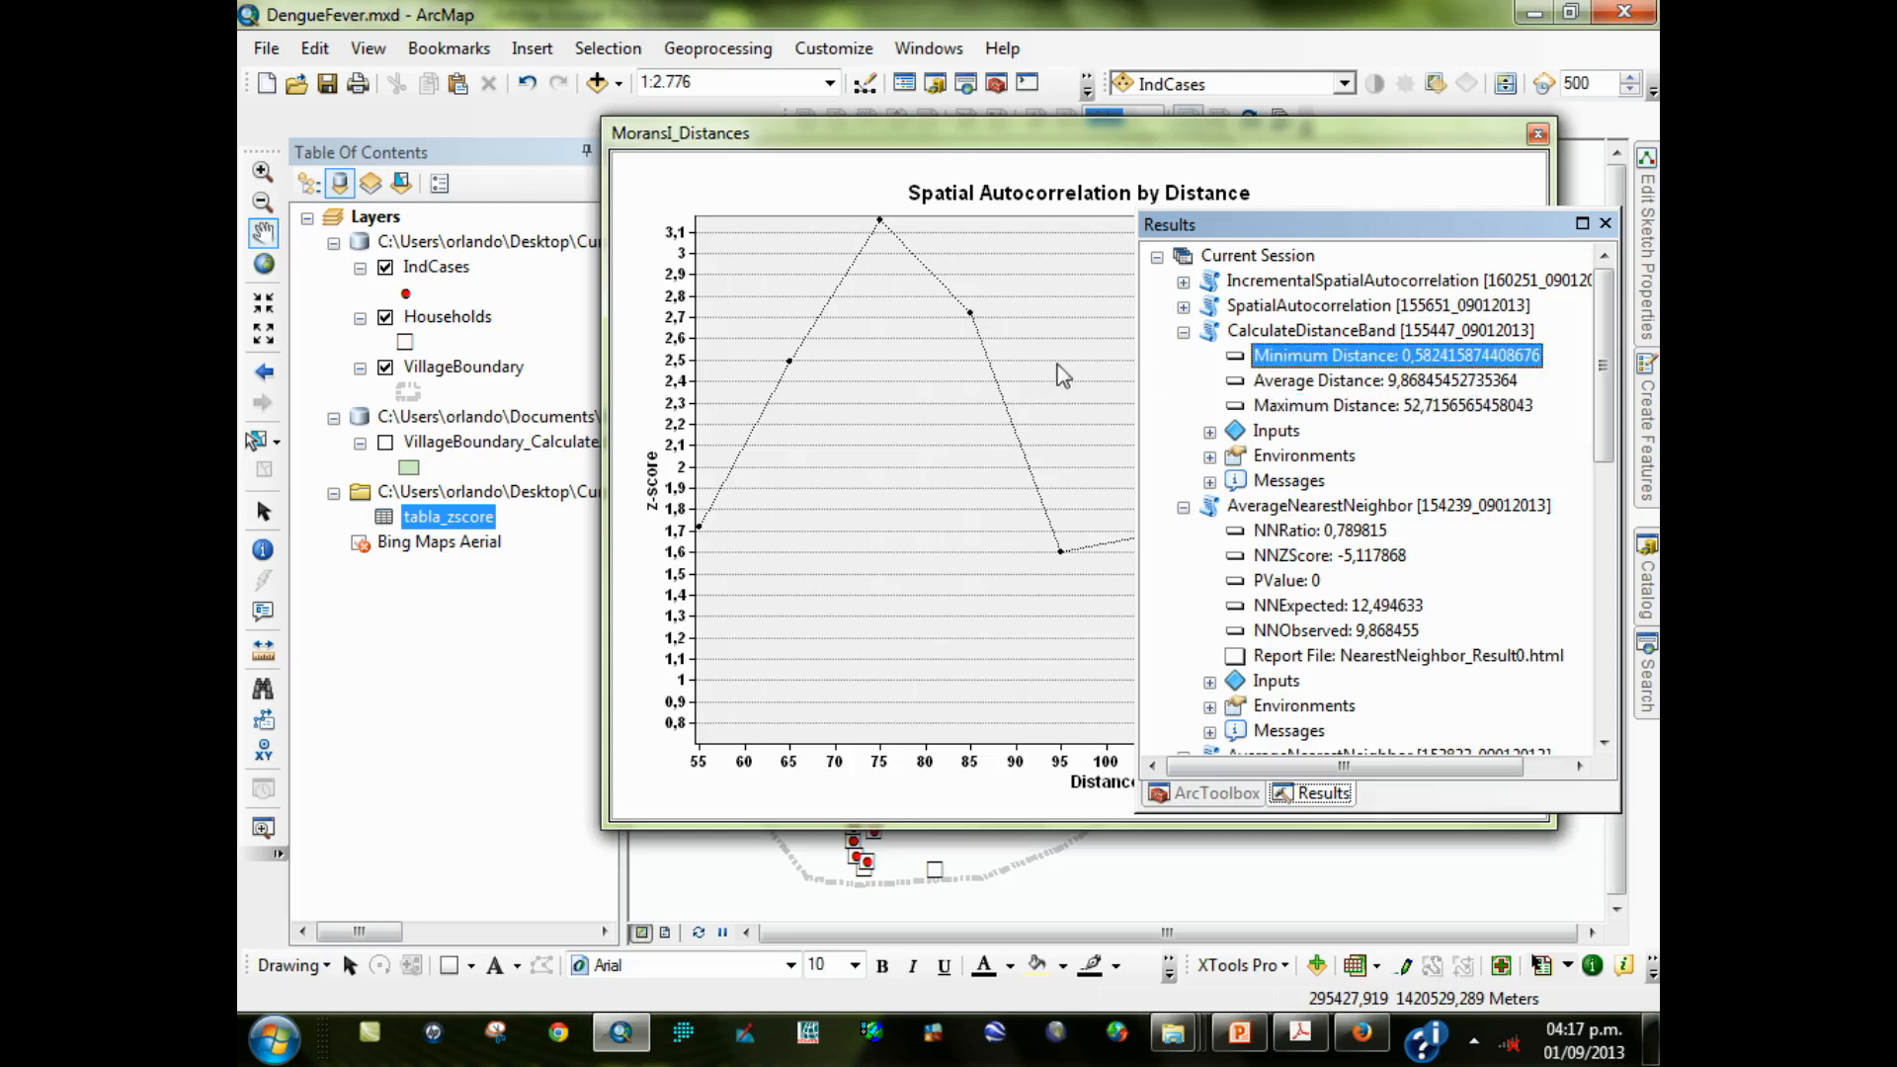
pyautogui.moveTo(1470, 139); pyautogui.dragTo(1196, 684)
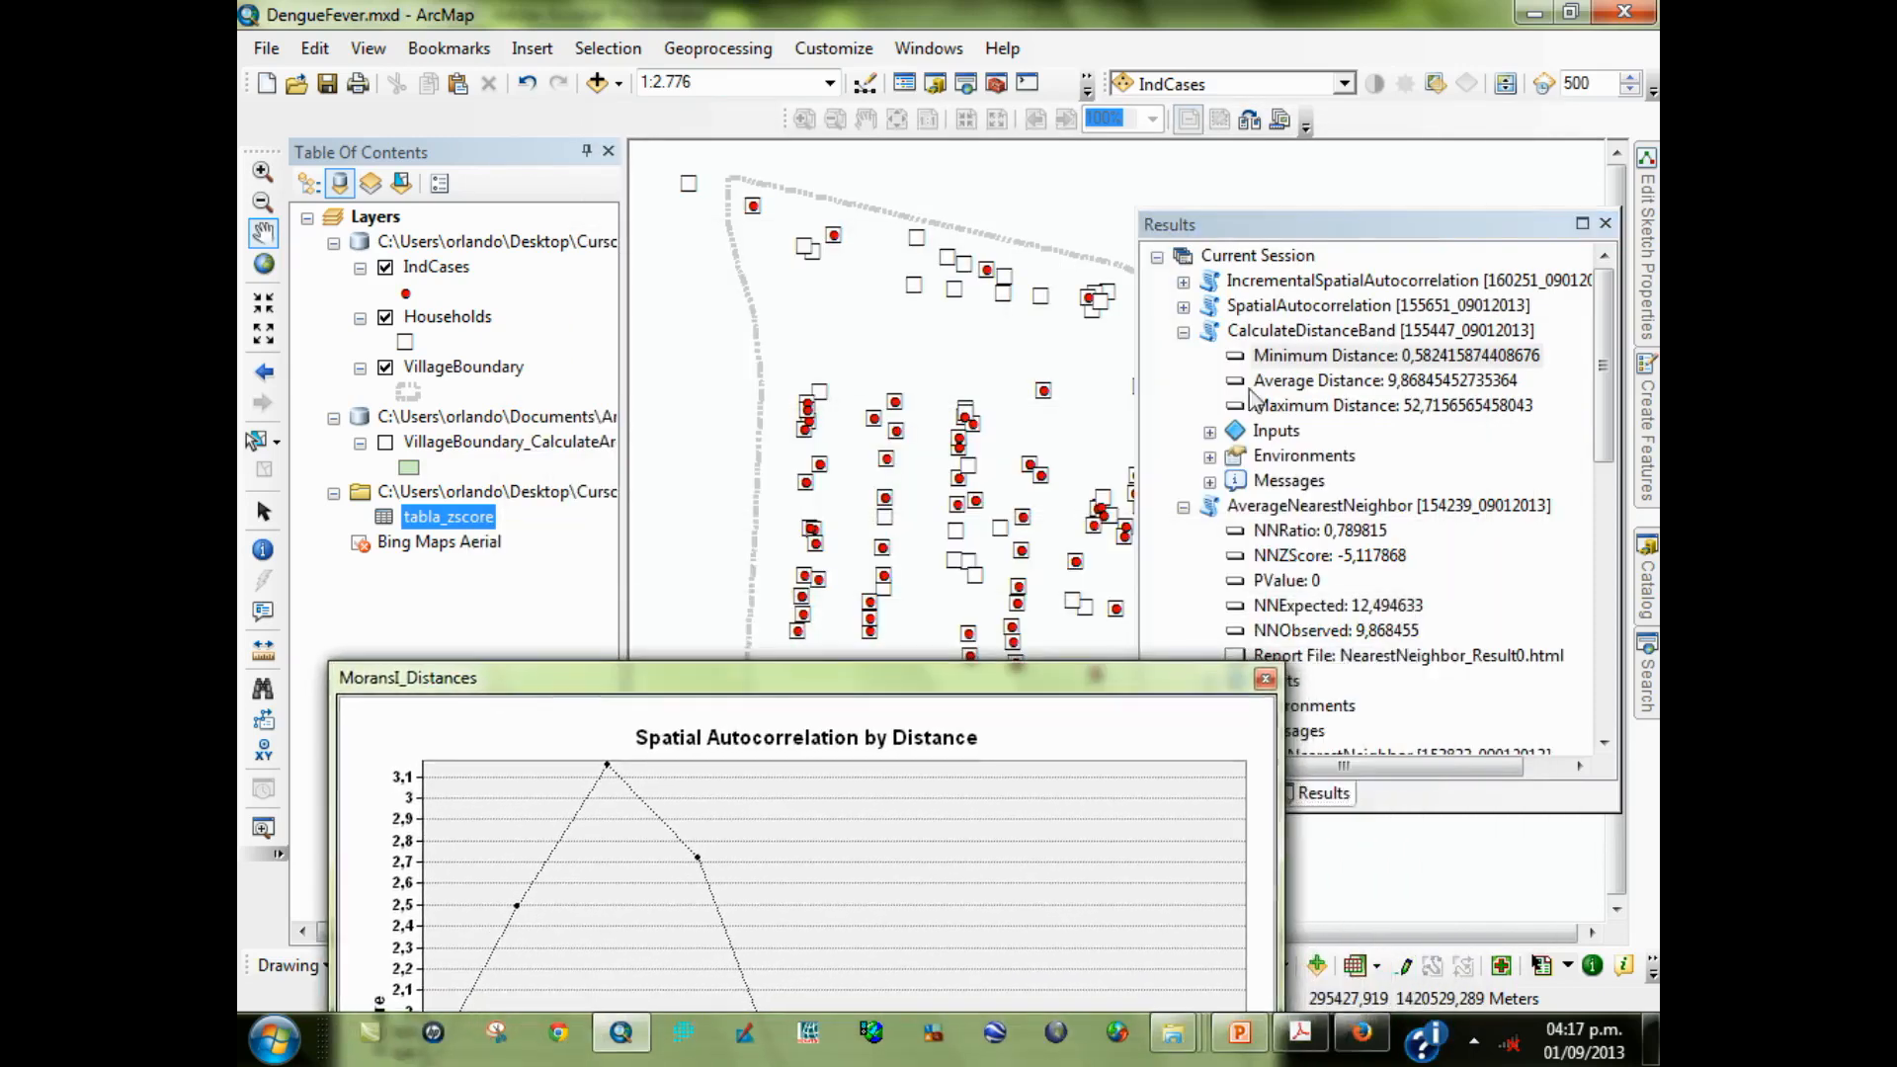
pyautogui.click(385, 269)
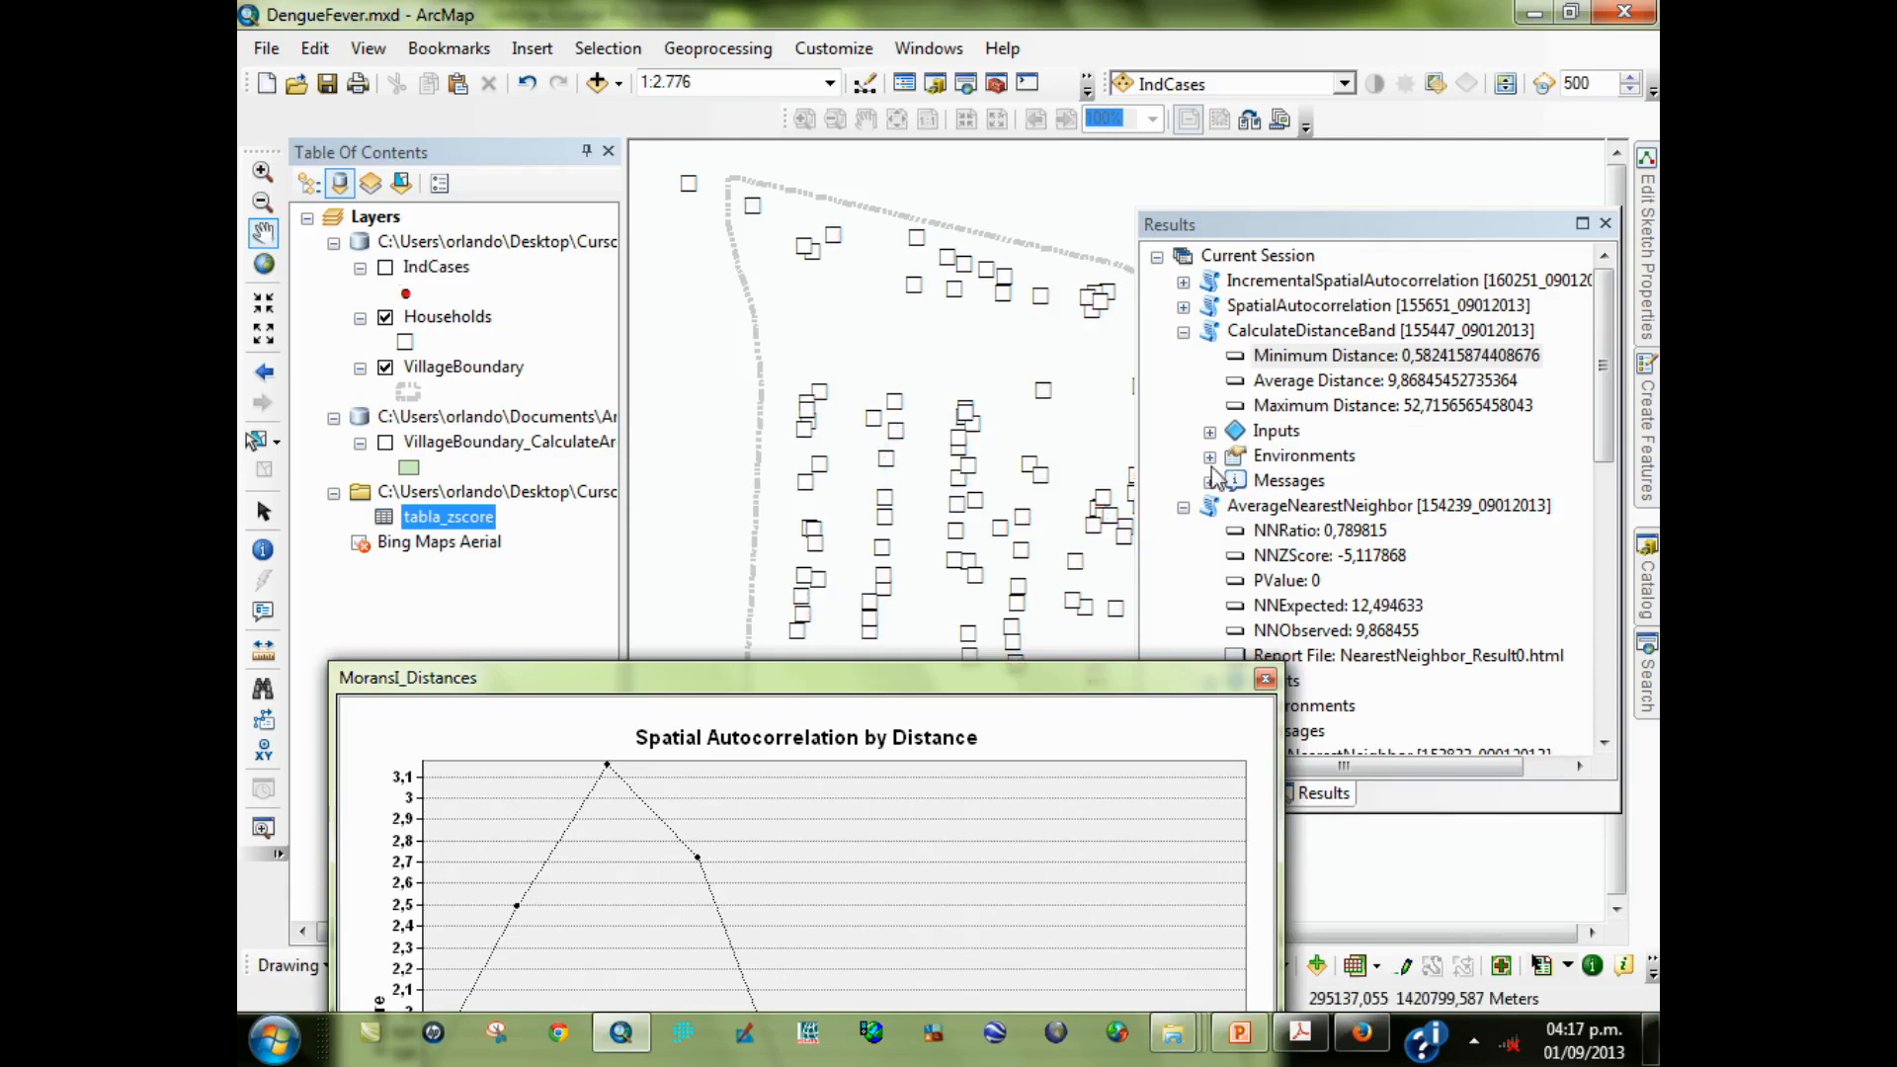
# Review the Calculate Distance Band from Neighbor Count settings used for Households, including the number of neighbors, without rerunning the tool
pyautogui.doubleClick(1344, 332)
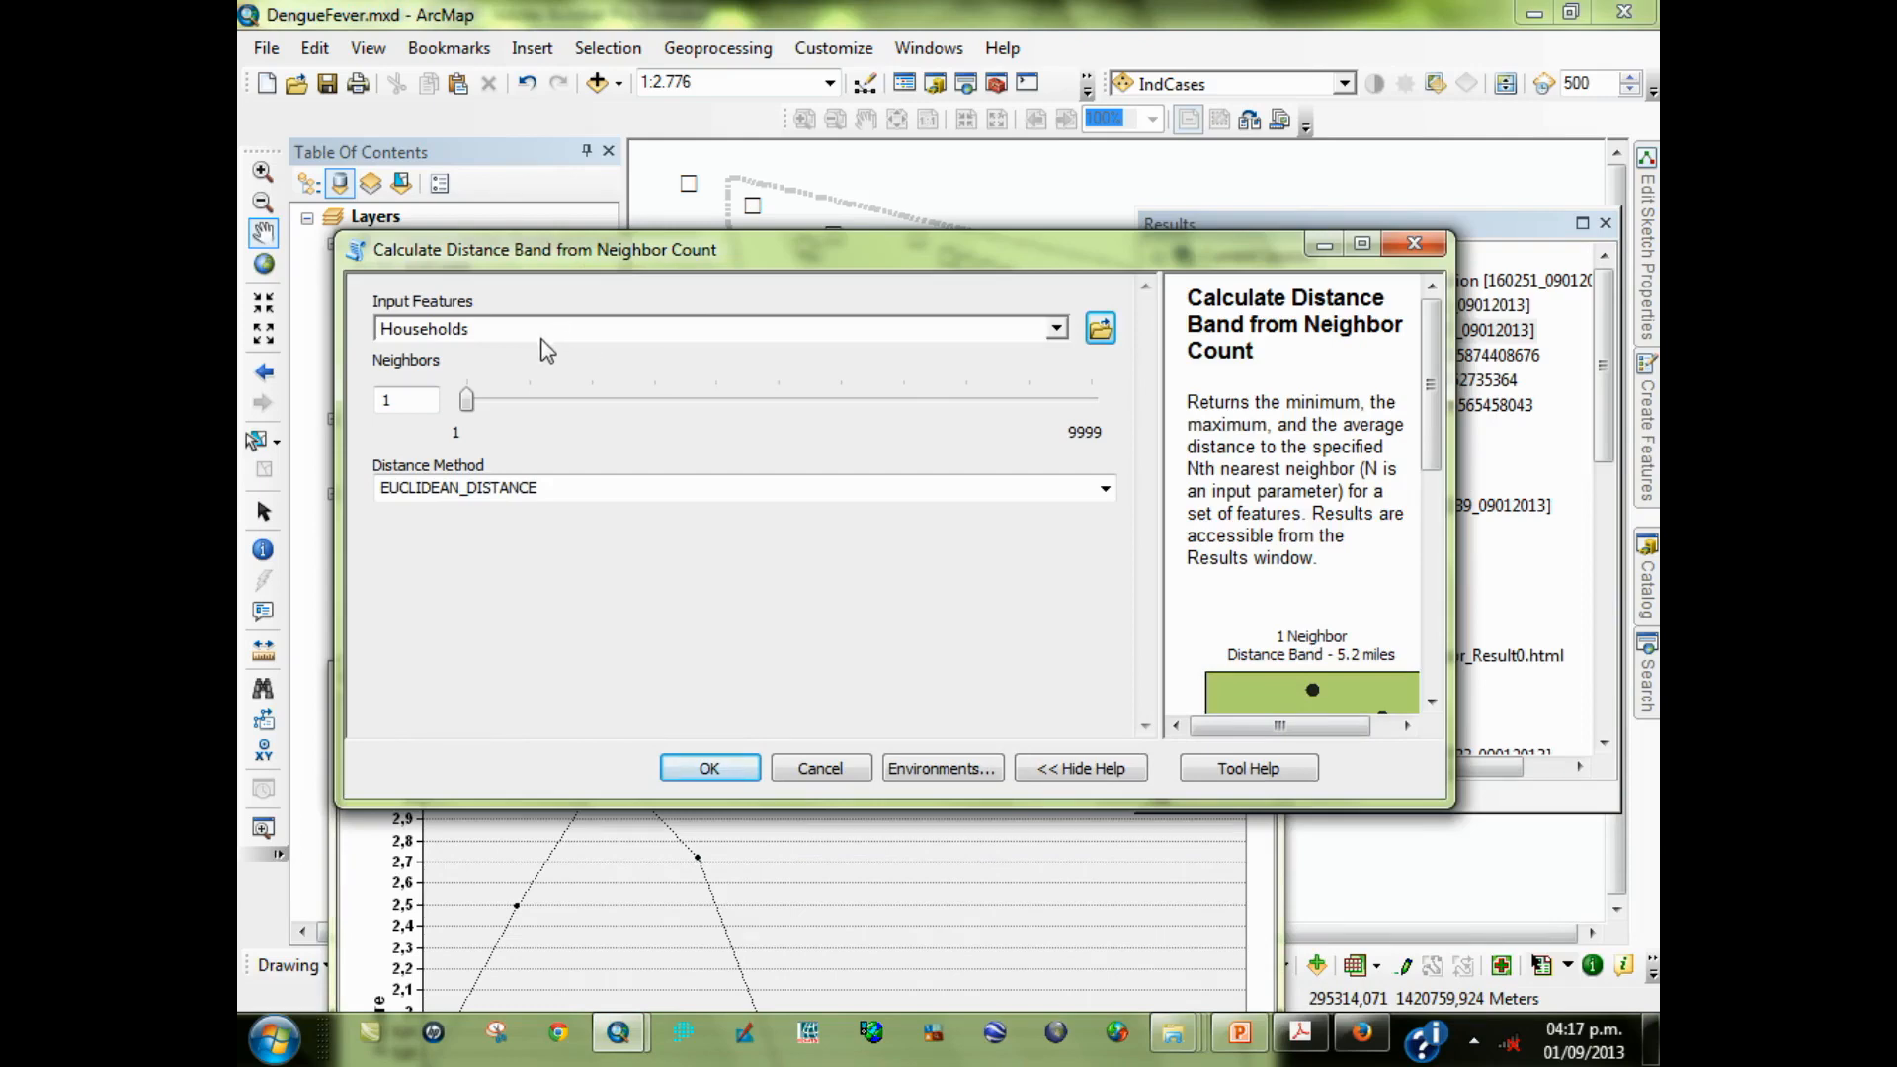
pyautogui.click(414, 407)
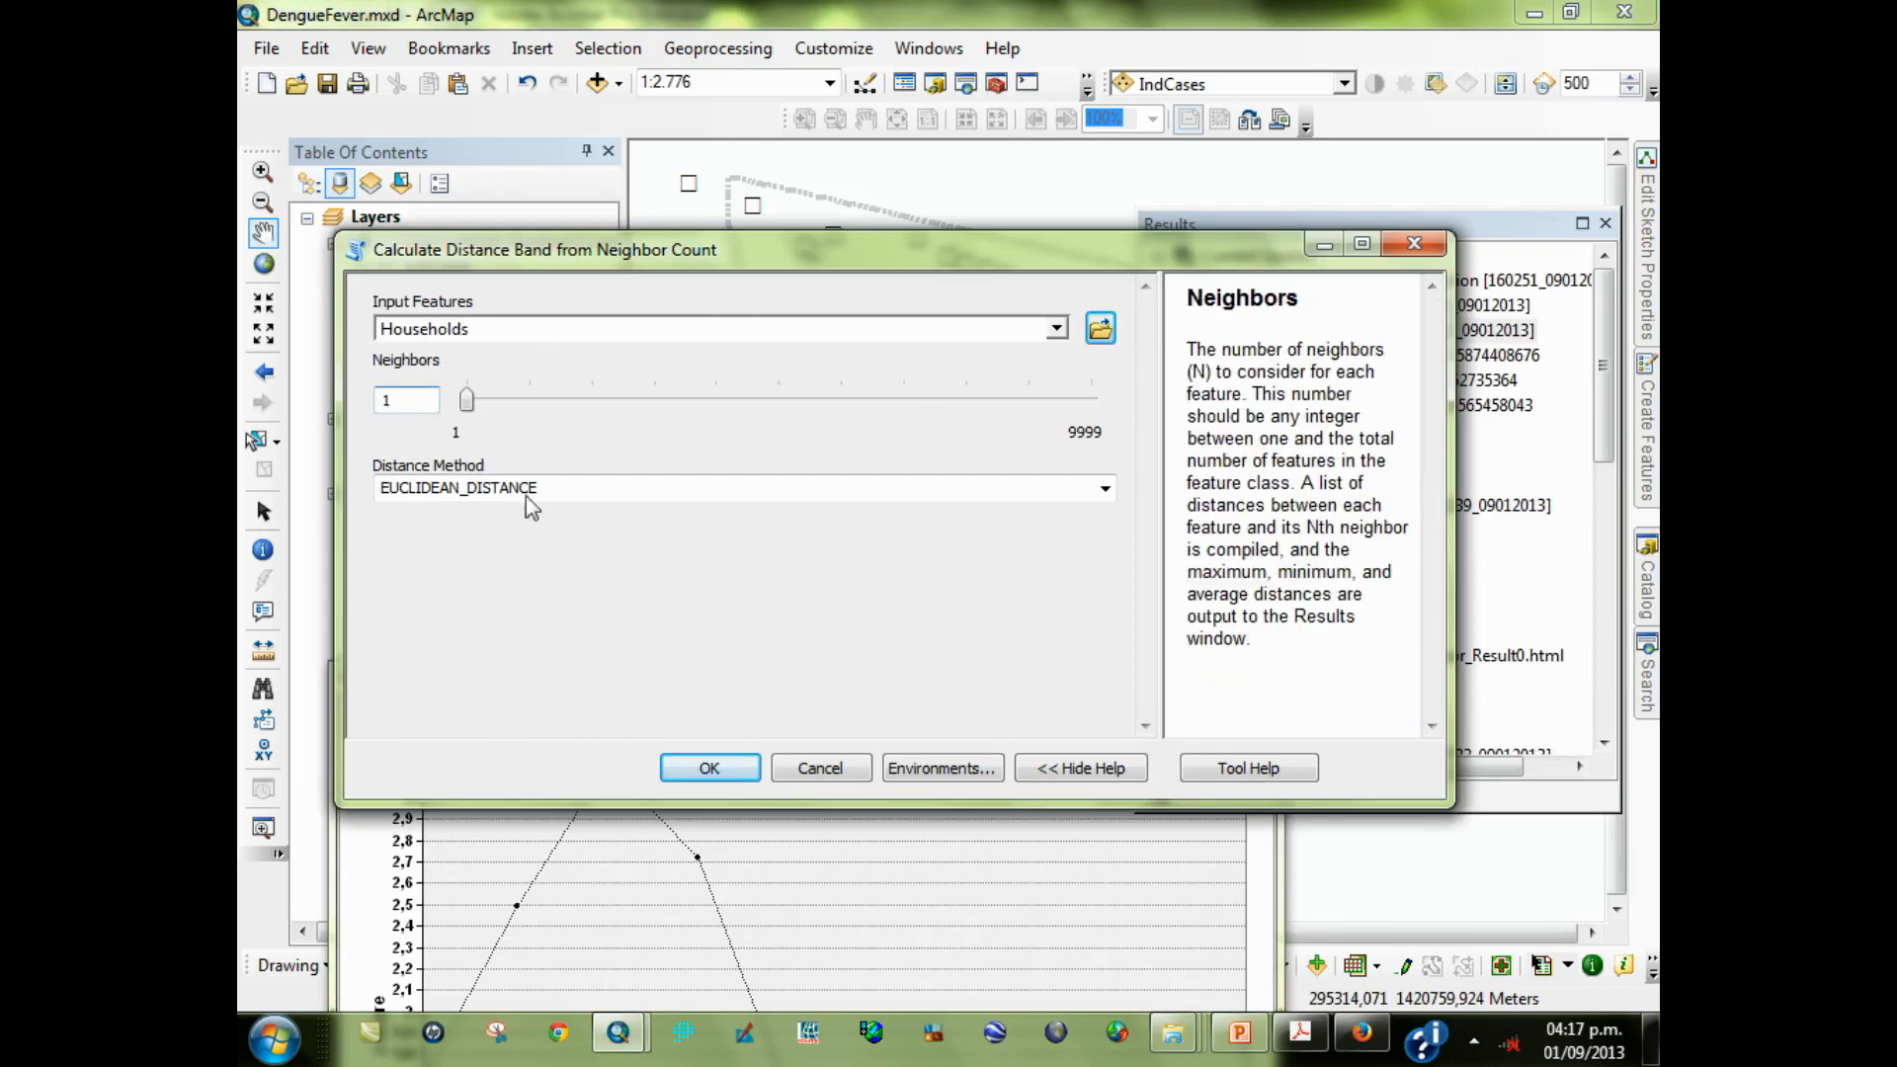
pyautogui.click(820, 768)
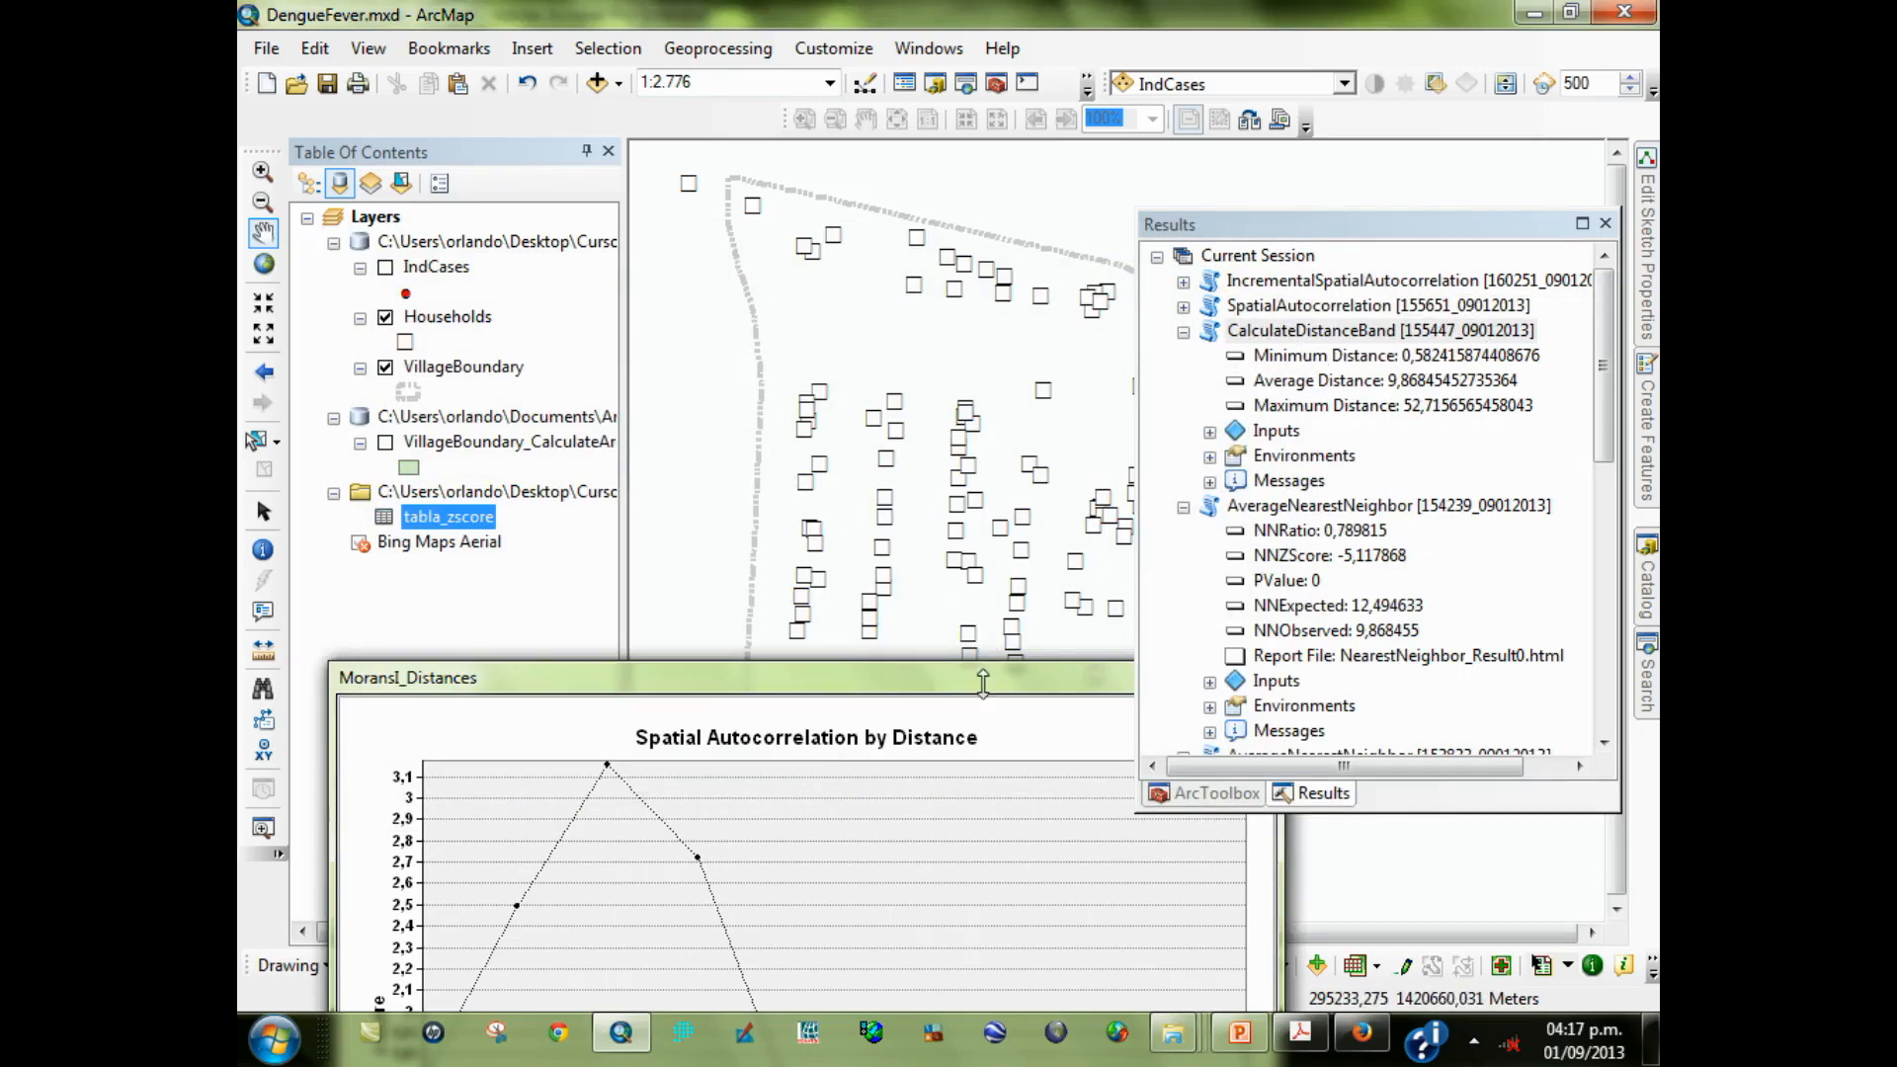
# Compare the minimum, average and maximum distances of the CalculateDistanceBand result with the spacing of the households on the map
pyautogui.moveTo(991, 691); pyautogui.dragTo(974, 826)
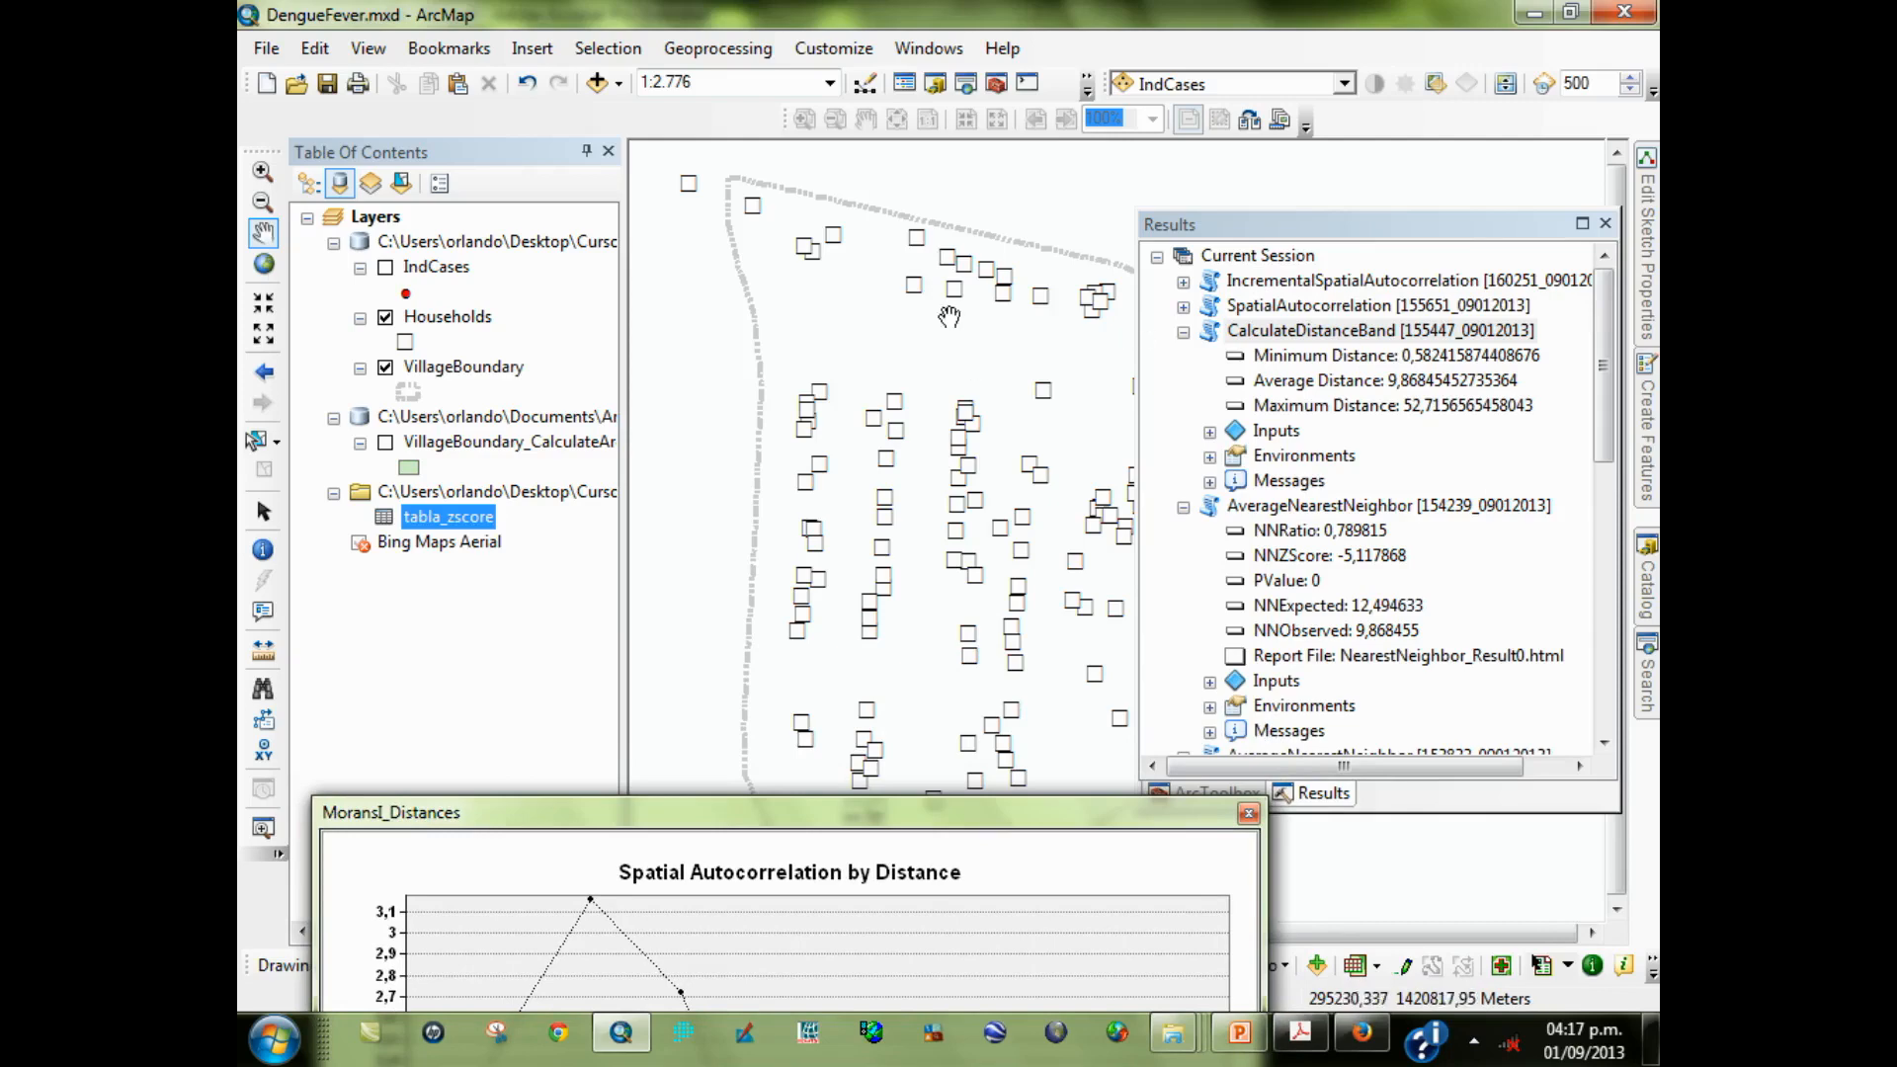
pyautogui.moveTo(1398, 225); pyautogui.dragTo(1485, 345)
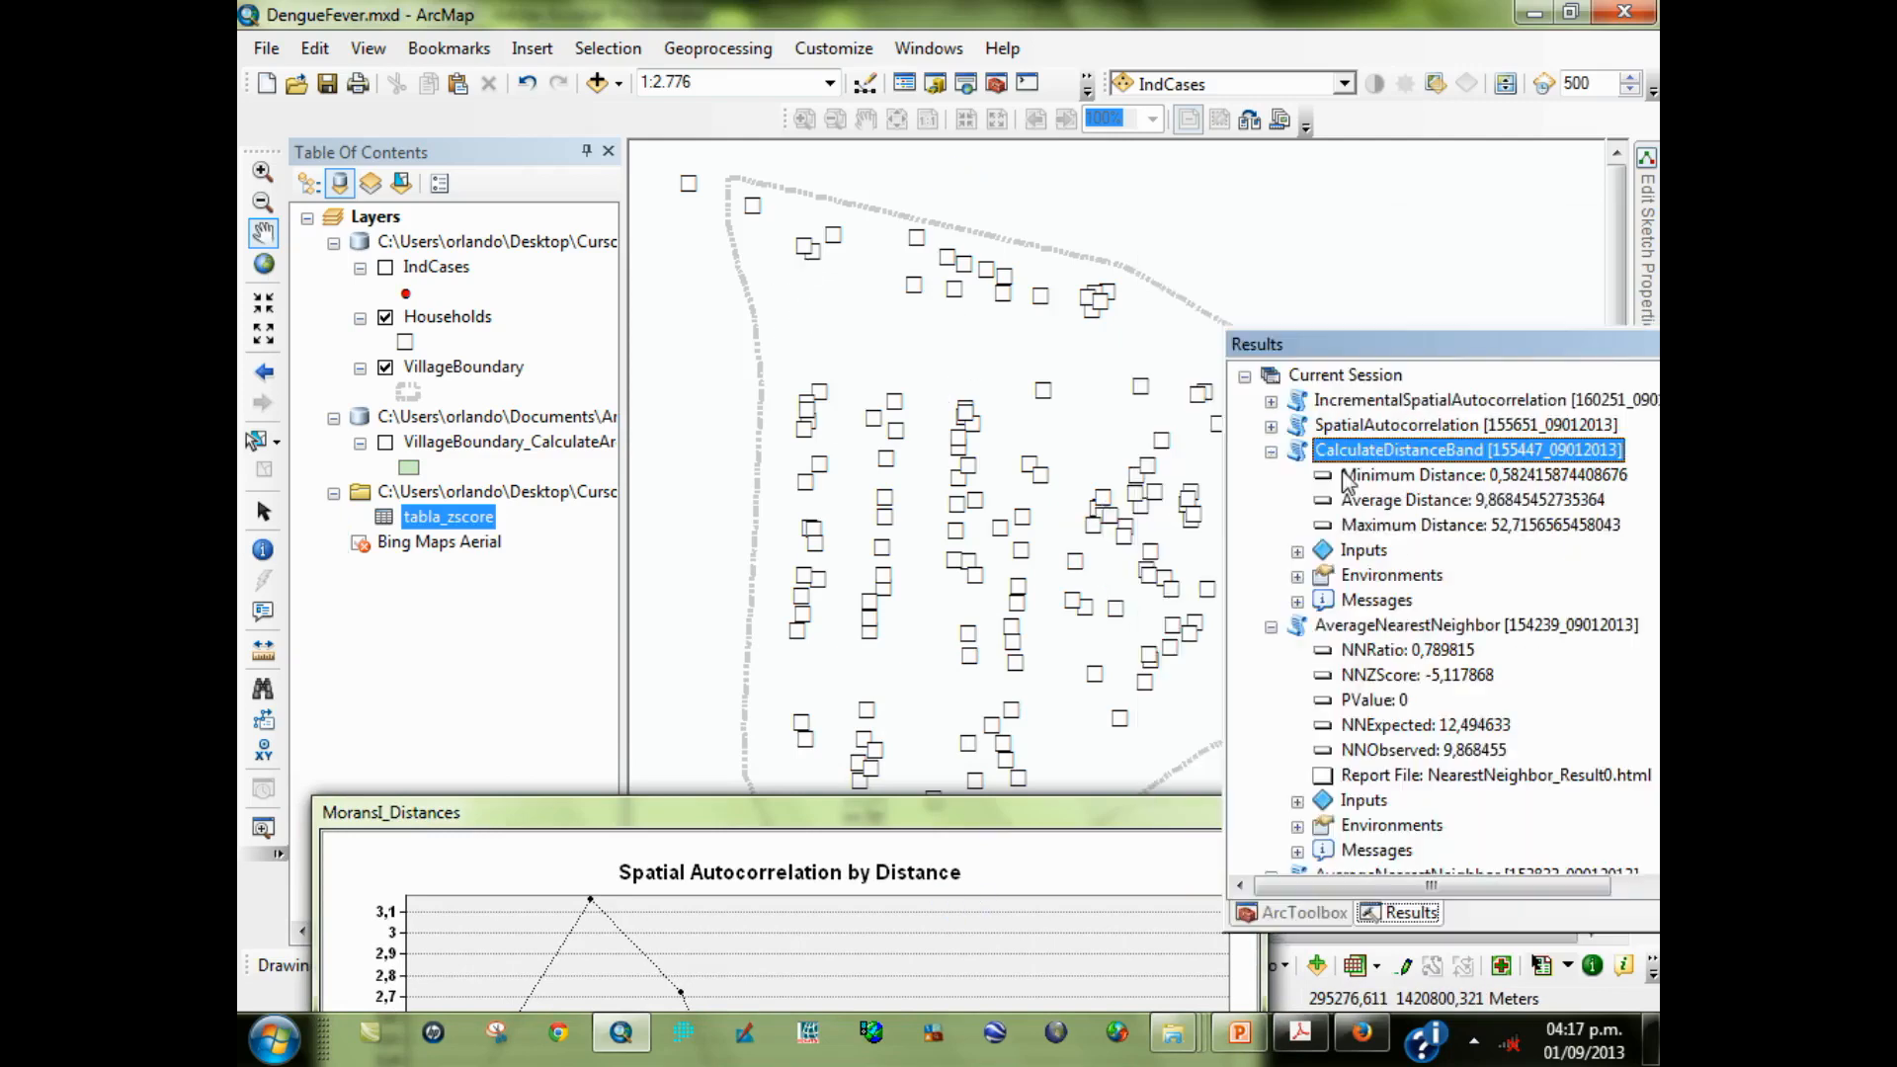
pyautogui.click(1485, 478)
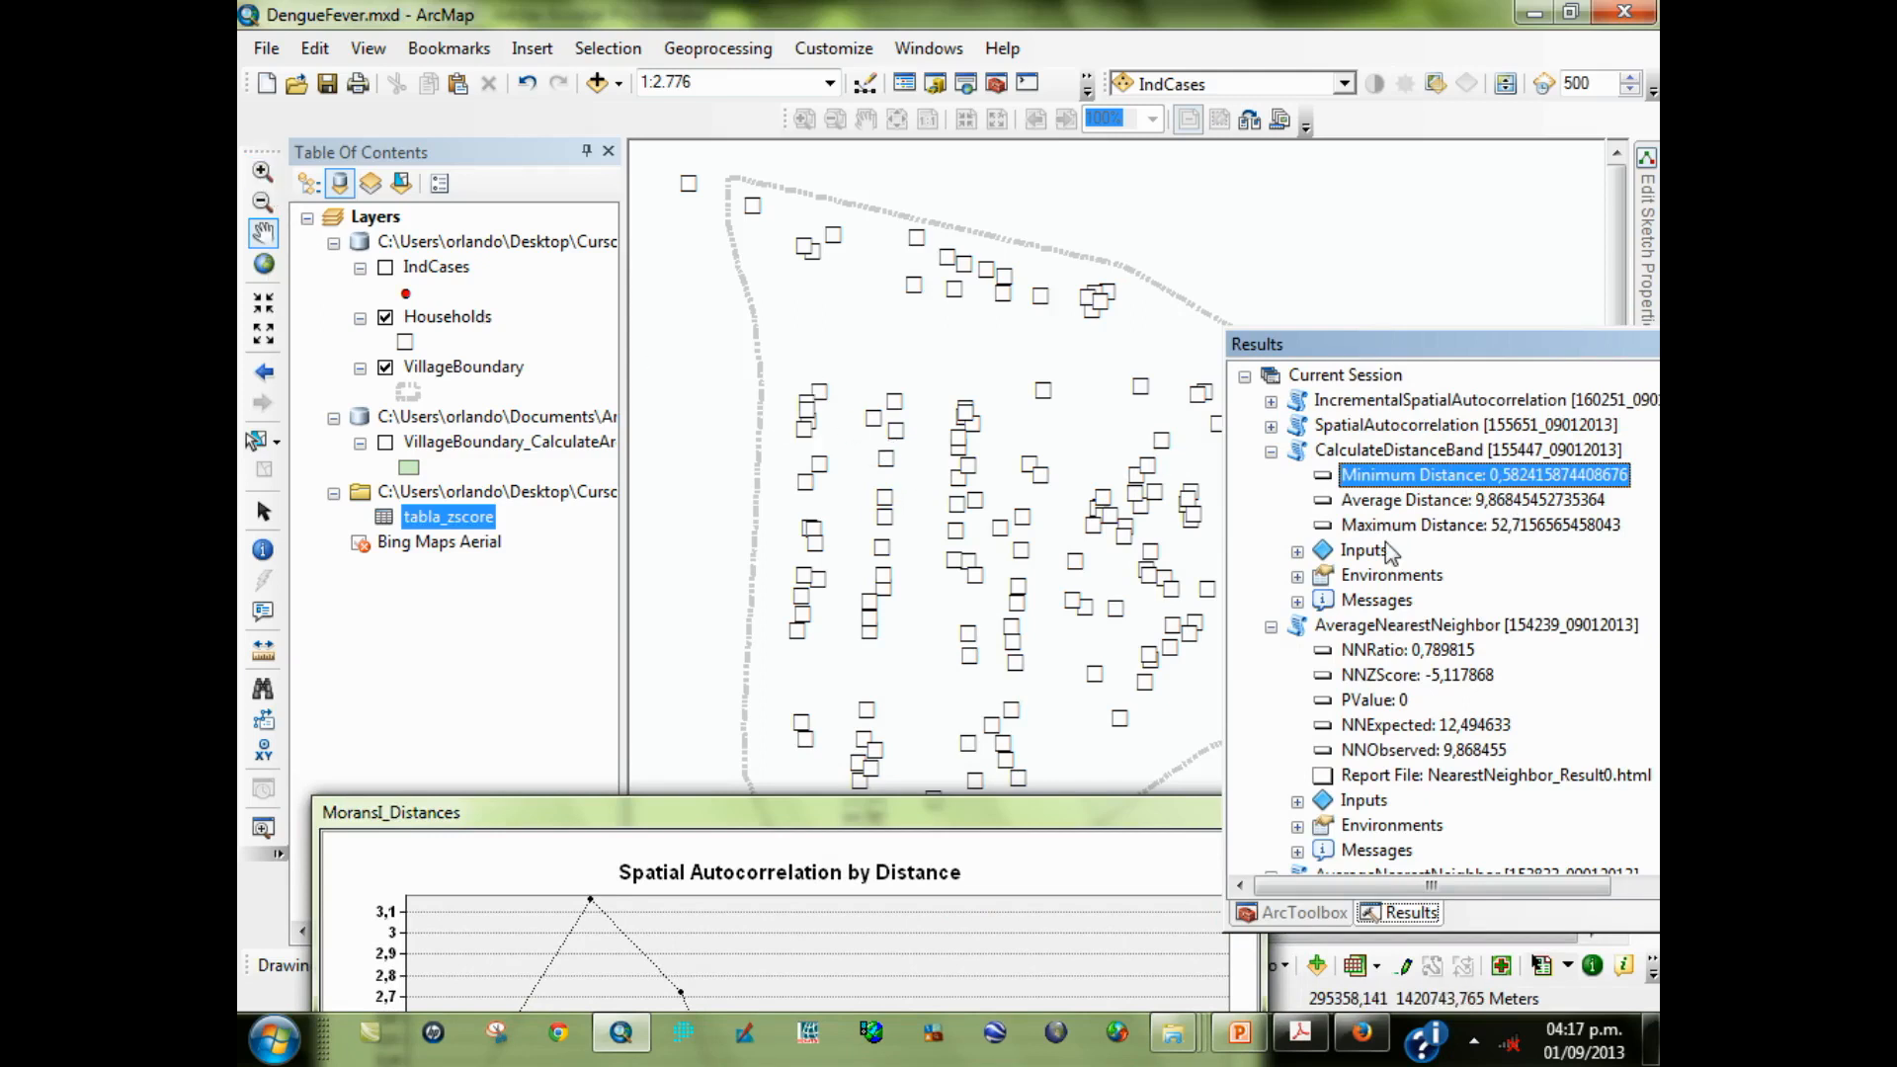
pyautogui.click(1419, 506)
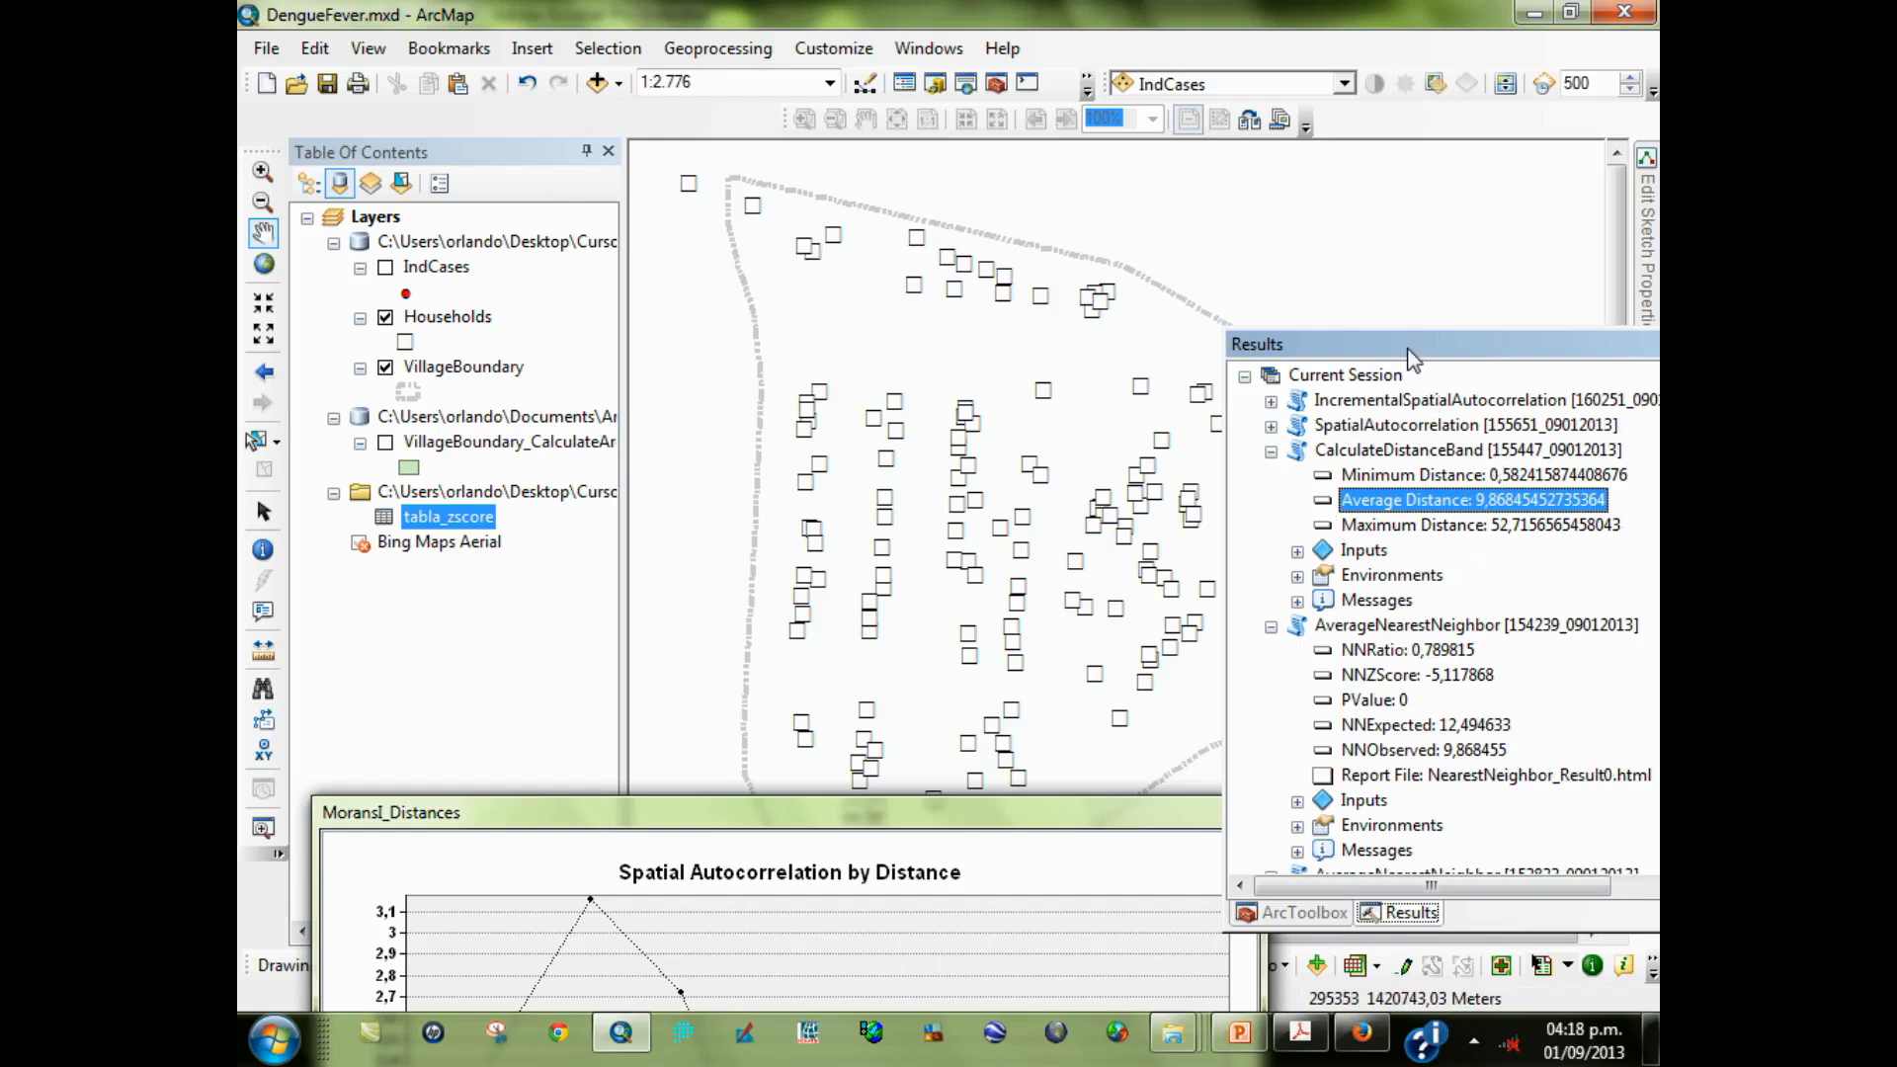
pyautogui.moveTo(1413, 346); pyautogui.dragTo(1233, 227)
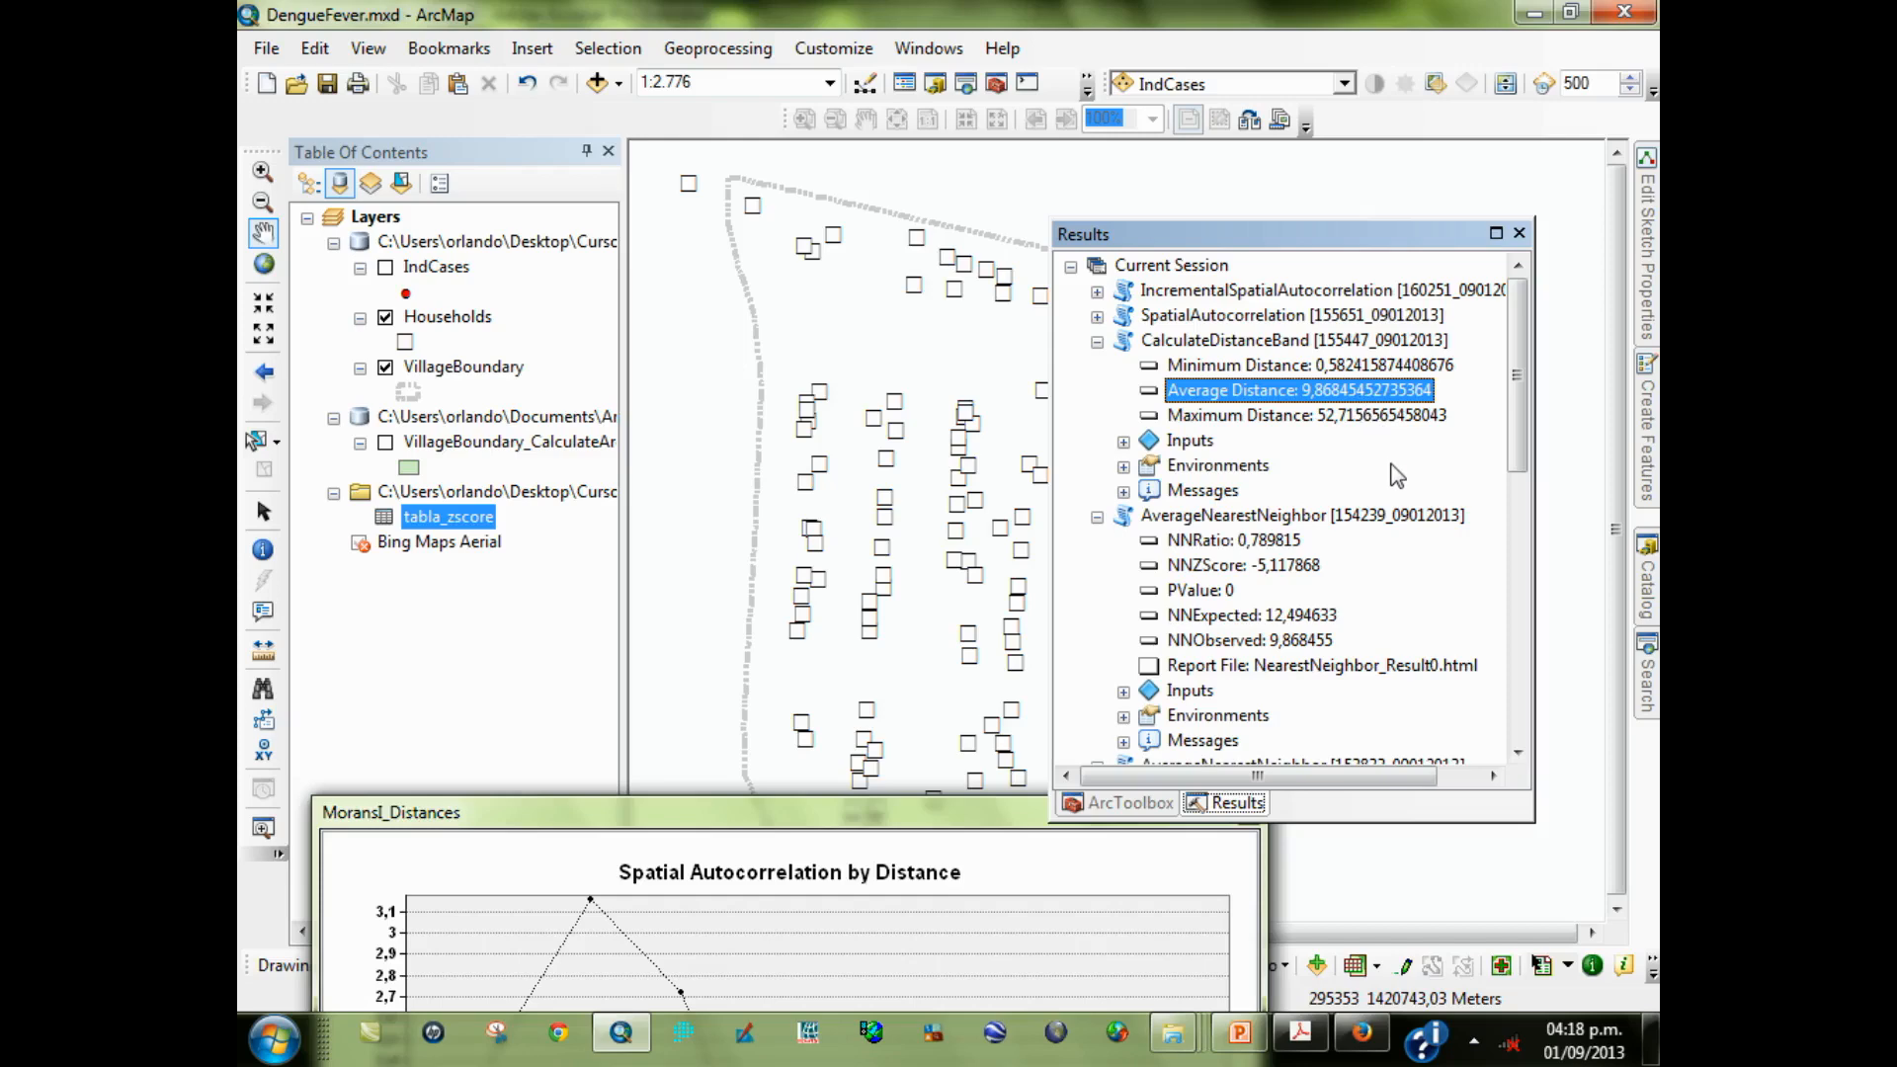
pyautogui.click(1354, 424)
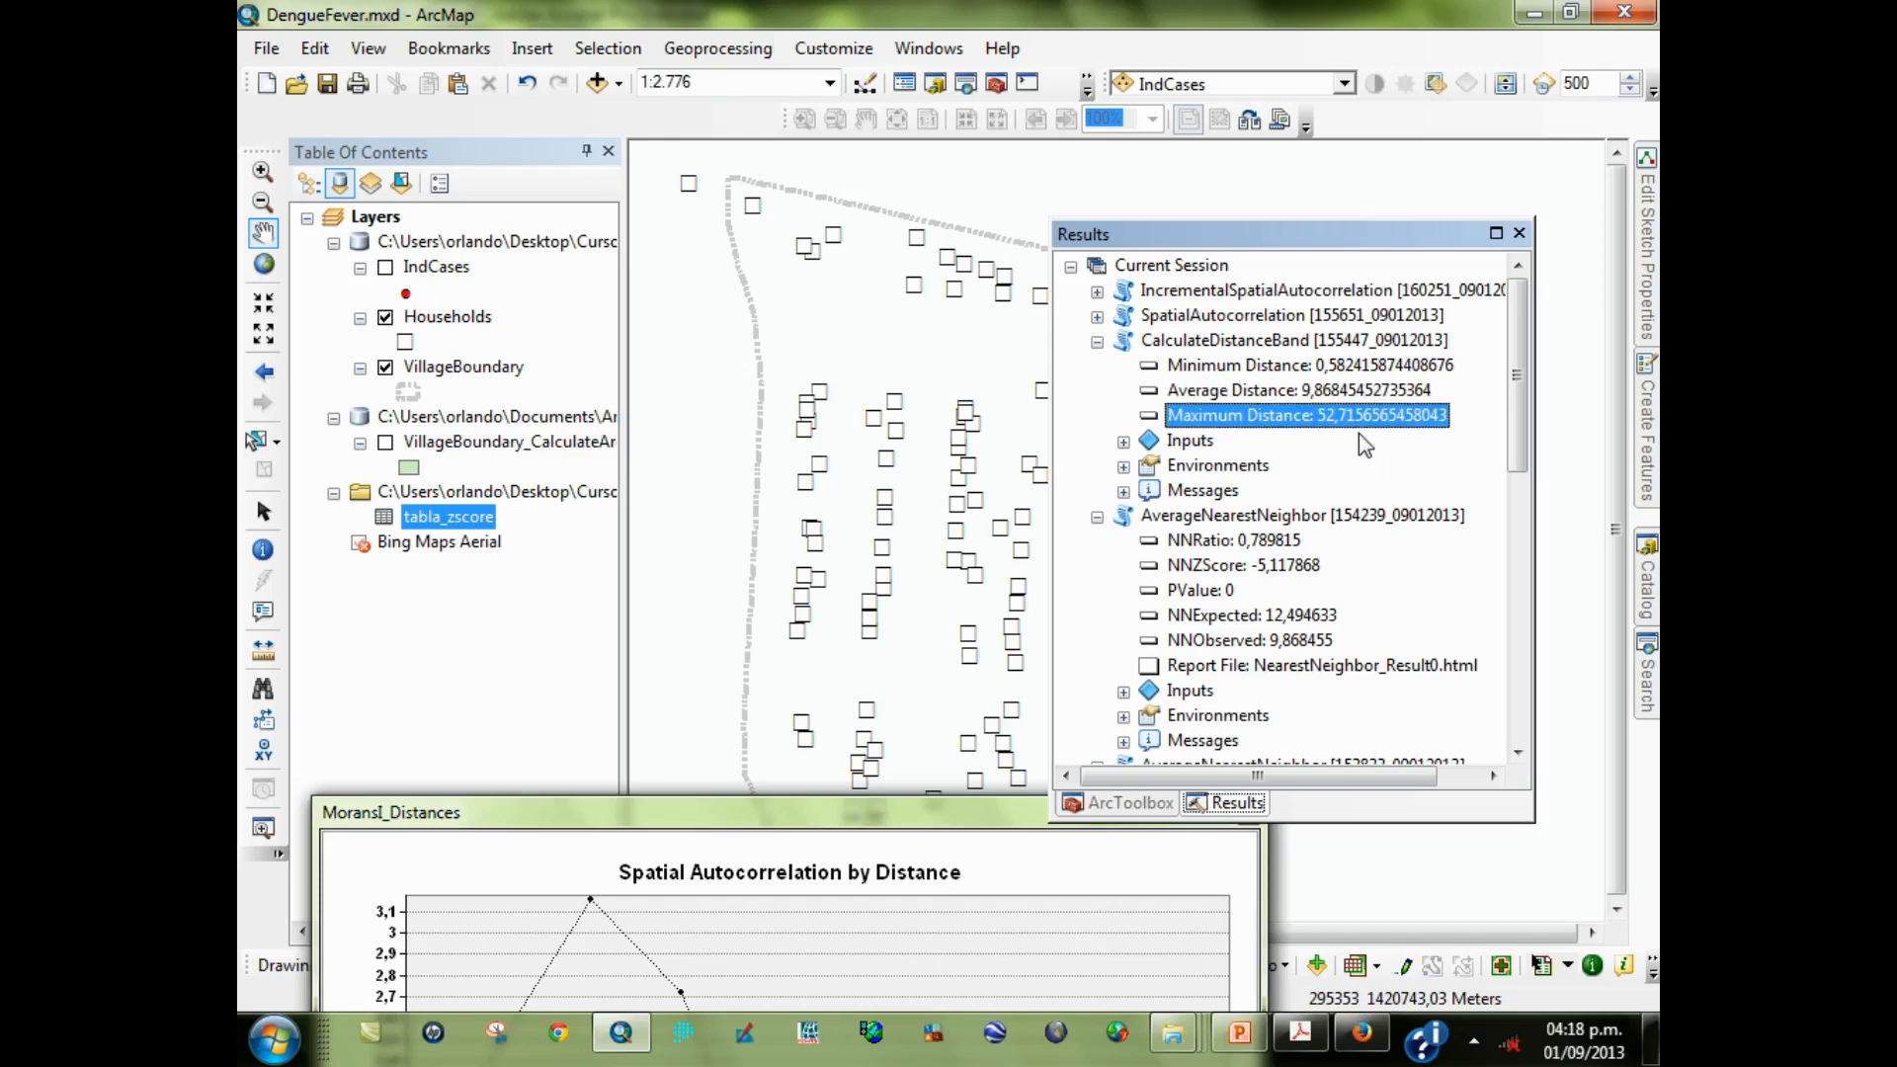
pyautogui.moveTo(1230, 234); pyautogui.dragTo(1403, 572)
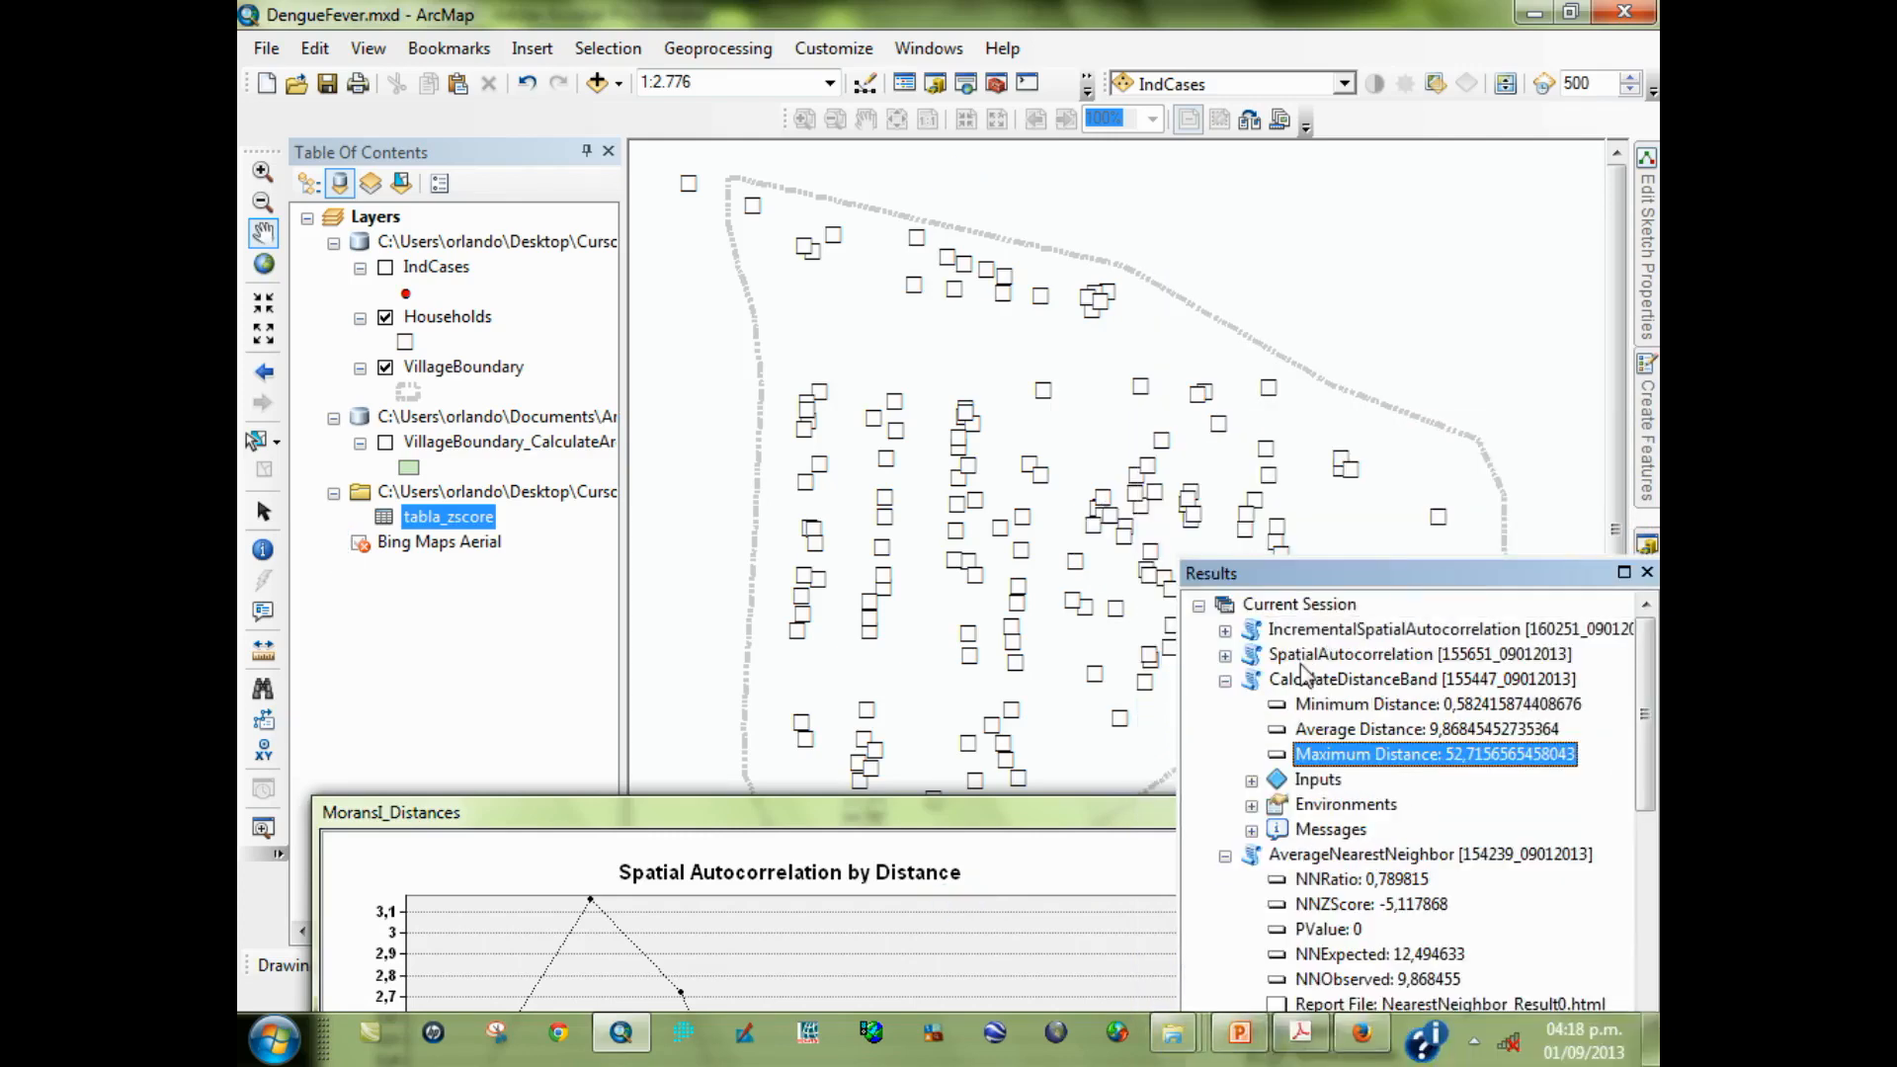
pyautogui.moveTo(932, 828); pyautogui.dragTo(960, 726)
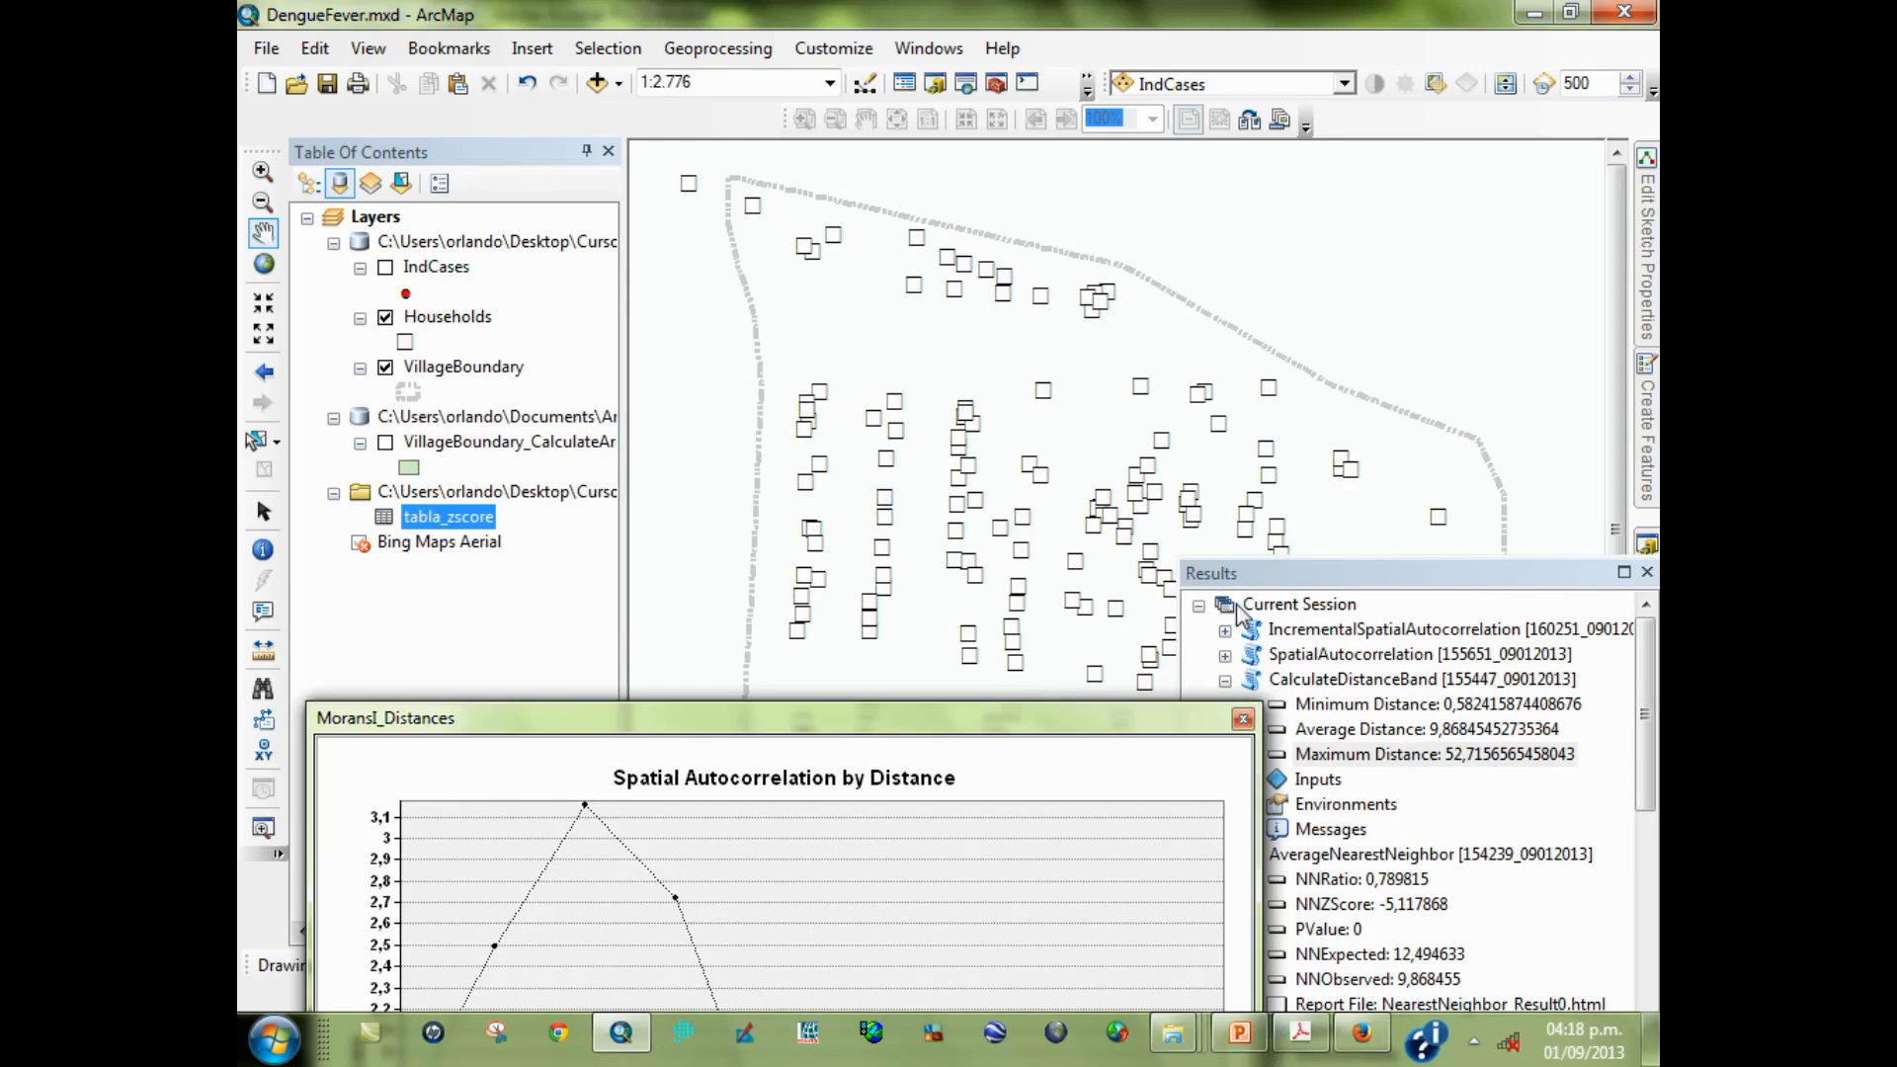
pyautogui.doubleClick(1275, 573)
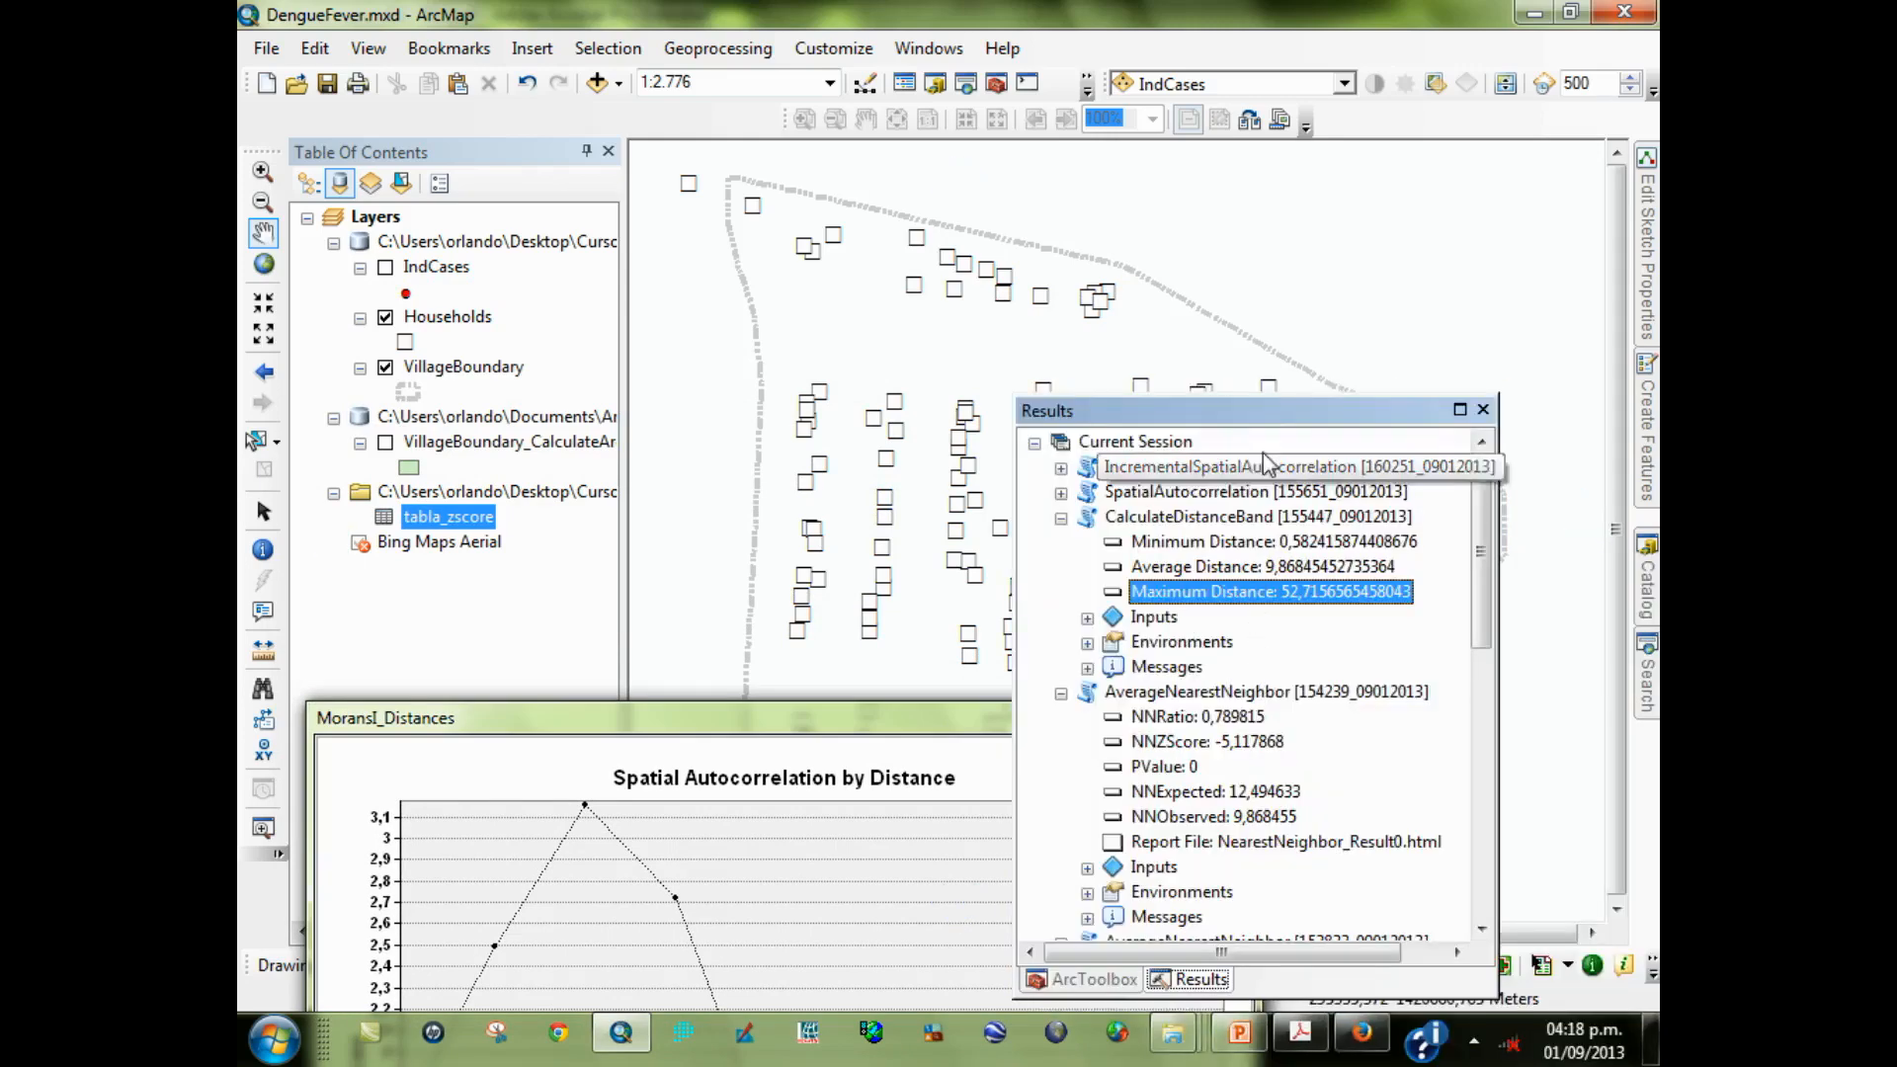
pyautogui.moveTo(1250, 411); pyautogui.dragTo(1343, 699)
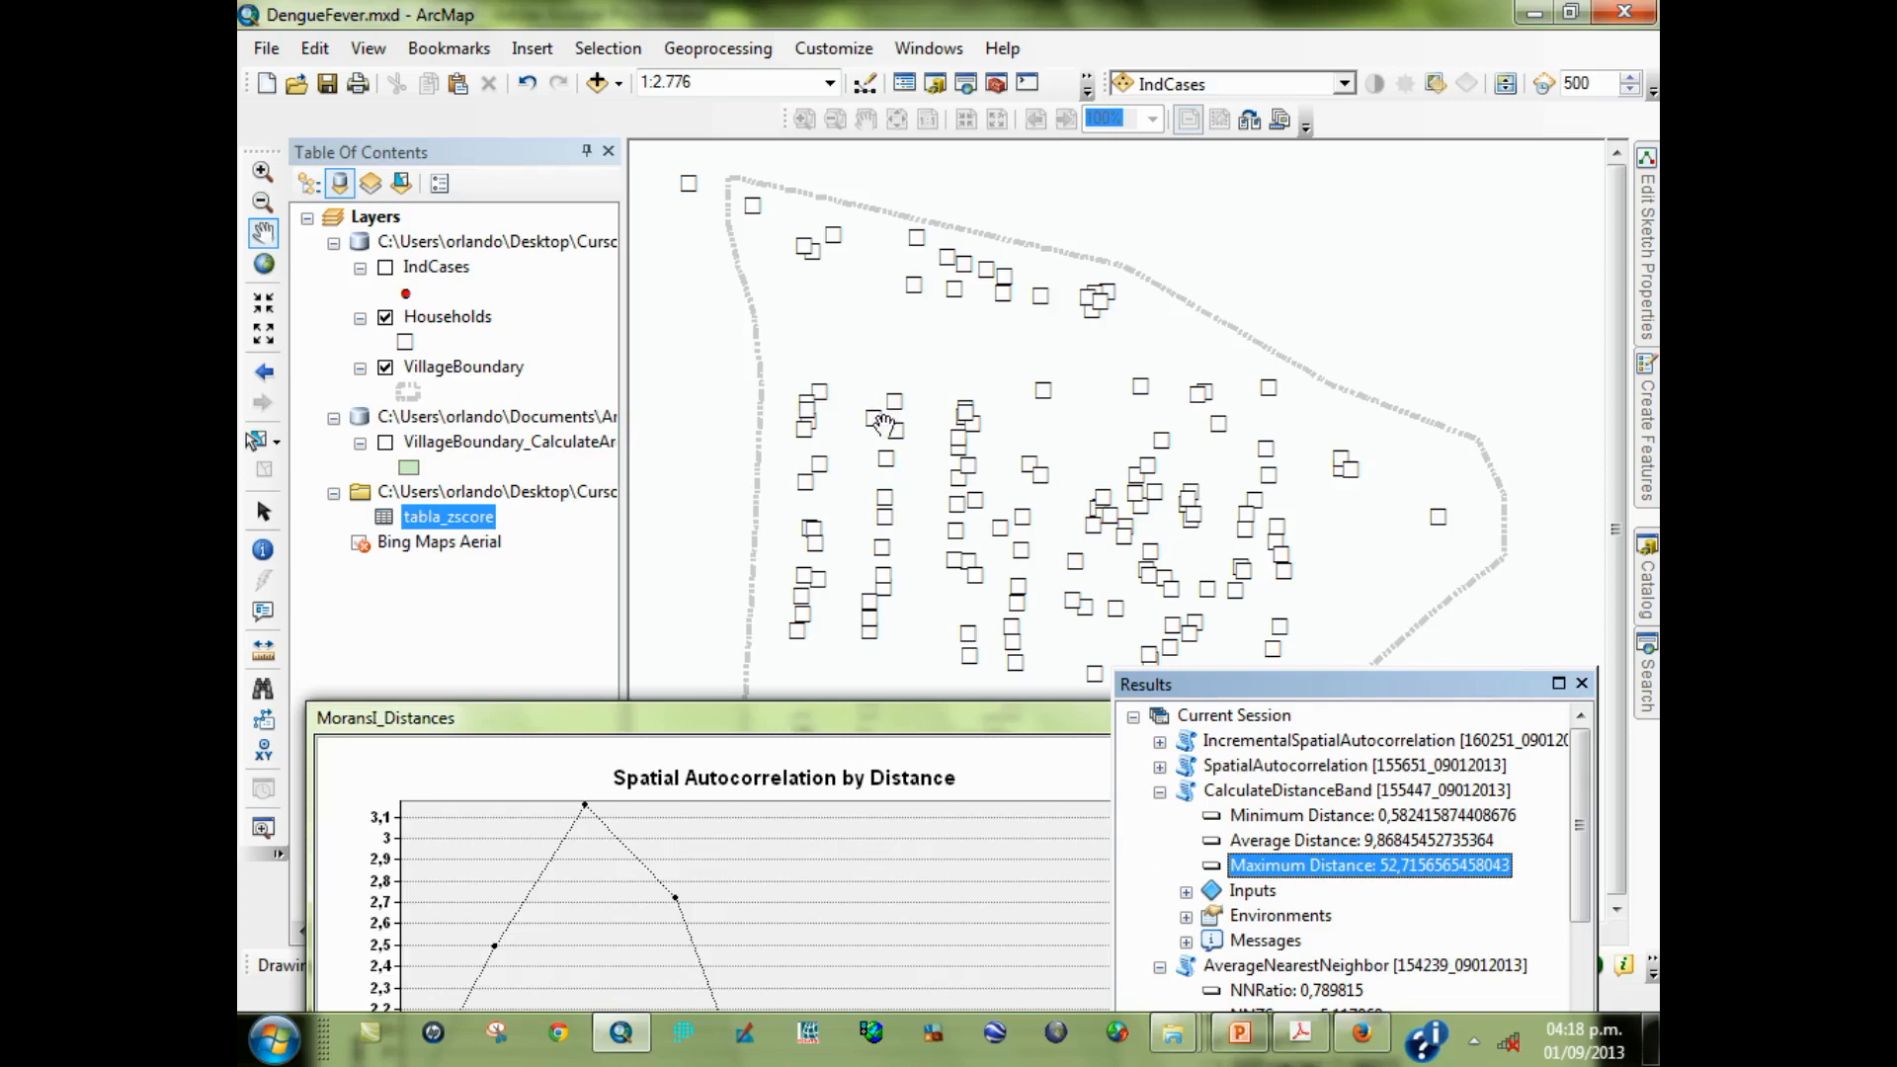
# Close the geoprocessing results and open the Spatial Autocorrelation (Morans I) tool from the Analyzing Patterns toolset
pyautogui.click(1583, 684)
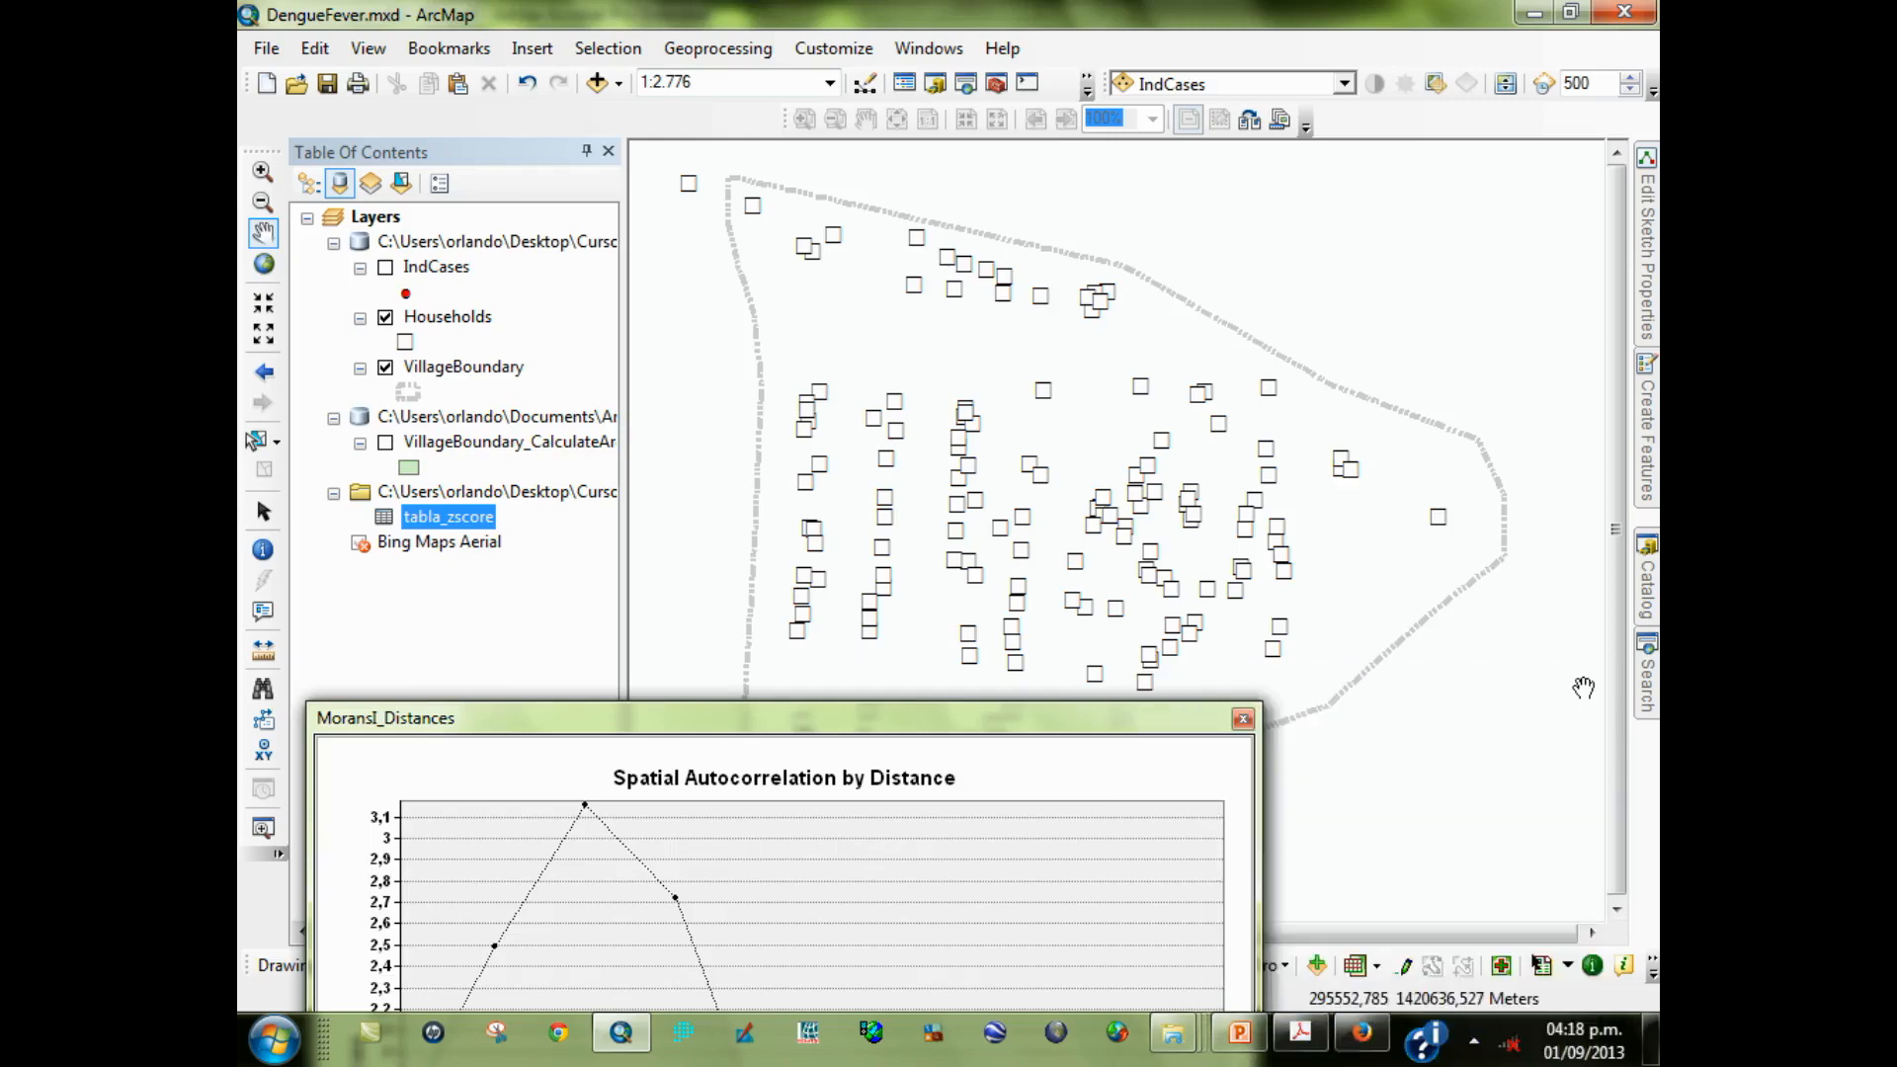
pyautogui.click(996, 85)
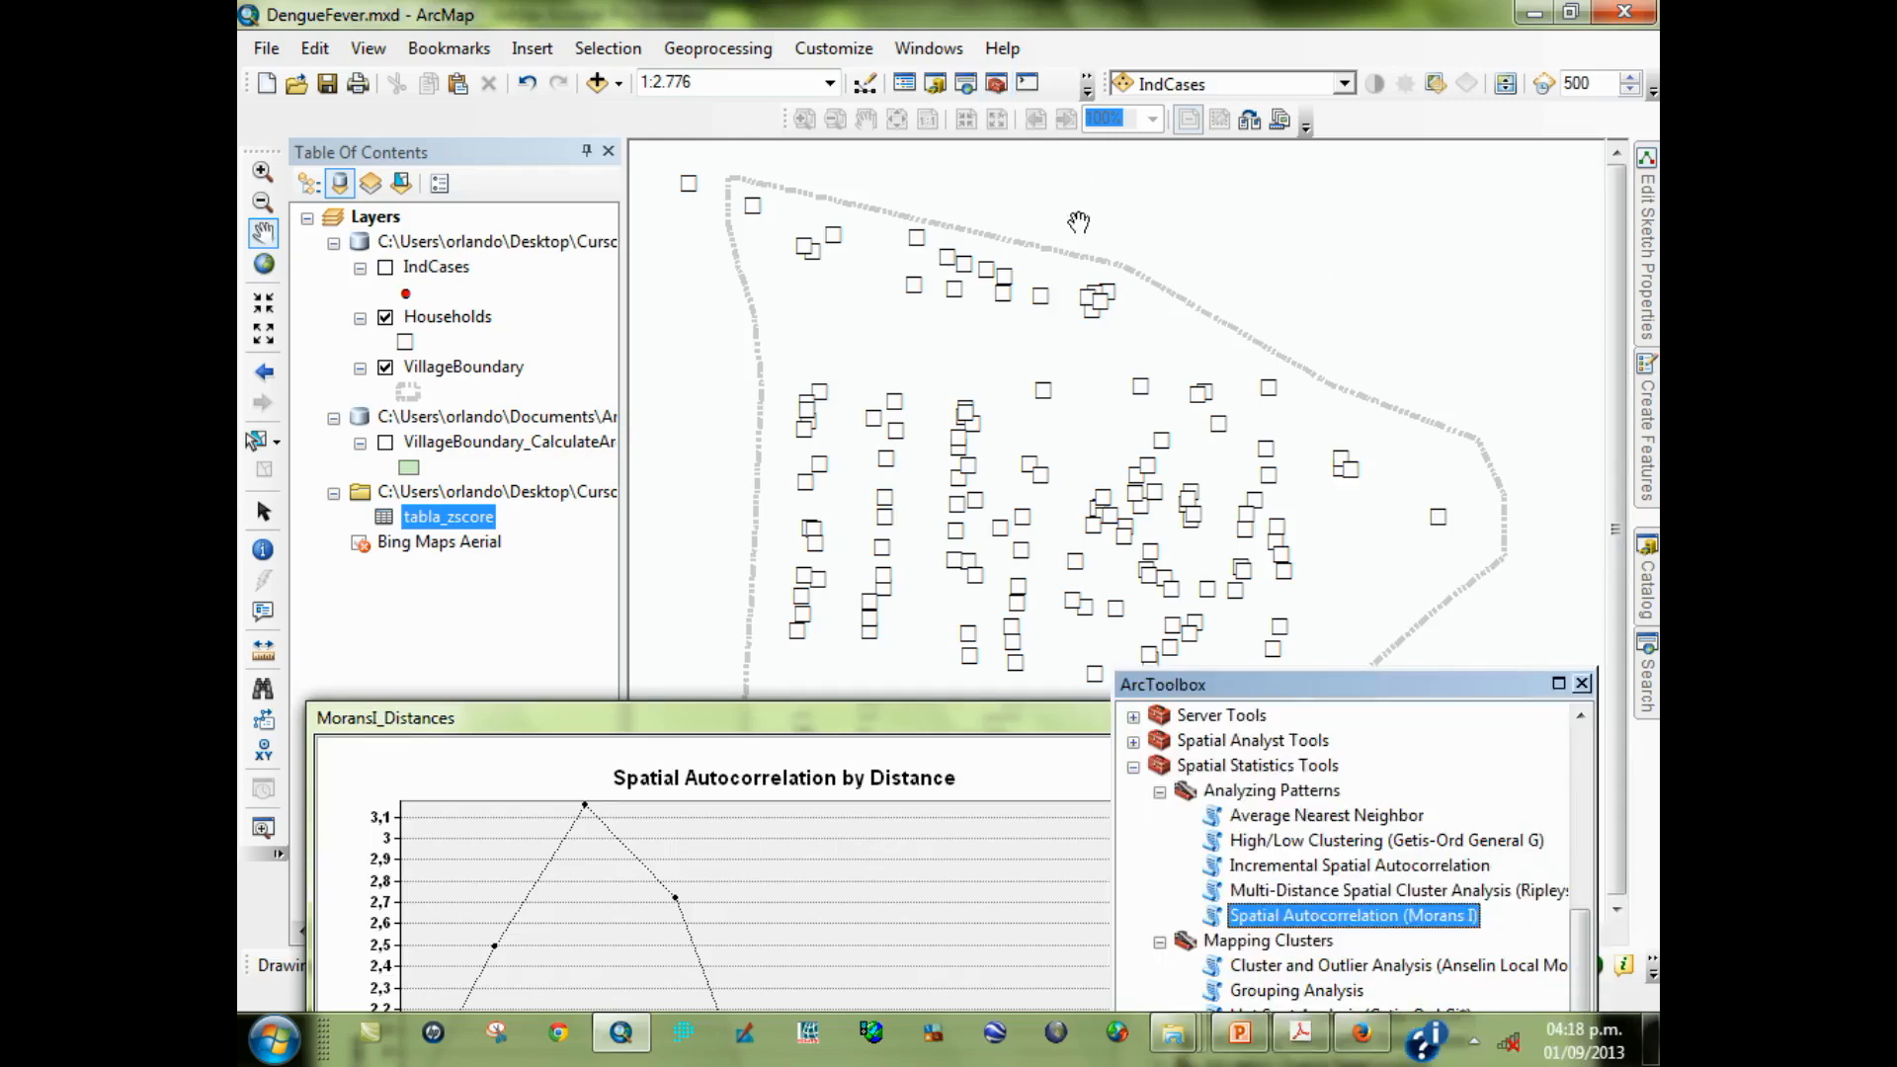
pyautogui.moveTo(1376, 697); pyautogui.dragTo(1344, 273)
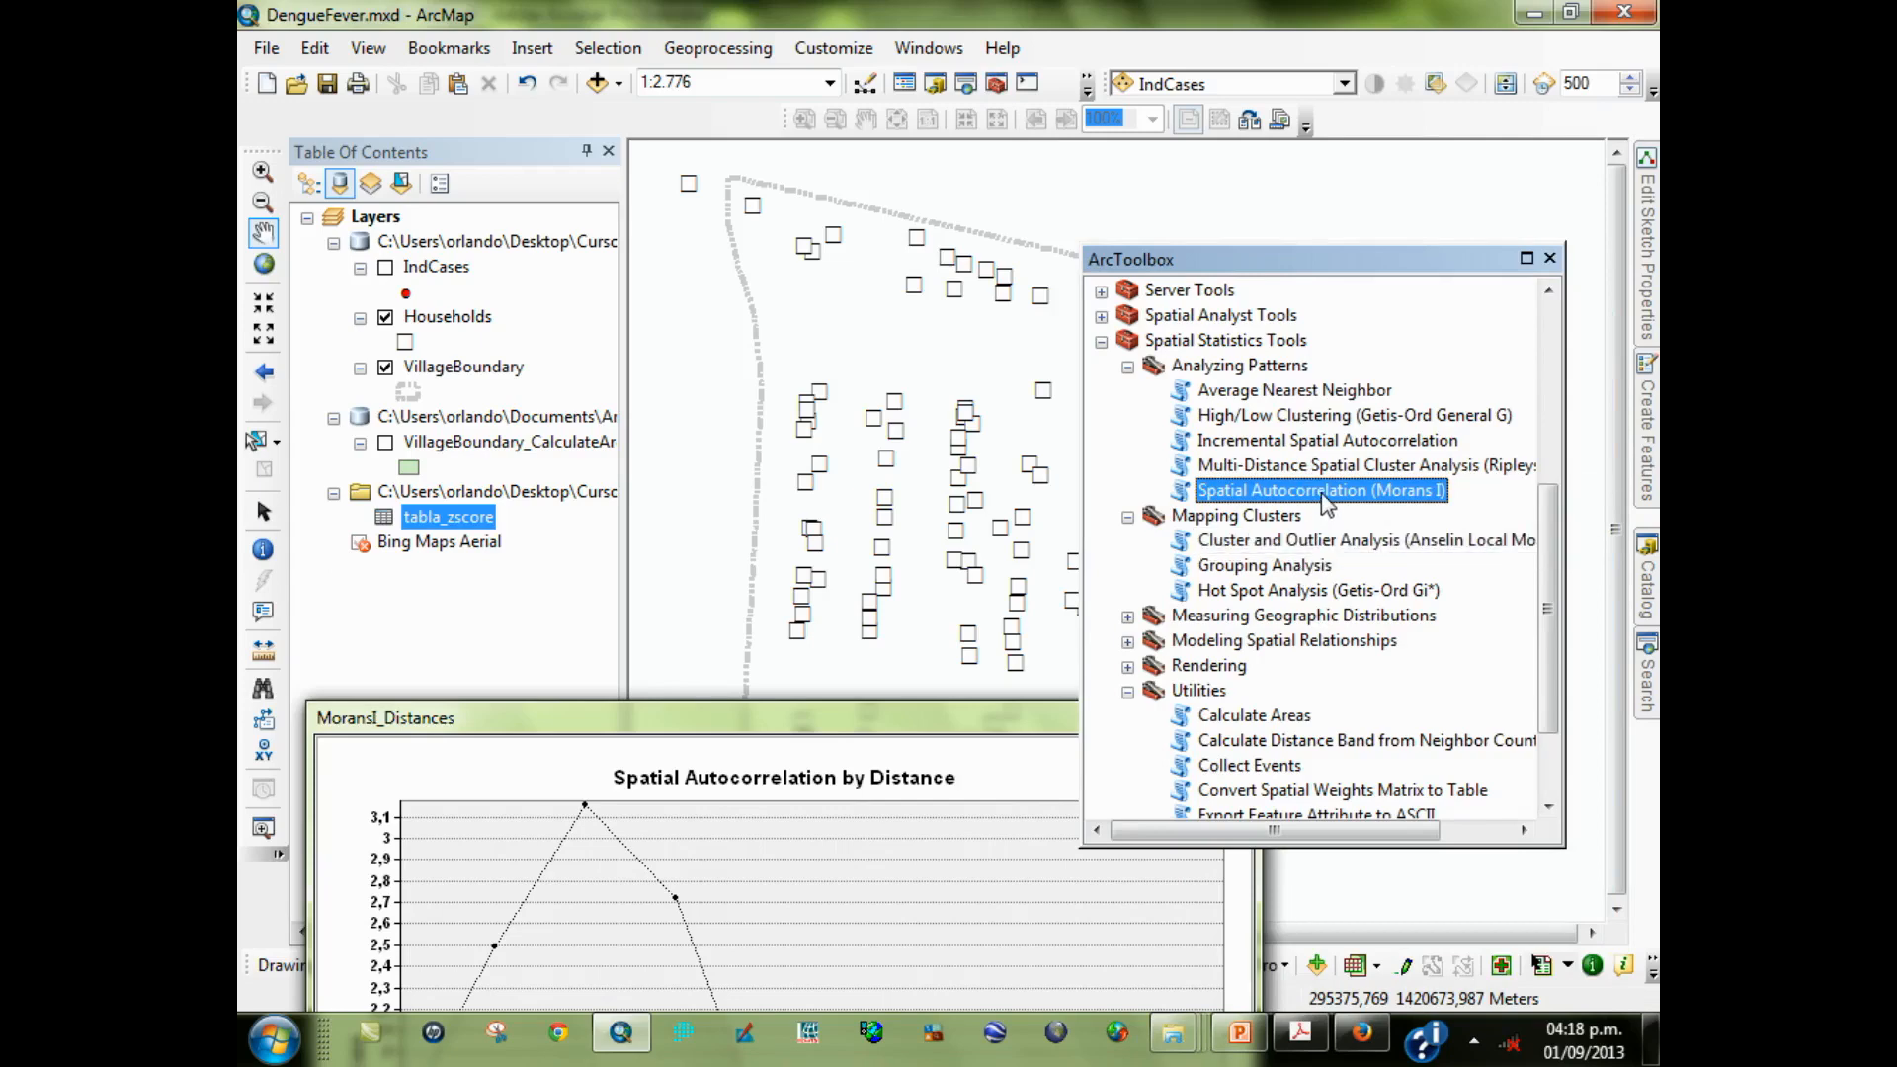
pyautogui.doubleClick(1327, 491)
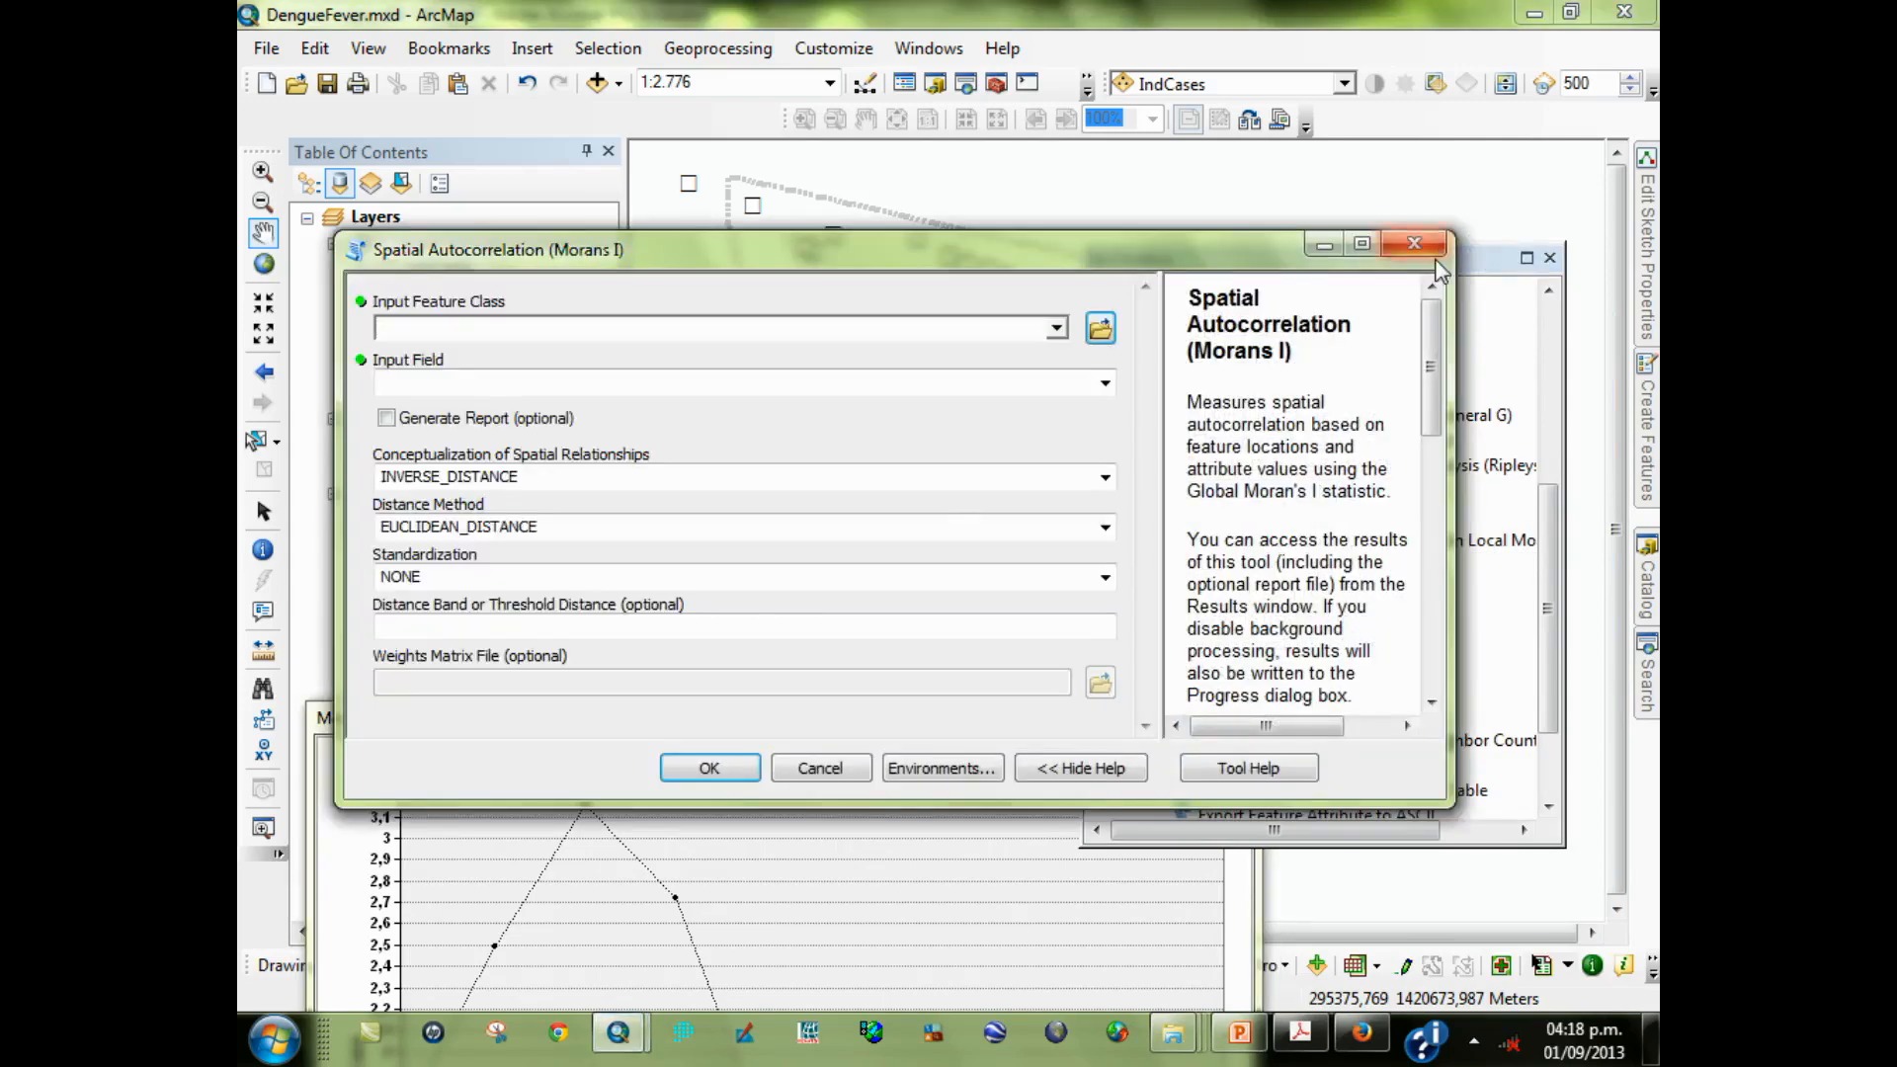
pyautogui.click(1427, 249)
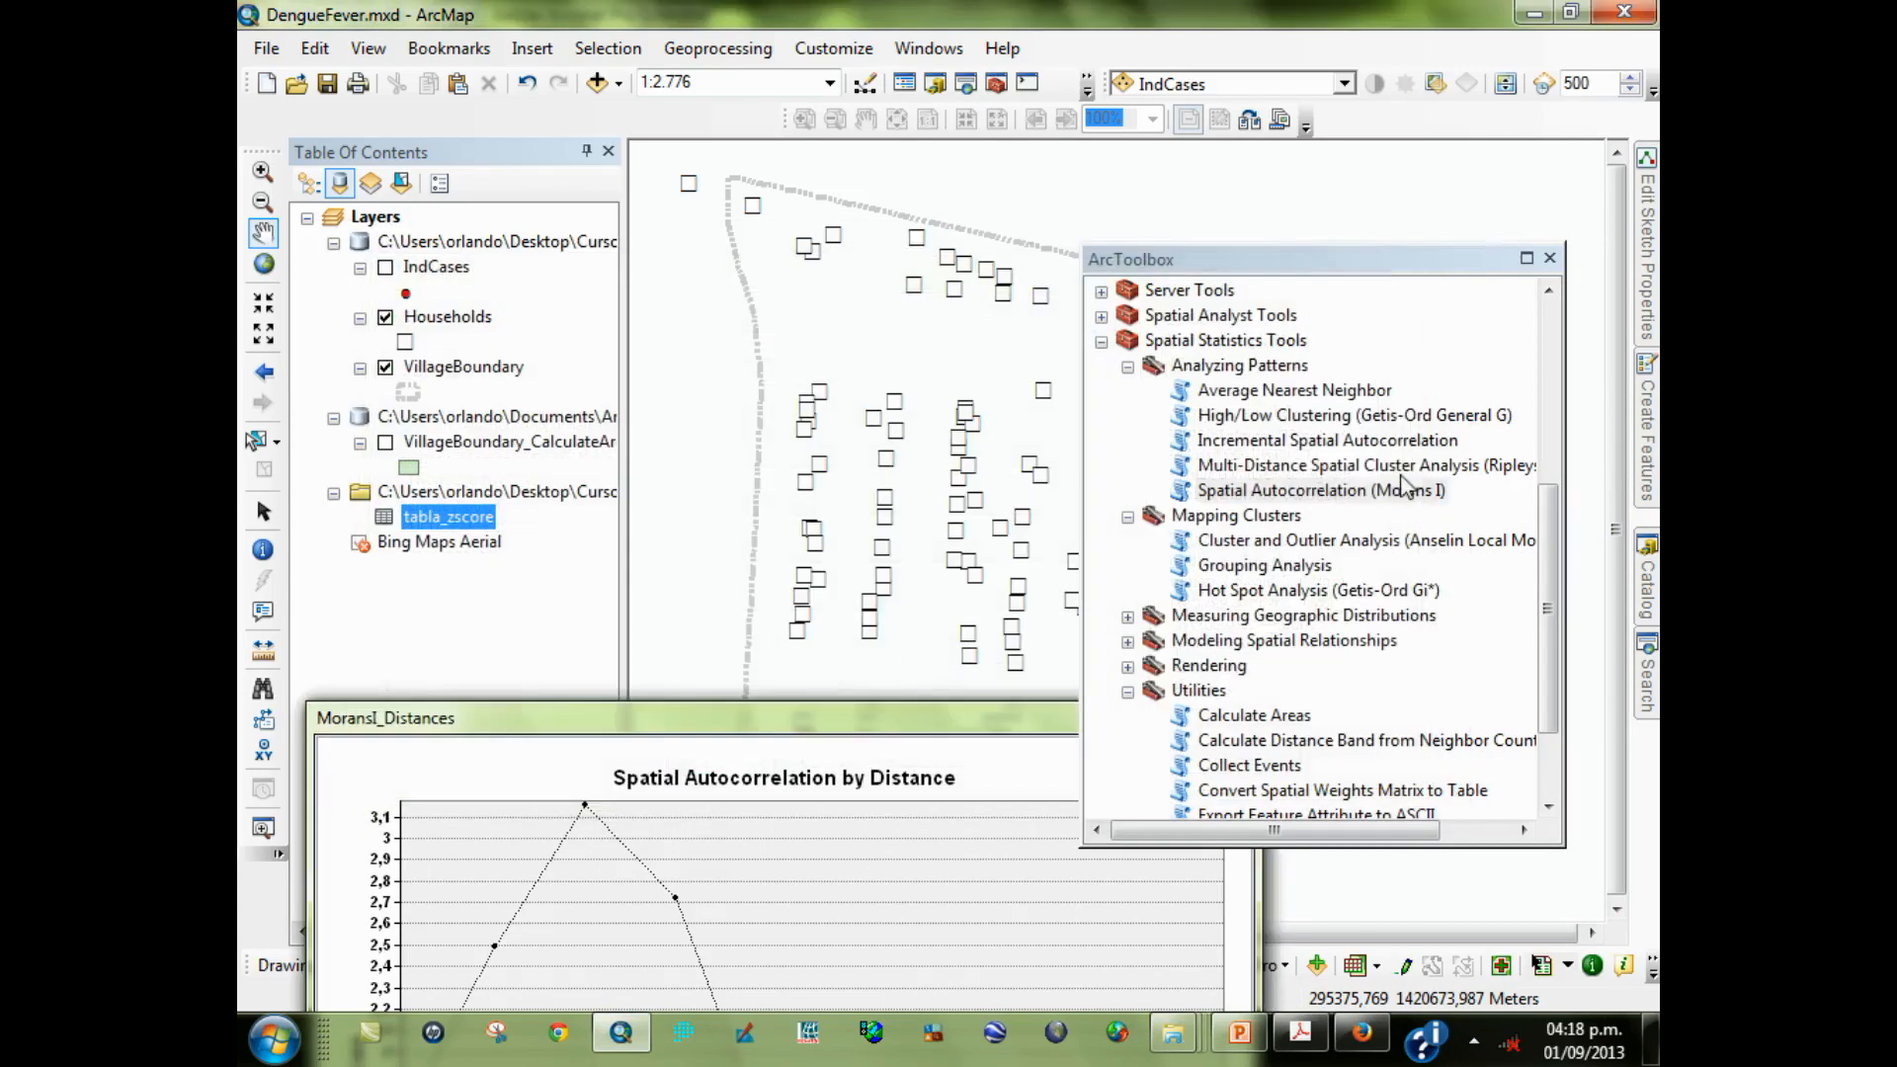
pyautogui.doubleClick(1354, 490)
pyautogui.moveTo(814, 253); pyautogui.dragTo(1026, 271)
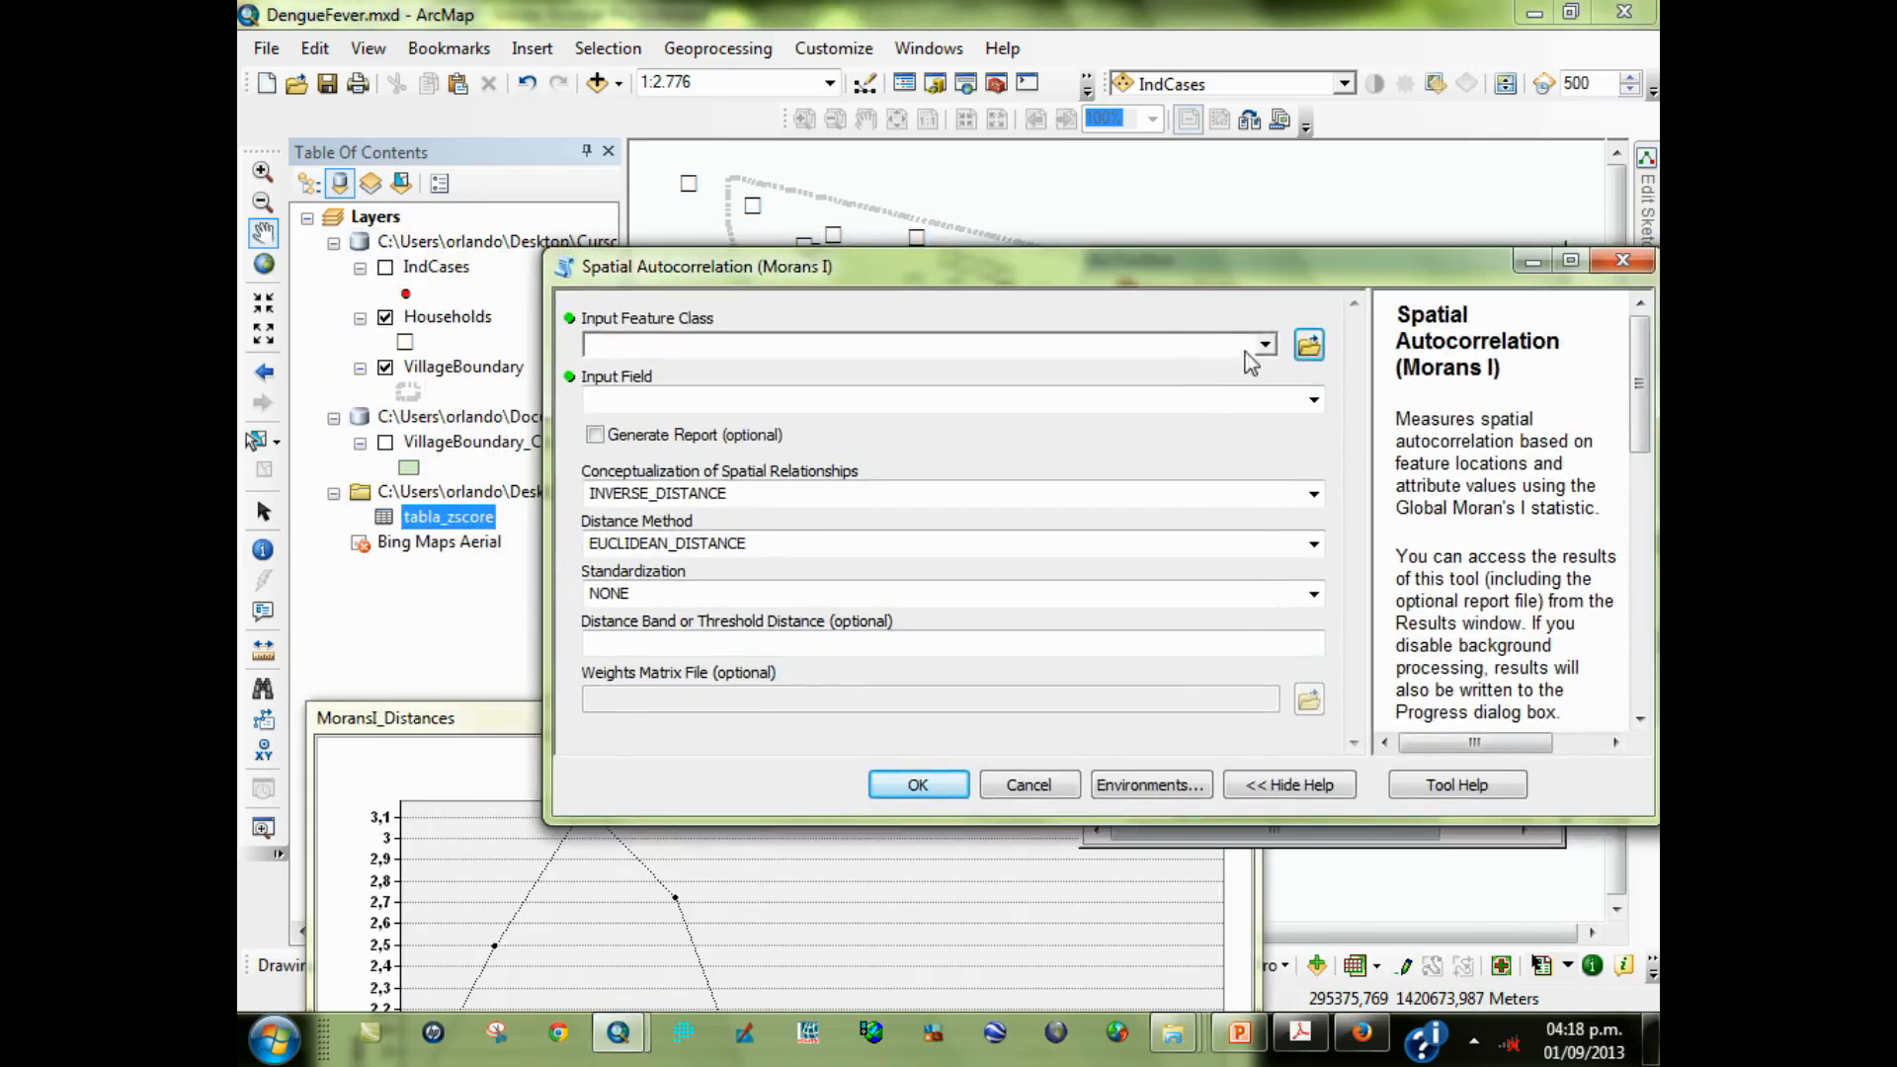
# Set Households as the input feature class and HHRate as the input field for the Moran's I analysis
pyautogui.click(1265, 345)
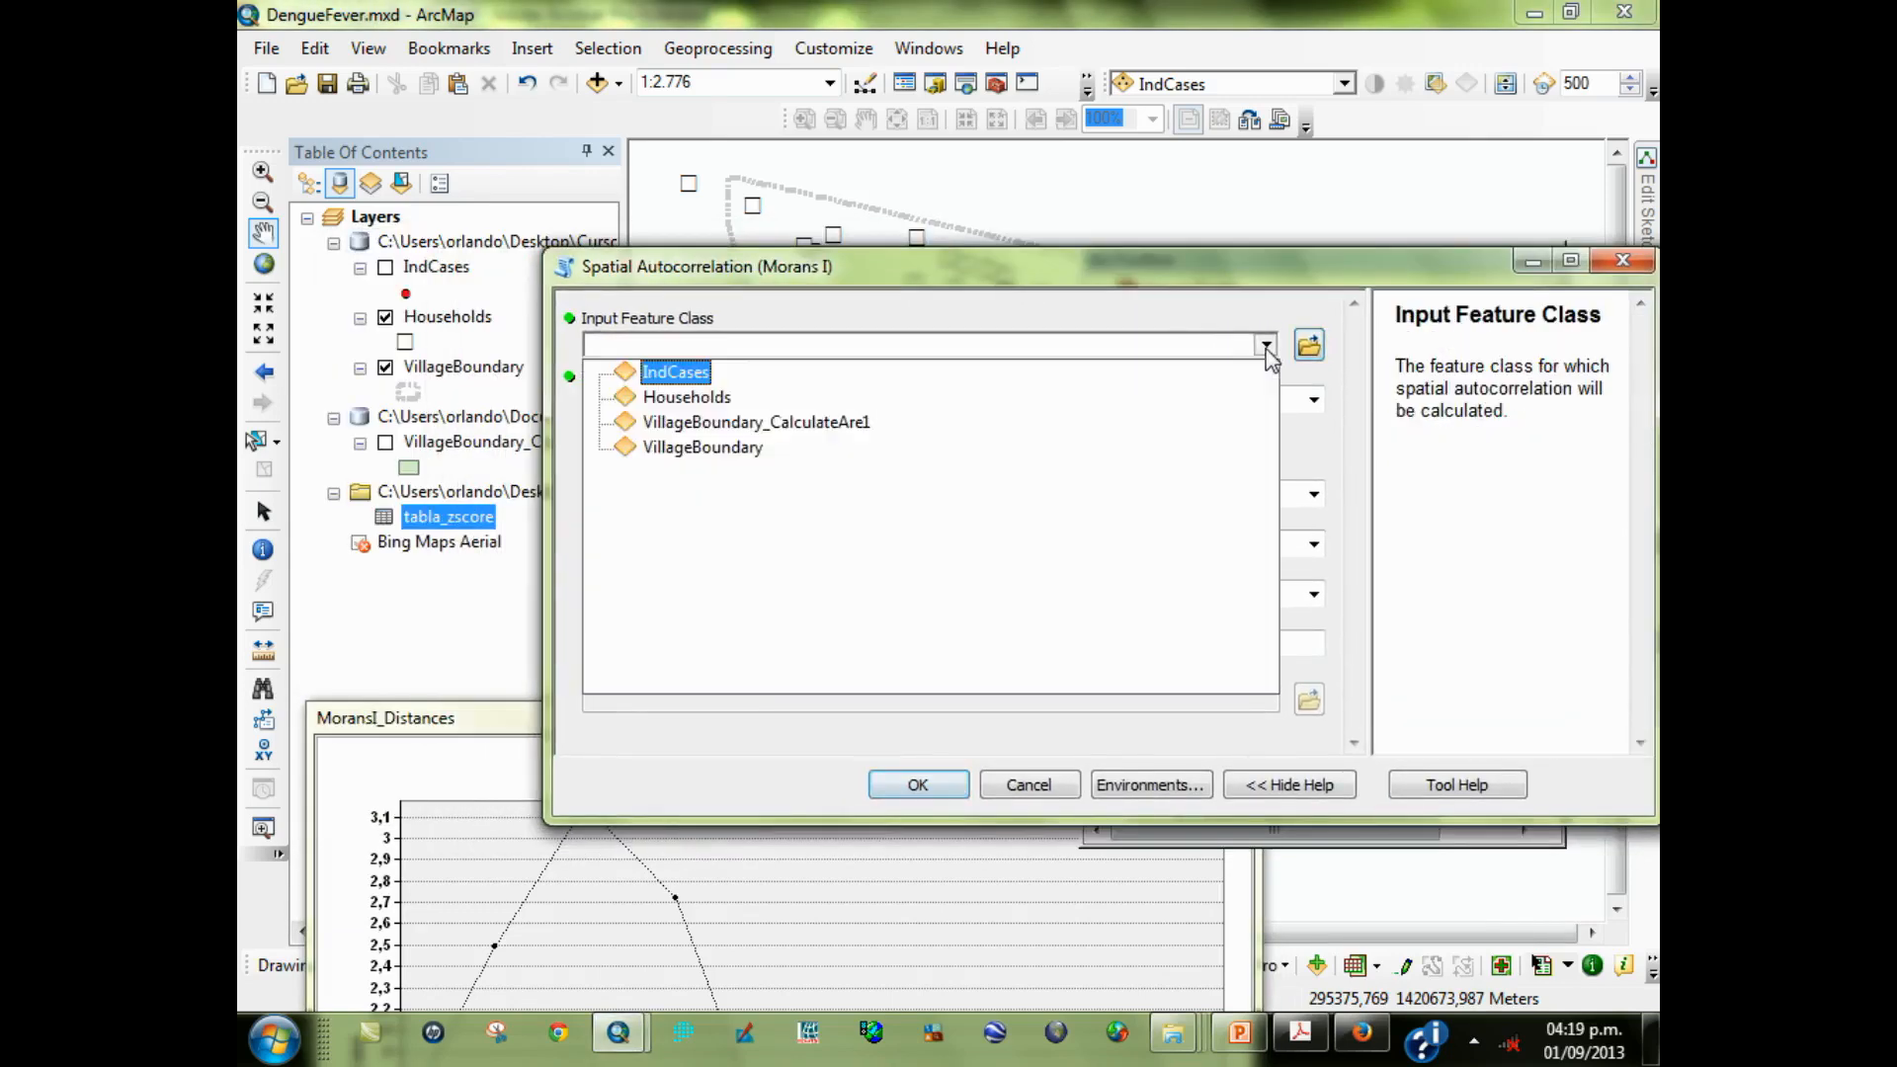
pyautogui.click(698, 409)
pyautogui.moveTo(1043, 274); pyautogui.dragTo(1005, 213)
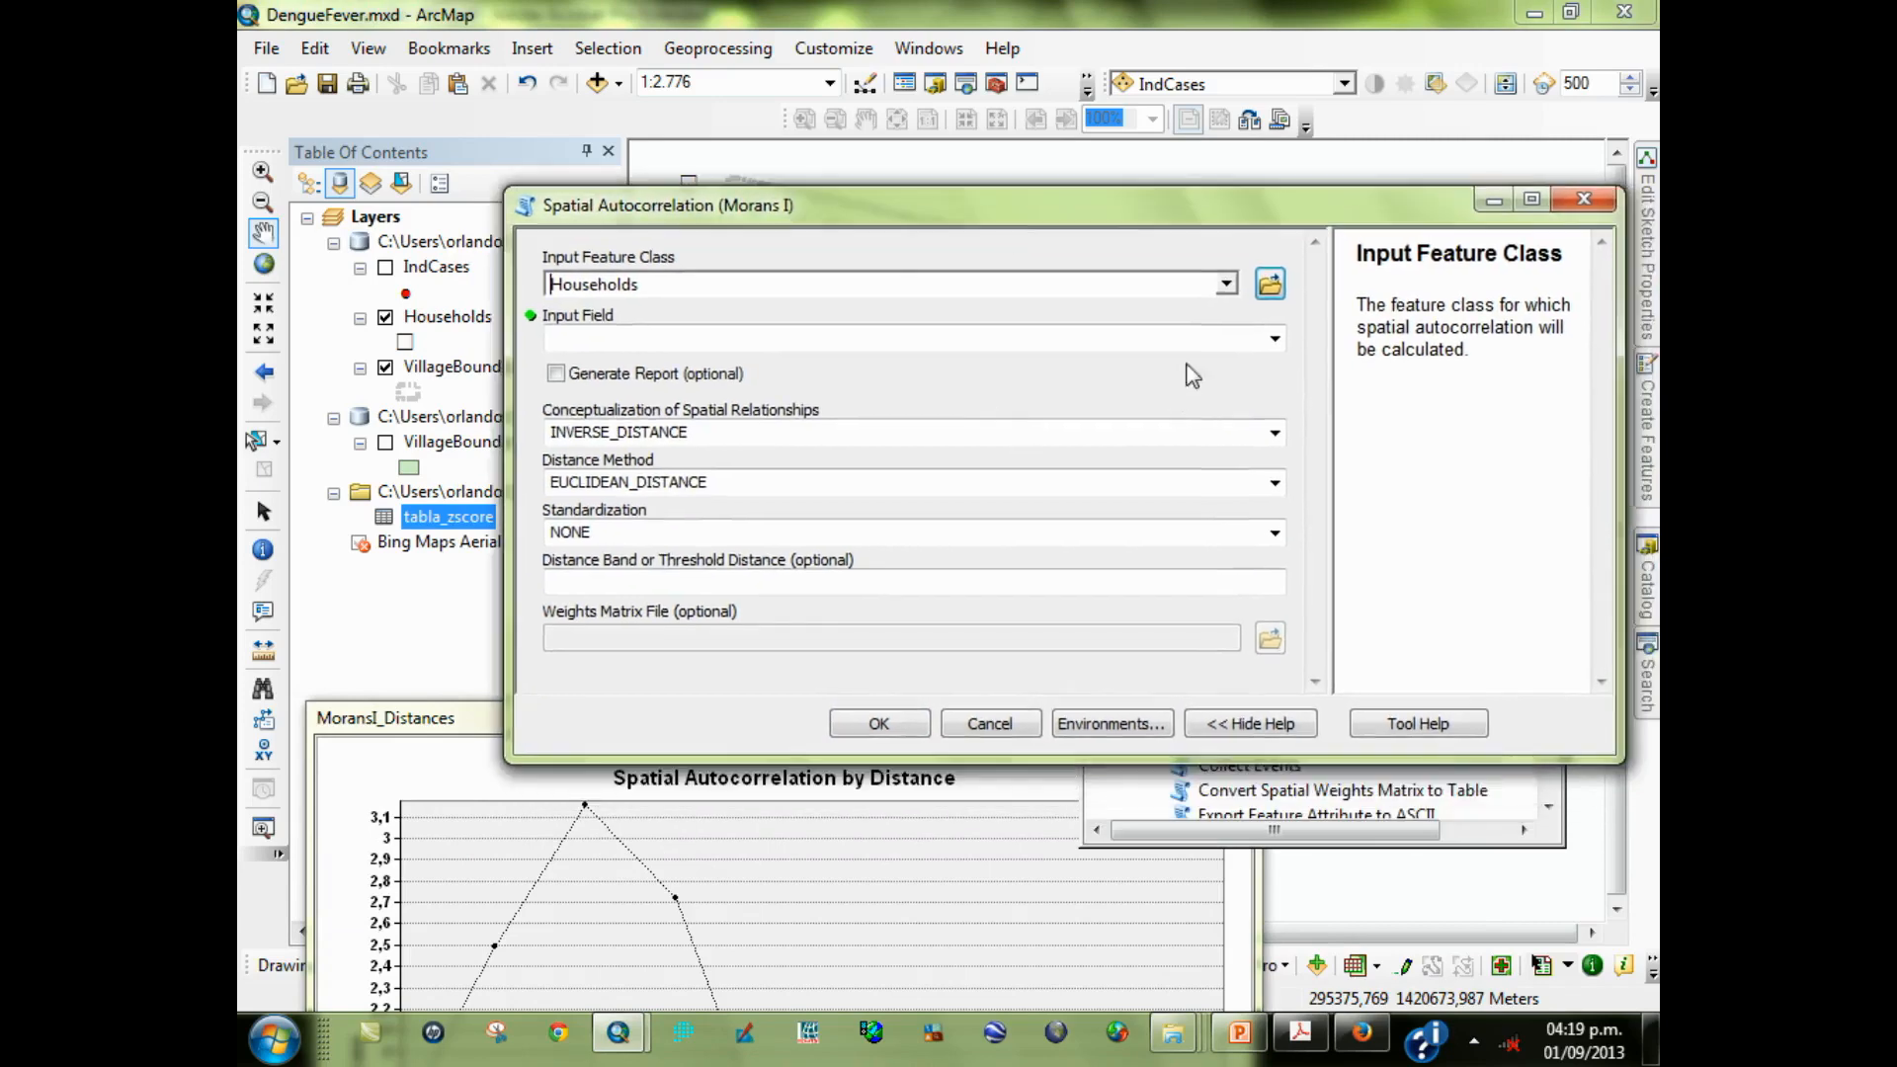
pyautogui.click(1275, 340)
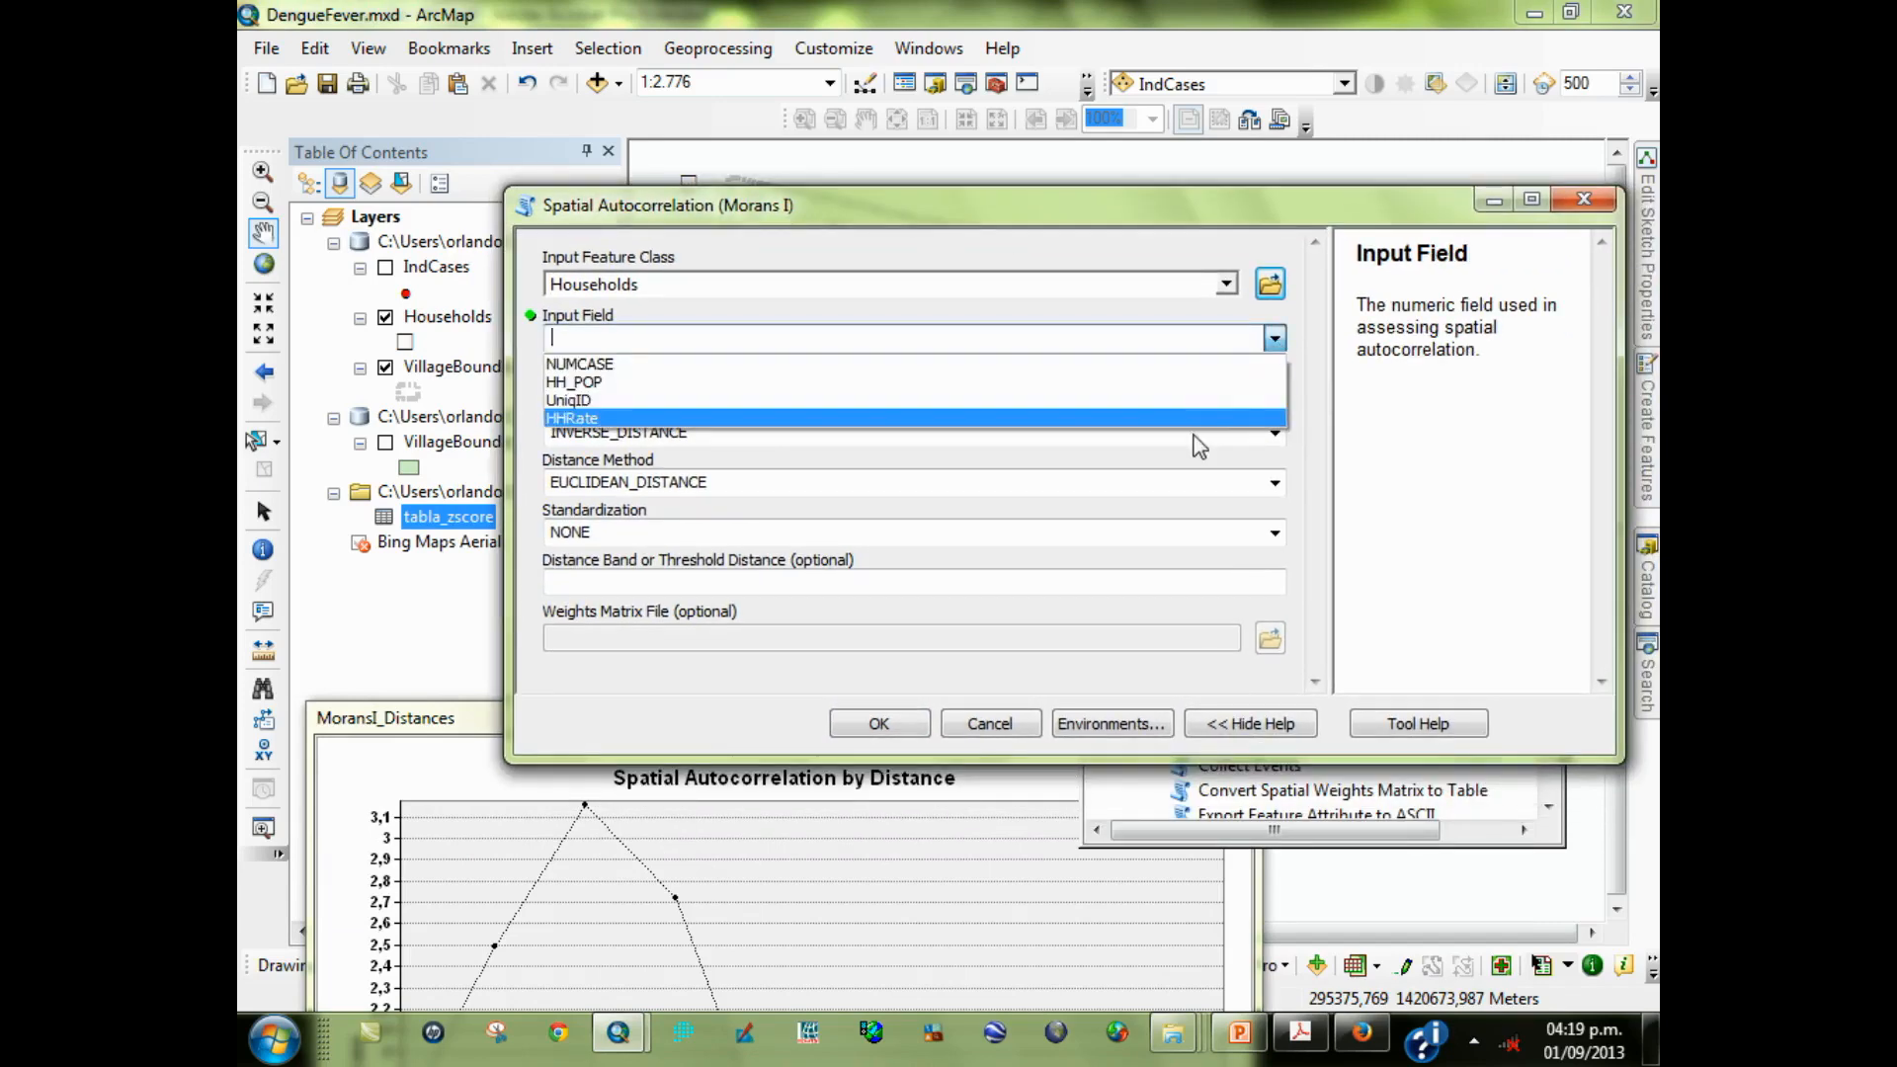
pyautogui.click(1202, 420)
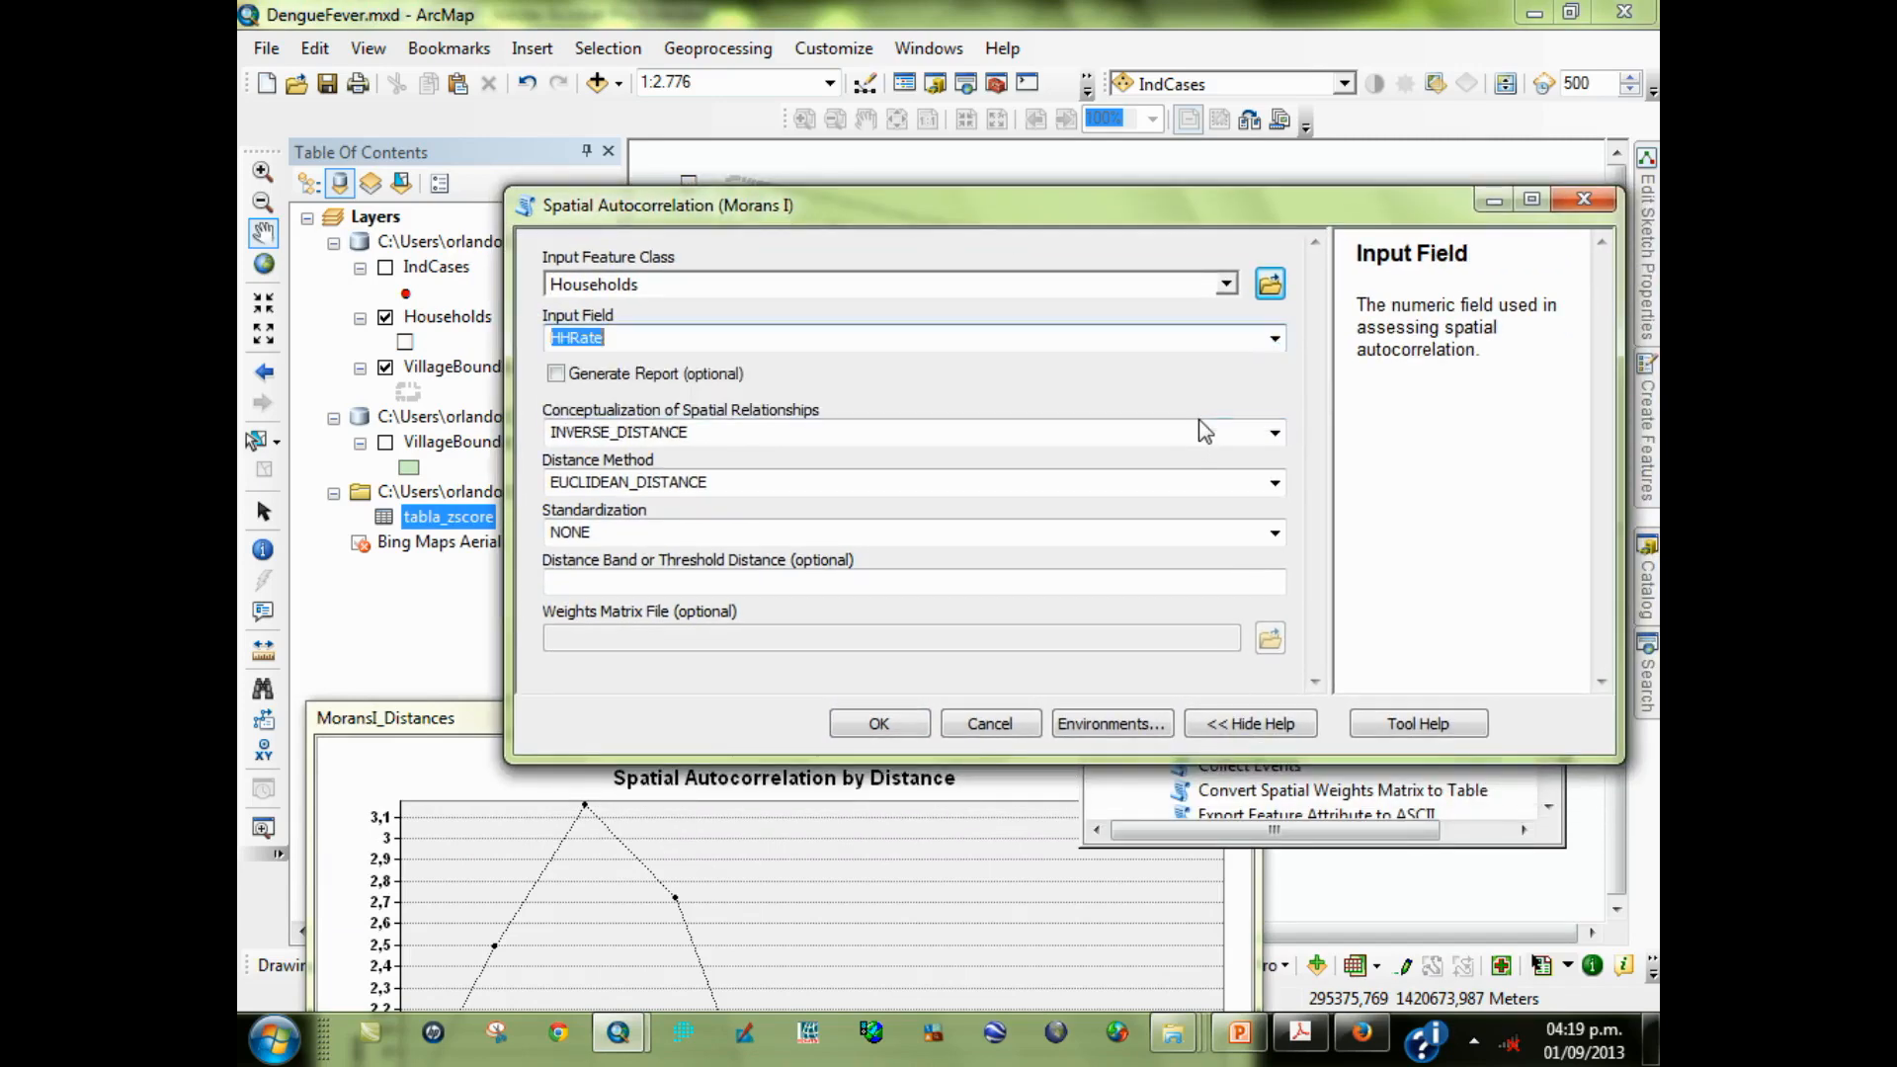
# Run Spatial Autocorrelation with FIXED_DISTANCE_BAND, a distance band of 55 and report generation enabled
pyautogui.click(913, 432)
pyautogui.click(1274, 432)
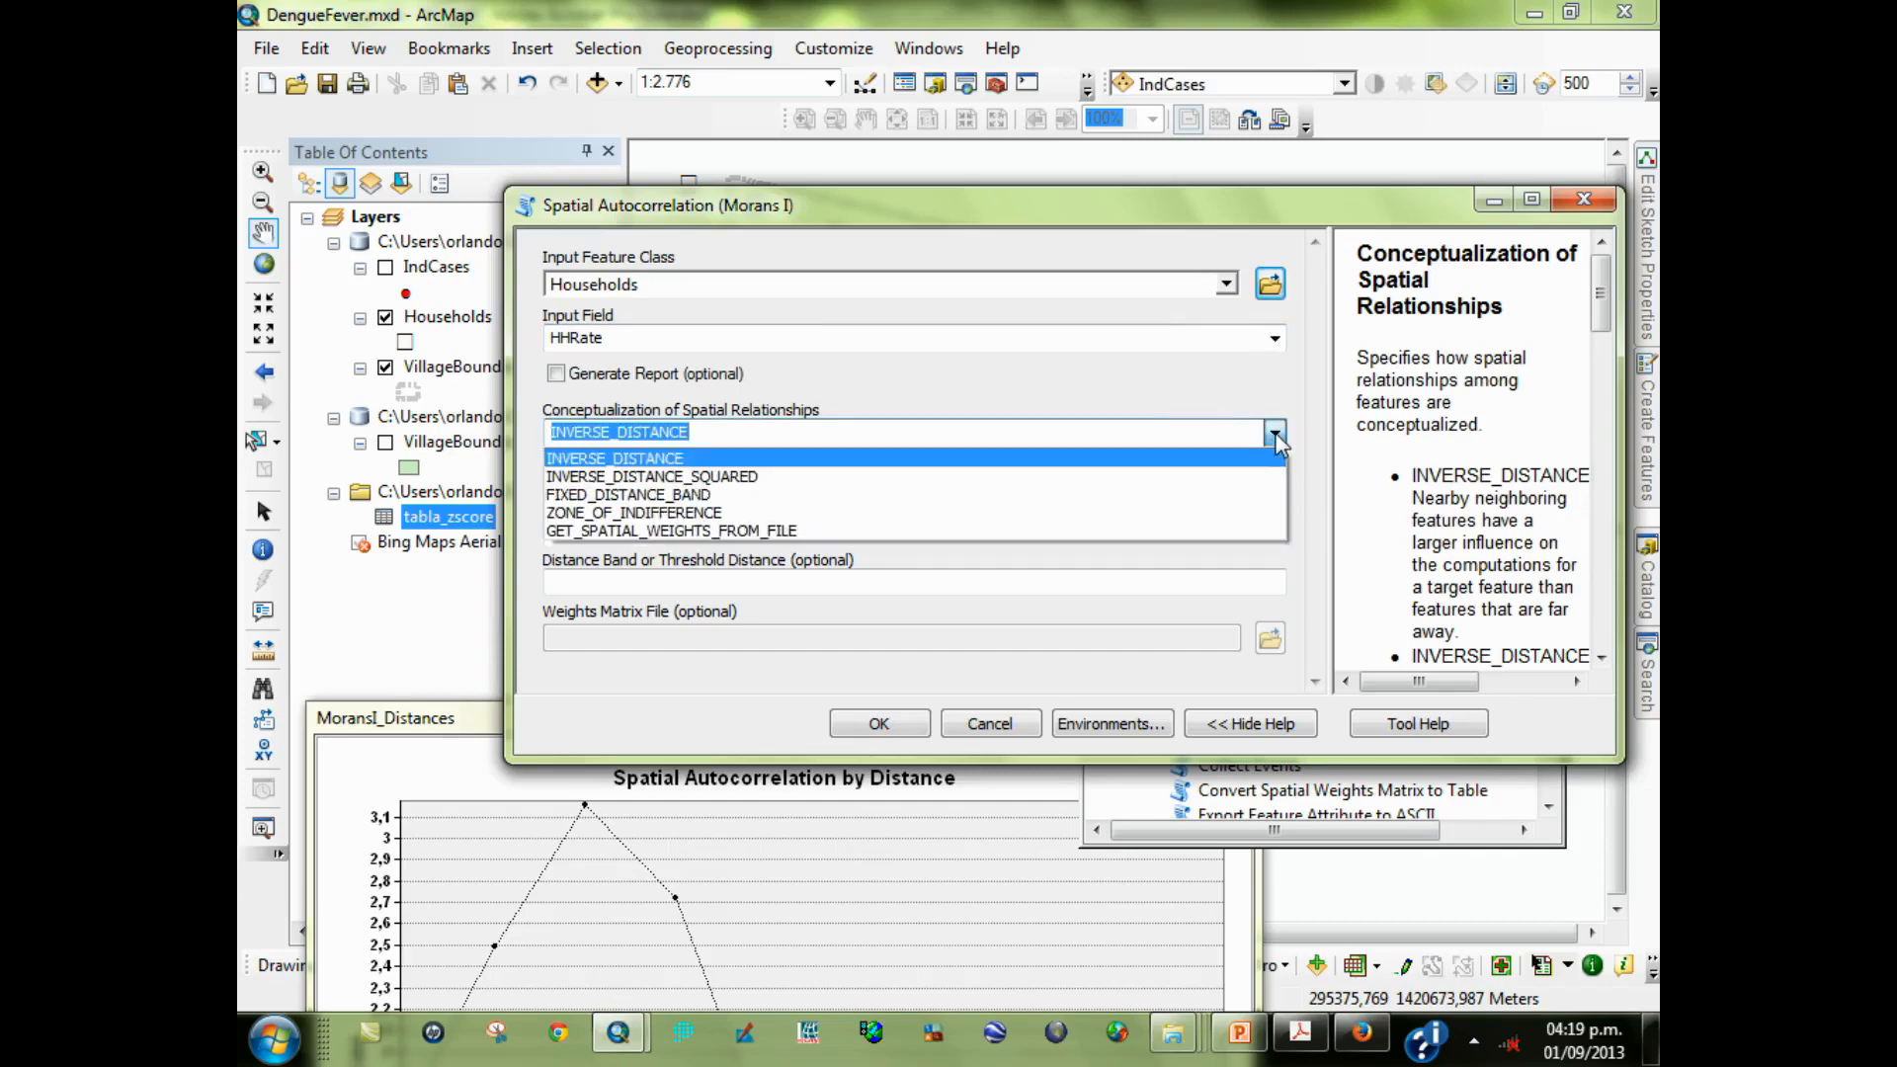
pyautogui.click(1188, 496)
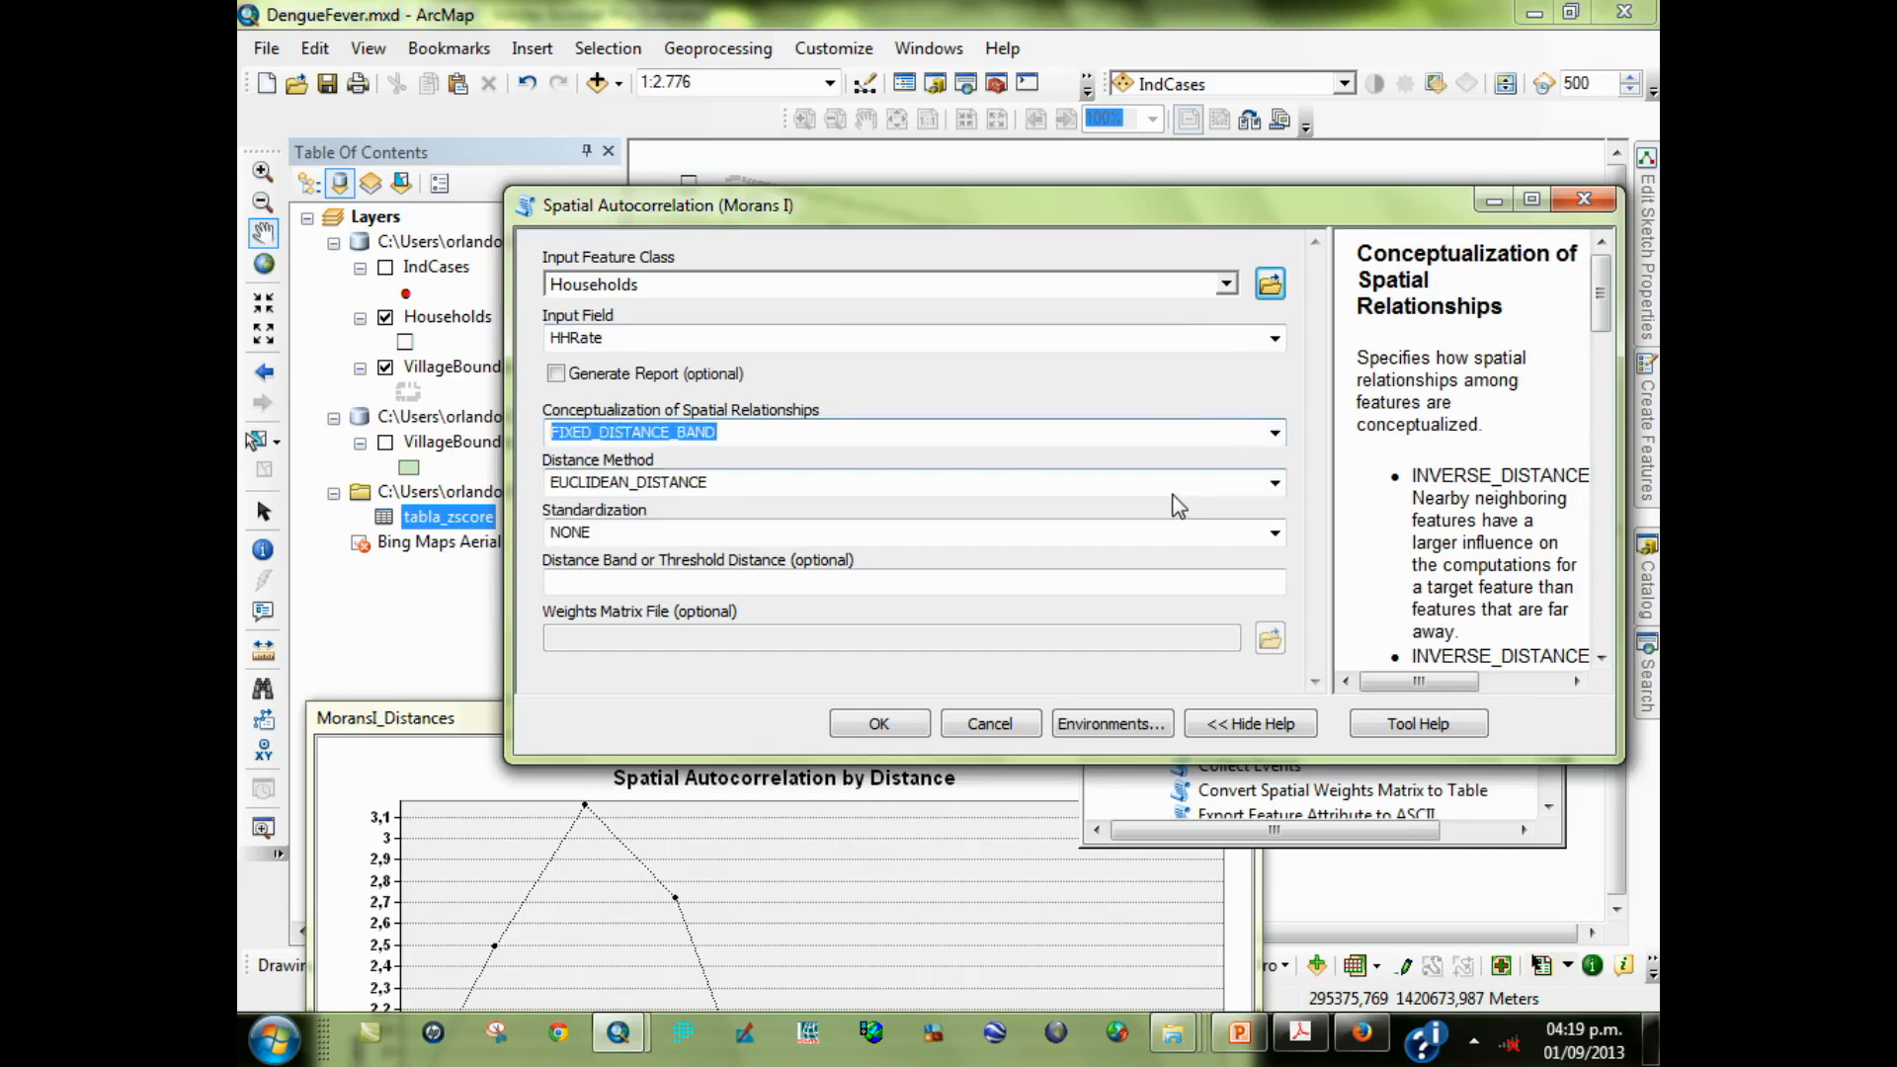
pyautogui.click(1154, 587)
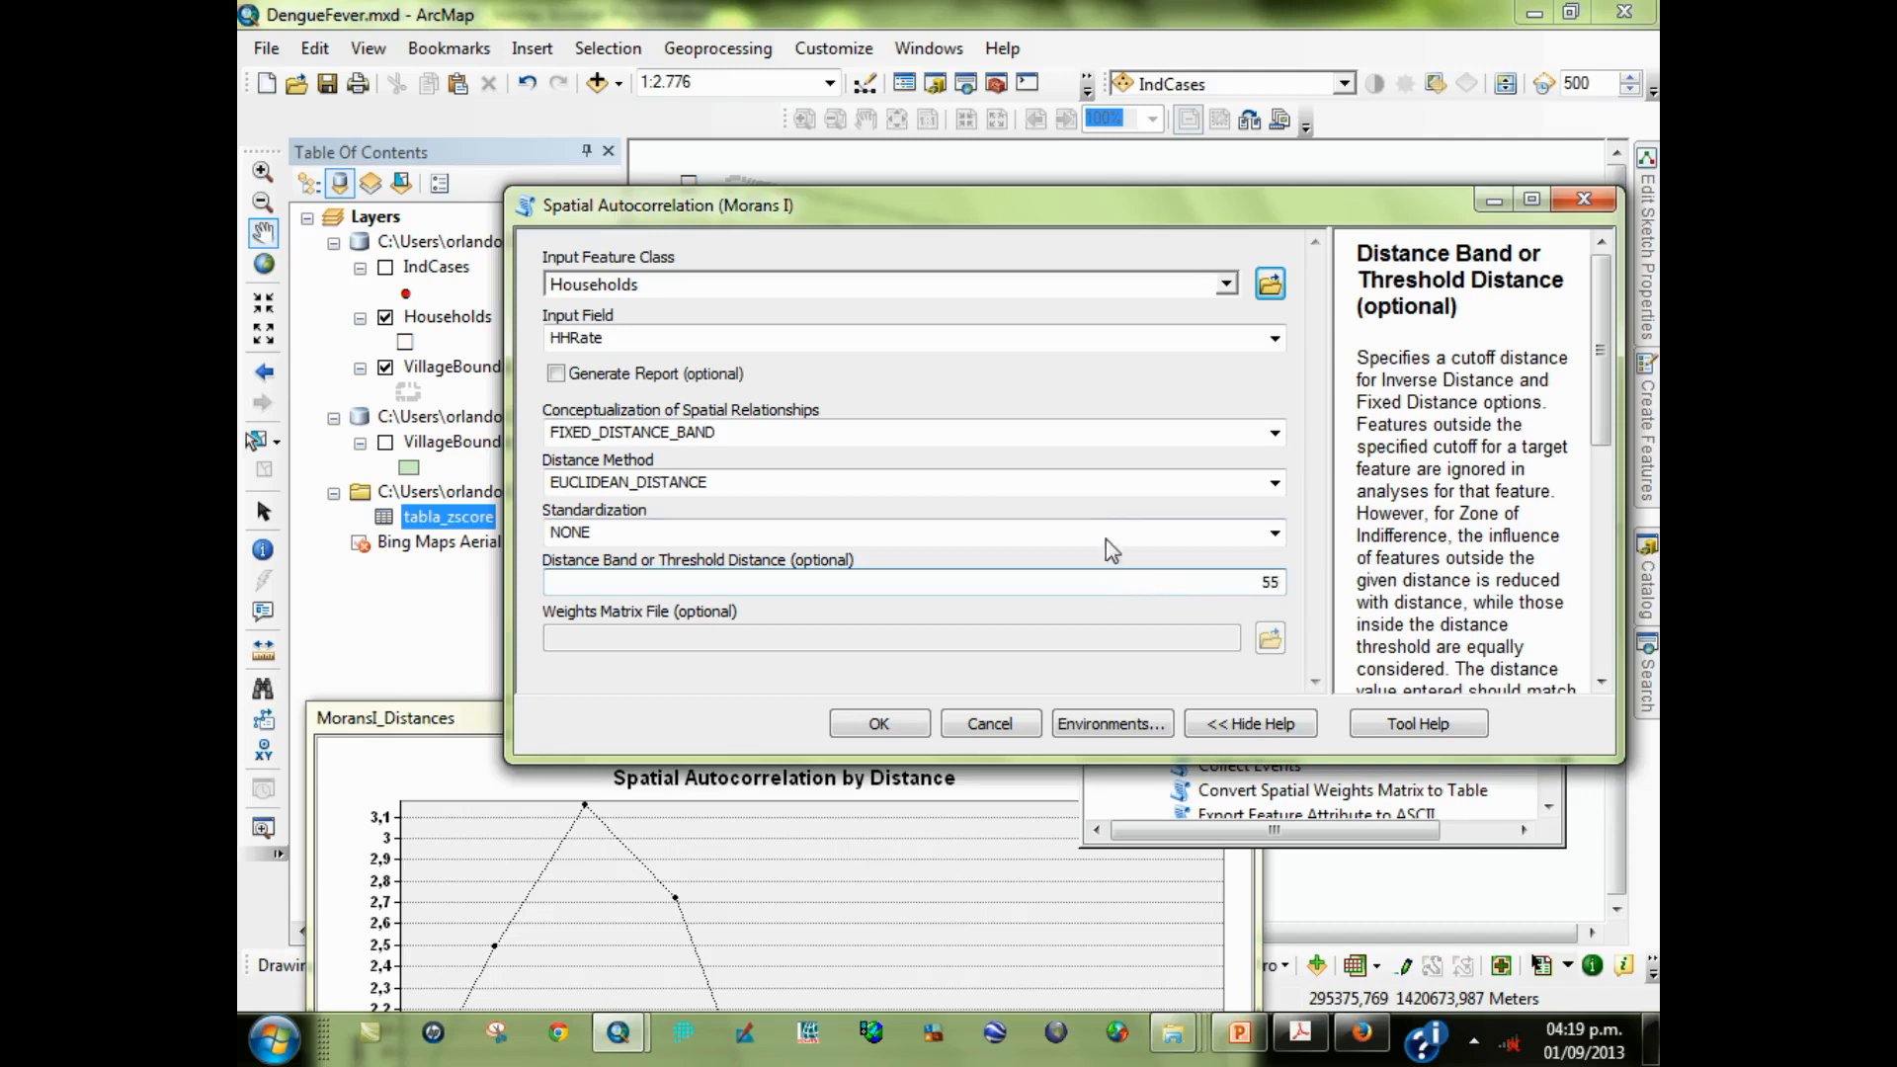
pyautogui.click(733, 376)
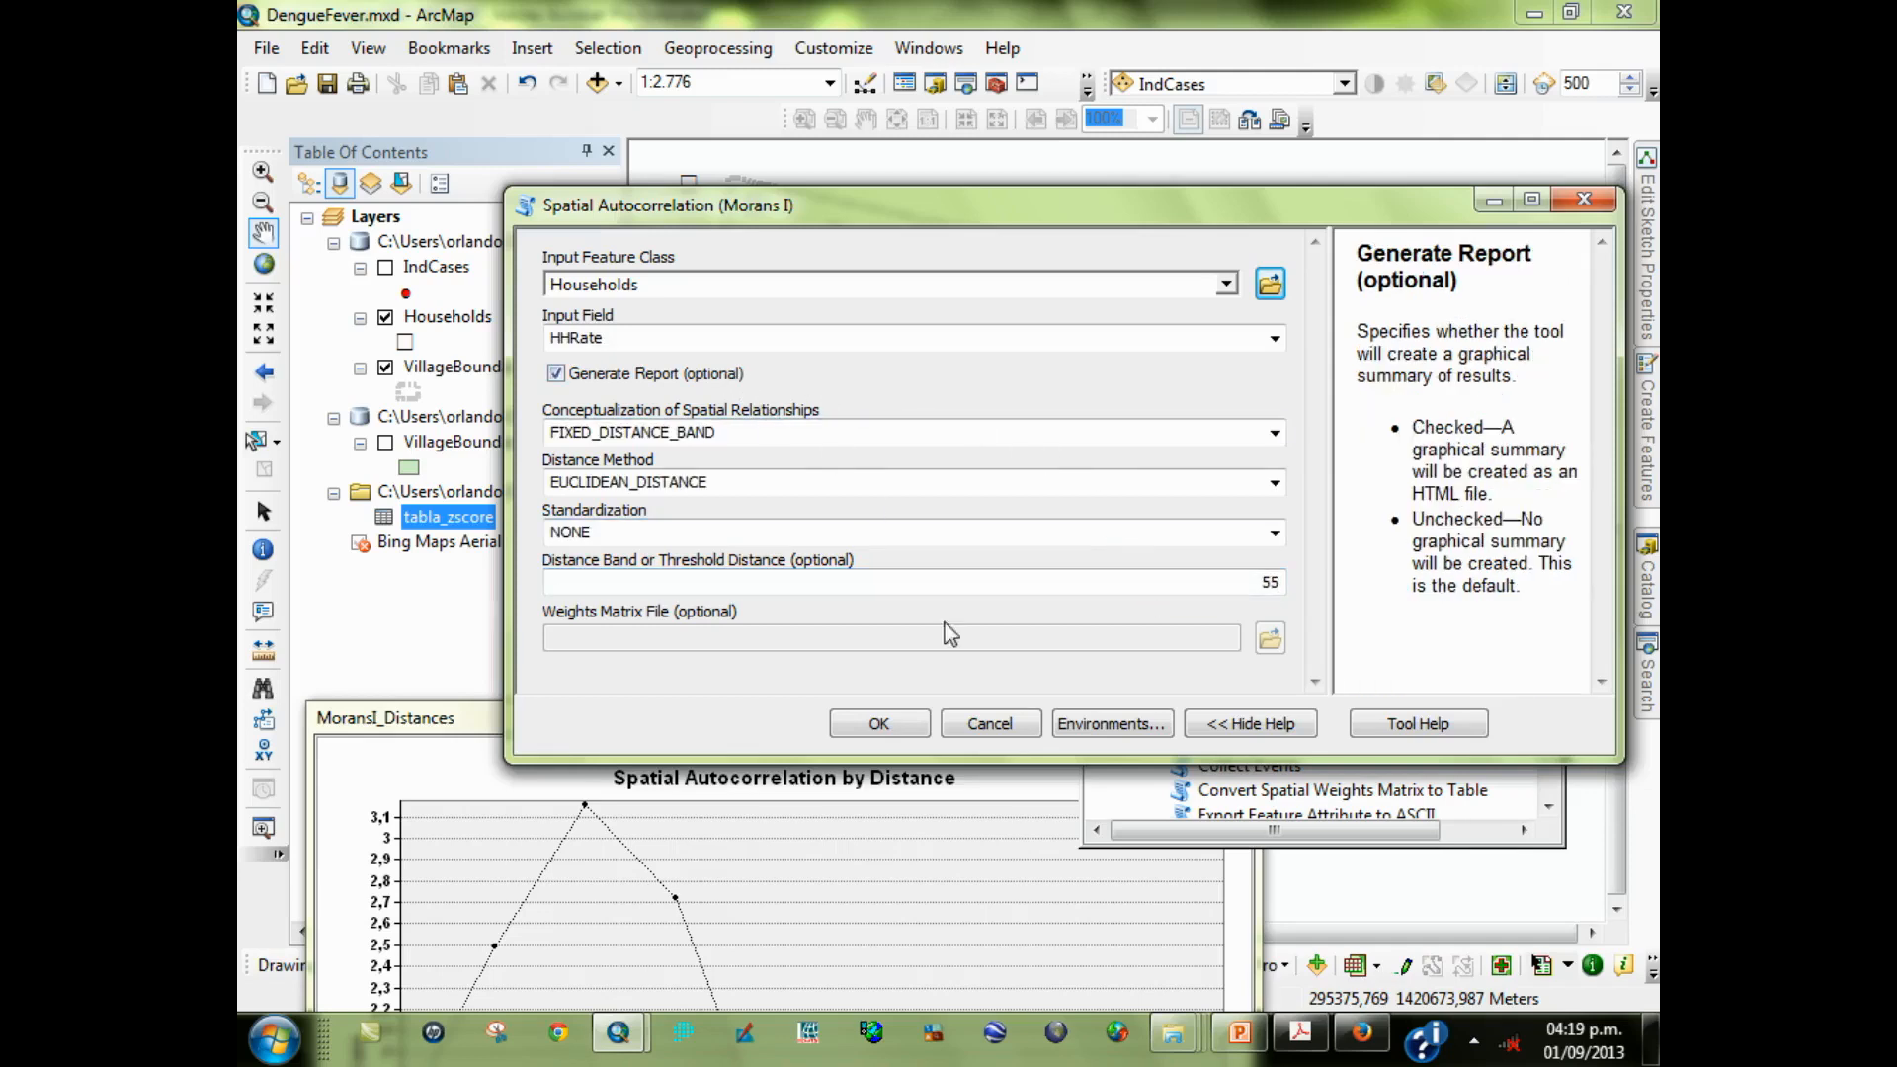
pyautogui.click(891, 723)
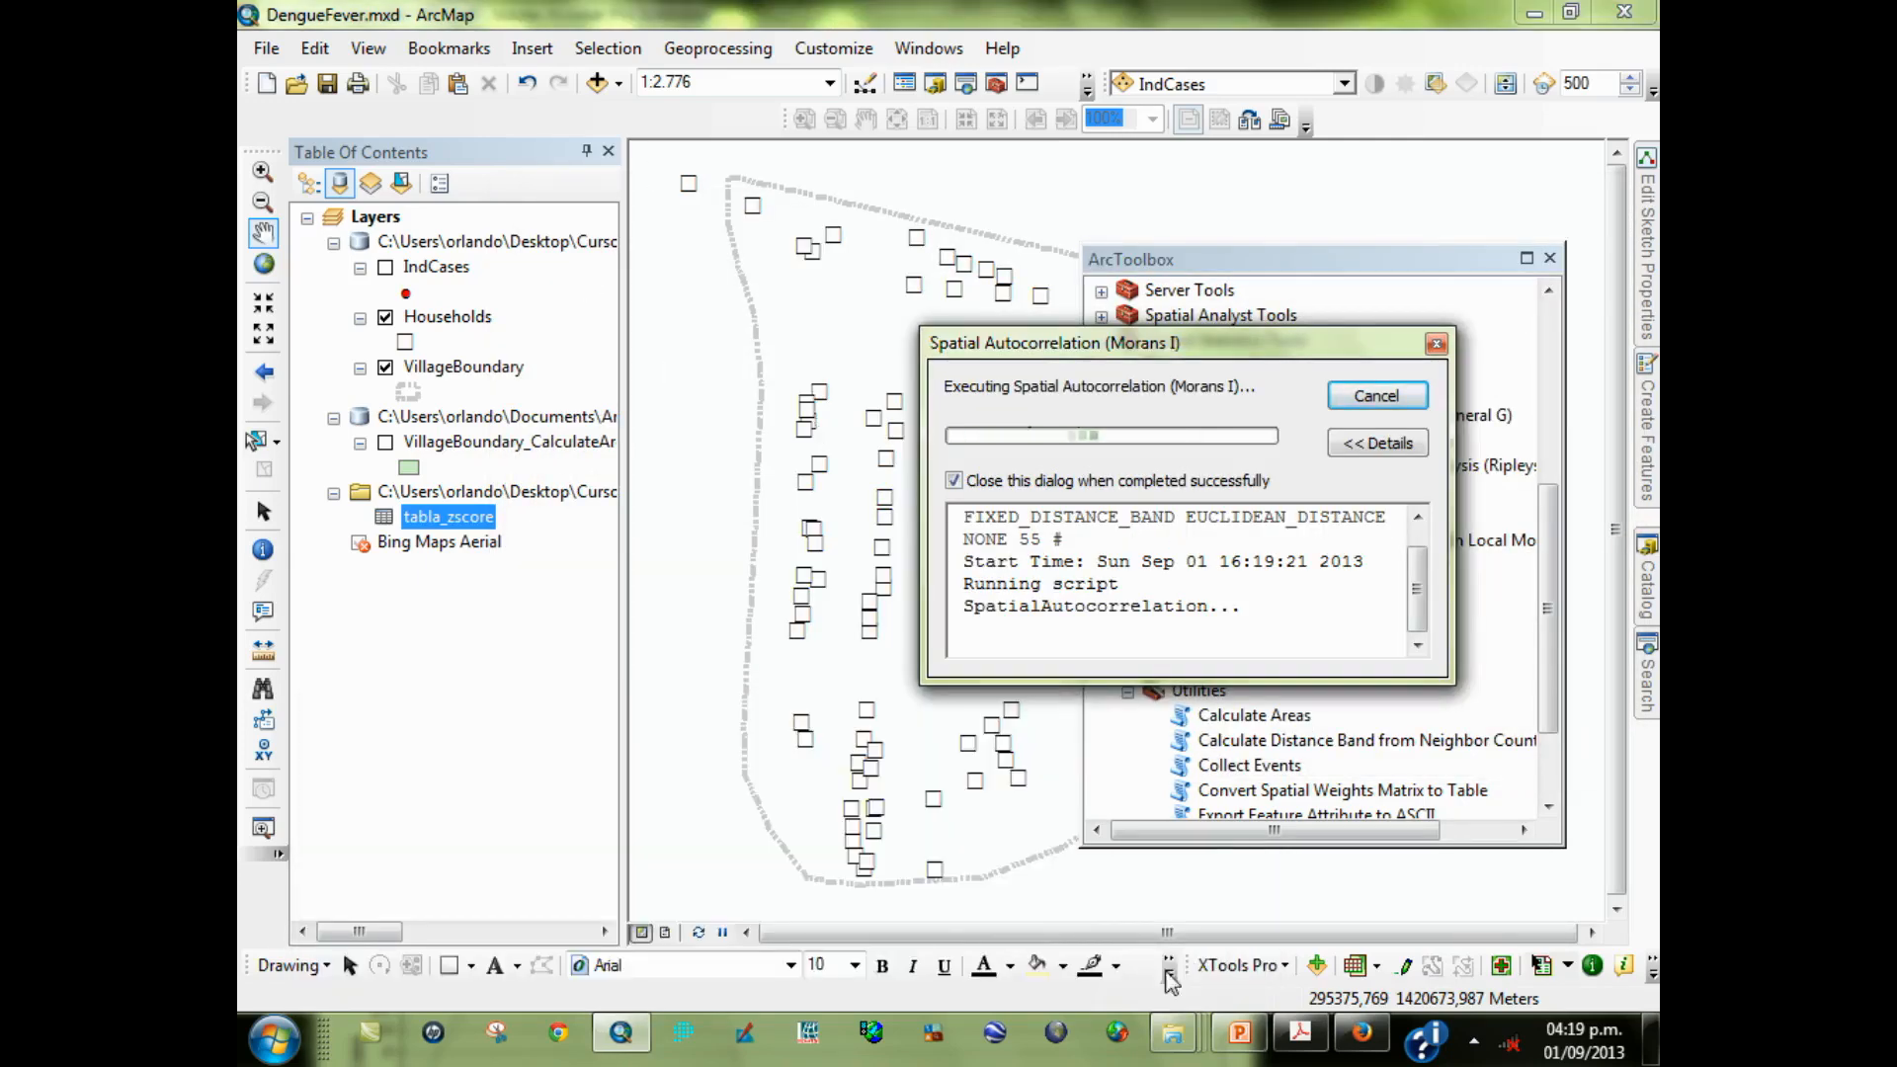
# Switch to the PowerPoint presentation and show slide 25 on the conceptualization of spatial relationships
pyautogui.click(1240, 1032)
pyautogui.click(411, 717)
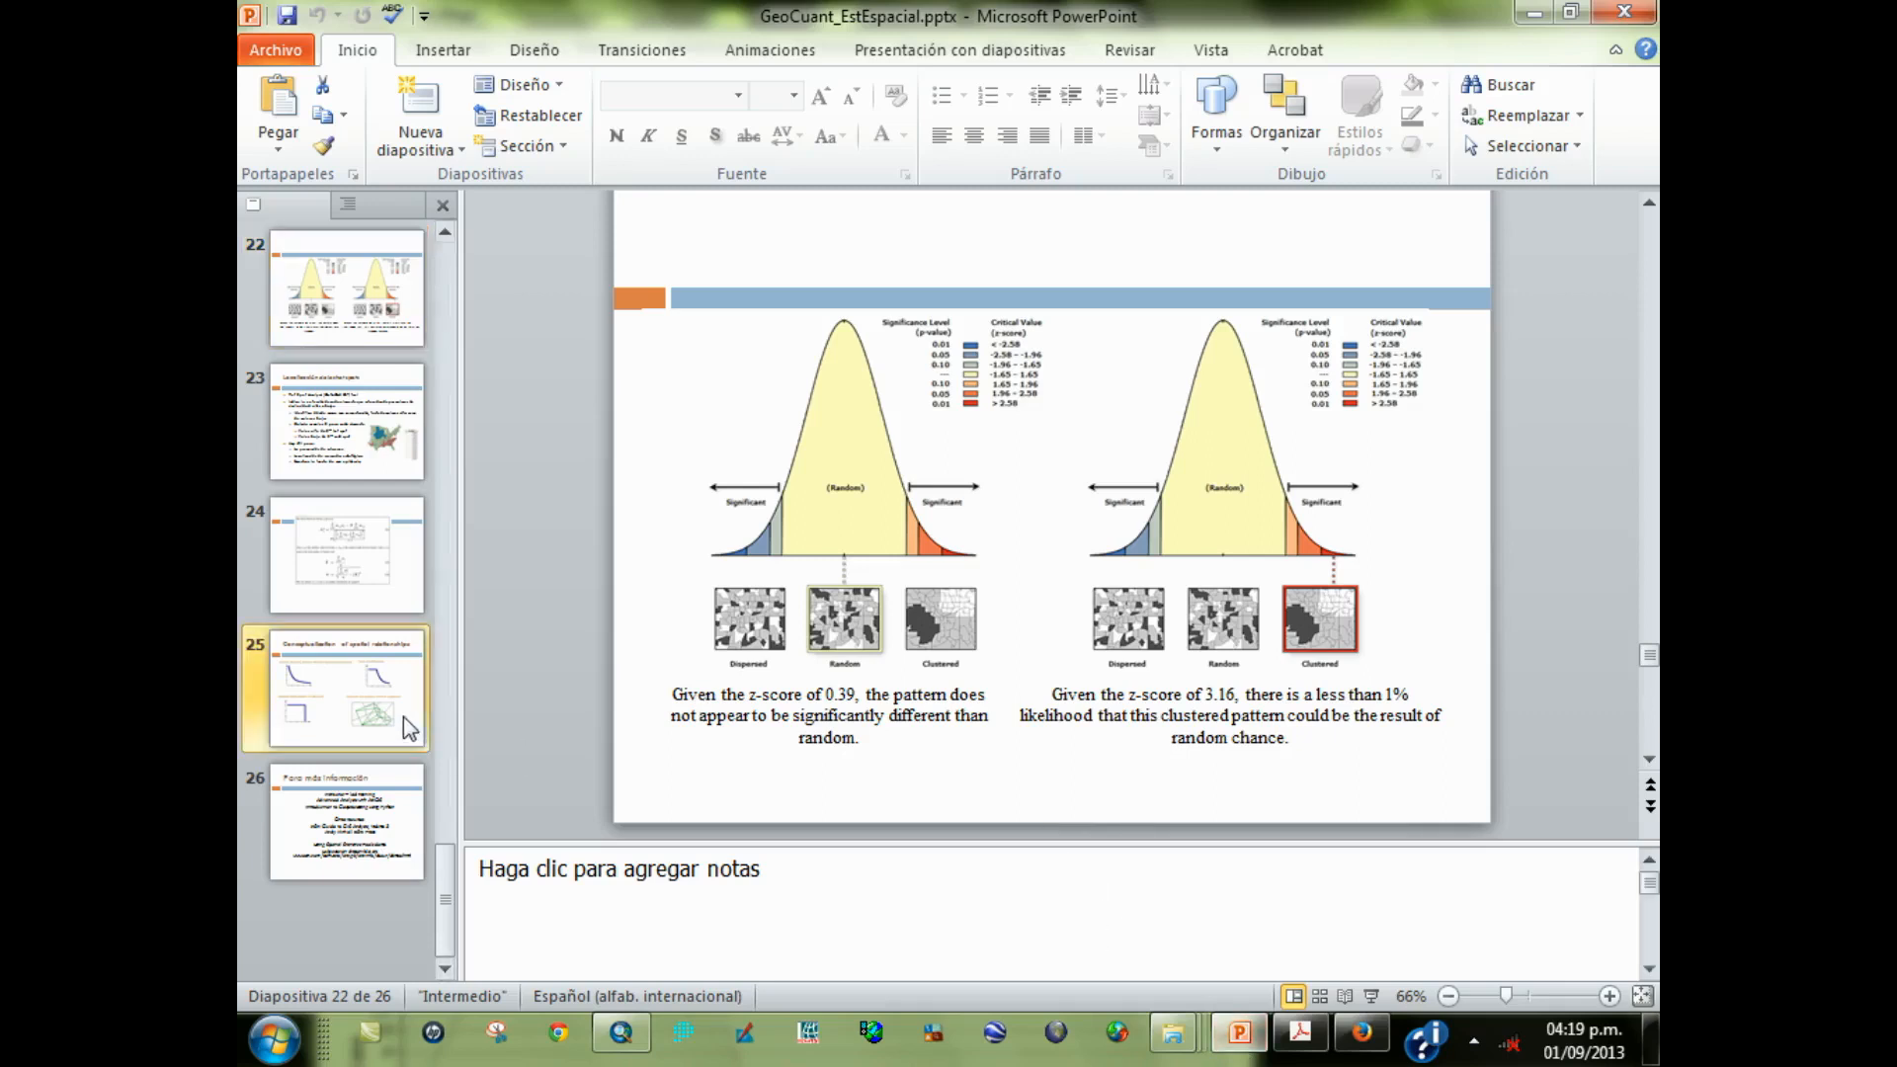
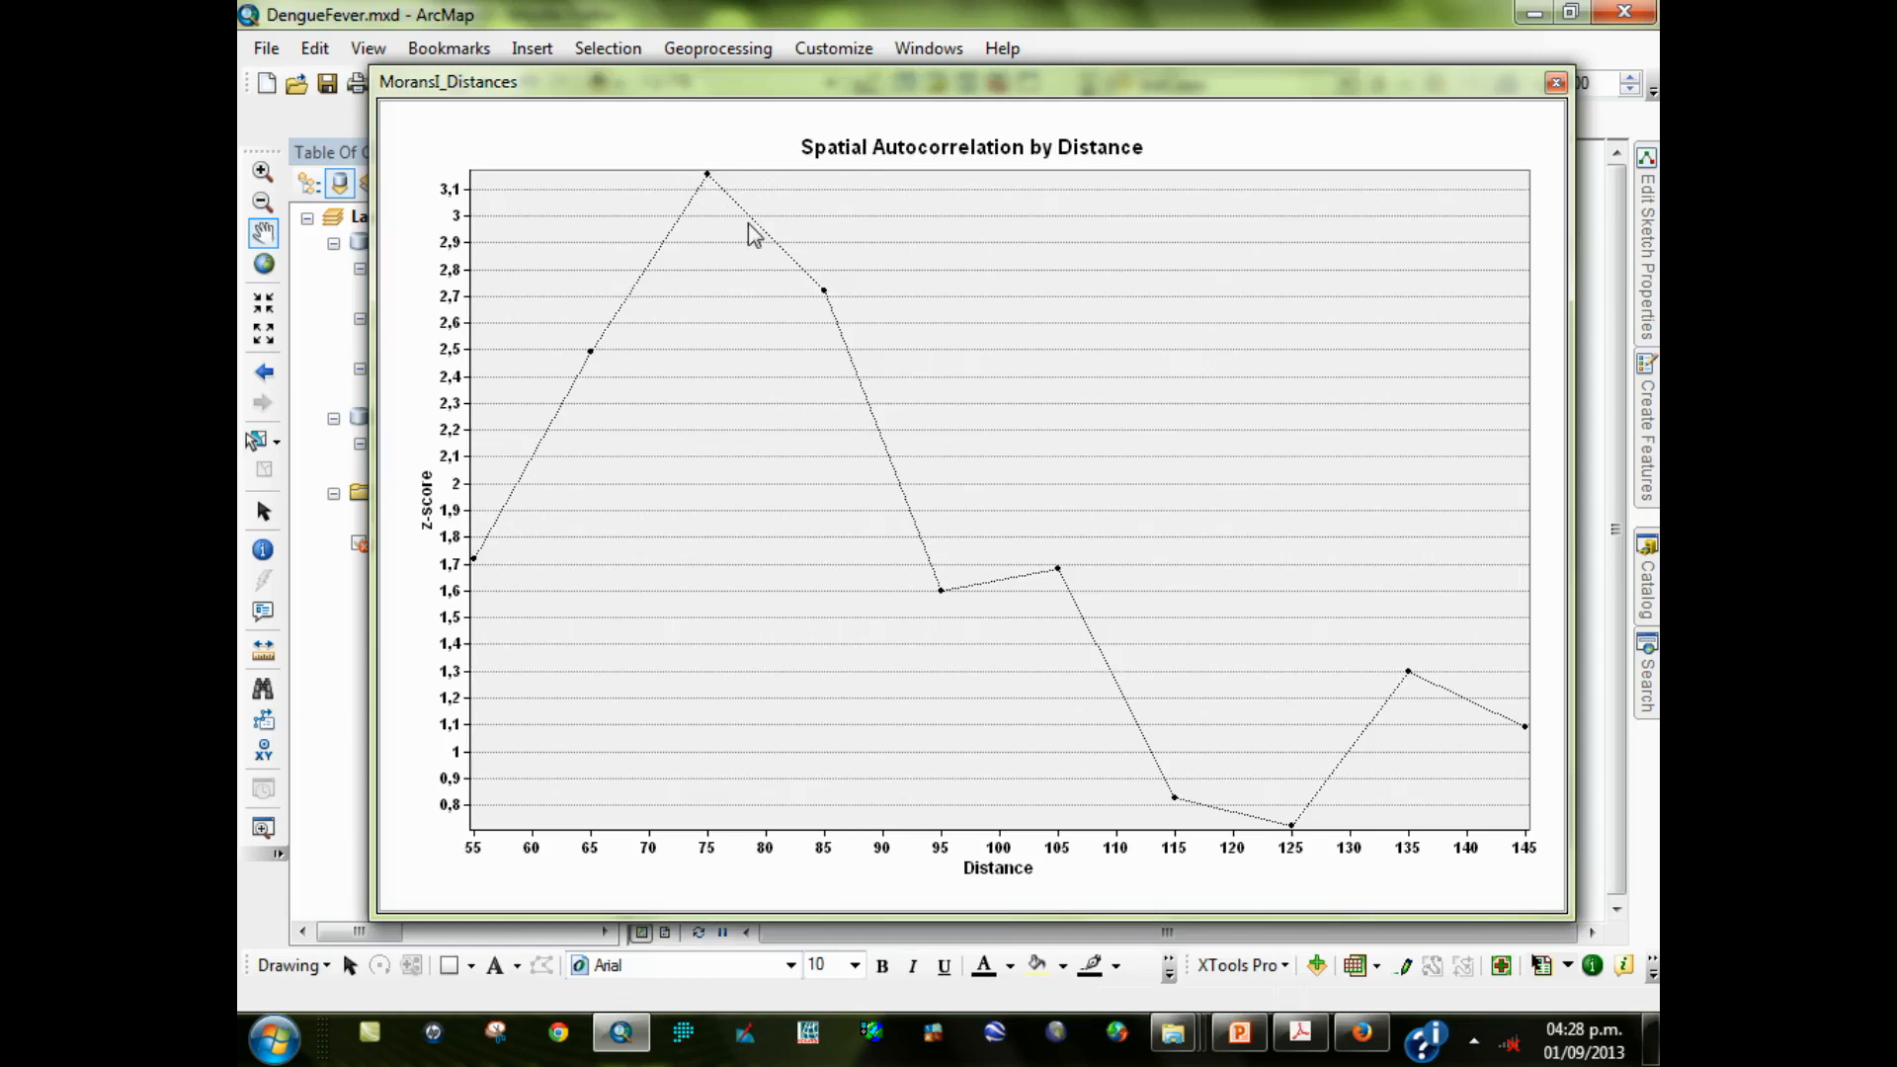
# Switch to PowerPoint to review the Distance band (sphere of influence) diagram, and return to the Spatial Autocorrelation by Distance graph in ArcMap
pyautogui.click(1240, 1033)
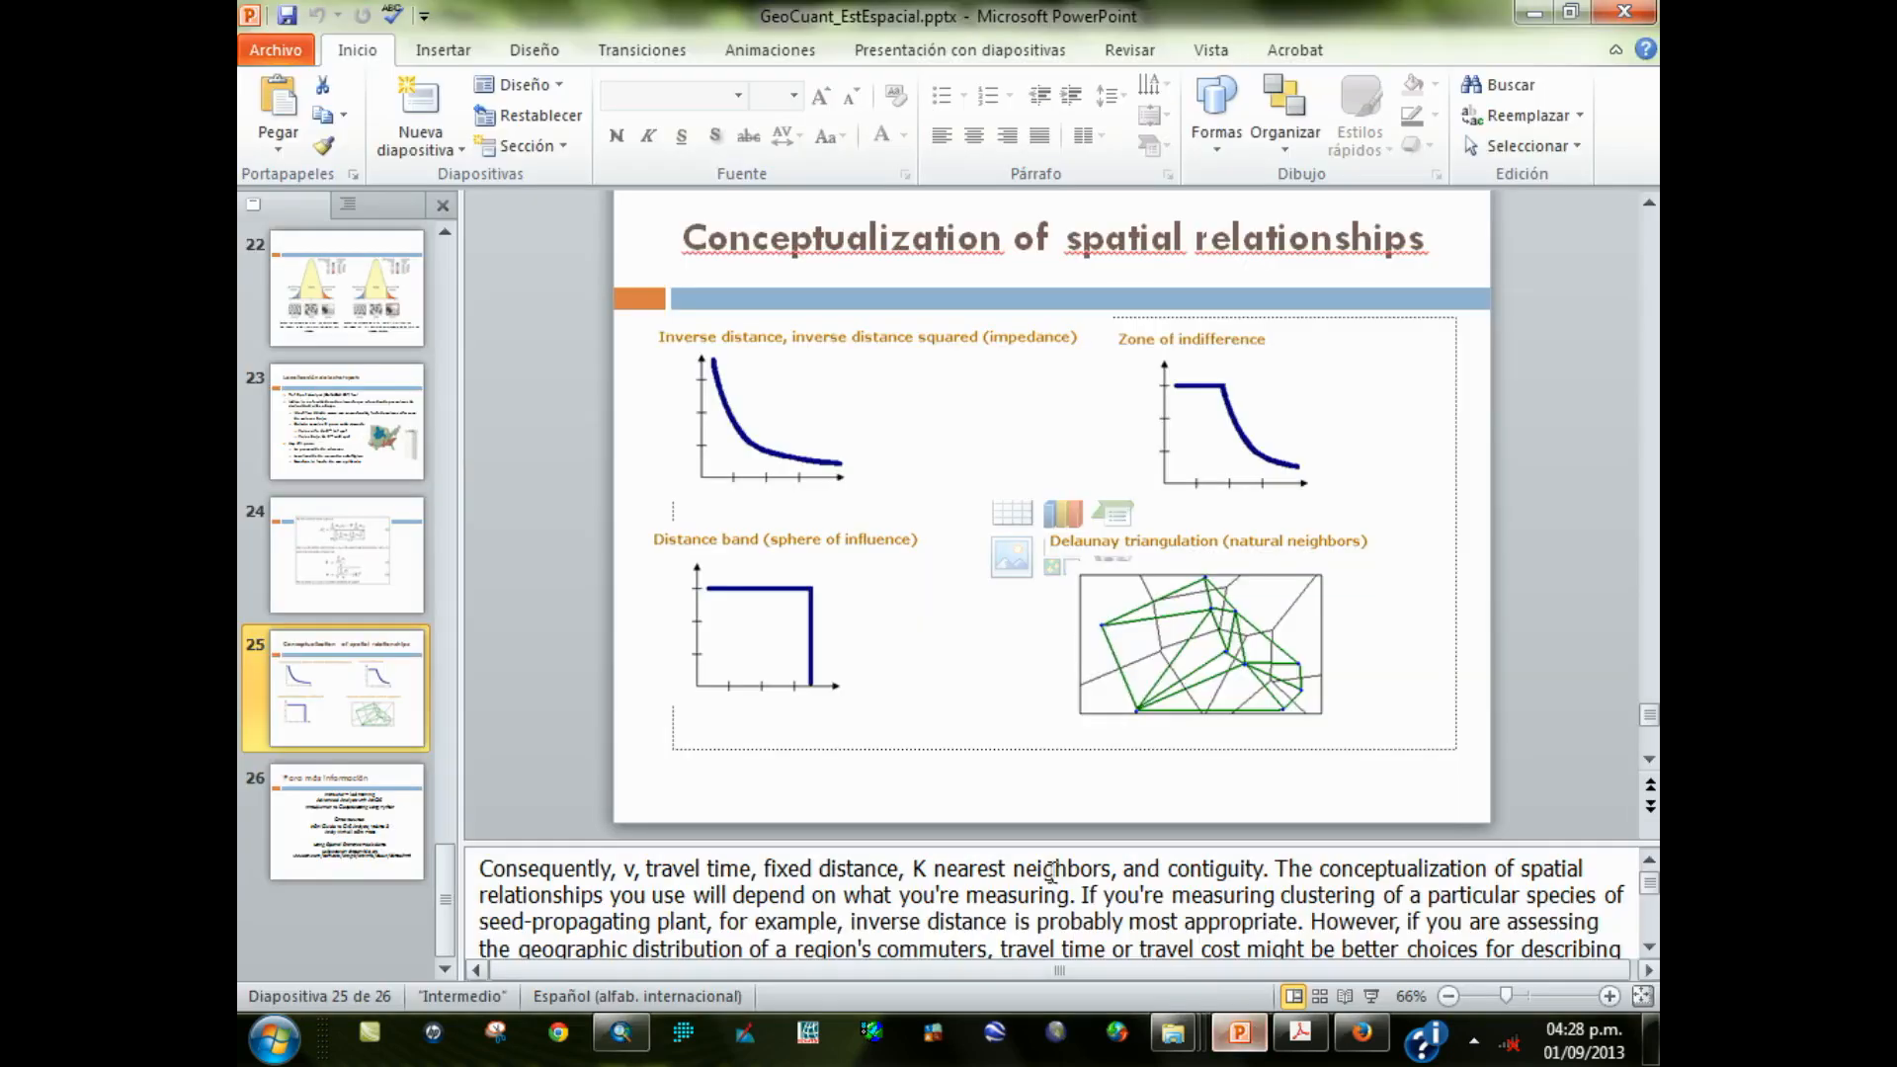
pyautogui.click(830, 660)
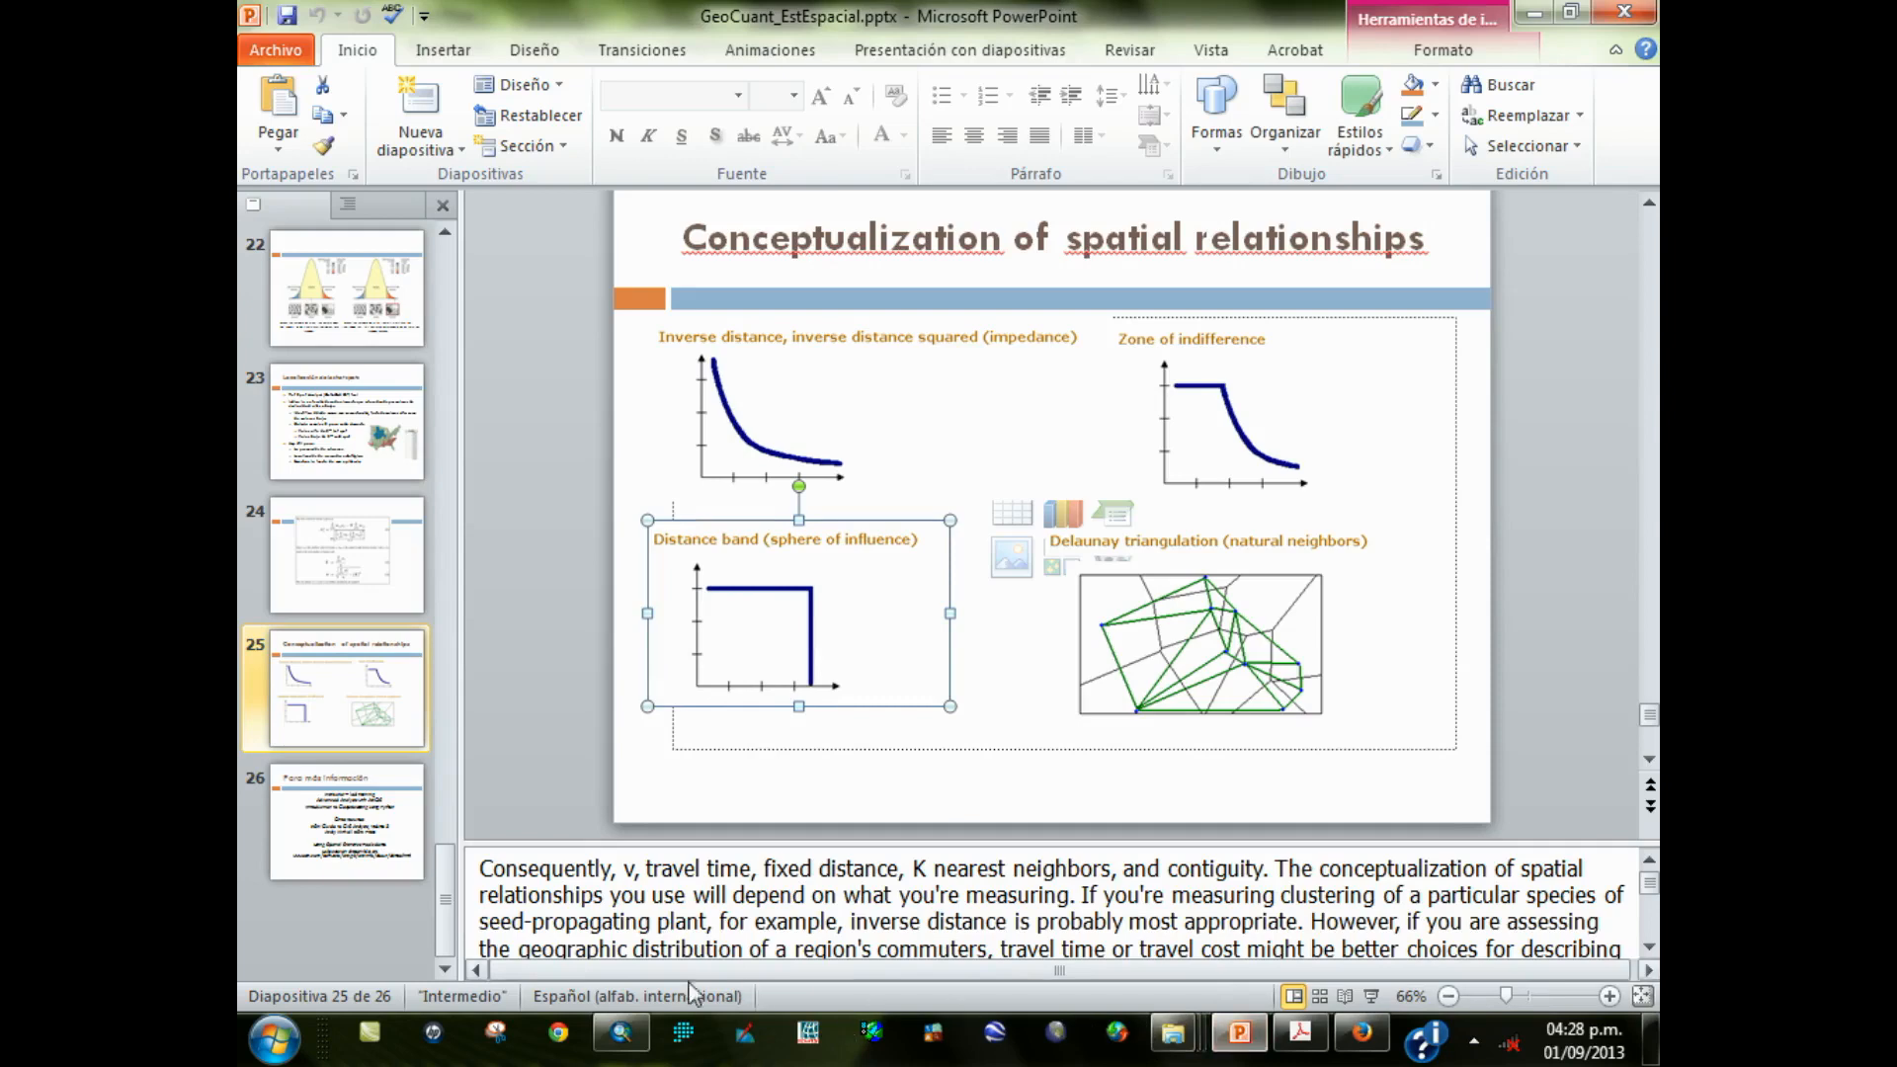
pyautogui.click(623, 1033)
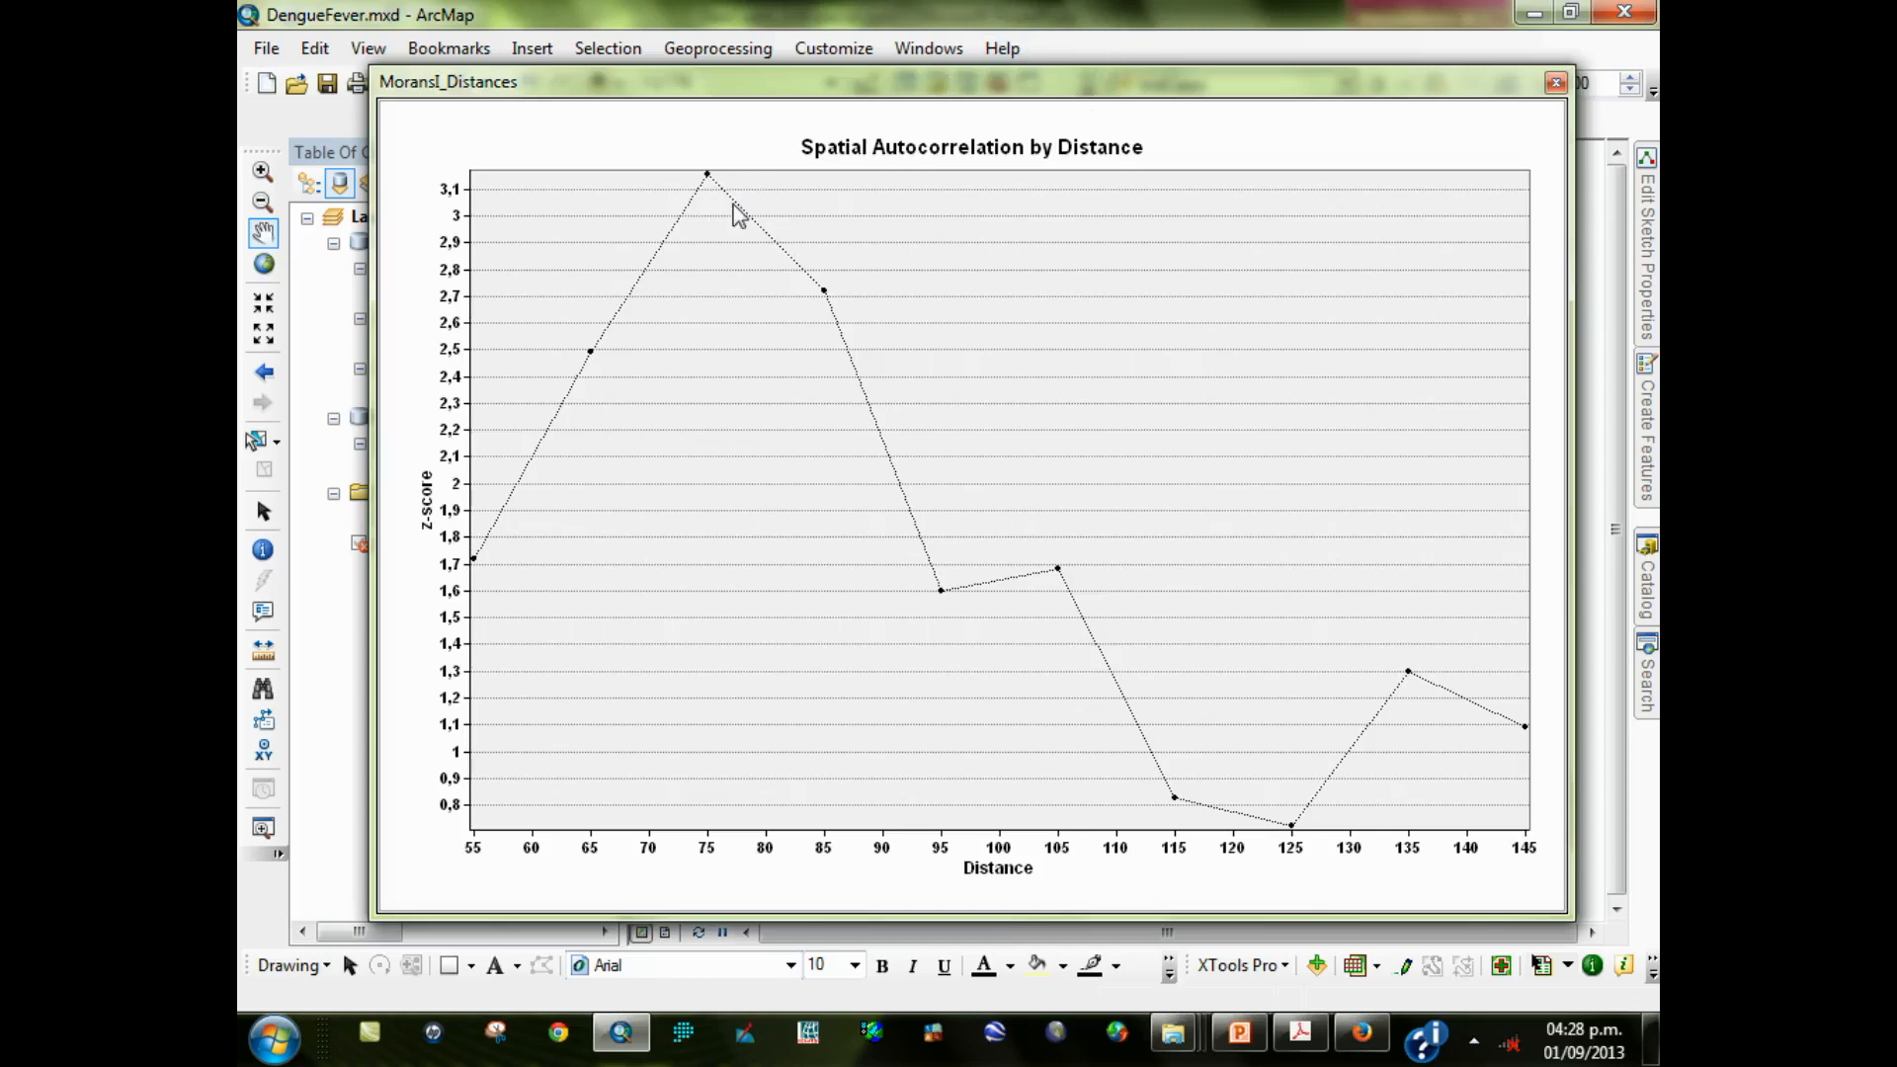
pyautogui.moveTo(684, 99); pyautogui.dragTo(721, 120)
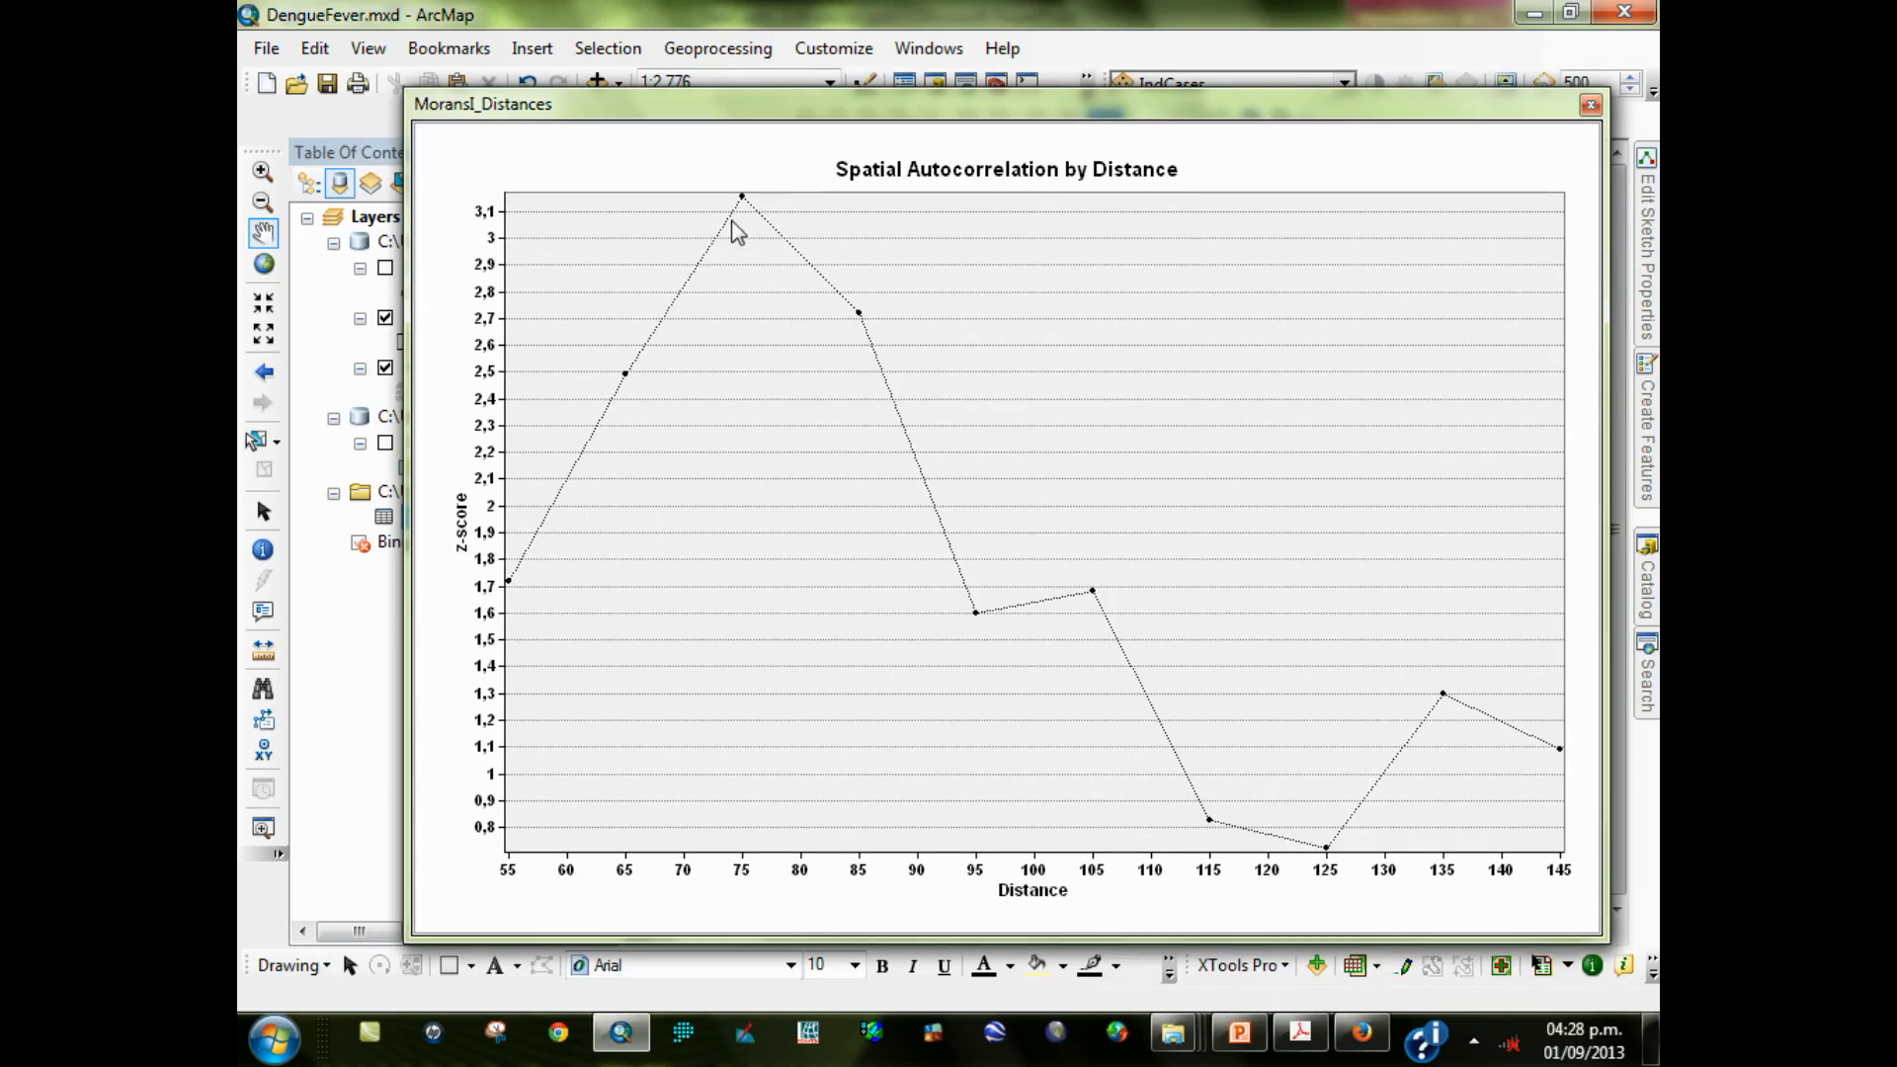
# Close the Moran's I distance graph and open the Hot Spot Analysis (Getis-Ord Gi*) tool from the Mapping Clusters toolset
pyautogui.click(1591, 105)
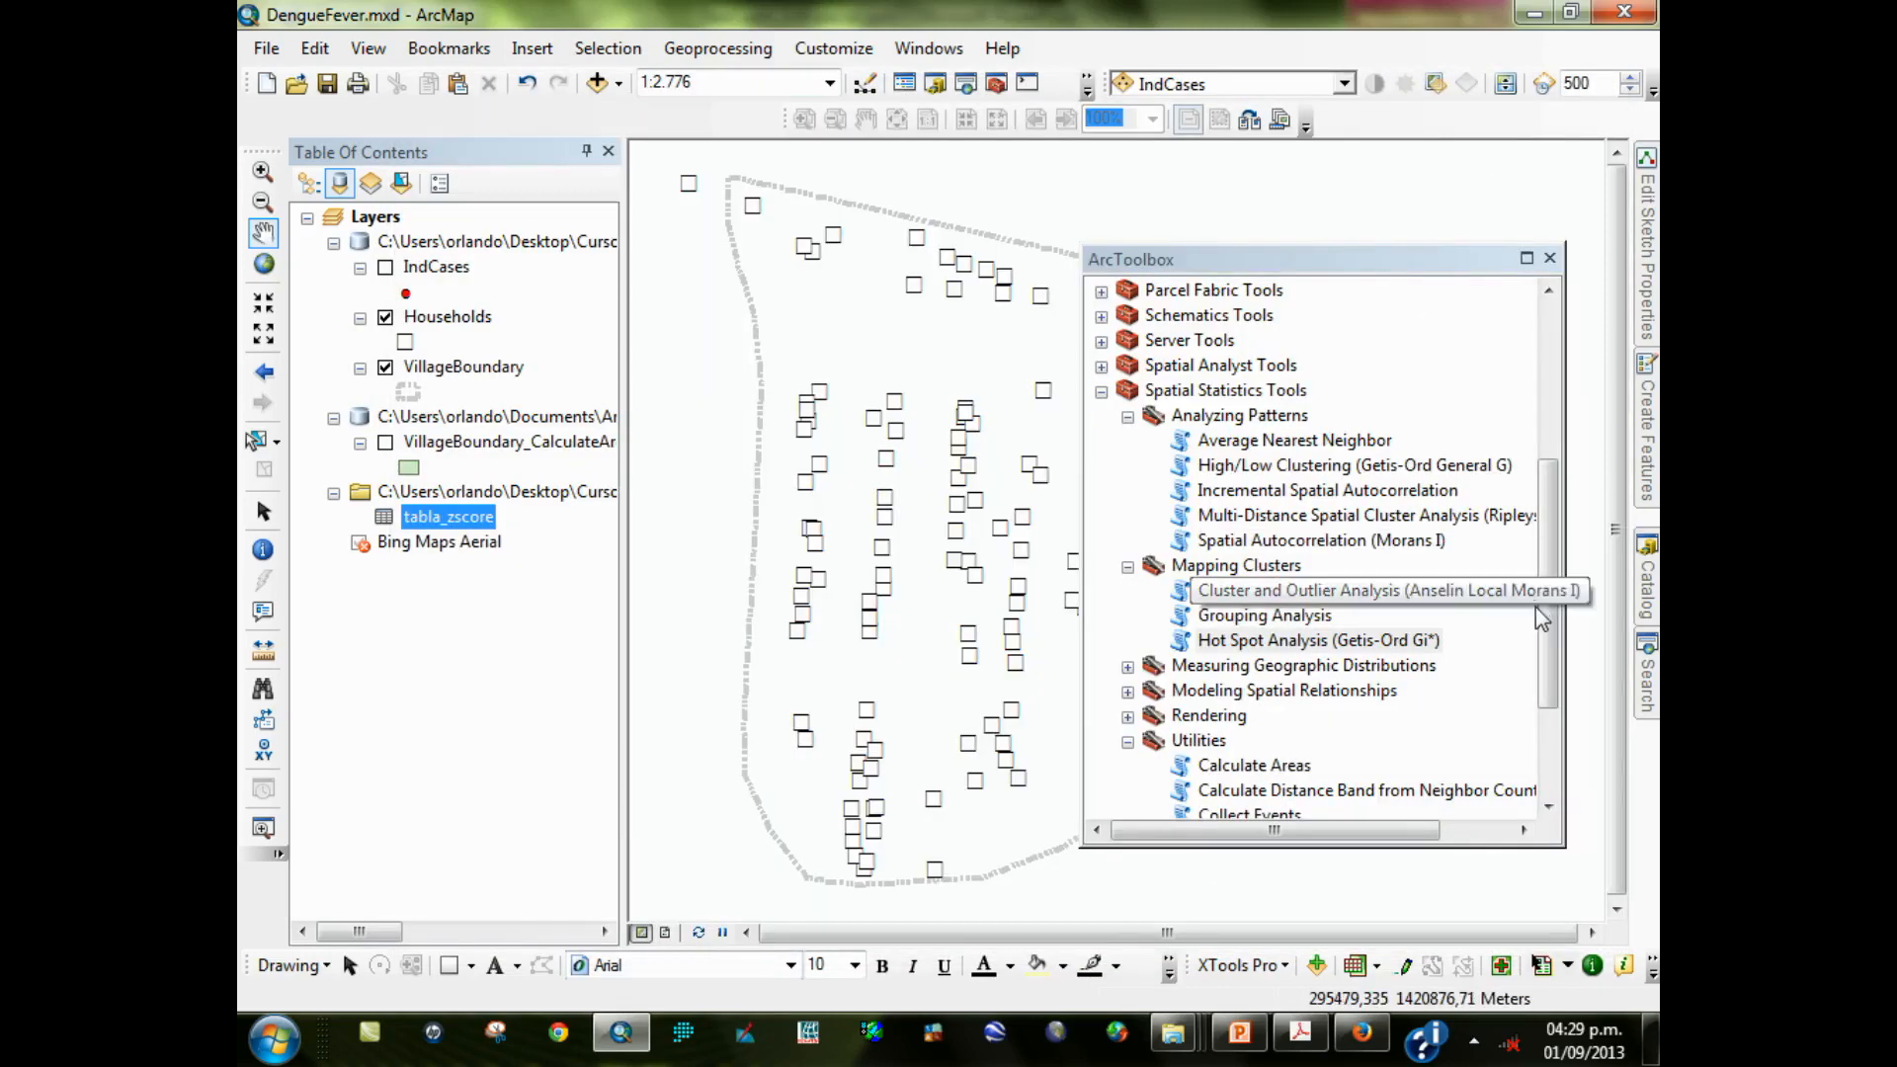
pyautogui.moveTo(1546, 612); pyautogui.dragTo(1547, 631)
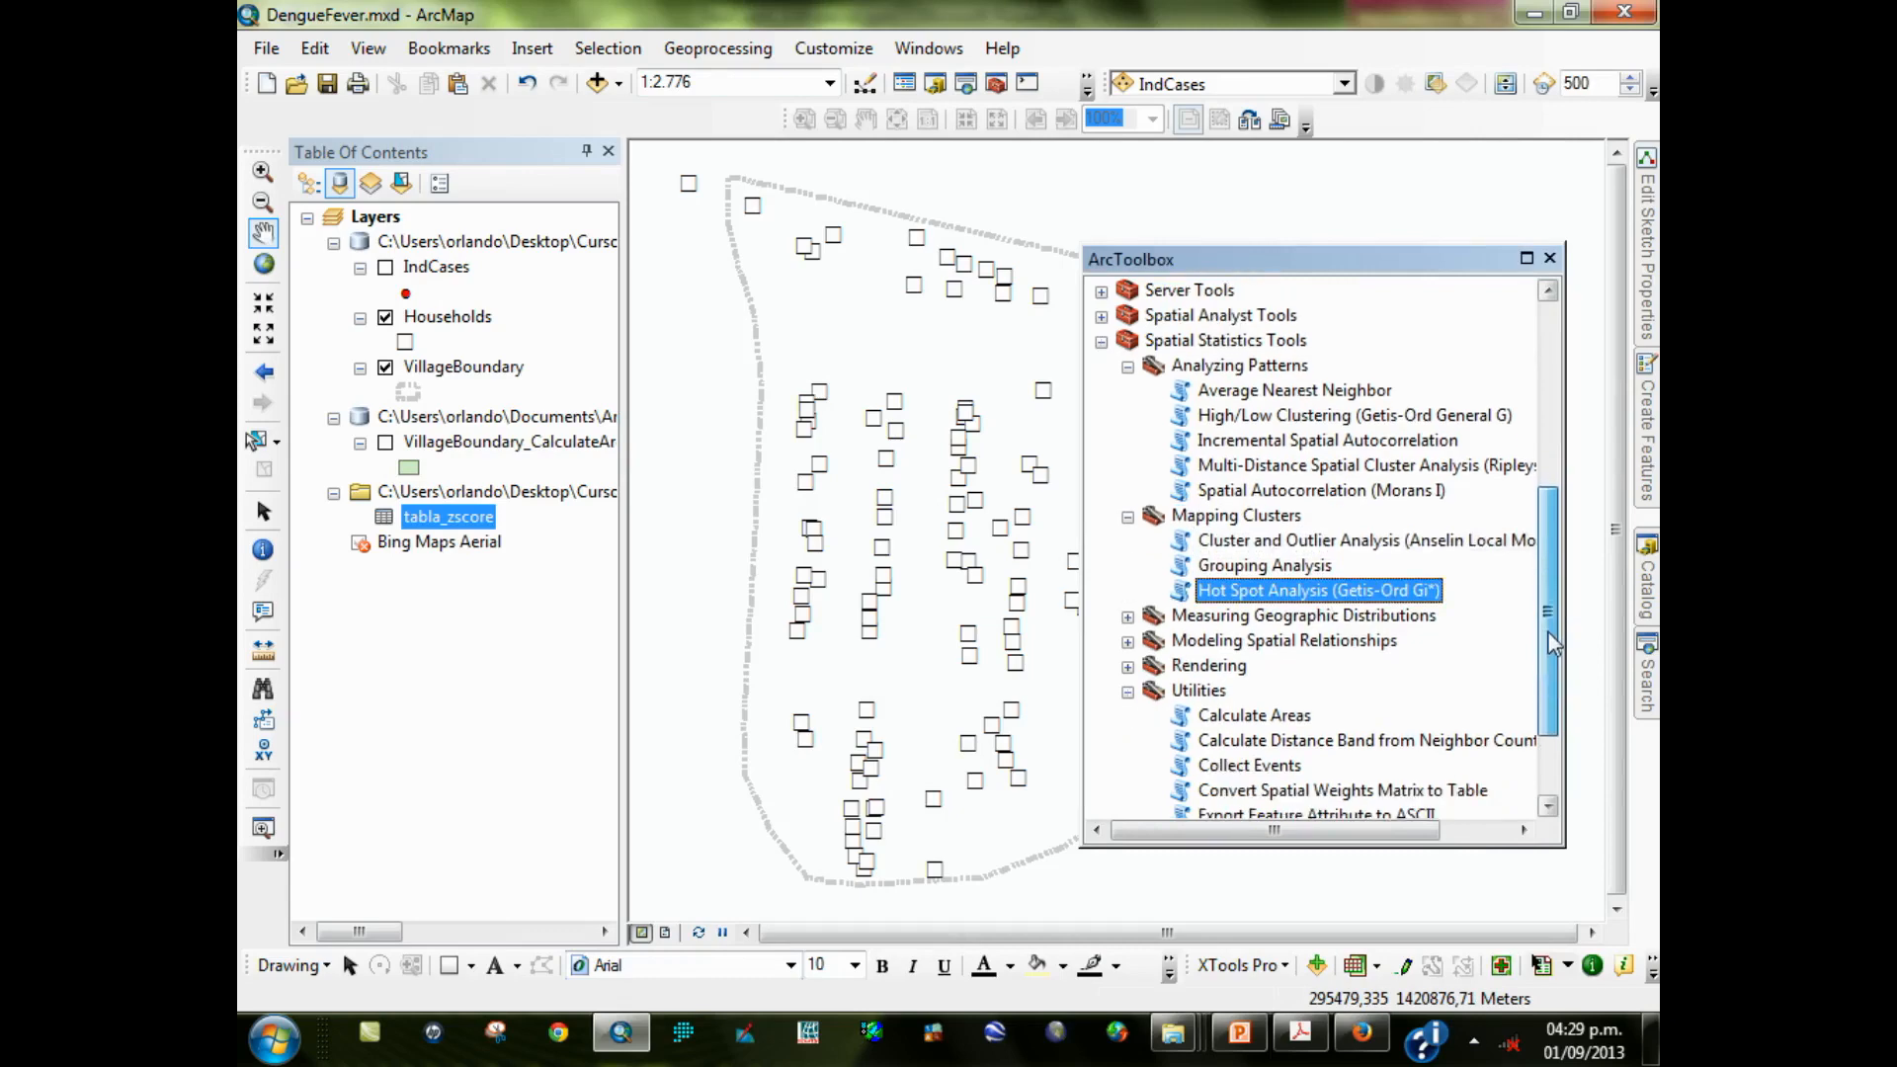
pyautogui.doubleClick(1393, 590)
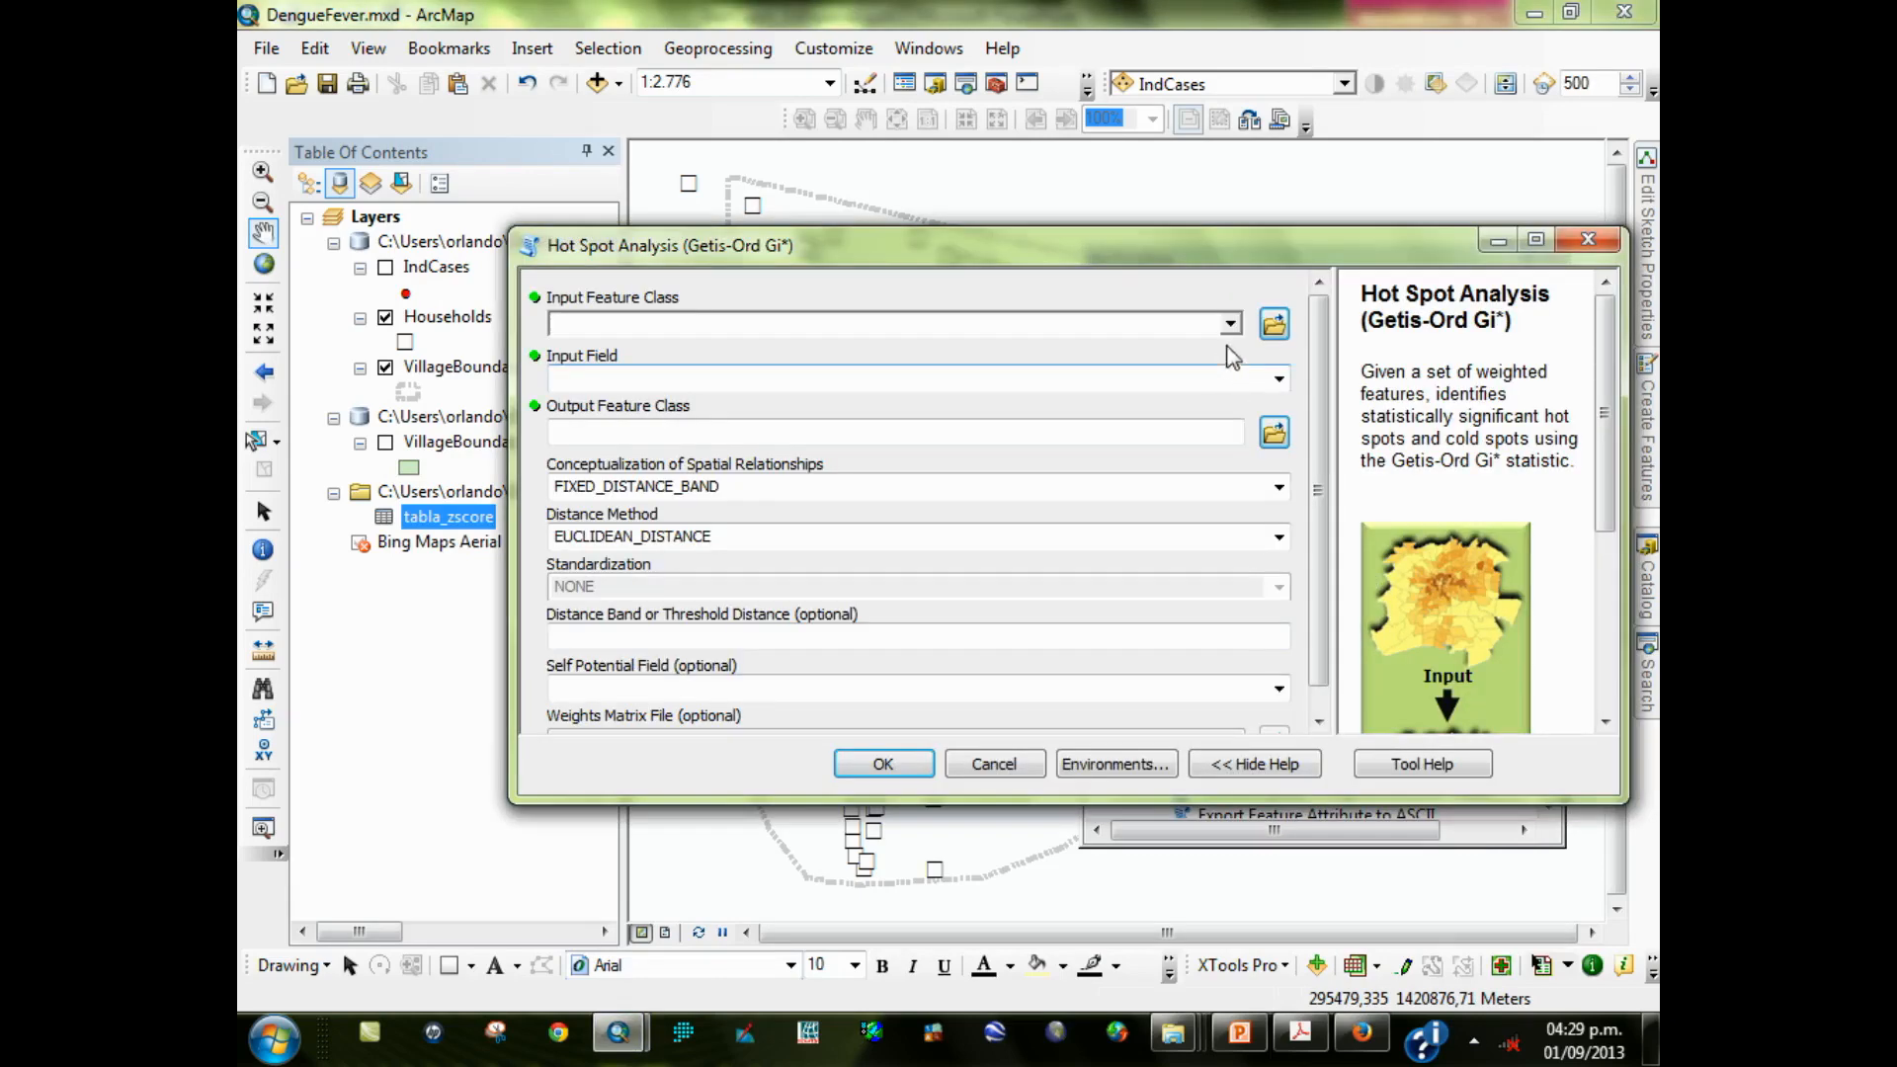
# Set Households as the input feature class and HHRate as the input field for the hot spot analysis
pyautogui.click(1230, 325)
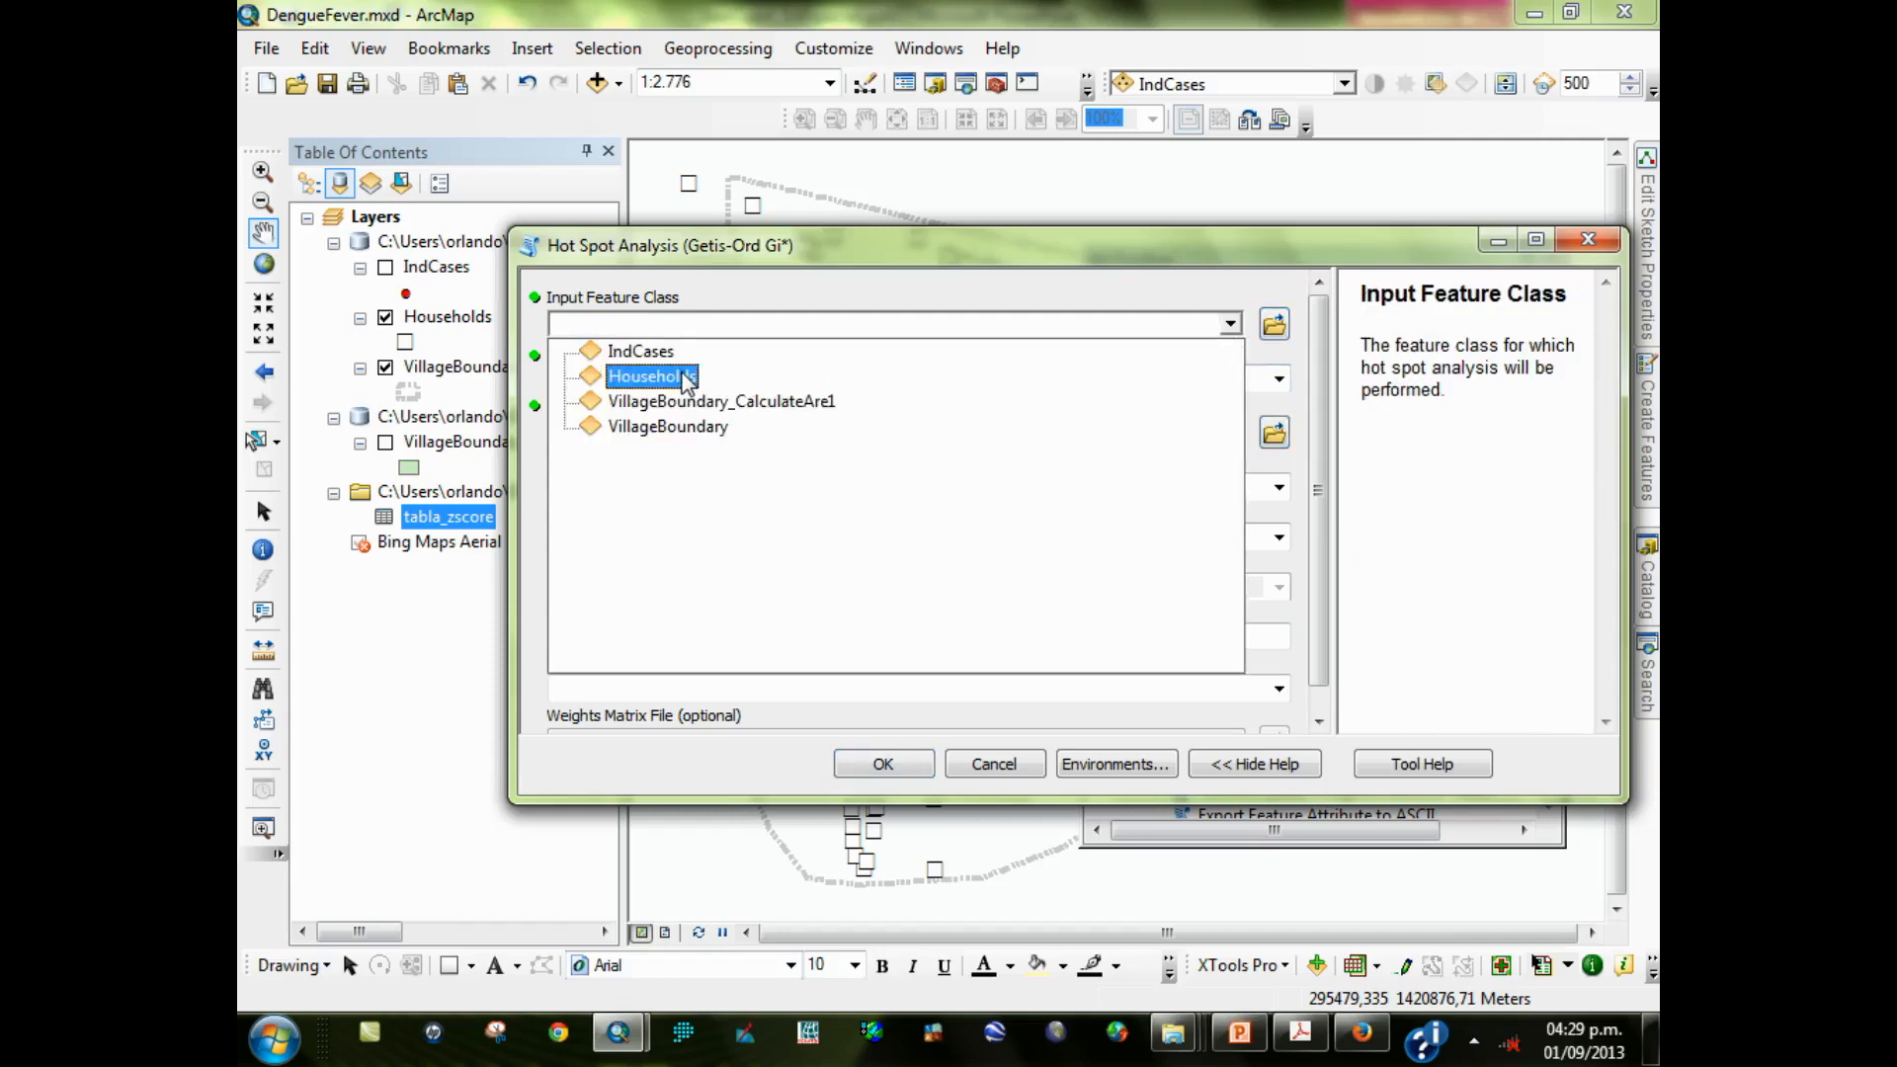
pyautogui.click(720, 374)
pyautogui.click(1279, 378)
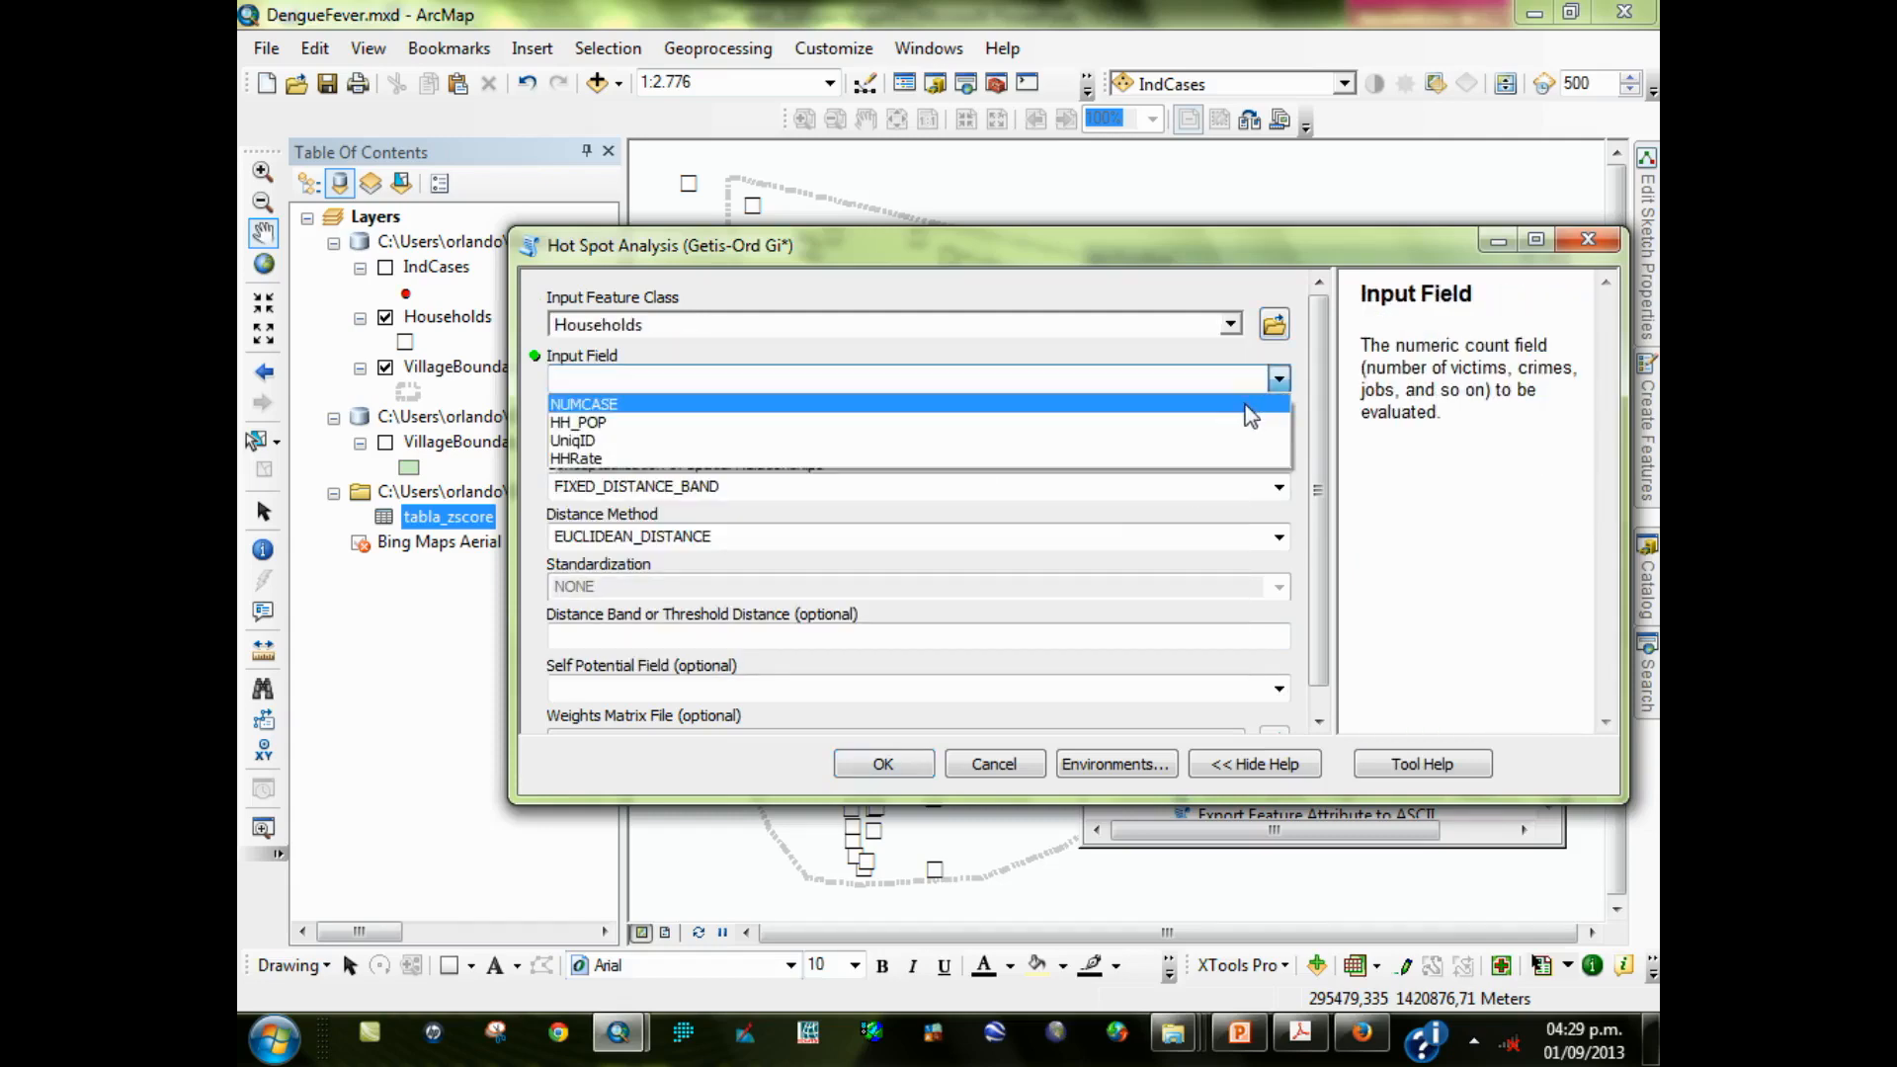
pyautogui.click(1238, 460)
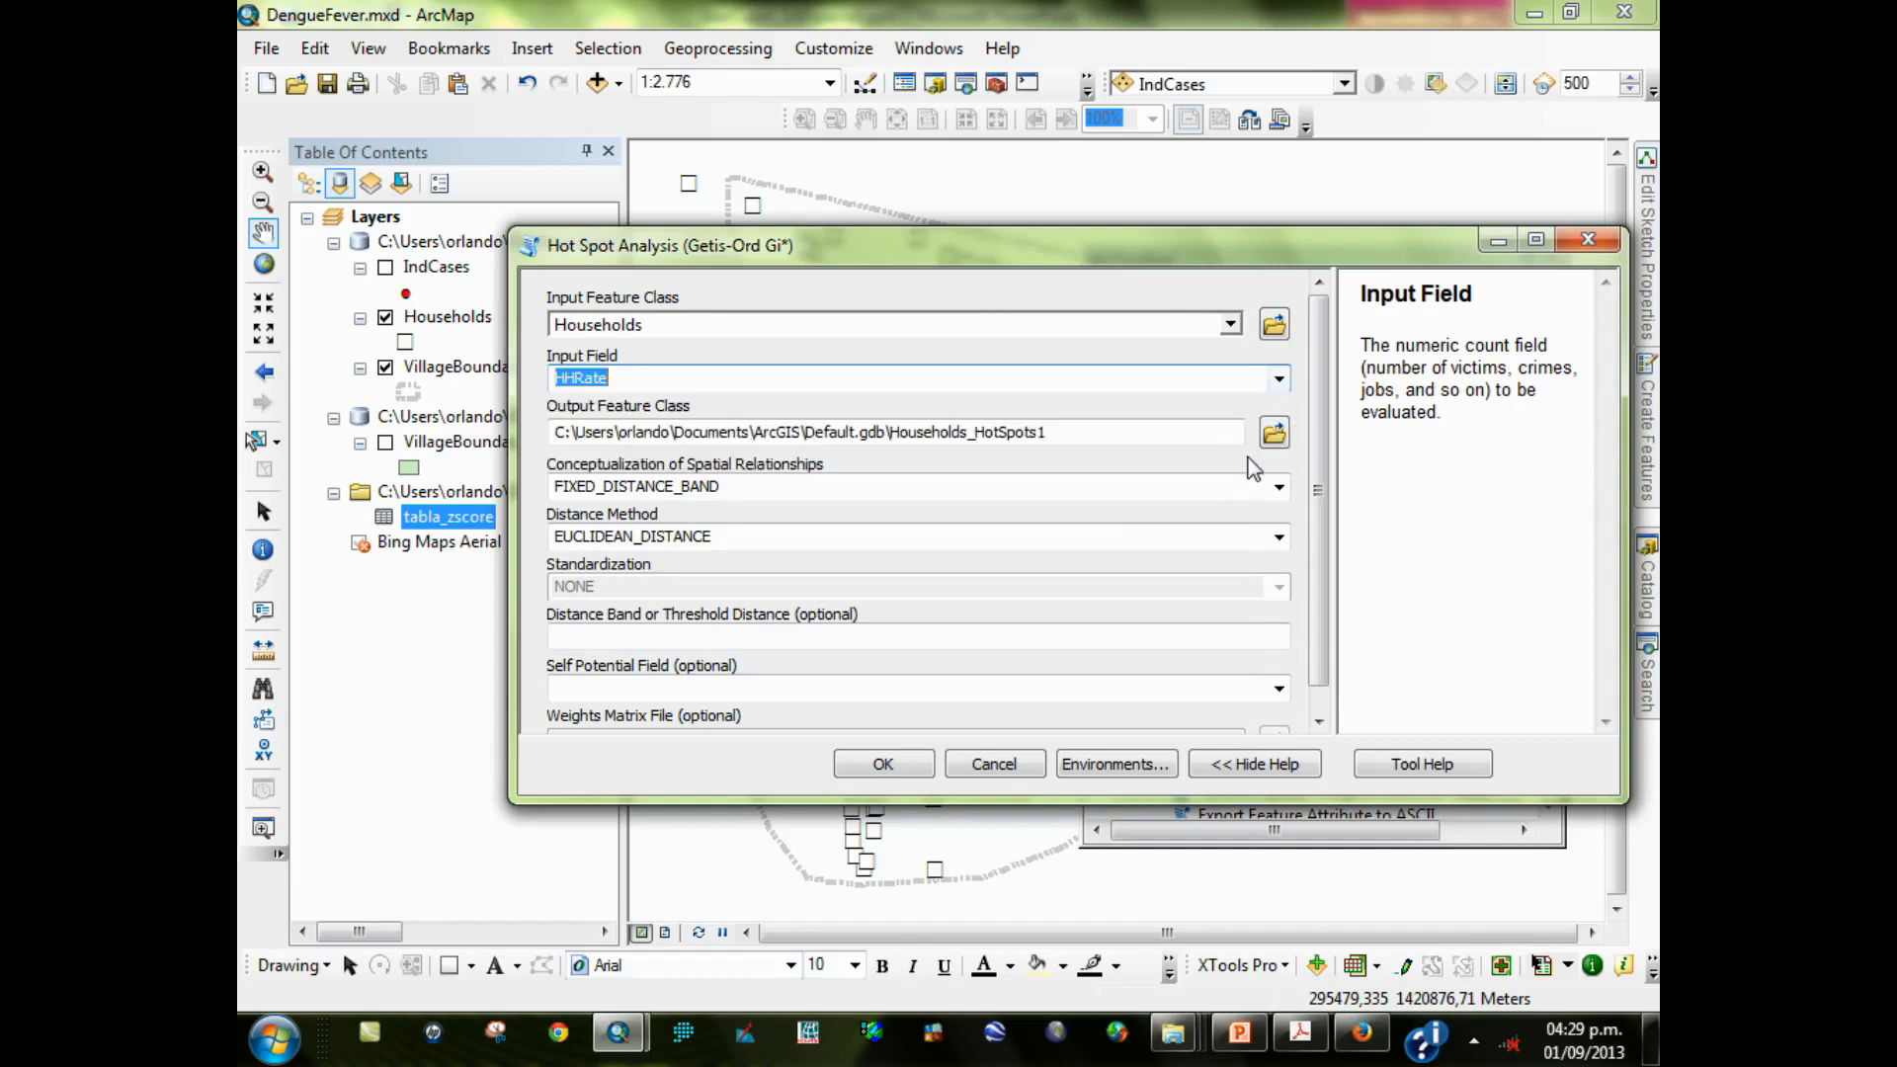
pyautogui.moveTo(1333, 497); pyautogui.dragTo(1330, 497)
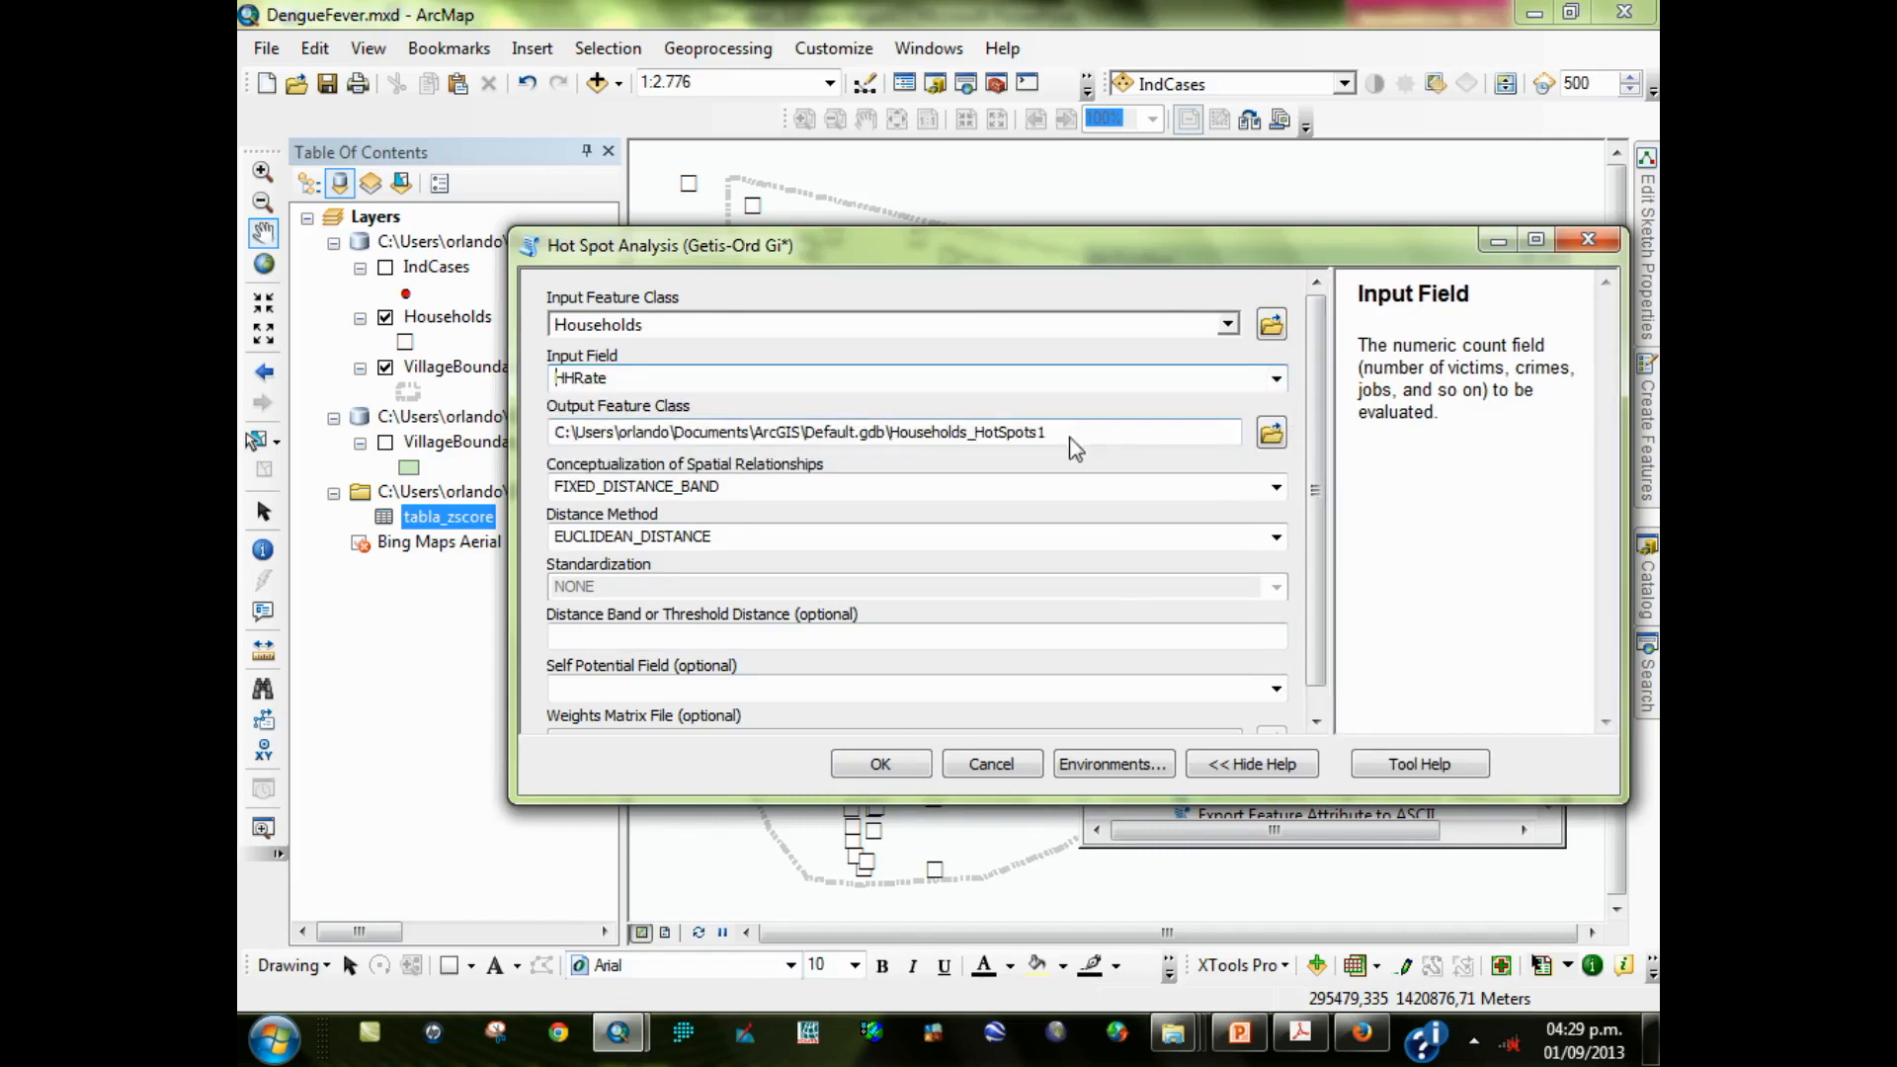
pyautogui.click(984, 432)
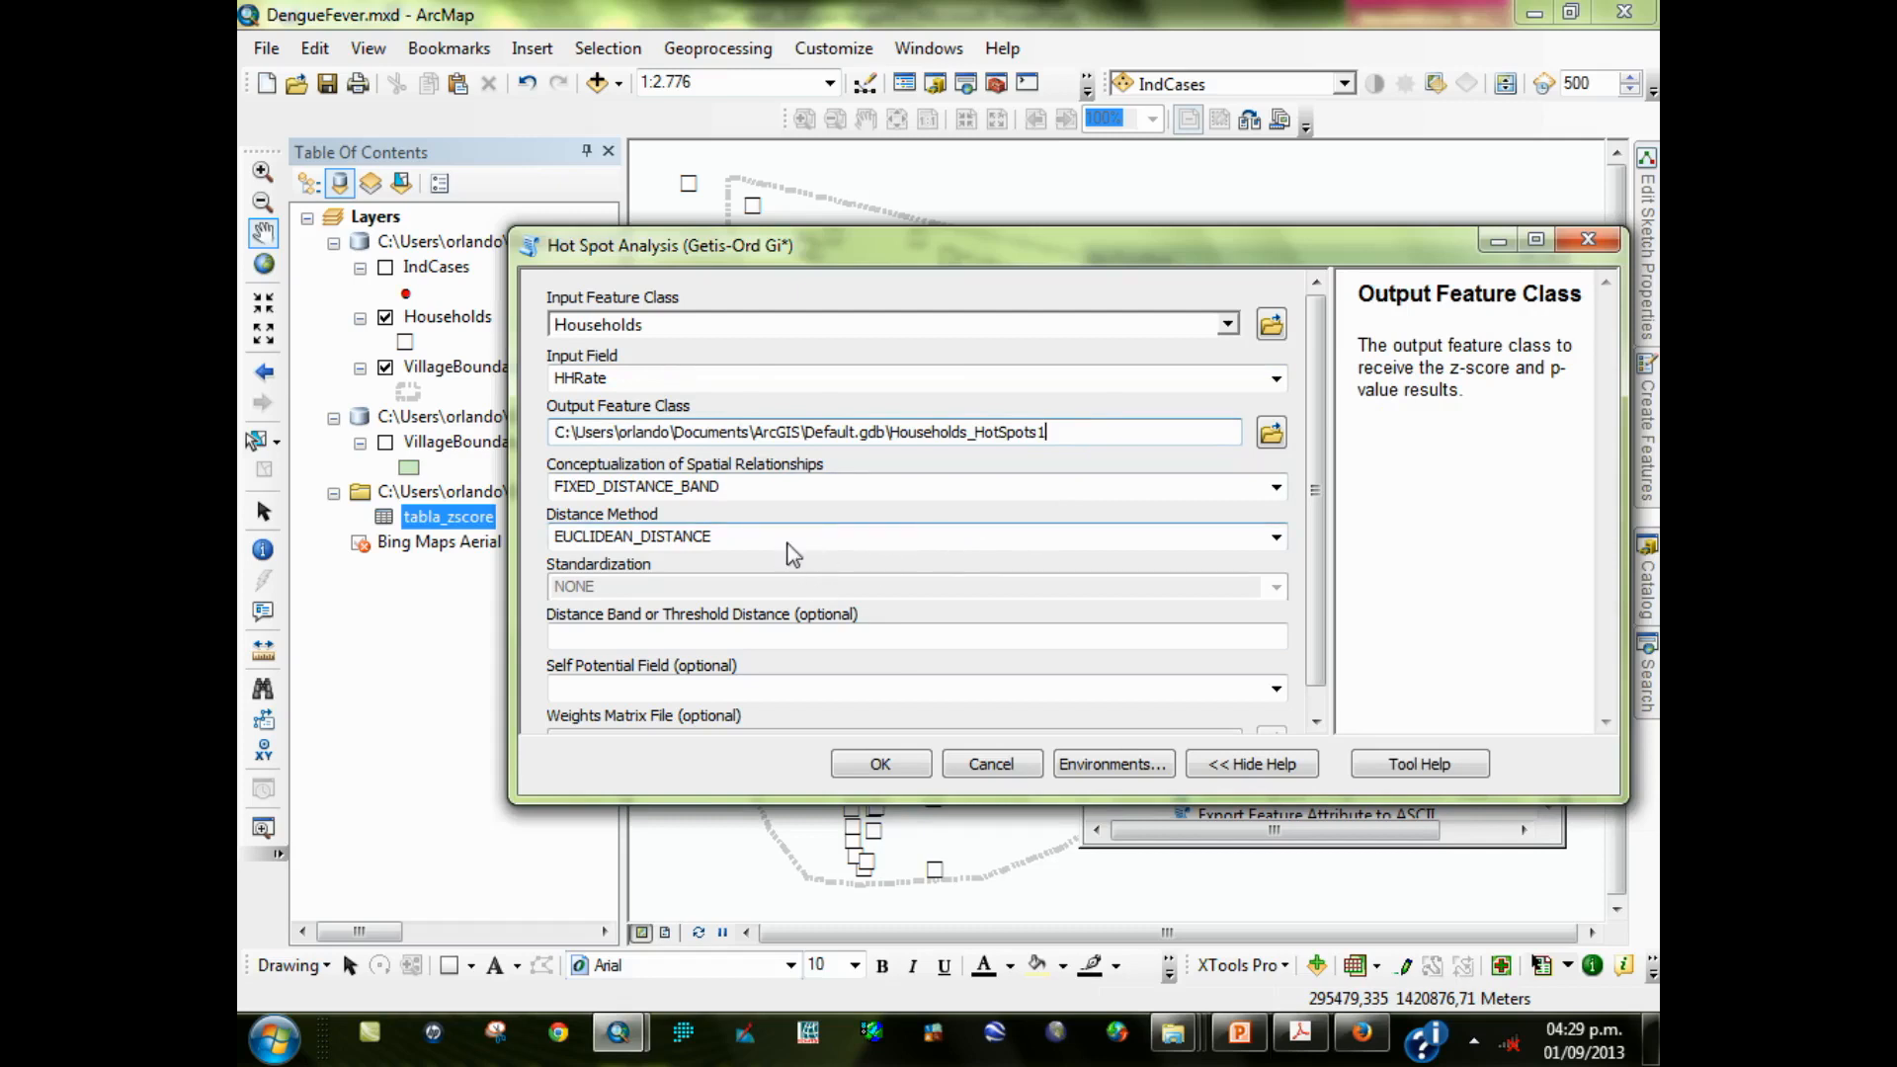
# Run Hot Spot Analysis with a distance band of 75, FIXED_DISTANCE_BAND, EUCLIDEAN_DISTANCE and Households_HotSpots1 as the output
pyautogui.click(1031, 640)
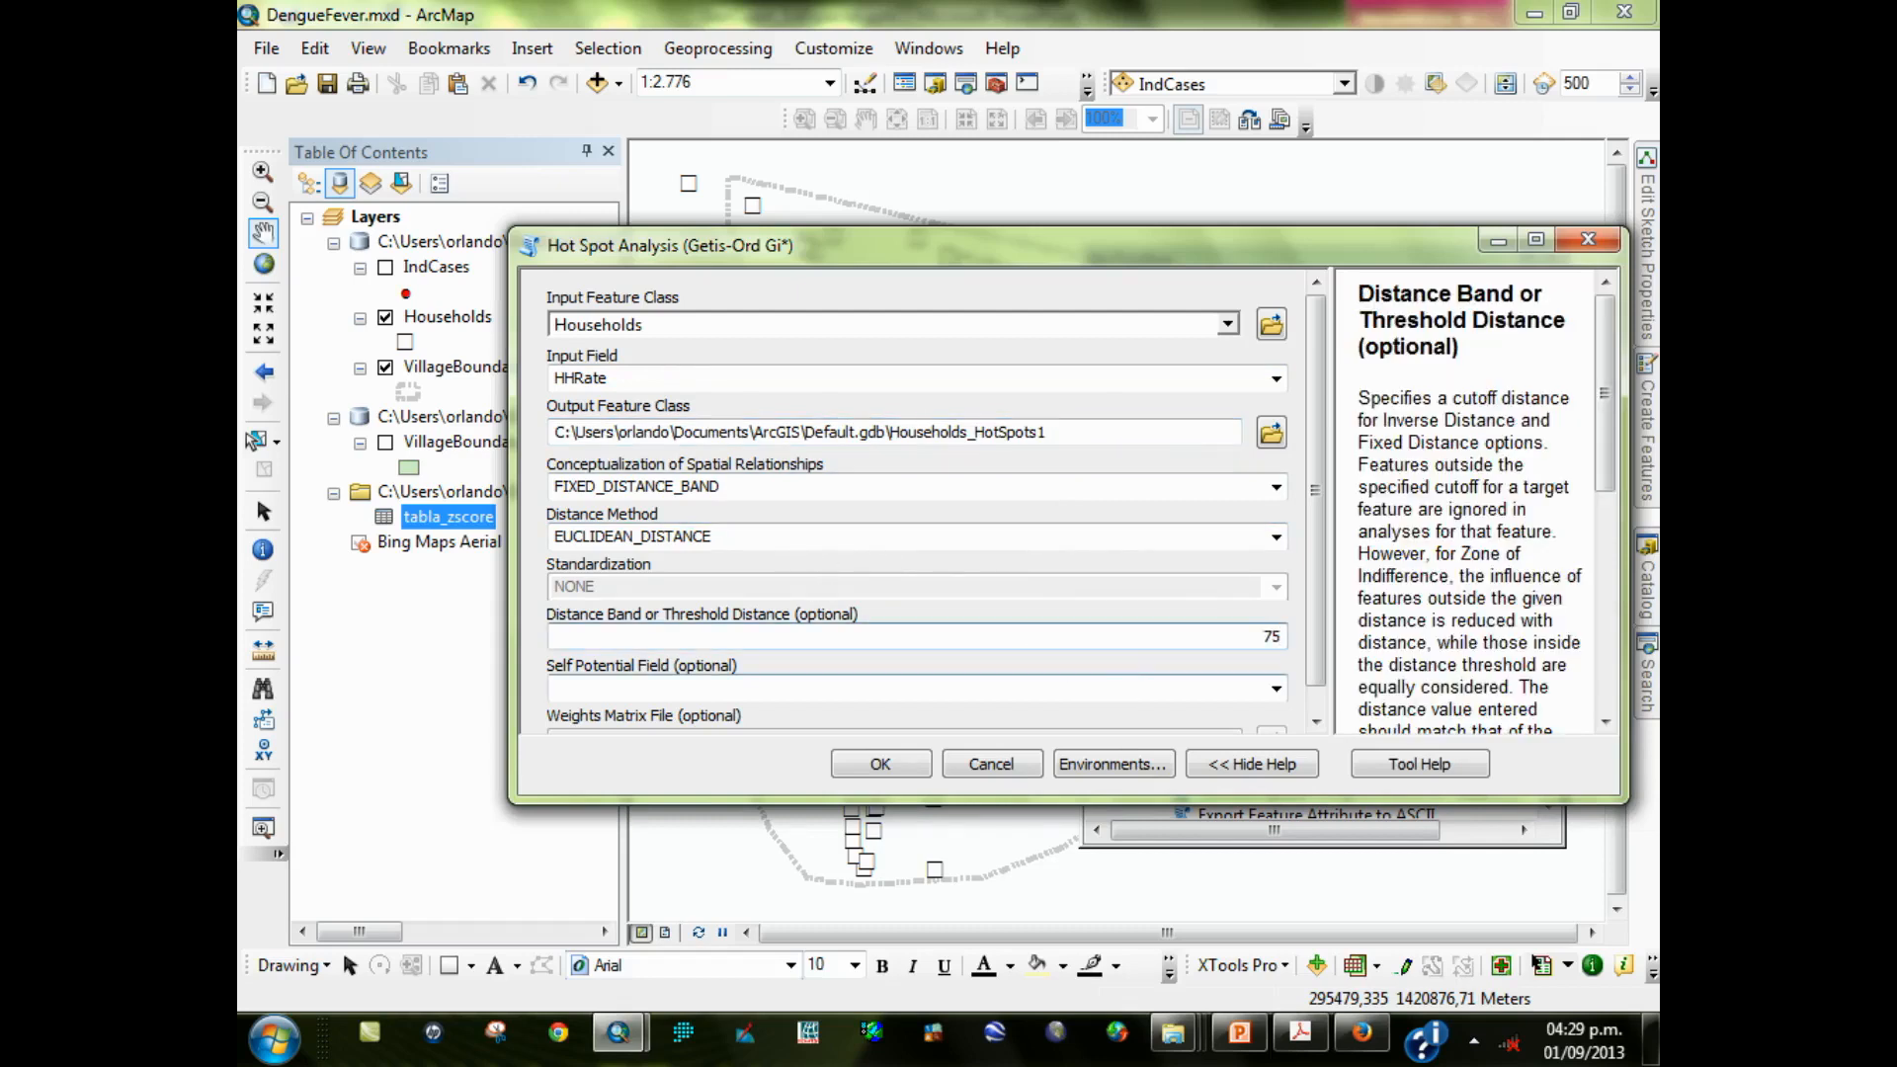
pyautogui.scroll(-1, 1315, 668)
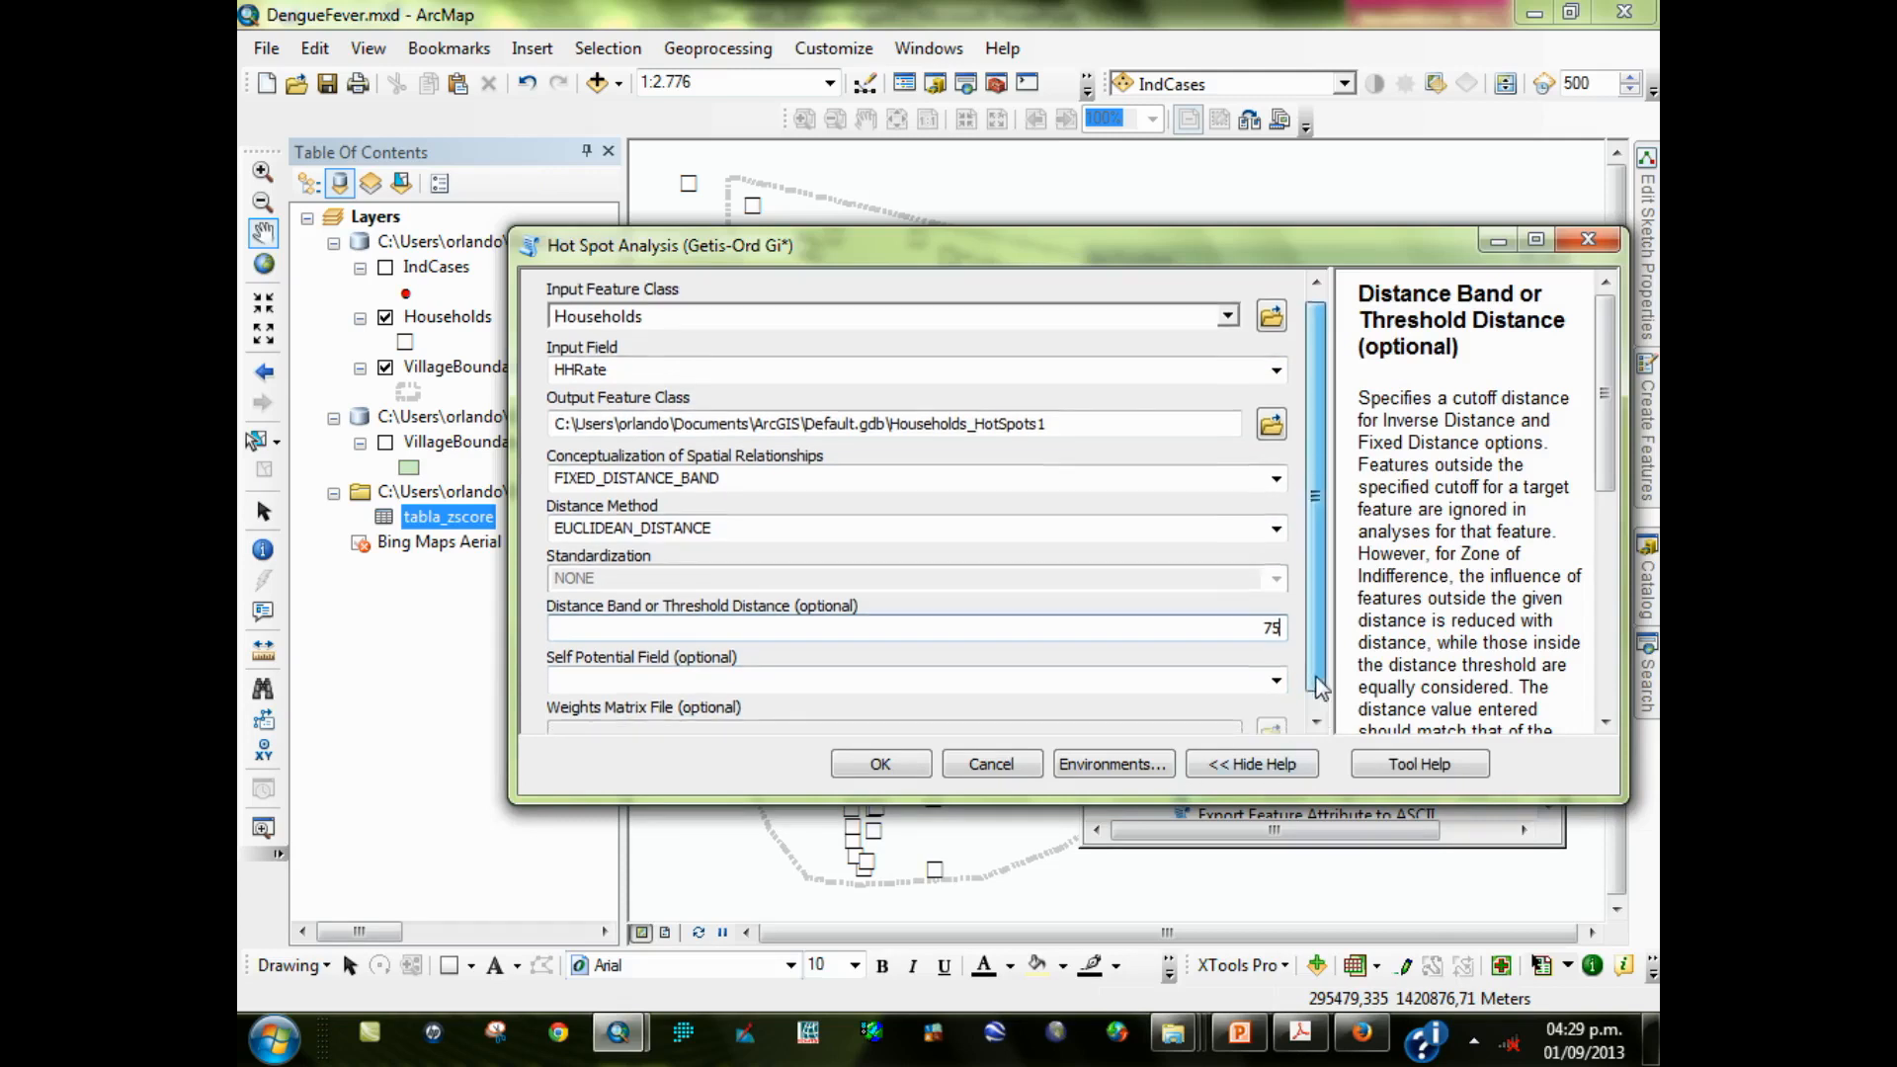
pyautogui.scroll(1, 1317, 682)
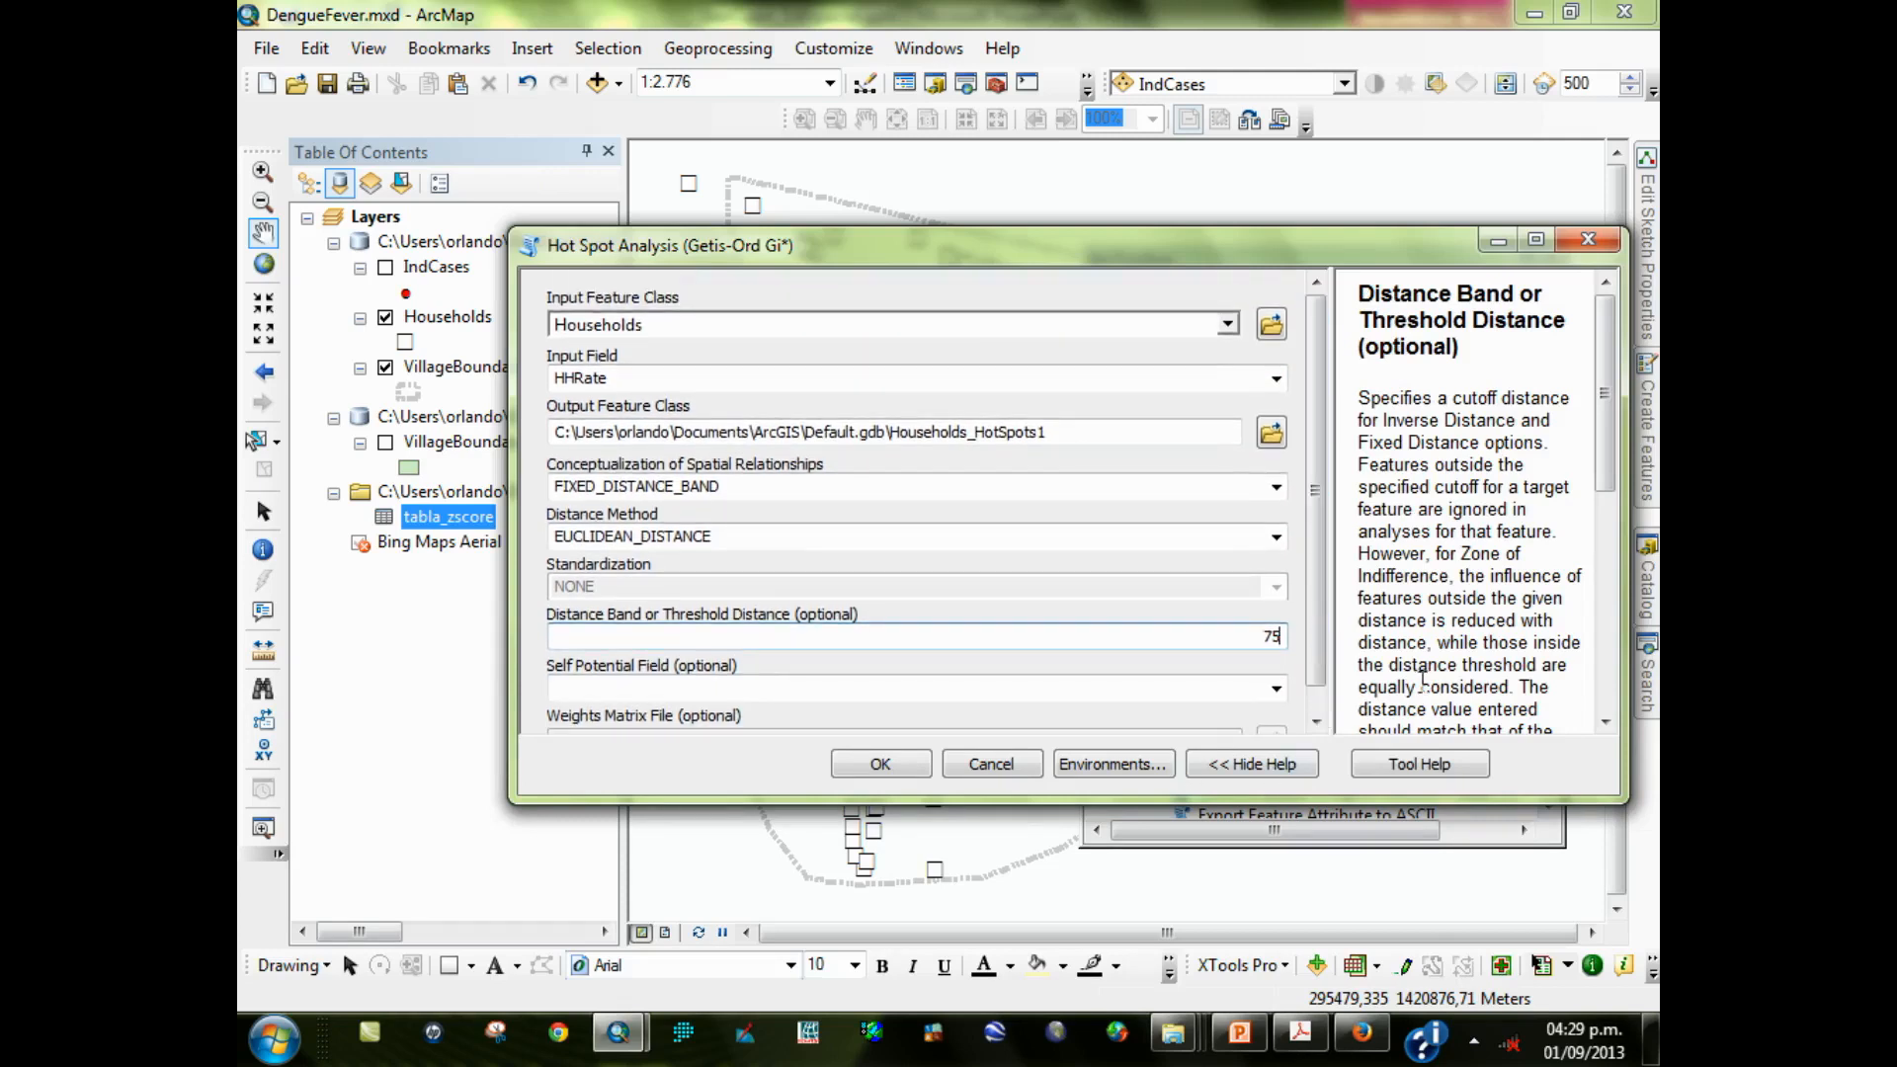
pyautogui.click(1292, 766)
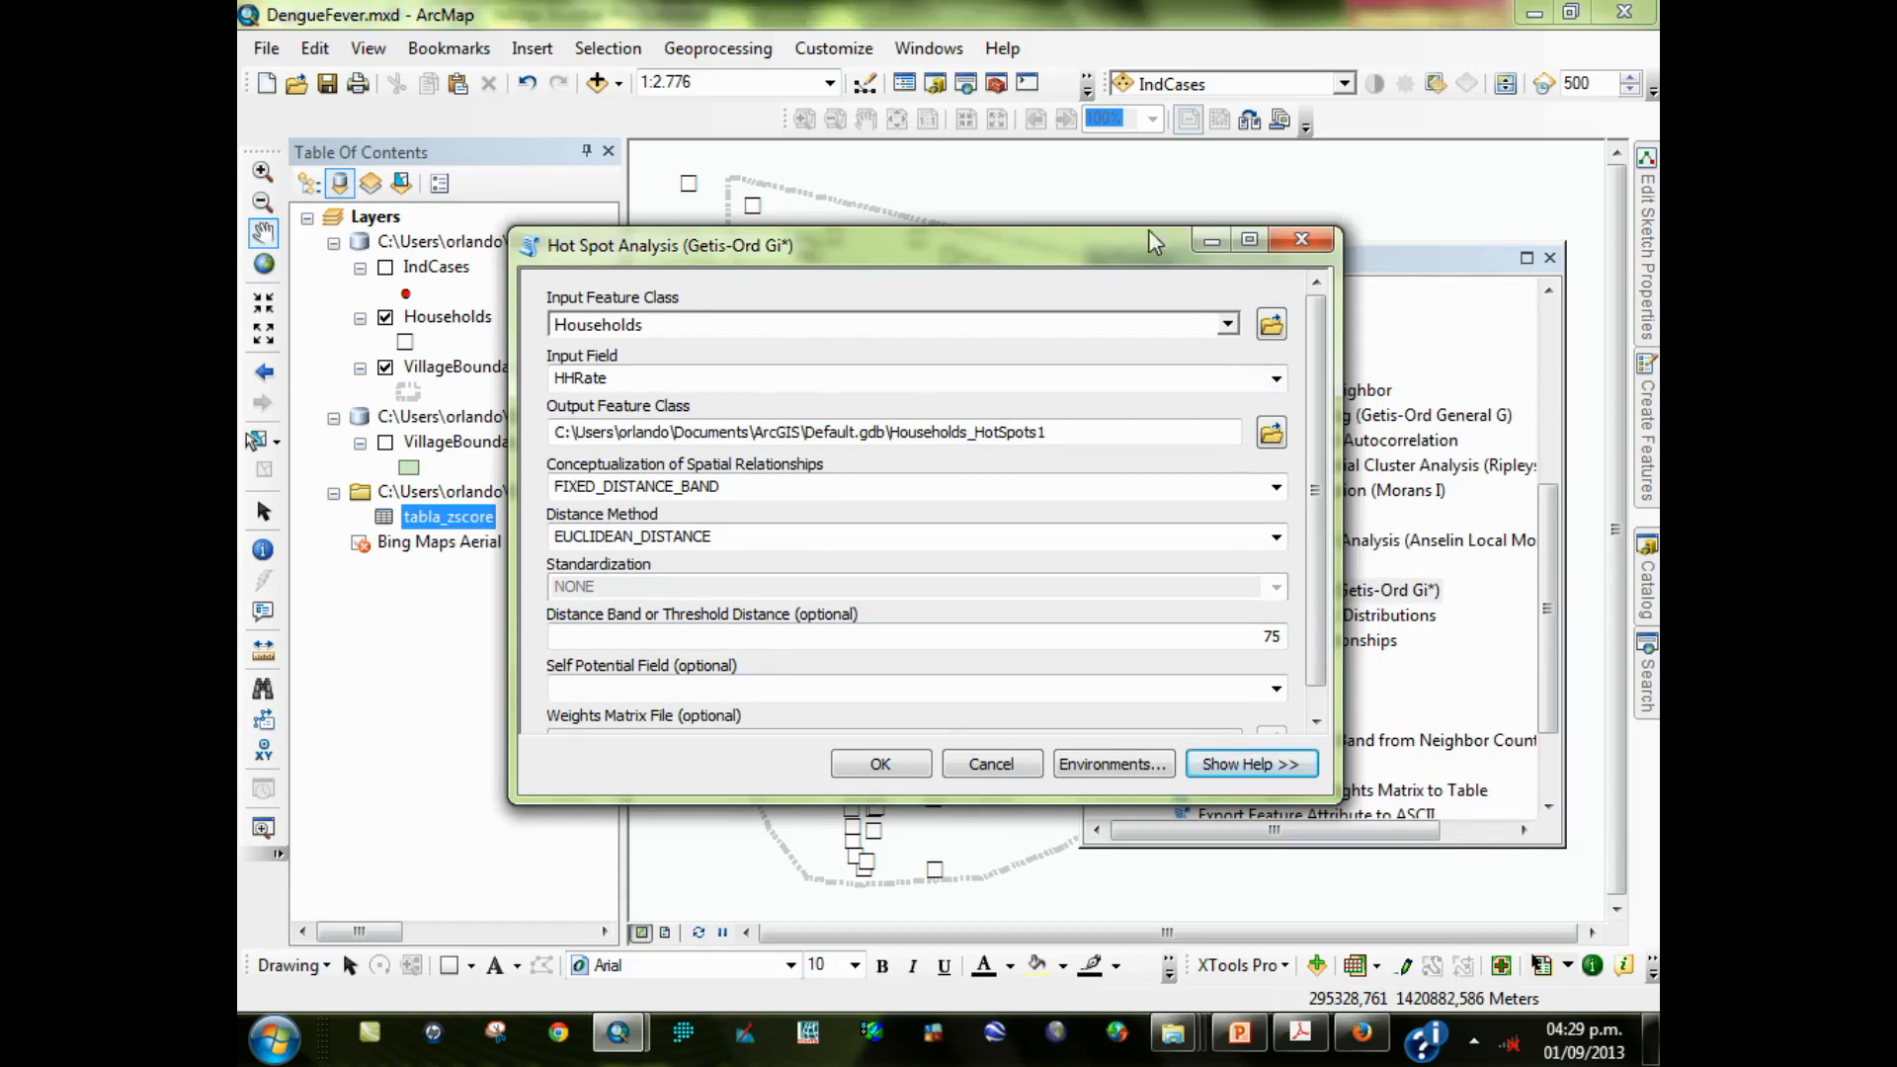
pyautogui.moveTo(1146, 239); pyautogui.dragTo(1173, 123)
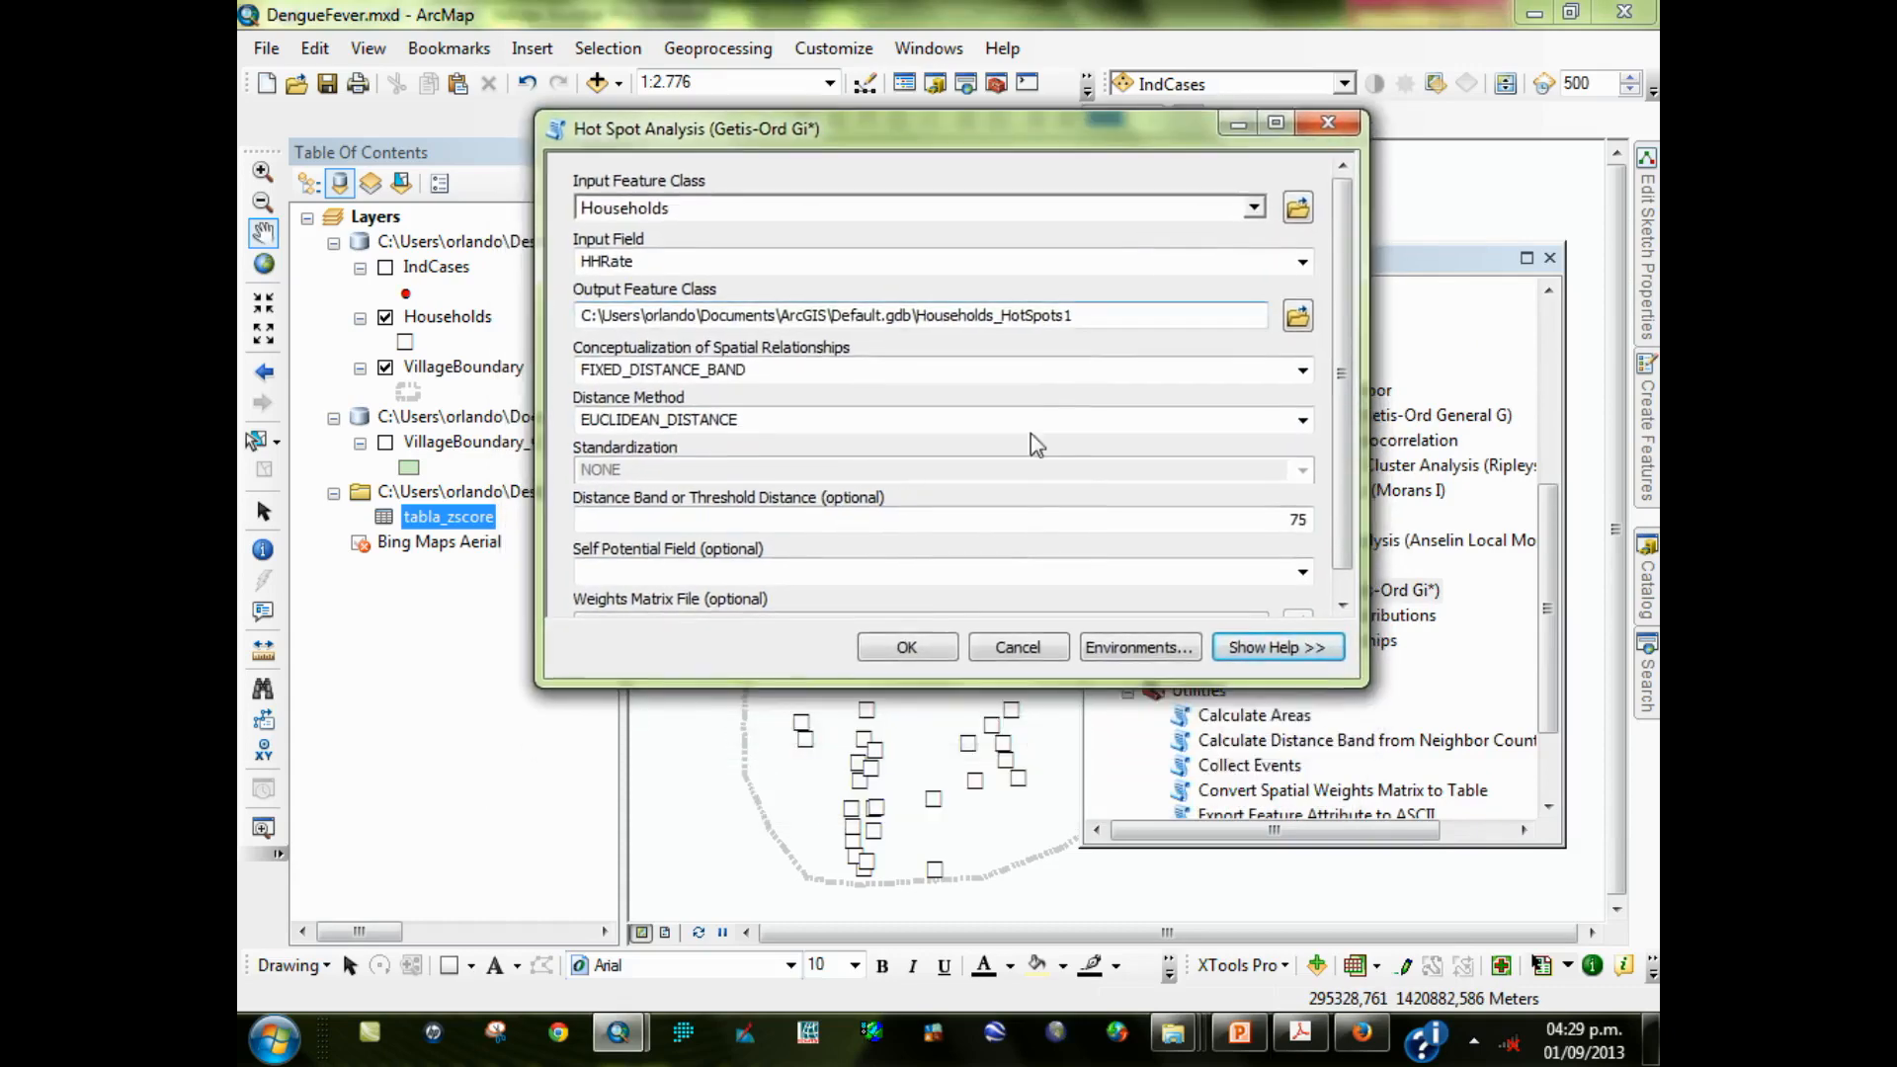
pyautogui.click(907, 649)
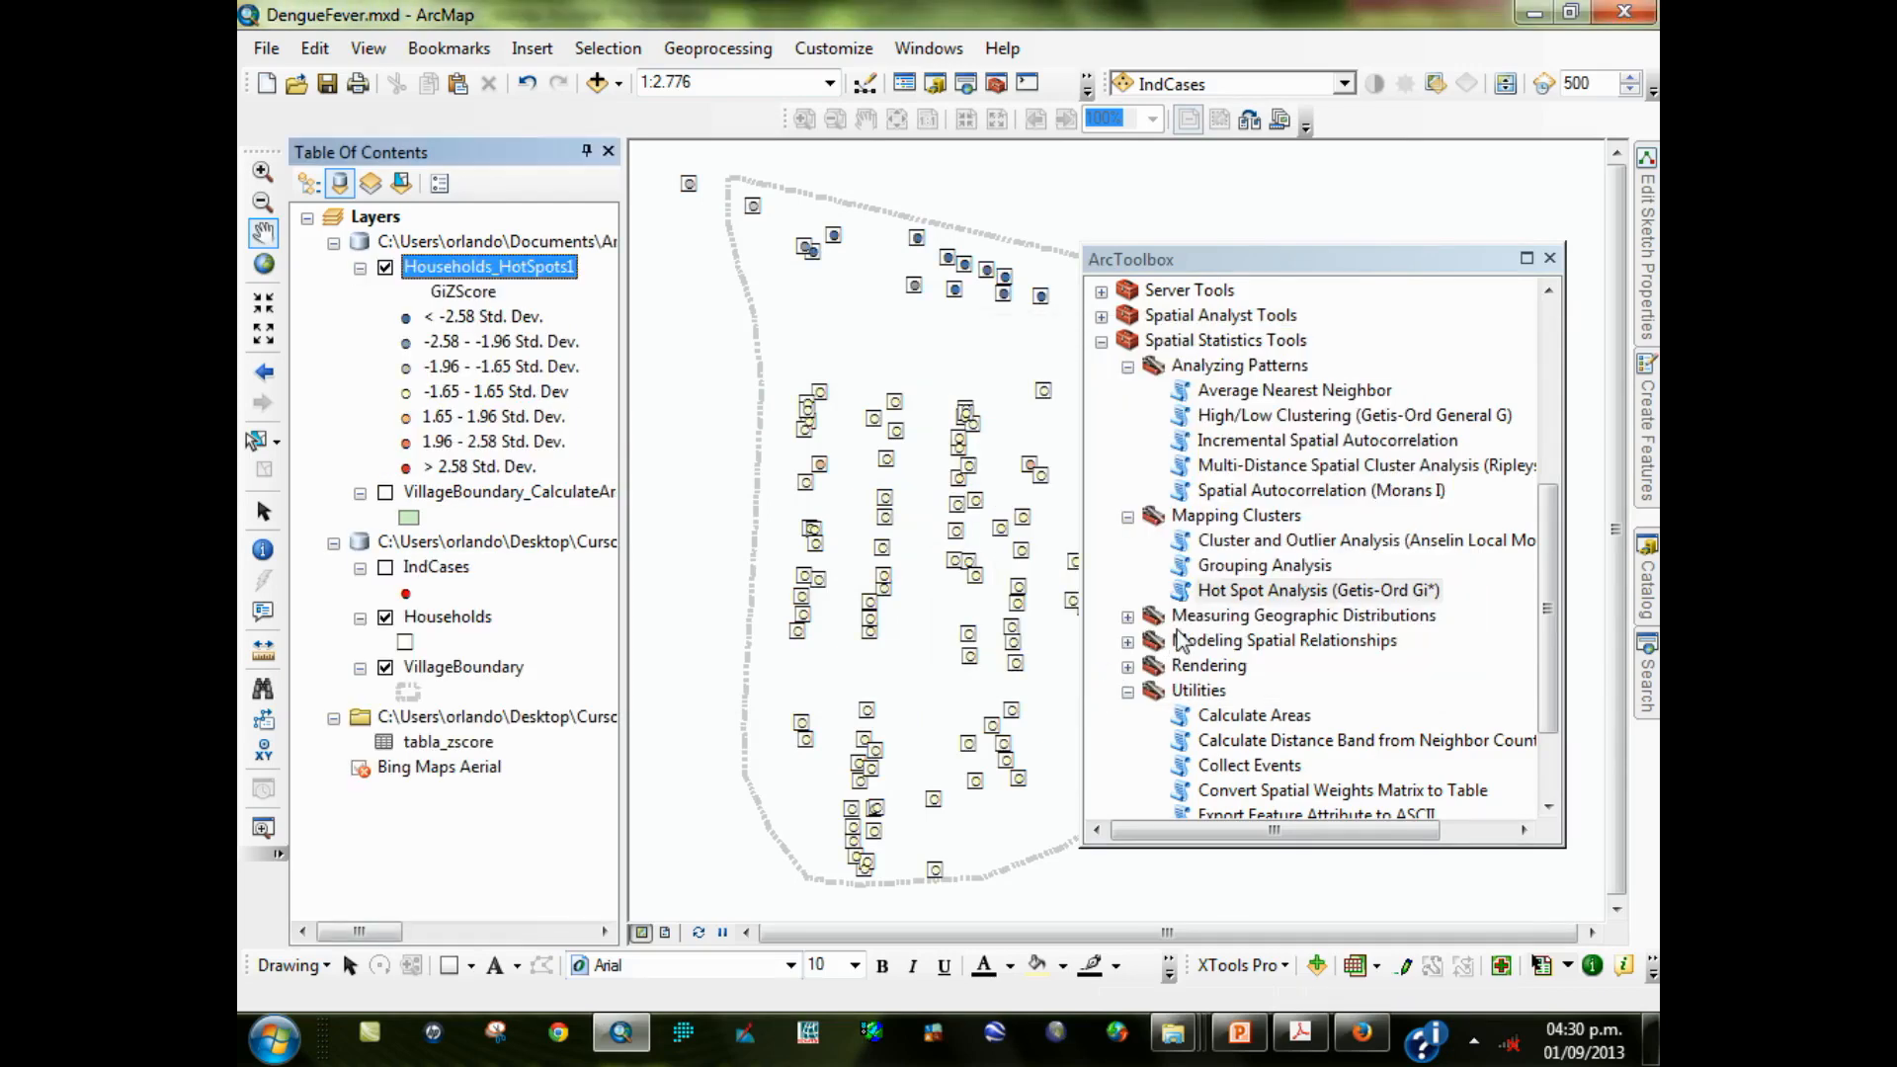
# Close ArcToolbox and list the map layers by drawing order in the table of contents
pyautogui.click(1549, 257)
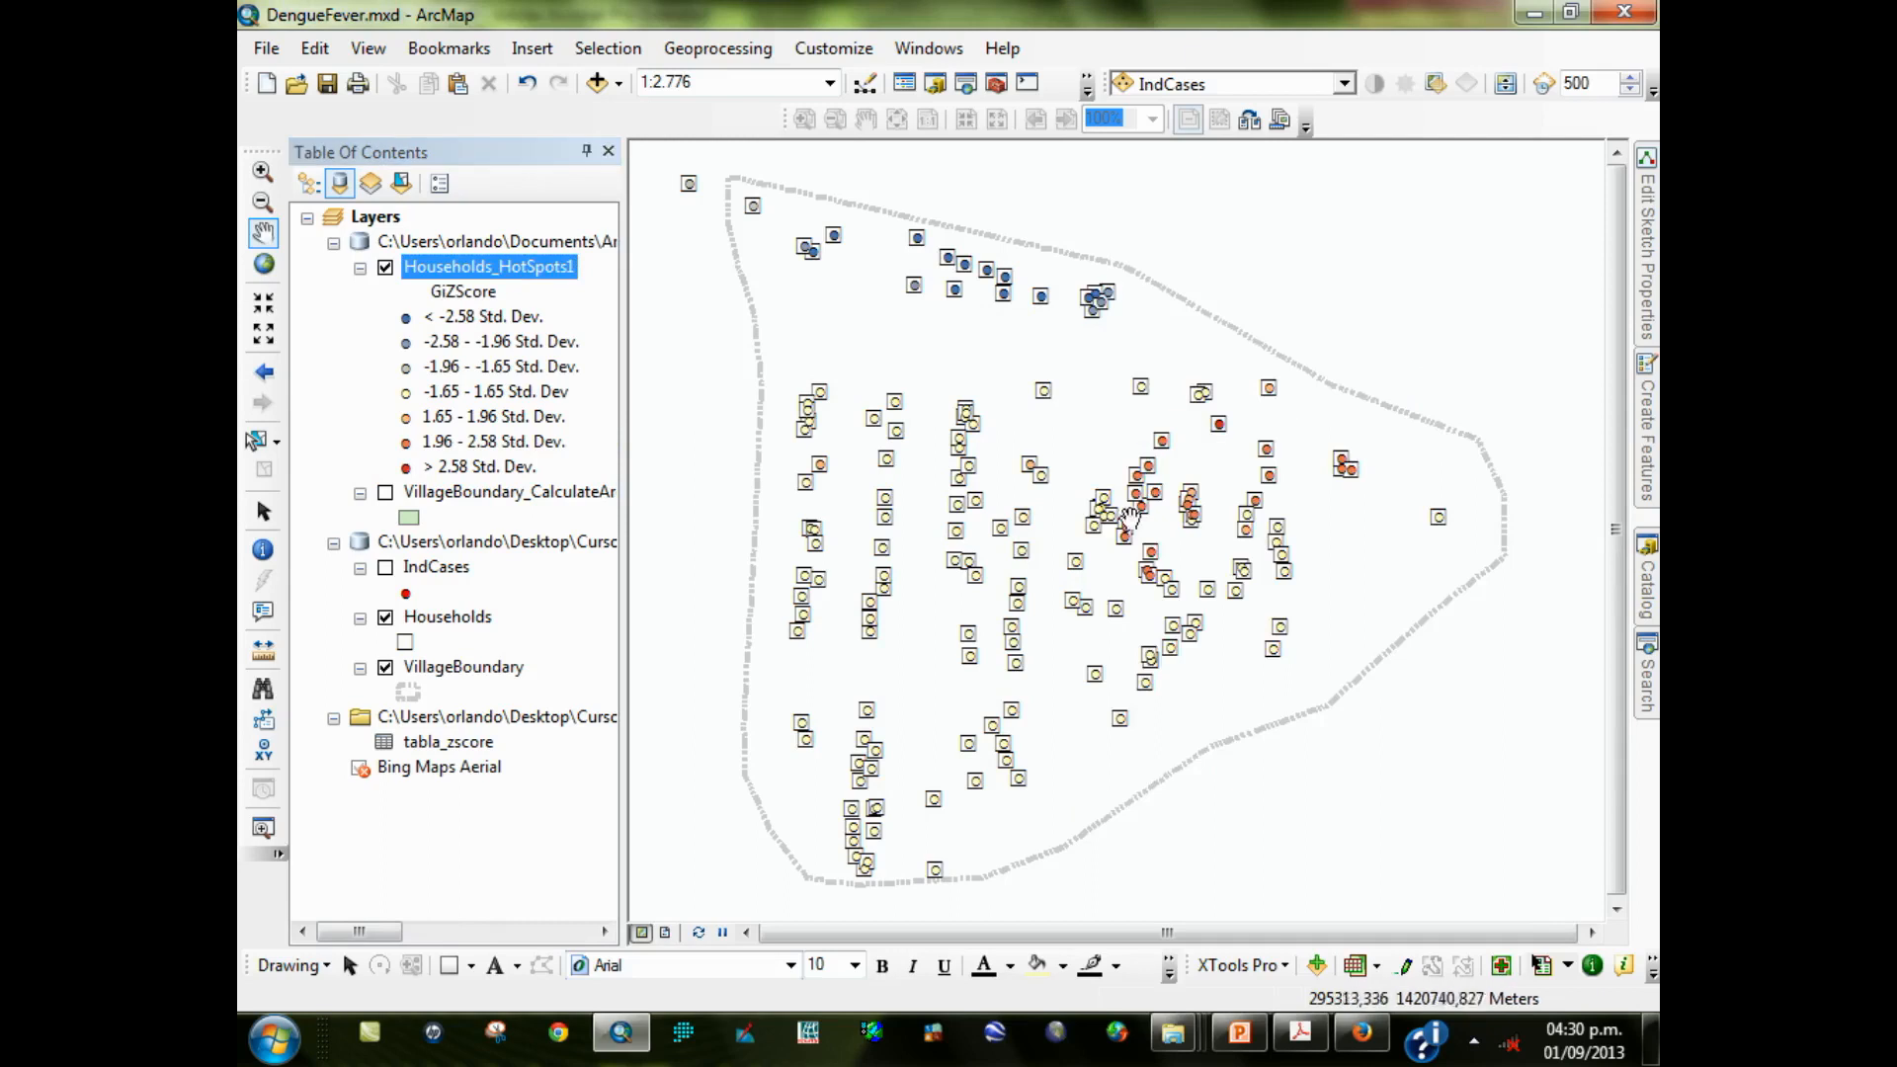
pyautogui.click(309, 186)
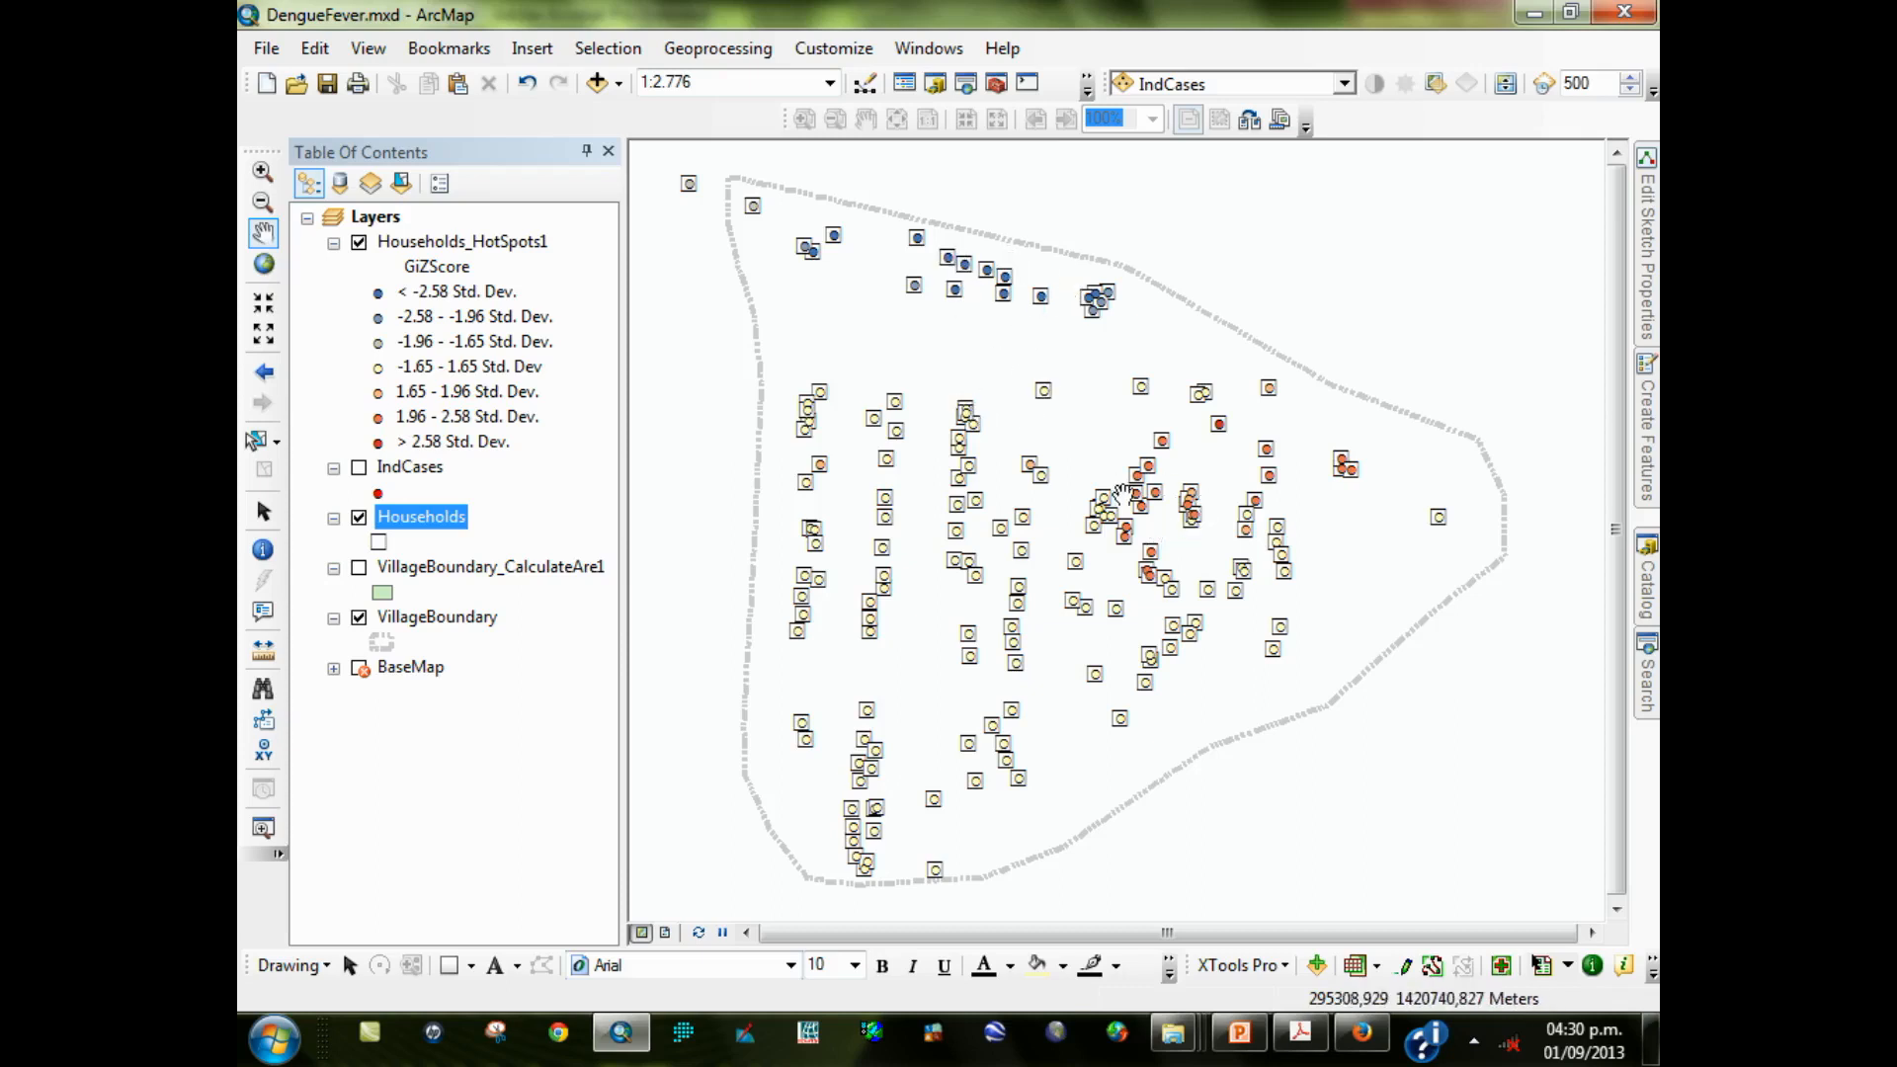
# Examine the GiZScore standard deviation classes of Households_HotSpots1 and zoom the map to that layer's extent
pyautogui.click(458, 443)
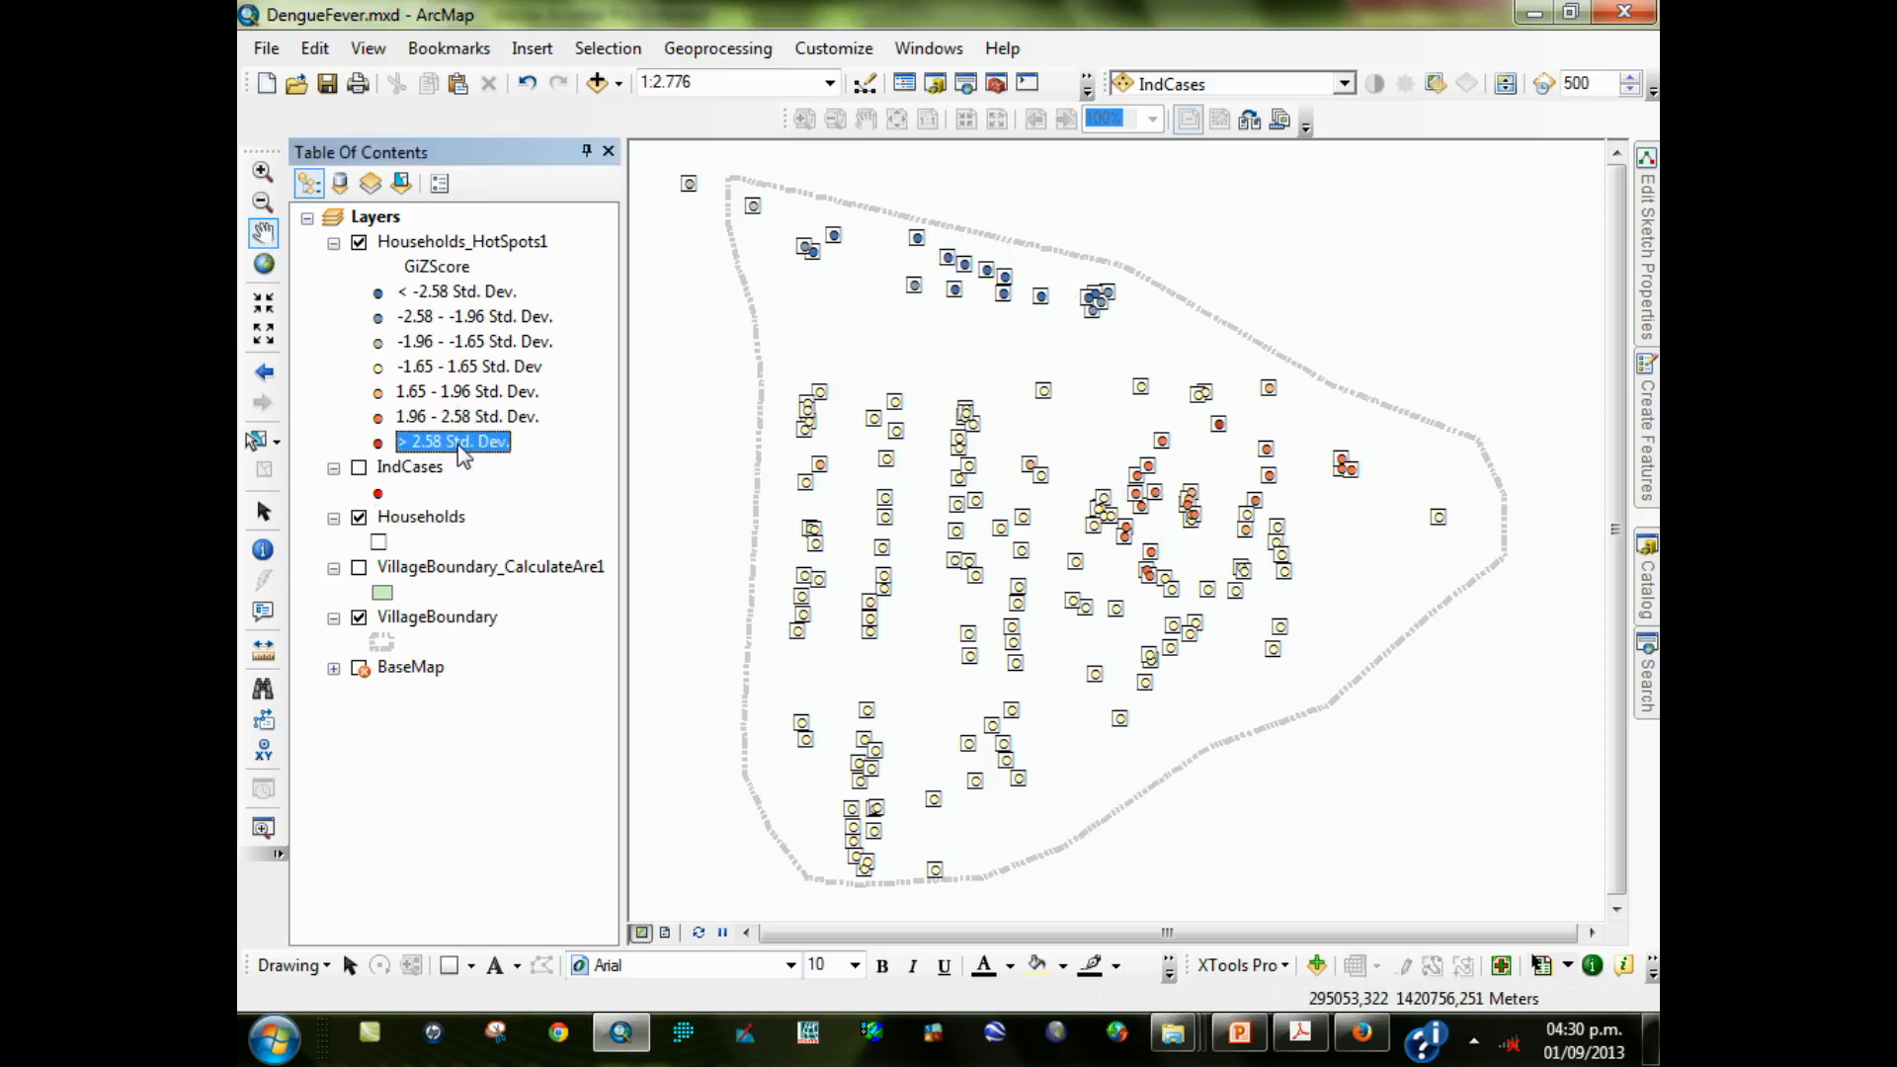
pyautogui.click(535, 411)
pyautogui.click(506, 370)
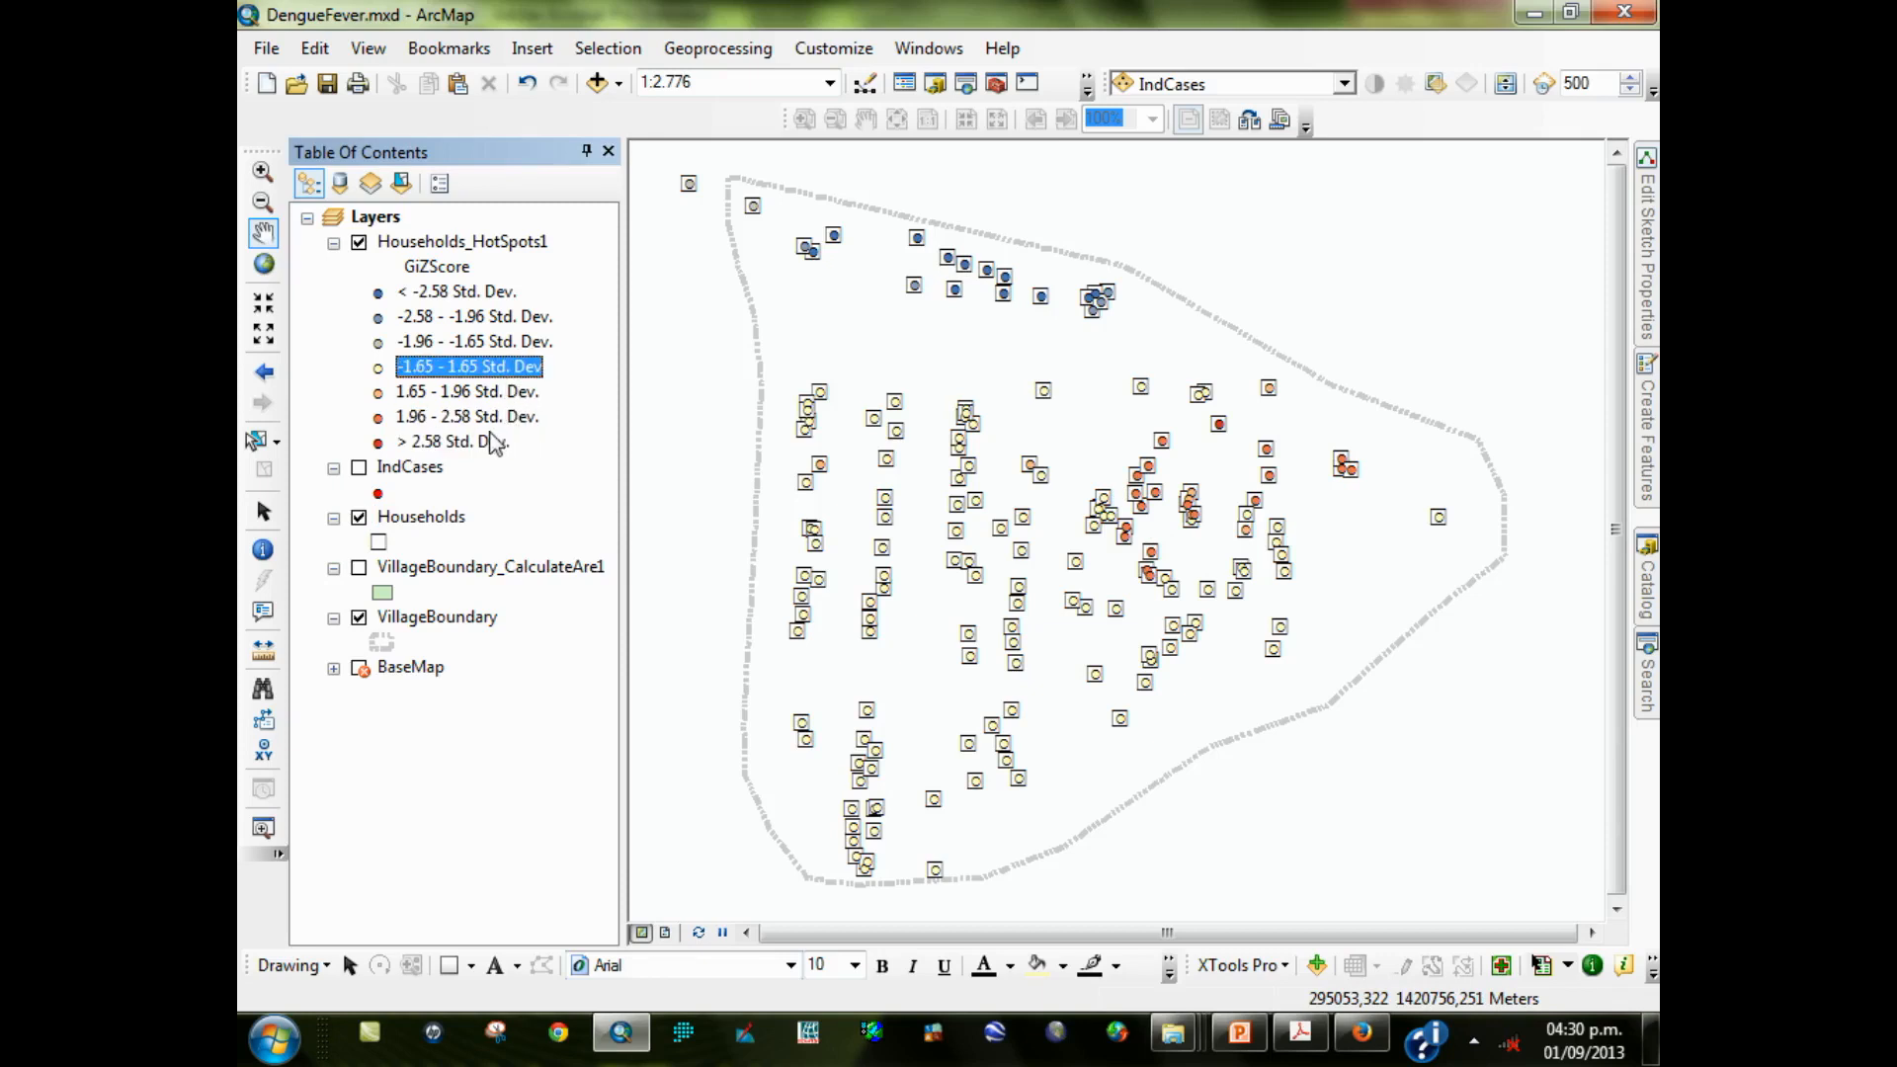
pyautogui.click(464, 445)
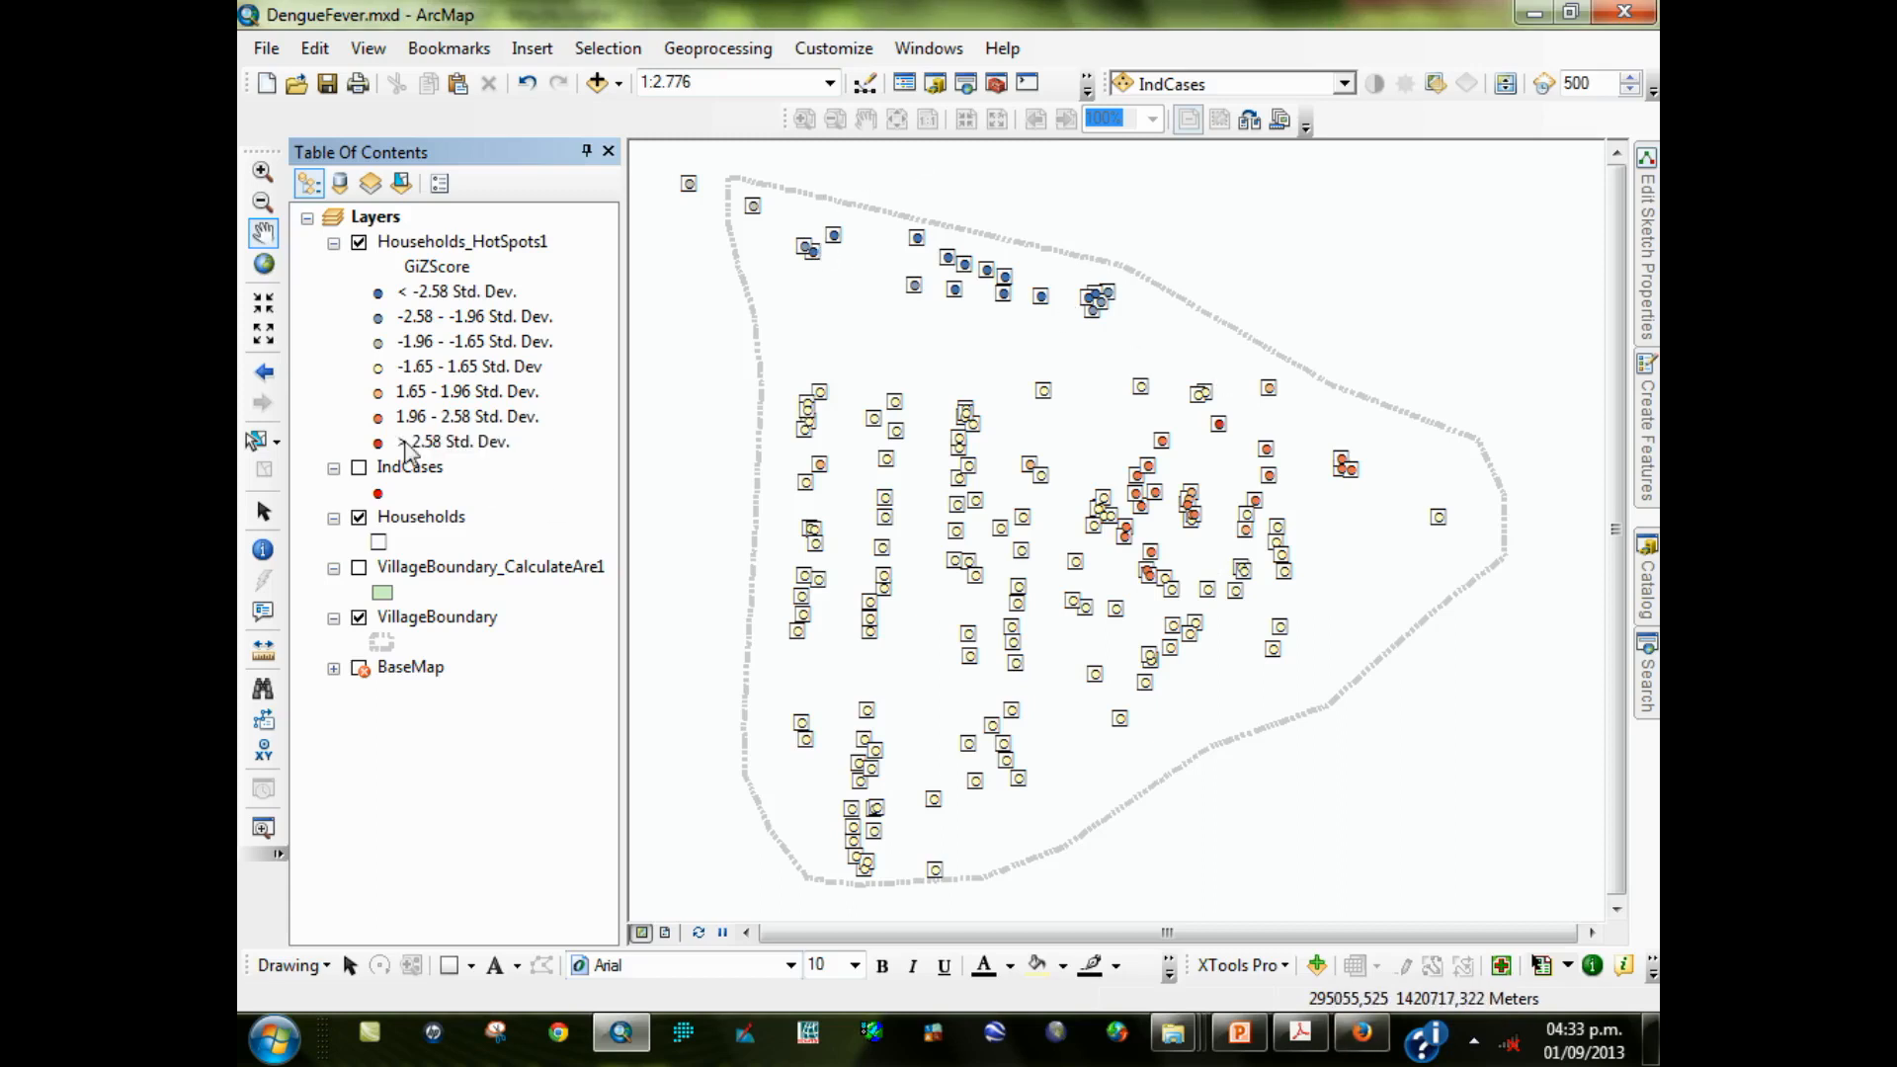
pyautogui.click(484, 391)
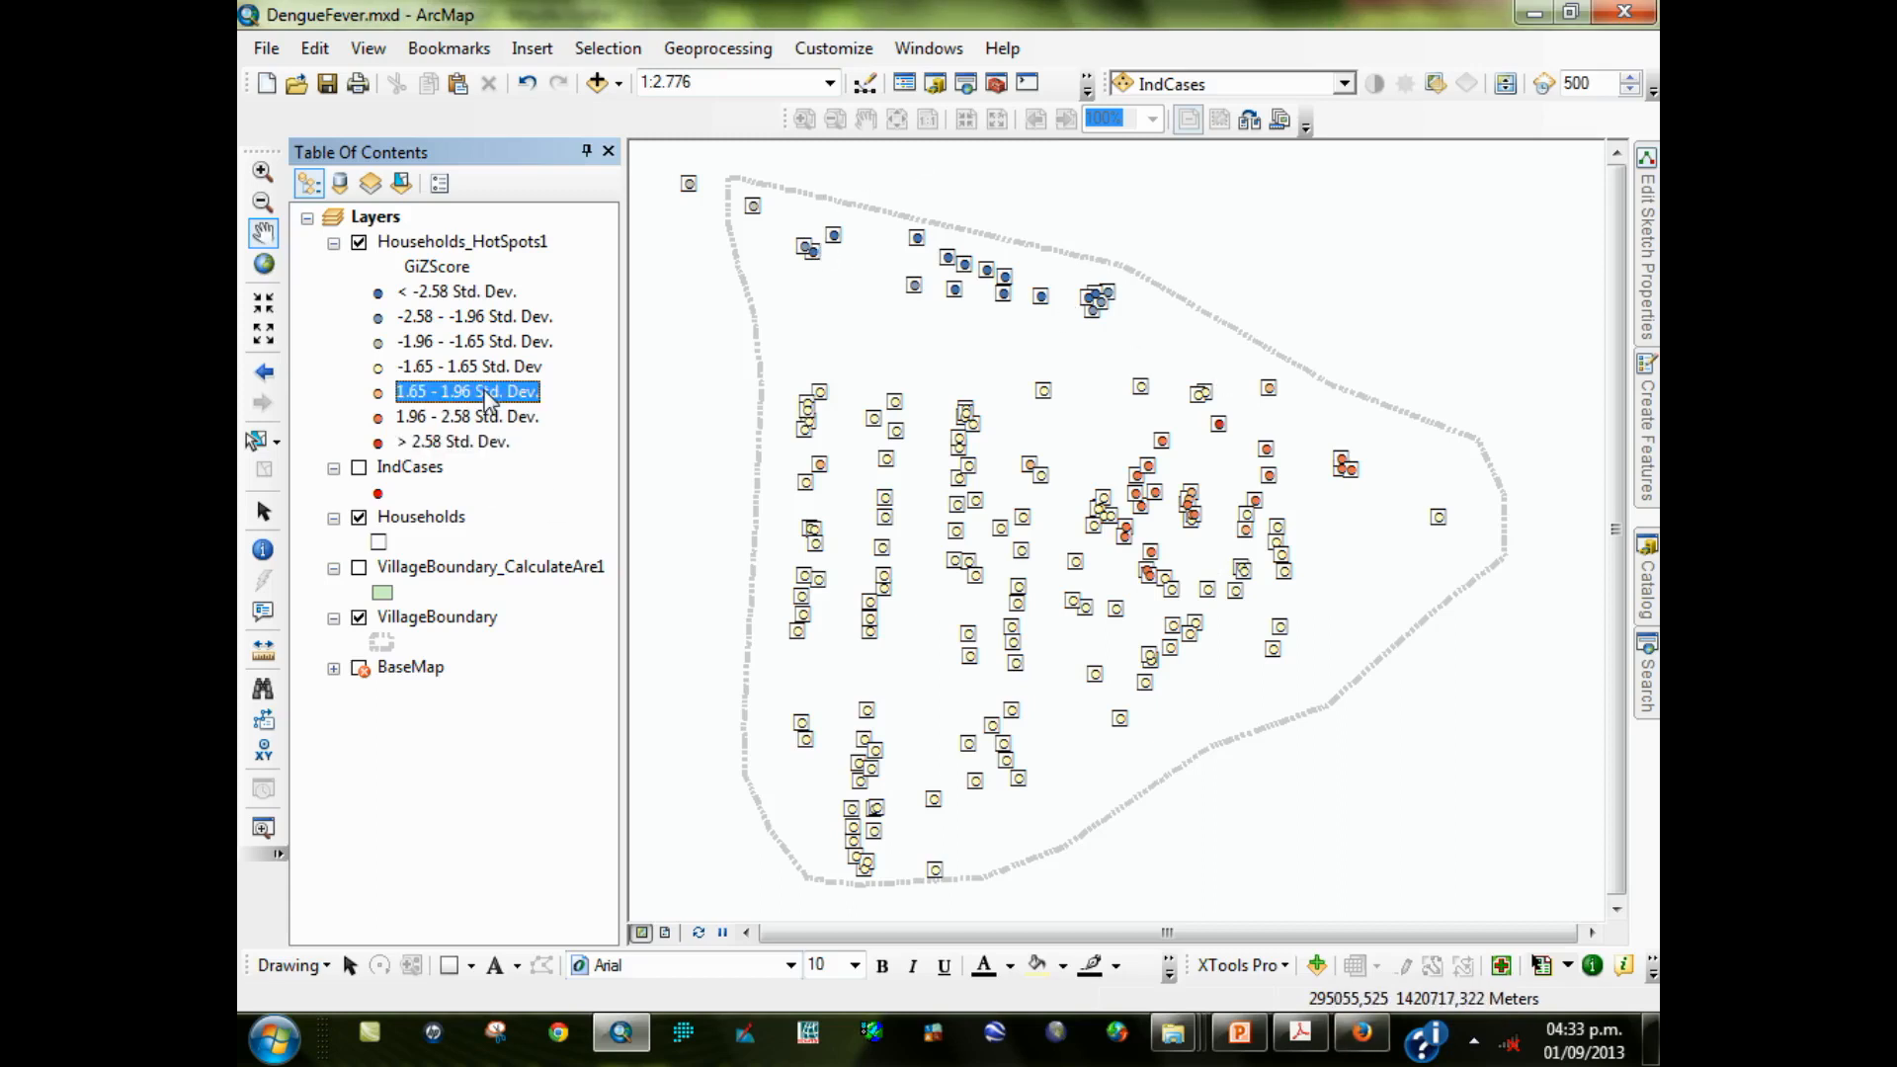
pyautogui.moveTo(1042, 506); pyautogui.dragTo(1112, 536)
pyautogui.rightClick(494, 243)
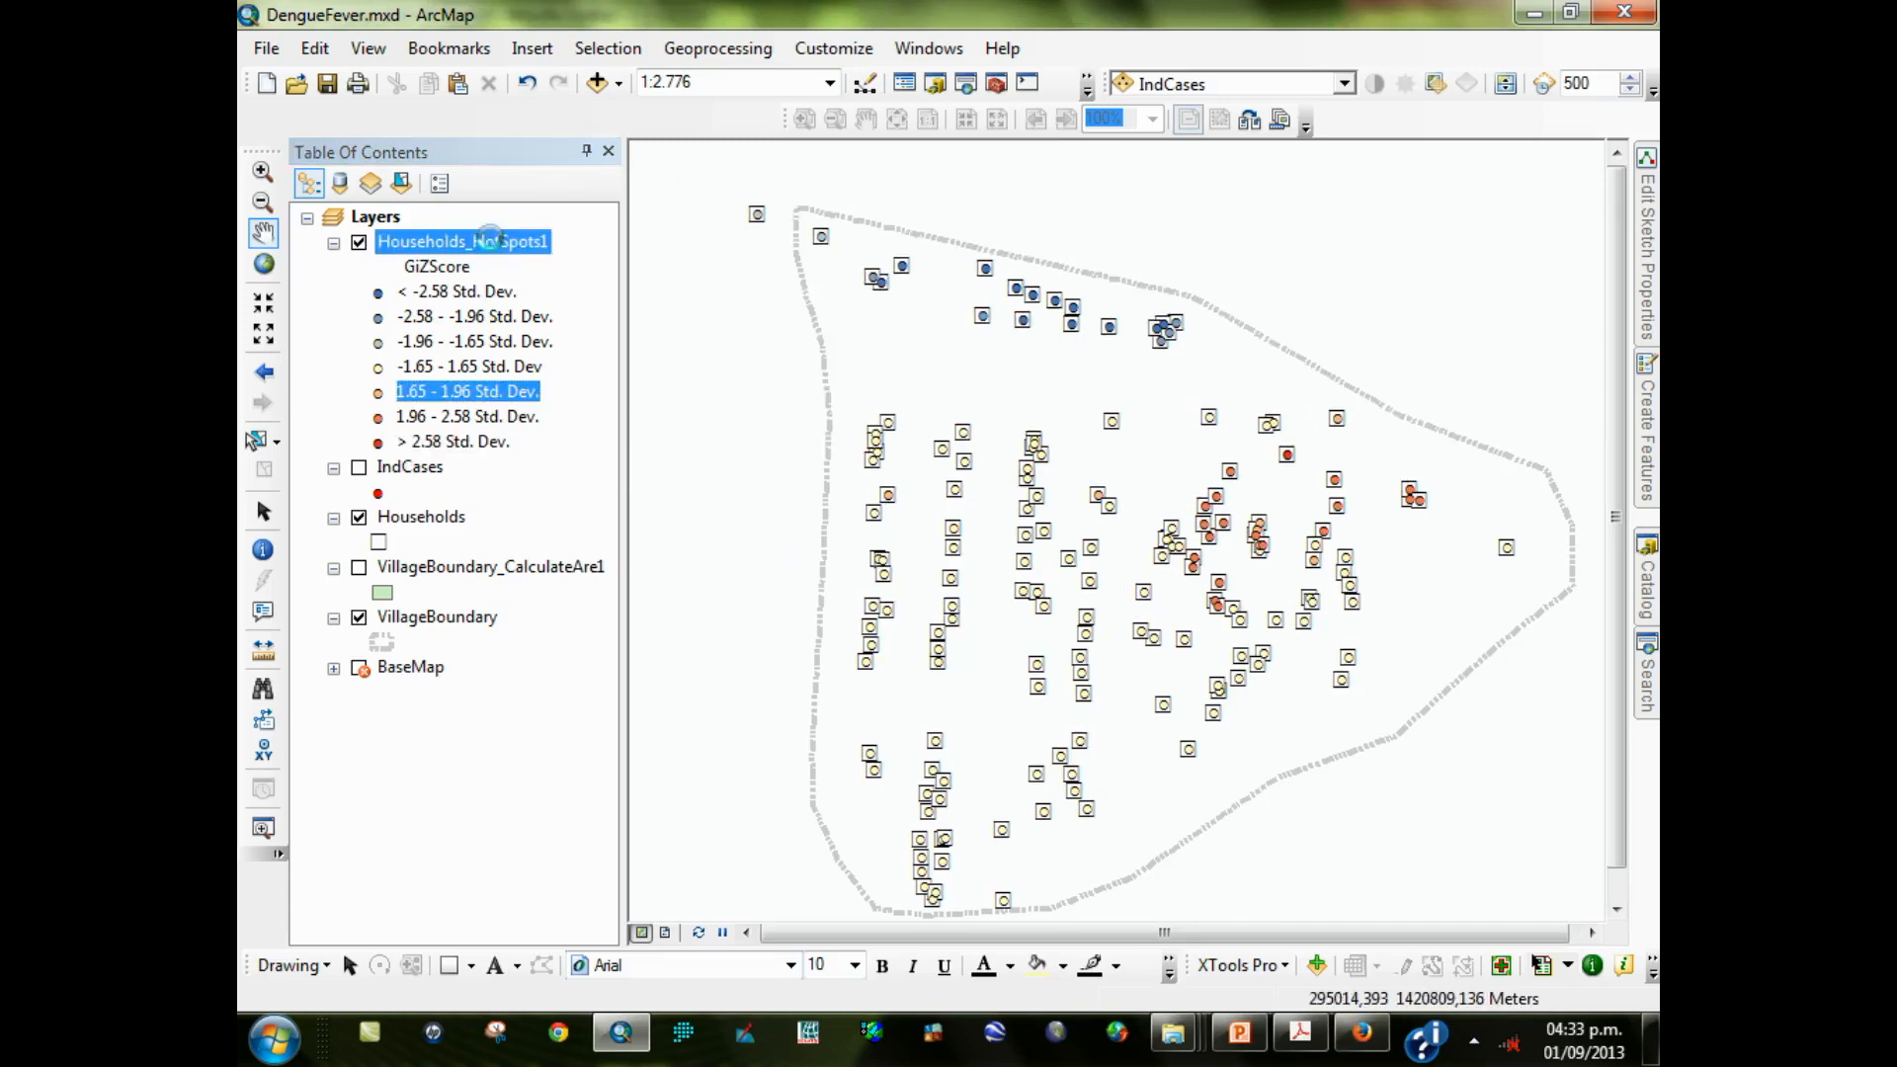
pyautogui.click(591, 452)
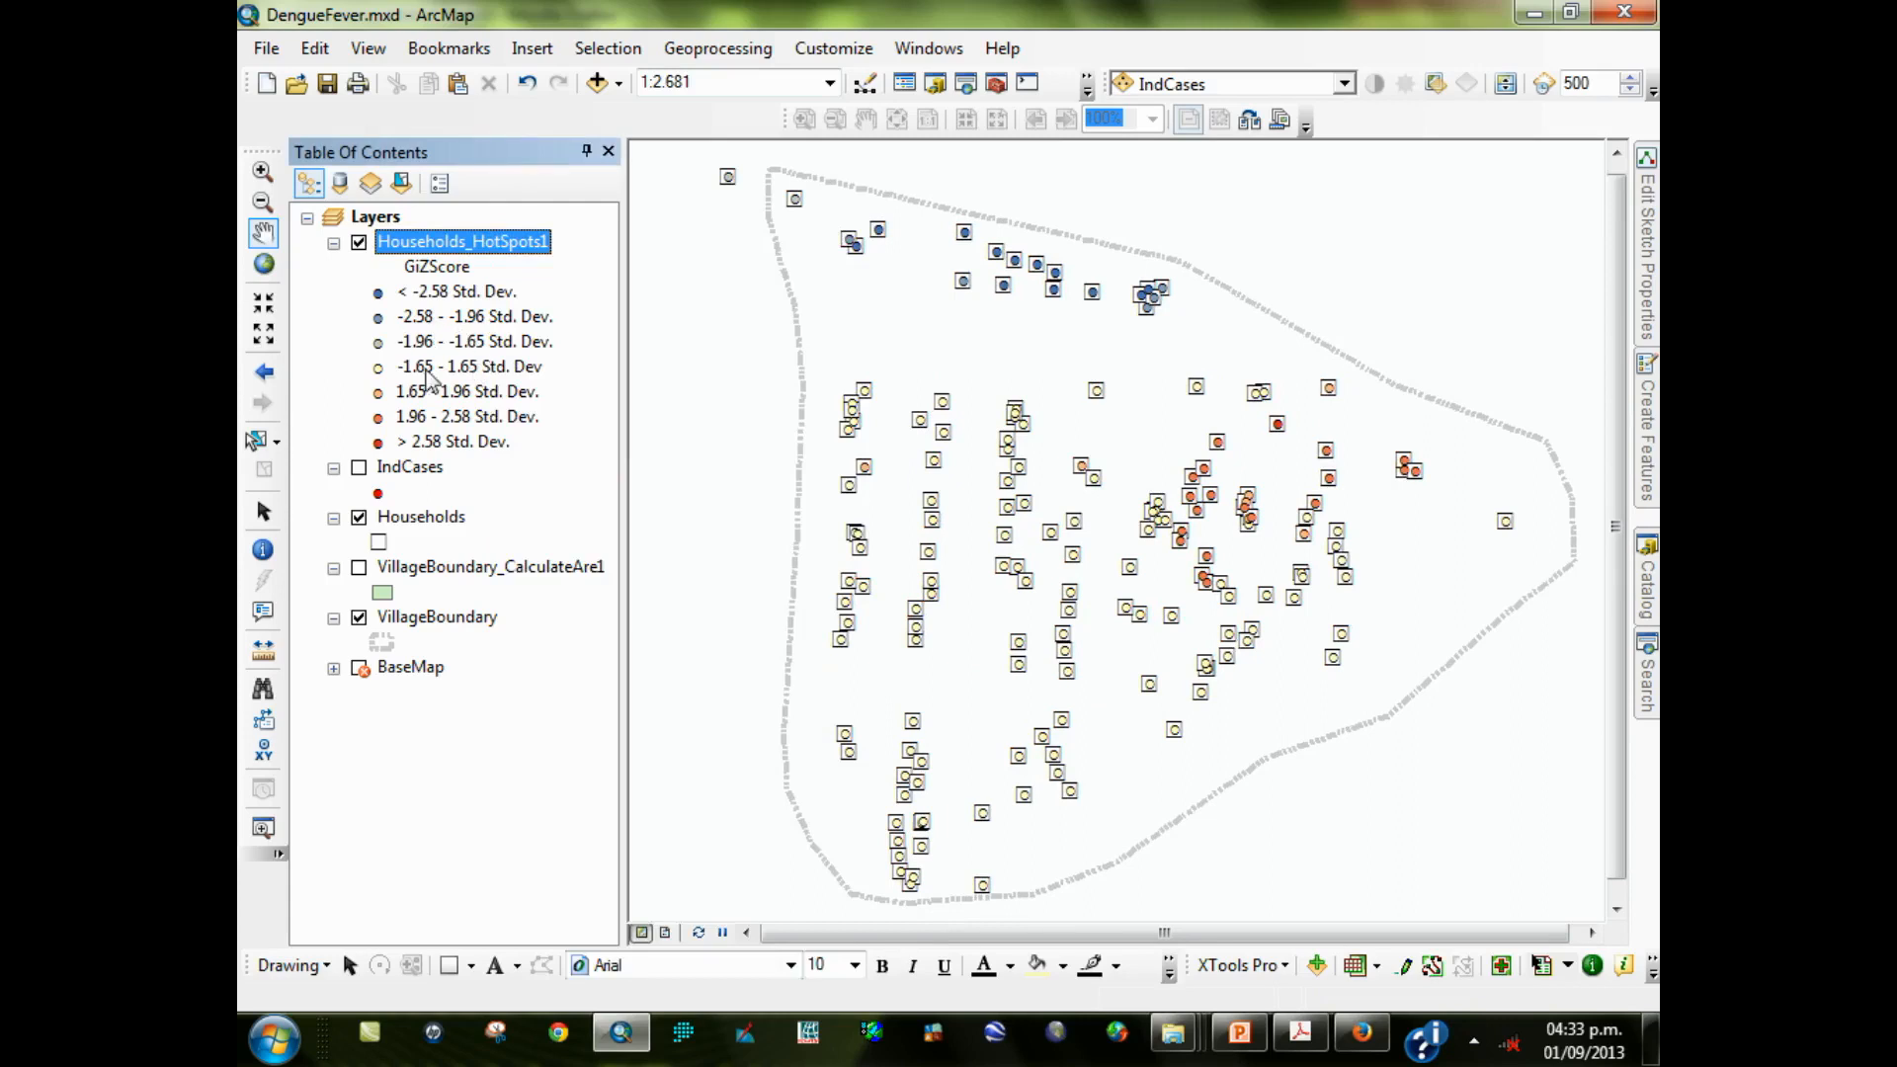